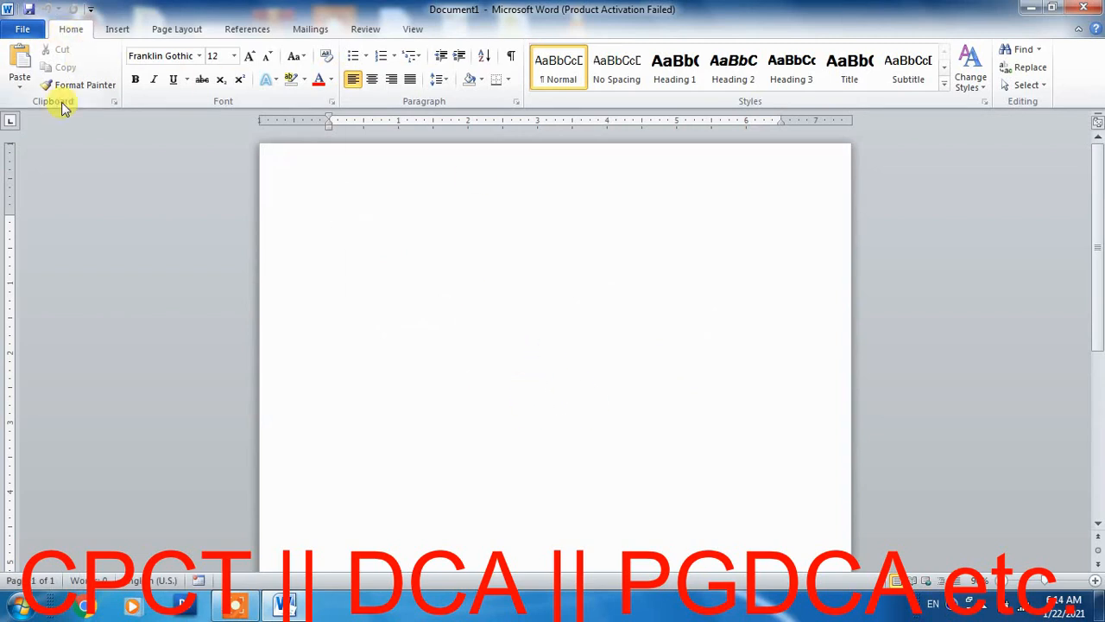
{"action": "left_click", "coordinate": [697, 447]}
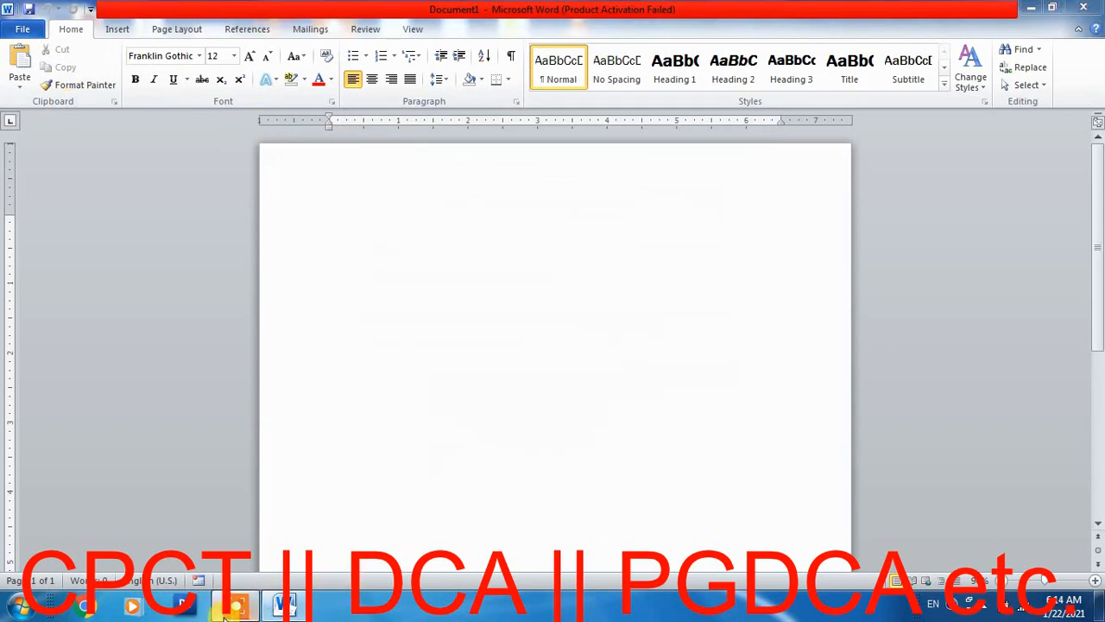
{"action": "left_click", "coordinate": [229, 609]}
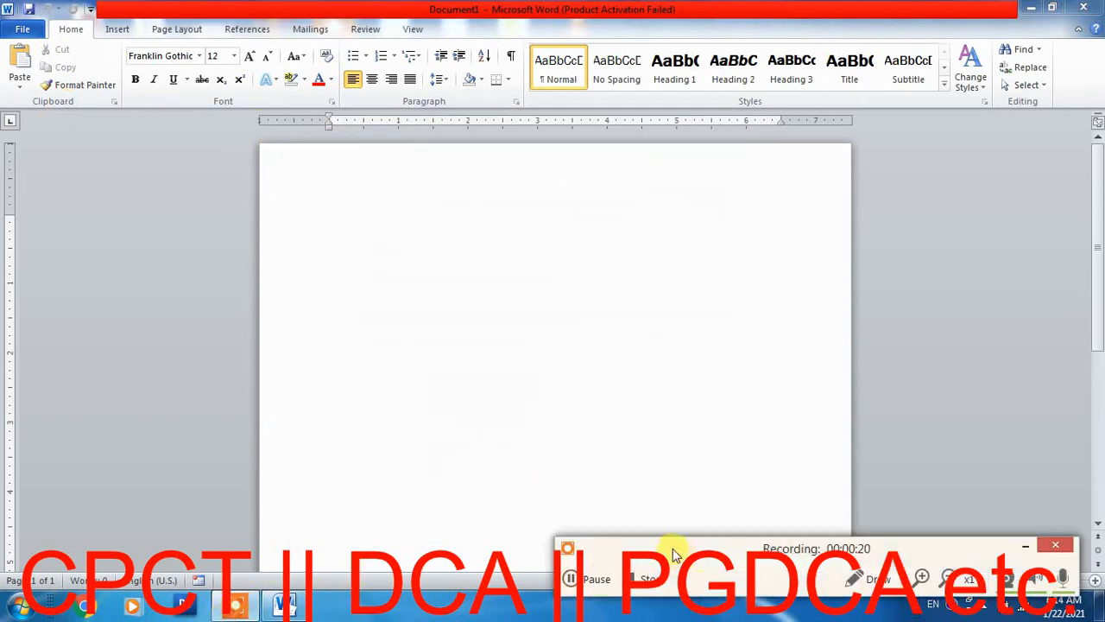
{"action": "left_click_drag", "start_coordinate": [676, 554], "coordinate": [908, 565]}
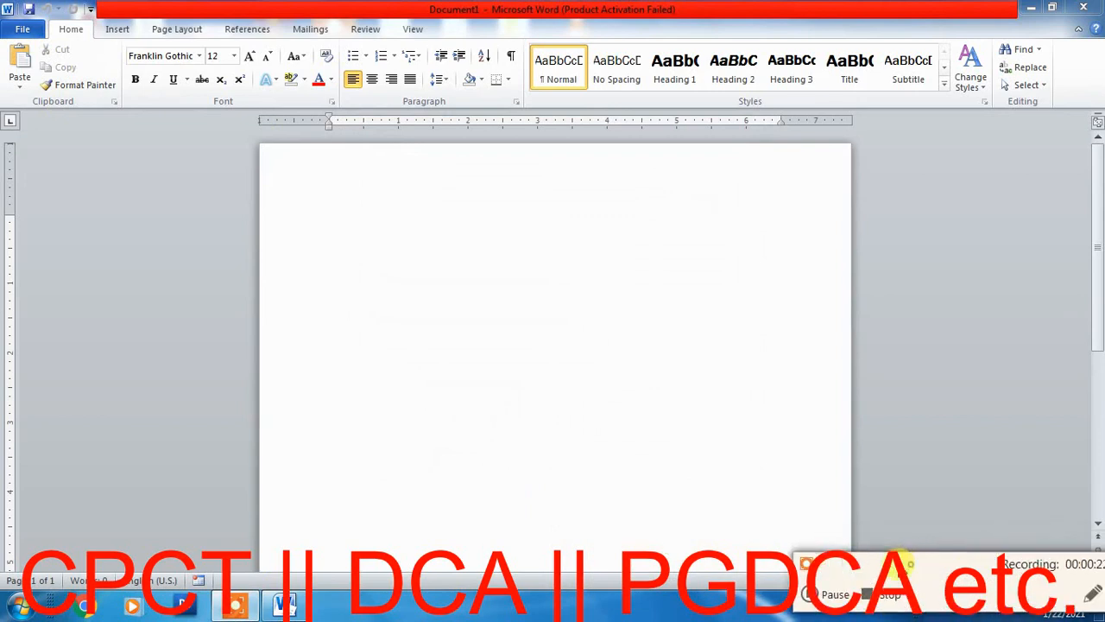
Step: Enlarge the font size to 18 and generate sample paragraphs in the blank document with =rand(2)
{"action": "left_click", "coordinate": [560, 328]}
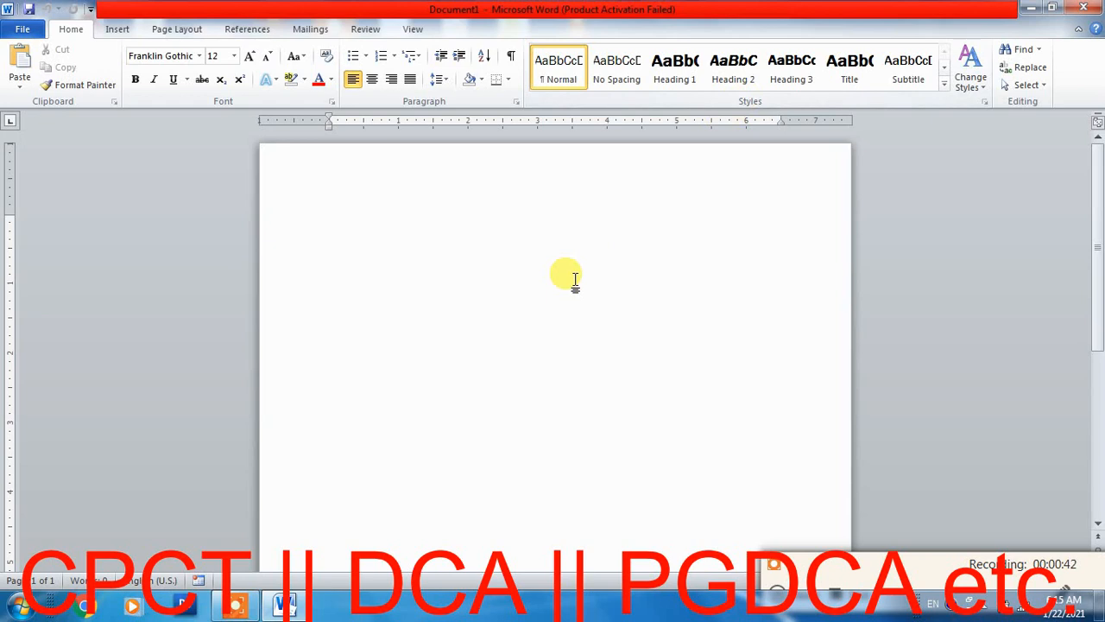
{"action": "key", "text": "ctrl+shift+period"}
{"action": "key", "text": "ctrl+shift+period"}
{"action": "type", "text": "="}
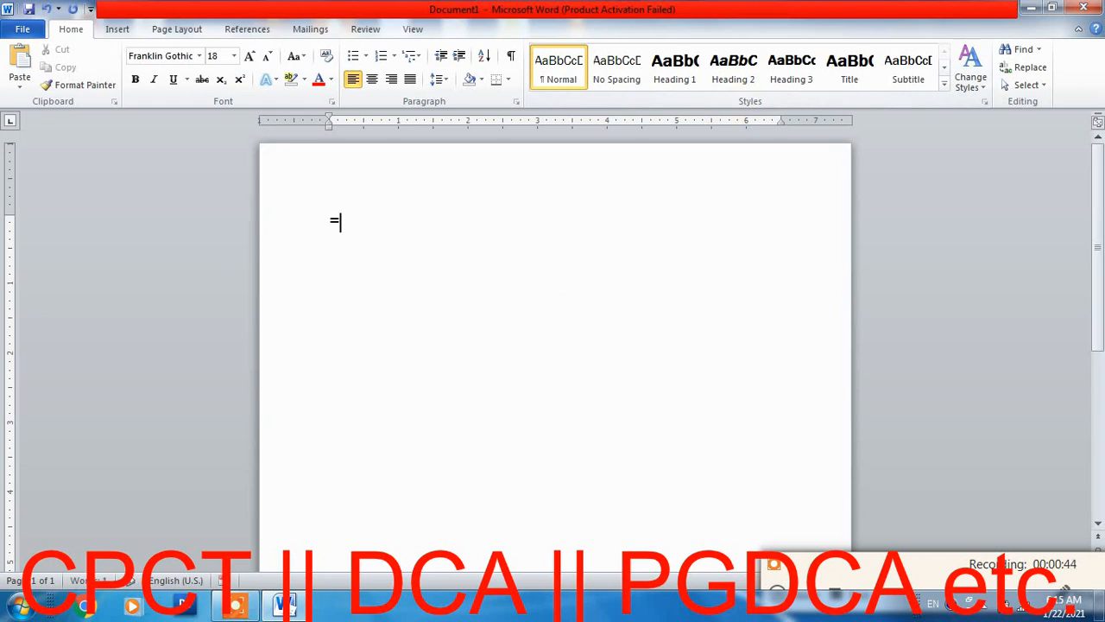
{"action": "type", "text": "rnad"}
{"action": "key", "text": "BackSpace"}
{"action": "key", "text": "BackSpace"}
{"action": "type", "text": "and(1"}
{"action": "key", "text": "BackSpace"}
{"action": "type", "text": "2)"}
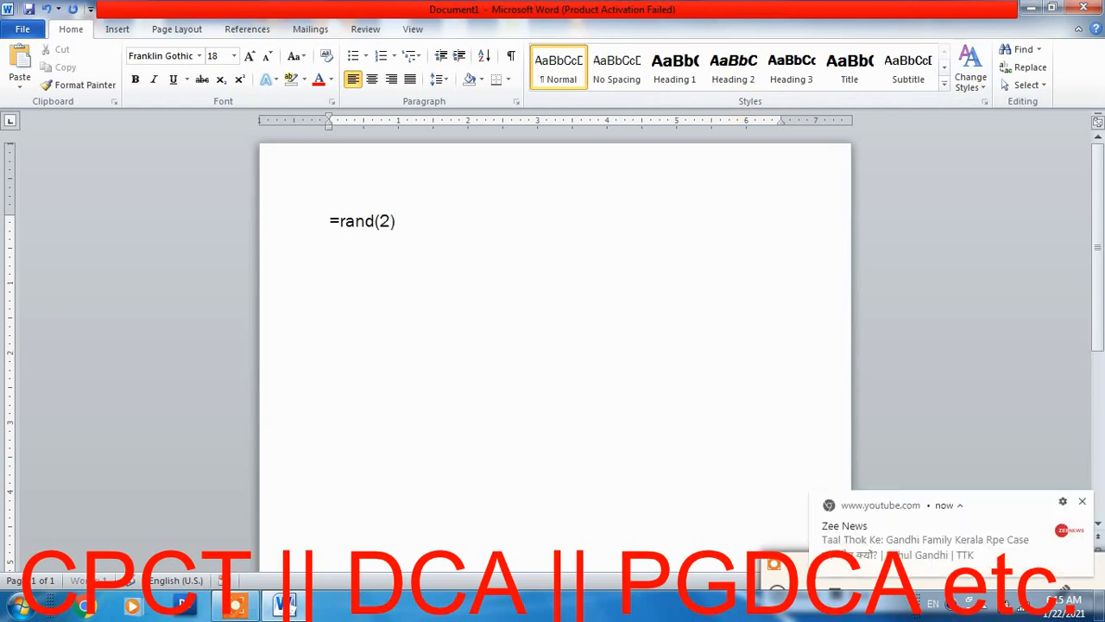
{"action": "key", "text": "Return"}
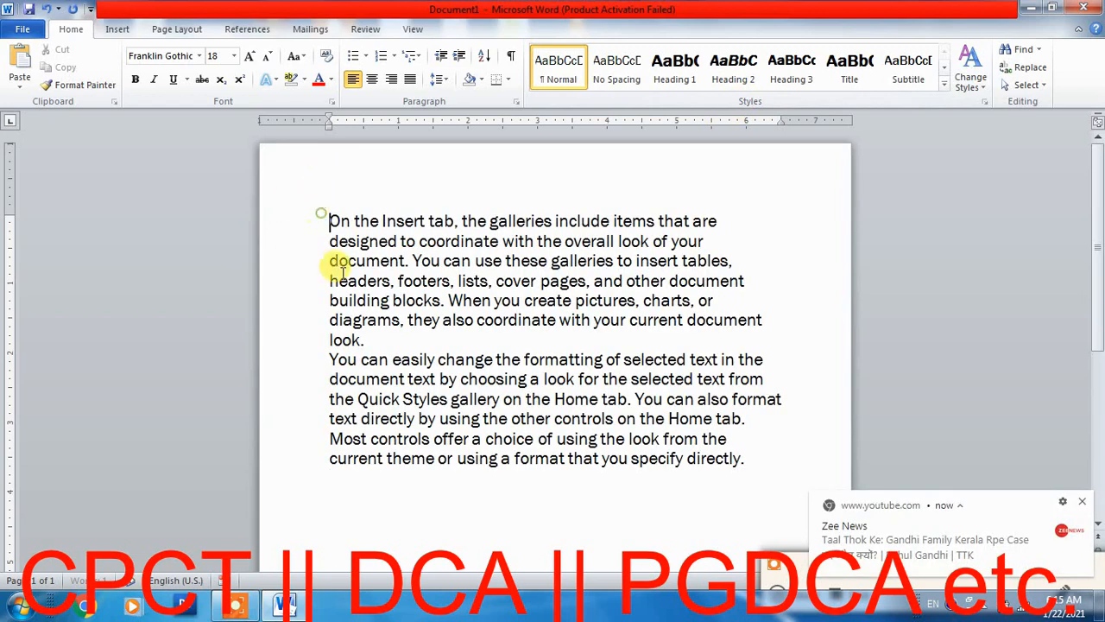
Step: Generate more sample text on a new line below the existing paragraphs with =rand(3)
{"action": "left_click", "coordinate": [755, 467]}
{"action": "key", "text": "Return"}
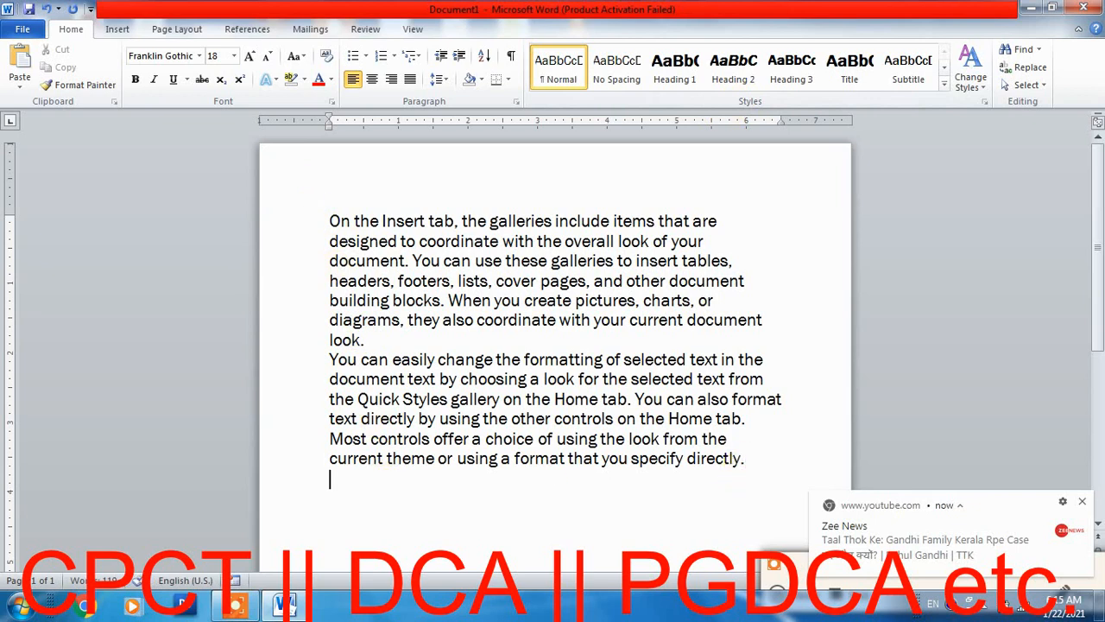
{"action": "type", "text": "=rnad"}
{"action": "key", "text": "BackSpace"}
{"action": "key", "text": "BackSpace"}
{"action": "key", "text": "BackSpace"}
{"action": "type", "text": "and(2"}
{"action": "key", "text": "BackSpace"}
{"action": "type", "text": "3)"}
{"action": "key", "text": "Return"}
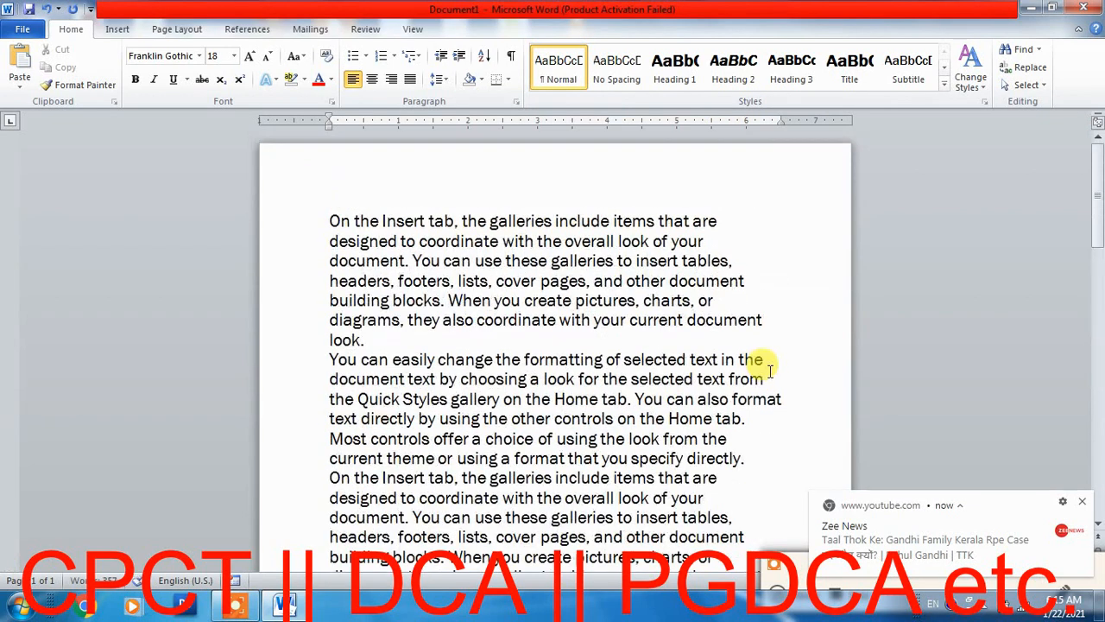
Step: Add the heading line "What is Computer?" above the first paragraph, preceded by a blank line, and correct its spelling
{"action": "left_click", "coordinate": [329, 221]}
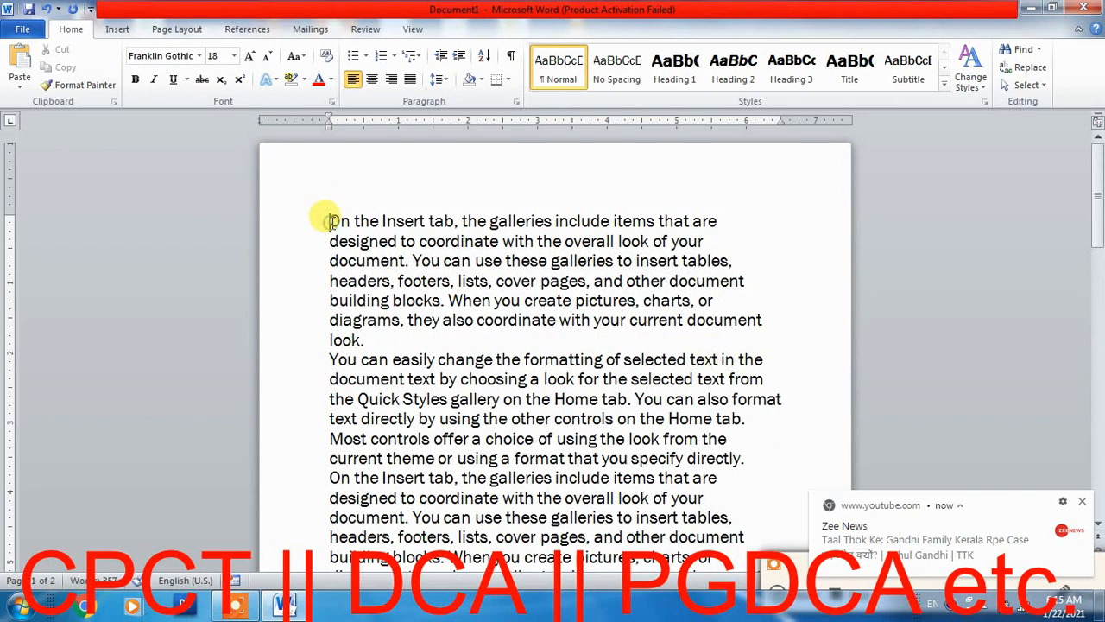
{"action": "key", "text": "Return"}
{"action": "key", "text": "Return"}
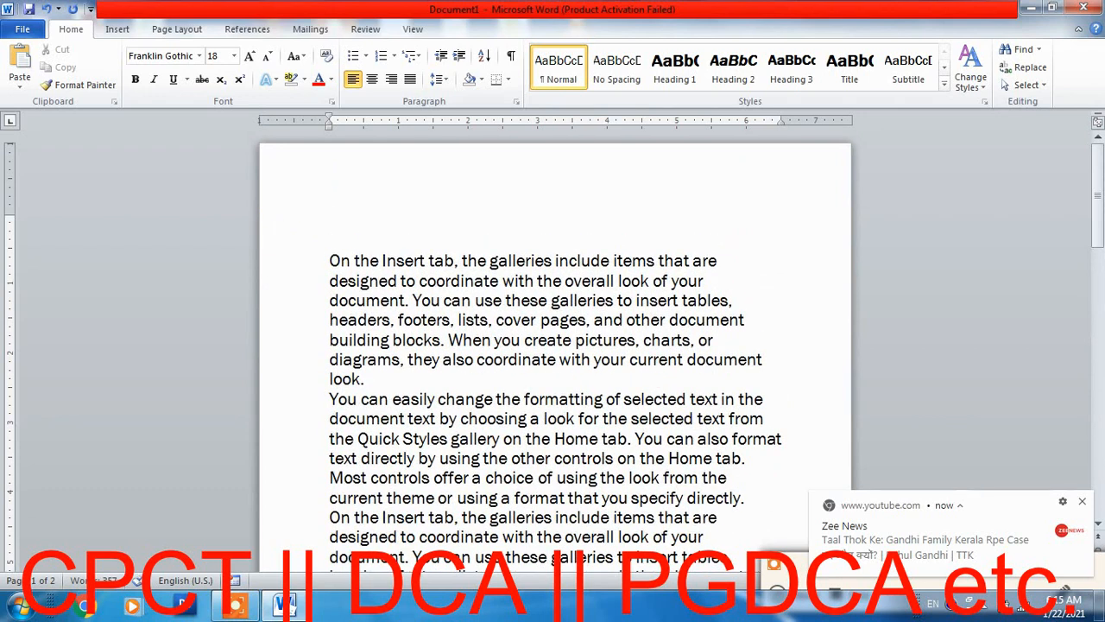
{"action": "type", "text": "WHat"}
{"action": "key", "text": "BackSpace"}
{"action": "key", "text": "BackSpace"}
{"action": "type", "text": "hat is Compture"}
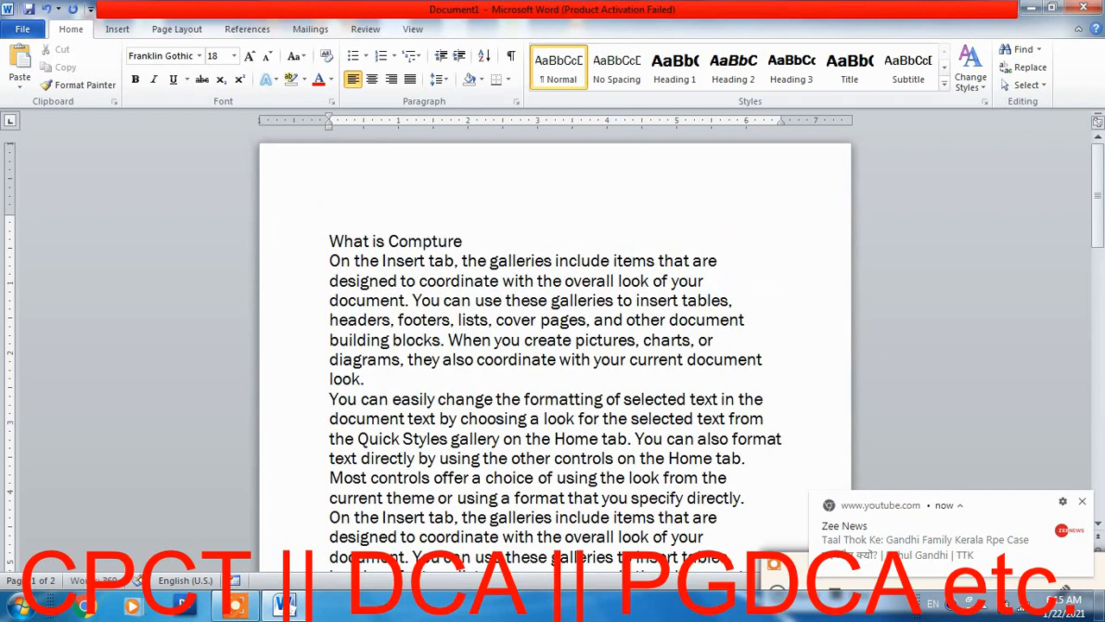
{"action": "key", "text": "BackSpace"}
{"action": "key", "text": "BackSpace"}
{"action": "key", "text": "BackSpace"}
{"action": "type", "text": "er?"}
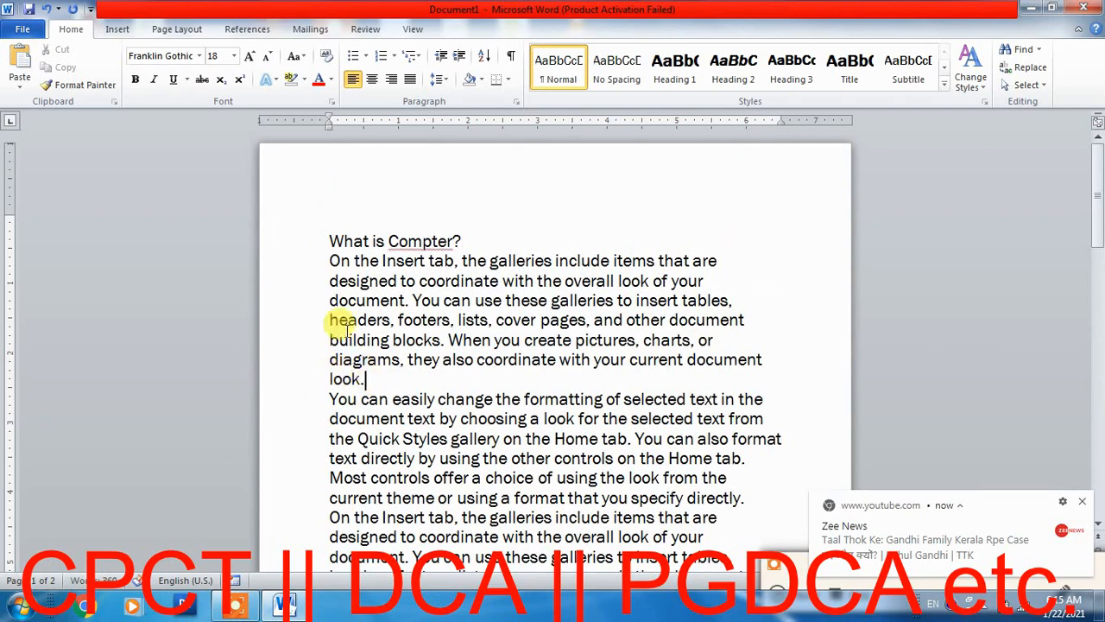
{"action": "right_click", "coordinate": [423, 242]}
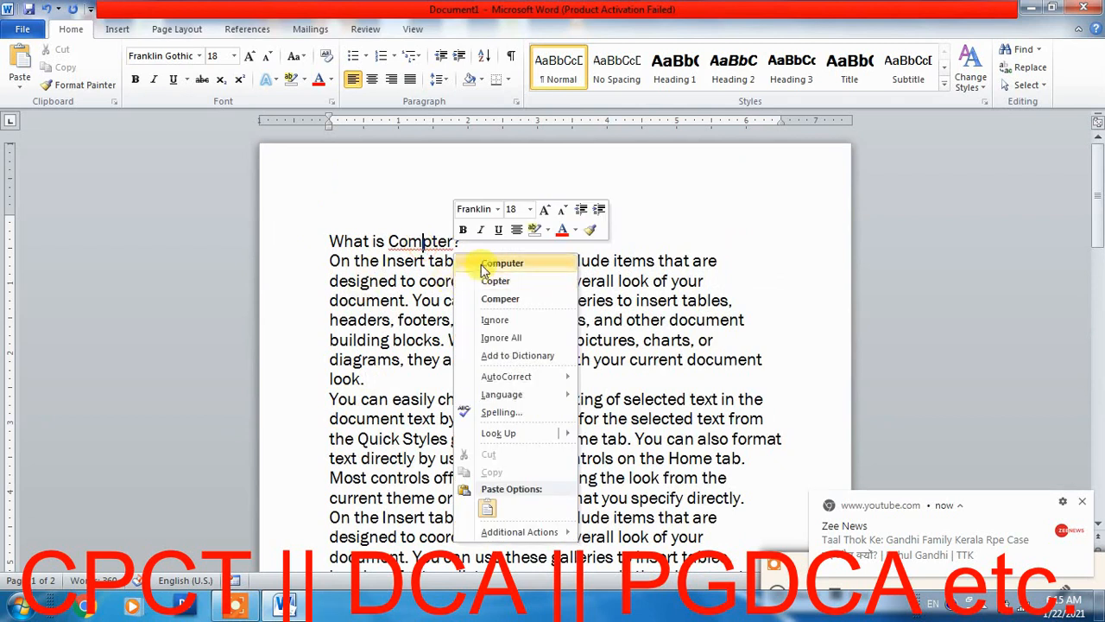
{"action": "left_click", "coordinate": [471, 263]}
Step: Insert the heading line "What is Printer?" after the first paragraph, followed by an empty line
{"action": "left_click", "coordinate": [377, 379]}
{"action": "key", "text": "Return"}
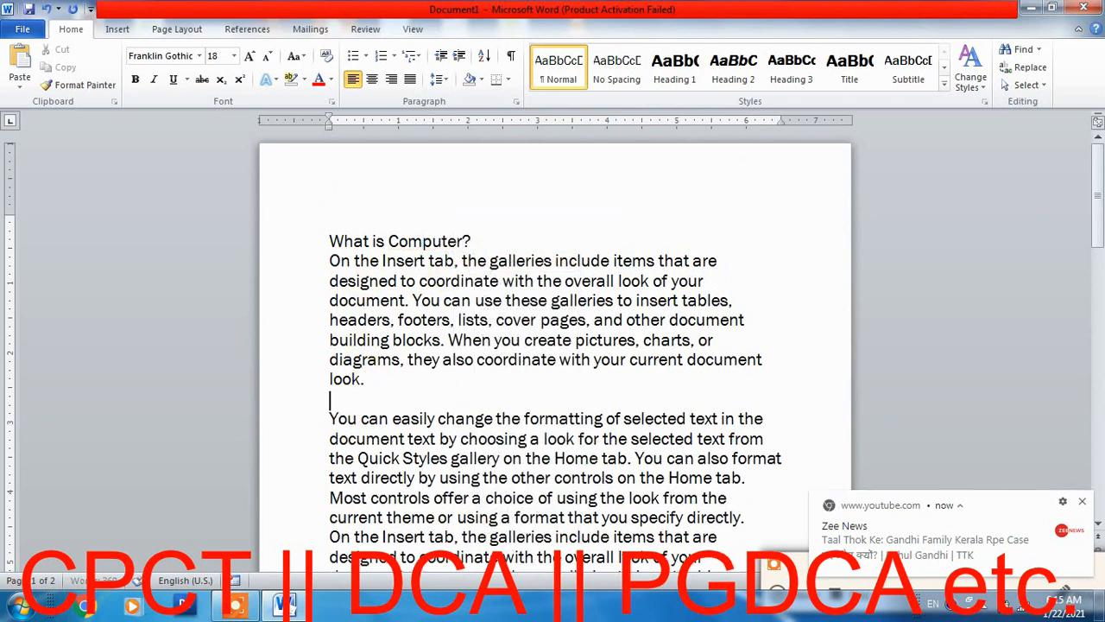
{"action": "type", "text": "What is P"}
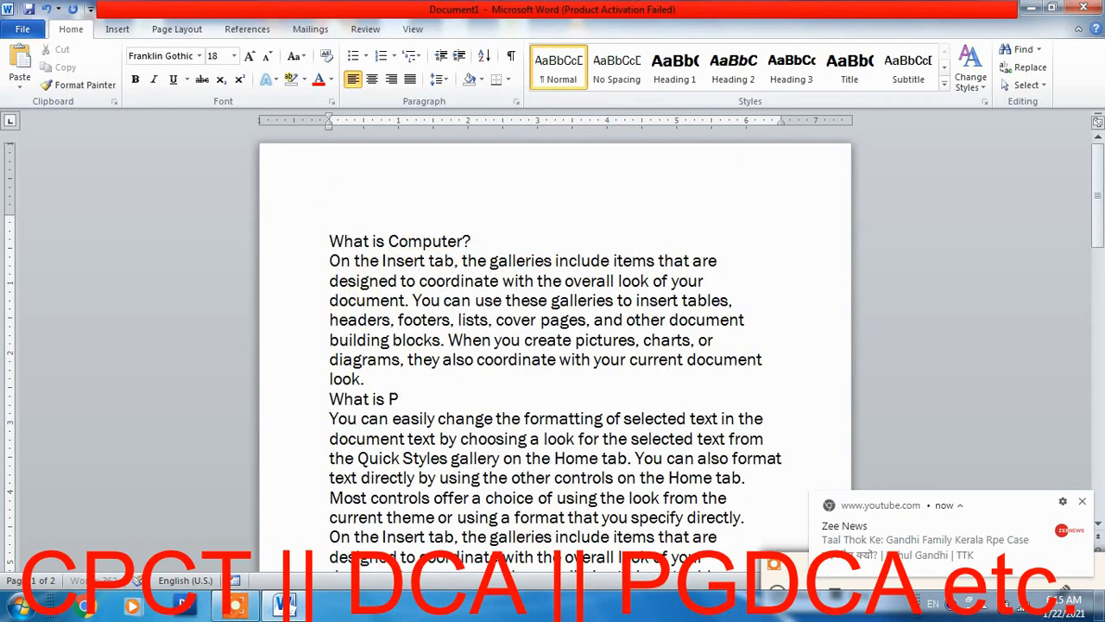
{"action": "type", "text": "rinter?"}
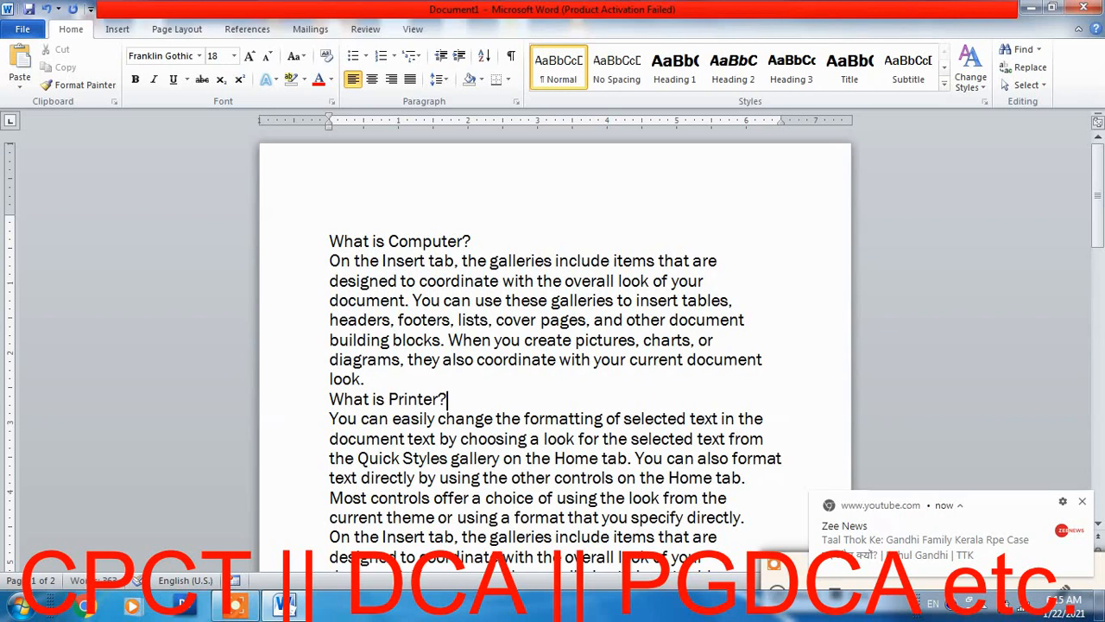
{"action": "key", "text": "Return"}
Step: Insert the heading line "What is Mouse?" before the last paragraph on the first page
{"action": "scroll", "coordinate": [276, 345], "scroll_direction": "down", "scroll_amount": 5}
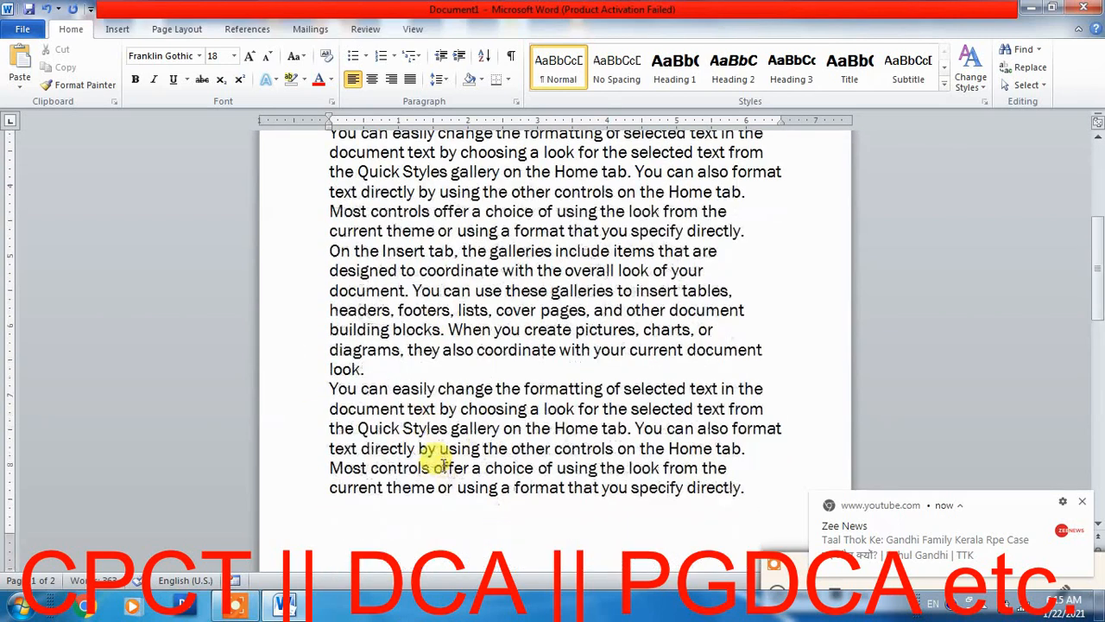
{"action": "left_click", "coordinate": [382, 369]}
{"action": "key", "text": "Return"}
{"action": "type", "text": "What"}
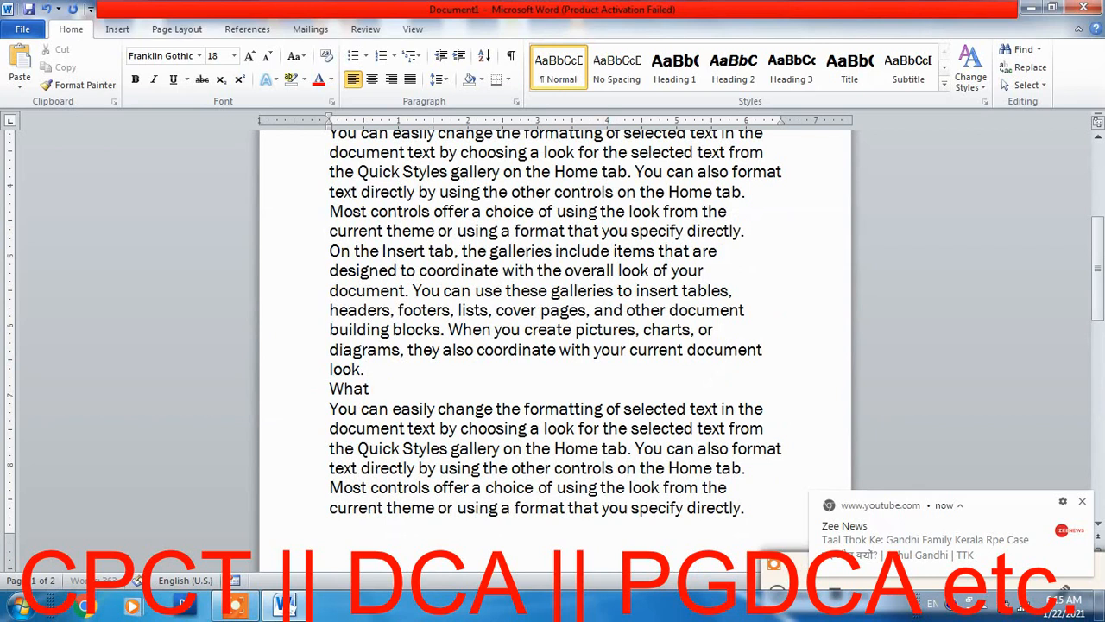
{"action": "type", "text": " is Mosue"}
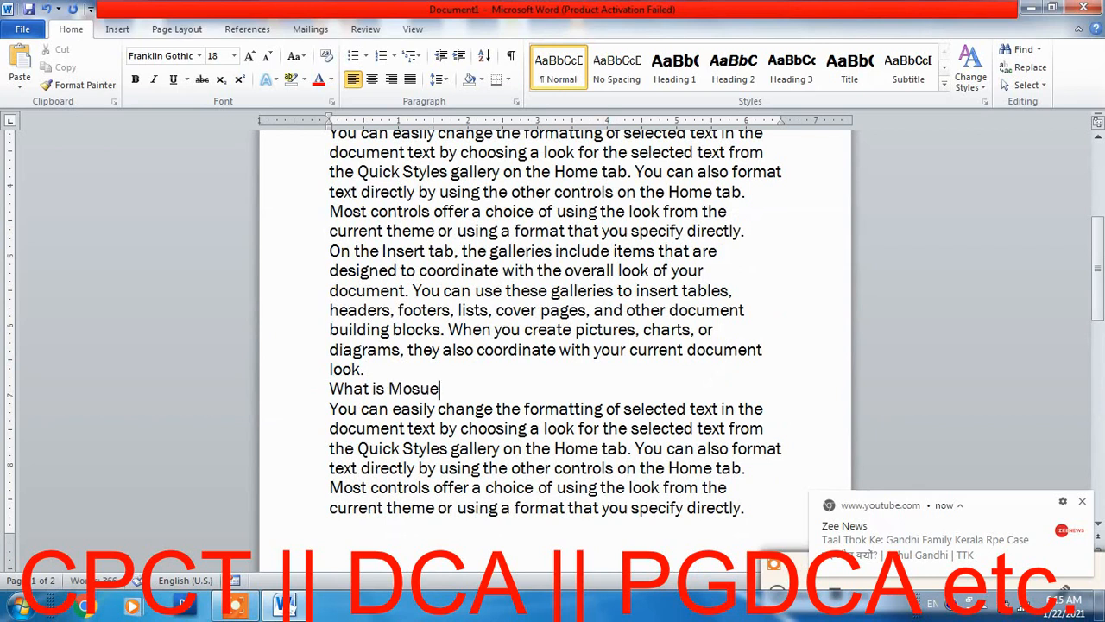
{"action": "key", "text": "BackSpace"}
{"action": "key", "text": "BackSpace"}
{"action": "key", "text": "BackSpace"}
{"action": "type", "text": "use?"}
Step: Try selecting the Computer, Printer and Mouse headings one after another with separate selections
{"action": "scroll", "coordinate": [397, 420], "scroll_direction": "up", "scroll_amount": 2}
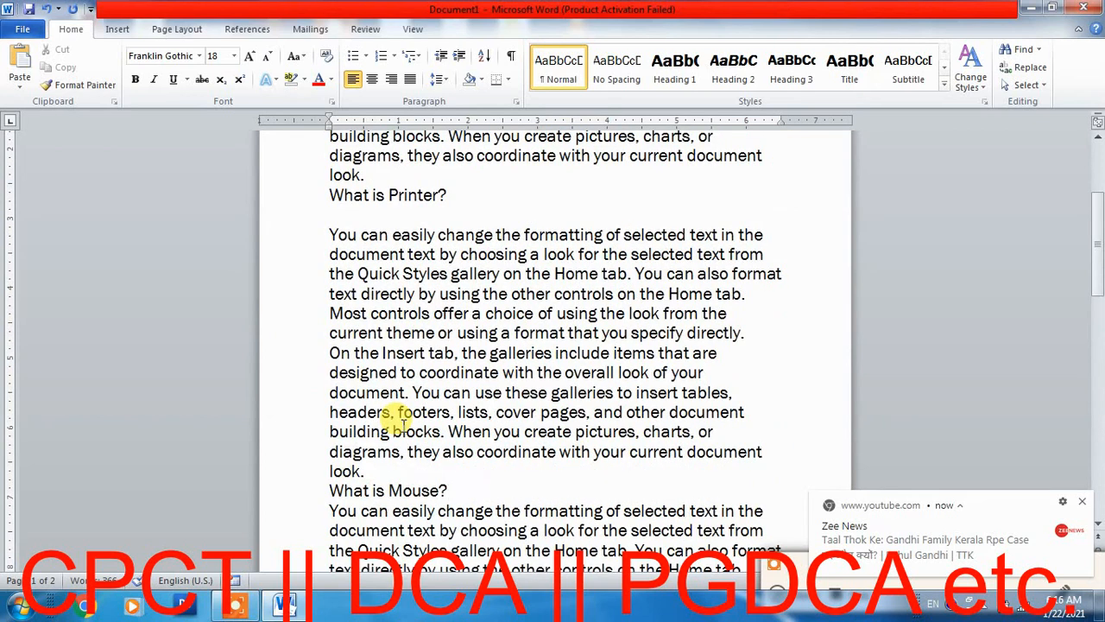
{"action": "scroll", "coordinate": [449, 346], "scroll_direction": "up", "scroll_amount": 3}
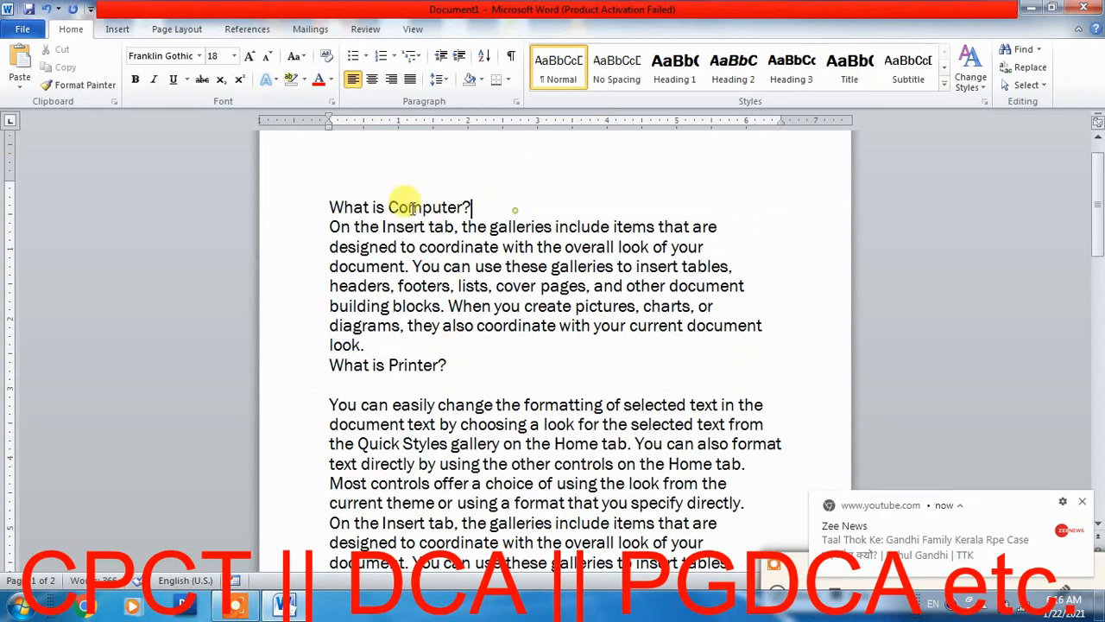
{"action": "left_click", "coordinate": [306, 211]}
{"action": "left_click_drag", "start_coordinate": [473, 368], "coordinate": [325, 360]}
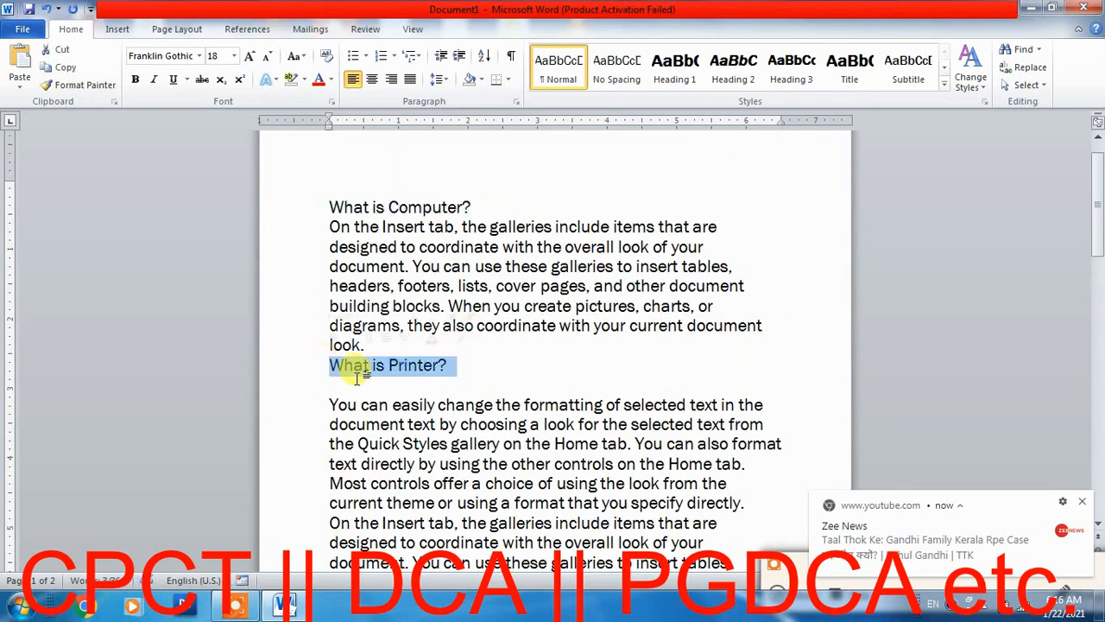
{"action": "scroll", "coordinate": [471, 369], "scroll_direction": "down", "scroll_amount": 6}
{"action": "left_click_drag", "start_coordinate": [452, 456], "coordinate": [338, 455]}
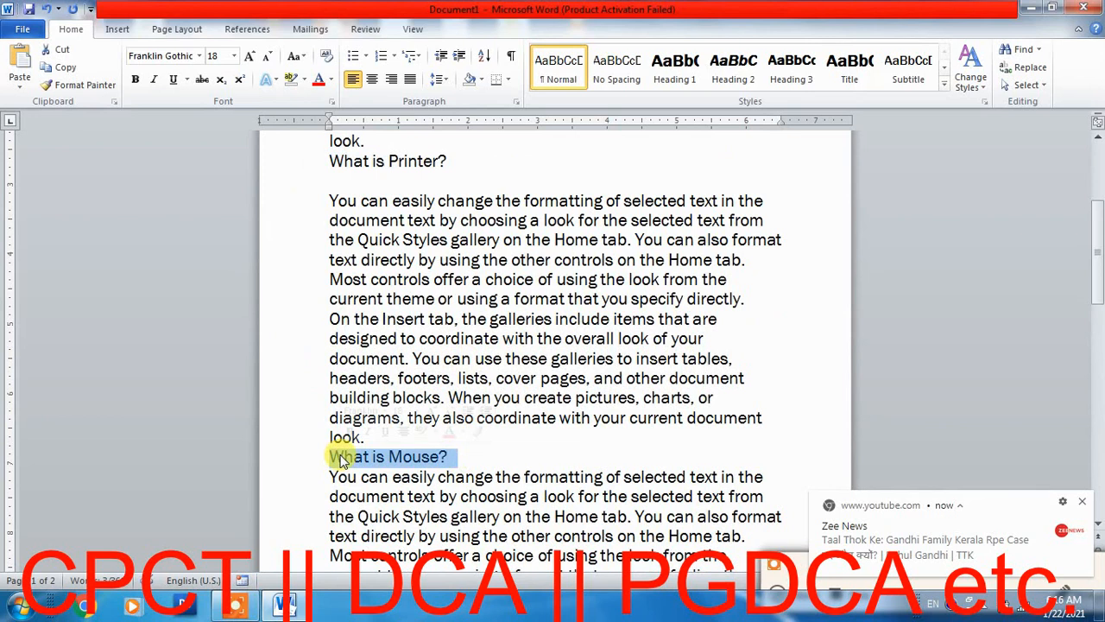
{"action": "scroll", "coordinate": [359, 414], "scroll_direction": "up", "scroll_amount": 2}
{"action": "scroll", "coordinate": [358, 414], "scroll_direction": "up", "scroll_amount": 2}
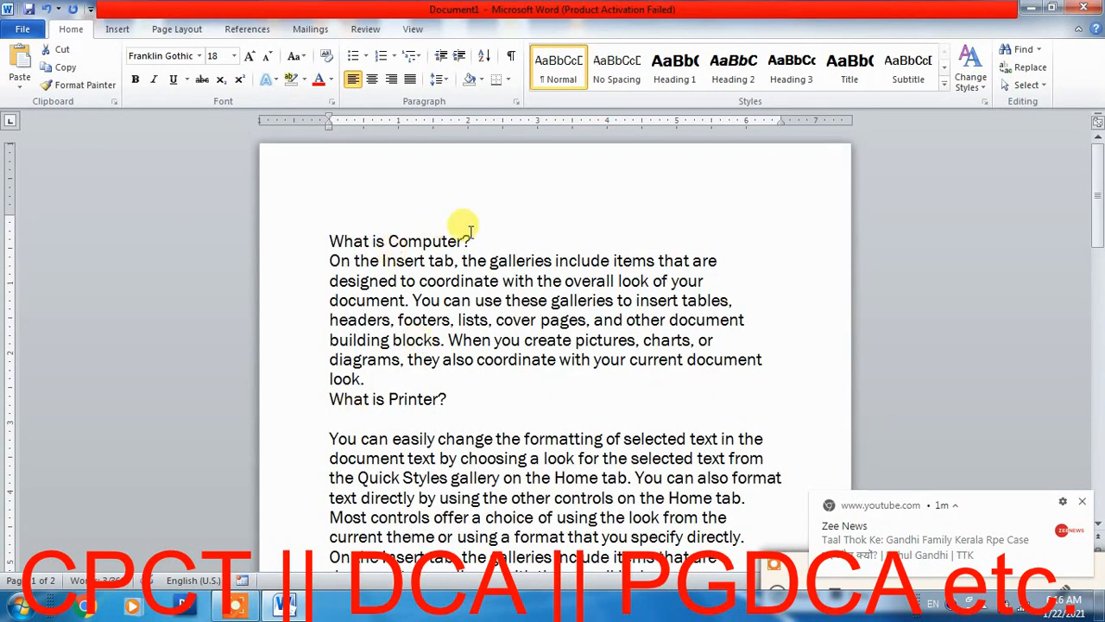
Step: Try selecting the "What is Computer?" heading followed by the "What is Printer?" heading, and dismiss the news notification
{"action": "left_click_drag", "start_coordinate": [470, 233], "coordinate": [340, 245]}
{"action": "left_click_drag", "start_coordinate": [483, 229], "coordinate": [311, 247]}
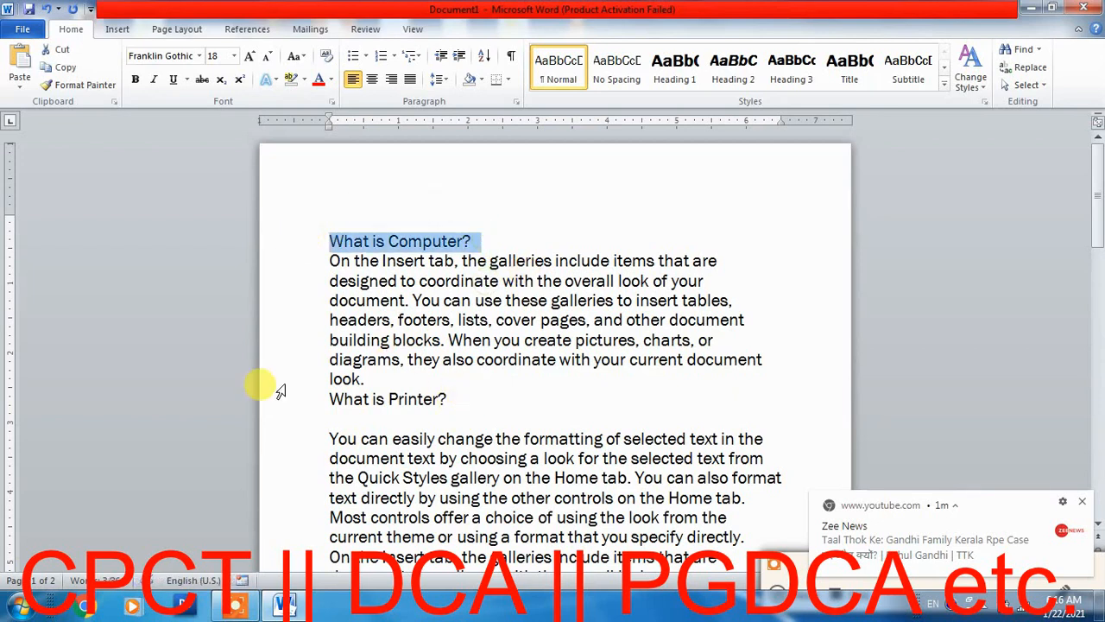
{"action": "left_click_drag", "start_coordinate": [460, 399], "coordinate": [291, 390]}
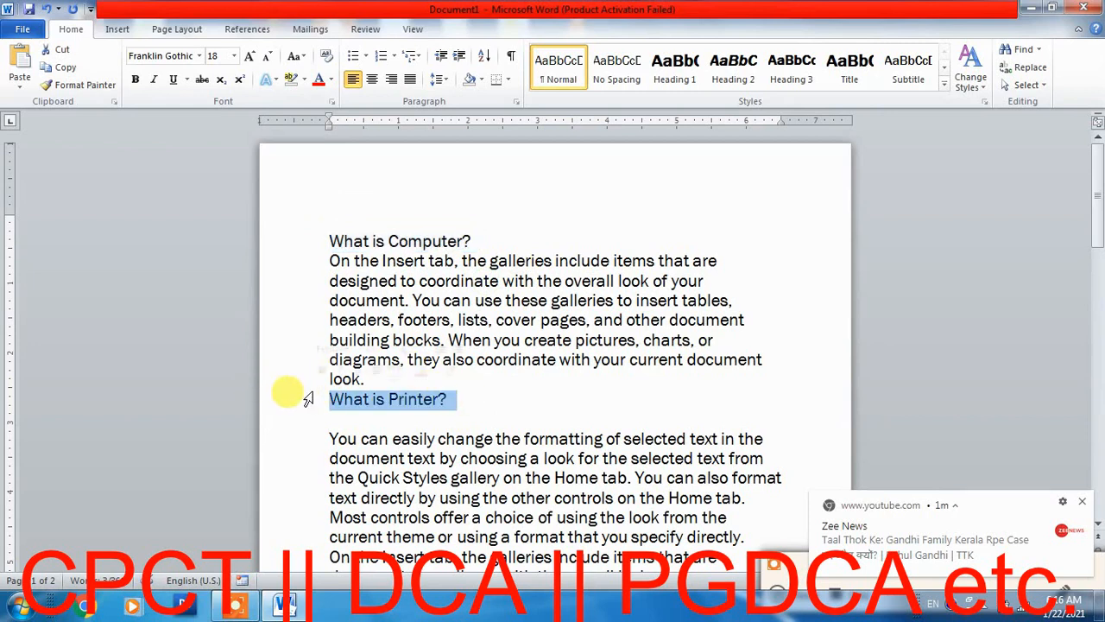
{"action": "left_click", "coordinate": [1080, 504]}
{"action": "left_click", "coordinate": [423, 241]}
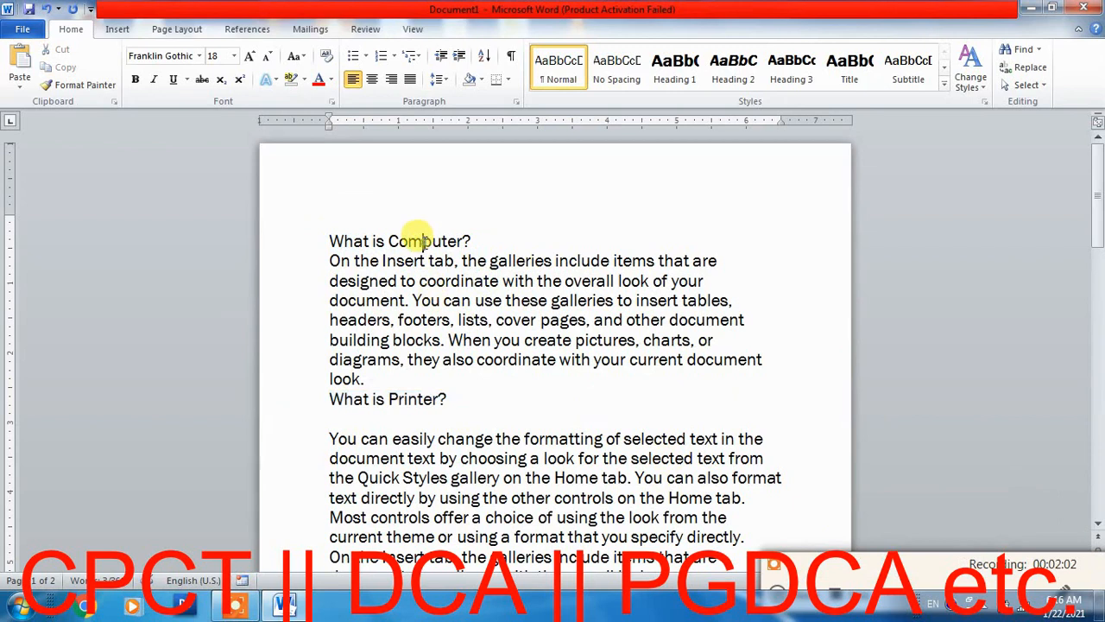
{"action": "left_click", "coordinate": [249, 238]}
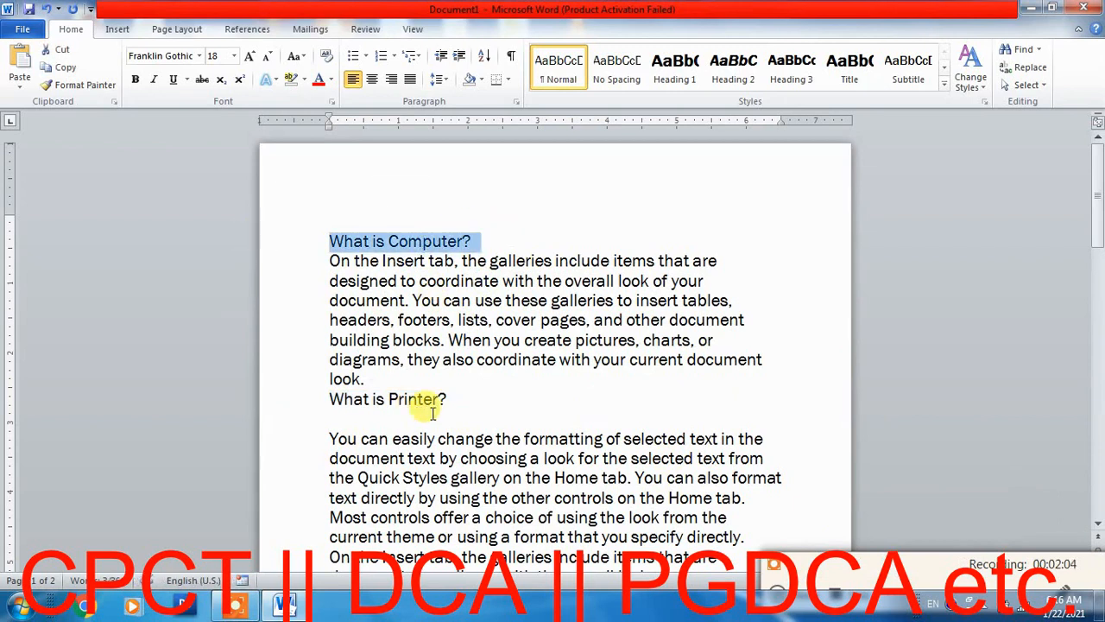
{"action": "left_click_drag", "start_coordinate": [464, 390], "coordinate": [301, 390]}
{"action": "left_click", "coordinate": [443, 383]}
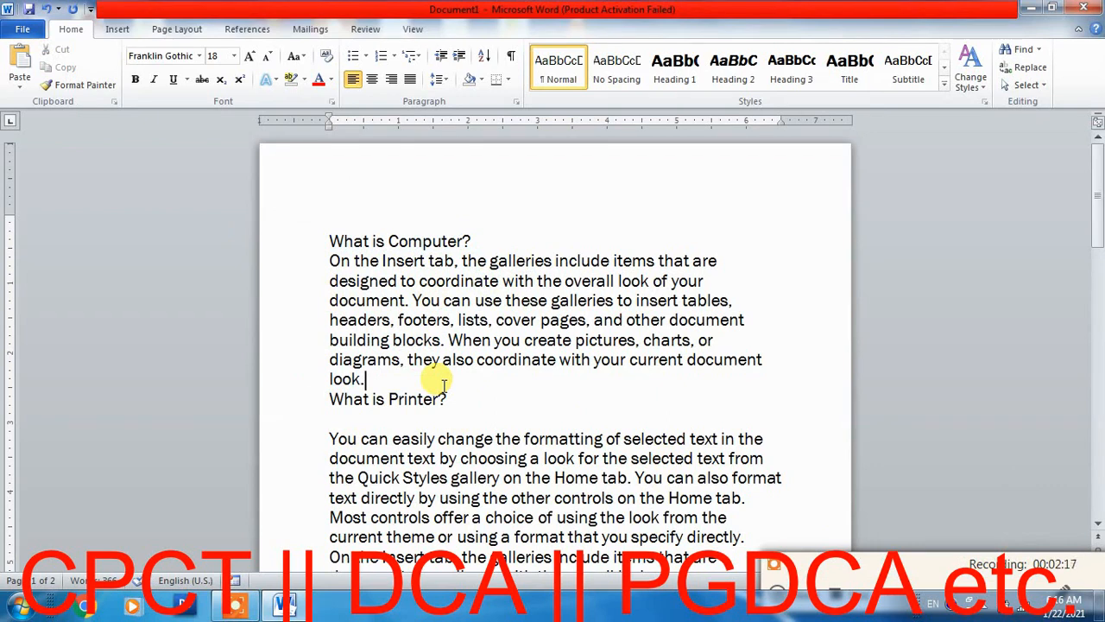
Step: Select the non-adjacent headings "What is Computer?", "What is Printer?" and "What is Mouse?" together in one multiple selection
{"action": "left_click_drag", "start_coordinate": [473, 241], "coordinate": [323, 240]}
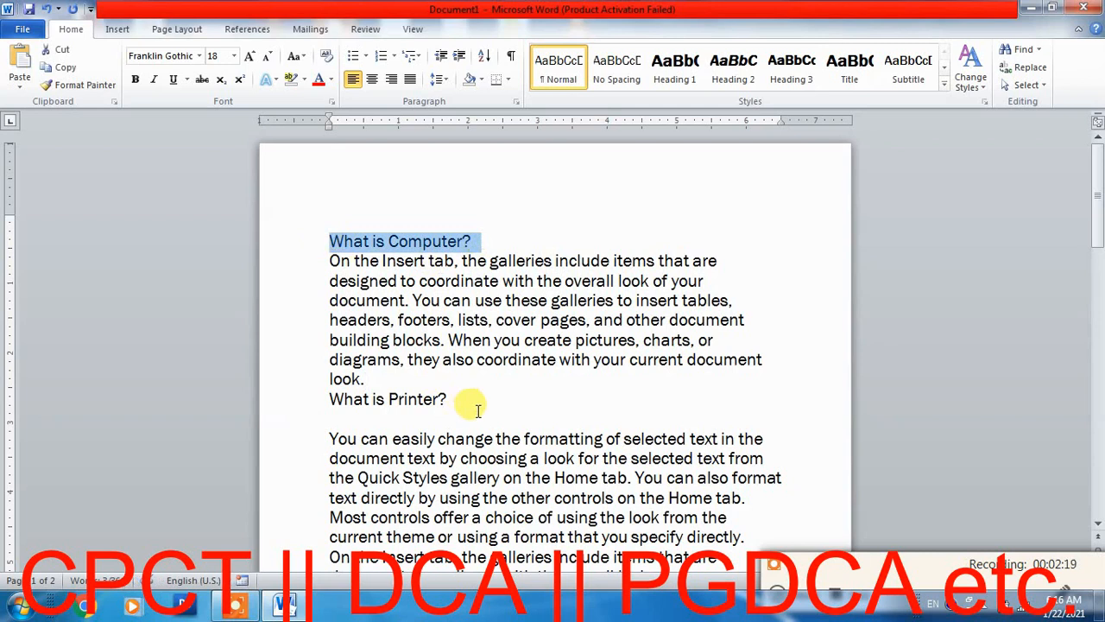
{"action": "left_click_drag", "start_coordinate": [475, 404], "coordinate": [328, 399]}
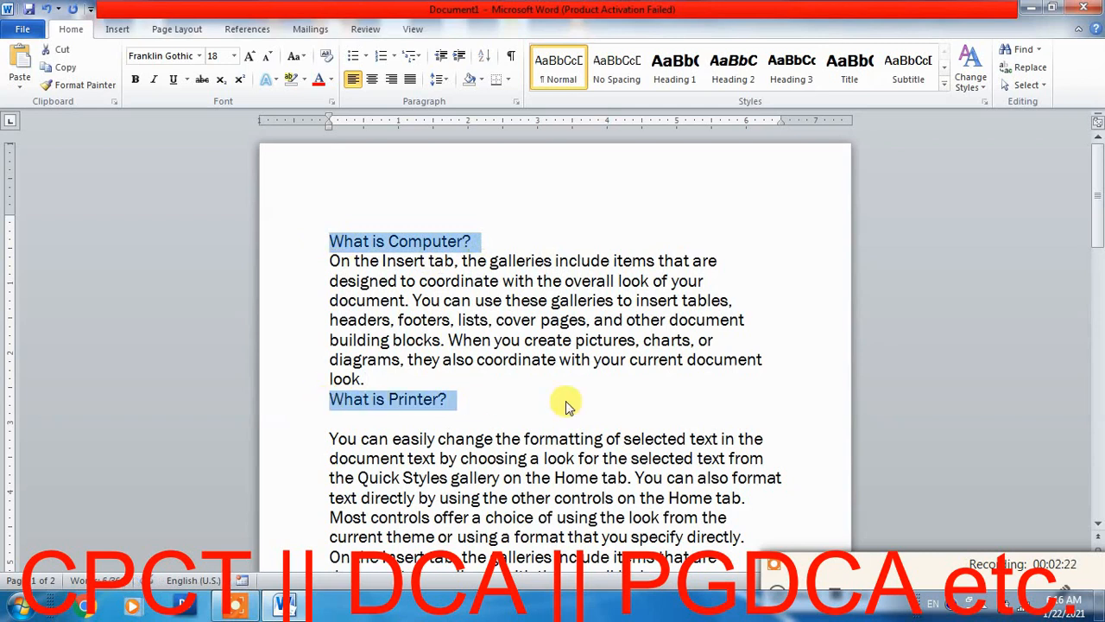
{"action": "scroll", "coordinate": [568, 406], "scroll_direction": "down", "scroll_amount": 4}
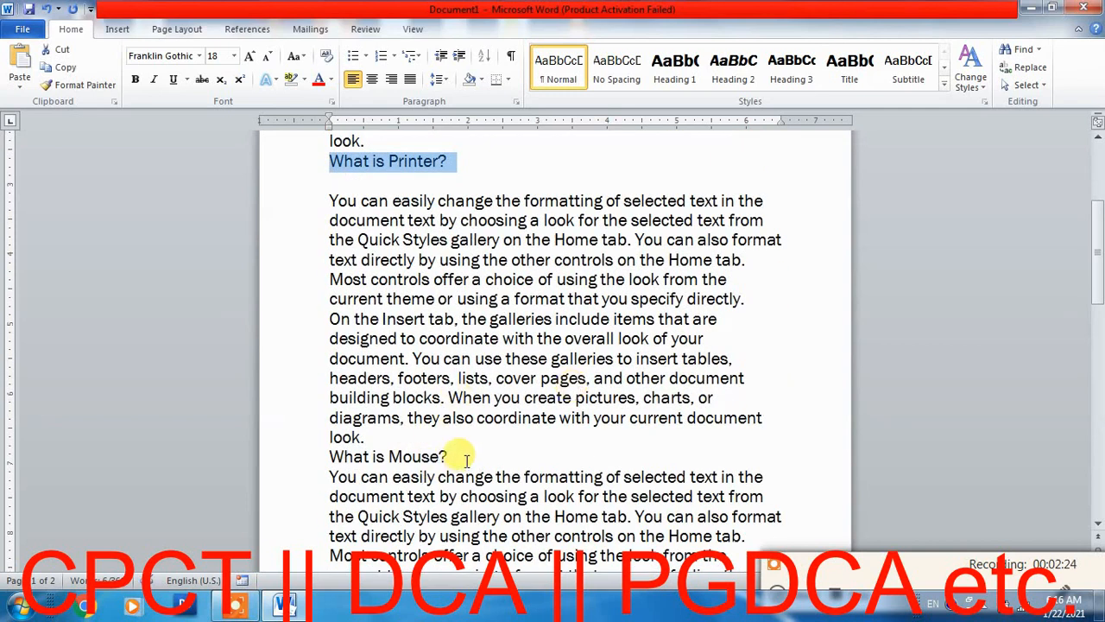
{"action": "left_click_drag", "start_coordinate": [466, 457], "coordinate": [326, 456]}
{"action": "scroll", "coordinate": [524, 409], "scroll_direction": "down", "scroll_amount": 8}
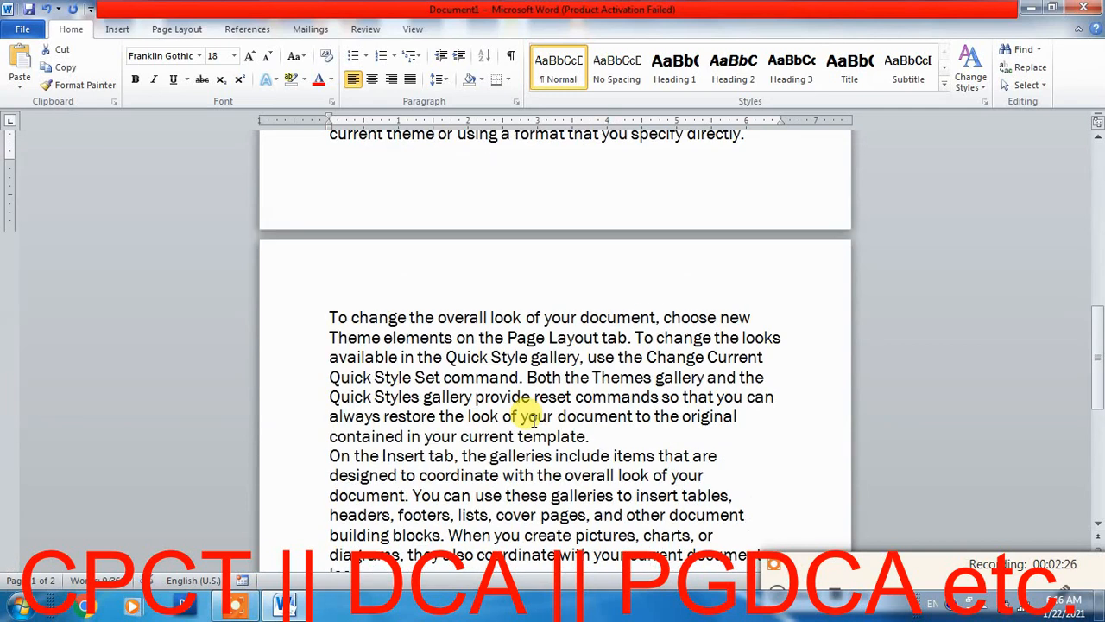
{"action": "scroll", "coordinate": [533, 419], "scroll_direction": "up", "scroll_amount": 10}
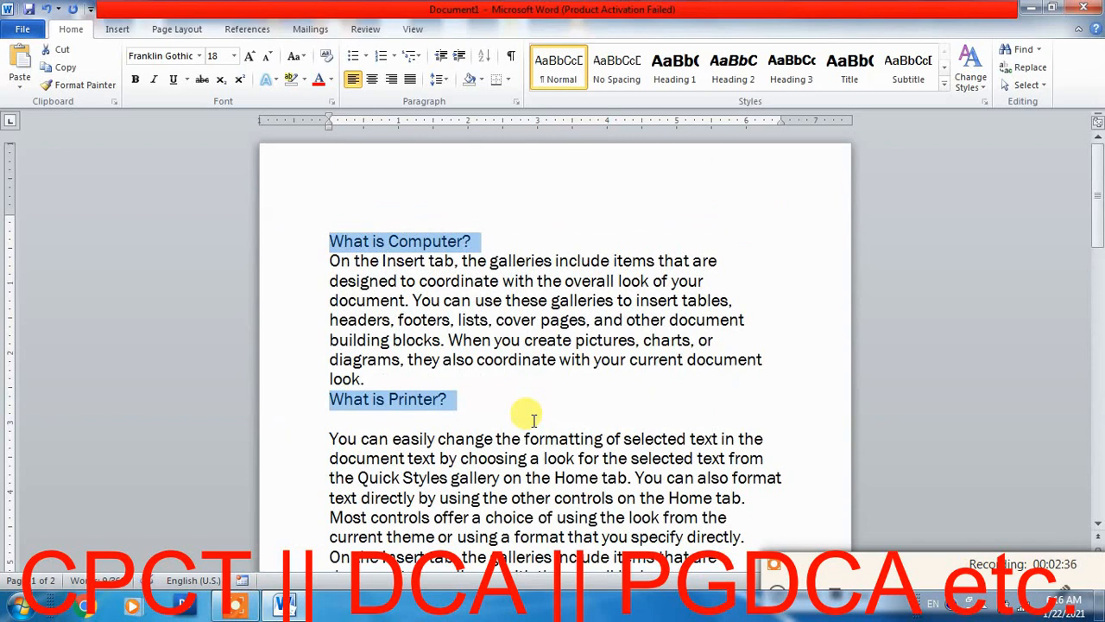
Step: Switch to the desktop, try to delete pra photo.jpg, and cancel the deletion
{"action": "key", "text": "super+d"}
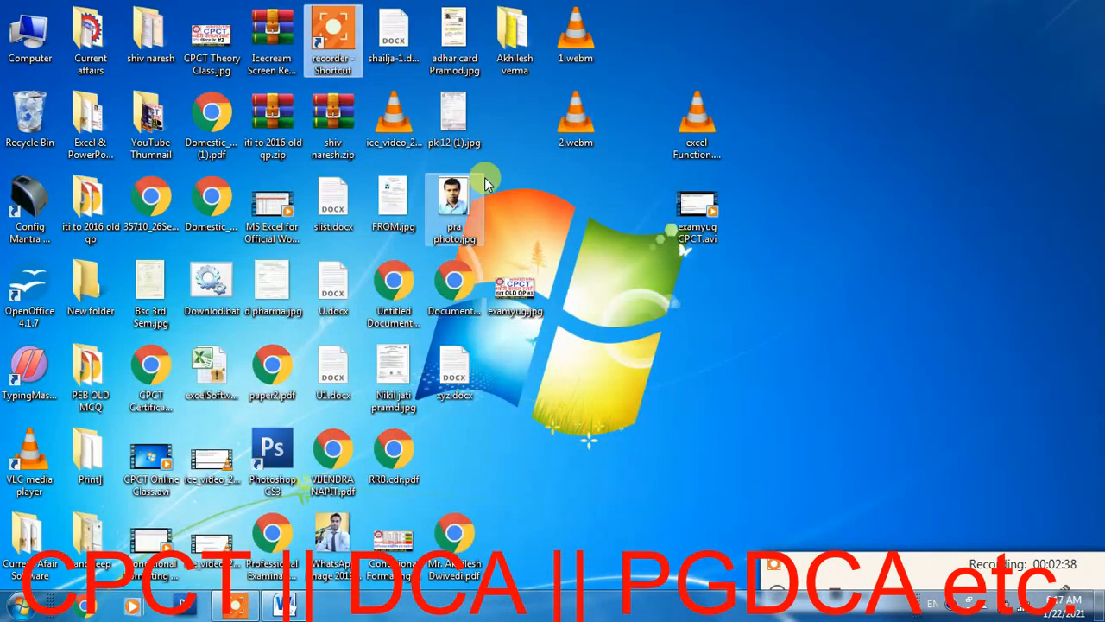
{"action": "double_click", "coordinate": [455, 222]}
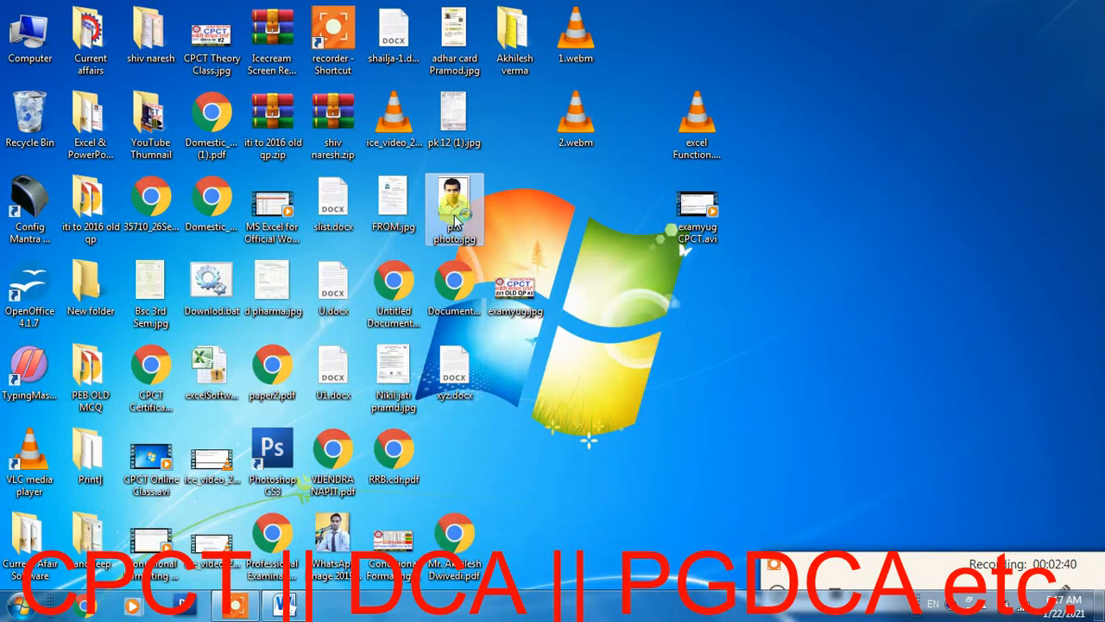
{"action": "key", "text": "Delete"}
{"action": "left_click", "coordinate": [619, 363]}
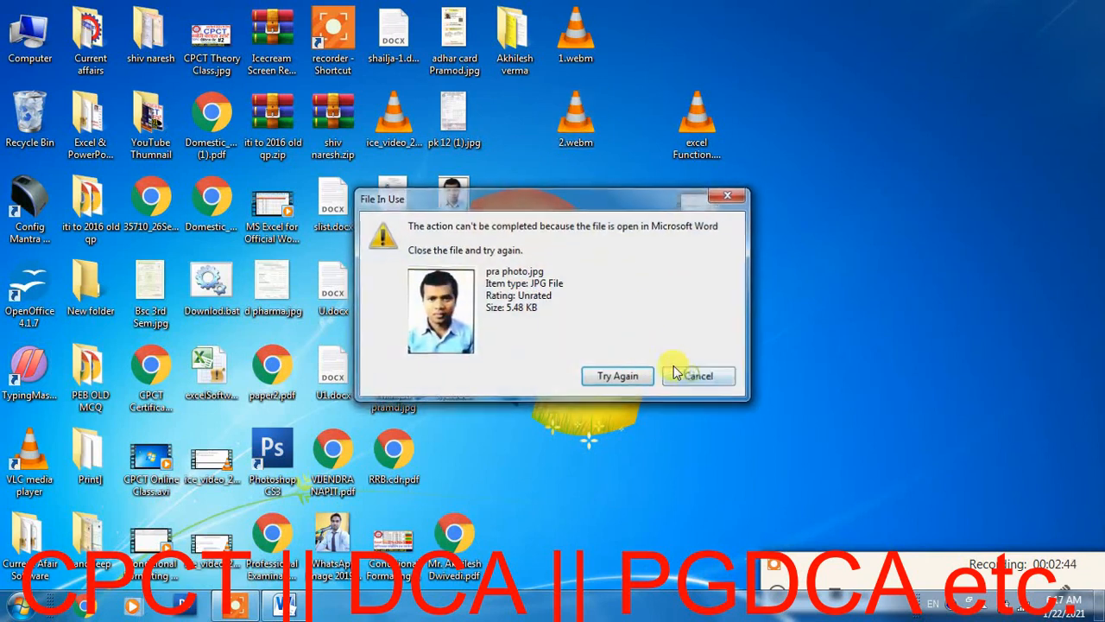
{"action": "left_click", "coordinate": [676, 372]}
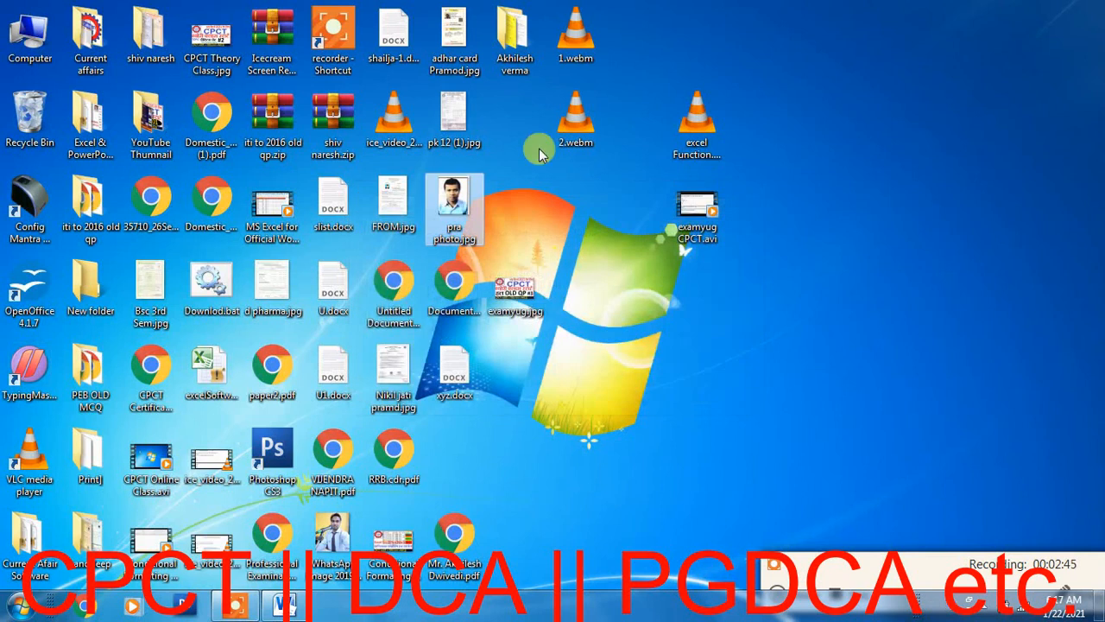
Step: Try selecting several non-adjacent desktop items together, including 2.webm, pk 12 (1).jpg, examyug.jpg, U1.docx and the Untitled Document PDF, and clear the selection
{"action": "left_click", "coordinate": [460, 120]}
{"action": "left_click", "coordinate": [578, 120]}
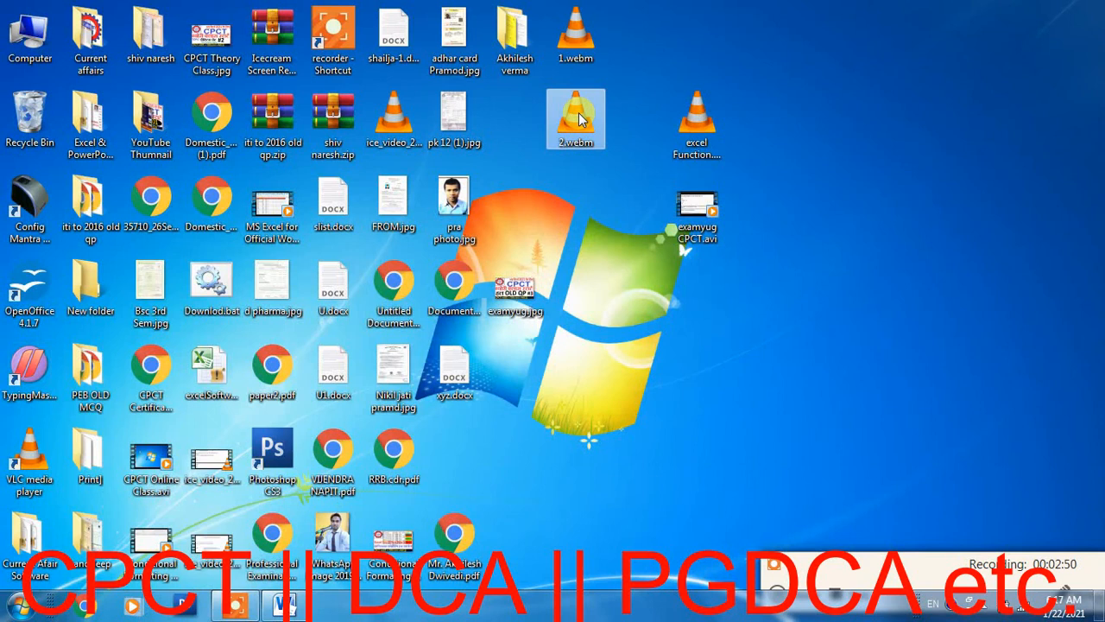
{"action": "left_click", "coordinate": [440, 112], "text": "ctrl"}
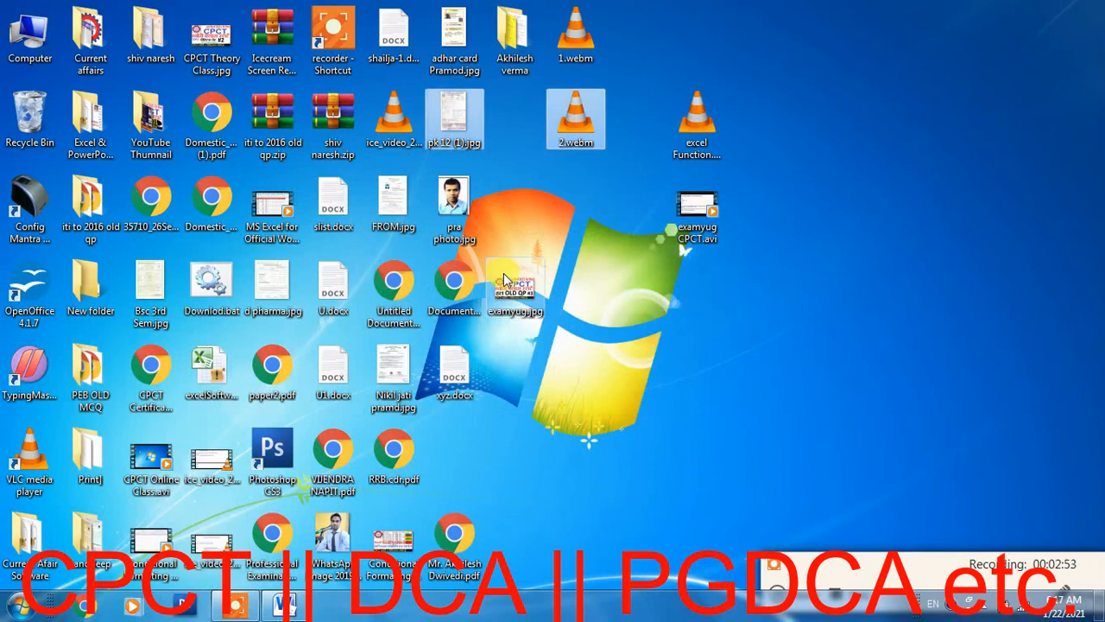
{"action": "left_click", "coordinate": [685, 137], "text": "ctrl"}
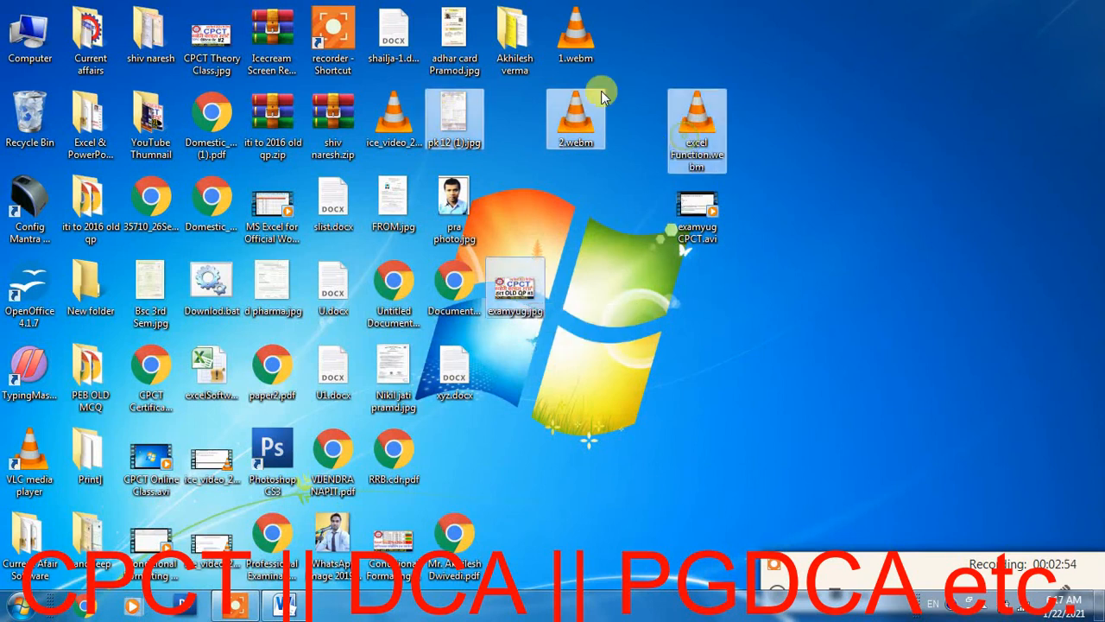
{"action": "left_click", "coordinate": [515, 39], "text": "ctrl"}
{"action": "left_click", "coordinate": [416, 46], "text": "ctrl"}
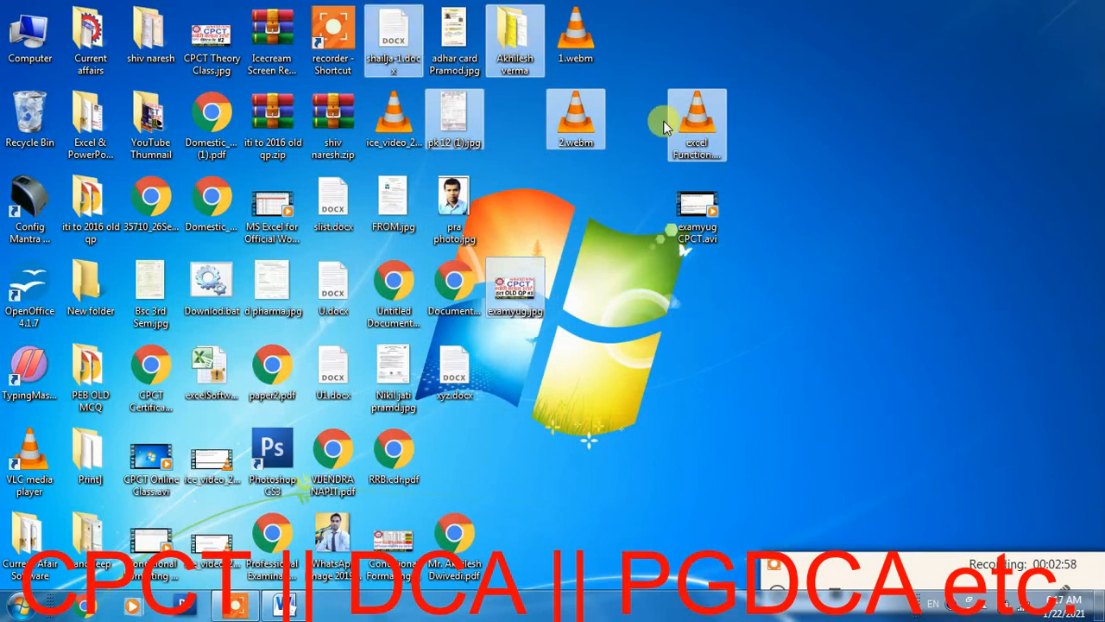
{"action": "left_click", "coordinate": [333, 373], "text": "ctrl"}
{"action": "left_click", "coordinate": [411, 367], "text": "ctrl"}
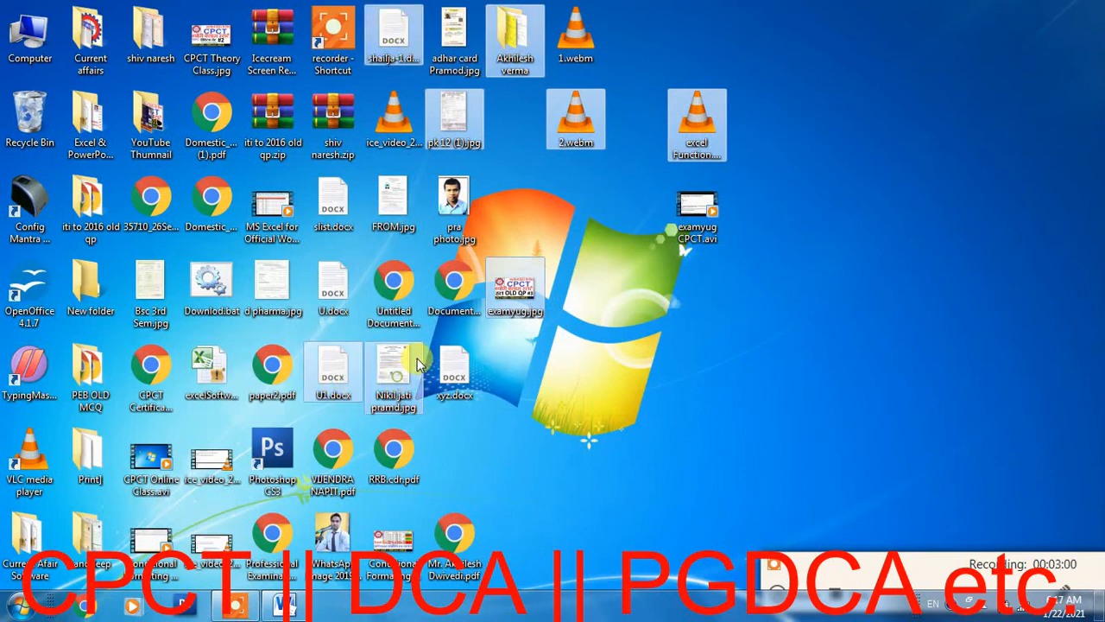
{"action": "left_click", "coordinate": [394, 283], "text": "ctrl"}
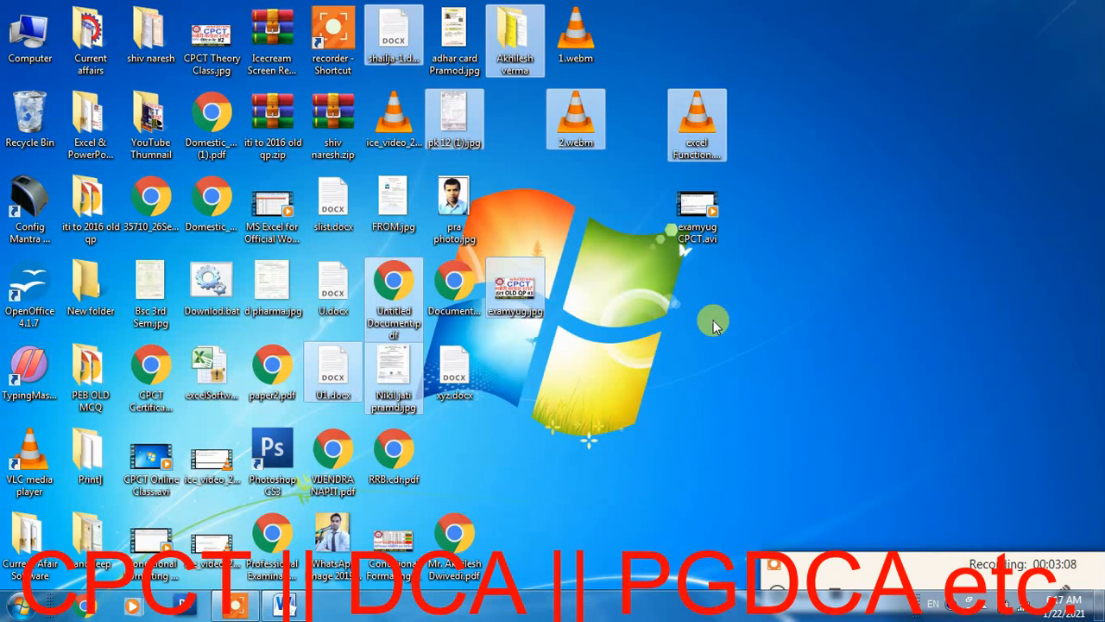
{"action": "left_click", "coordinate": [713, 321]}
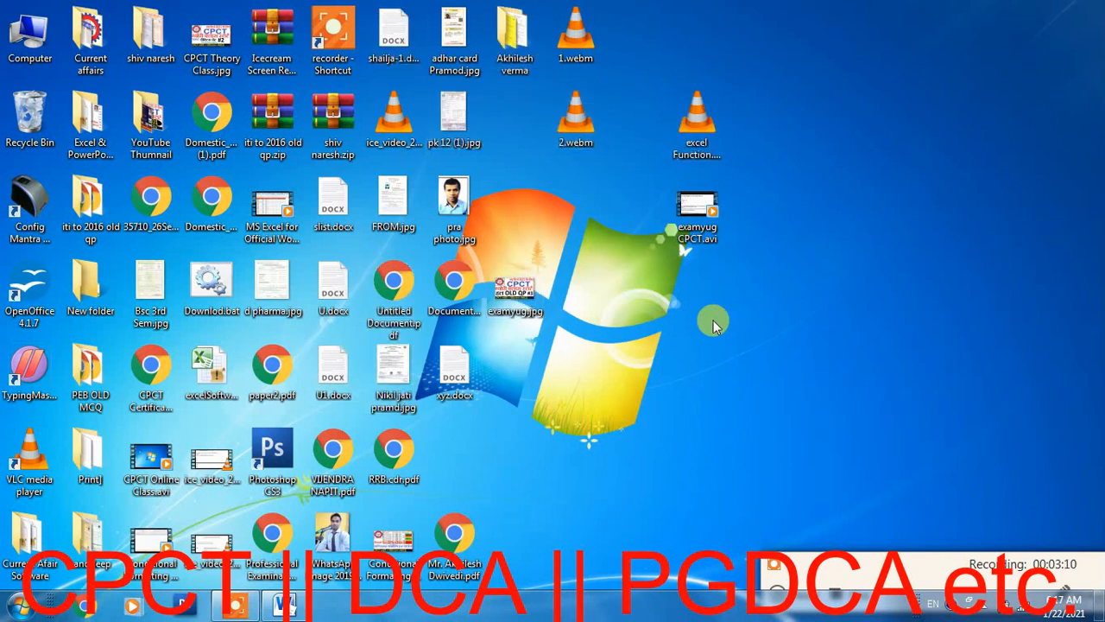
Step: Select xyz.docx, U1.docx and slist.docx together on the desktop and move them to the Recycle Bin
{"action": "left_click", "coordinate": [458, 374]}
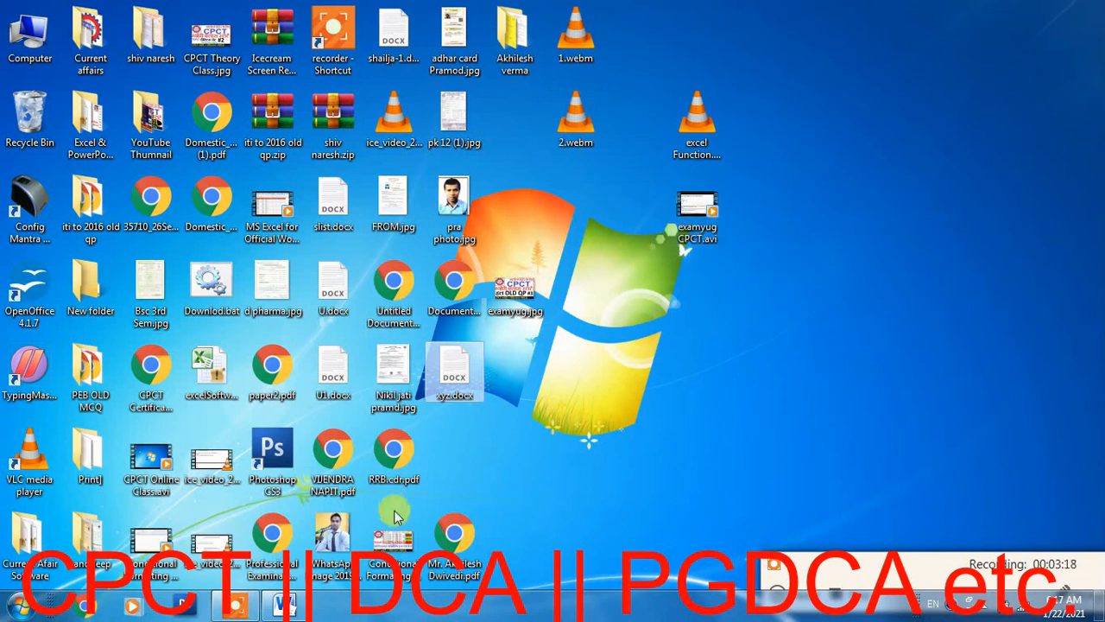
{"action": "left_click", "coordinate": [335, 367], "text": "ctrl"}
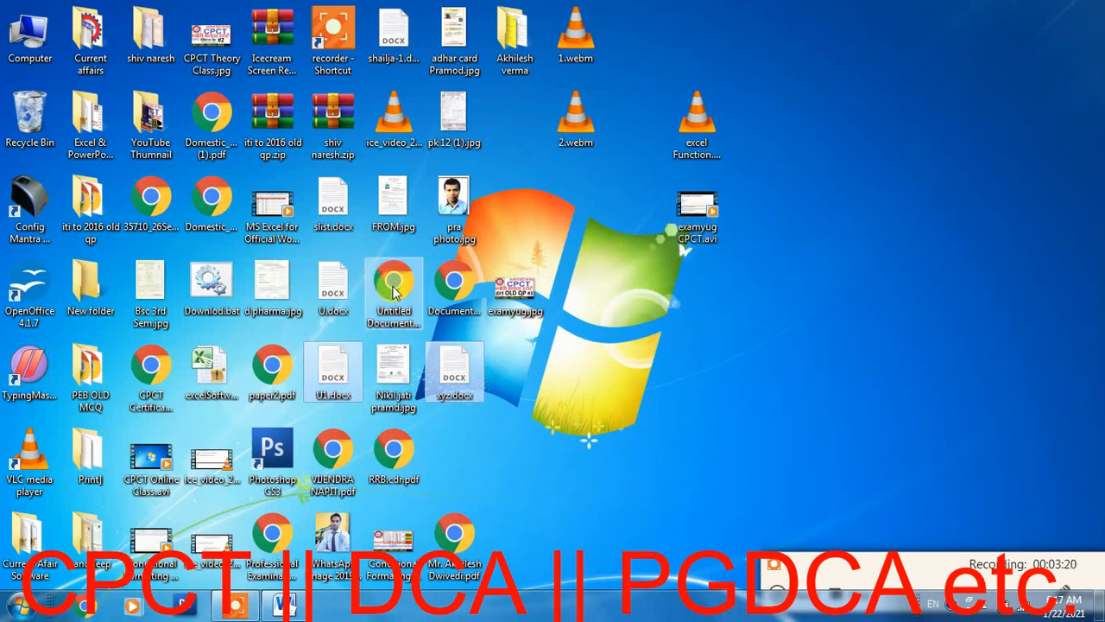
{"action": "left_click", "coordinate": [333, 205], "text": "ctrl"}
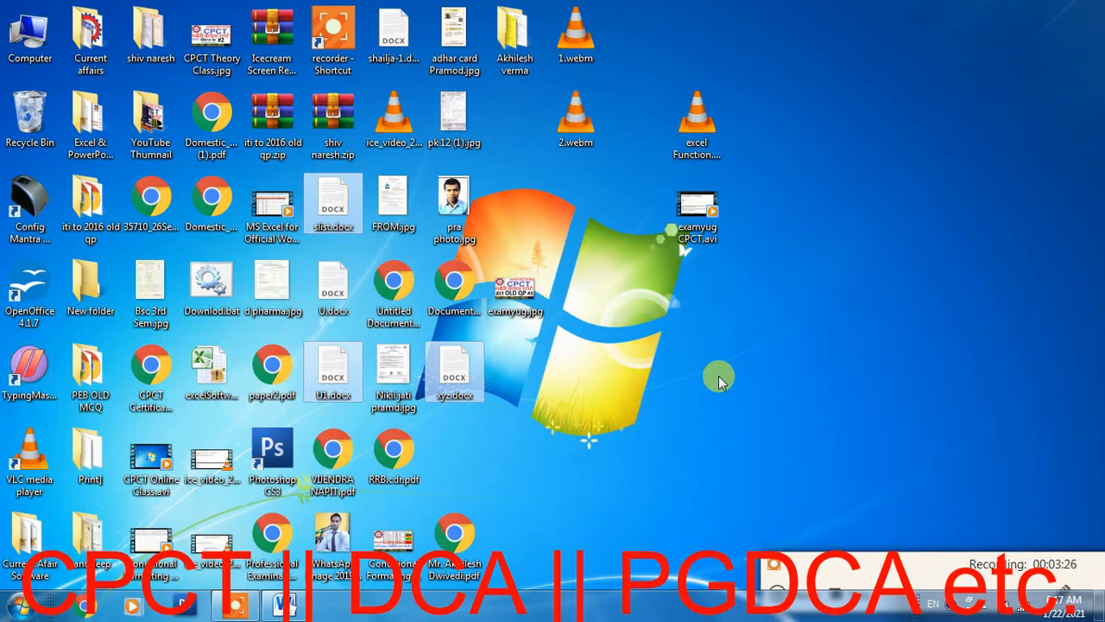
{"action": "key", "text": "Delete"}
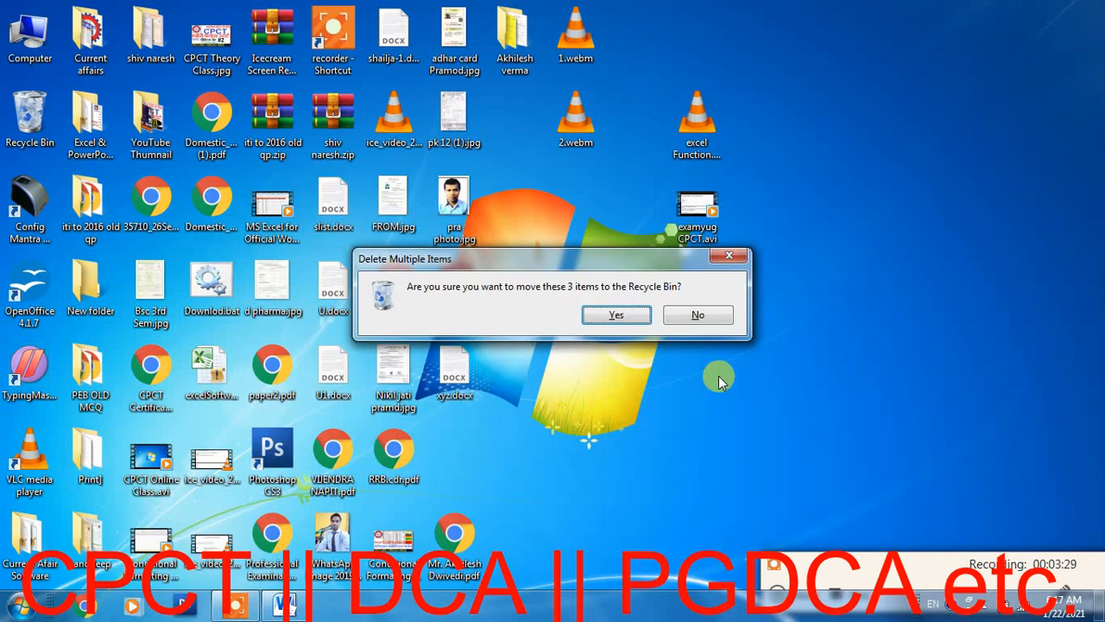
{"action": "key", "text": "Escape"}
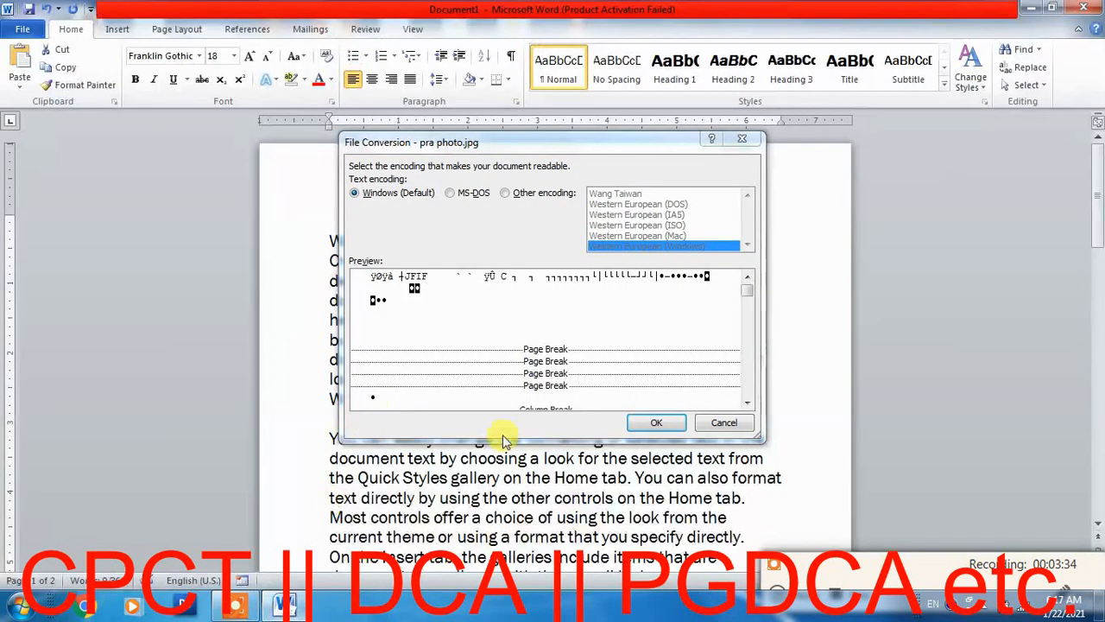
Step: Cancel the file conversion of pra photo.jpg in Word, check the desktop briefly, and return to the Word document
{"action": "left_click", "coordinate": [713, 424]}
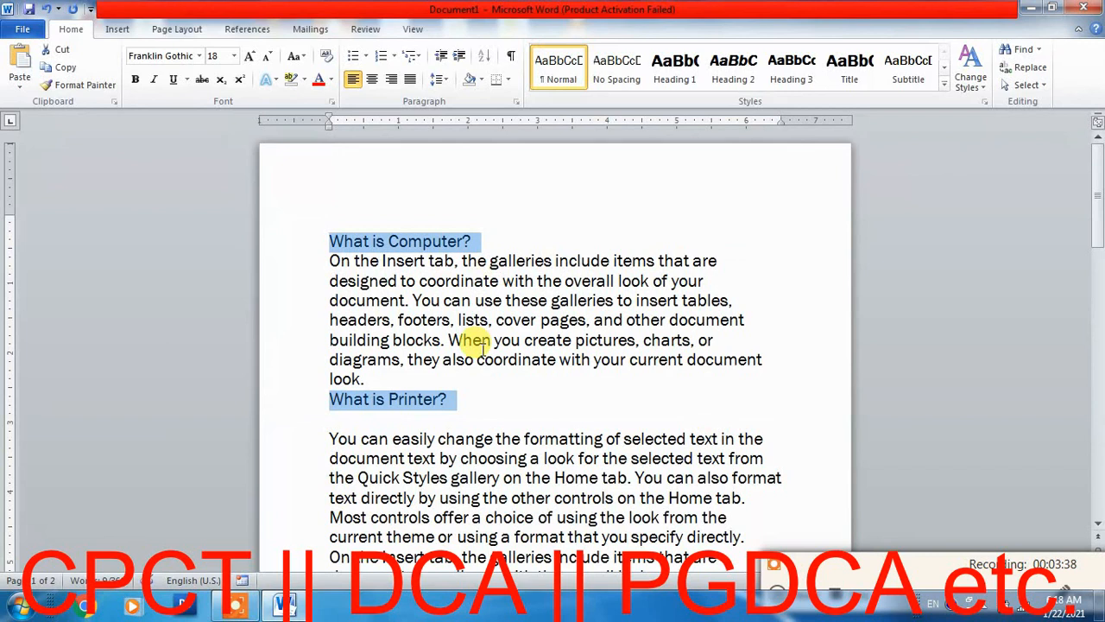
{"action": "scroll", "coordinate": [484, 346], "scroll_direction": "down", "scroll_amount": 5}
{"action": "scroll", "coordinate": [484, 345], "scroll_direction": "up", "scroll_amount": 5}
{"action": "scroll", "coordinate": [449, 397], "scroll_direction": "down", "scroll_amount": 1}
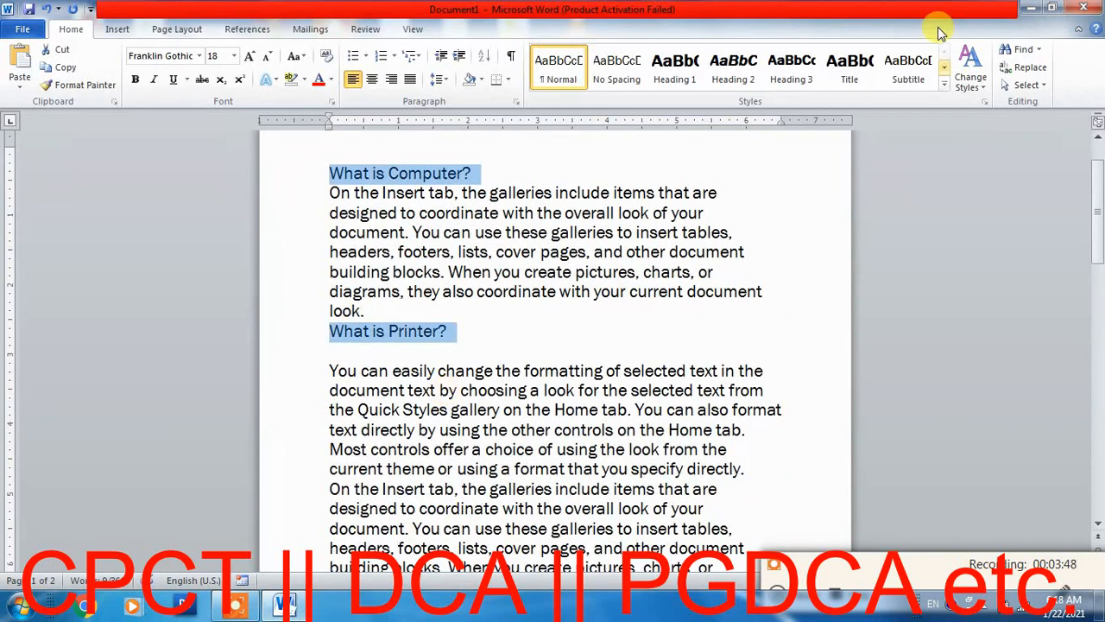
{"action": "left_click", "coordinate": [1027, 9]}
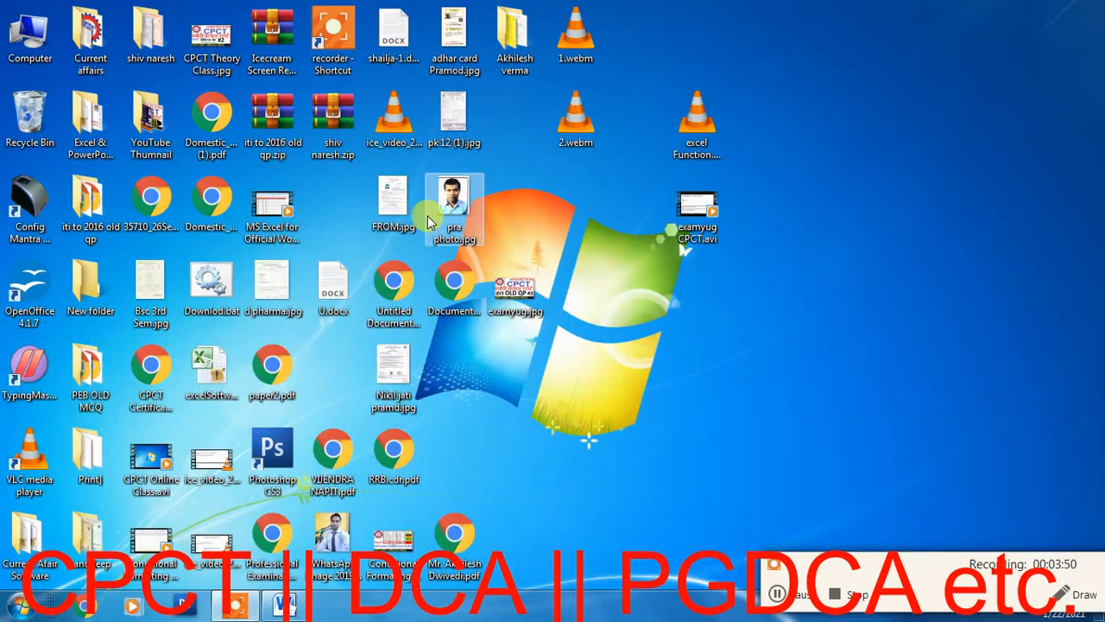
{"action": "left_click", "coordinate": [278, 604]}
Step: Apply the Heading 1 style to the selected Computer, Printer and Mouse question headings and review them
{"action": "scroll", "coordinate": [469, 324], "scroll_direction": "down", "scroll_amount": 3}
{"action": "scroll", "coordinate": [475, 328], "scroll_direction": "up", "scroll_amount": 3}
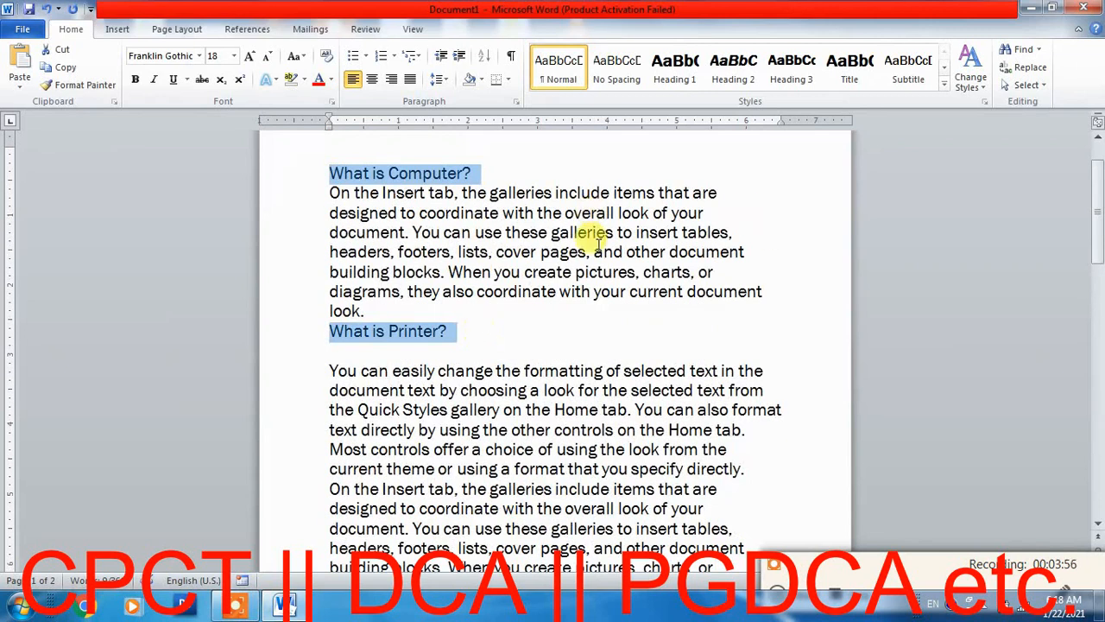
{"action": "left_click", "coordinate": [679, 82]}
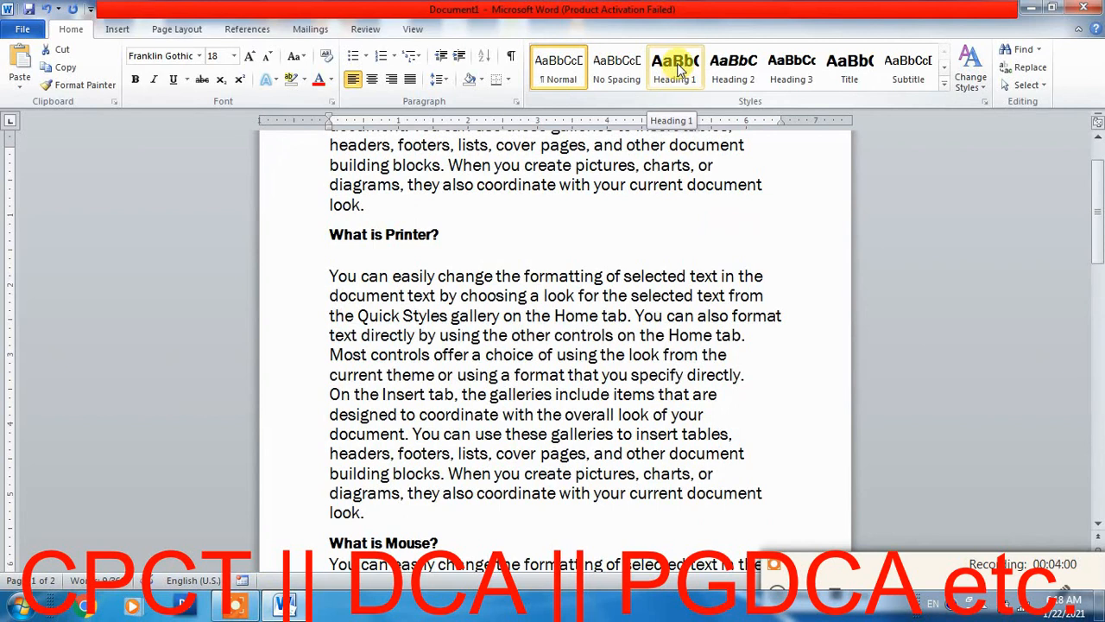
{"action": "left_click", "coordinate": [466, 248]}
{"action": "scroll", "coordinate": [467, 247], "scroll_direction": "up", "scroll_amount": 3}
{"action": "scroll", "coordinate": [458, 241], "scroll_direction": "down", "scroll_amount": 6}
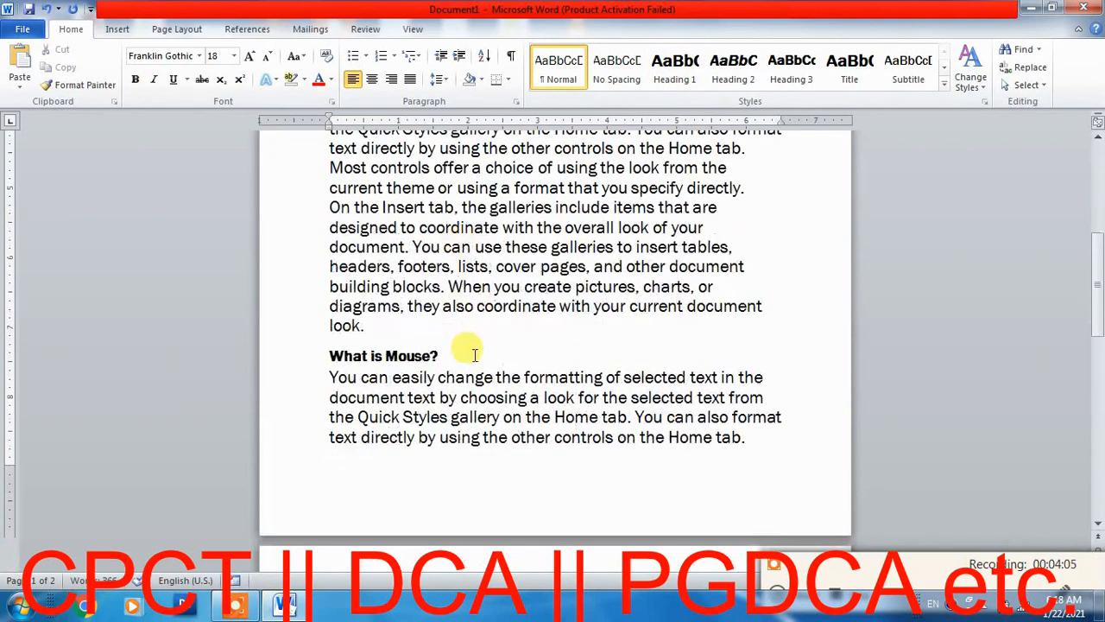
{"action": "scroll", "coordinate": [458, 351], "scroll_direction": "up", "scroll_amount": 6}
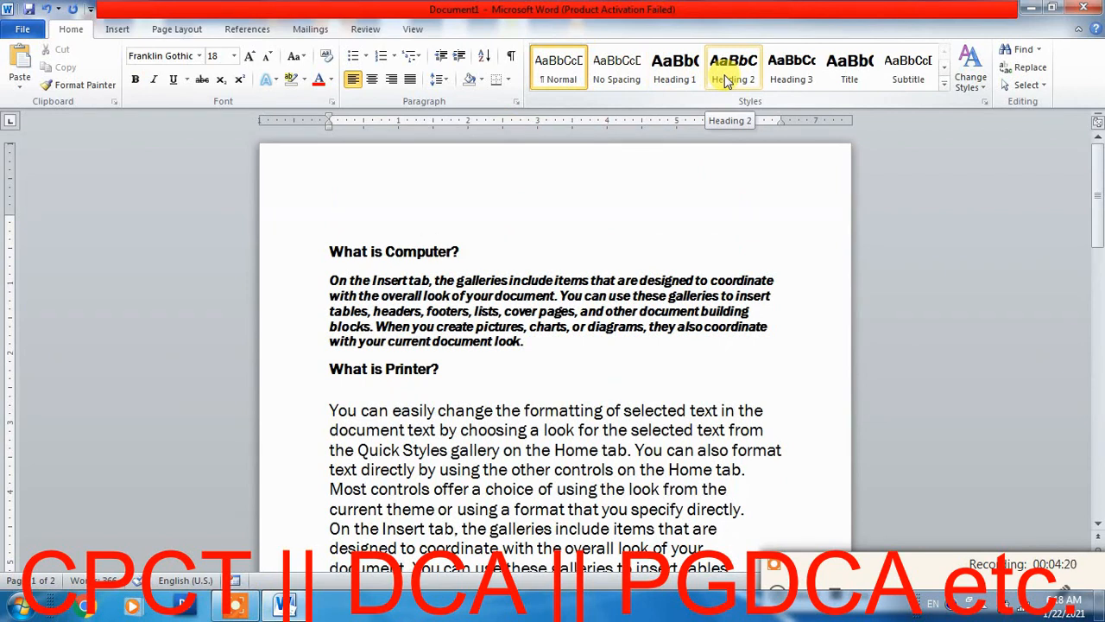
Step: Select the Computer, Printer and Mouse headings one at a time to check them, and clear the selection
{"action": "left_click", "coordinate": [473, 249]}
{"action": "left_click", "coordinate": [292, 259]}
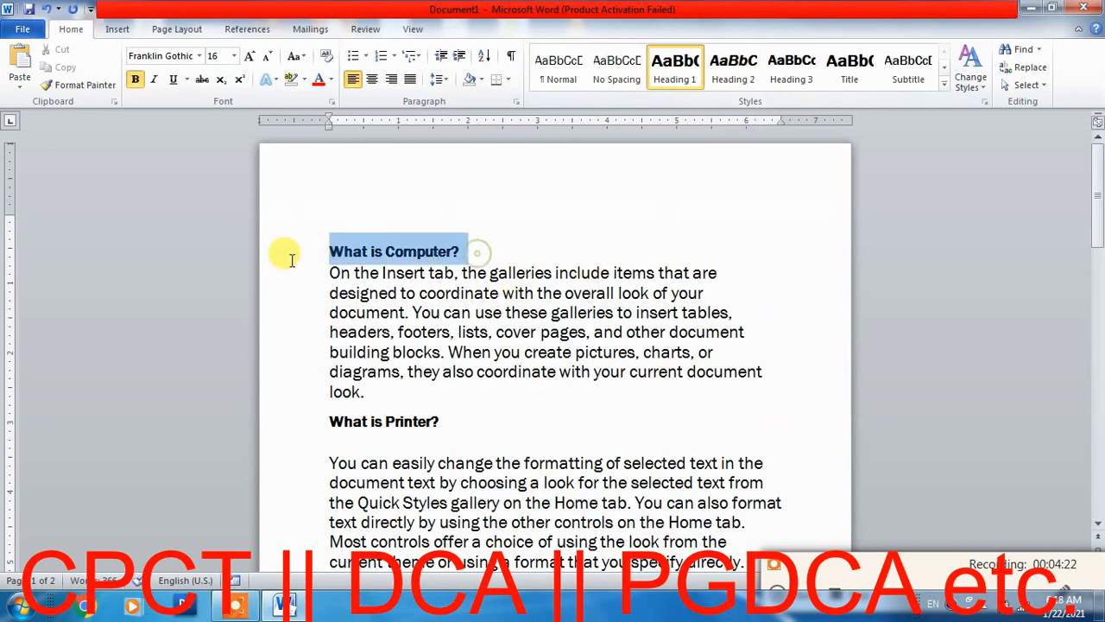
{"action": "left_click_drag", "start_coordinate": [457, 421], "coordinate": [328, 421]}
{"action": "scroll", "coordinate": [345, 397], "scroll_direction": "down", "scroll_amount": 3}
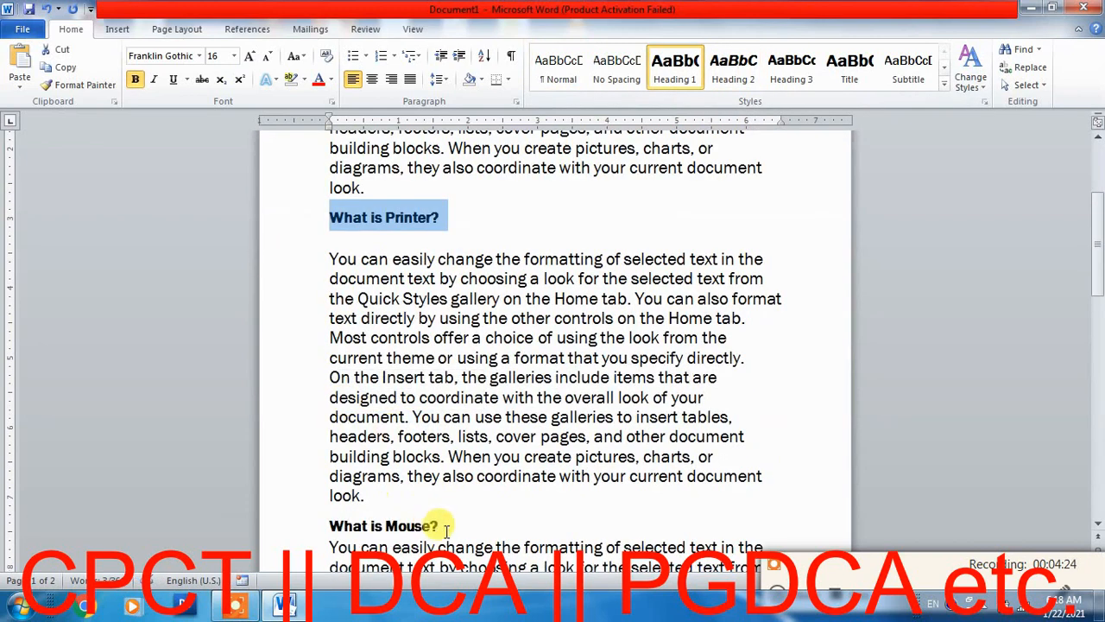
{"action": "left_click_drag", "start_coordinate": [446, 530], "coordinate": [328, 526]}
{"action": "left_click", "coordinate": [591, 476]}
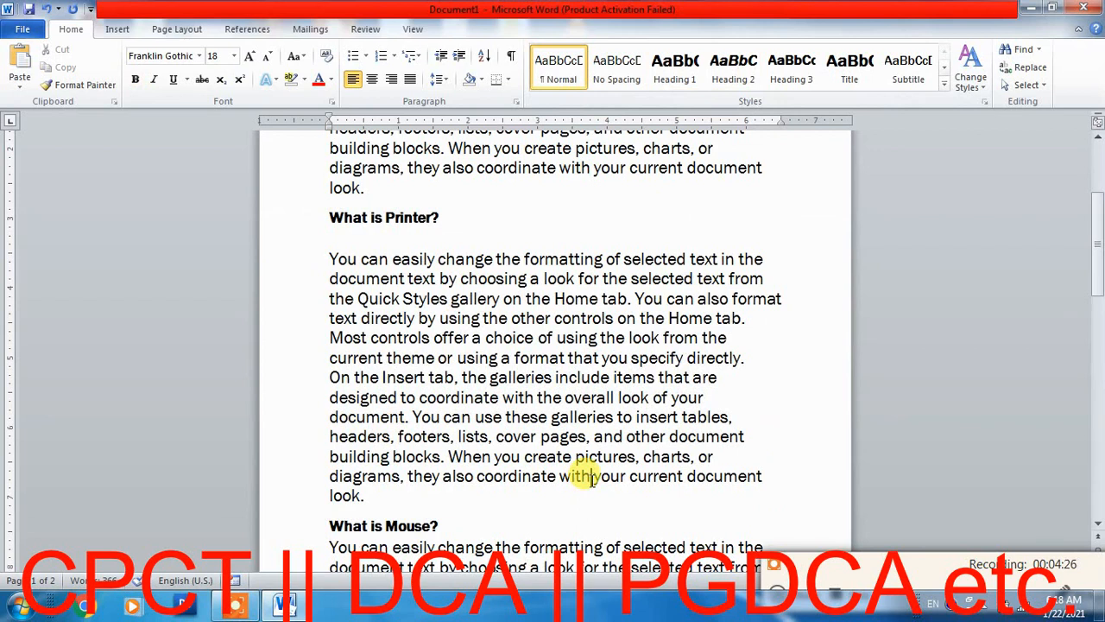
{"action": "scroll", "coordinate": [591, 480], "scroll_direction": "up", "scroll_amount": 3}
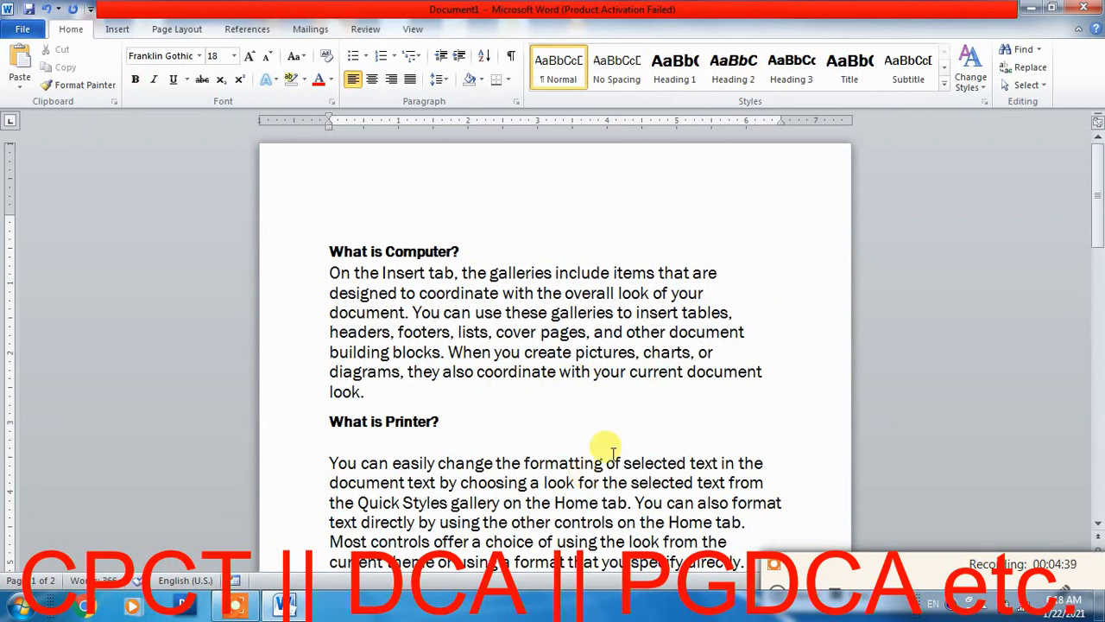
Step: Place the cursor in the "What is Computer?" heading, change the document's style set to Modern, and review the pages
{"action": "triple_click", "coordinate": [479, 250]}
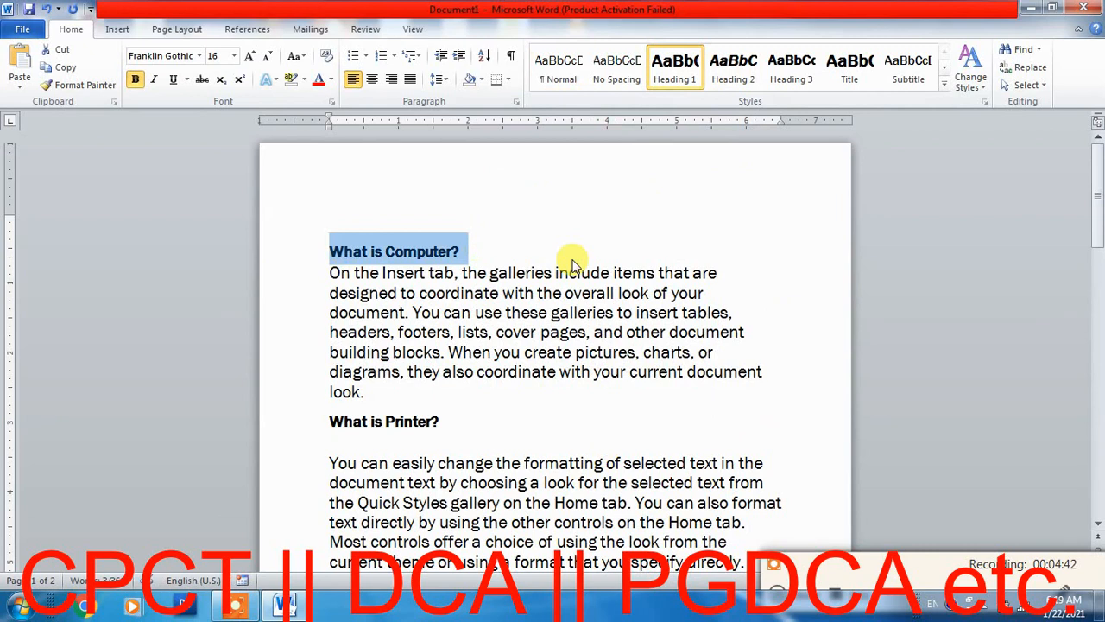
{"action": "left_click", "coordinate": [387, 254]}
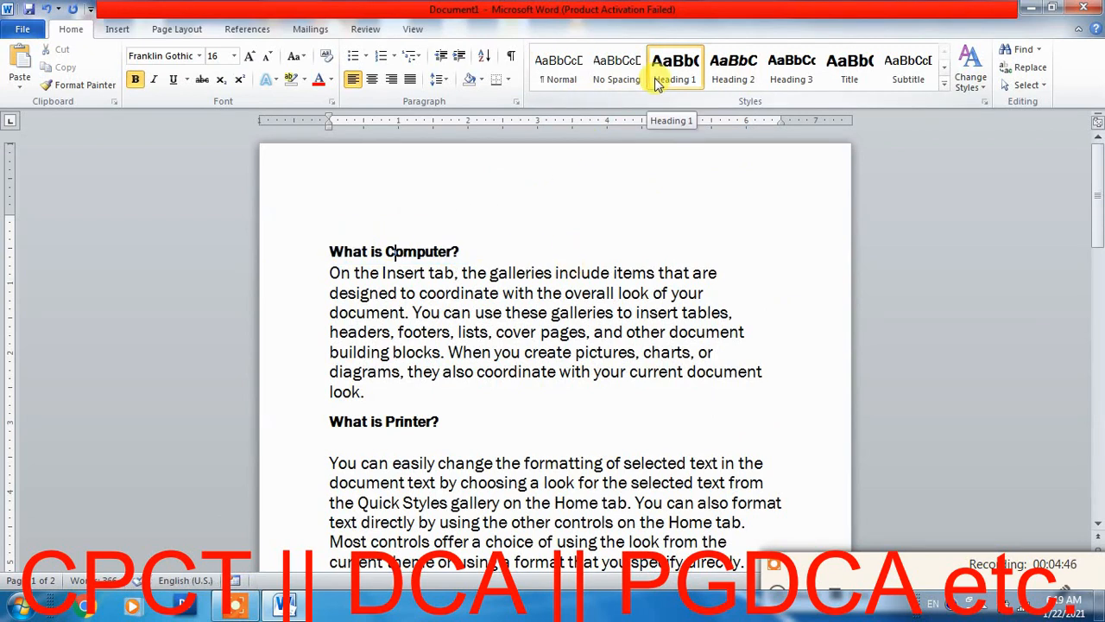
{"action": "left_click", "coordinate": [978, 91]}
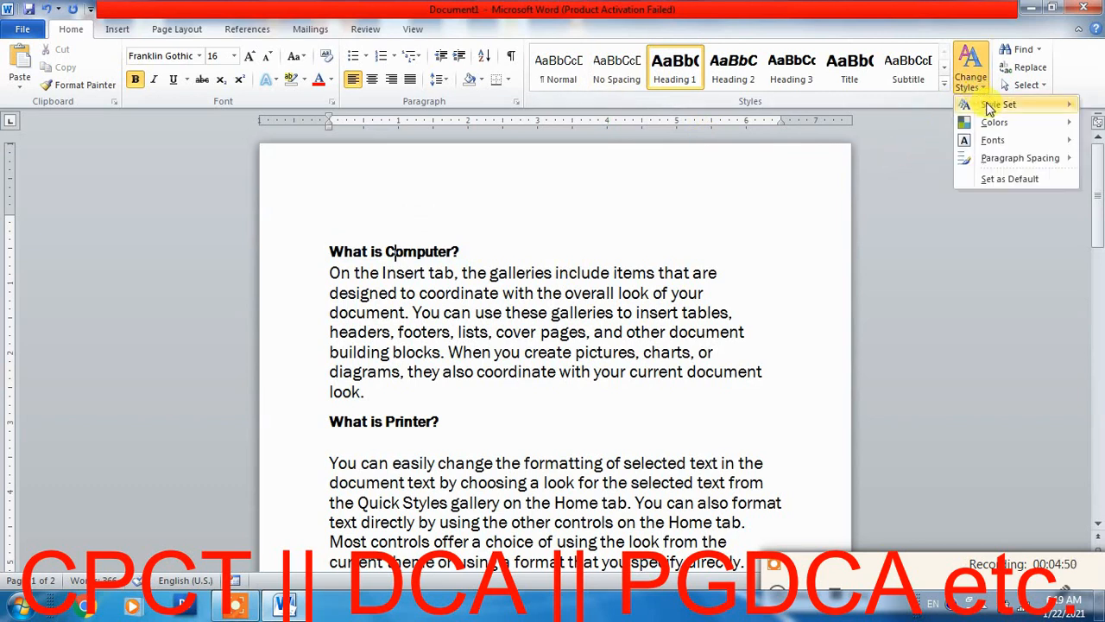
{"action": "mouse_move", "coordinate": [990, 108]}
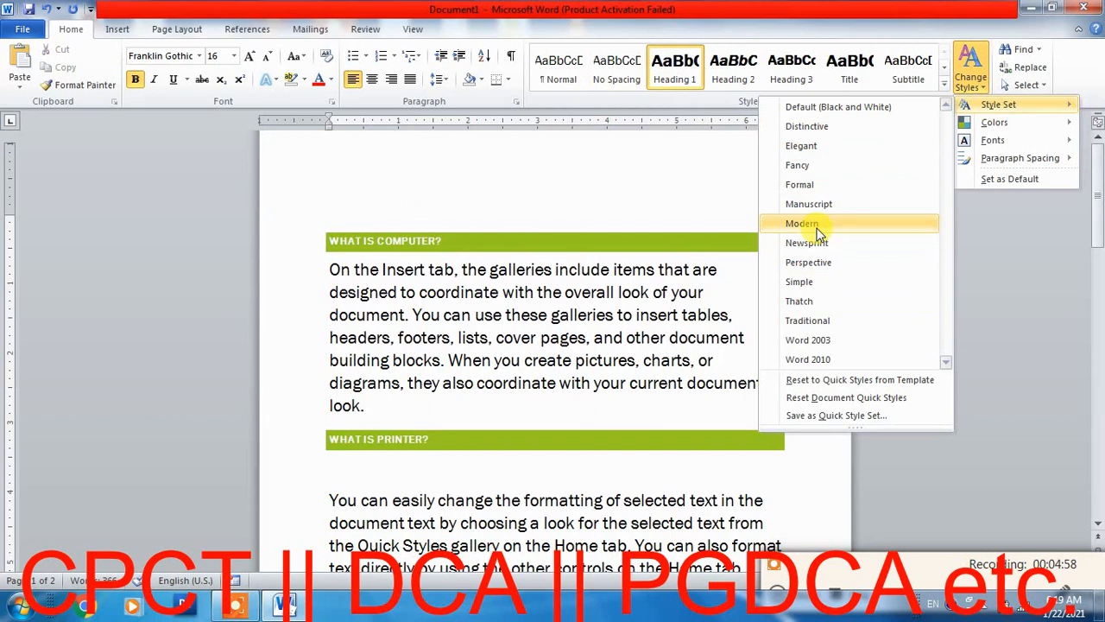
{"action": "left_click", "coordinate": [816, 227]}
{"action": "left_click", "coordinate": [624, 336]}
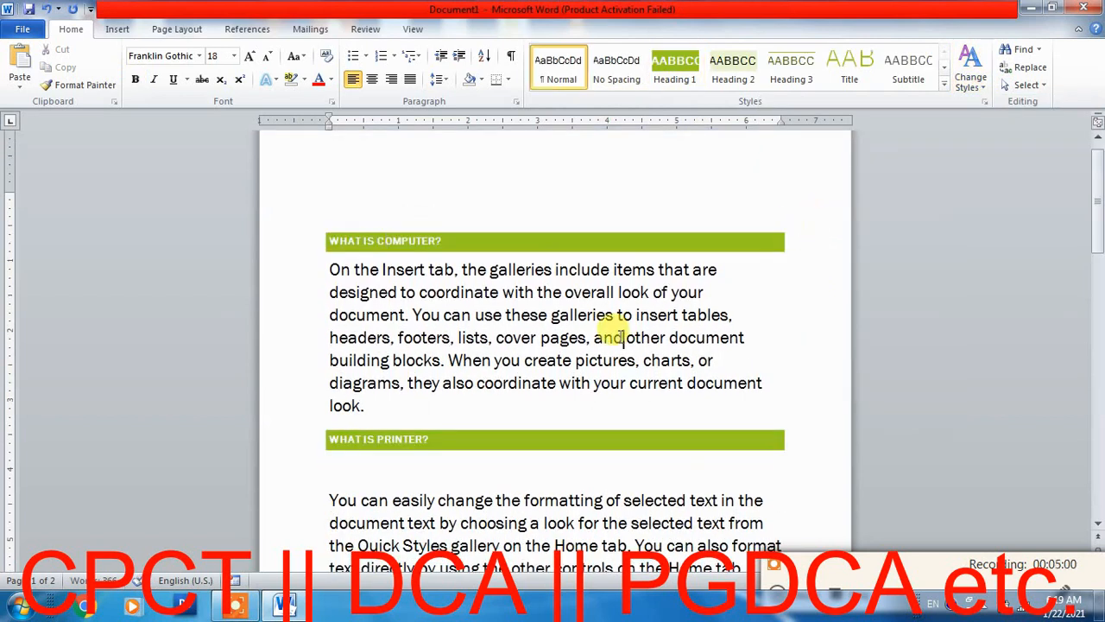
{"action": "scroll", "coordinate": [624, 337], "scroll_direction": "down", "scroll_amount": 12}
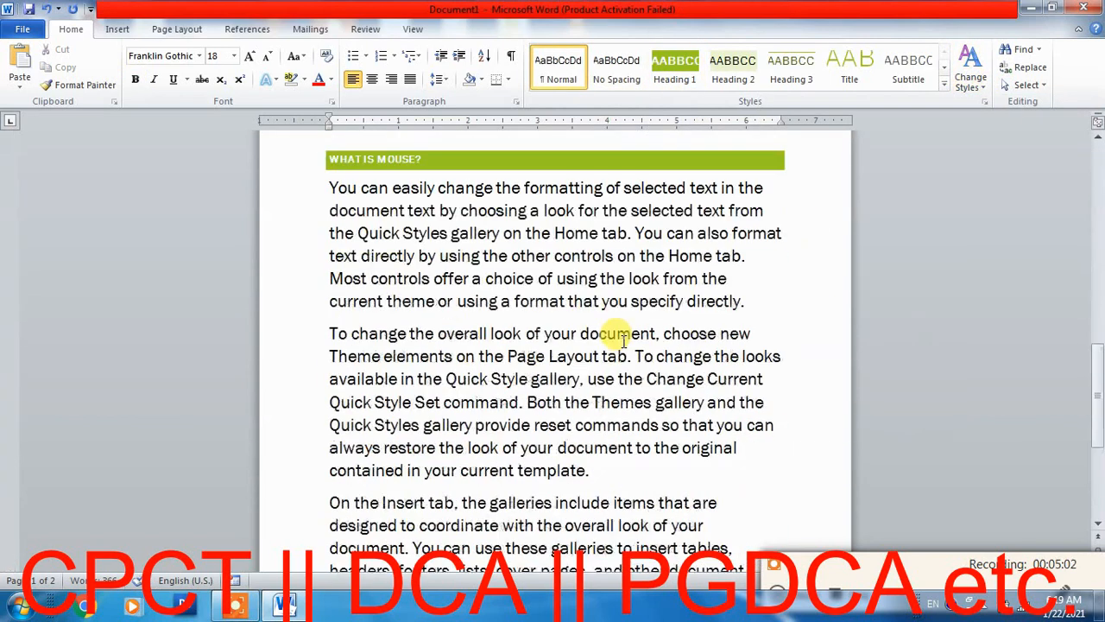
{"action": "scroll", "coordinate": [624, 337], "scroll_direction": "up", "scroll_amount": 12}
{"action": "left_click", "coordinate": [543, 249]}
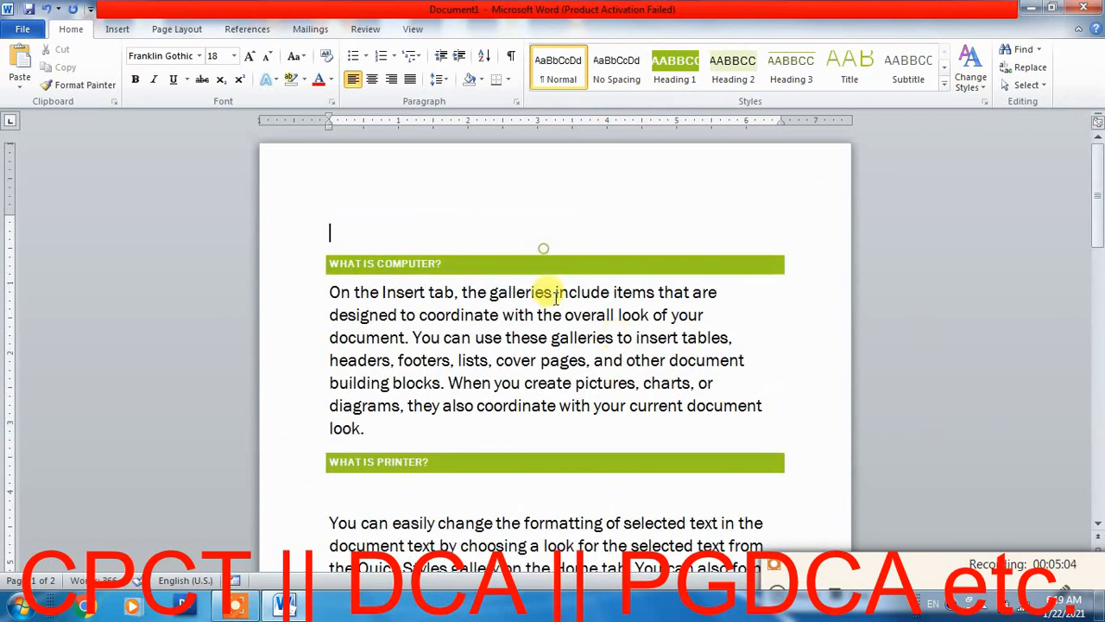
{"action": "left_click", "coordinate": [562, 315]}
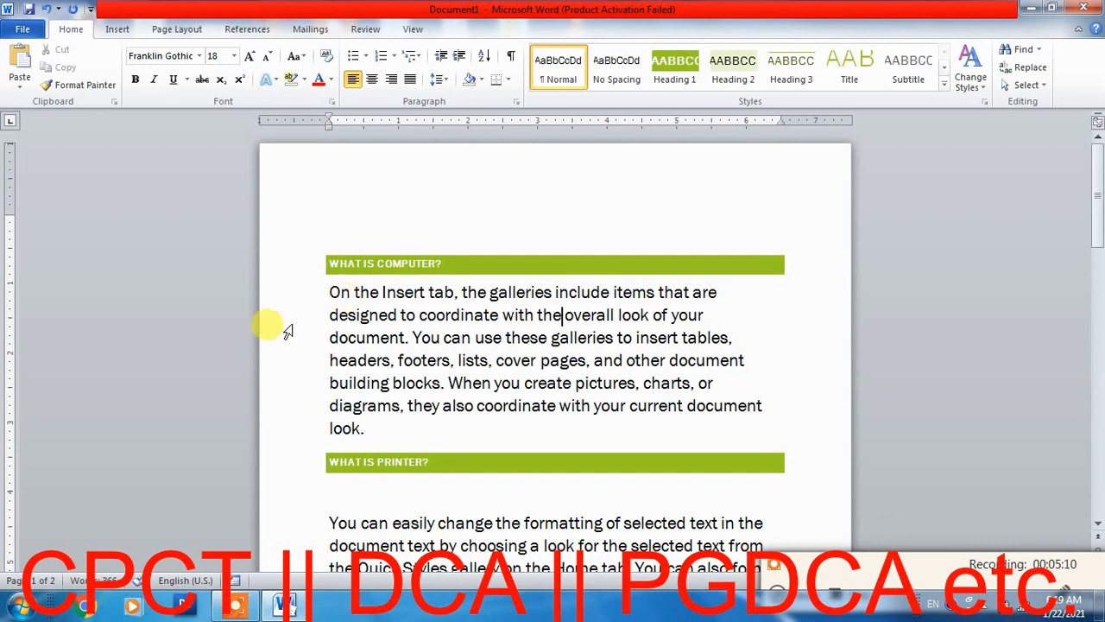
Step: Justify all text in the document, clear the selection, and review the result
{"action": "mouse_move", "coordinate": [329, 292]}
{"action": "left_mouse_down"}
{"action": "mouse_move", "coordinate": [320, 363]}
{"action": "mouse_move", "coordinate": [331, 397]}
{"action": "mouse_move", "coordinate": [329, 292]}
{"action": "left_mouse_up"}
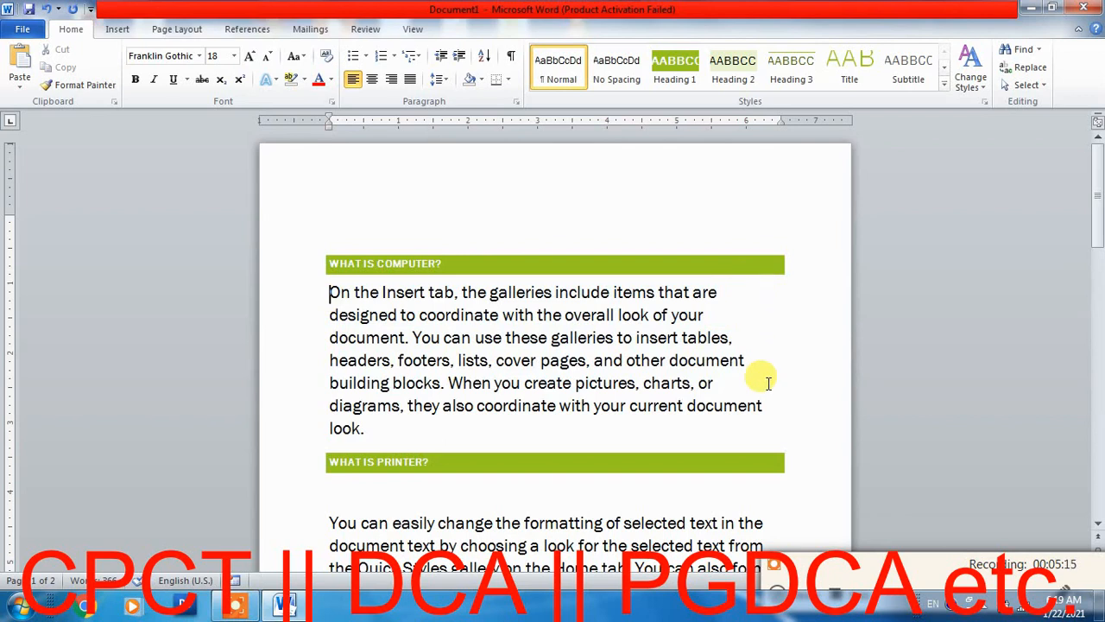
{"action": "scroll", "coordinate": [622, 361], "scroll_direction": "down", "scroll_amount": 4}
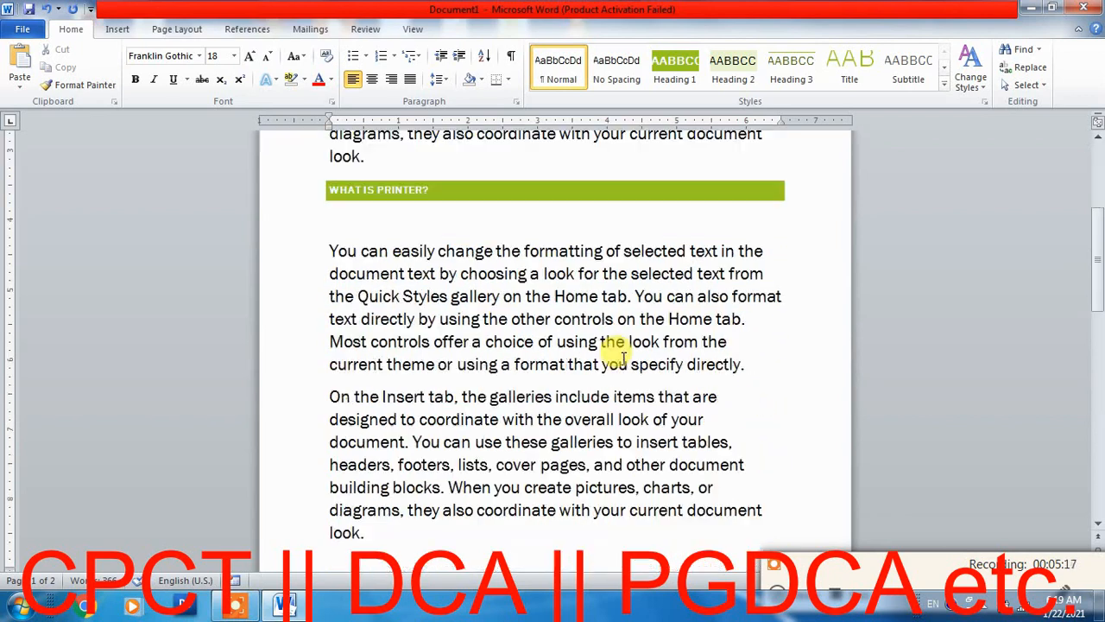
{"action": "scroll", "coordinate": [622, 361], "scroll_direction": "up", "scroll_amount": 4}
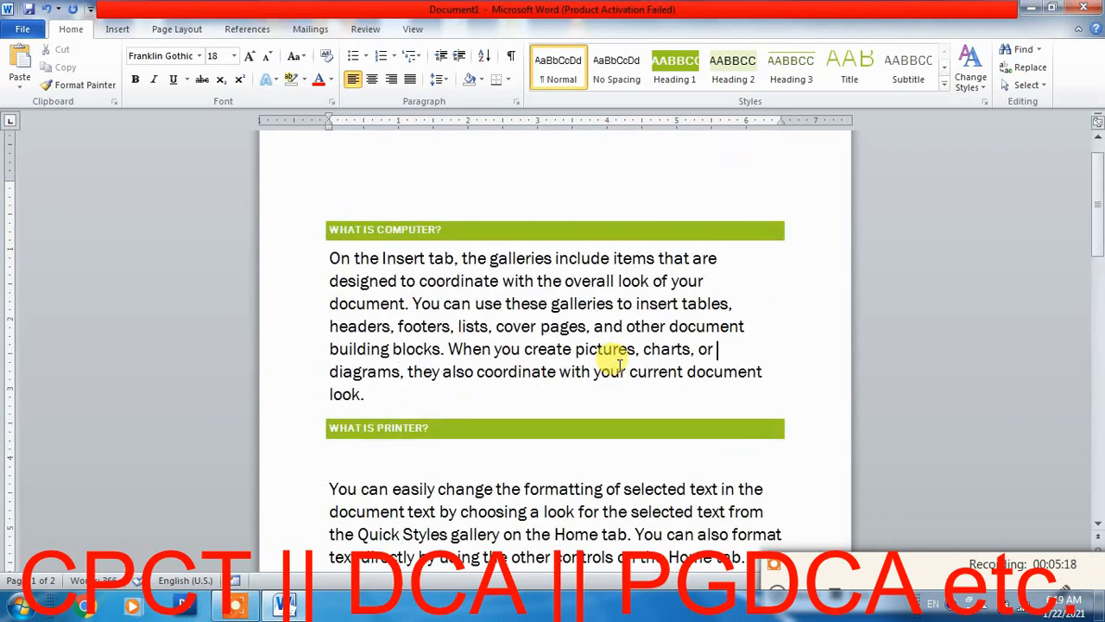
{"action": "key", "text": "ctrl+a"}
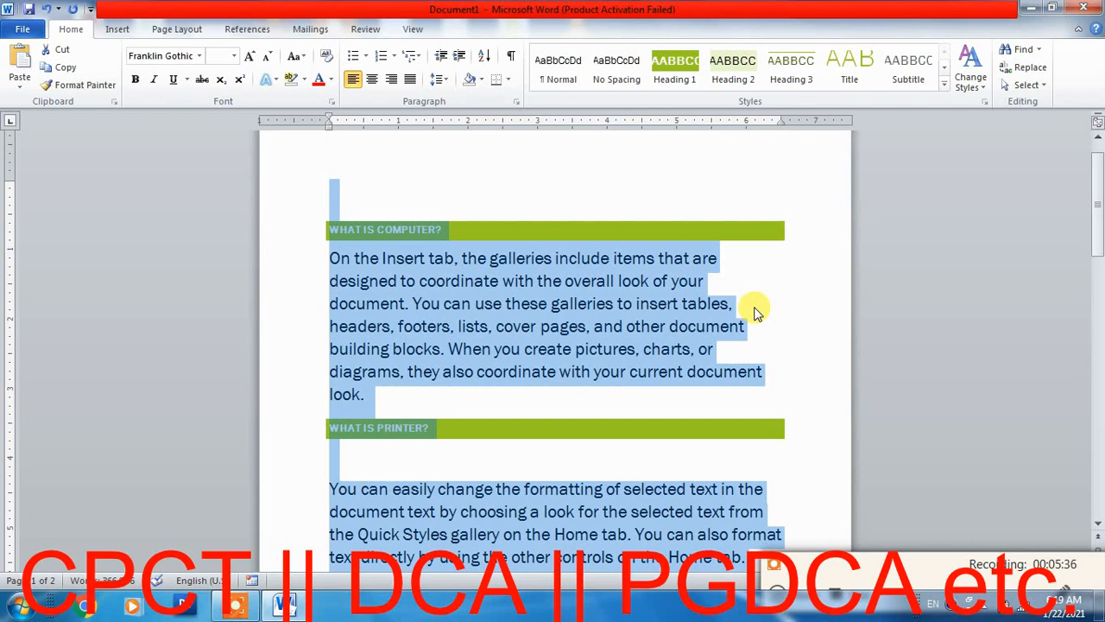
{"action": "key", "text": "ctrl+j"}
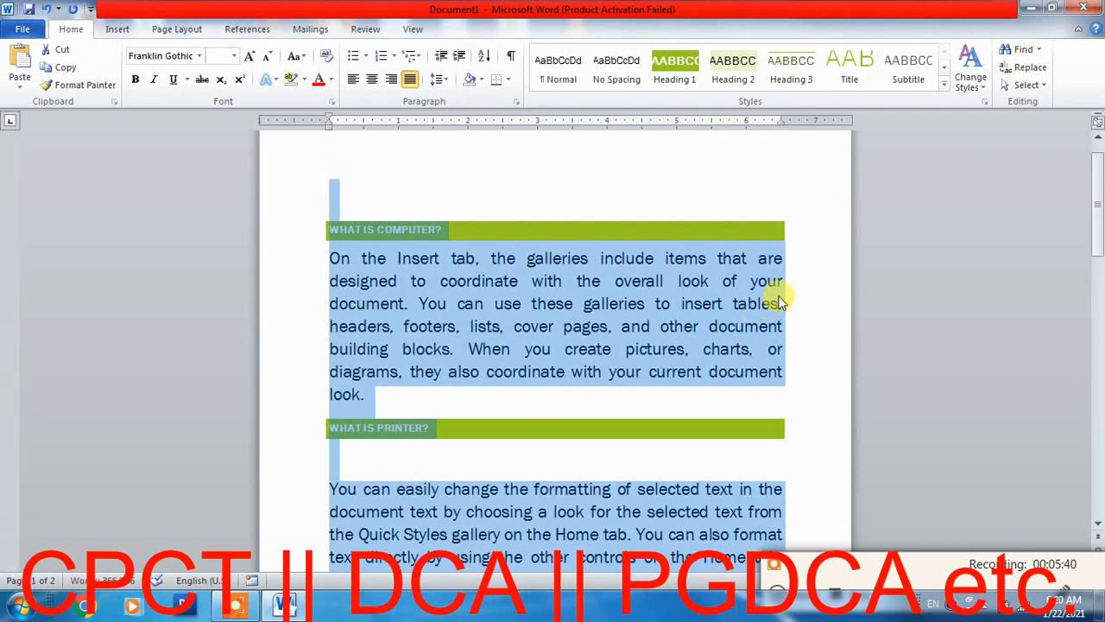
{"action": "left_click", "coordinate": [699, 292]}
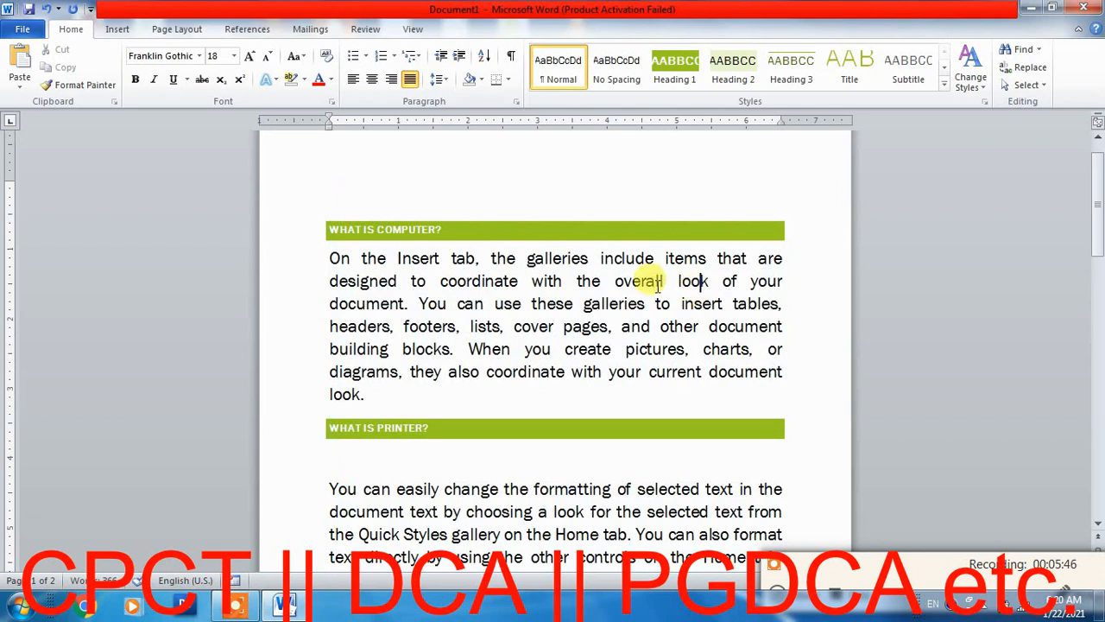
{"action": "scroll", "coordinate": [506, 296], "scroll_direction": "down", "scroll_amount": 3}
{"action": "scroll", "coordinate": [500, 296], "scroll_direction": "up", "scroll_amount": 4}
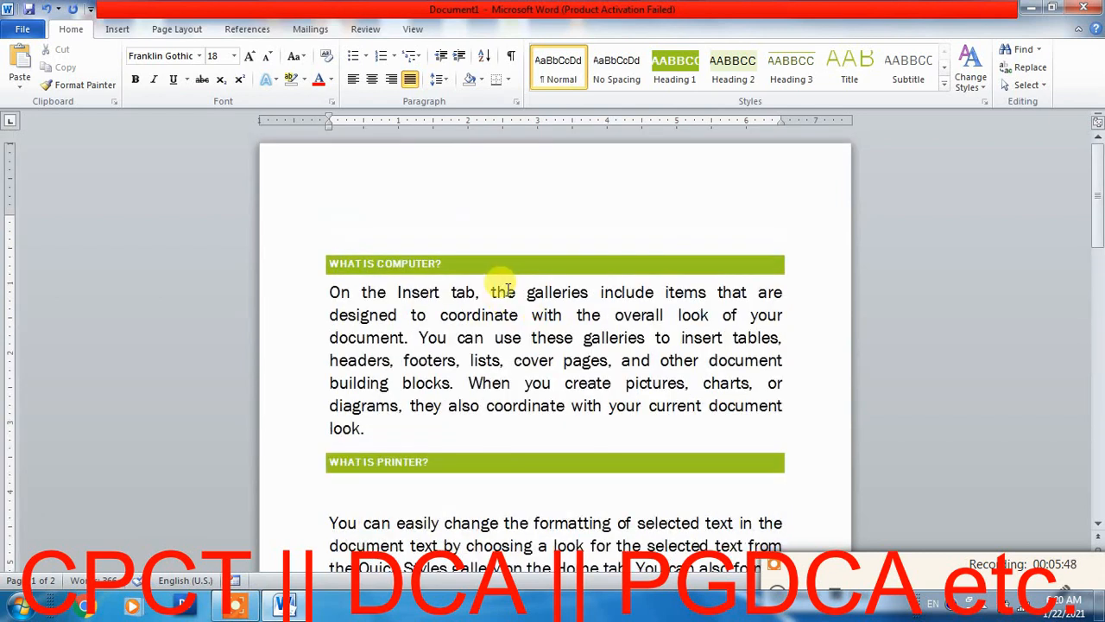
{"action": "left_click", "coordinate": [508, 292]}
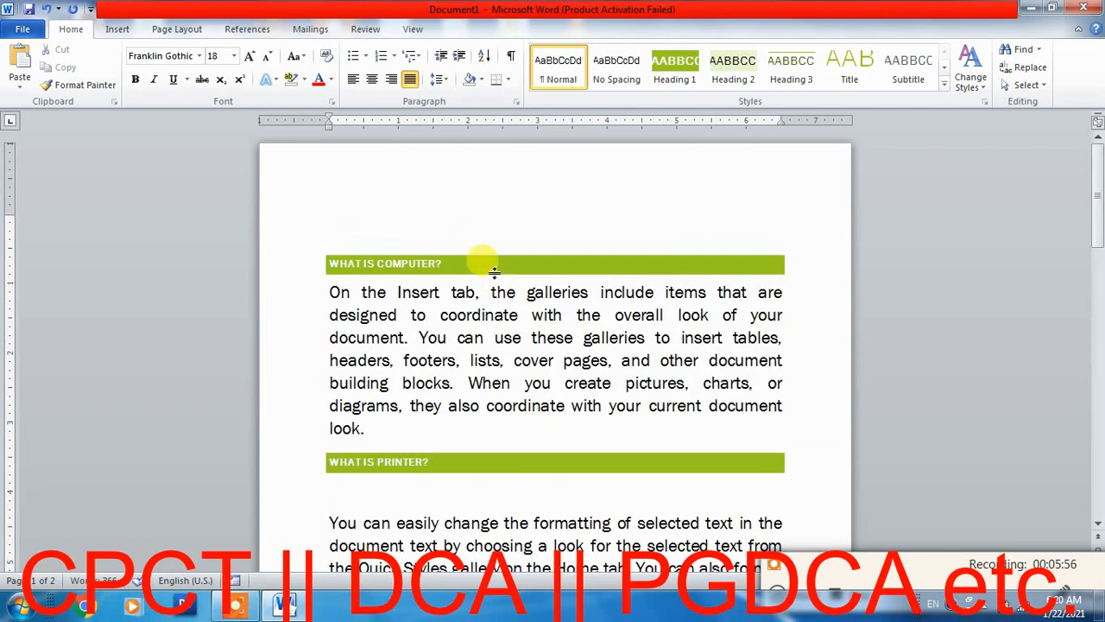
Step: Add blank lines above the "What is Computer?" heading and place the cursor on the topmost one
{"action": "left_click", "coordinate": [380, 228]}
{"action": "key", "text": "Return"}
{"action": "key", "text": "Return"}
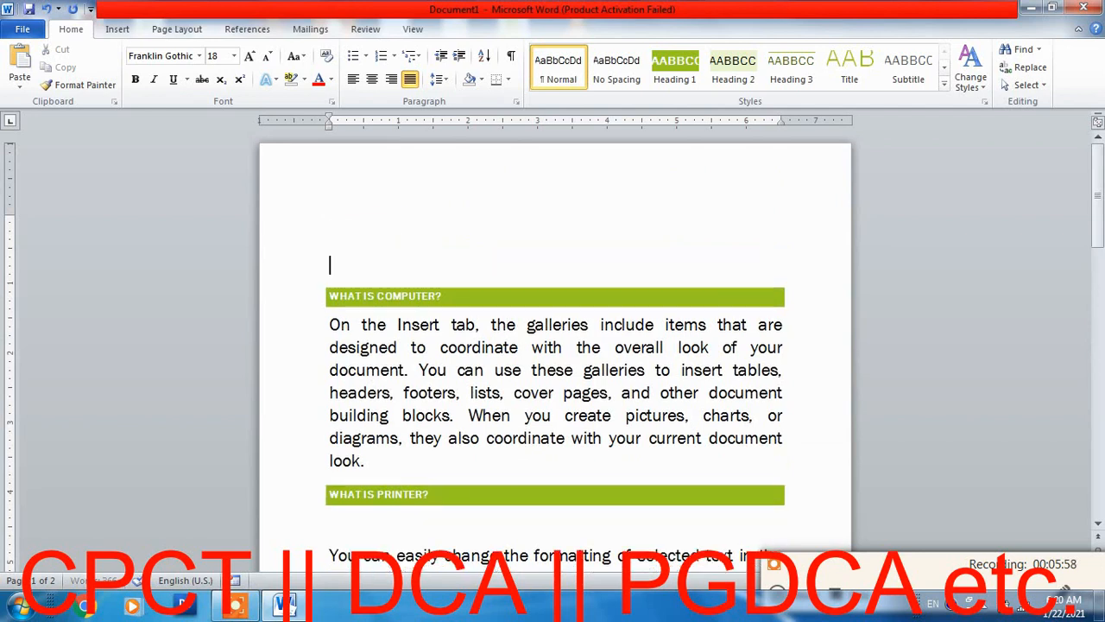
{"action": "key", "text": "Up"}
{"action": "key", "text": "Up"}
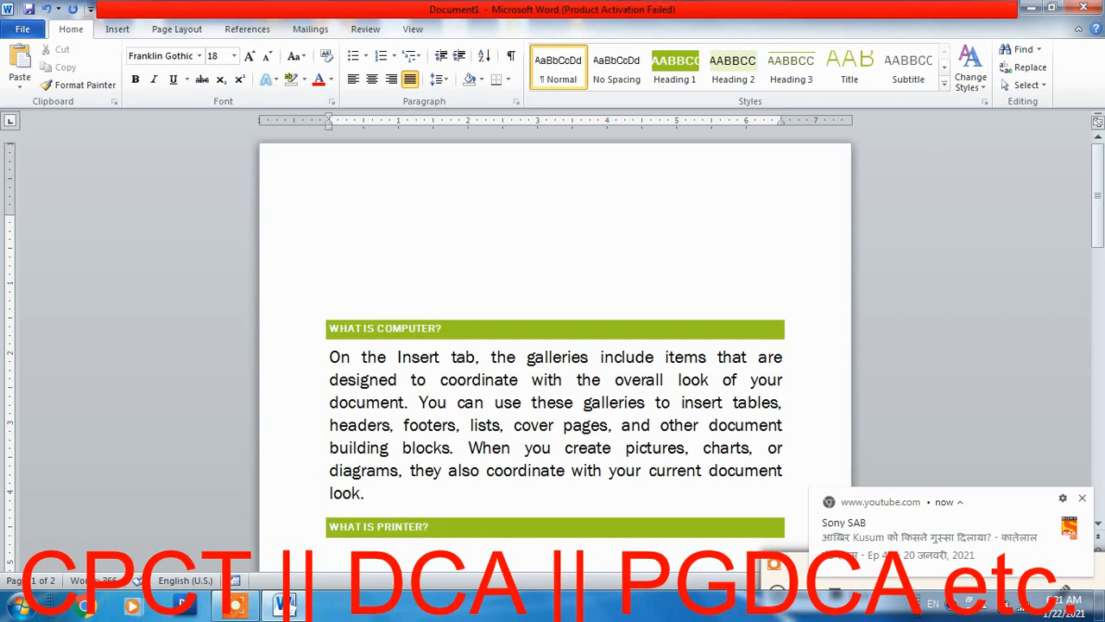
Step: Insert a 2x2 table on the blank line above the "What is Computer?" heading
{"action": "left_click", "coordinate": [115, 30]}
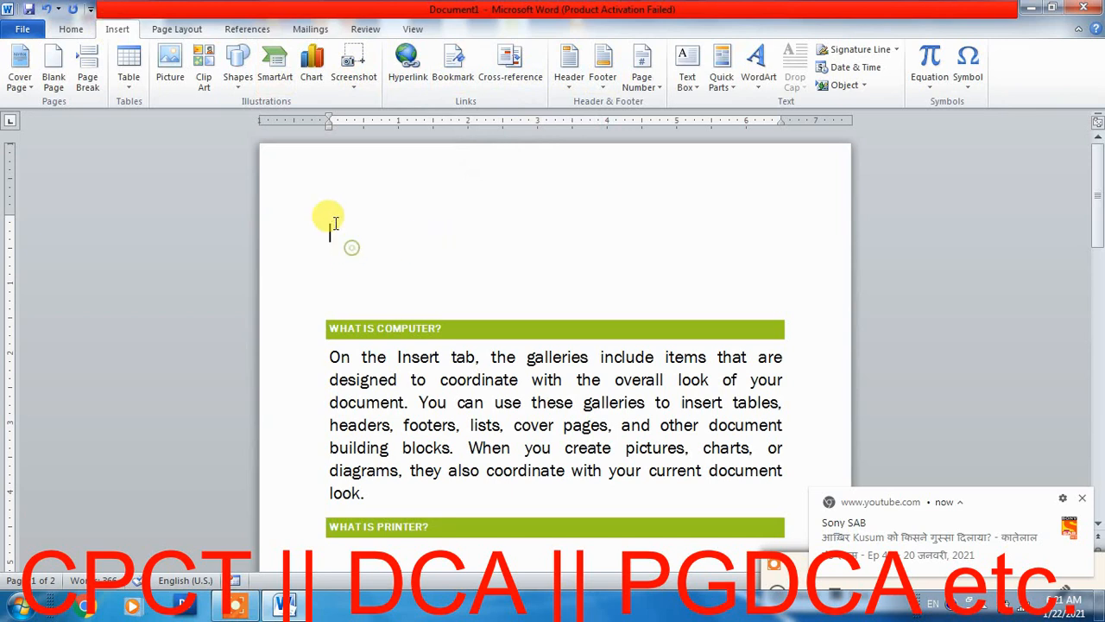
{"action": "left_click", "coordinate": [124, 87]}
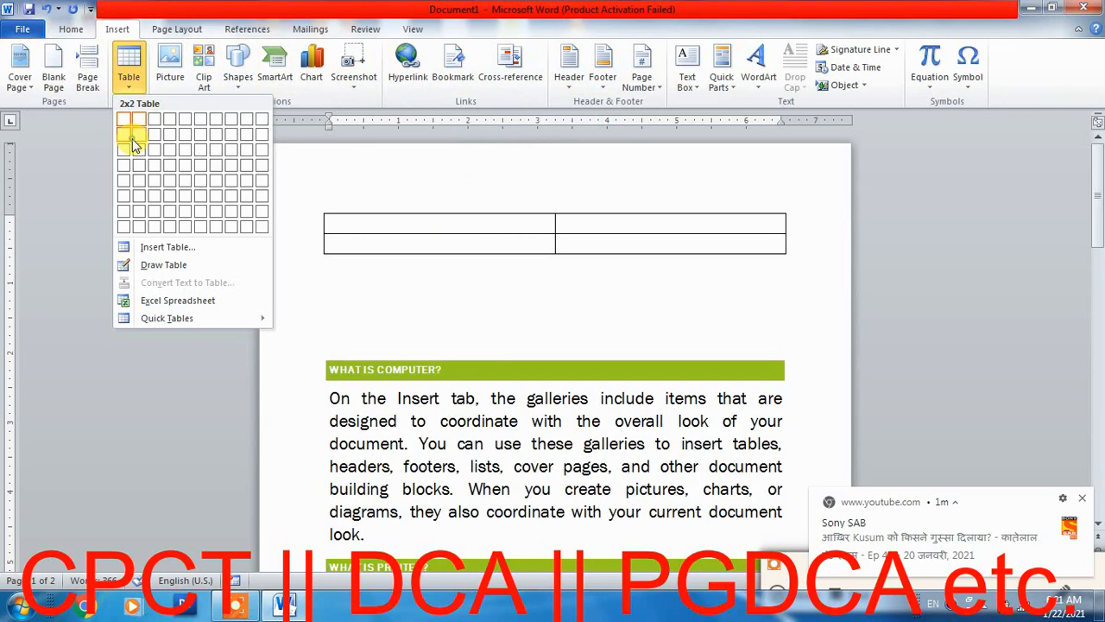
{"action": "left_click", "coordinate": [134, 145]}
Step: Narrow the table's first column to about 1.7 inches and add a third row
{"action": "left_click_drag", "start_coordinate": [555, 223], "coordinate": [441, 223]}
{"action": "left_click", "coordinate": [466, 243]}
{"action": "key", "text": "Tab"}
Step: Number the three cells of the table's first column 1, 2 and 3
{"action": "left_click", "coordinate": [402, 223]}
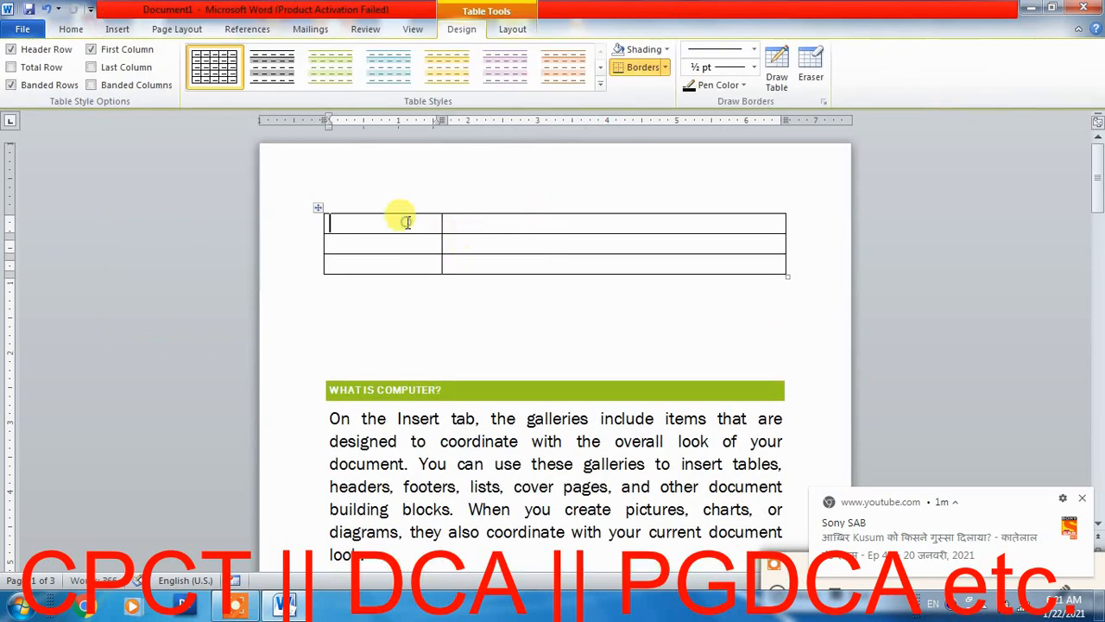
{"action": "type", "text": "1"}
{"action": "left_click", "coordinate": [401, 243]}
{"action": "type", "text": "2"}
{"action": "left_click", "coordinate": [393, 263]}
{"action": "type", "text": "3"}
Step: Insert a hyperlinked cross-reference to the heading text "What is Computer?" in the second cell of table row 1
{"action": "left_click", "coordinate": [486, 222]}
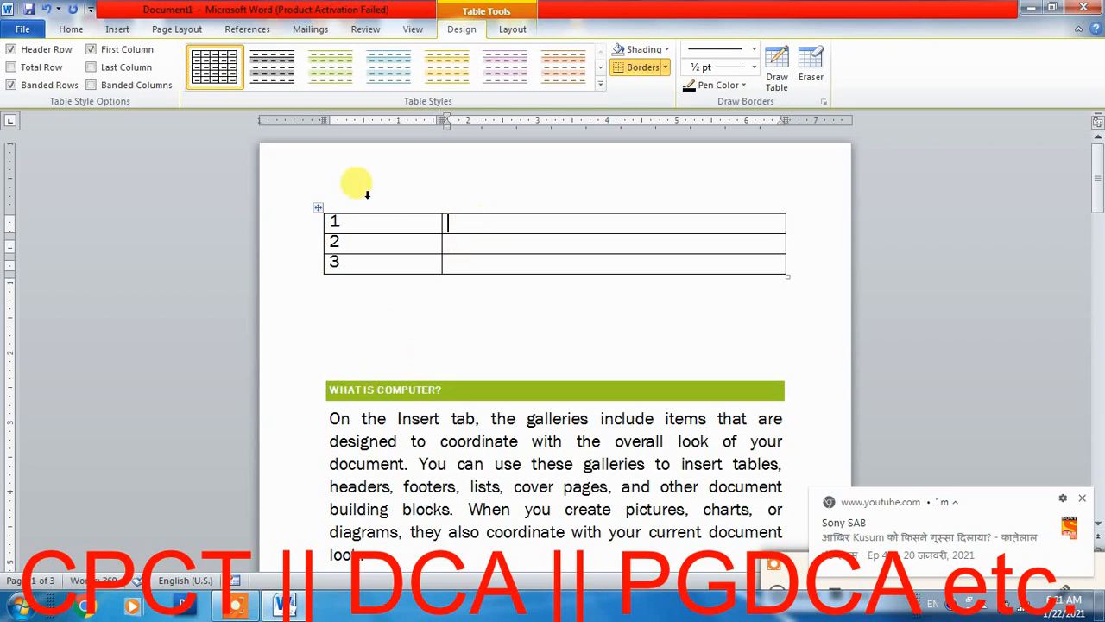
{"action": "left_click", "coordinate": [120, 30]}
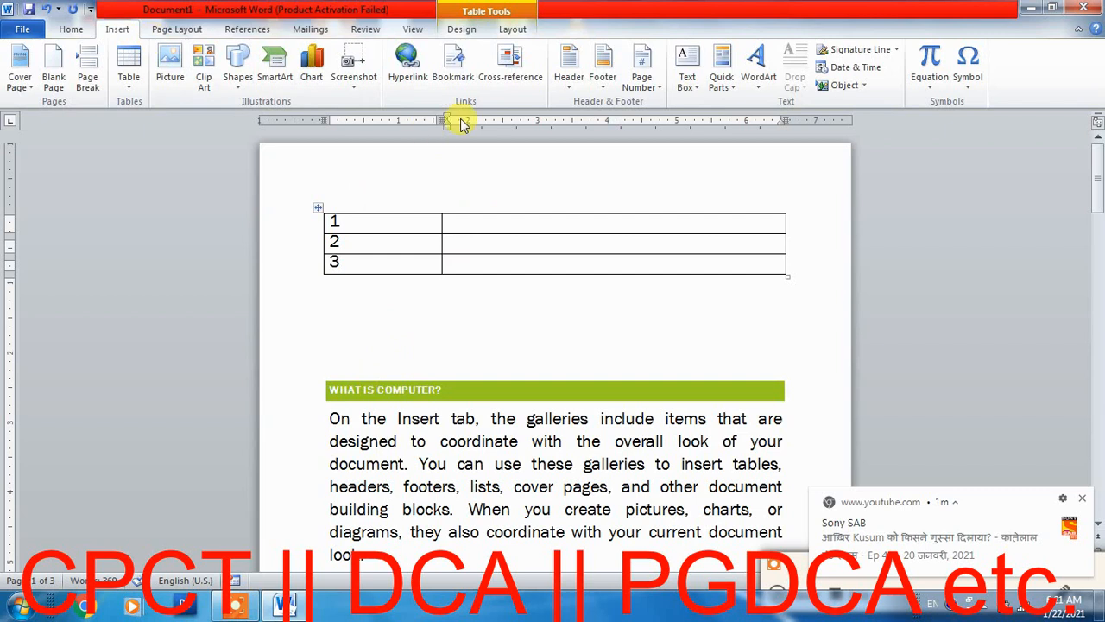
{"action": "left_click", "coordinate": [499, 67]}
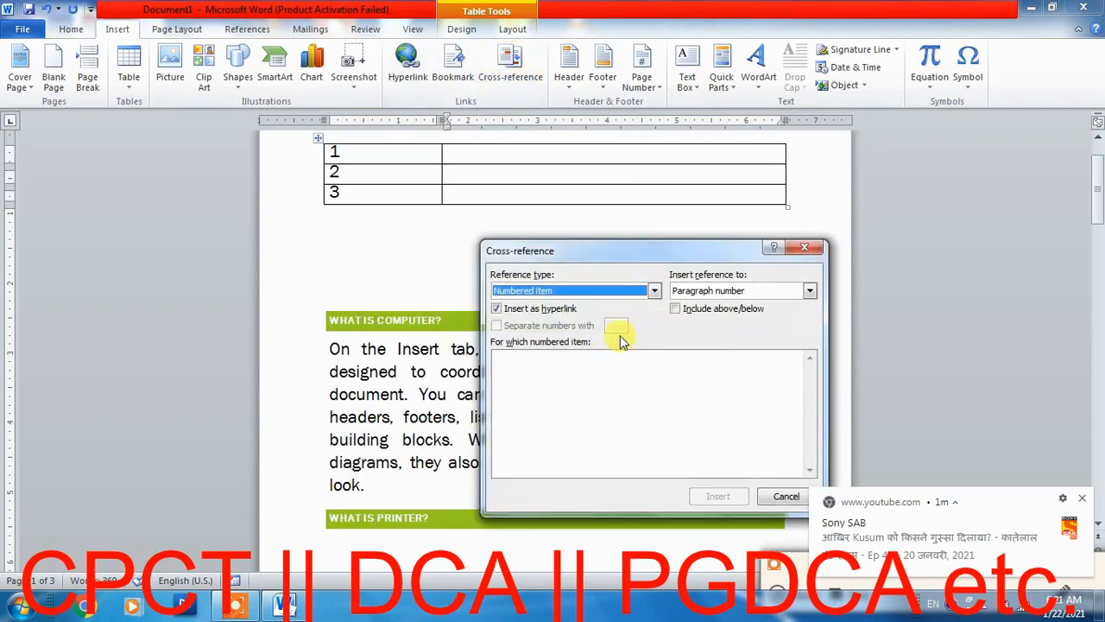
{"action": "left_click", "coordinate": [655, 290]}
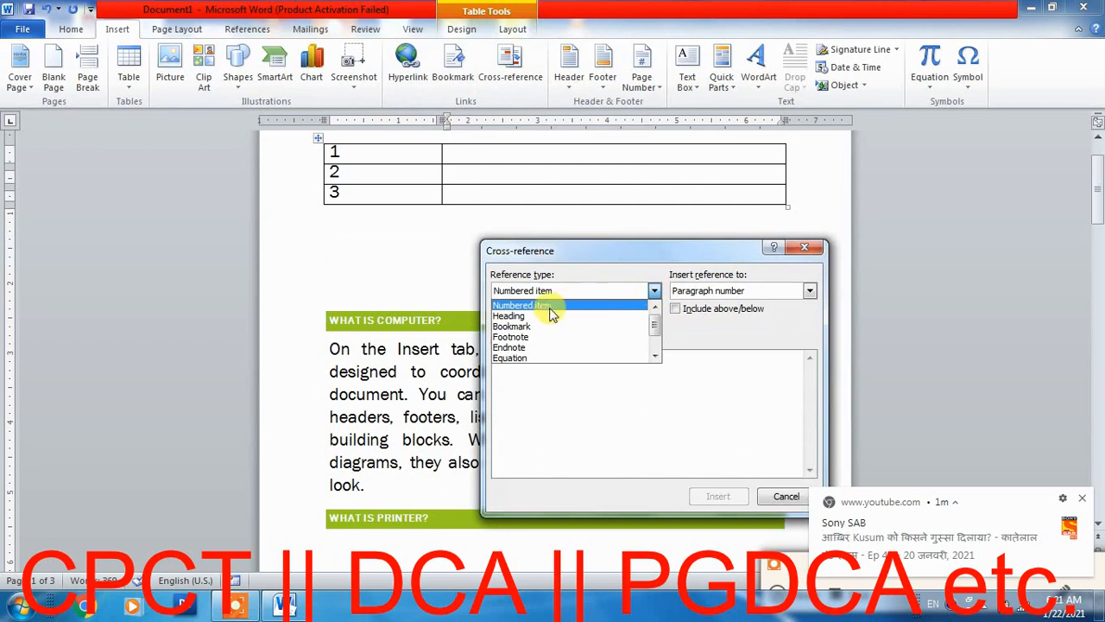
{"action": "left_click", "coordinate": [523, 316]}
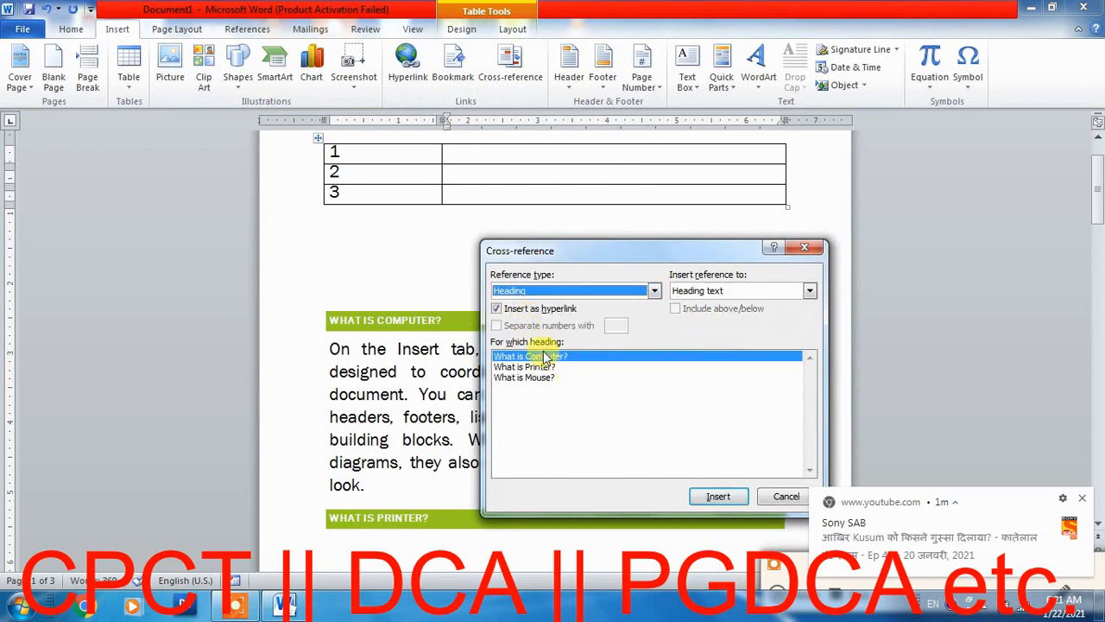
{"action": "left_click", "coordinate": [462, 158]}
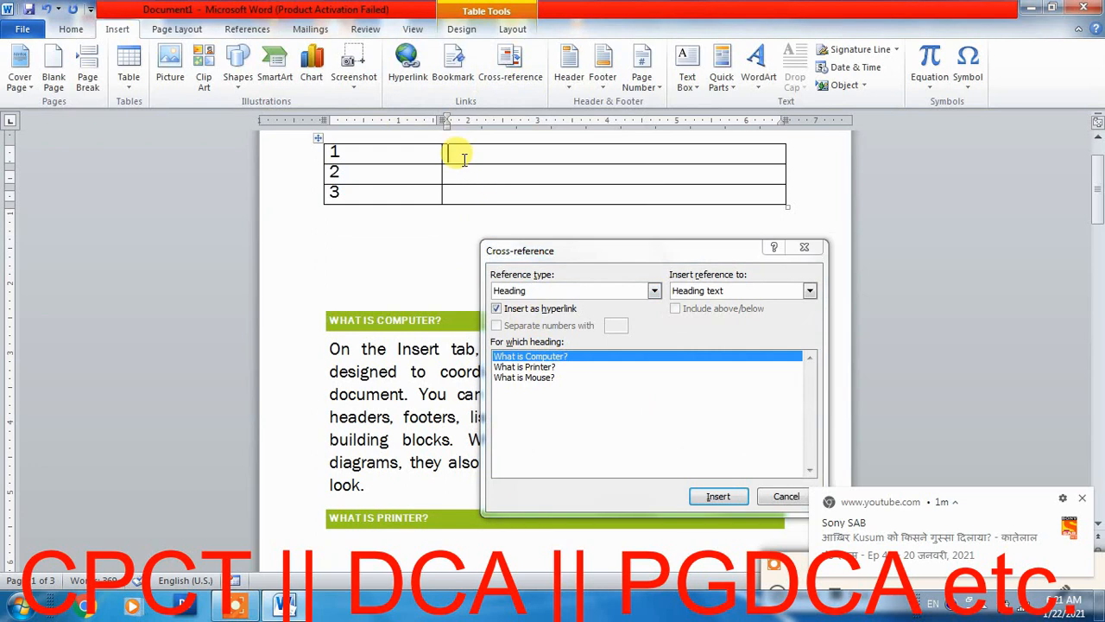
{"action": "left_click", "coordinate": [713, 497]}
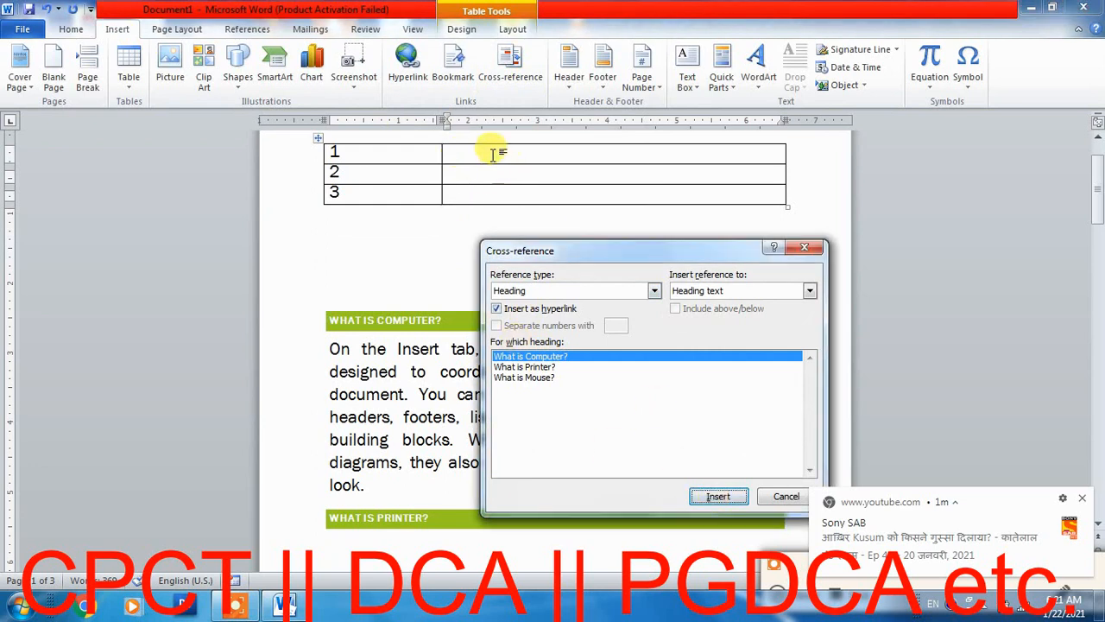
{"action": "left_click", "coordinate": [493, 155]}
{"action": "left_click", "coordinate": [713, 495]}
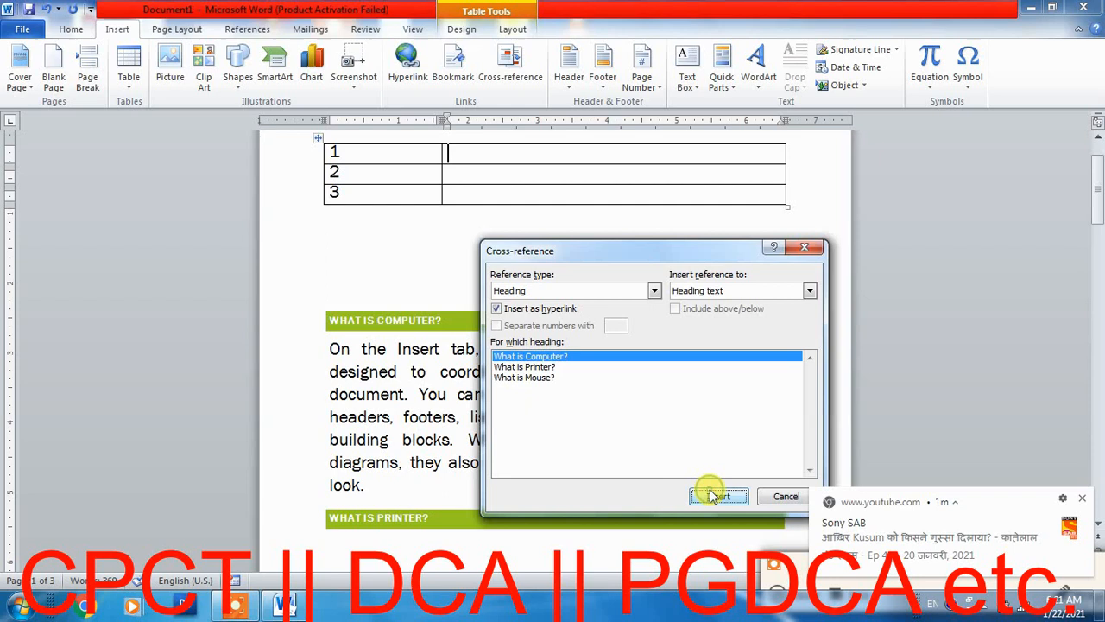
{"action": "left_click", "coordinate": [531, 367]}
{"action": "left_click", "coordinate": [530, 356]}
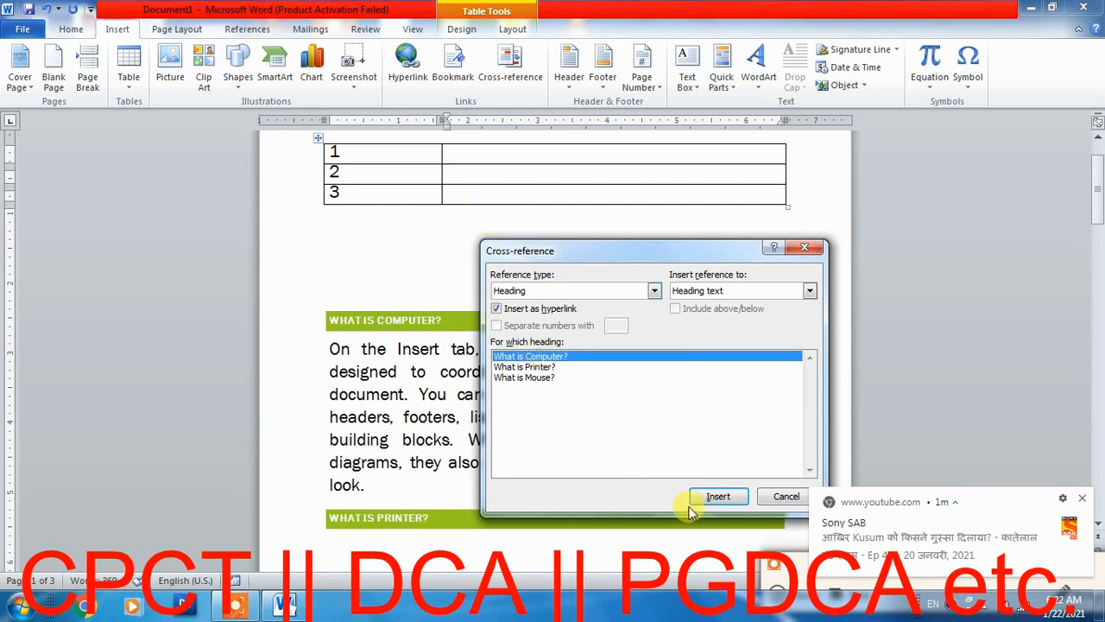
{"action": "left_click", "coordinate": [713, 497]}
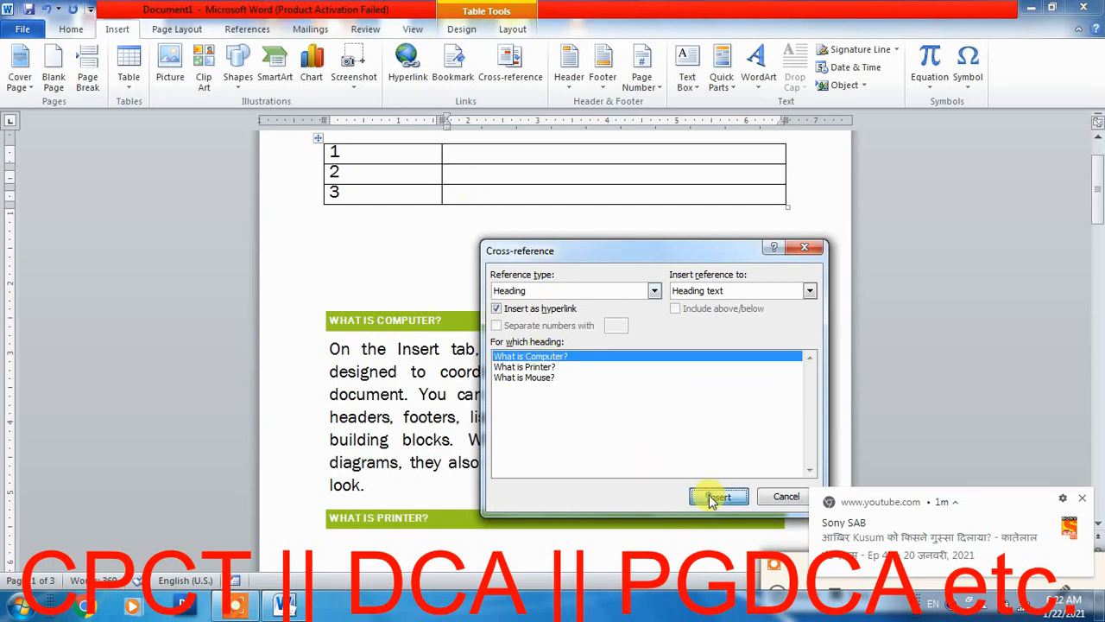
Step: Insert heading-text cross-references to "What is Printer?" in row 2 and "What is Mouse?" in row 3, and close the Cross-reference dialog
{"action": "left_click", "coordinate": [499, 173]}
{"action": "left_click", "coordinate": [533, 369]}
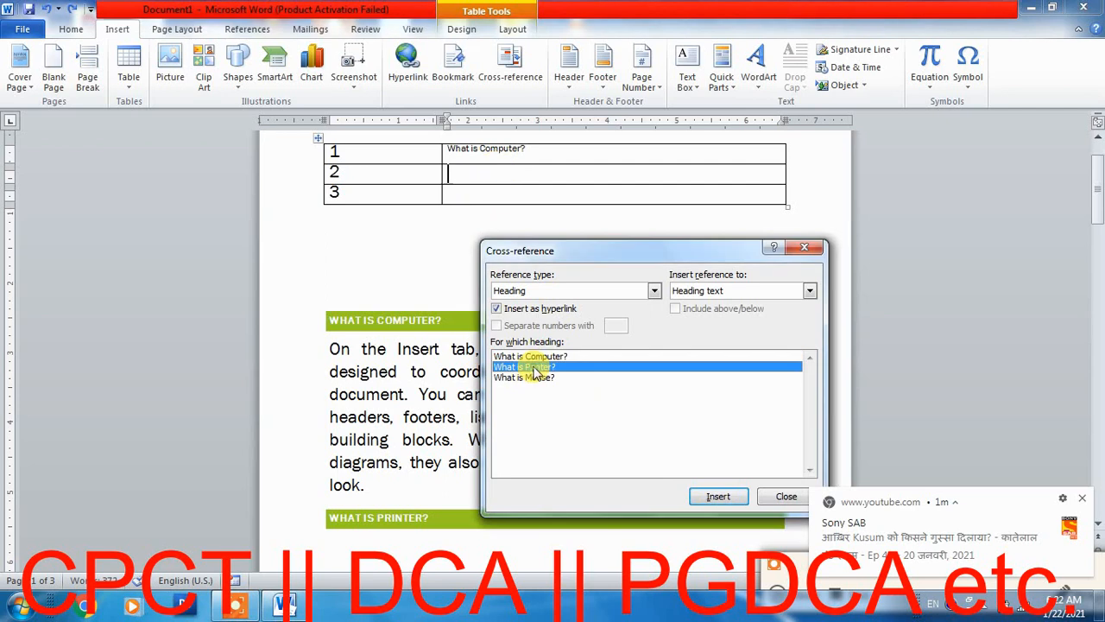
{"action": "left_click", "coordinate": [713, 496]}
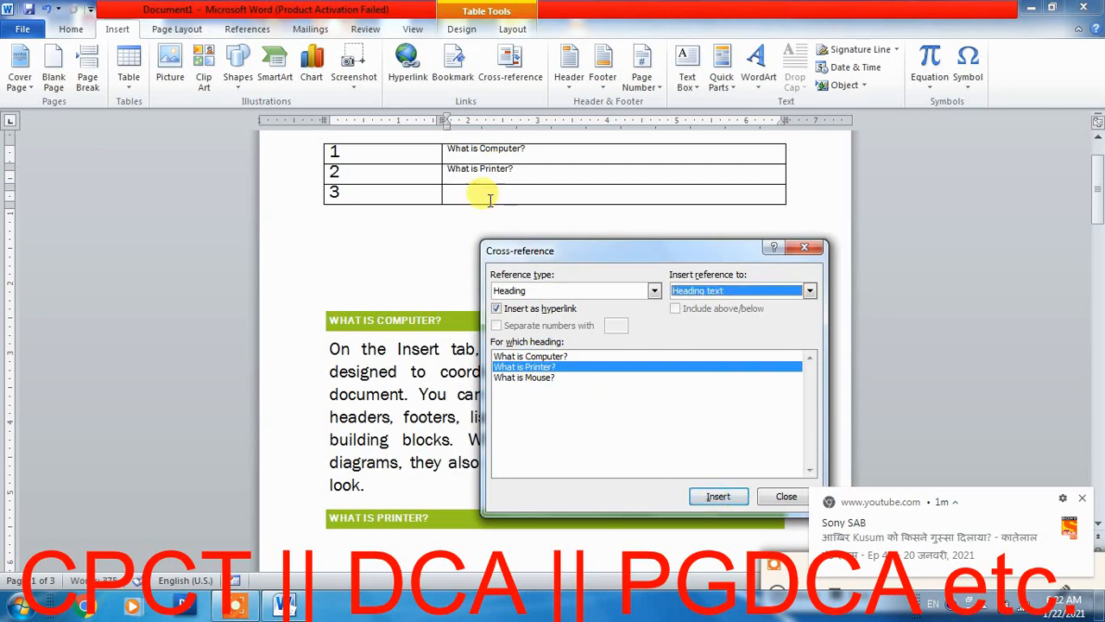
{"action": "left_click", "coordinate": [529, 378]}
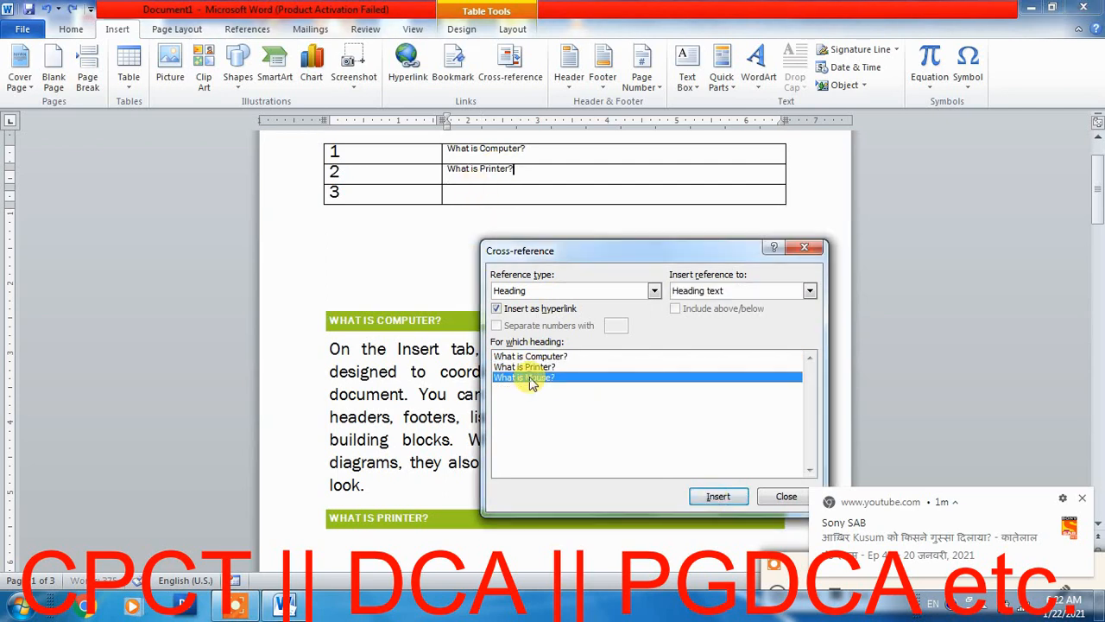
{"action": "left_click", "coordinate": [464, 193]}
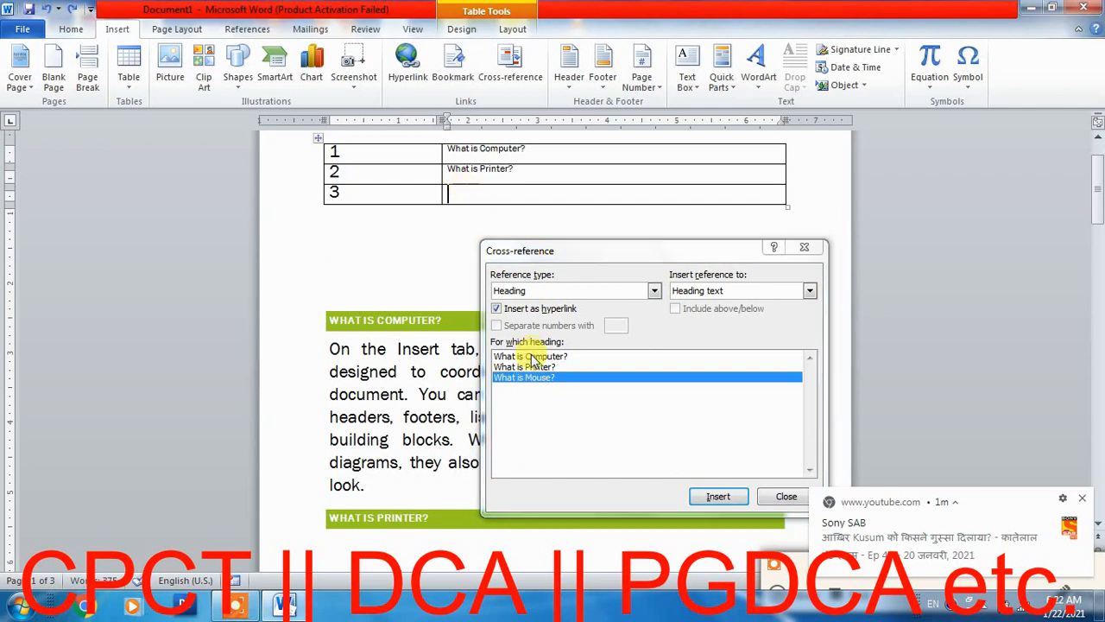
{"action": "left_click", "coordinate": [713, 498]}
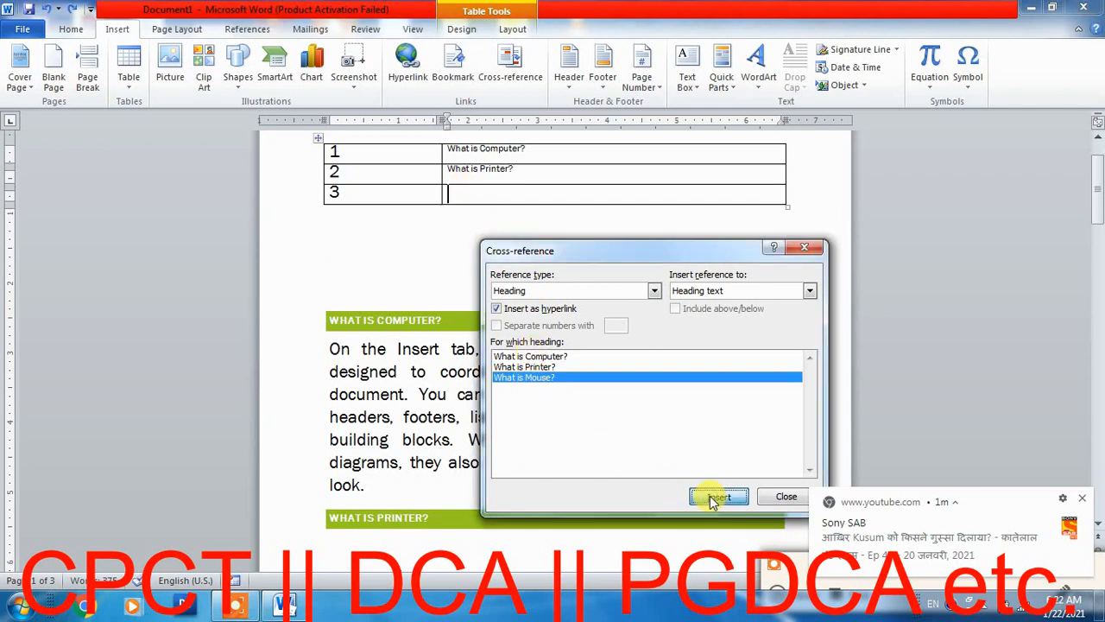
{"action": "left_click", "coordinate": [774, 496]}
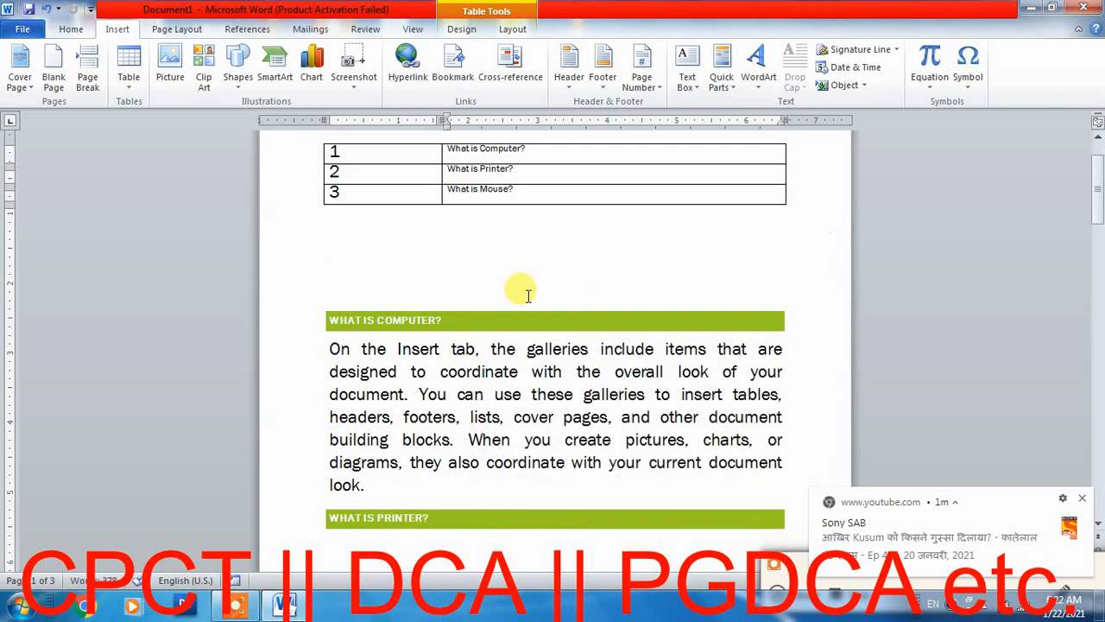
Step: Delete the blank lines between the table and the "What is Computer?" heading
{"action": "scroll", "coordinate": [529, 295], "scroll_direction": "up", "scroll_amount": 2}
{"action": "left_click", "coordinate": [521, 350]}
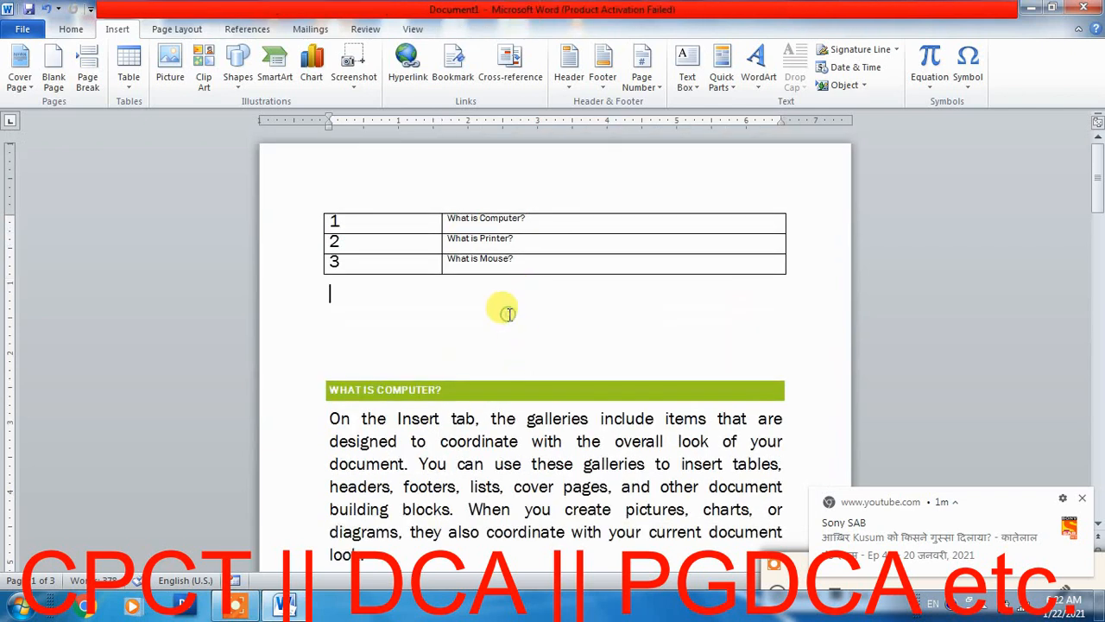
{"action": "key", "text": "BackSpace"}
{"action": "key", "text": "BackSpace"}
{"action": "key", "text": "BackSpace"}
{"action": "key", "text": "BackSpace"}
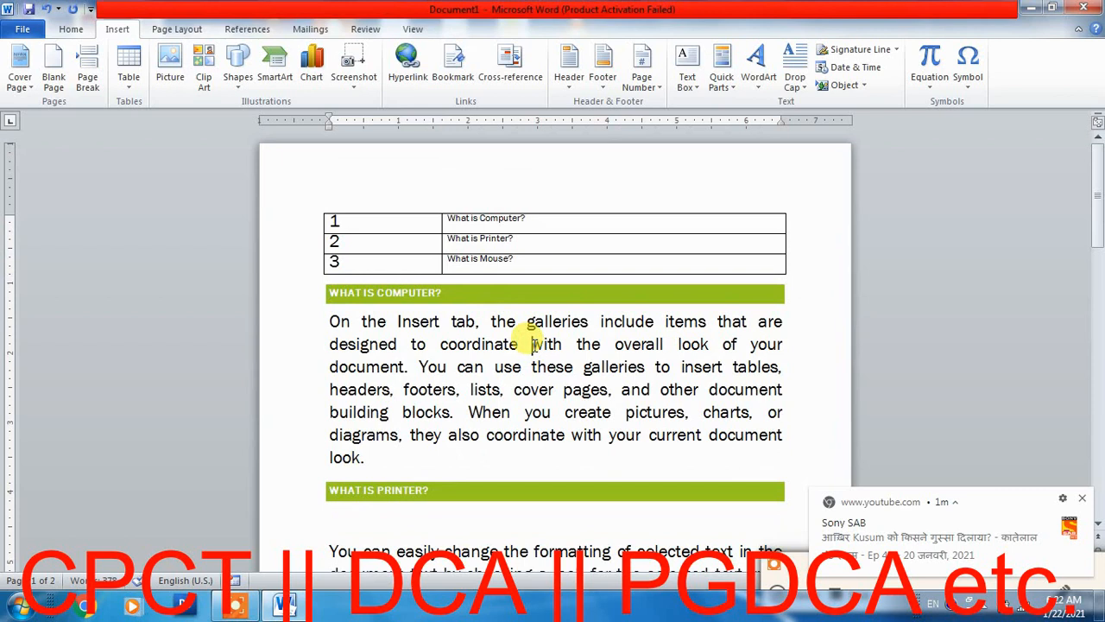
Step: Review the Computer, Printer and Mouse sections that the table's cross-references point to
{"action": "scroll", "coordinate": [560, 345], "scroll_direction": "down", "scroll_amount": 5}
{"action": "scroll", "coordinate": [569, 354], "scroll_direction": "up", "scroll_amount": 5}
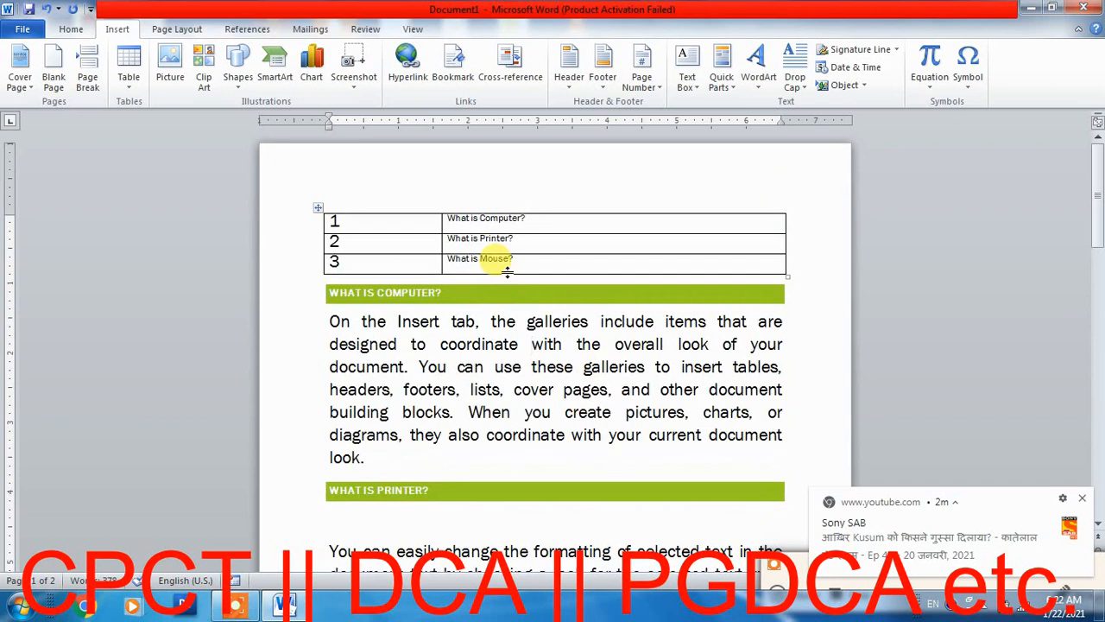
{"action": "scroll", "coordinate": [500, 271], "scroll_direction": "down", "scroll_amount": 10}
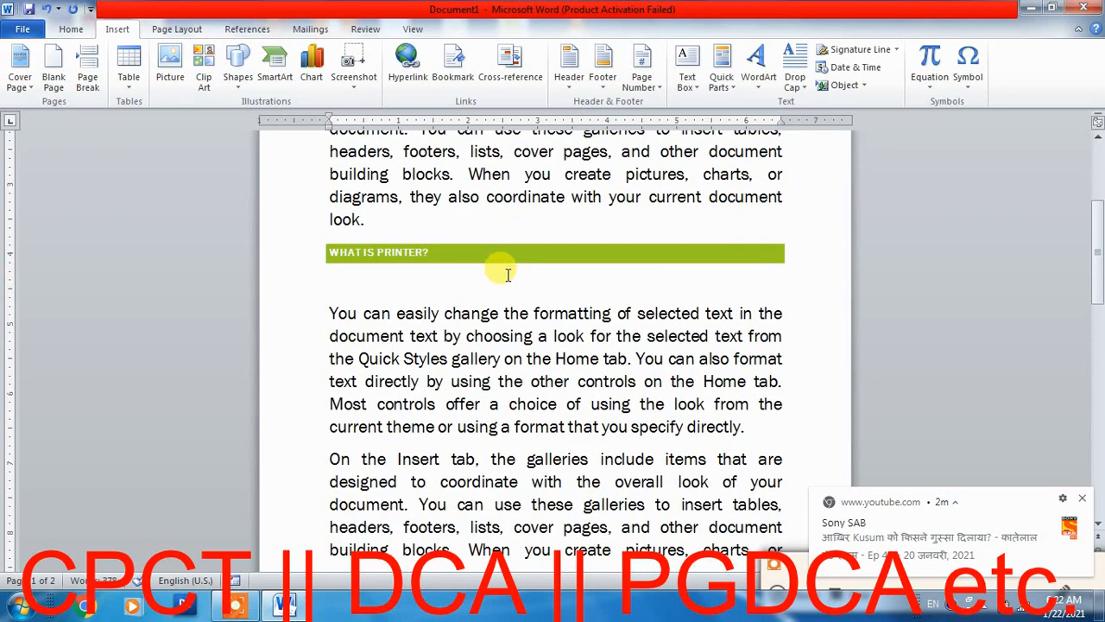
{"action": "scroll", "coordinate": [420, 271], "scroll_direction": "down", "scroll_amount": 3}
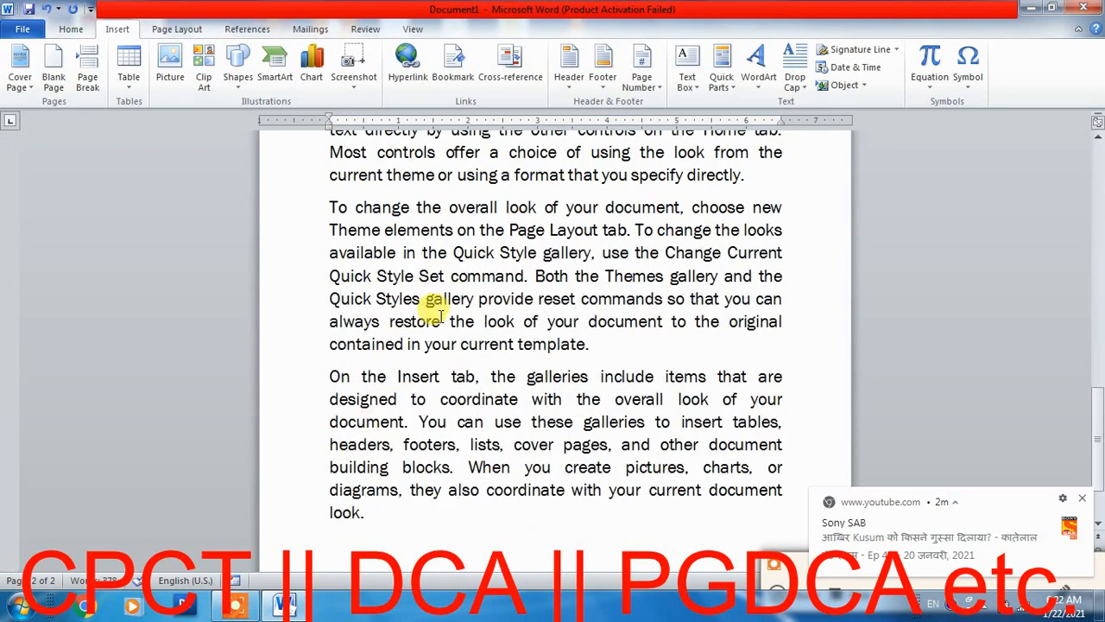
{"action": "scroll", "coordinate": [426, 303], "scroll_direction": "up", "scroll_amount": 7}
{"action": "scroll", "coordinate": [481, 370], "scroll_direction": "down", "scroll_amount": 3}
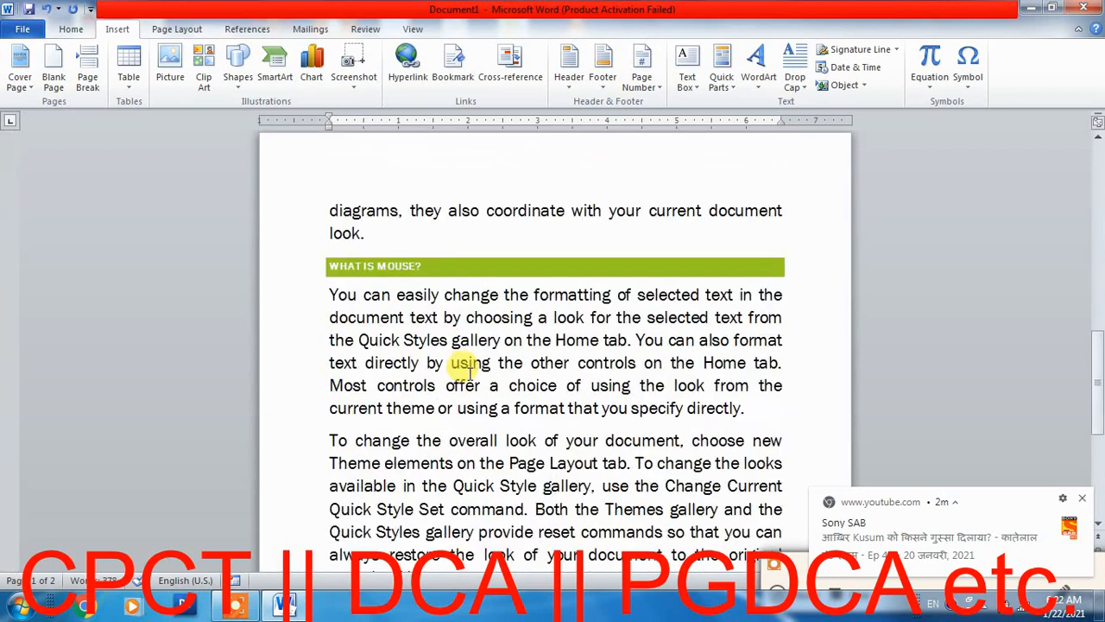
Step: Compare the "What is Mouse?" entry in table row 3 with its heading on page 2
{"action": "scroll", "coordinate": [461, 363], "scroll_direction": "up", "scroll_amount": 9}
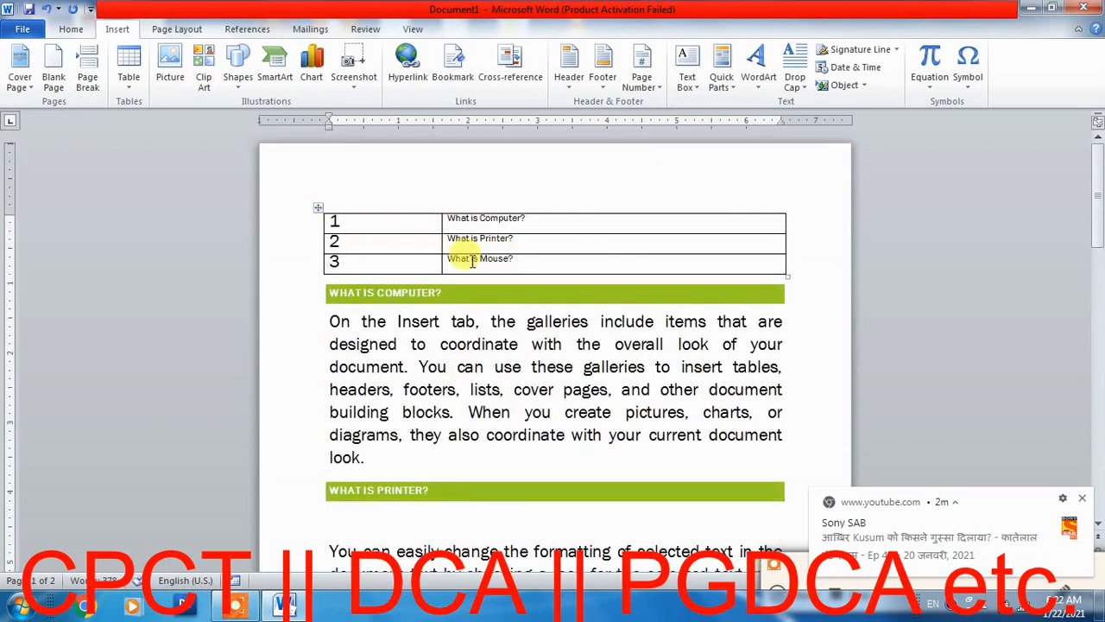
{"action": "left_click", "coordinate": [480, 258]}
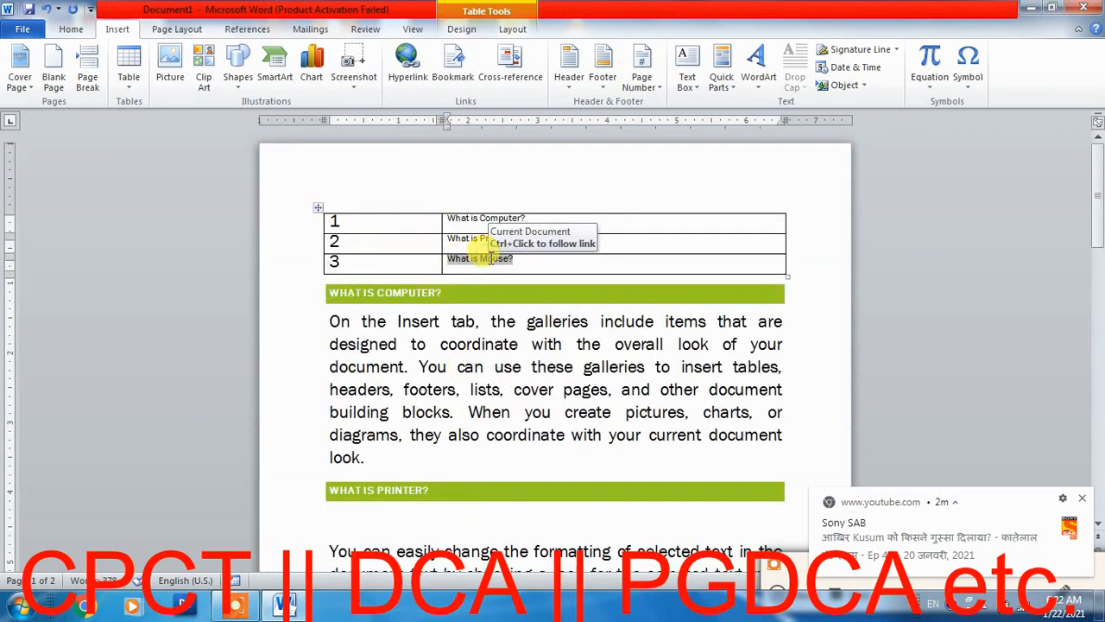
{"action": "scroll", "coordinate": [492, 369], "scroll_direction": "down", "scroll_amount": 1}
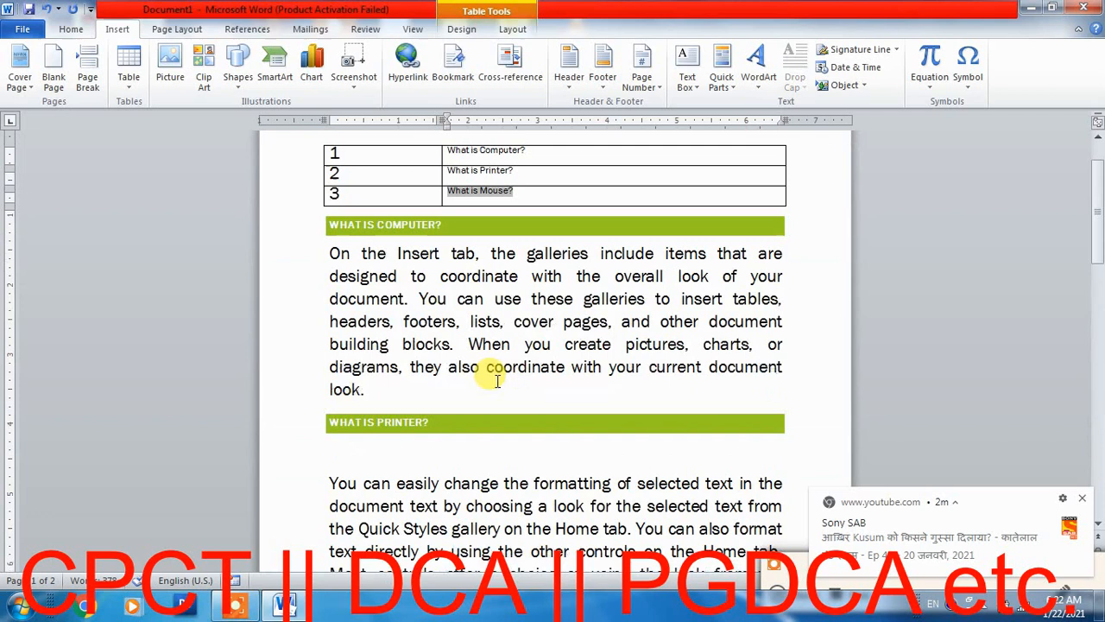
{"action": "left_click", "coordinate": [1081, 501]}
{"action": "scroll", "coordinate": [469, 341], "scroll_direction": "down", "scroll_amount": 3}
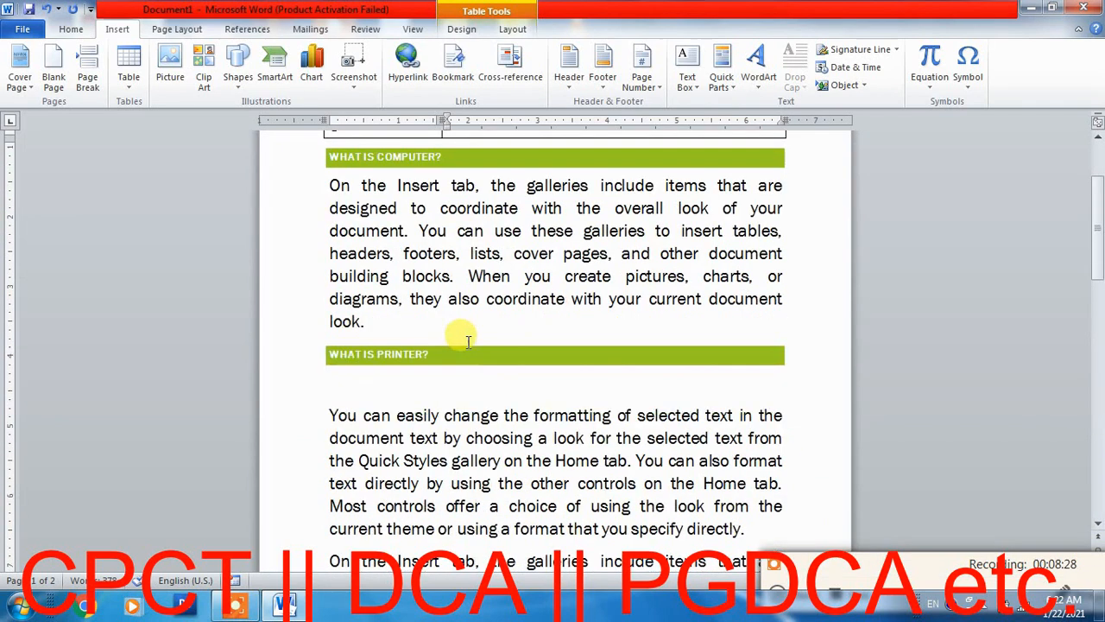
{"action": "scroll", "coordinate": [469, 342], "scroll_direction": "down", "scroll_amount": 6}
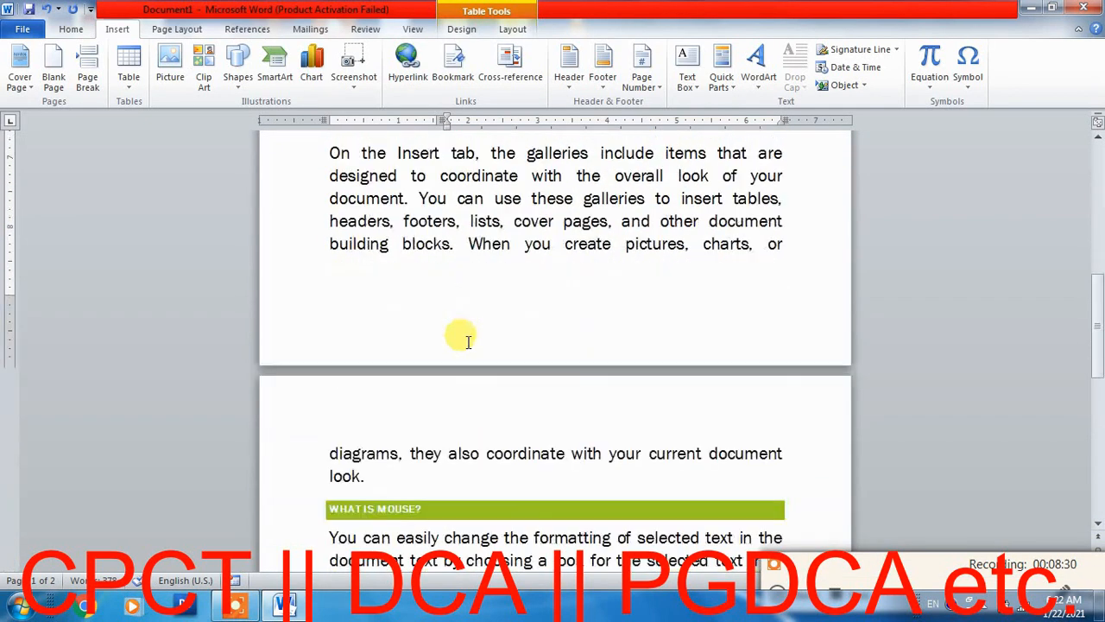
{"action": "scroll", "coordinate": [463, 341], "scroll_direction": "down", "scroll_amount": 1}
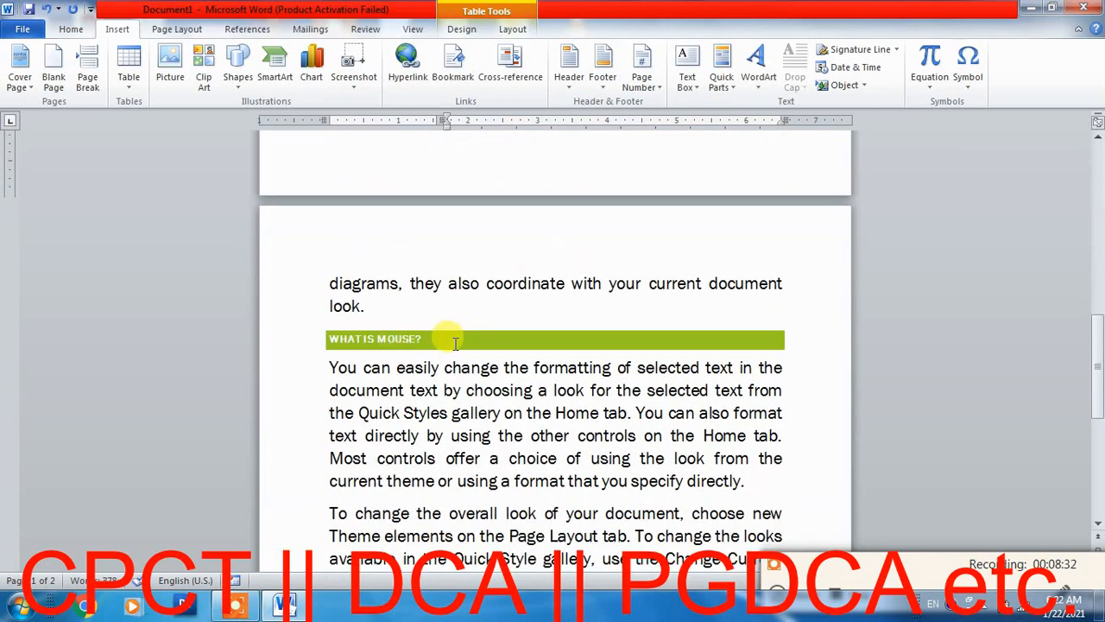
{"action": "scroll", "coordinate": [455, 343], "scroll_direction": "up", "scroll_amount": 10}
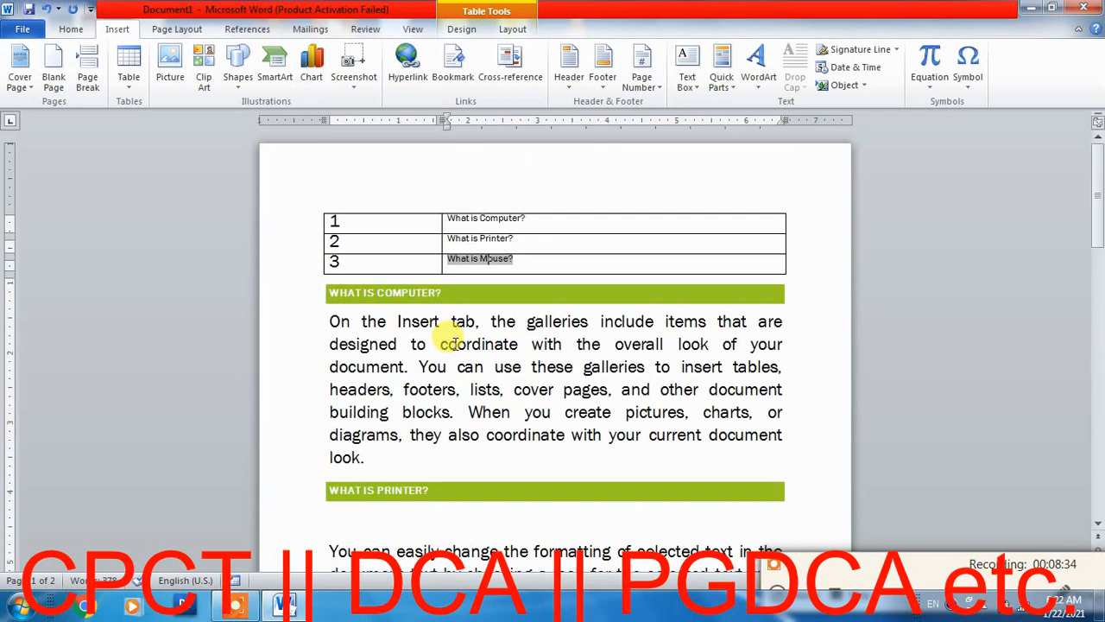
{"action": "left_click", "coordinate": [452, 343]}
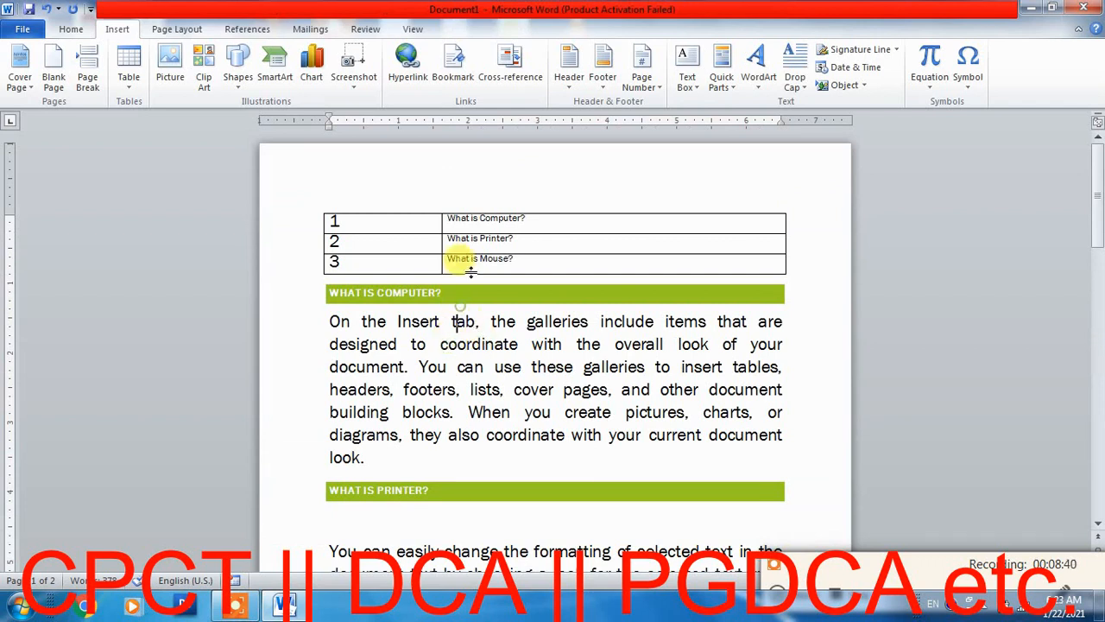
Step: Follow the "What is Mouse?" cross-reference in table row 3 to its heading and go back to the table
{"action": "left_click", "coordinate": [474, 240]}
{"action": "left_click", "coordinate": [489, 260]}
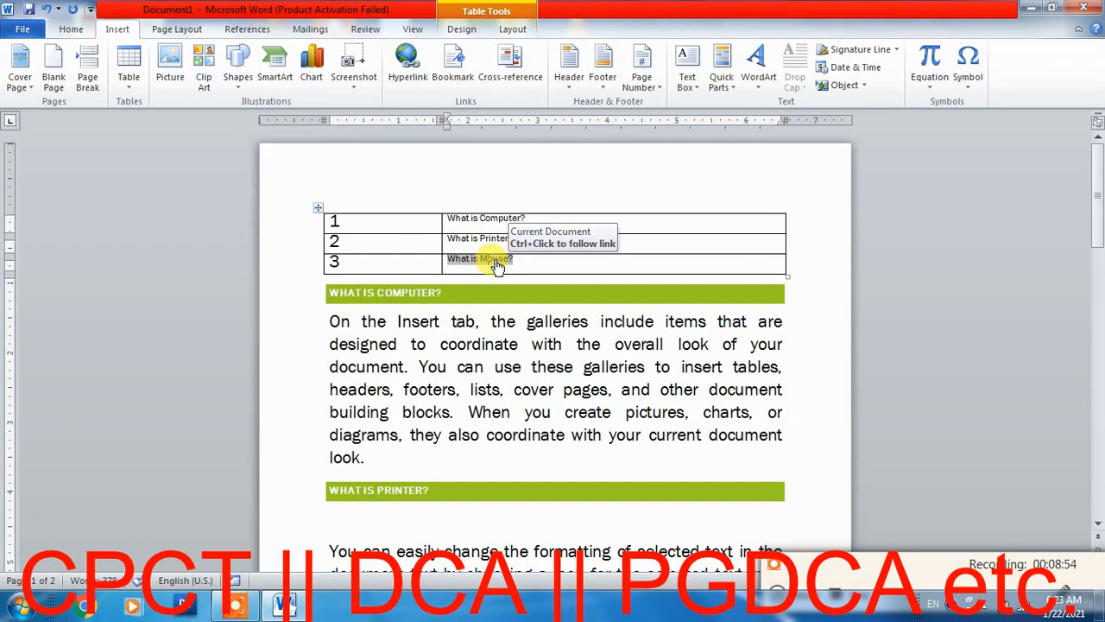
{"action": "left_click", "coordinate": [497, 266], "text": "ctrl"}
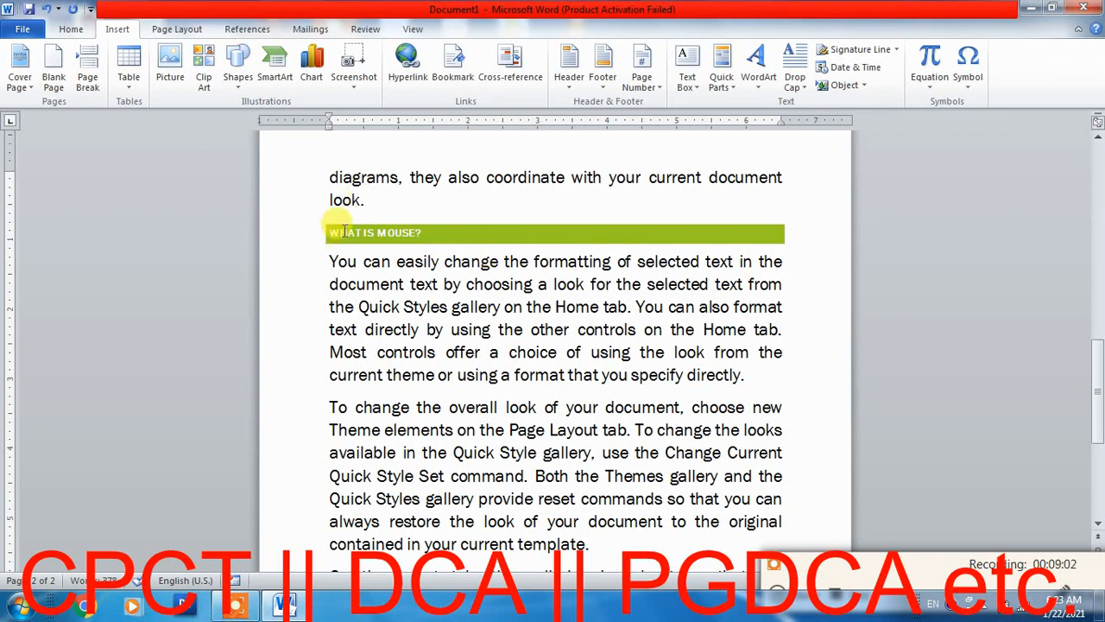
{"action": "scroll", "coordinate": [343, 230], "scroll_direction": "up", "scroll_amount": 10}
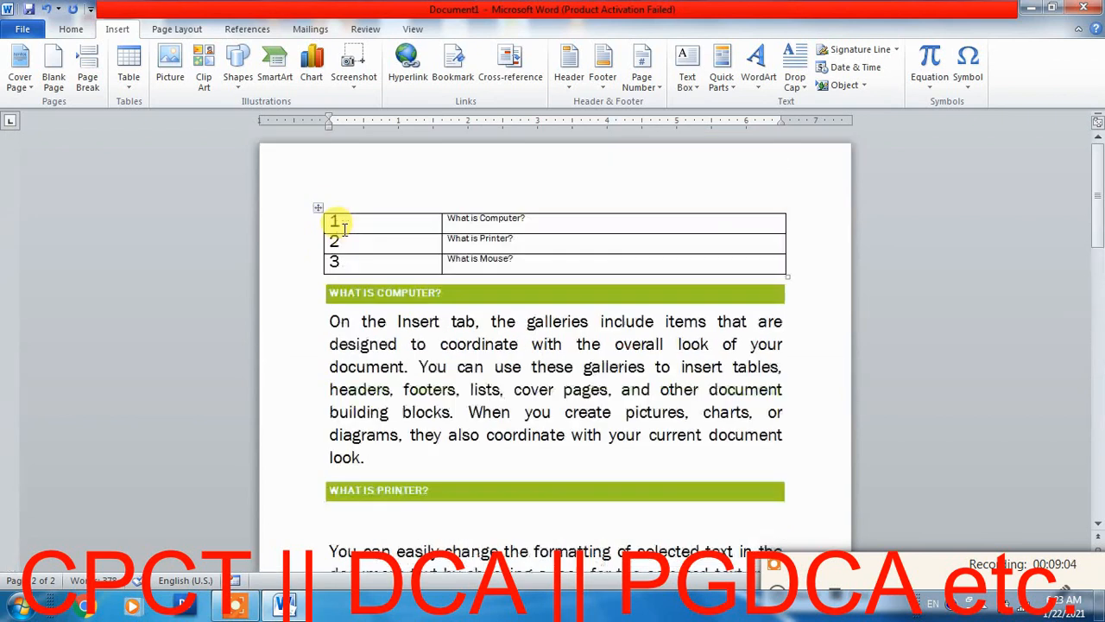
Step: Follow the "What is Computer?" and "What is Printer?" cross-references in rows 1 and 2, returning to the table after each
{"action": "left_click", "coordinate": [497, 221]}
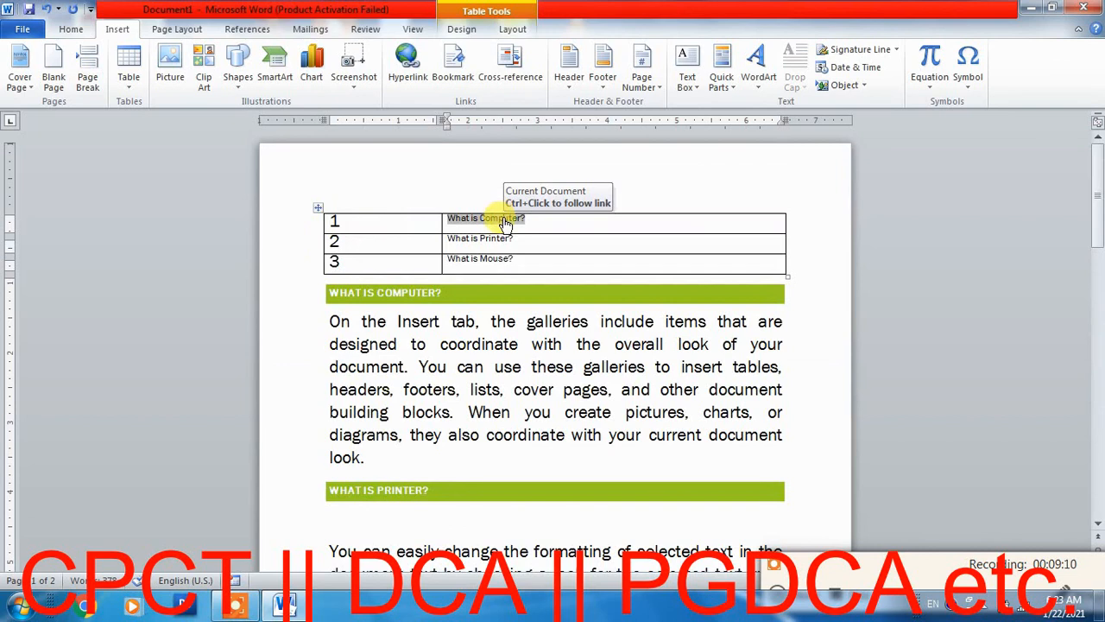
{"action": "left_click", "coordinate": [505, 221], "text": "ctrl"}
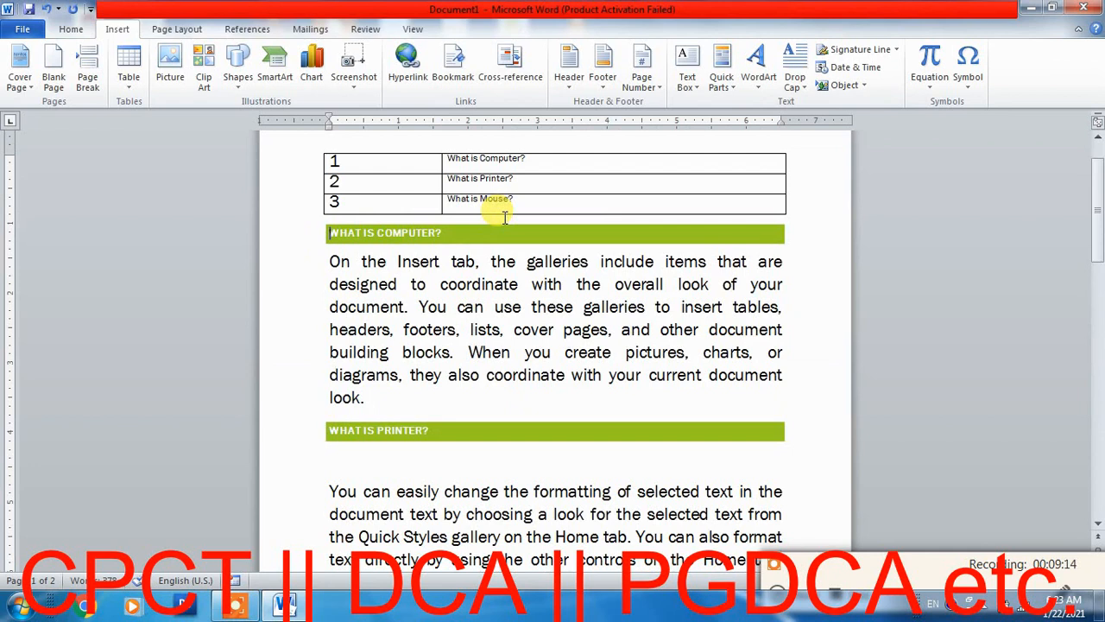
{"action": "scroll", "coordinate": [505, 218], "scroll_direction": "up", "scroll_amount": 2}
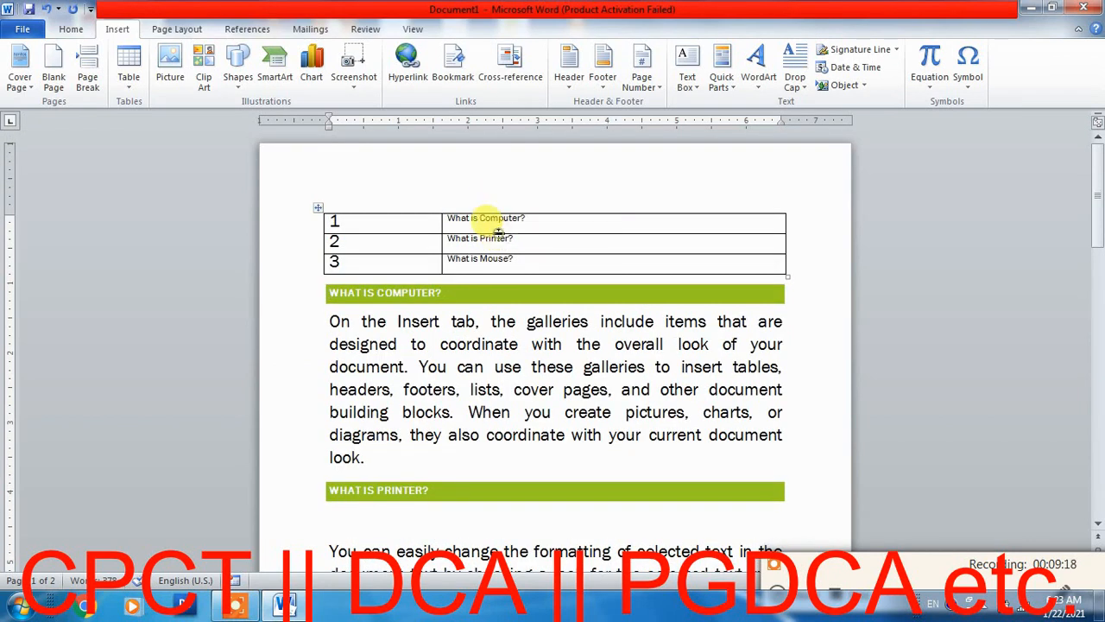
{"action": "left_click", "coordinate": [500, 242]}
{"action": "left_click", "coordinate": [501, 242], "text": "ctrl"}
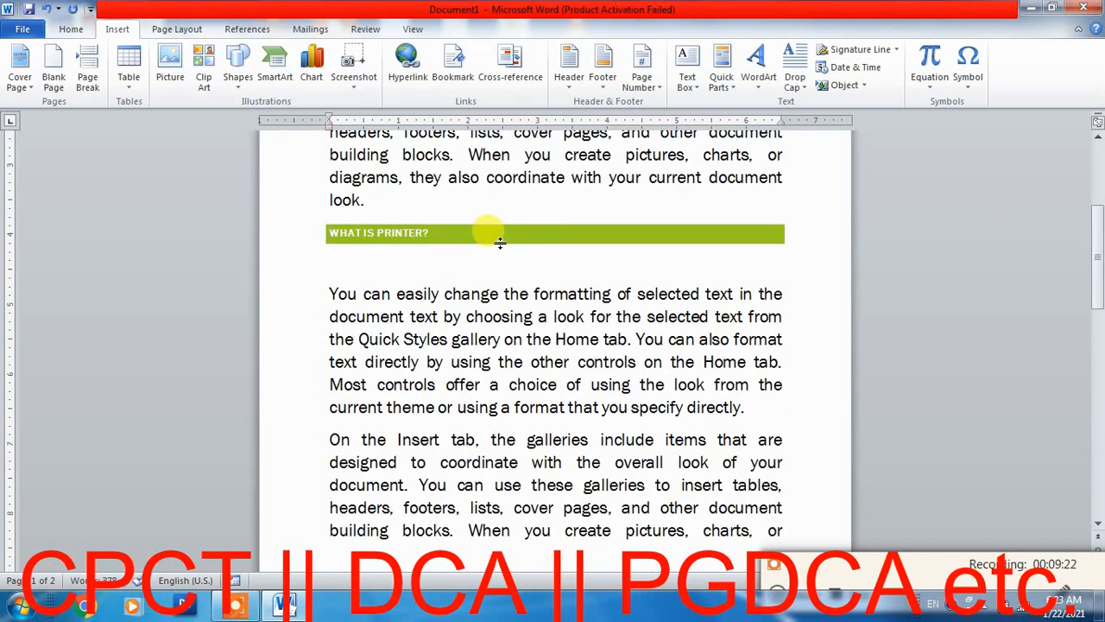
{"action": "scroll", "coordinate": [496, 241], "scroll_direction": "up", "scroll_amount": 5}
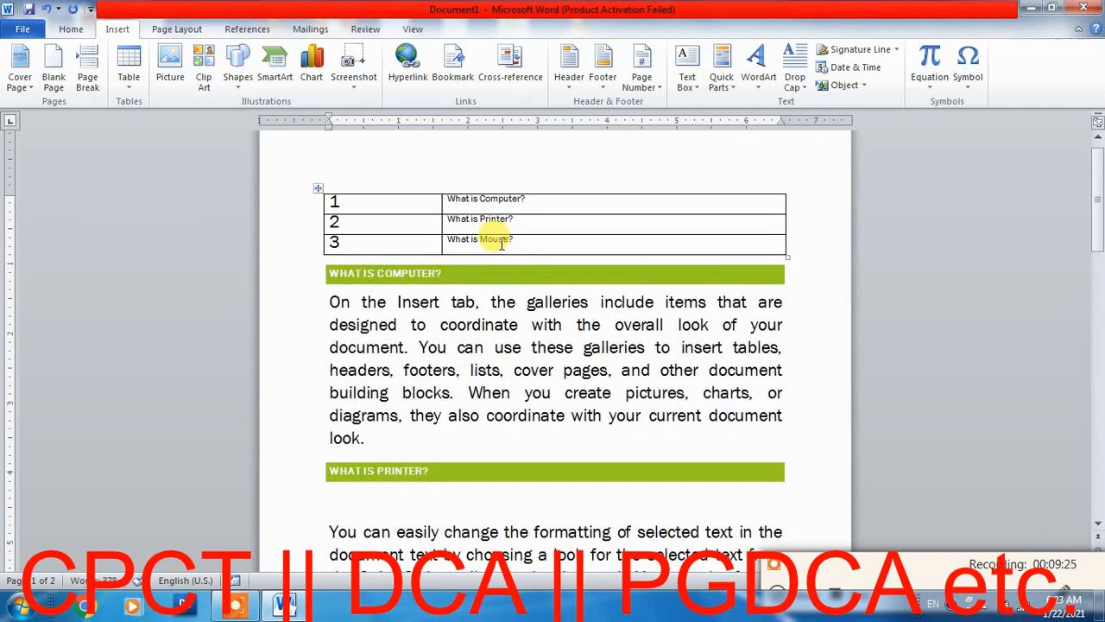
Step: Follow the row 3 cross-reference once more and check the styles of the "What is Mouse?" heading and the body text
{"action": "left_click", "coordinate": [488, 260]}
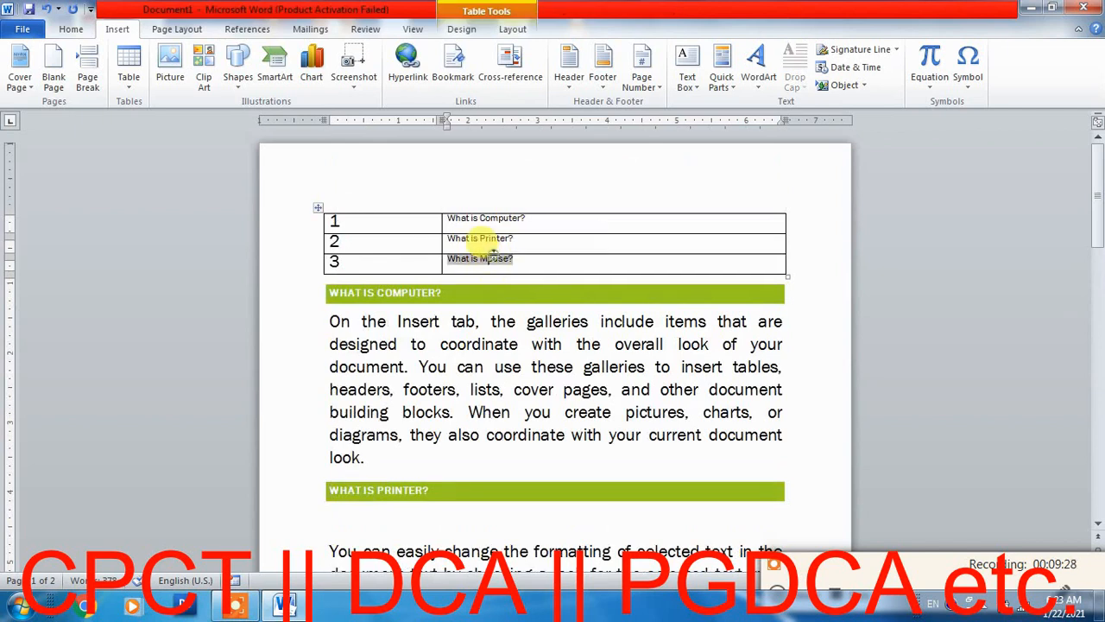
{"action": "left_click", "coordinate": [497, 263], "text": "ctrl"}
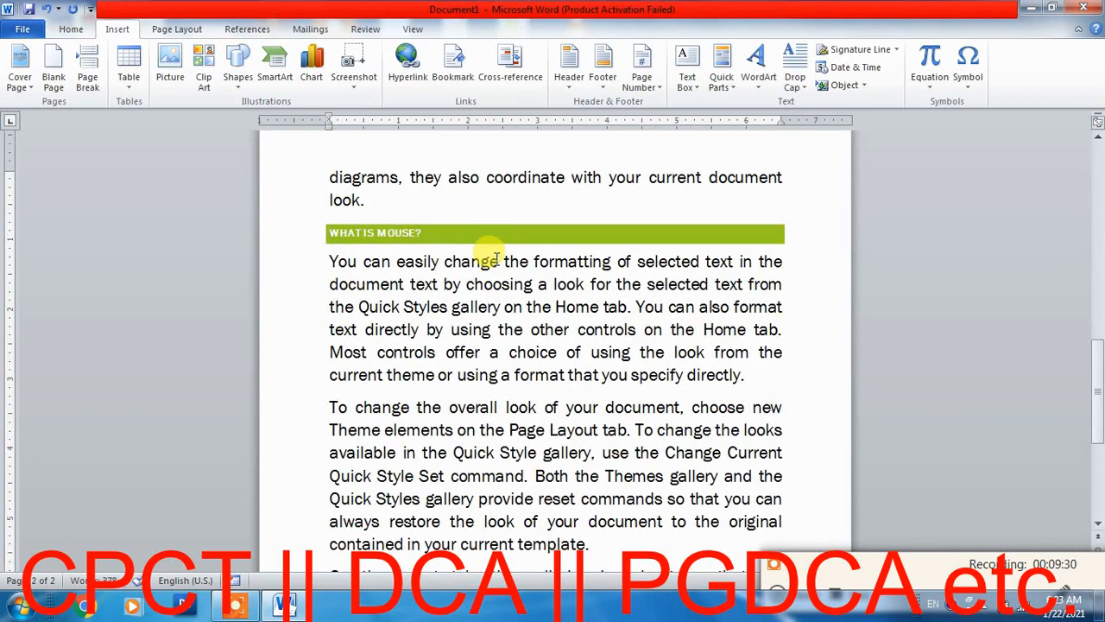
{"action": "scroll", "coordinate": [497, 259], "scroll_direction": "up", "scroll_amount": 3}
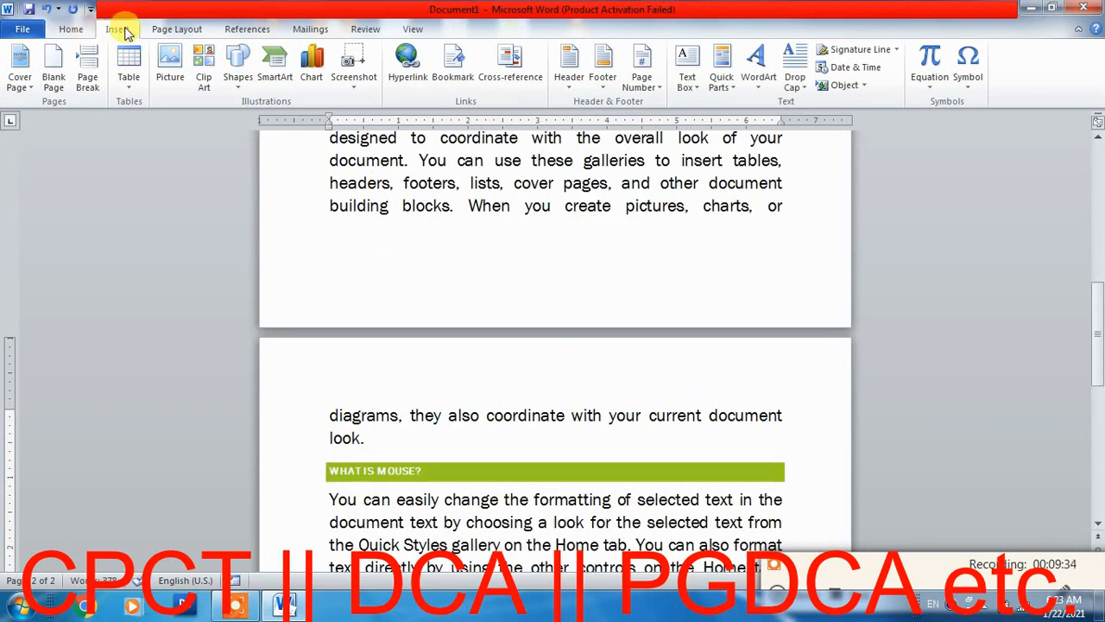
{"action": "left_click", "coordinate": [65, 29]}
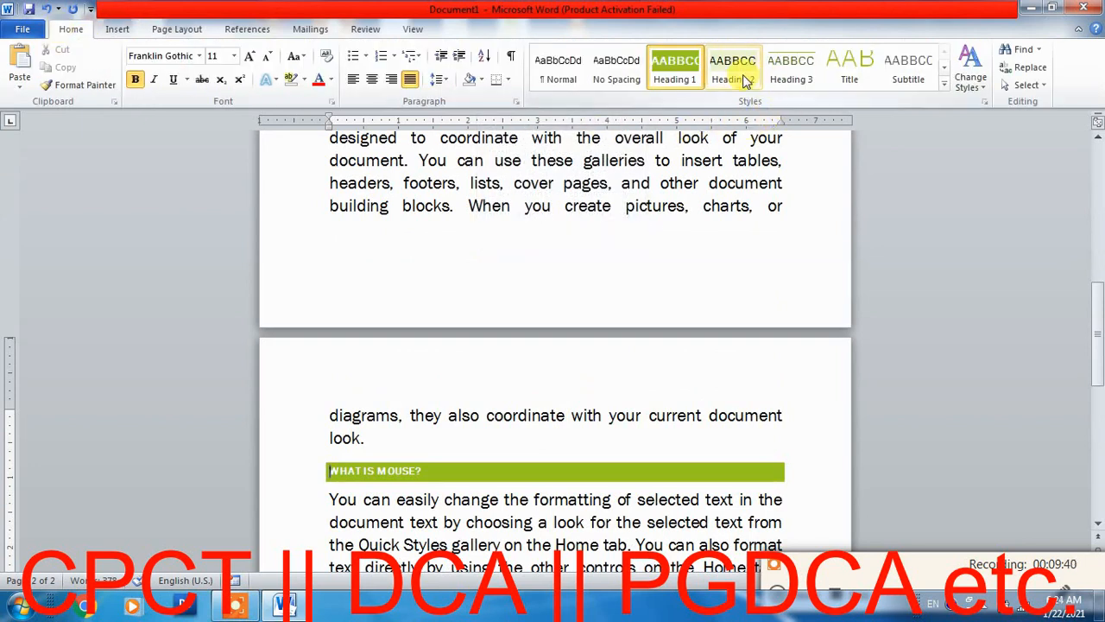
{"action": "left_click", "coordinate": [549, 205]}
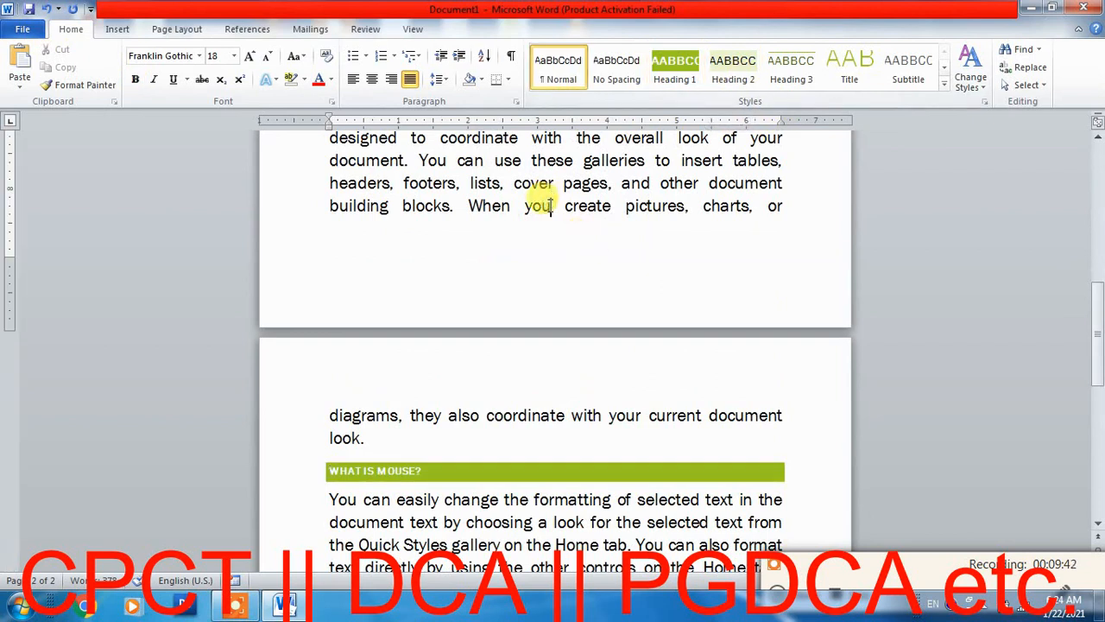
Step: Delete the document's entire content, including the cross-reference table and all question sections
{"action": "scroll", "coordinate": [549, 205], "scroll_direction": "up", "scroll_amount": 3}
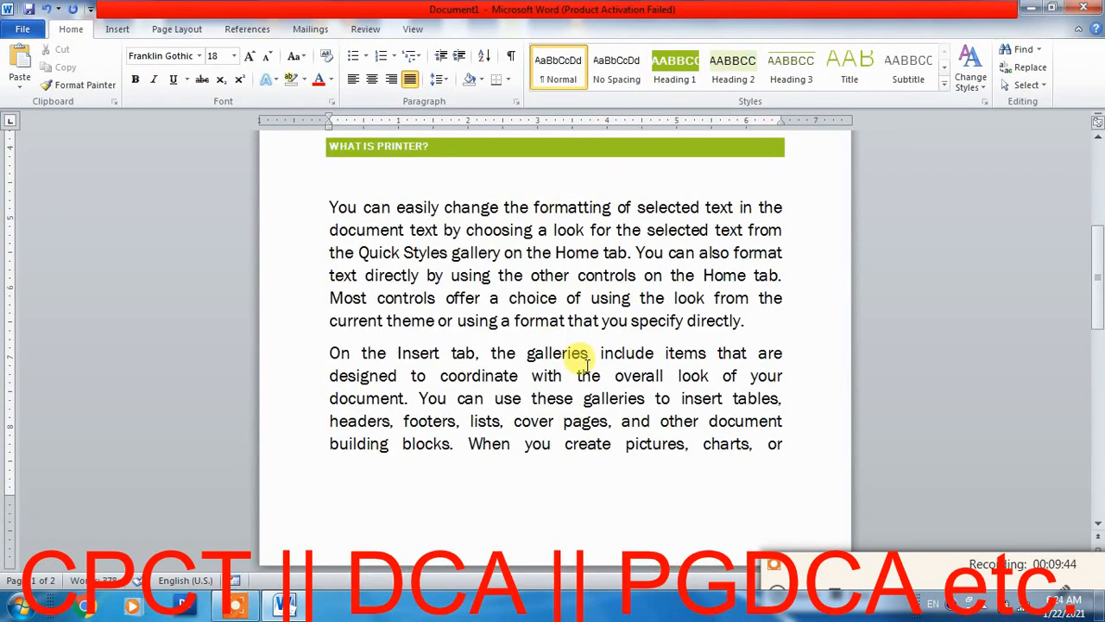
{"action": "scroll", "coordinate": [587, 363], "scroll_direction": "up", "scroll_amount": 4}
{"action": "left_click", "coordinate": [491, 292]}
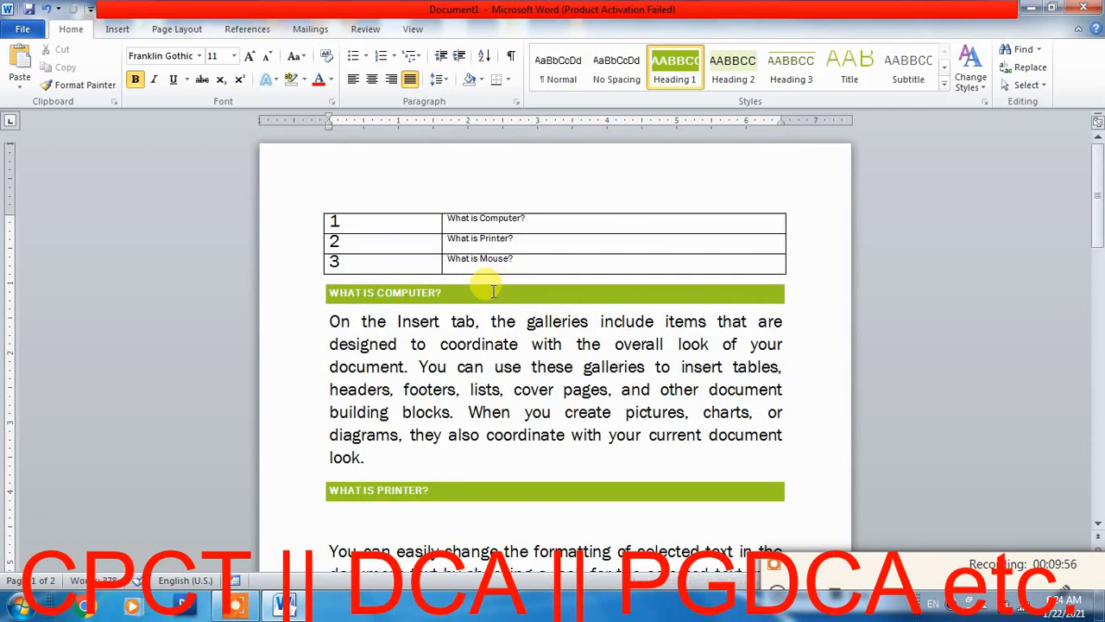
{"action": "key", "text": "ctrl+a"}
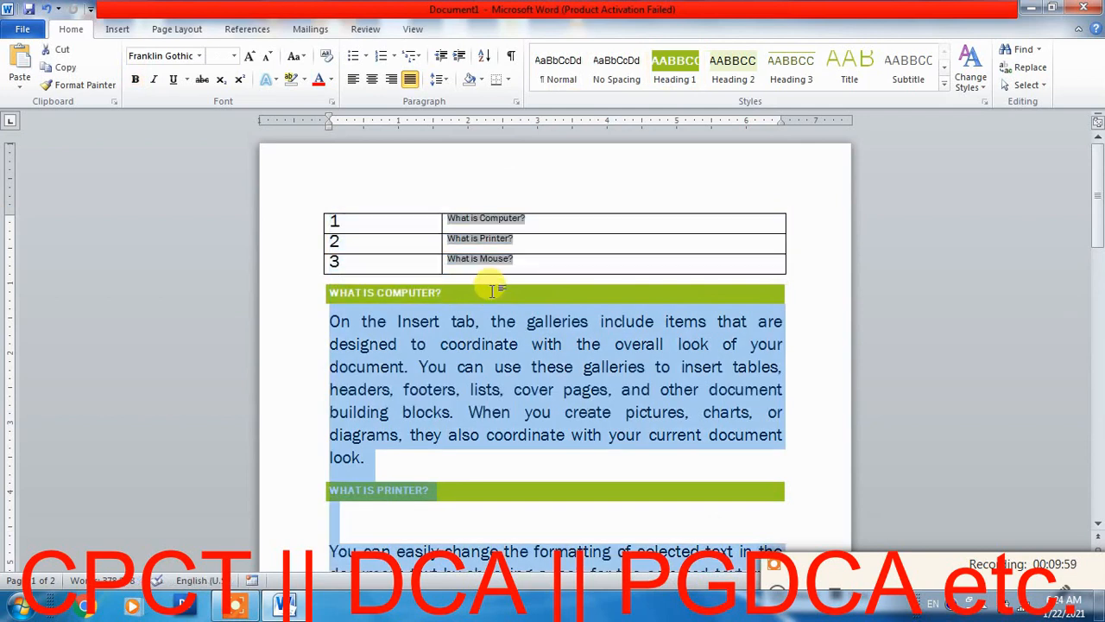
{"action": "key", "text": "Delete"}
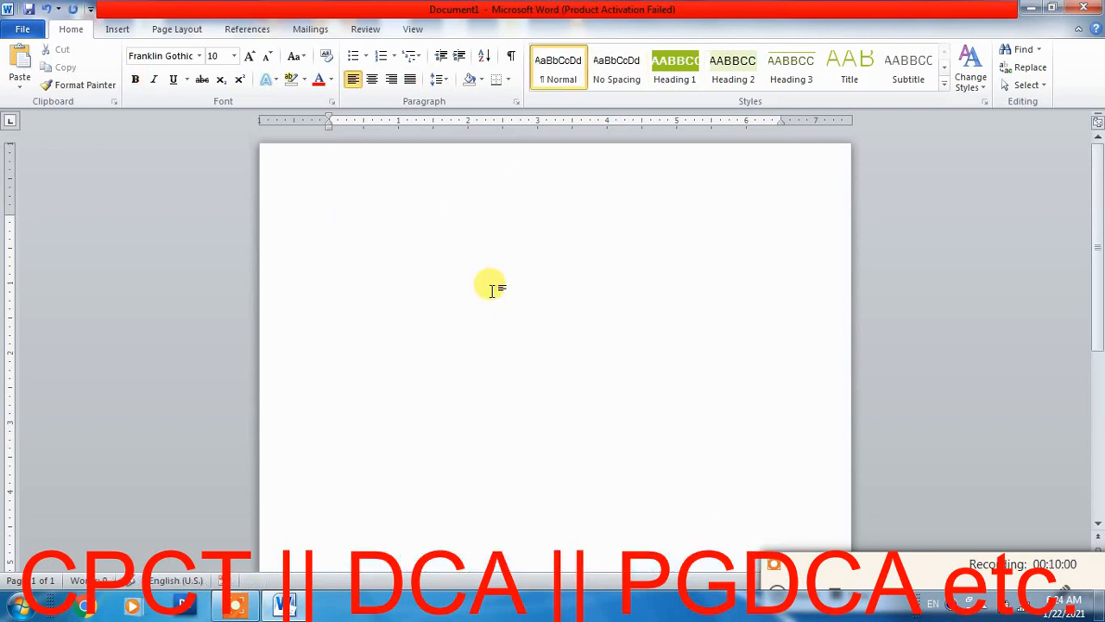
Step: Enter "Qualification:-" on the second line, enlarge it to 18 pt, and start a new line below it
{"action": "key", "text": "Return"}
{"action": "type", "text": "Qualific"}
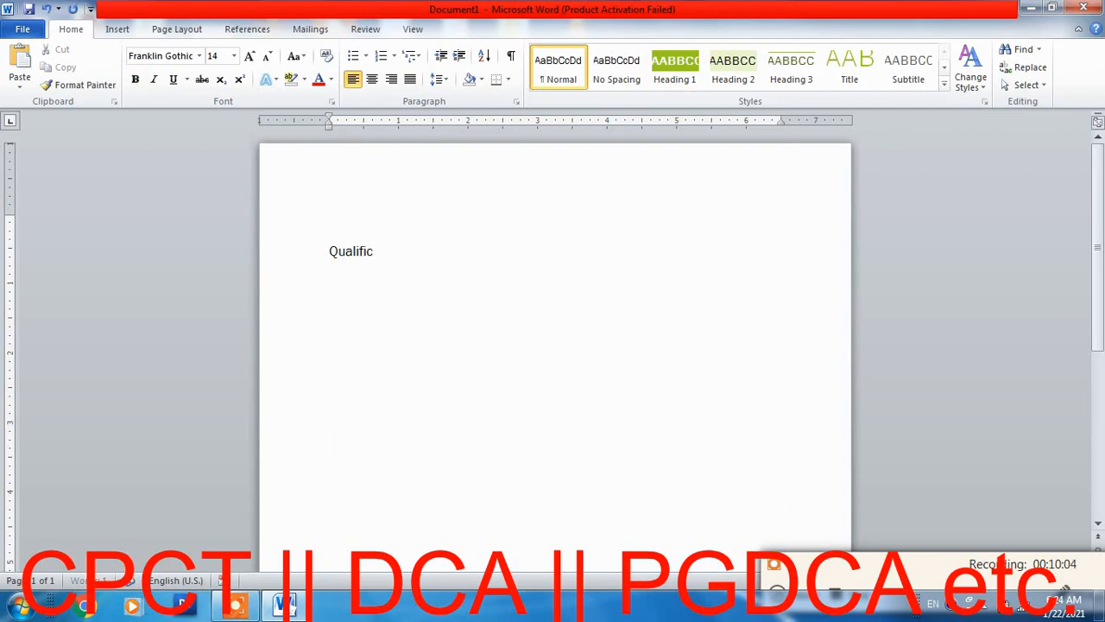
{"action": "type", "text": "ation:-"}
{"action": "key", "text": "shift+Home"}
{"action": "key", "text": "ctrl+shift+period"}
{"action": "key", "text": "ctrl+shift+period"}
{"action": "key", "text": "End"}
{"action": "key", "text": "Return"}
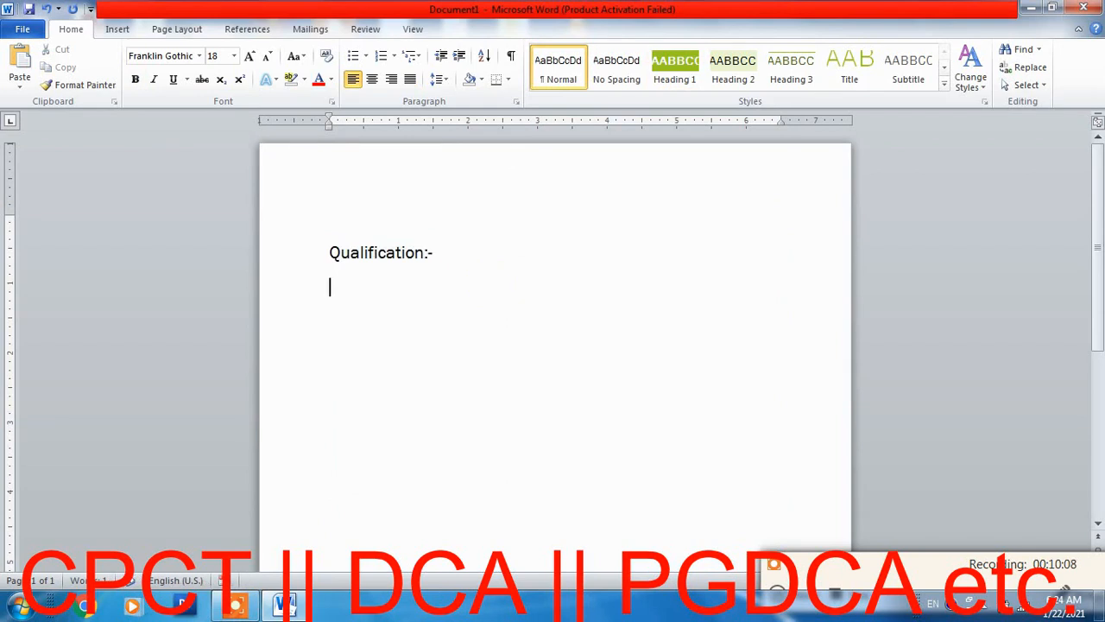
Step: Insert a table with four columns and two rows below "Qualification:-"
{"action": "left_click", "coordinate": [107, 31]}
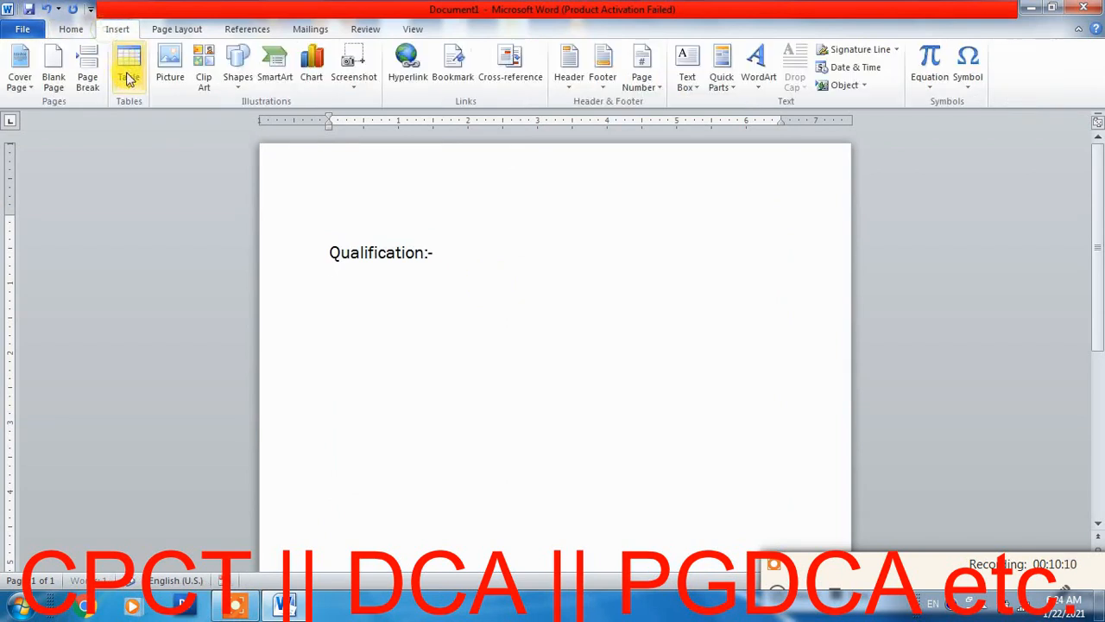
{"action": "left_click", "coordinate": [129, 64]}
{"action": "left_click", "coordinate": [174, 140]}
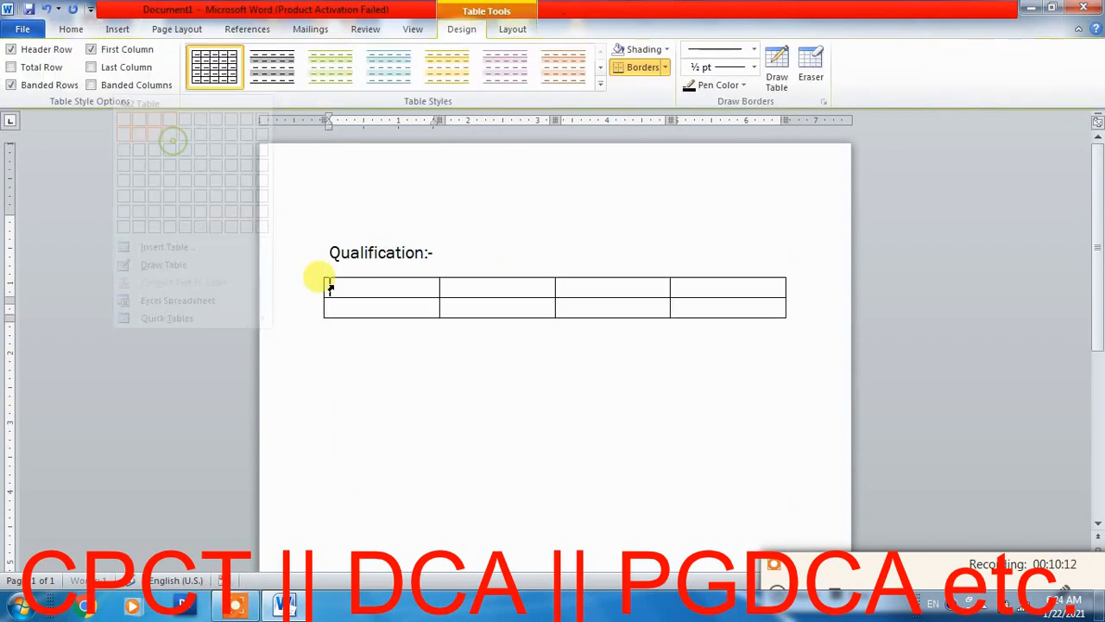
Step: Try the Heading 1 style on the "Qualification:-" line directly above the table
{"action": "left_click_drag", "start_coordinate": [443, 256], "coordinate": [329, 242]}
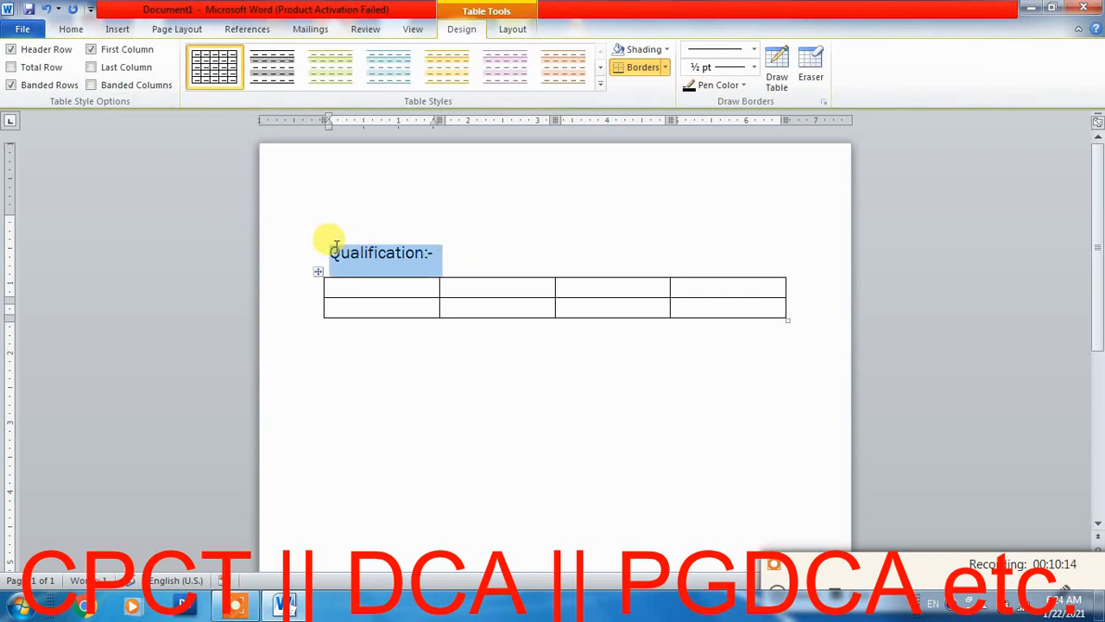
{"action": "left_click", "coordinate": [669, 69]}
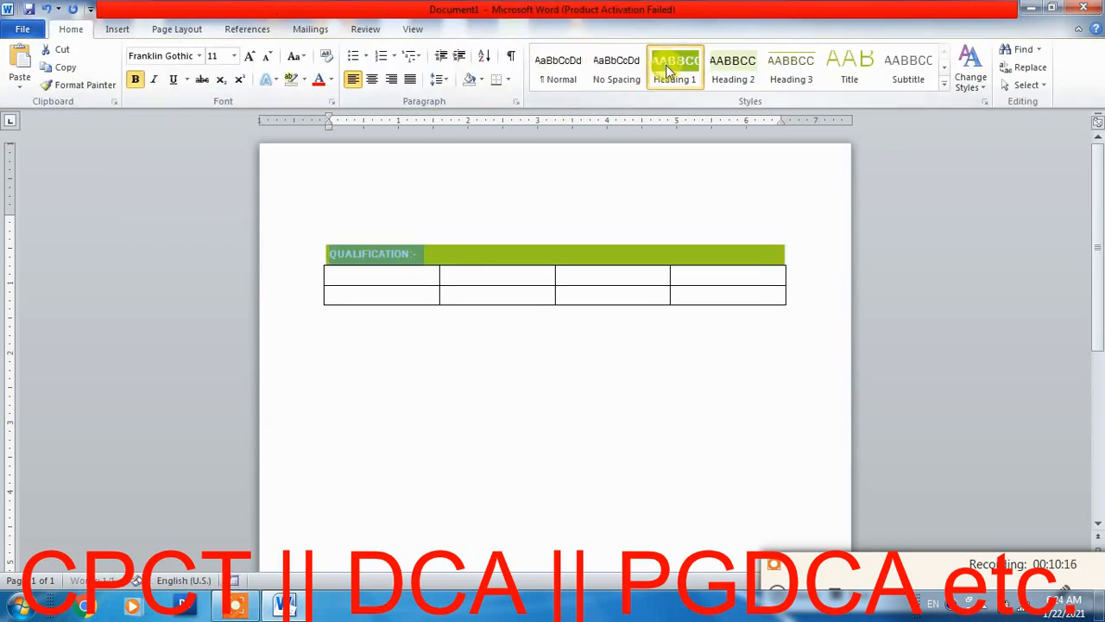
{"action": "left_click", "coordinate": [772, 251]}
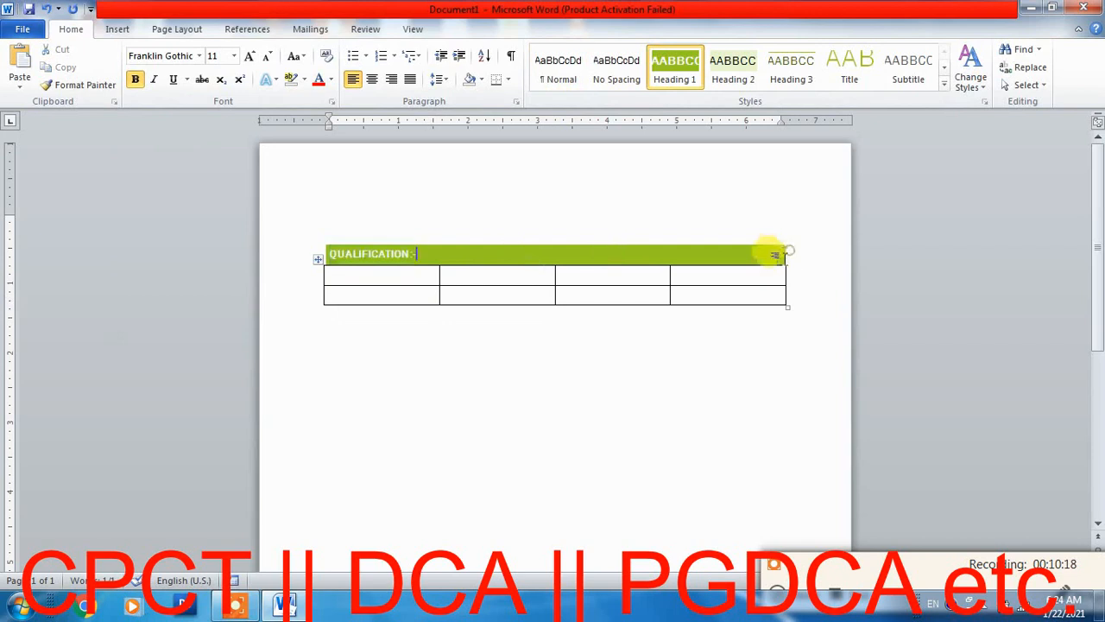
{"action": "left_click", "coordinate": [459, 345]}
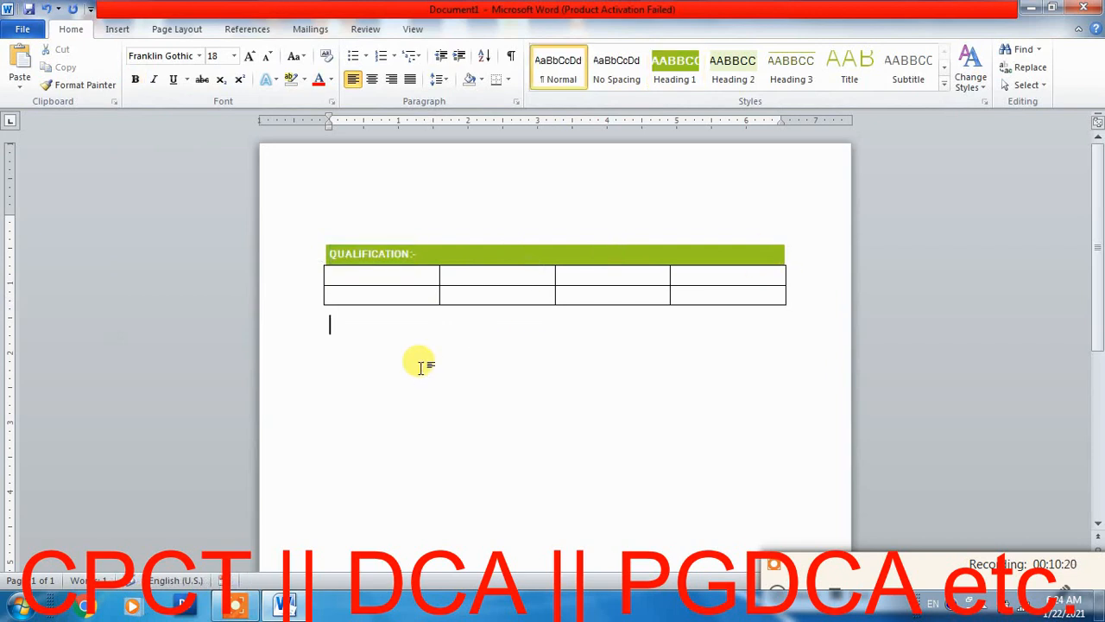
{"action": "key", "text": "ctrl+z"}
Step: Apply the Heading 1 style to the "Qualification:-" line and remove the extra blank line between it and the table
{"action": "left_click", "coordinate": [440, 254]}
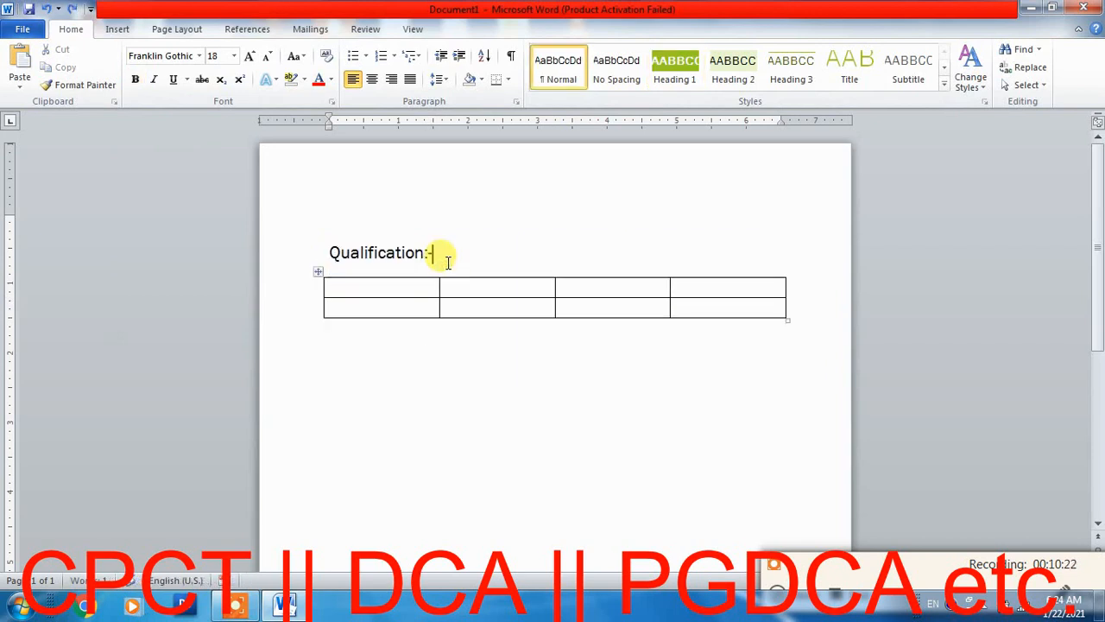
{"action": "key", "text": "Return"}
{"action": "left_click_drag", "start_coordinate": [440, 252], "coordinate": [230, 256]}
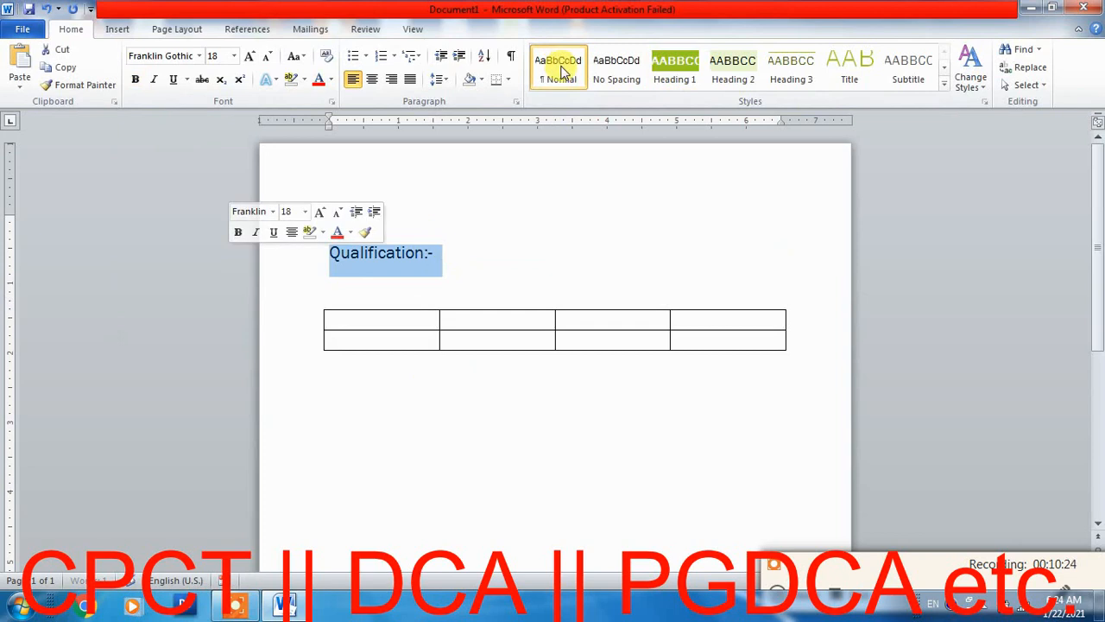
{"action": "left_click", "coordinate": [674, 69]}
{"action": "left_click", "coordinate": [526, 397]}
{"action": "left_click", "coordinate": [388, 278]}
{"action": "key", "text": "Delete"}
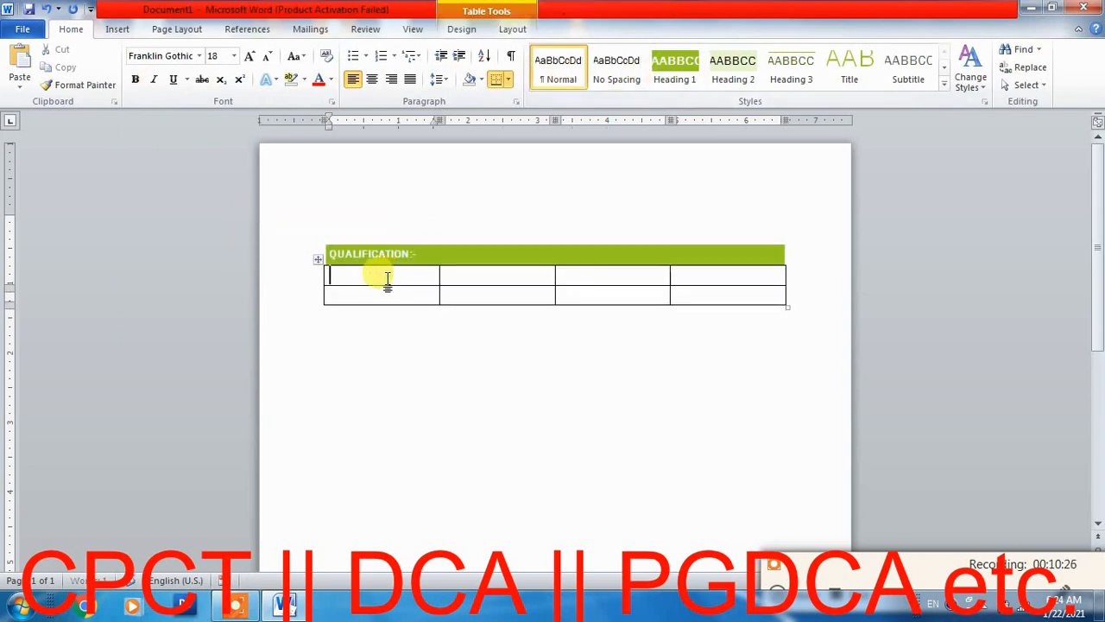
Step: Enter "Personal Information:-" below the qualification table, start a new line after it, and give the text the Heading 1 style
{"action": "left_click", "coordinate": [399, 325]}
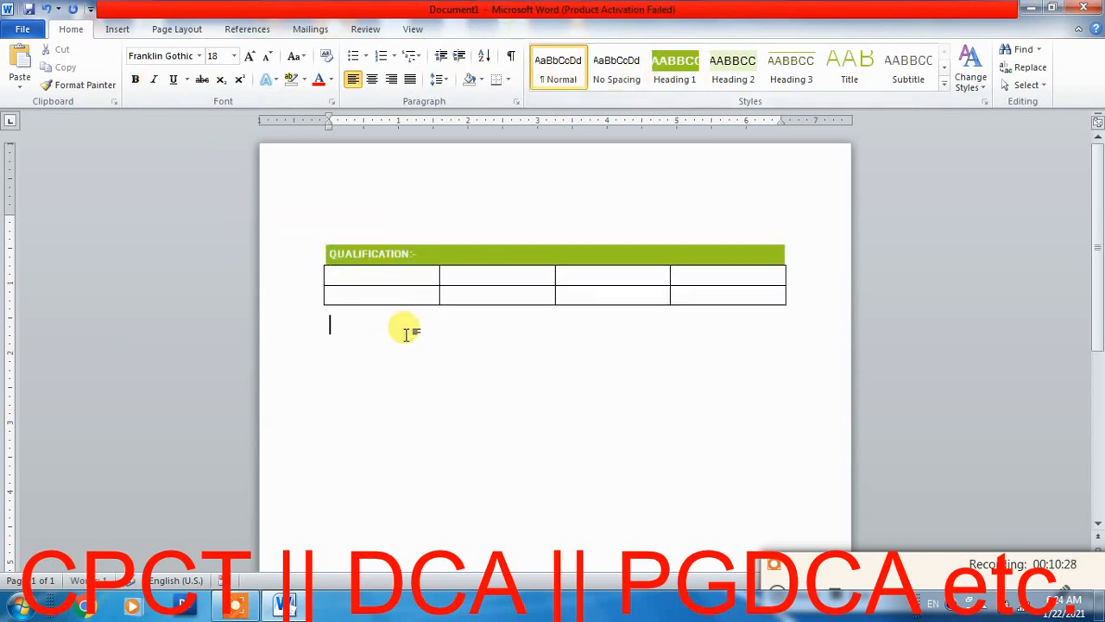
{"action": "type", "text": "P"}
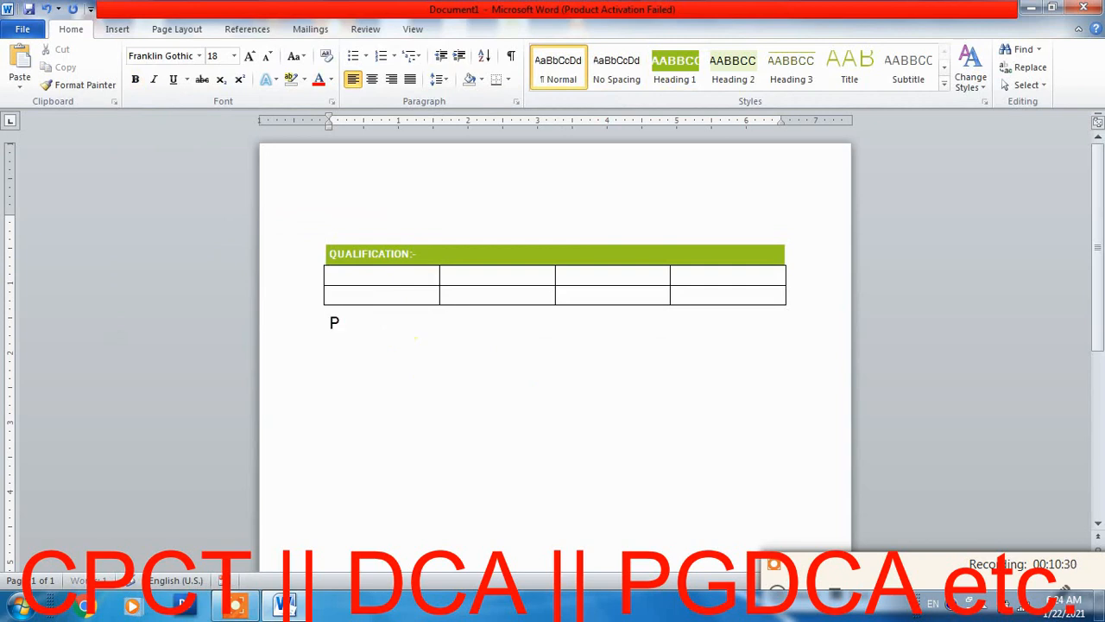
{"action": "type", "text": "ersonal Information:"}
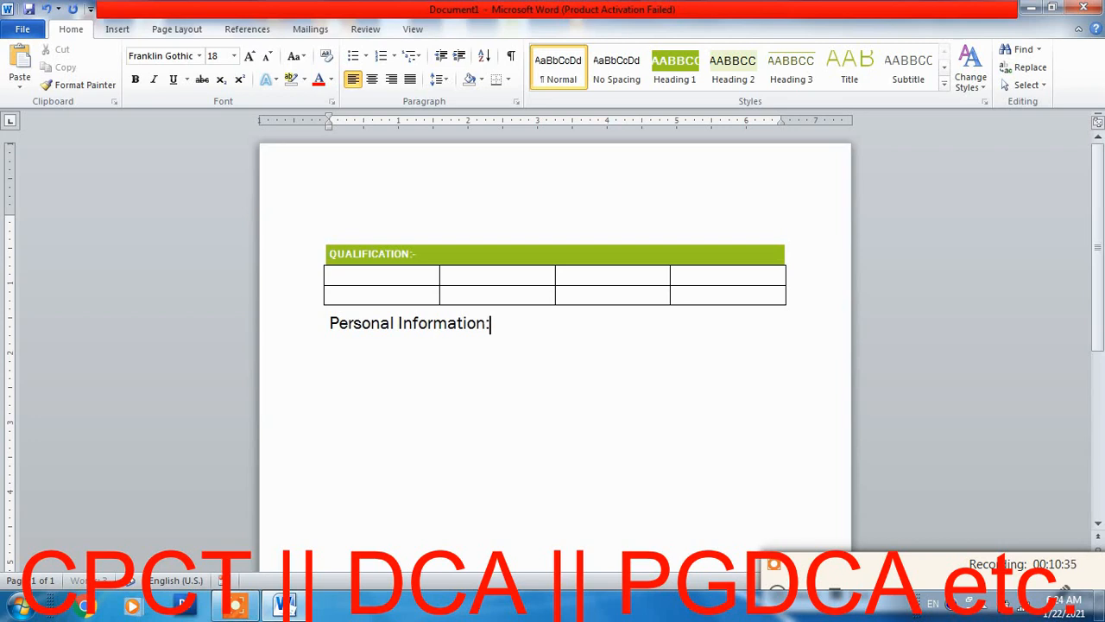
{"action": "type", "text": "-"}
{"action": "key", "text": "Return"}
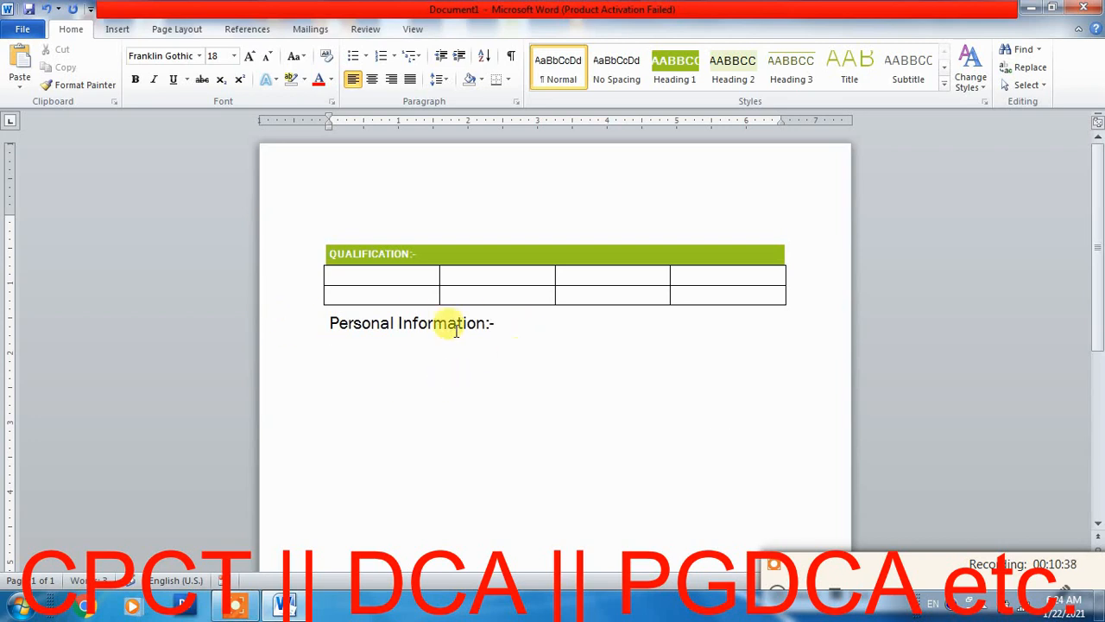
{"action": "left_click", "coordinate": [284, 329]}
{"action": "left_click", "coordinate": [678, 78]}
{"action": "left_click", "coordinate": [493, 361]}
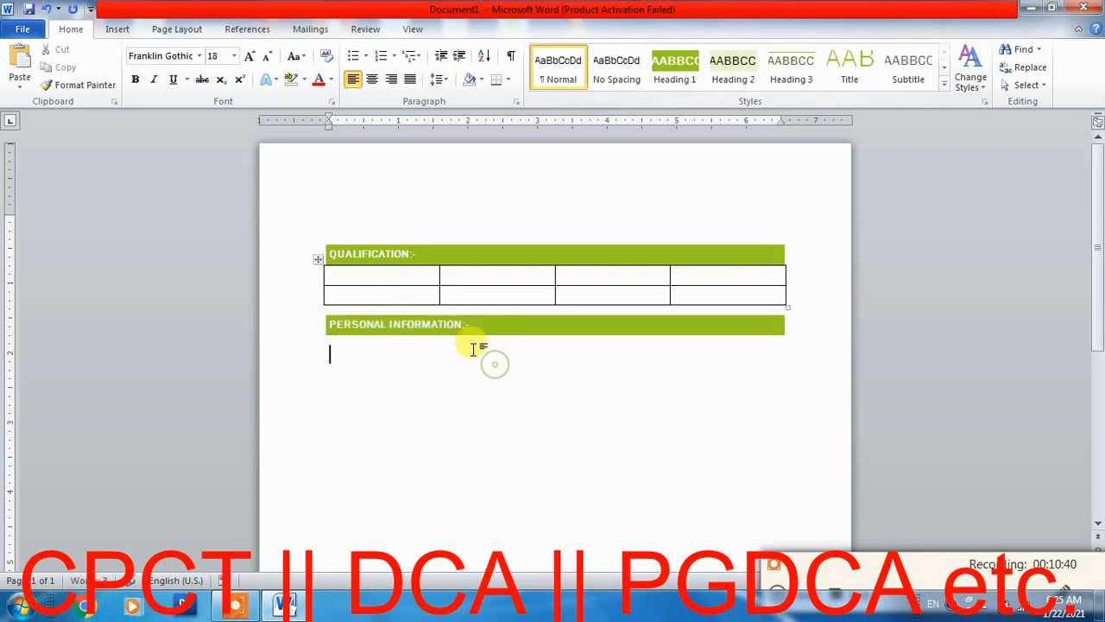
{"action": "left_click", "coordinate": [117, 29]}
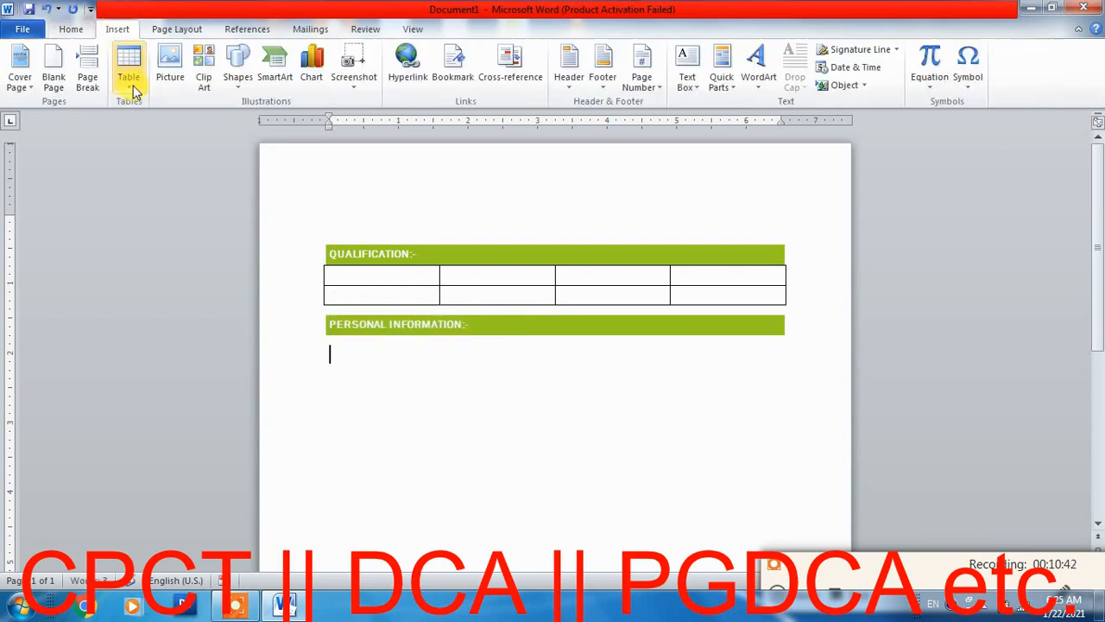
{"action": "left_click", "coordinate": [128, 69]}
{"action": "left_click", "coordinate": [136, 129]}
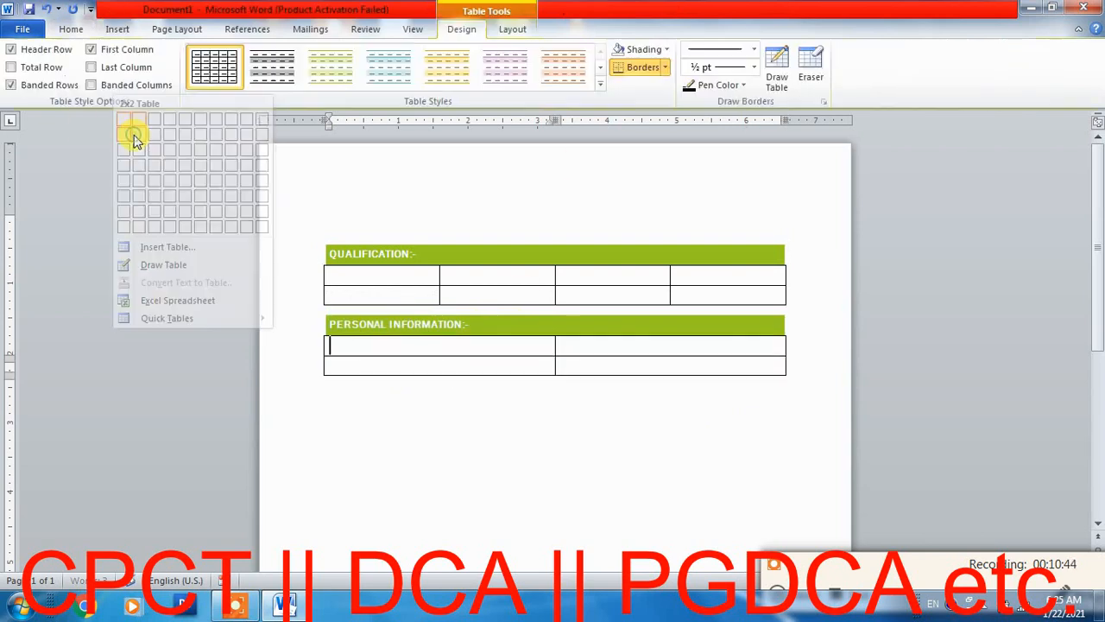
{"action": "key", "text": "ctrl+z"}
Step: Insert a table with three columns and two rows below "Personal Information:-" and shrink its middle column to a narrow strip
{"action": "left_click", "coordinate": [117, 29]}
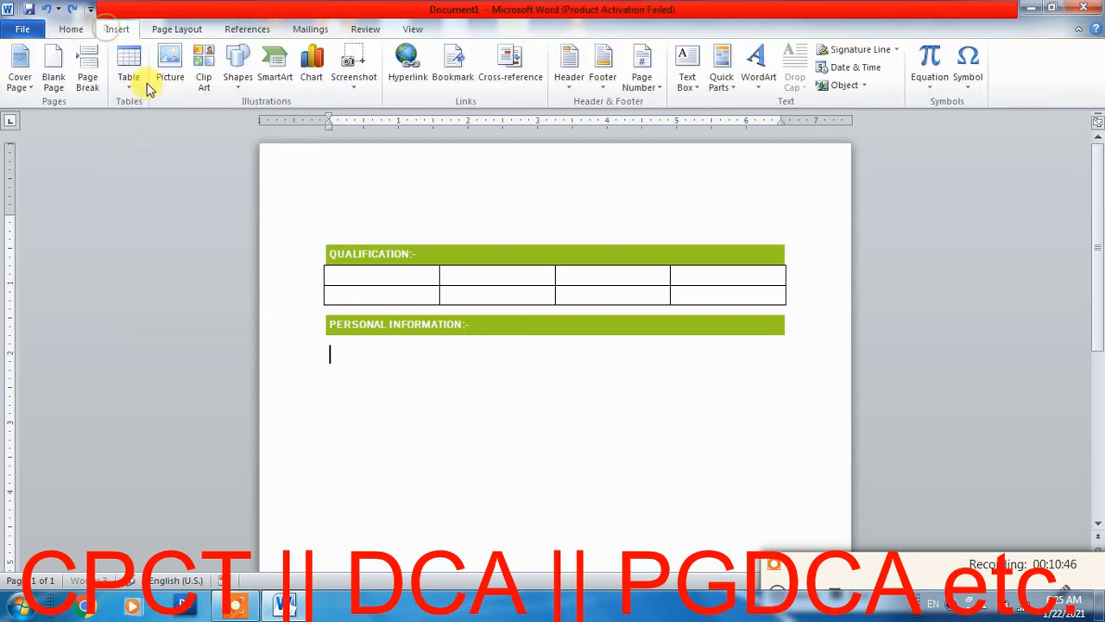
{"action": "left_click", "coordinate": [129, 69]}
{"action": "left_click", "coordinate": [153, 134]}
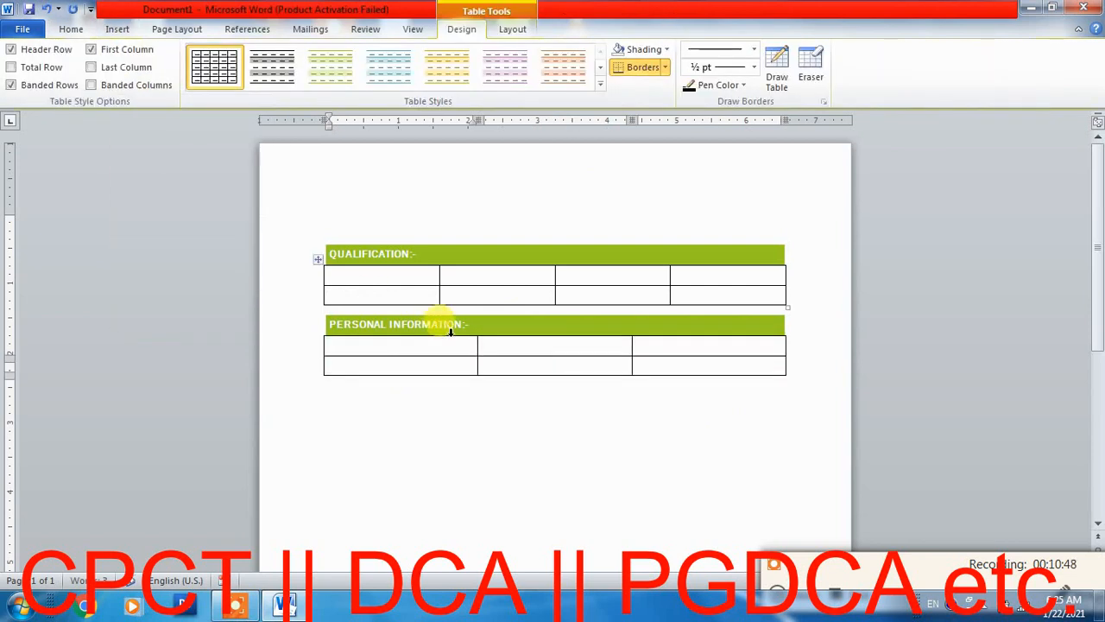
{"action": "left_click_drag", "start_coordinate": [631, 350], "coordinate": [560, 350]}
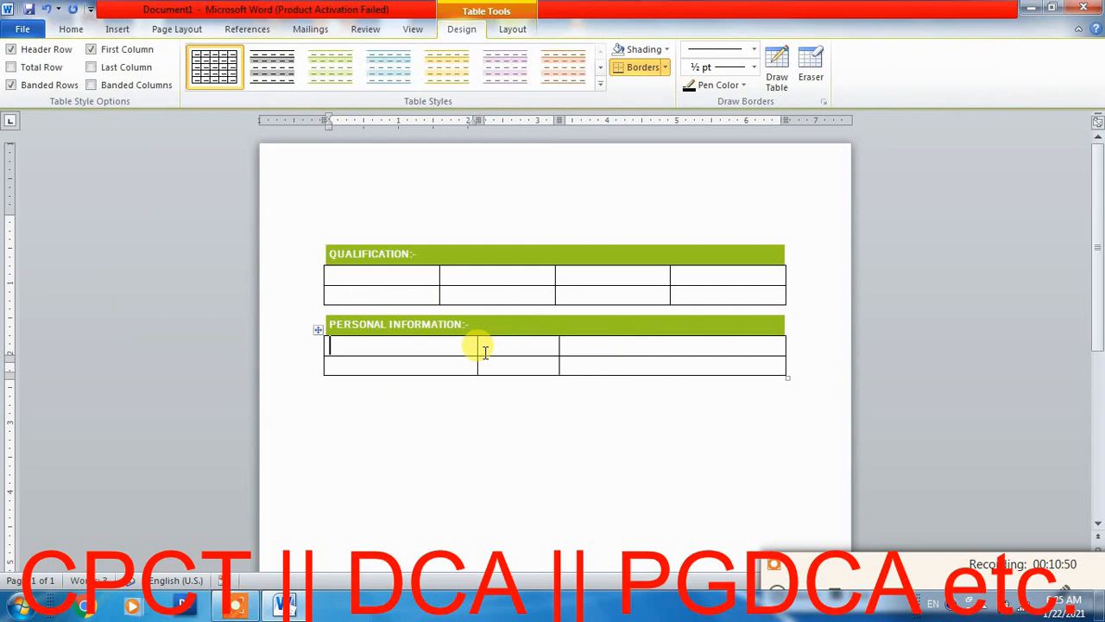
{"action": "left_click_drag", "start_coordinate": [476, 350], "coordinate": [548, 346]}
Step: Label the two rows of the personal information table "Name" and "Father's Name" in the first column
{"action": "type", "text": "S"}
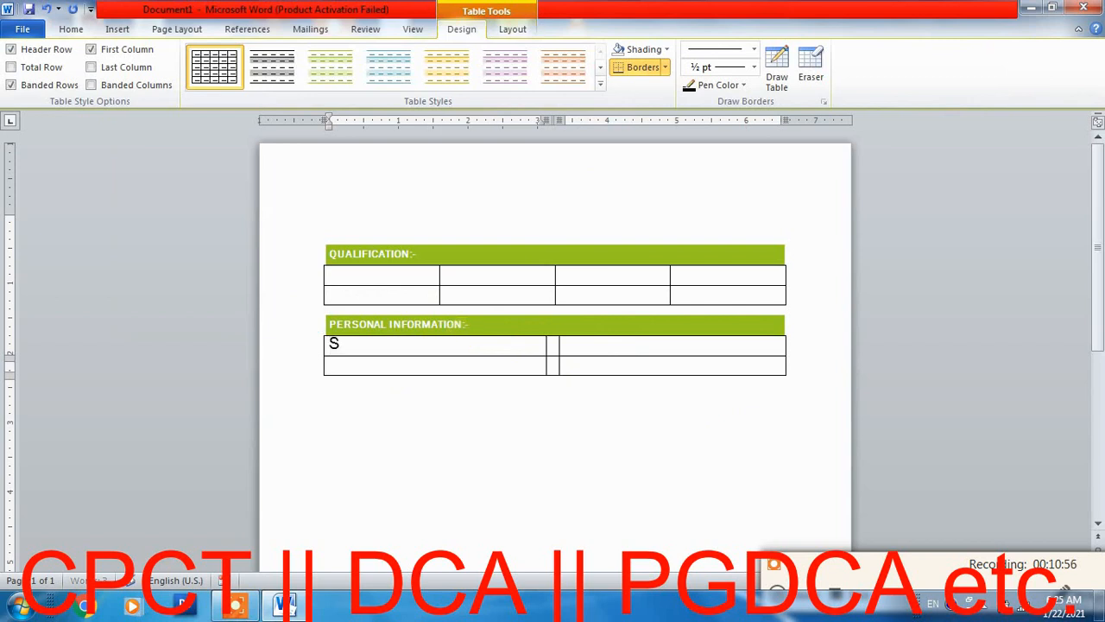
{"action": "key", "text": "BackSpace"}
{"action": "type", "text": "Name"}
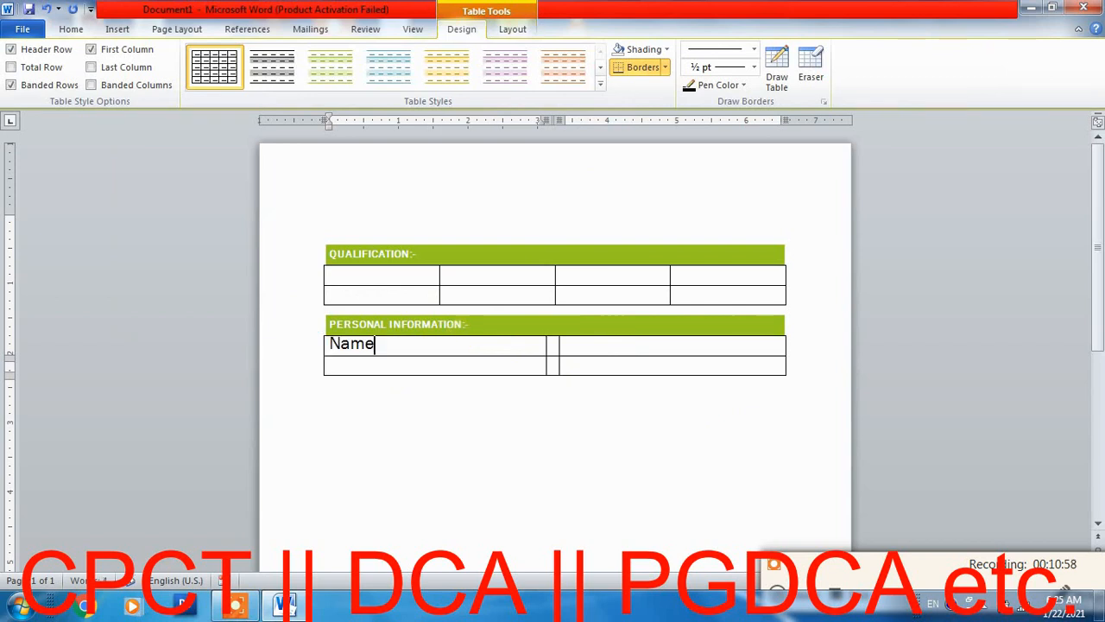
{"action": "key", "text": "Down"}
{"action": "type", "text": "F"}
{"action": "type", "text": "atehr"}
{"action": "key", "text": "BackSpace"}
{"action": "key", "text": "BackSpace"}
{"action": "key", "text": "BackSpace"}
{"action": "type", "text": "her's Name"}
Step: Add two empty rows at the end of the personal information table
{"action": "key", "text": "Tab"}
{"action": "key", "text": "Tab"}
{"action": "key", "text": "Tab"}
{"action": "key", "text": "Tab"}
{"action": "key", "text": "Tab"}
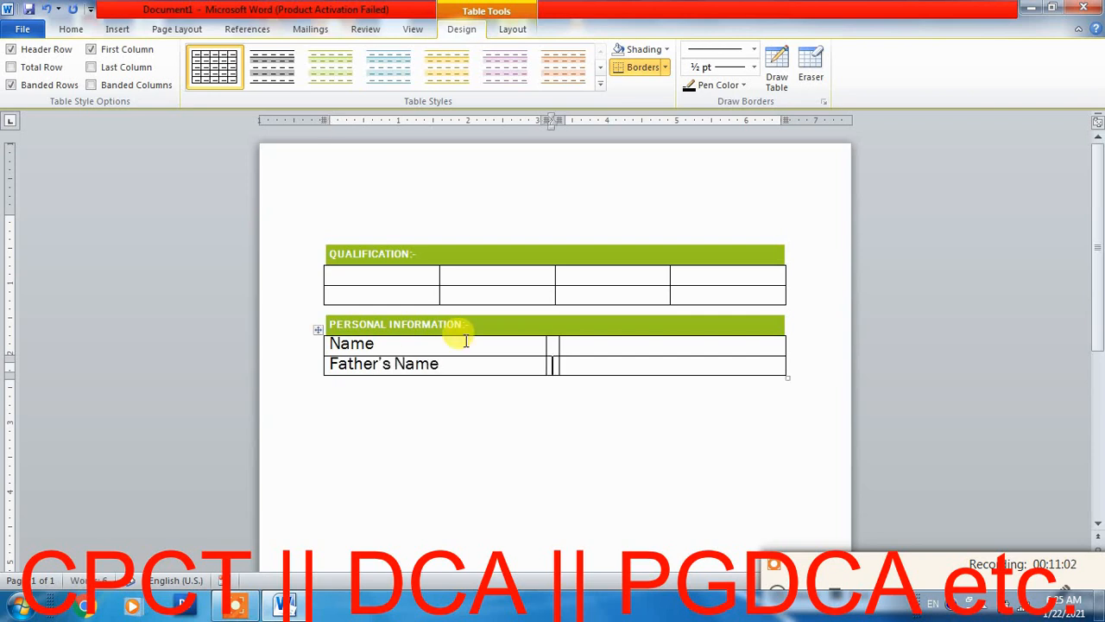
{"action": "key", "text": "Tab"}
{"action": "key", "text": "Tab"}
{"action": "key", "text": "Tab"}
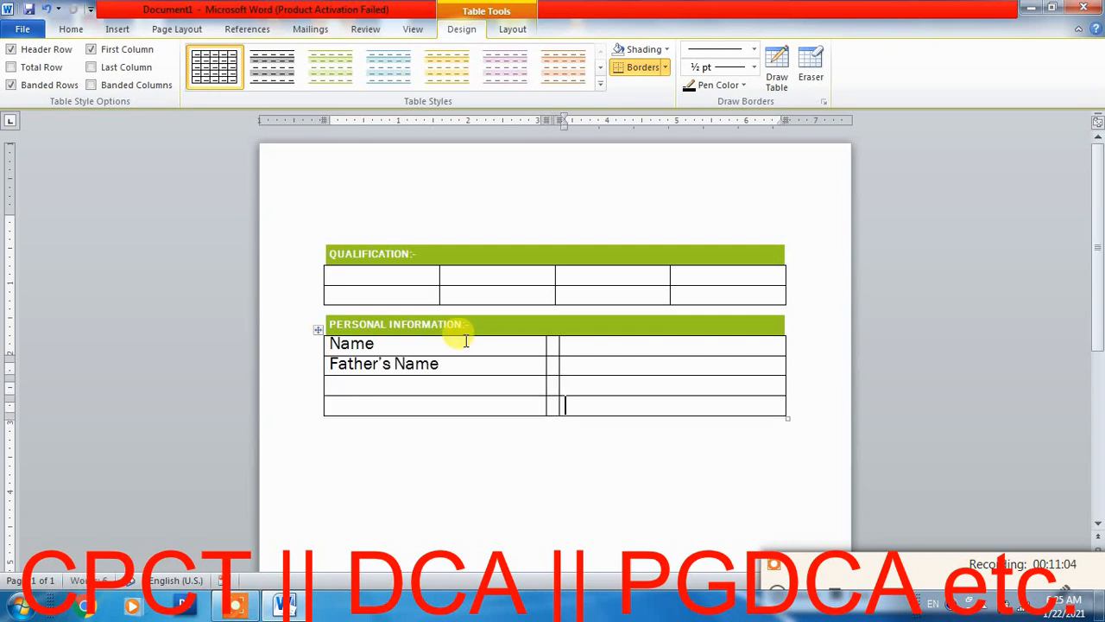
Step: Label the third and fourth rows of the personal information table "Gender" and "DOB" in the first column
{"action": "key", "text": "shift+Tab"}
{"action": "key", "text": "shift+Tab"}
{"action": "type", "text": "Ge"}
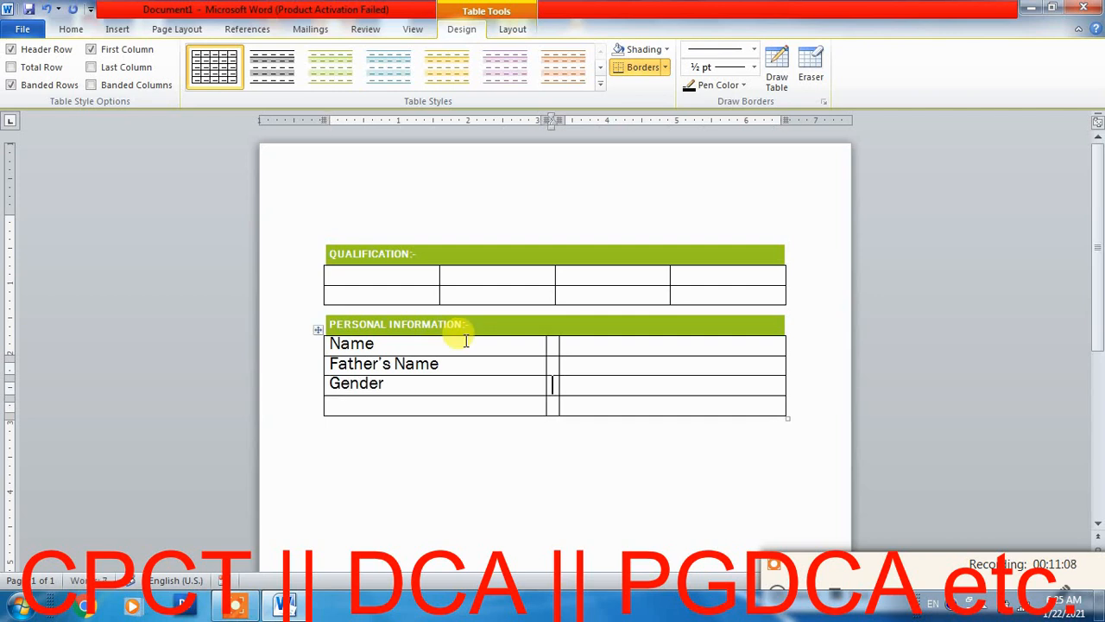
{"action": "key", "text": "Down"}
{"action": "type", "text": "M"}
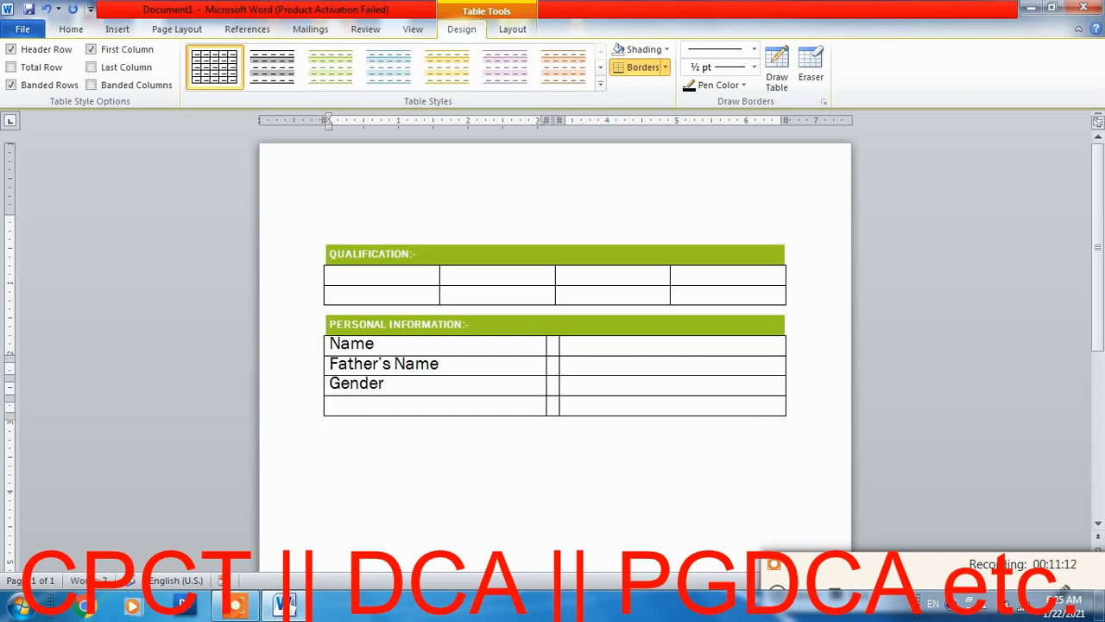
{"action": "type", "text": "DOB"}
Step: Fill in the person's name and the father's name in the third column of their rows
{"action": "left_click", "coordinate": [609, 346]}
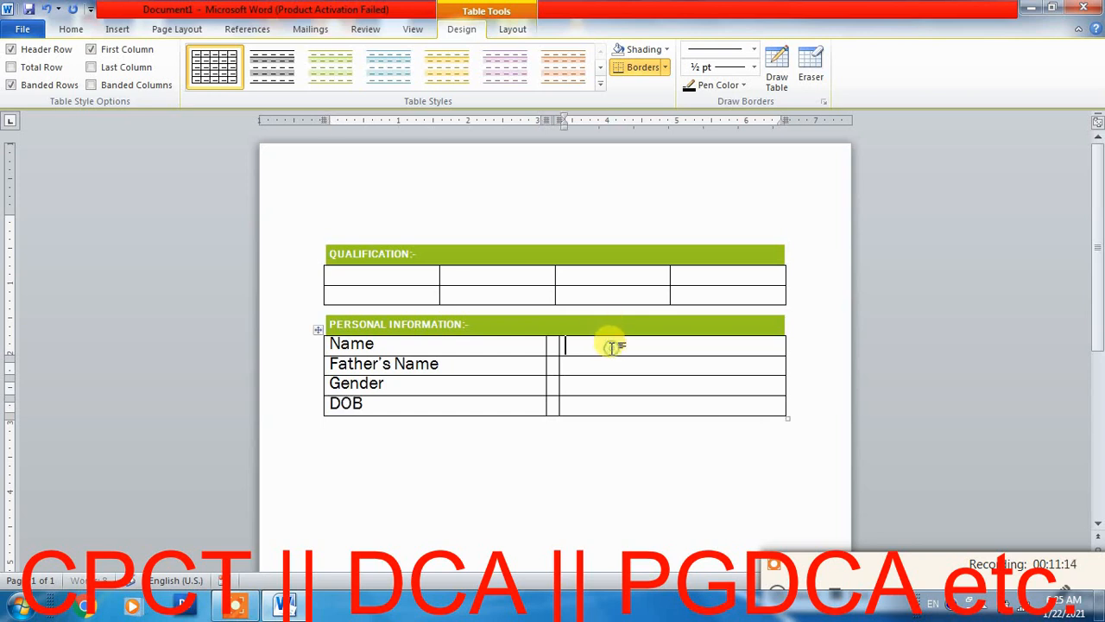
{"action": "type", "text": "XYXZ"}
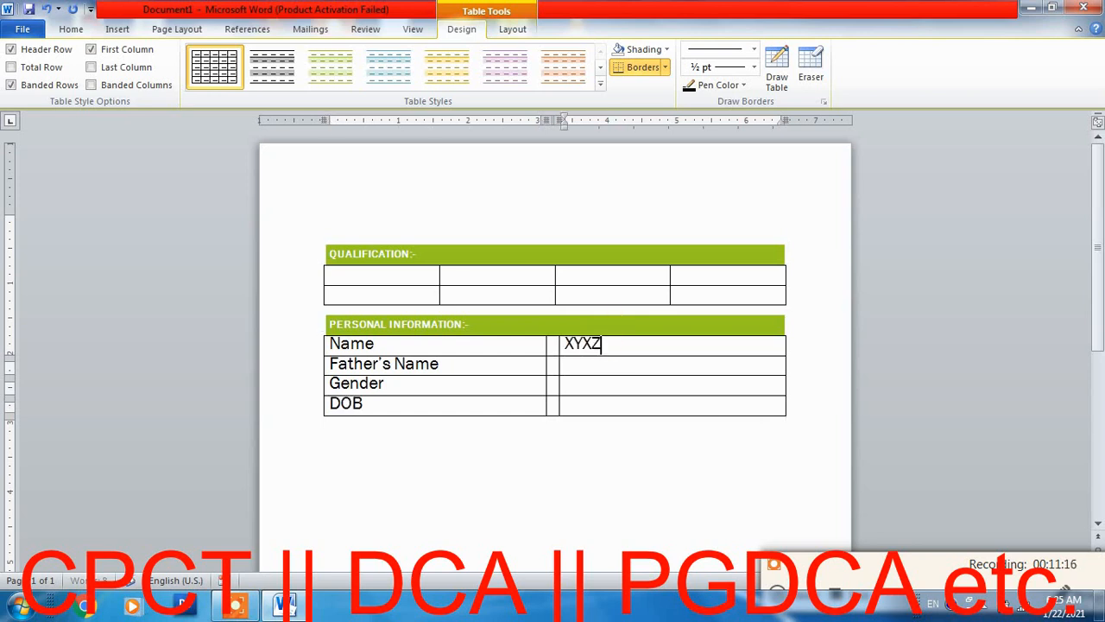
{"action": "type", "text": "Z"}
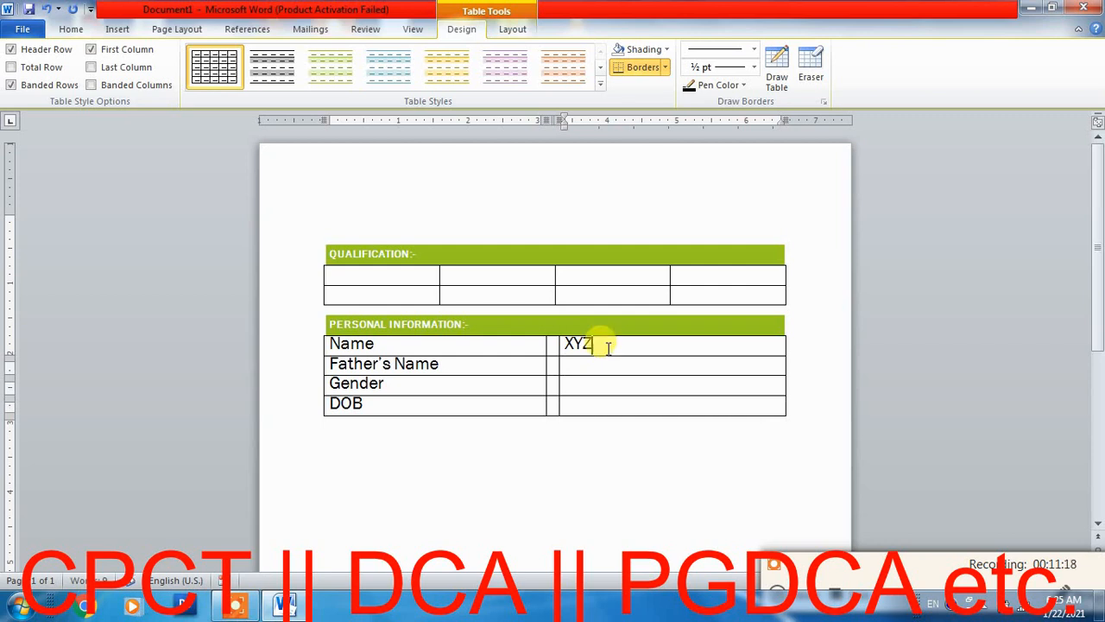
{"action": "key", "text": "Tab"}
{"action": "key", "text": "Tab"}
{"action": "key", "text": "Tab"}
{"action": "type", "text": "Mr. ABC"}
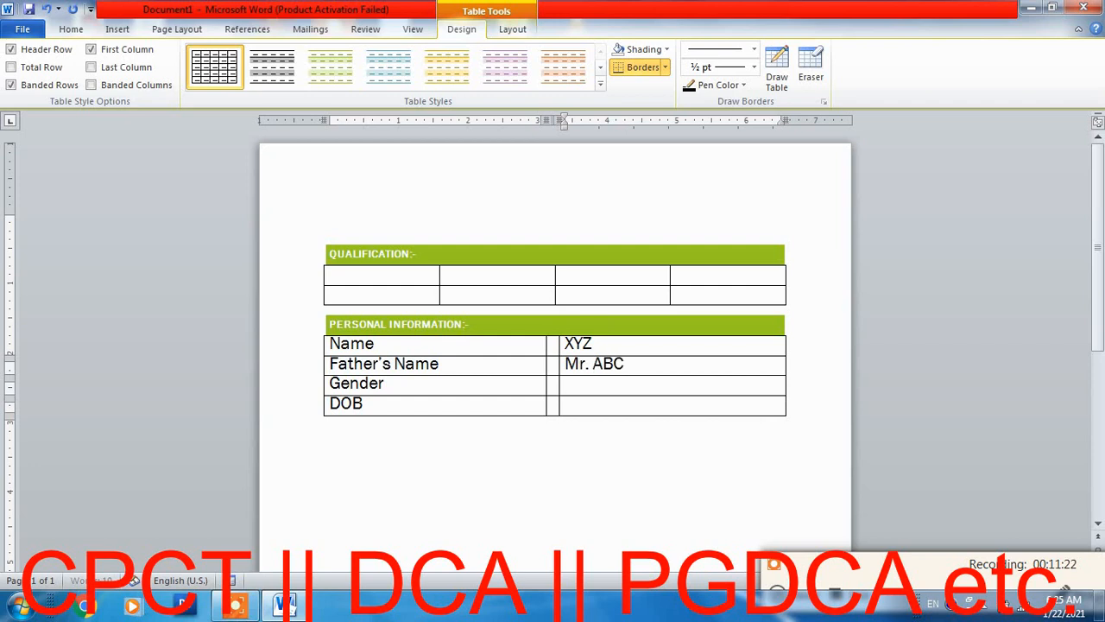
Step: Enter "Male" for the gender and fill in the date of birth in the table's third column
{"action": "key", "text": "Tab"}
{"action": "key", "text": "Tab"}
{"action": "key", "text": "Tab"}
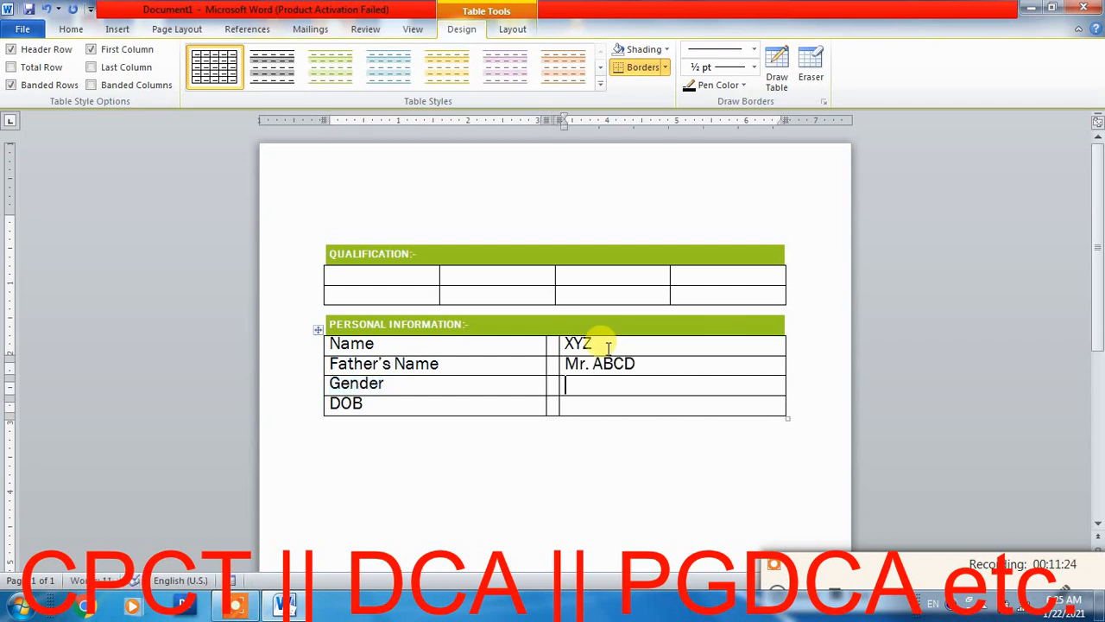
{"action": "type", "text": "Male"}
{"action": "key", "text": "Tab"}
{"action": "key", "text": "Tab"}
{"action": "key", "text": "Tab"}
{"action": "type", "text": "12-12-"}
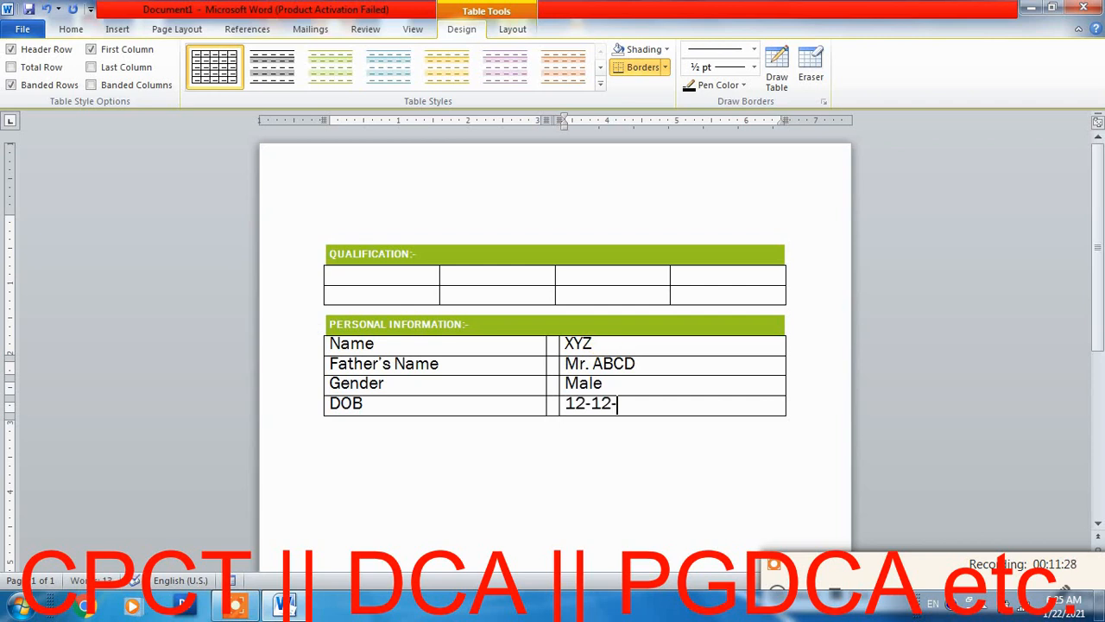
{"action": "type", "text": "1999"}
Step: Remove all borders from the personal information table
{"action": "left_click", "coordinate": [317, 331]}
{"action": "left_click", "coordinate": [71, 29]}
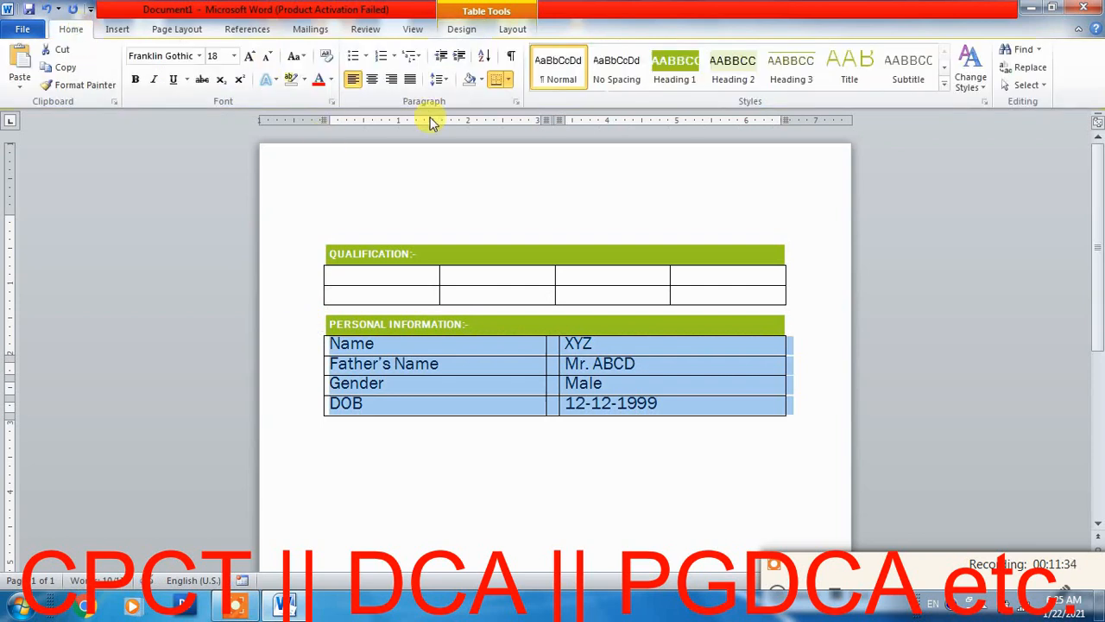
{"action": "left_click", "coordinate": [507, 80]}
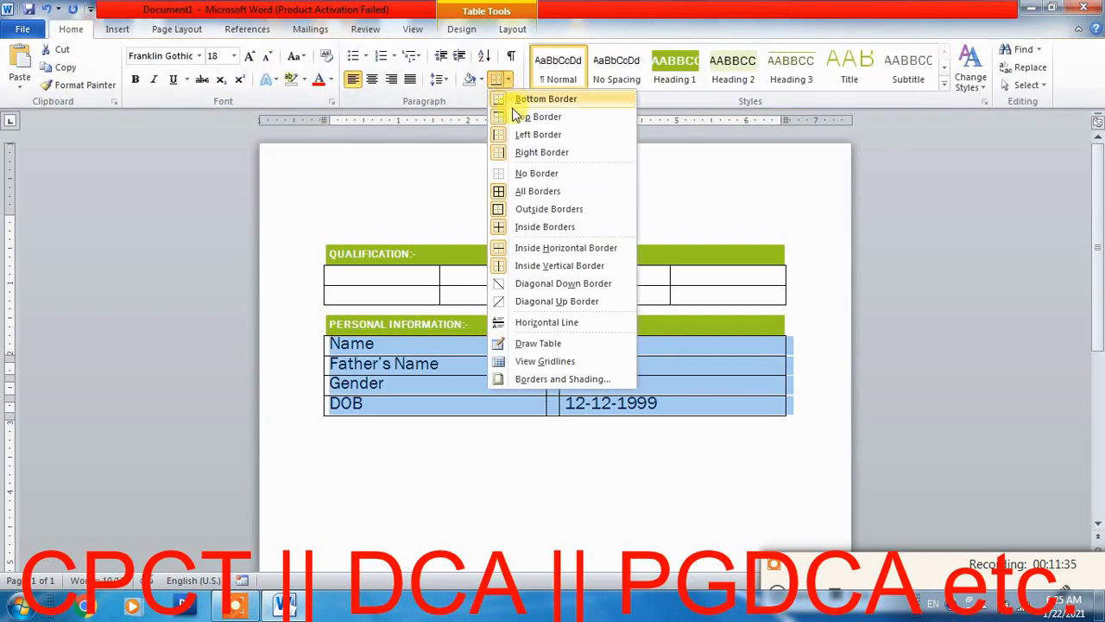
{"action": "left_click", "coordinate": [523, 179]}
{"action": "left_click", "coordinate": [562, 445]}
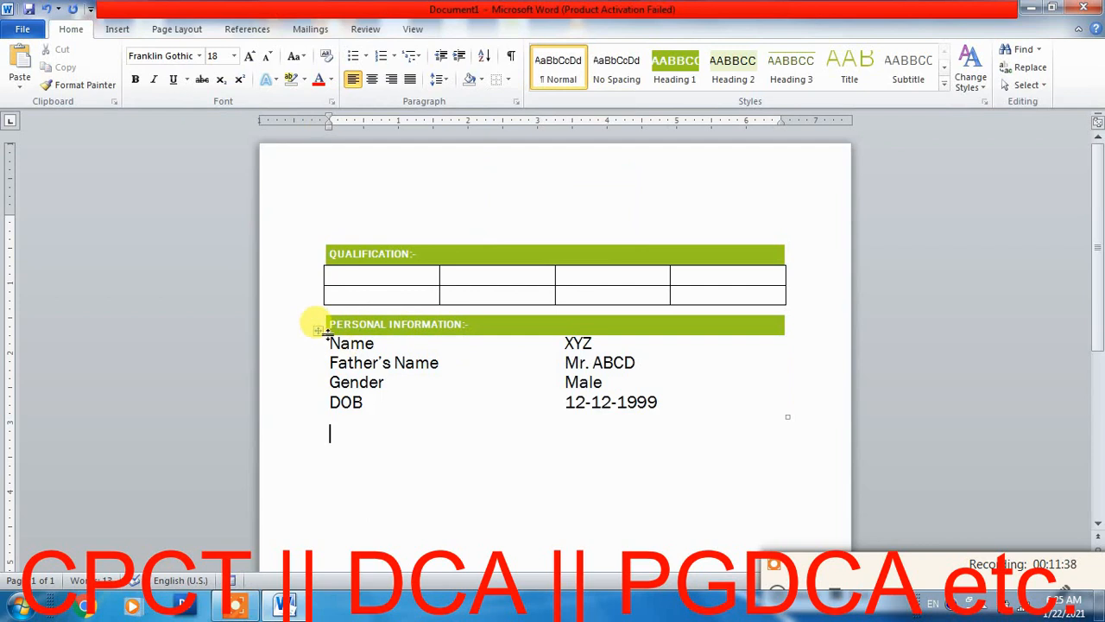
Step: Stretch the personal information table downward to make its rows taller, keeping it below its heading
{"action": "left_click_drag", "start_coordinate": [317, 331], "coordinate": [322, 346]}
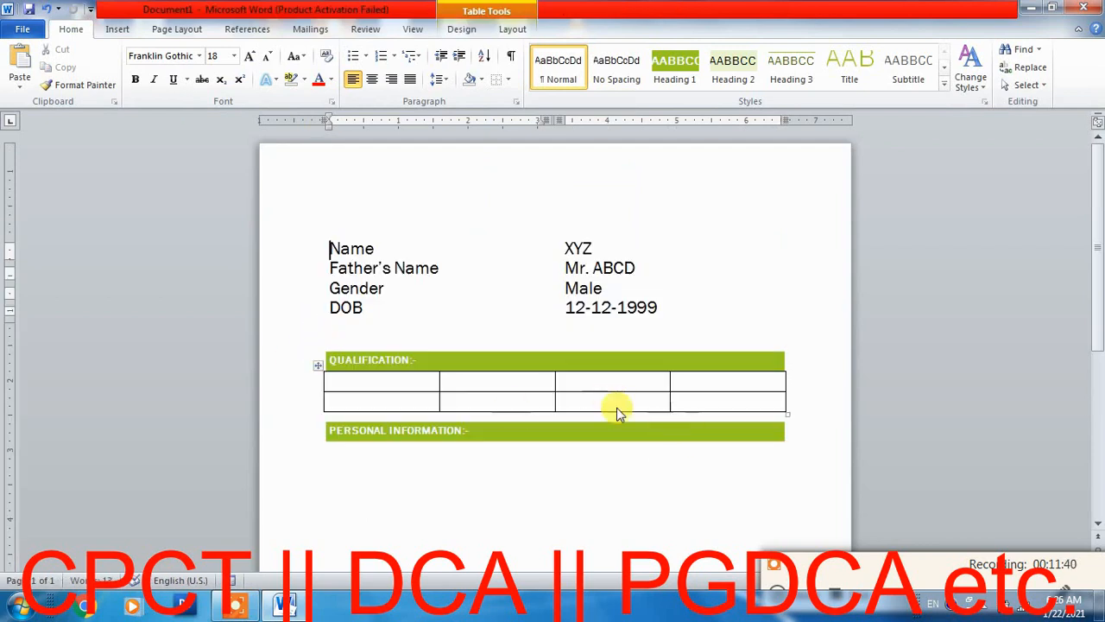
{"action": "key", "text": "ctrl+z"}
{"action": "left_click_drag", "start_coordinate": [790, 420], "coordinate": [792, 458]}
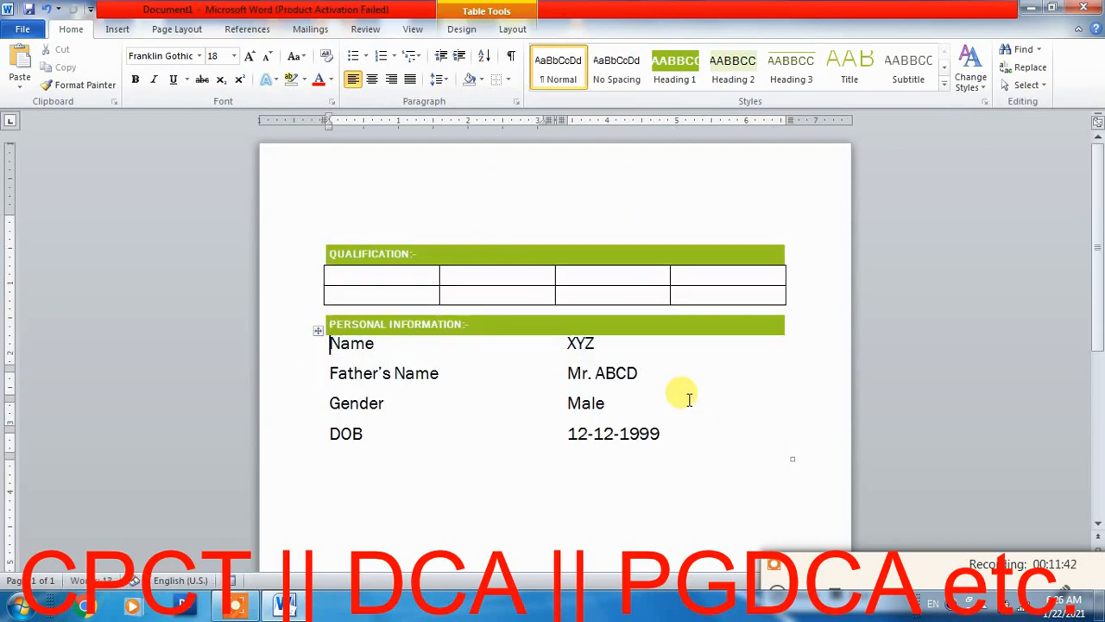
{"action": "left_click", "coordinate": [688, 398]}
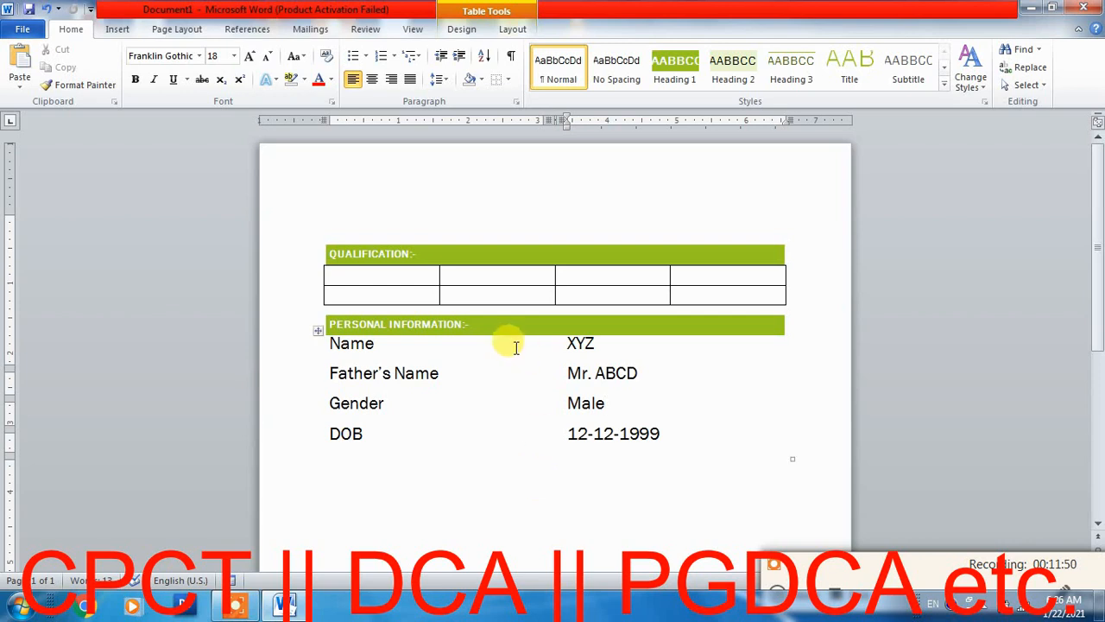
{"action": "left_click", "coordinate": [117, 30]}
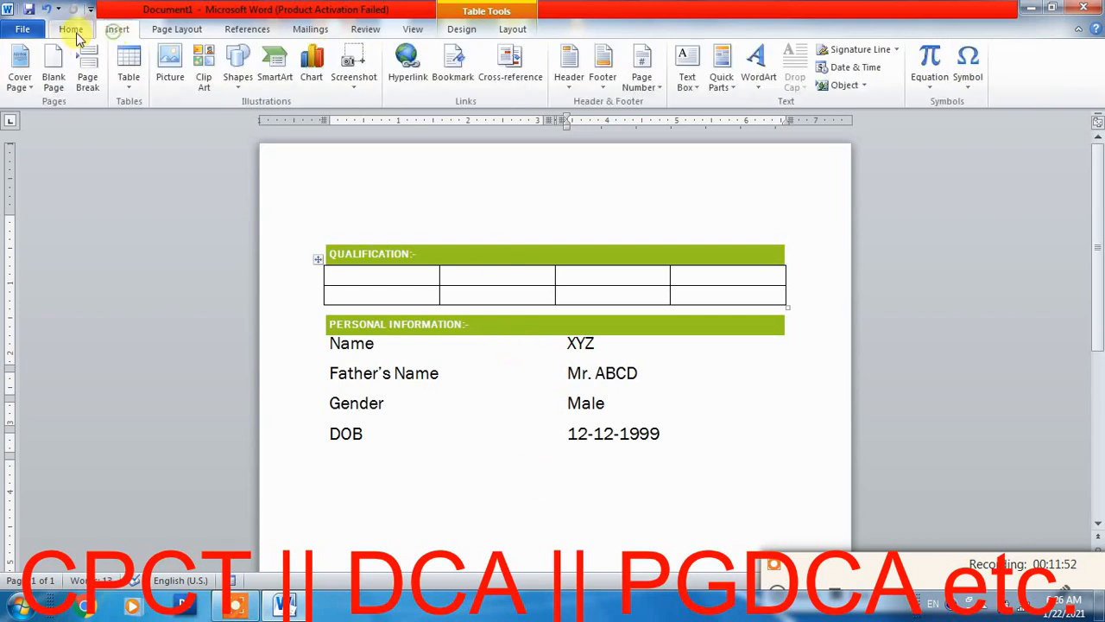
{"action": "left_click", "coordinate": [71, 30]}
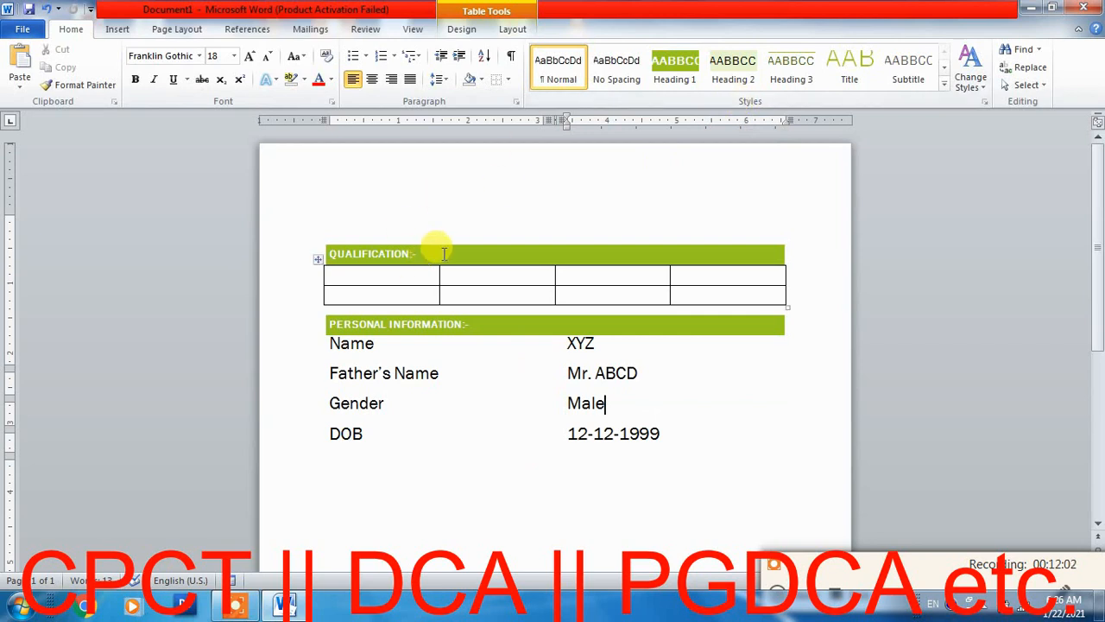
{"action": "left_click_drag", "start_coordinate": [427, 253], "coordinate": [335, 256]}
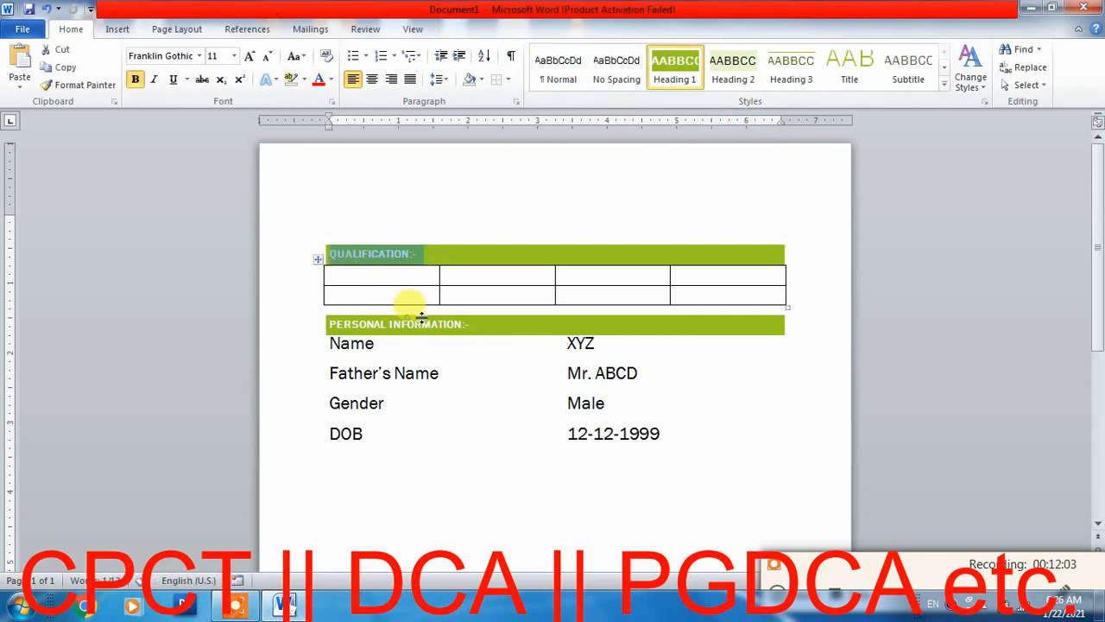
{"action": "left_click", "coordinate": [374, 255]}
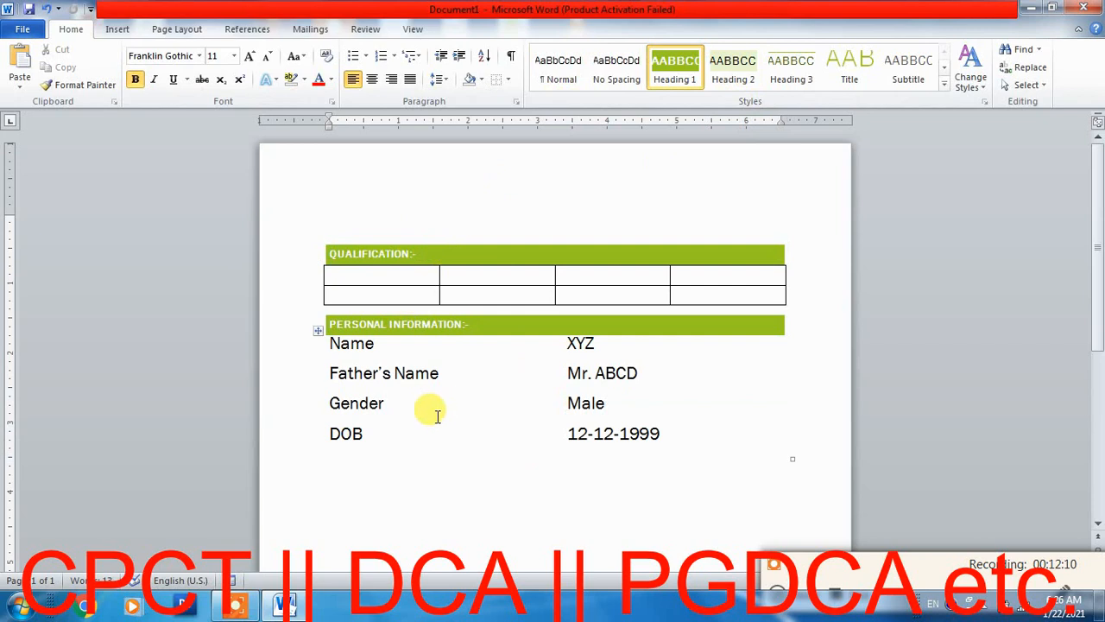
Step: Apply All Borders to the entire personal information table
{"action": "left_click", "coordinate": [319, 332]}
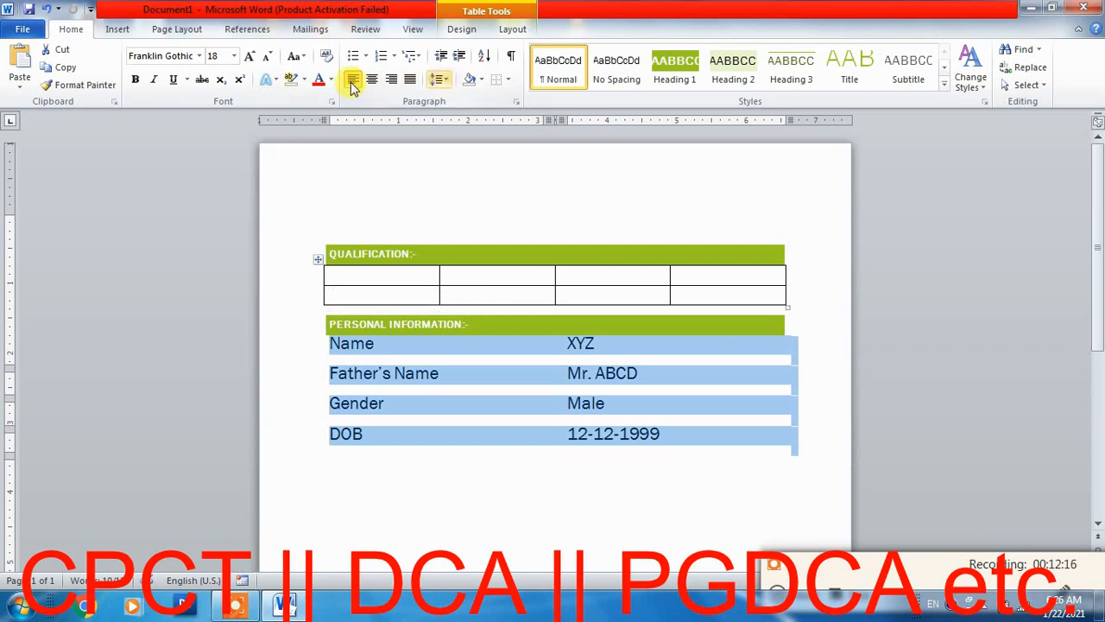
{"action": "left_click", "coordinate": [509, 80]}
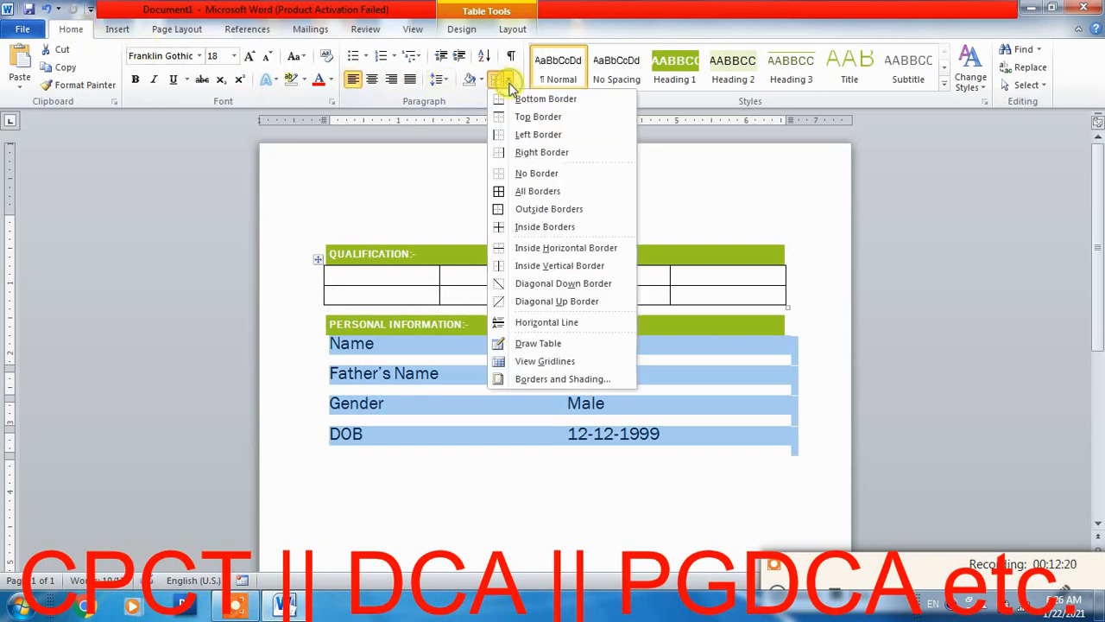
{"action": "left_click", "coordinate": [534, 191]}
{"action": "left_click", "coordinate": [655, 412]}
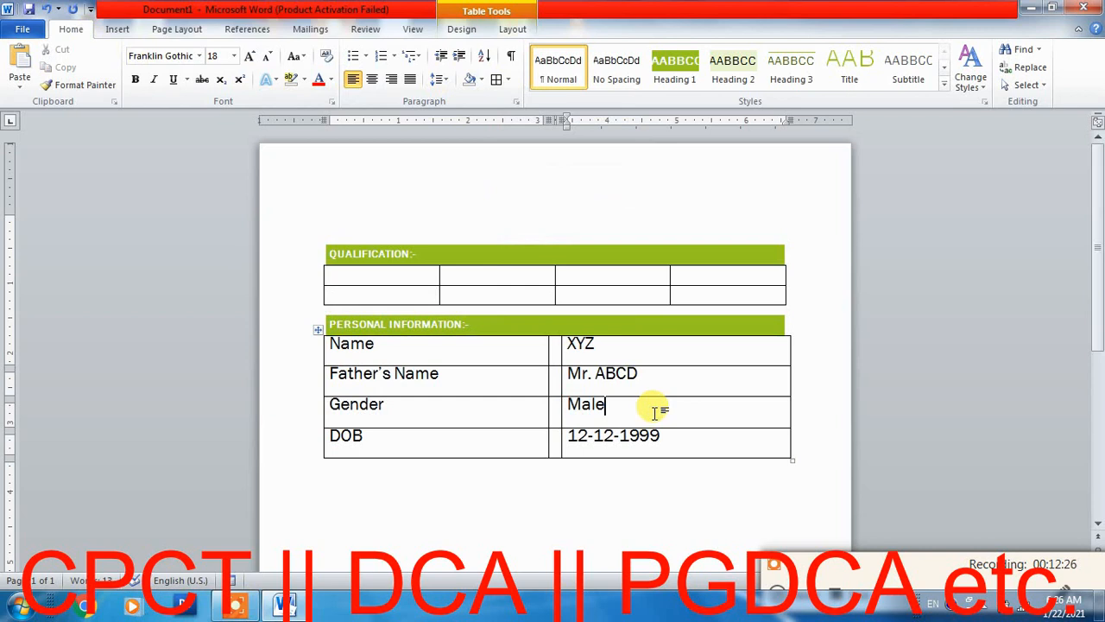
Step: Remove every border from the personal information table with No Border
{"action": "left_click", "coordinate": [318, 329]}
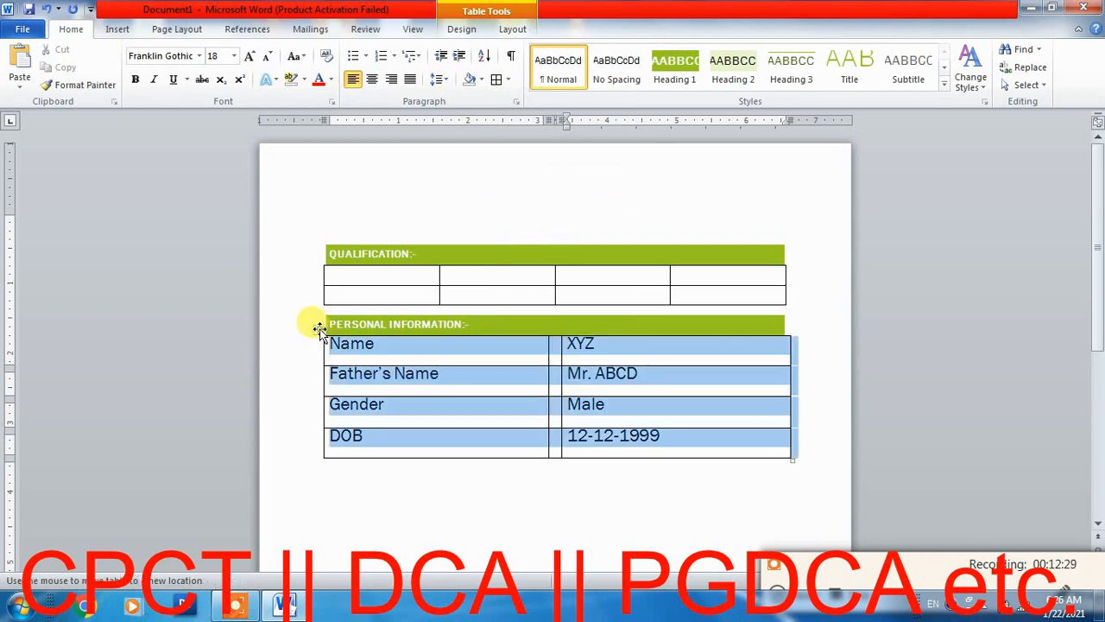
{"action": "left_click", "coordinate": [507, 80]}
{"action": "left_click", "coordinate": [532, 173]}
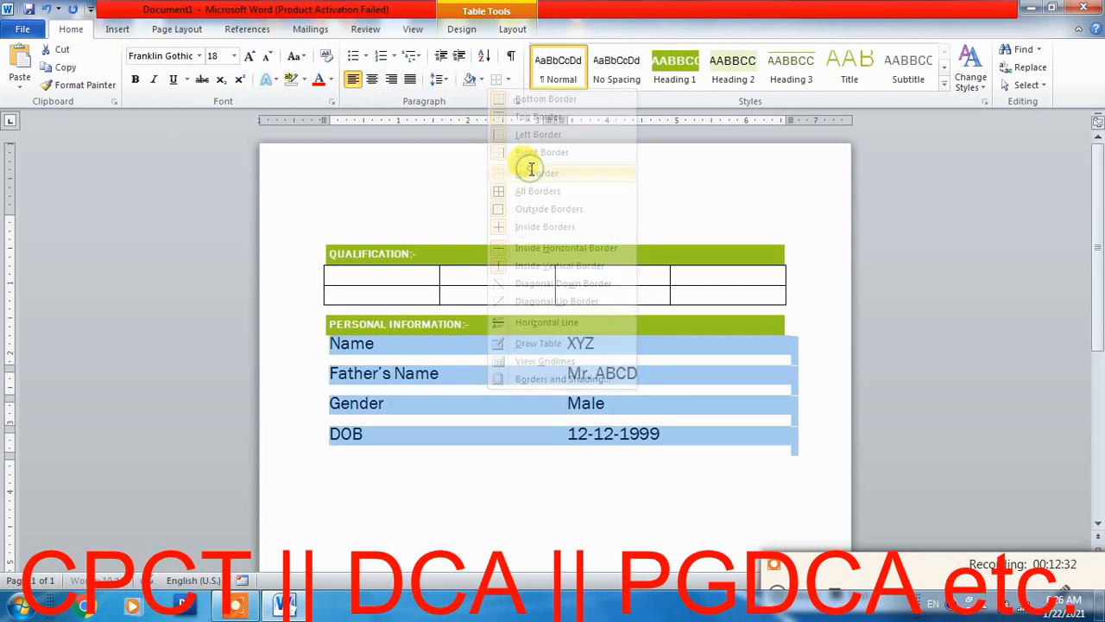
{"action": "left_click", "coordinate": [650, 416]}
Step: Try Outside Borders on only the cell holding the father's name value, and undo it
{"action": "key", "text": "Up"}
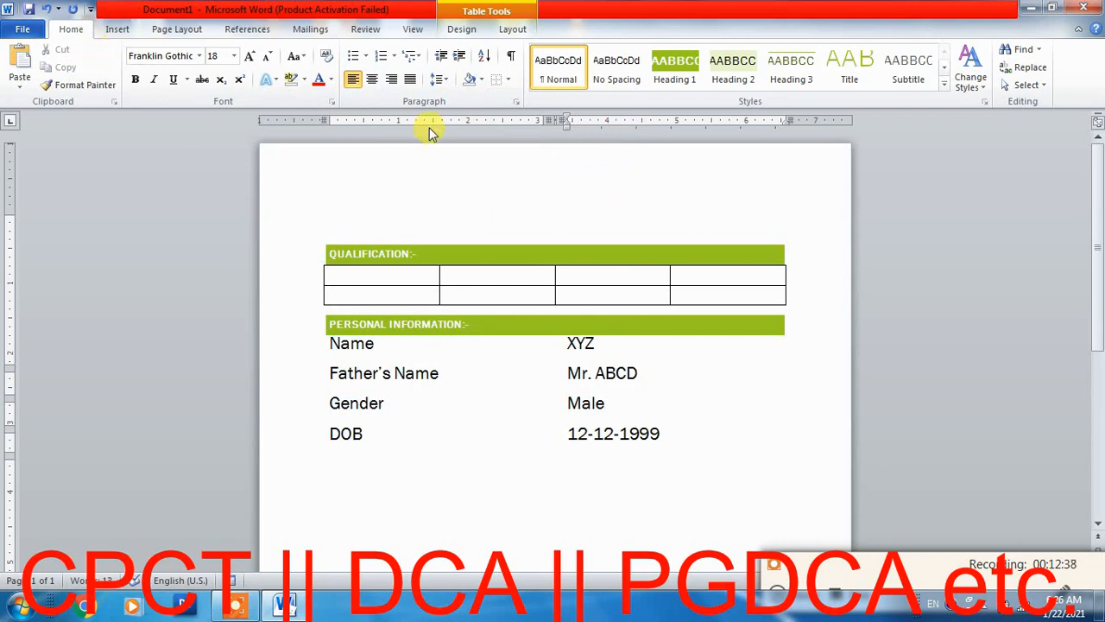
{"action": "left_click", "coordinate": [507, 80]}
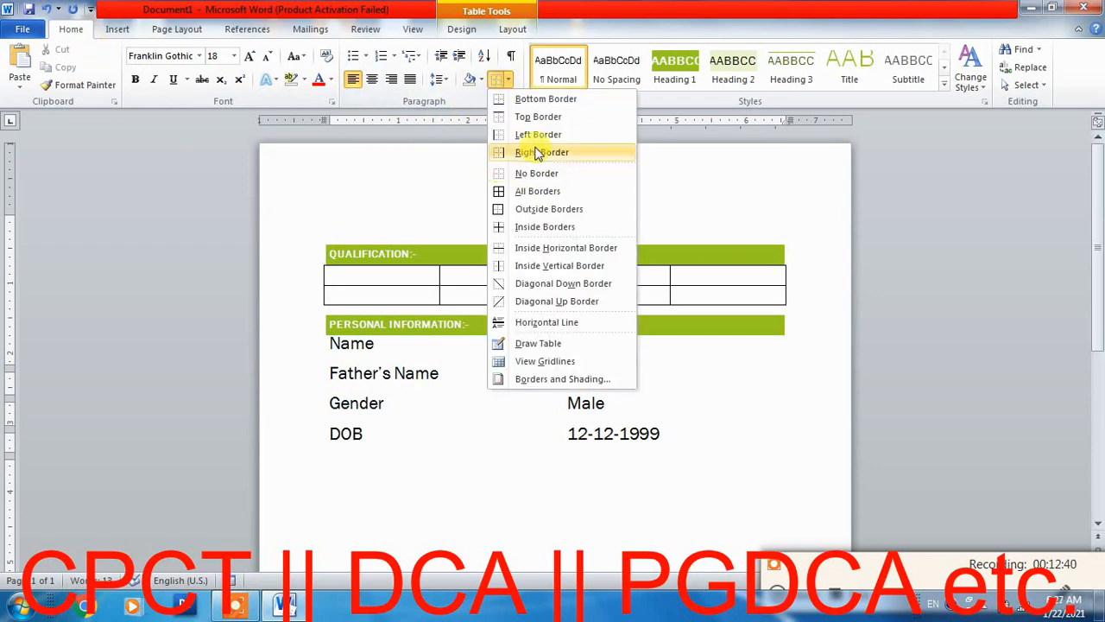
{"action": "left_click", "coordinate": [539, 210]}
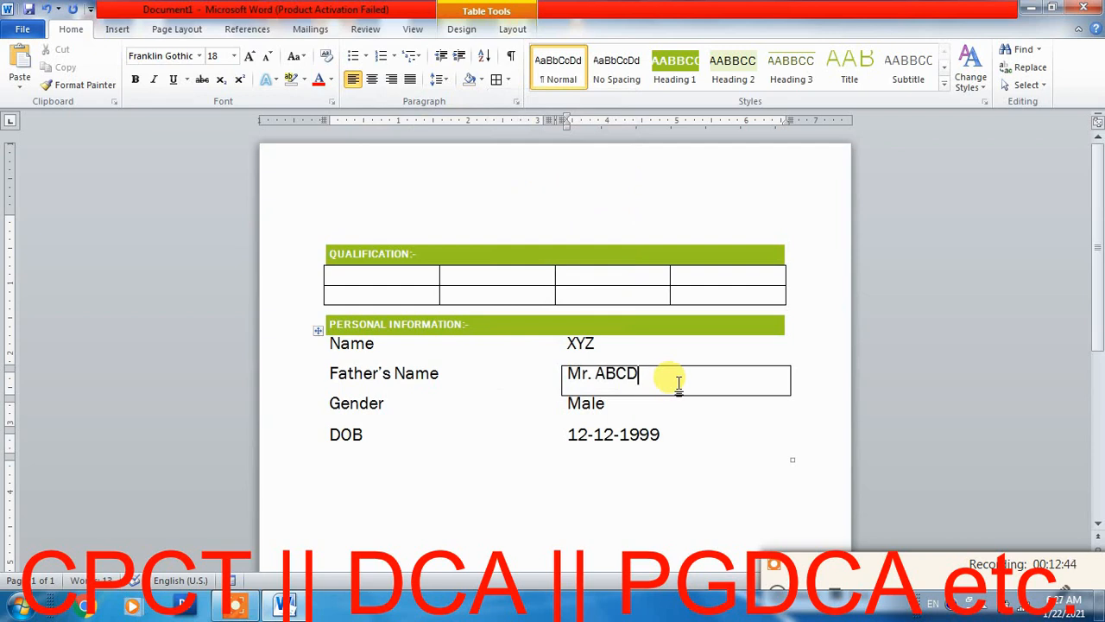
{"action": "left_click", "coordinate": [679, 383]}
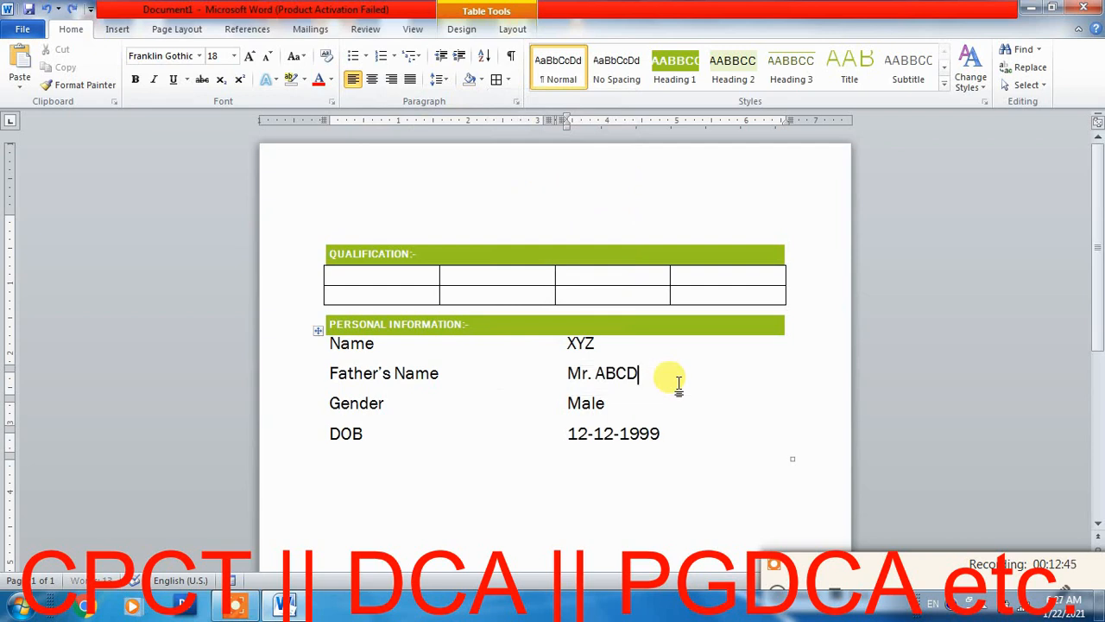
Step: Select the whole personal information table and give it All Borders again
{"action": "left_click", "coordinate": [320, 333]}
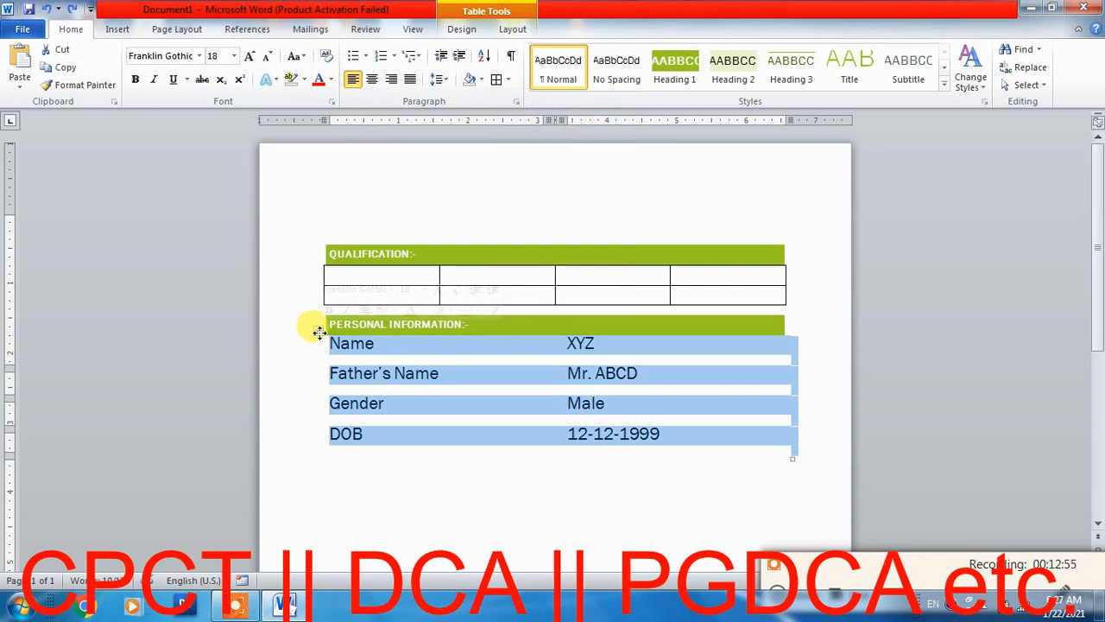
{"action": "left_click", "coordinate": [509, 81]}
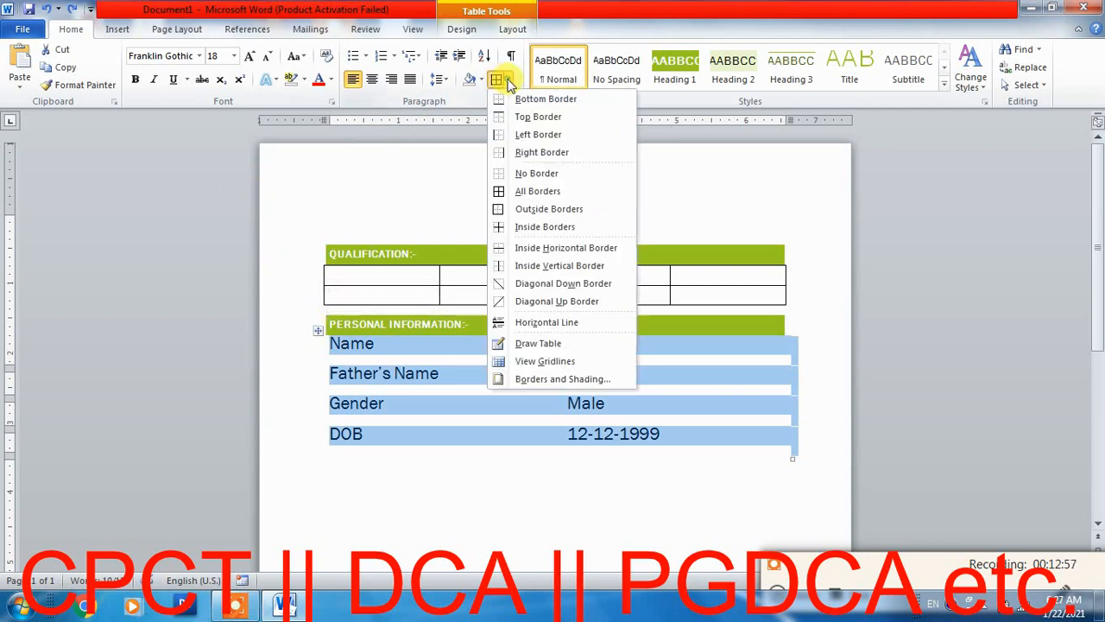
{"action": "left_click", "coordinate": [517, 193]}
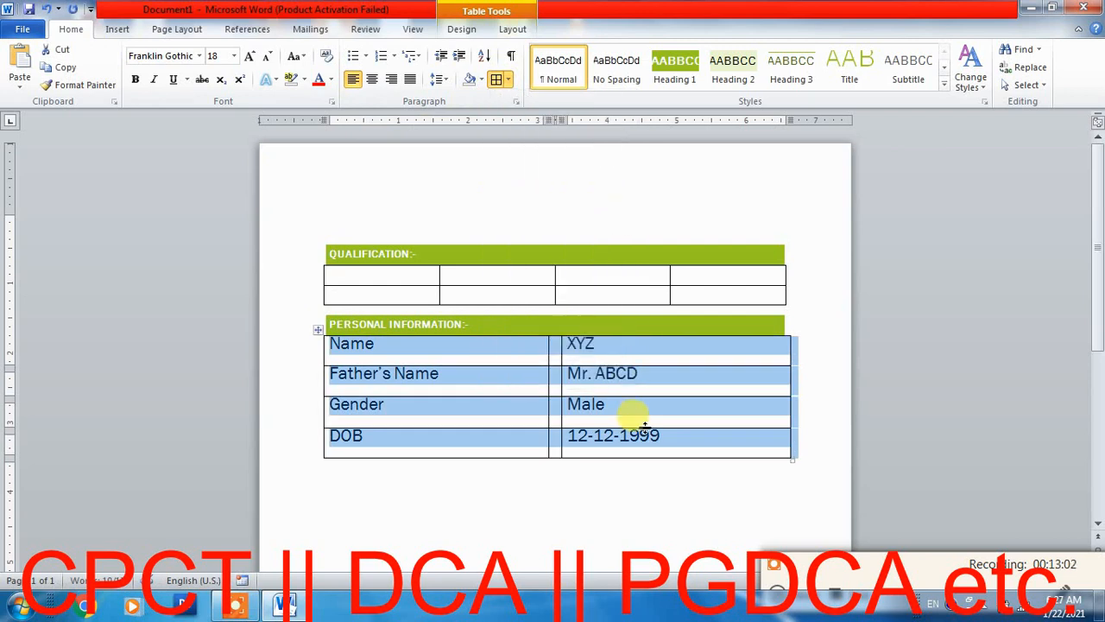
Step: Try switching off the Outside Borders of the personal information table while keeping its inner lines, and undo it
{"action": "left_click", "coordinate": [510, 81]}
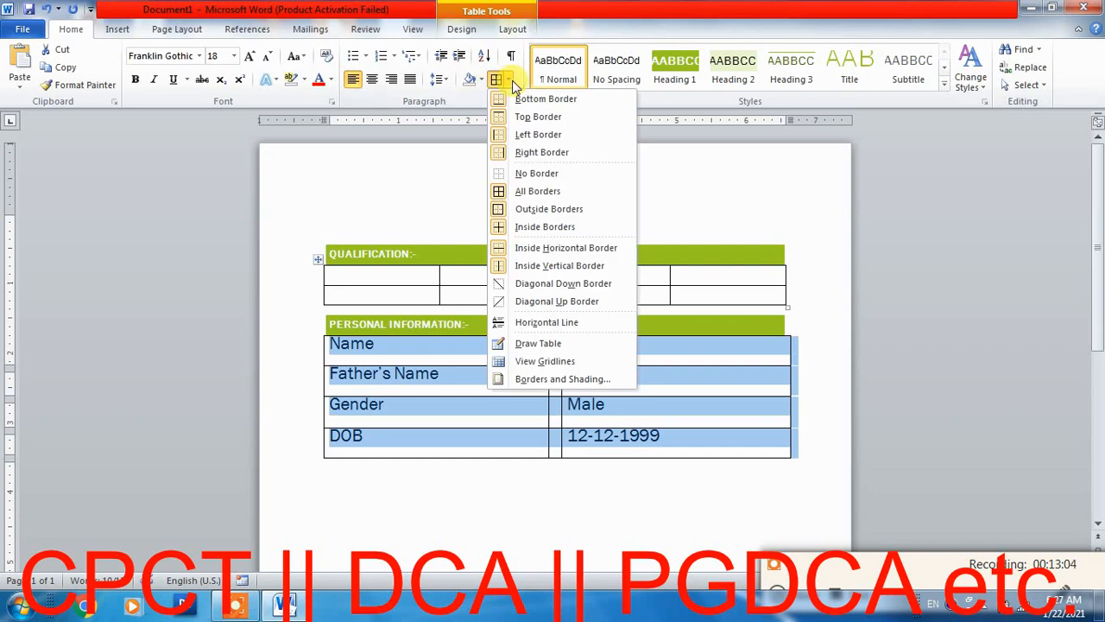
{"action": "left_click", "coordinate": [532, 213]}
{"action": "left_click", "coordinate": [661, 437]}
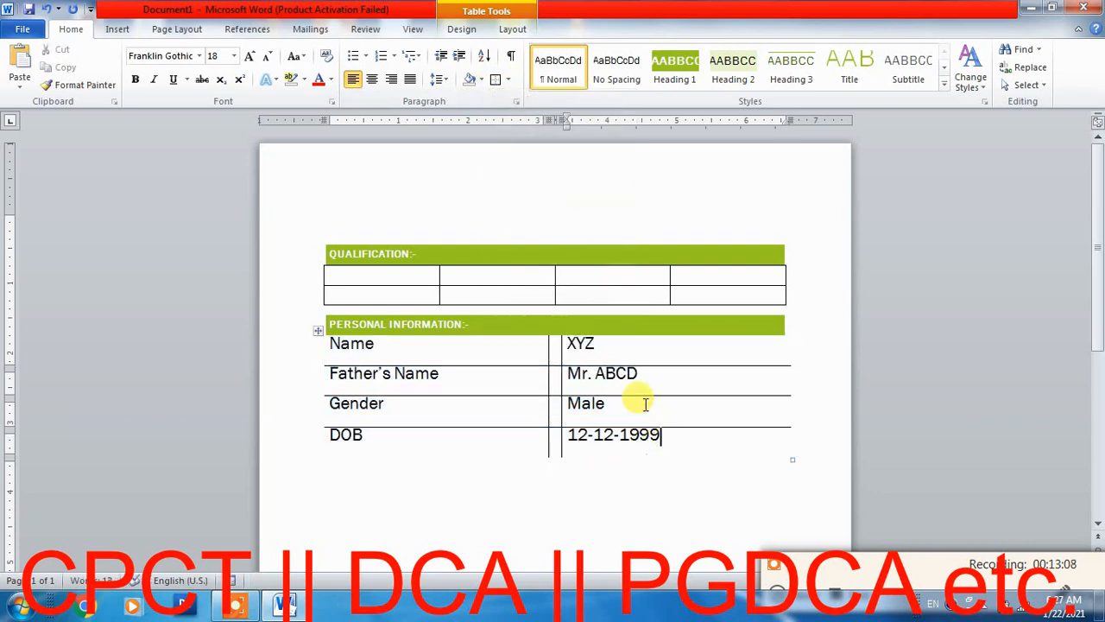
{"action": "key", "text": "ctrl+z"}
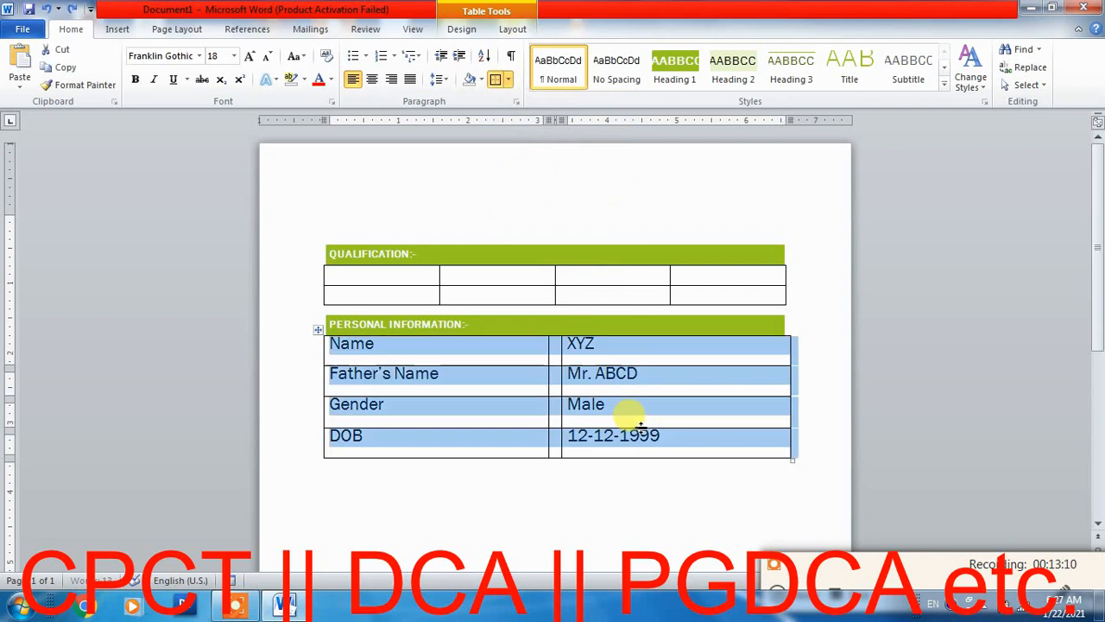
{"action": "left_click", "coordinate": [637, 405]}
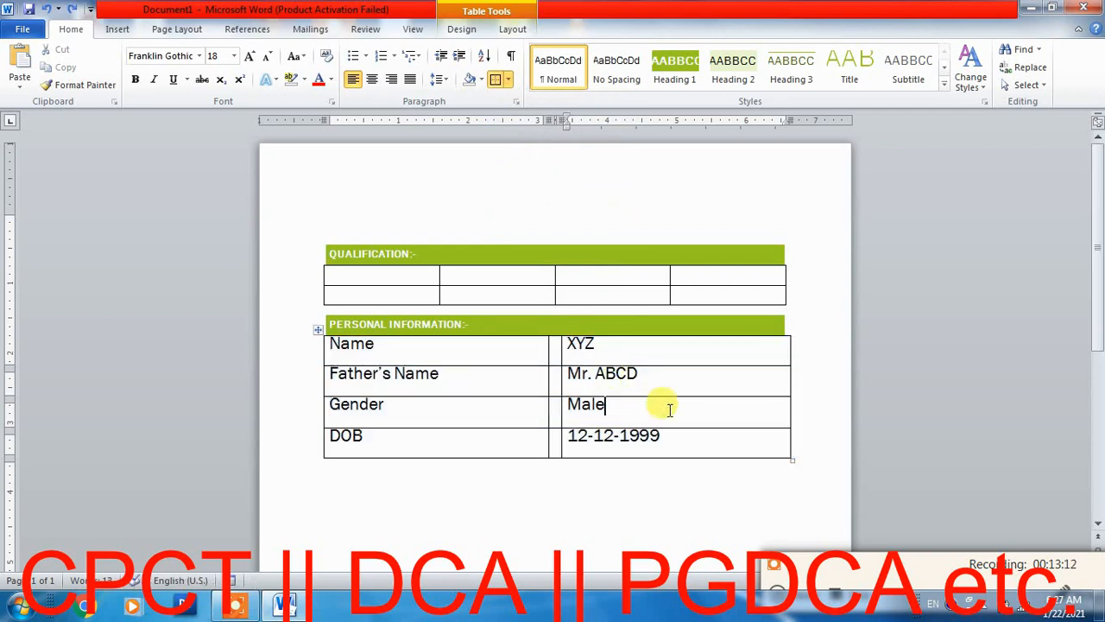
{"action": "left_click", "coordinate": [508, 80]}
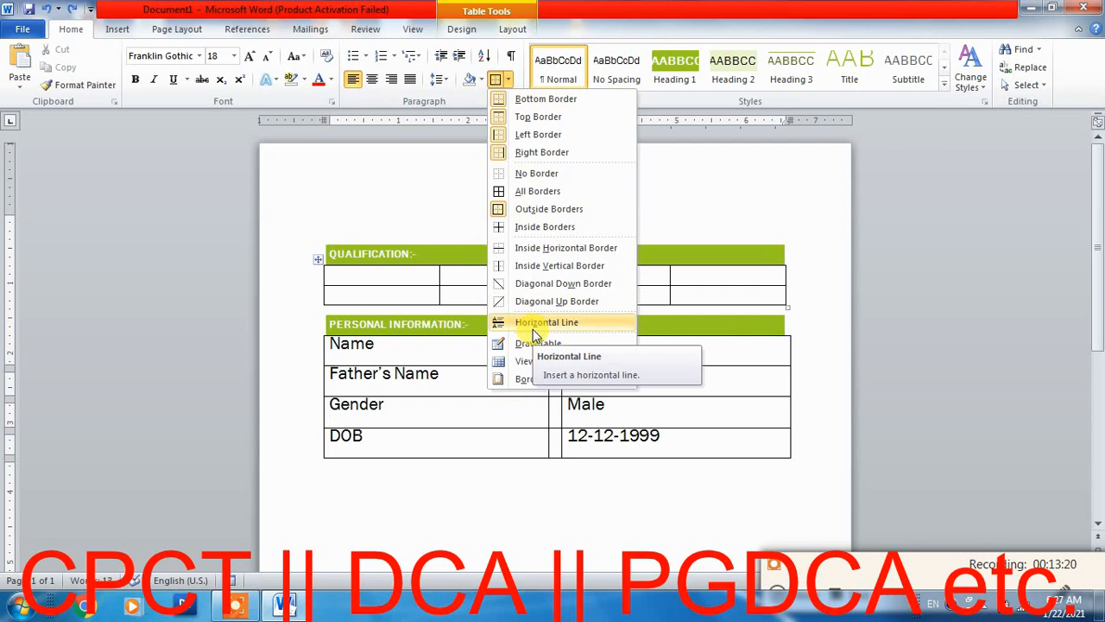
{"action": "left_click", "coordinate": [404, 292]}
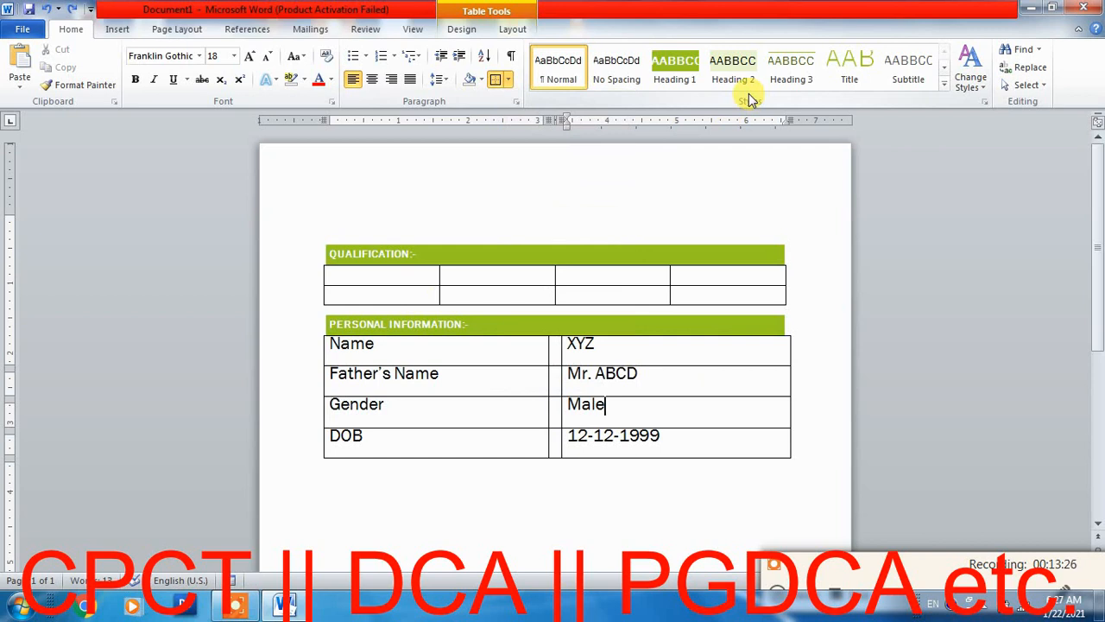
{"action": "left_click", "coordinate": [373, 264]}
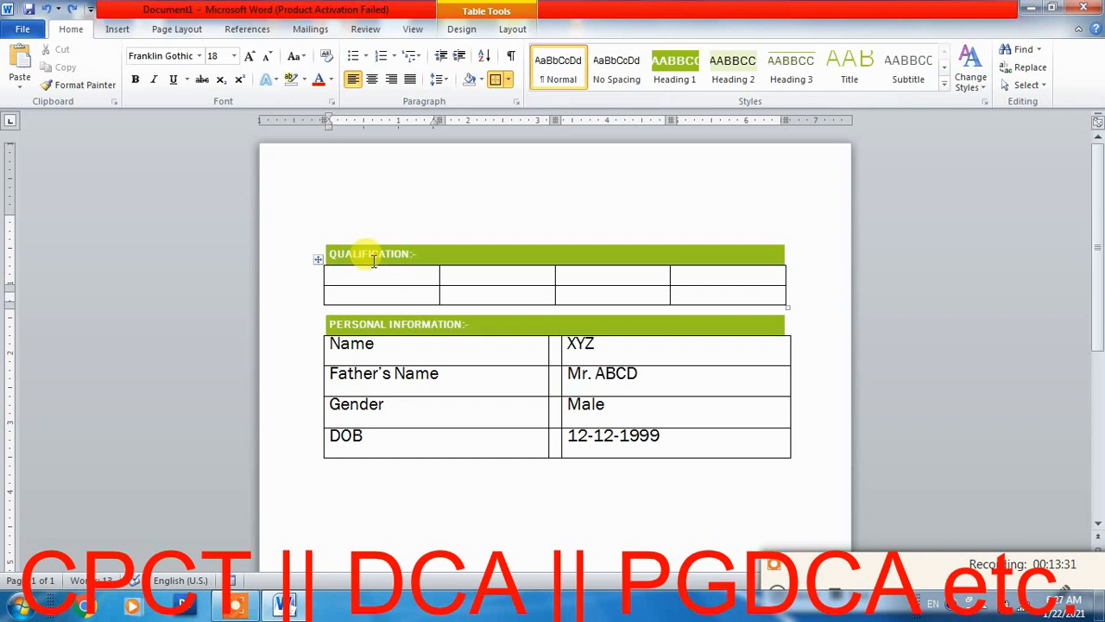
Step: Delete the entire content of the document, including both headings and tables
{"action": "left_click", "coordinate": [373, 261]}
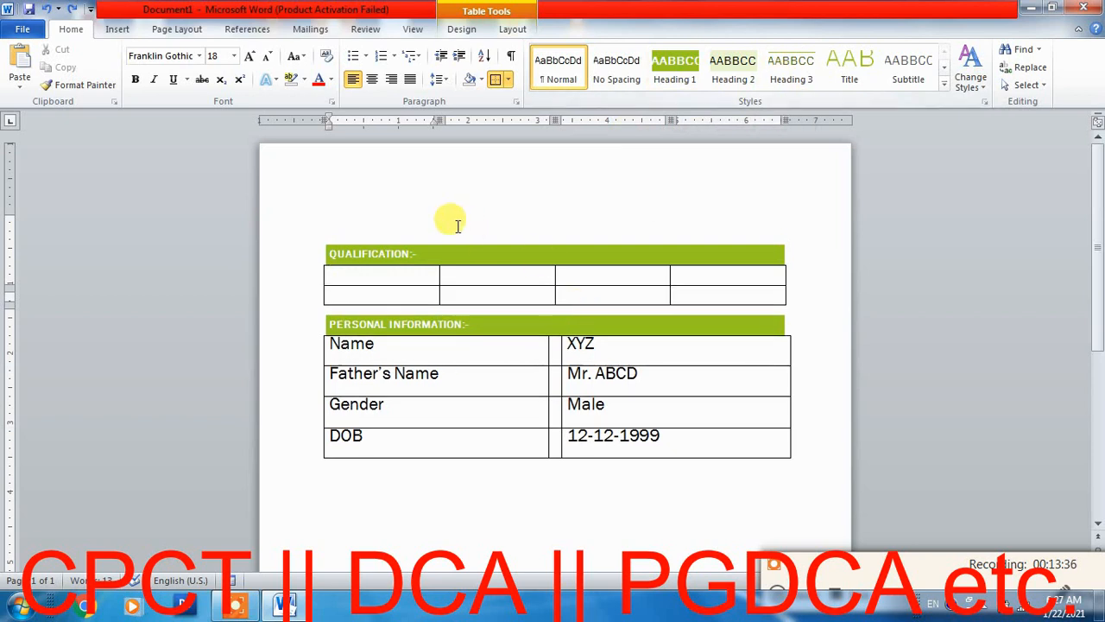
{"action": "key", "text": "ctrl+a"}
{"action": "key", "text": "Delete"}
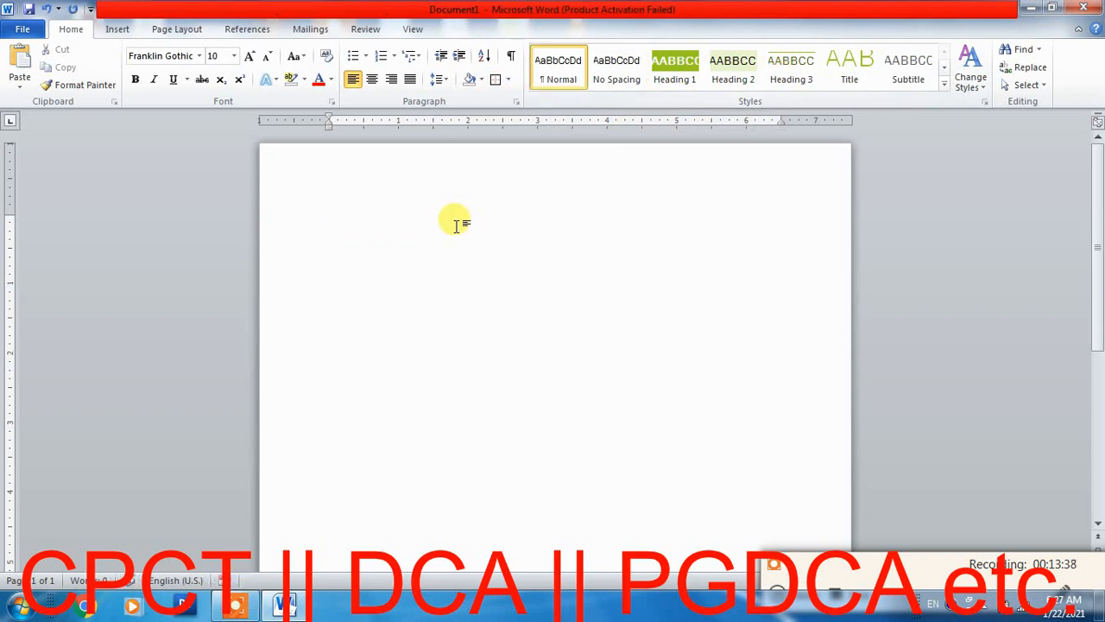
Step: Enter "Computer." at 16 pt on the first line of the empty page
{"action": "left_click", "coordinate": [461, 268]}
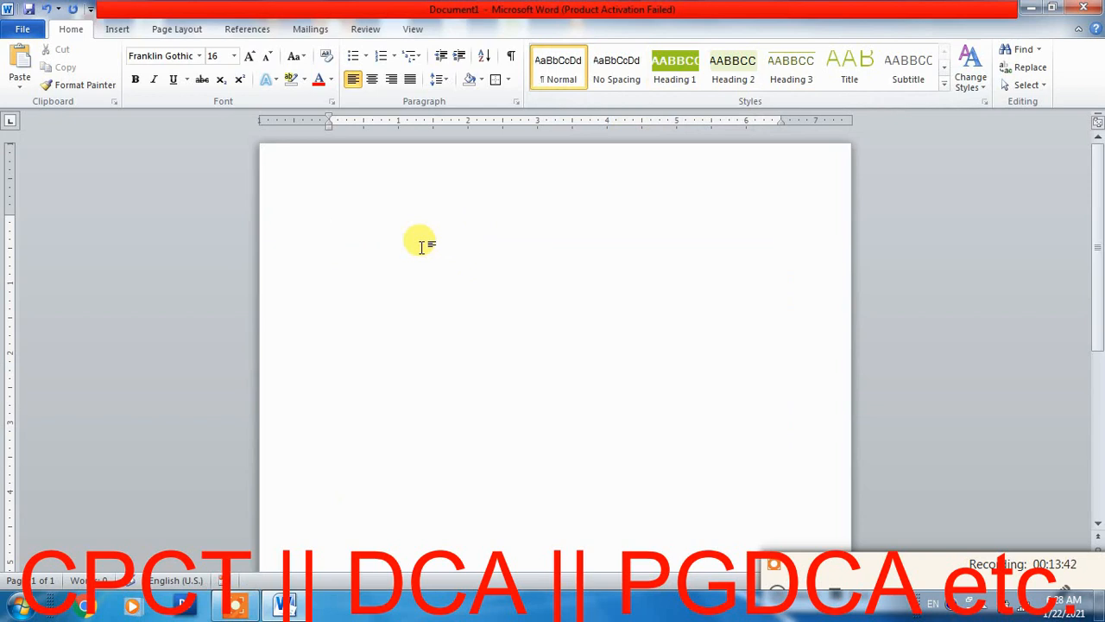
{"action": "type", "text": "Computer"}
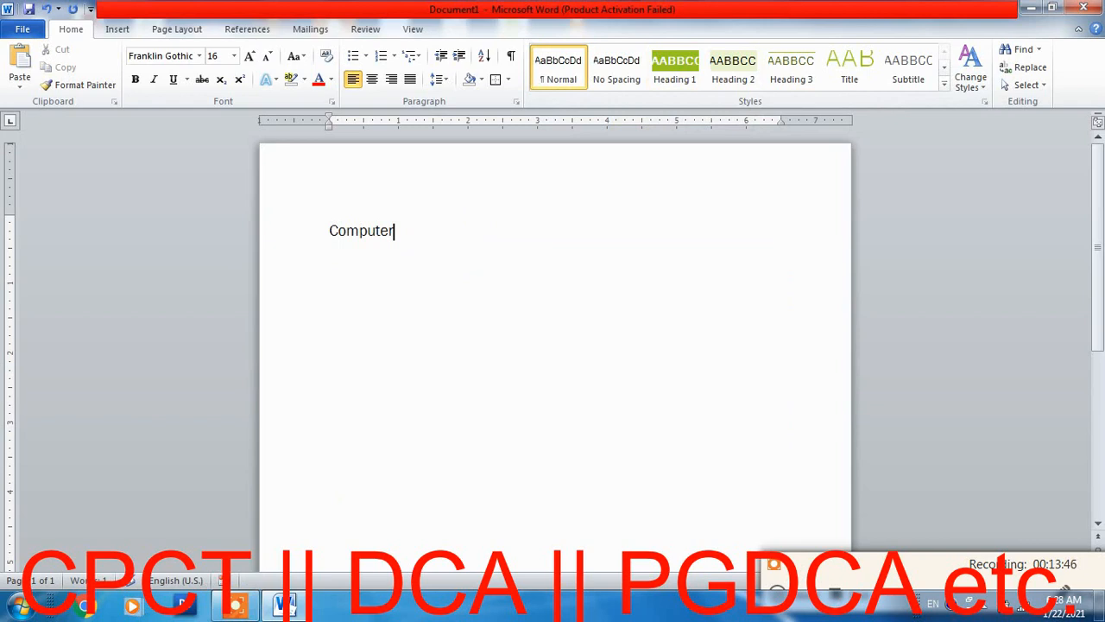
{"action": "type", "text": "."}
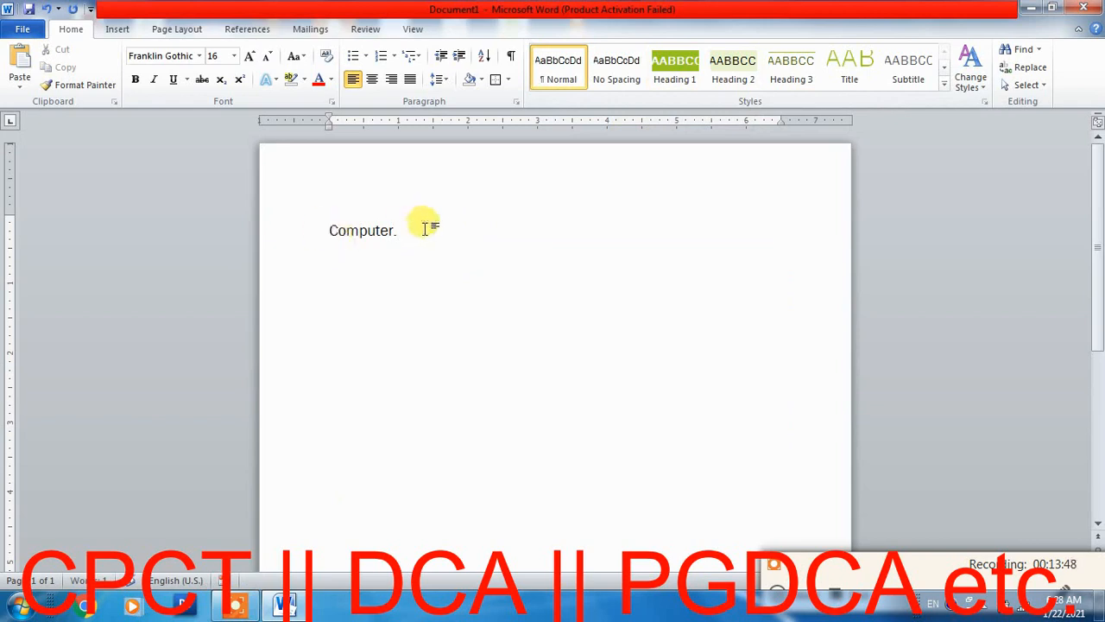
Step: Try the Heading 1 style on the "Computer." line, and undo it
{"action": "left_click_drag", "start_coordinate": [424, 225], "coordinate": [314, 224]}
{"action": "left_click", "coordinate": [675, 65]}
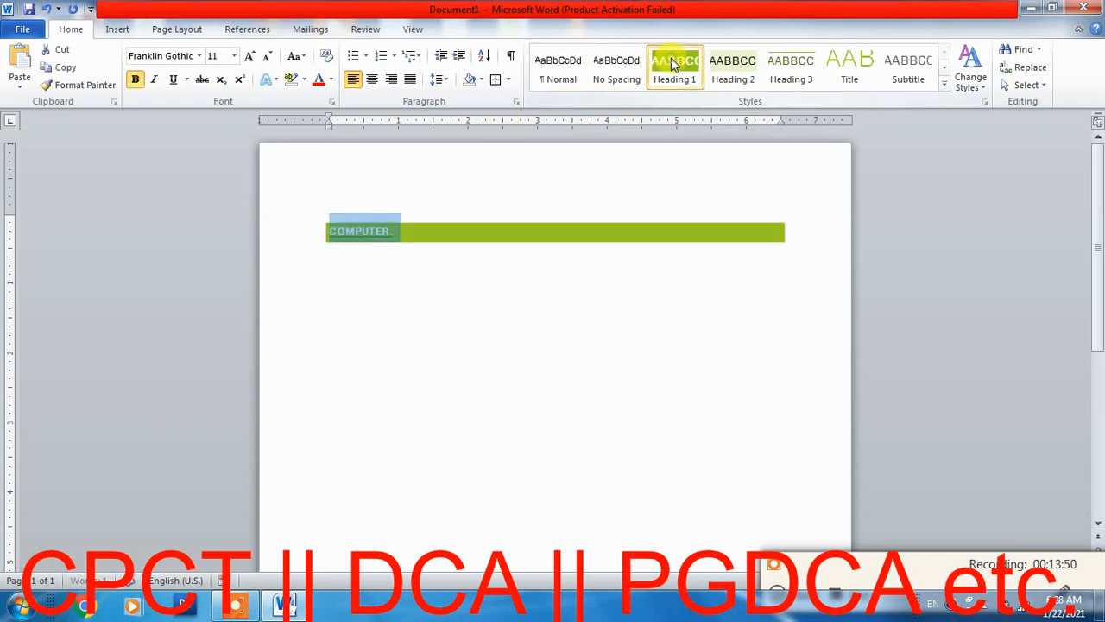
{"action": "left_click", "coordinate": [500, 308]}
{"action": "key", "text": "ctrl+z"}
Step: Change the first line to "Computer:-" and generate one paragraph of sample text below it with the =rand function
{"action": "left_click", "coordinate": [420, 234]}
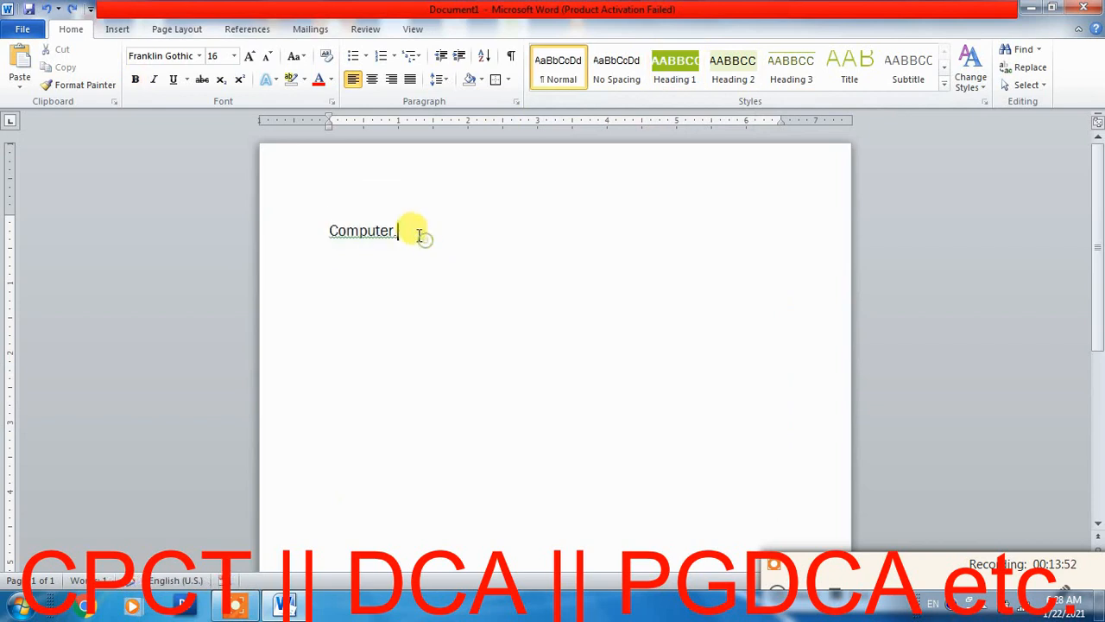
{"action": "right_click", "coordinate": [394, 242]}
{"action": "left_click", "coordinate": [440, 270]}
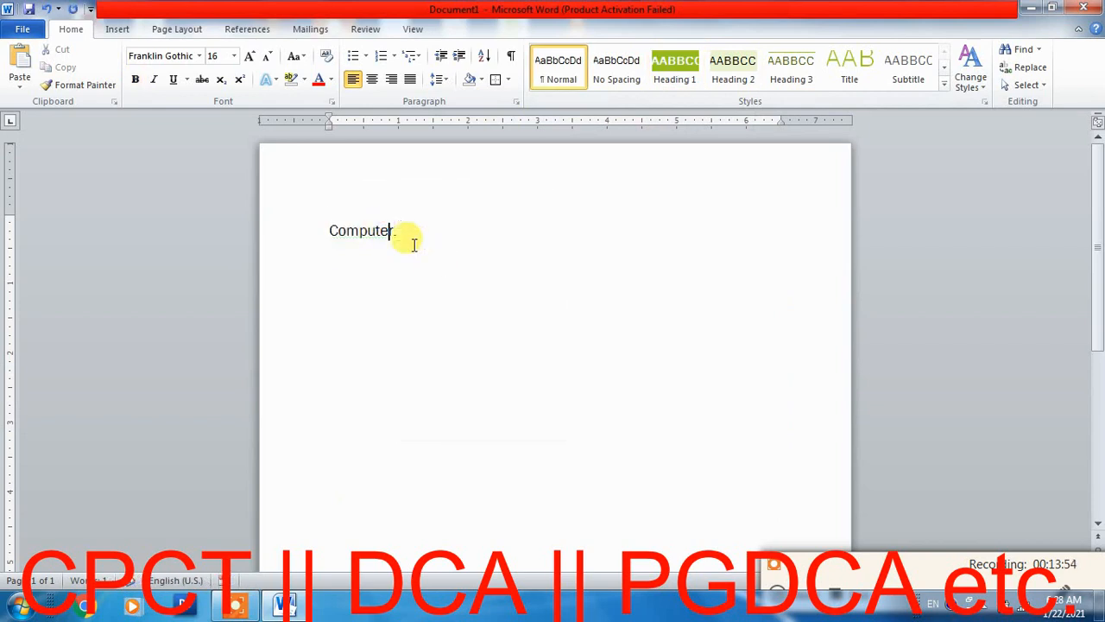
{"action": "left_click", "coordinate": [210, 238]}
{"action": "type", "text": "Compu"}
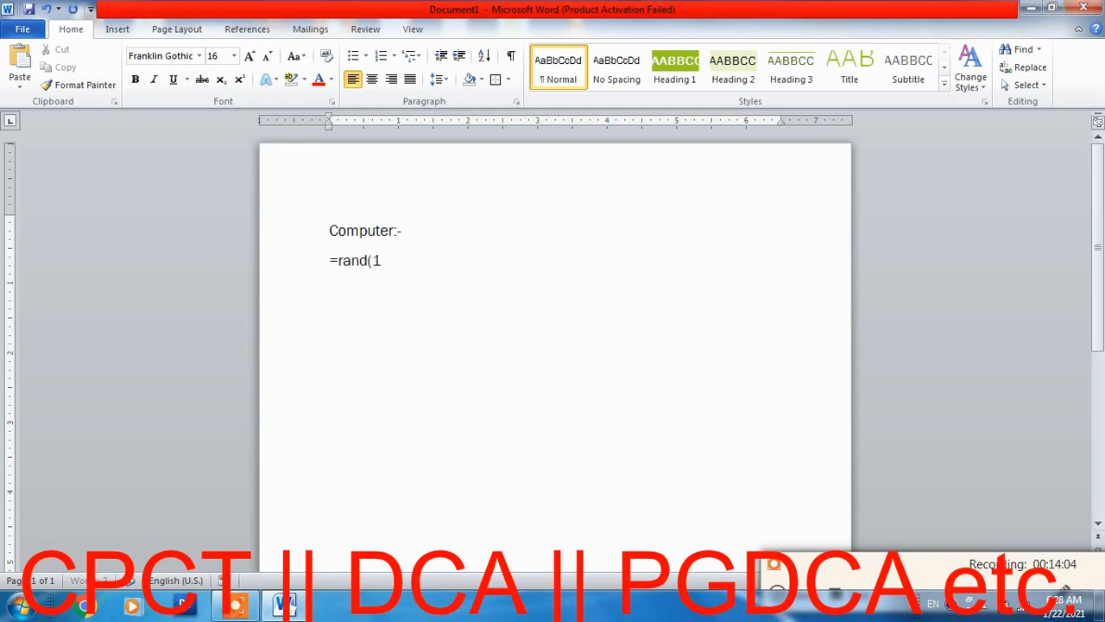
{"action": "key", "text": "Return"}
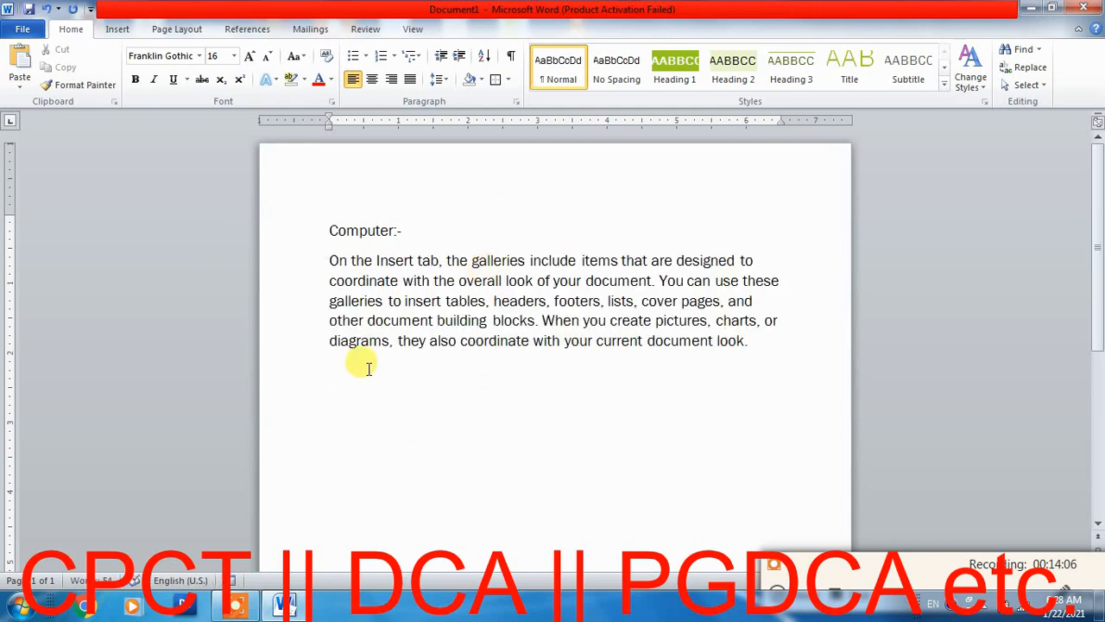
{"action": "left_click", "coordinate": [330, 260]}
{"action": "key", "text": "Return"}
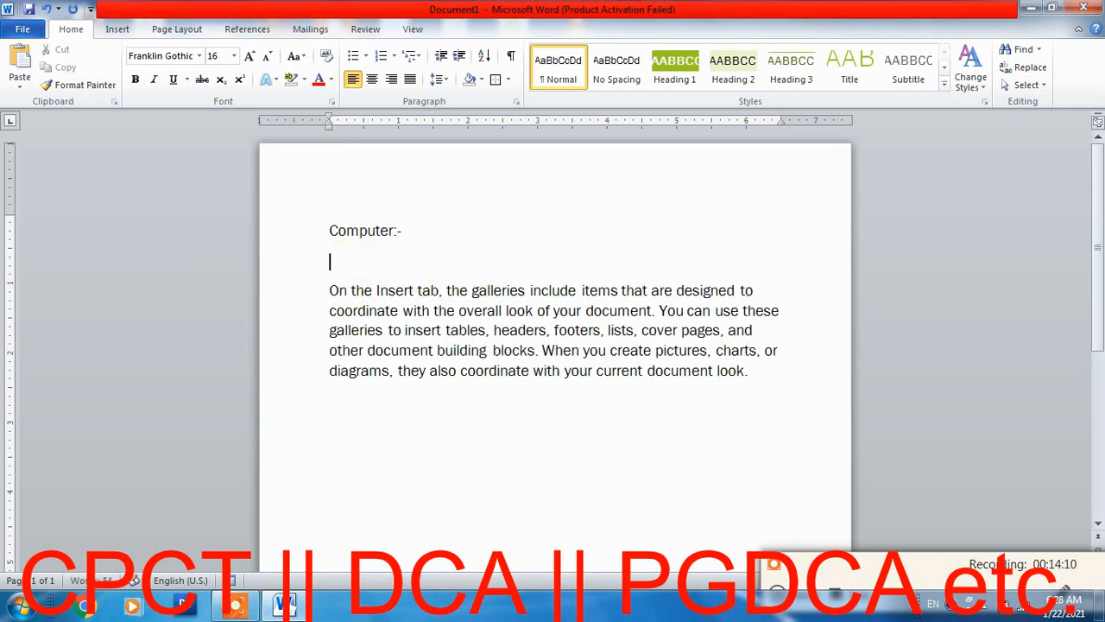
{"action": "key", "text": "BackSpace"}
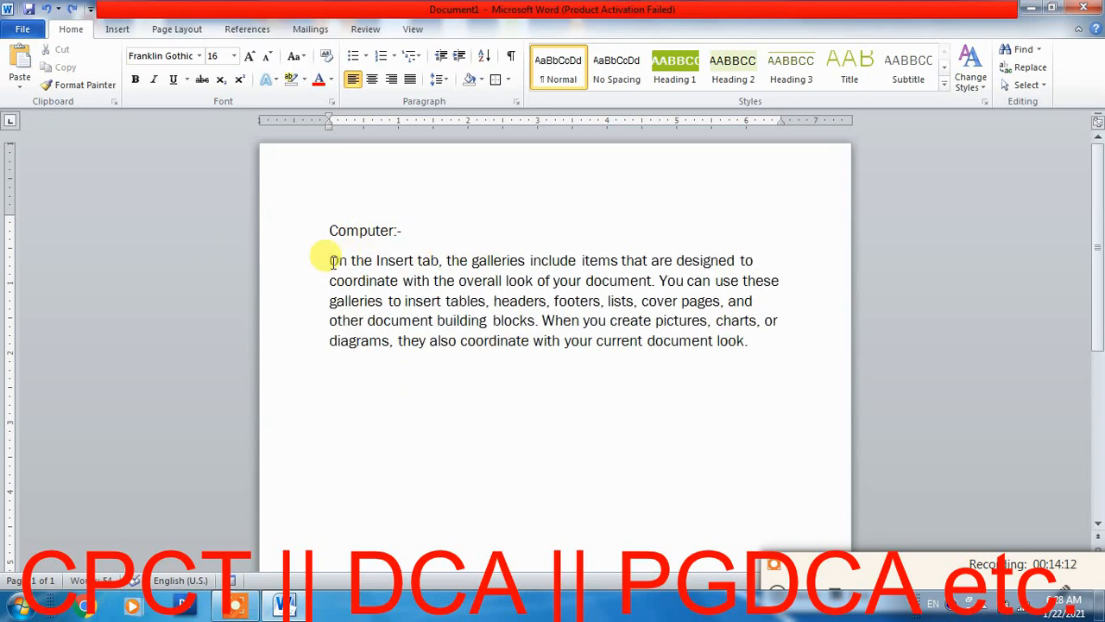
Step: Split the sample paragraph after "designed to" so that "coordinate with the overall look" starts a new paragraph
{"action": "key", "text": "Down"}
{"action": "key", "text": "Return"}
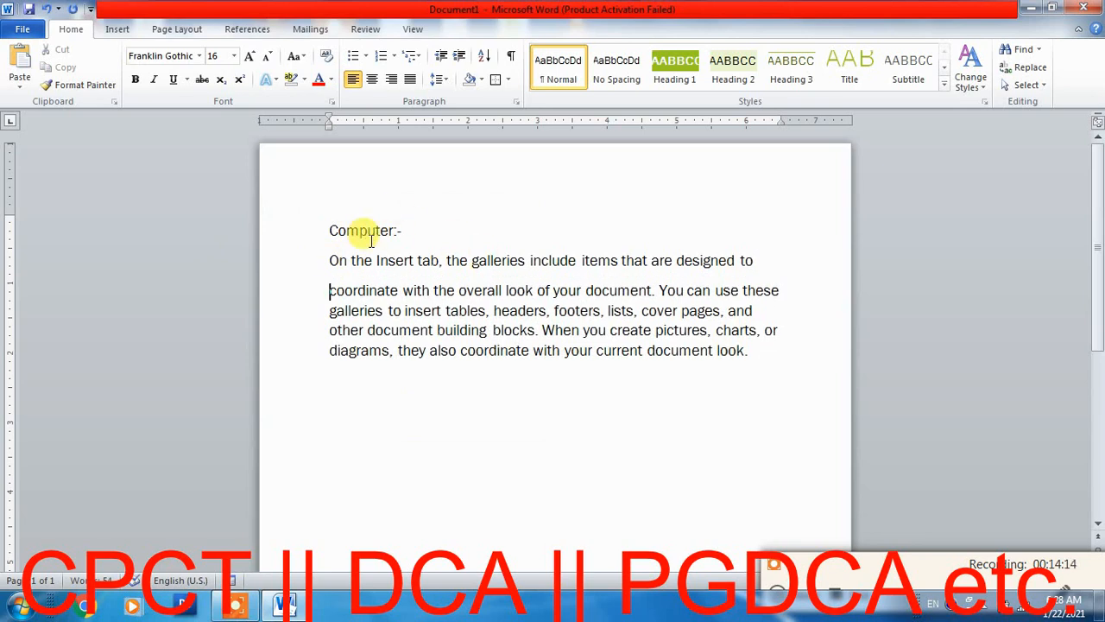
{"action": "left_click_drag", "start_coordinate": [322, 261], "coordinate": [753, 260]}
{"action": "left_click", "coordinate": [417, 260]}
Step: Apply the Heading 1 style to the "Computer:-" line and add a blank line beneath it
{"action": "left_click_drag", "start_coordinate": [412, 230], "coordinate": [311, 229]}
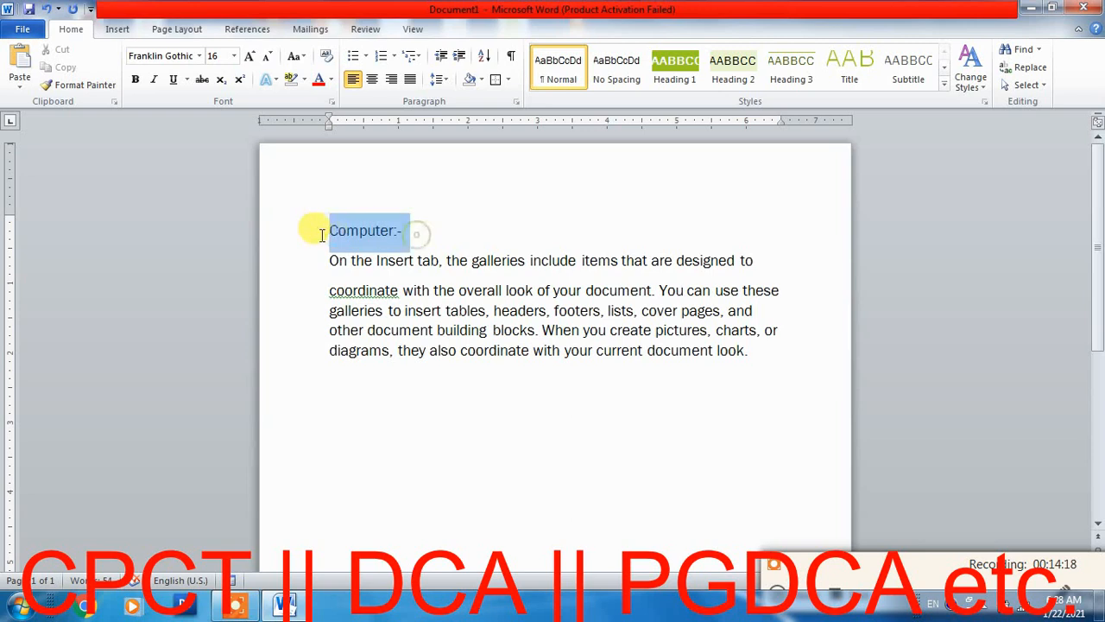
{"action": "left_click", "coordinate": [674, 65]}
{"action": "left_click", "coordinate": [429, 259]}
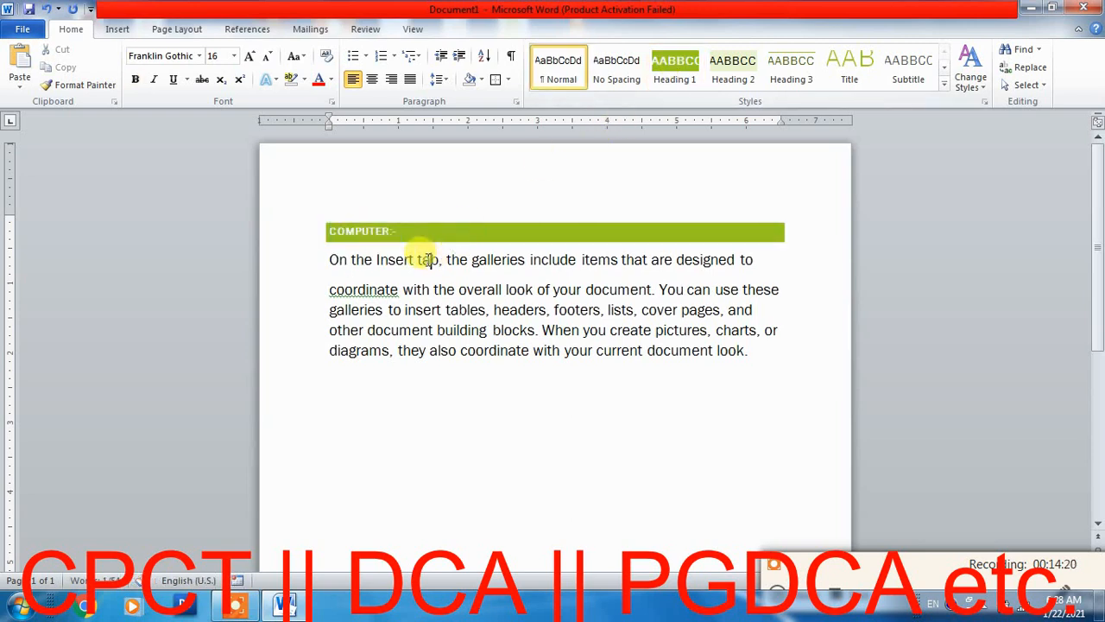
{"action": "key", "text": "Return"}
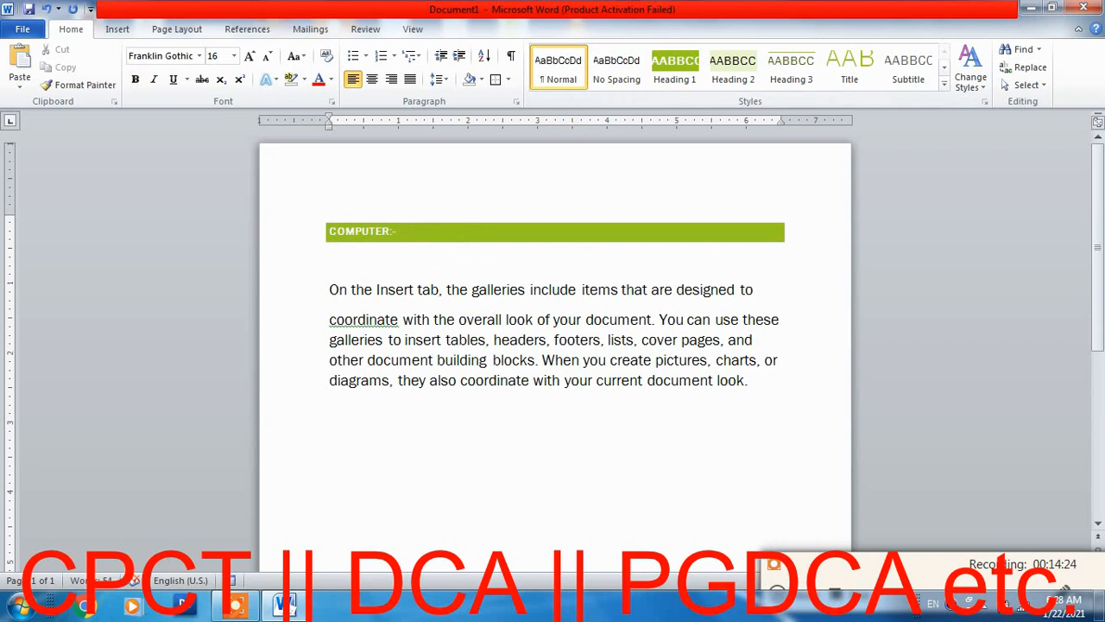
Step: Copy the words "to insert tables, headers" from the sample paragraph onto the blank line beneath the "Computer:-" heading
{"action": "left_click_drag", "start_coordinate": [389, 339], "coordinate": [546, 340]}
{"action": "key", "text": "ctrl+c"}
{"action": "left_click", "coordinate": [360, 261]}
{"action": "key", "text": "ctrl+v"}
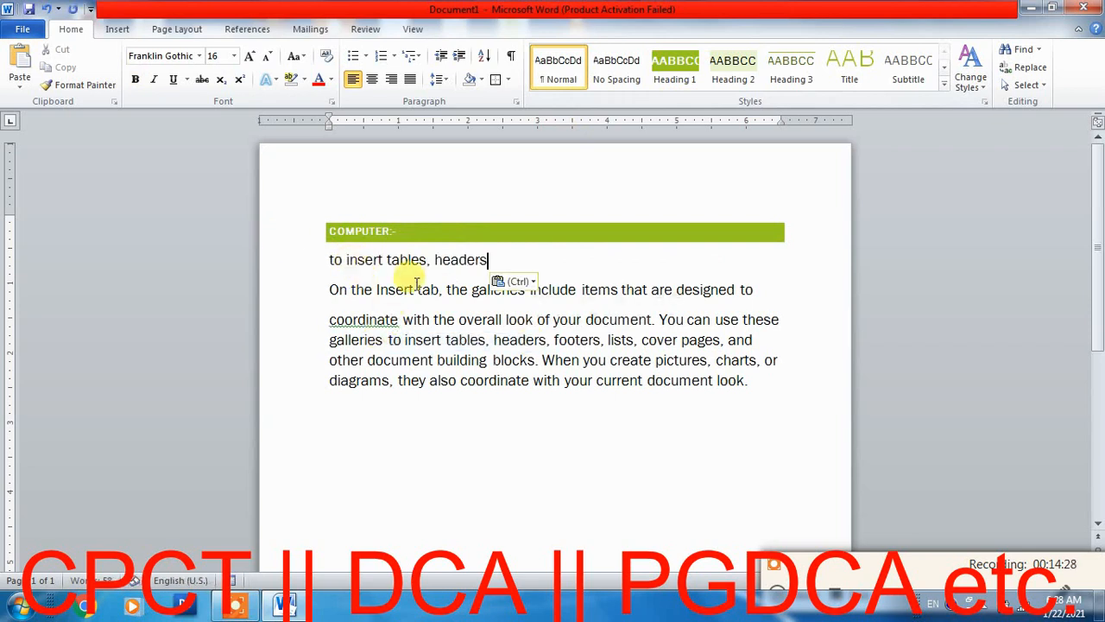
Step: Apply the Heading 2 style to the line "On the Insert tab, the galleries include items that are designed to"
{"action": "left_click", "coordinate": [313, 296]}
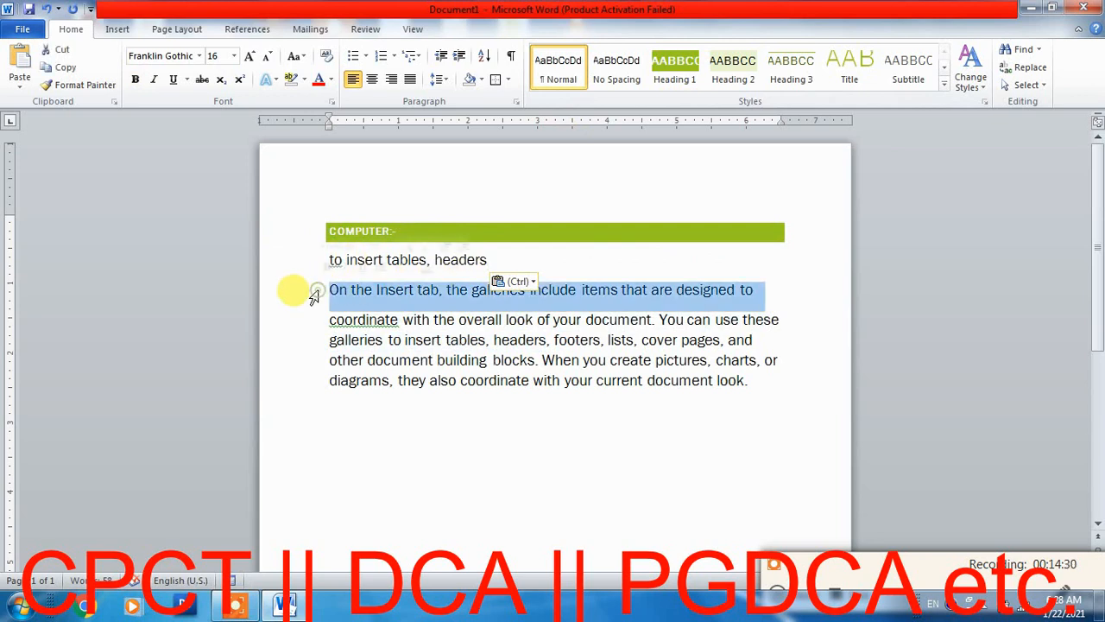
{"action": "left_click", "coordinate": [731, 74]}
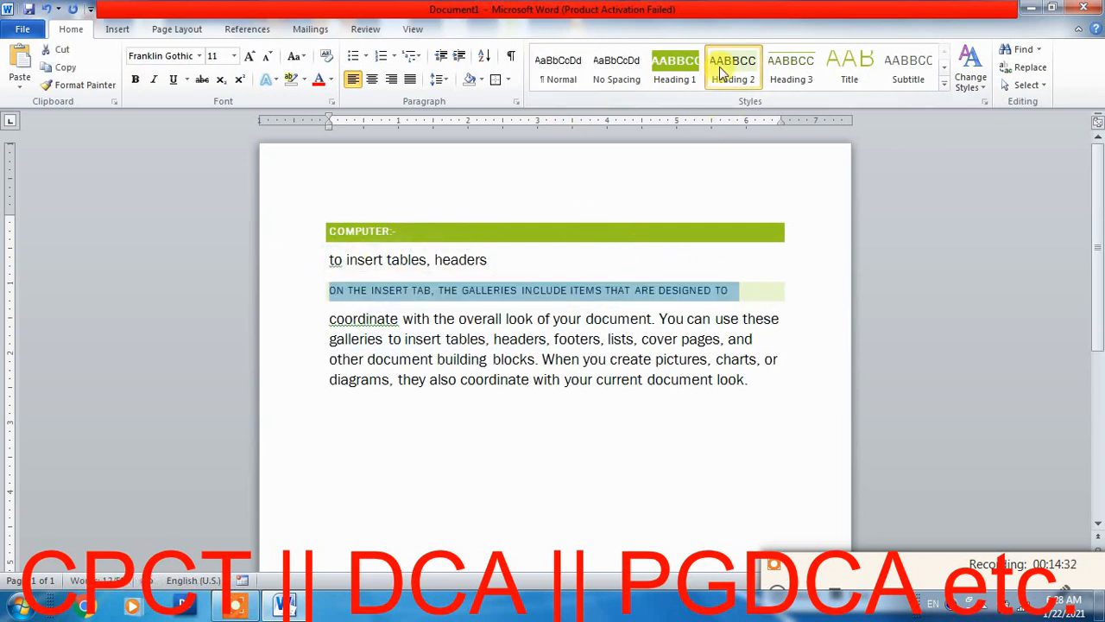
{"action": "left_click", "coordinate": [530, 318]}
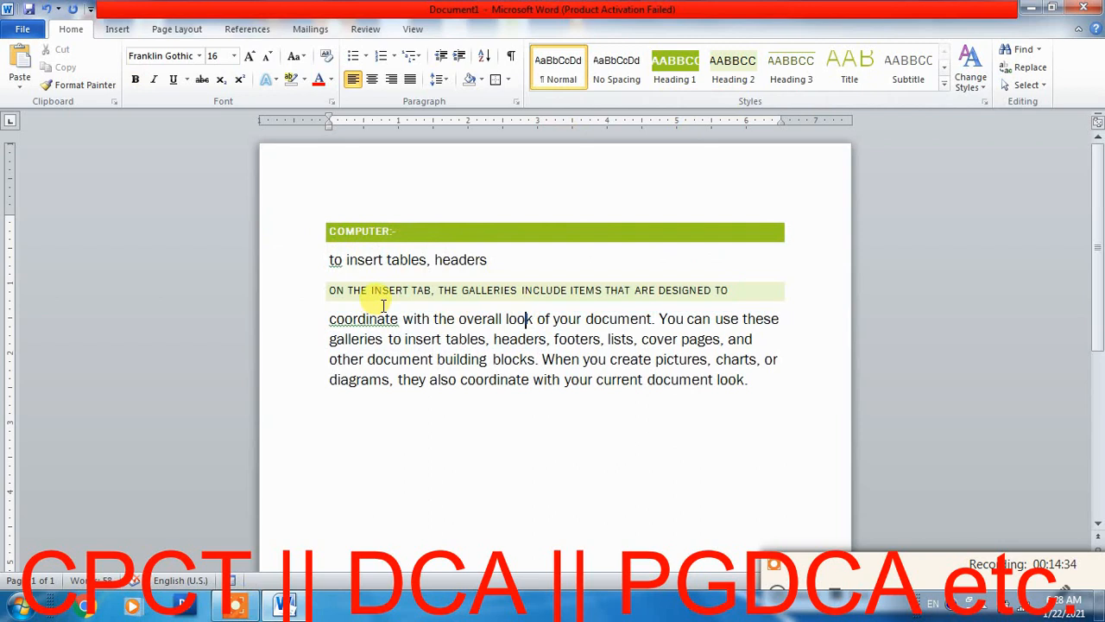
Step: Split "coordinate with" off as its own paragraph and apply the Heading 3 style to it
{"action": "left_click", "coordinate": [434, 318]}
{"action": "key", "text": "Return"}
{"action": "left_click_drag", "start_coordinate": [457, 319], "coordinate": [329, 318]}
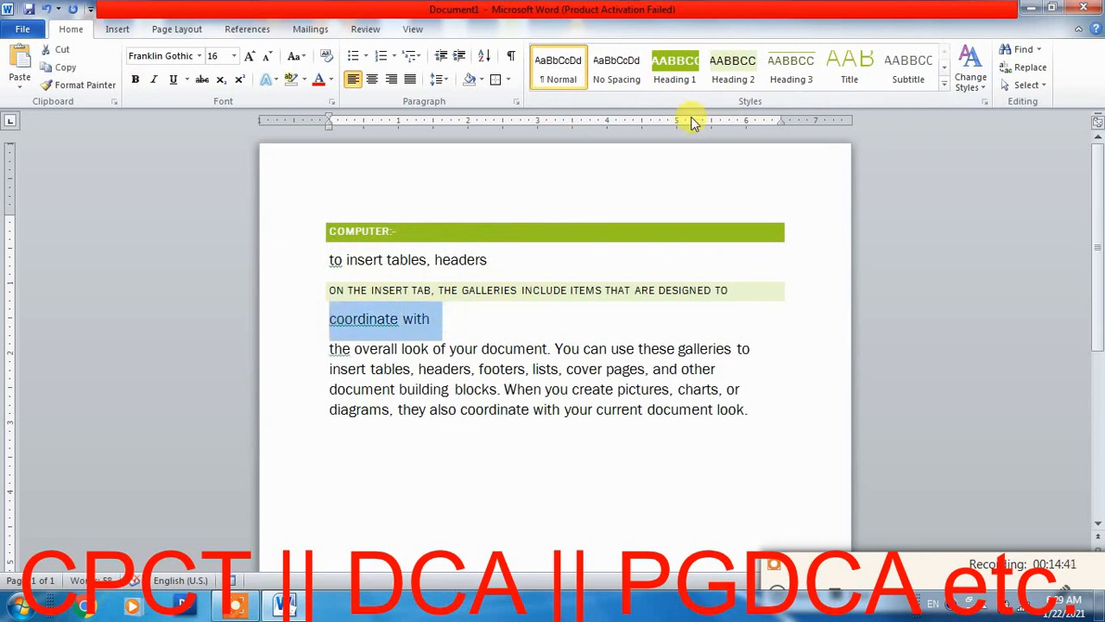
{"action": "left_click", "coordinate": [791, 70]}
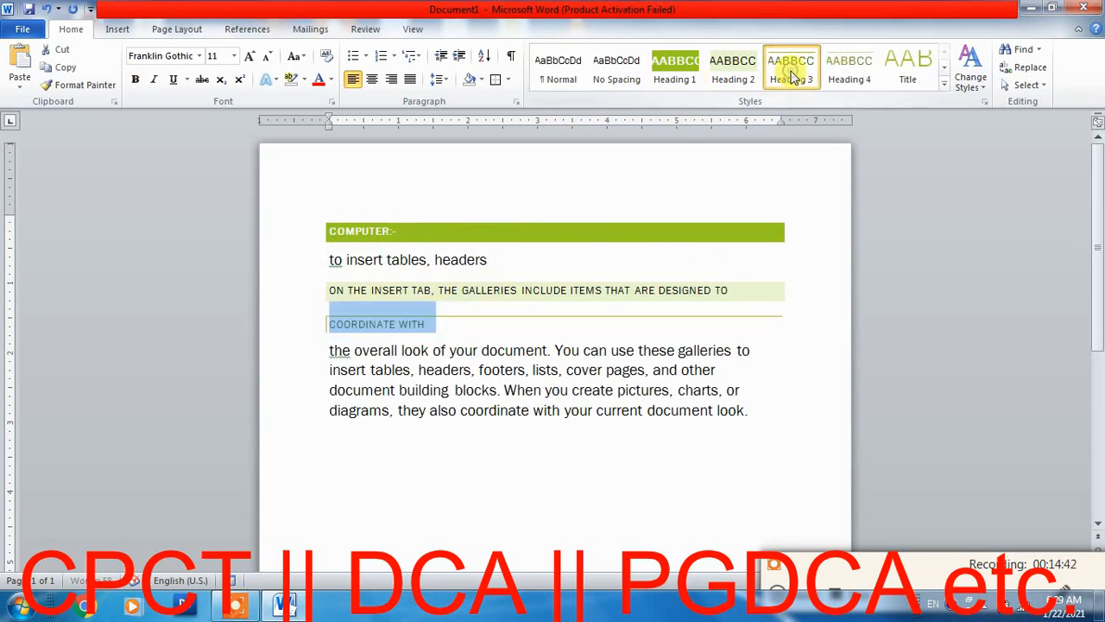
{"action": "left_click", "coordinate": [465, 372]}
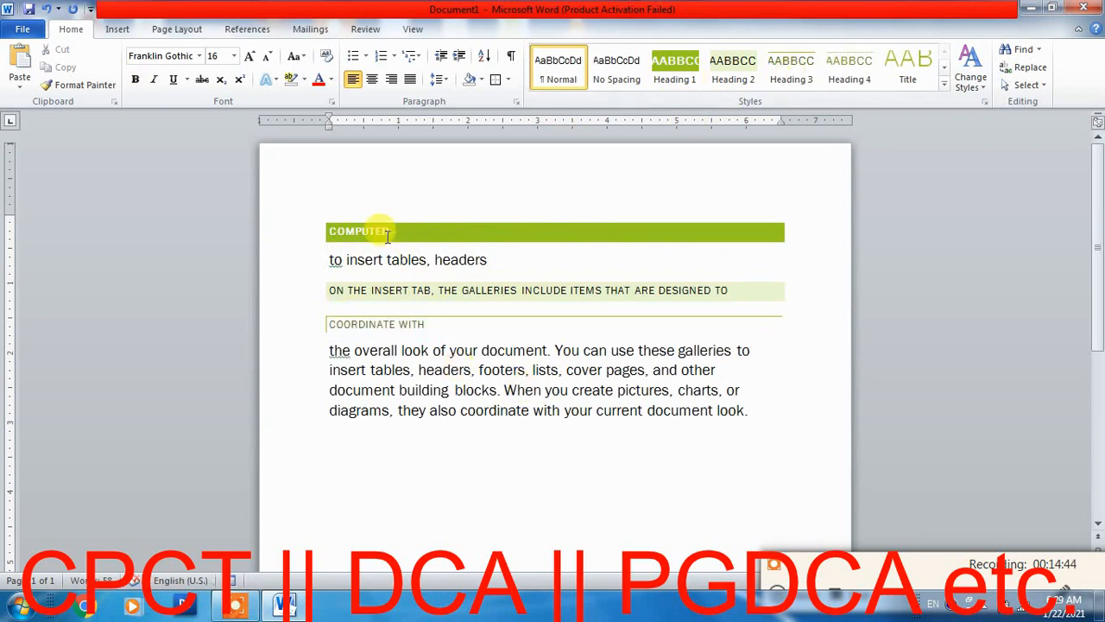
{"action": "left_click_drag", "start_coordinate": [399, 231], "coordinate": [309, 230]}
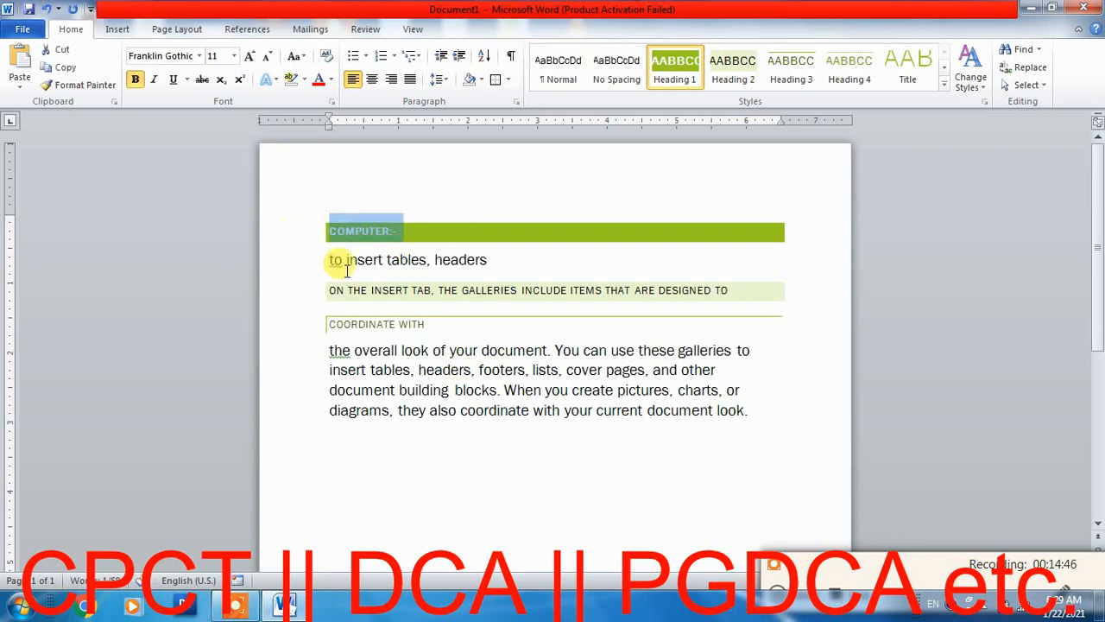
{"action": "left_click_drag", "start_coordinate": [436, 290], "coordinate": [375, 302]}
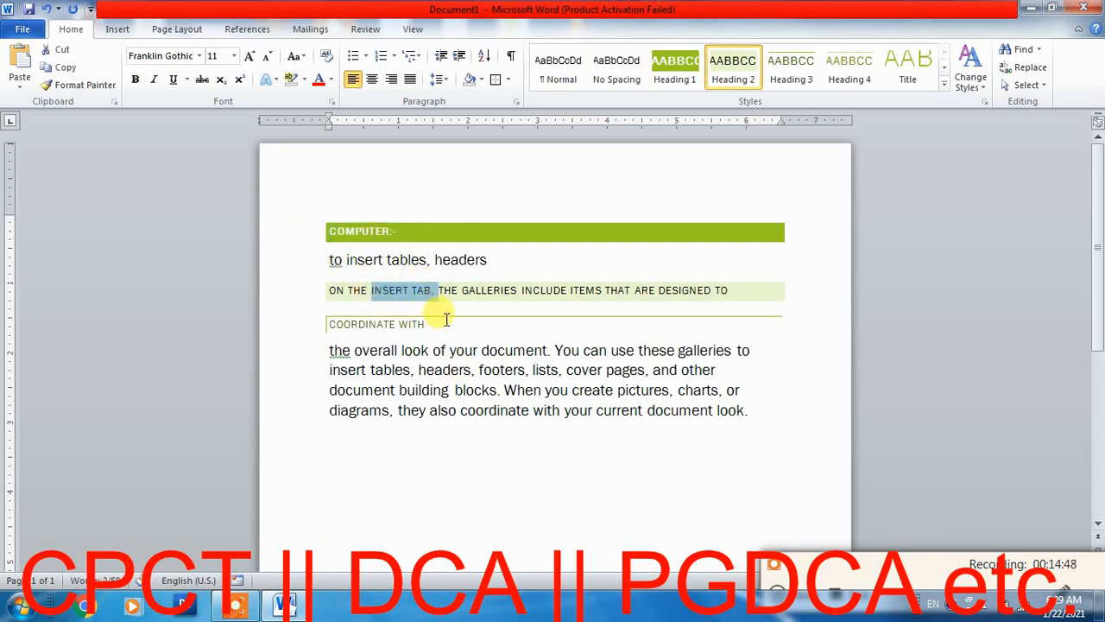
{"action": "left_click_drag", "start_coordinate": [444, 321], "coordinate": [370, 316]}
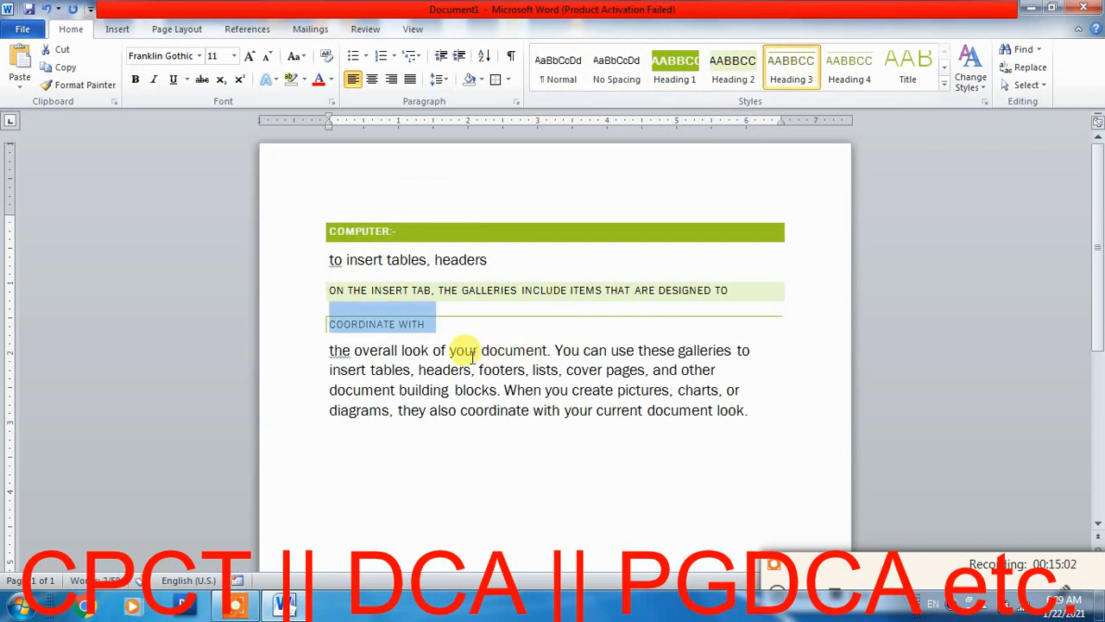
Step: Apply Heading 4 to "overall look of your document" and Heading 5 to "blocks. When" in the sample paragraph
{"action": "left_click_drag", "start_coordinate": [354, 350], "coordinate": [548, 350]}
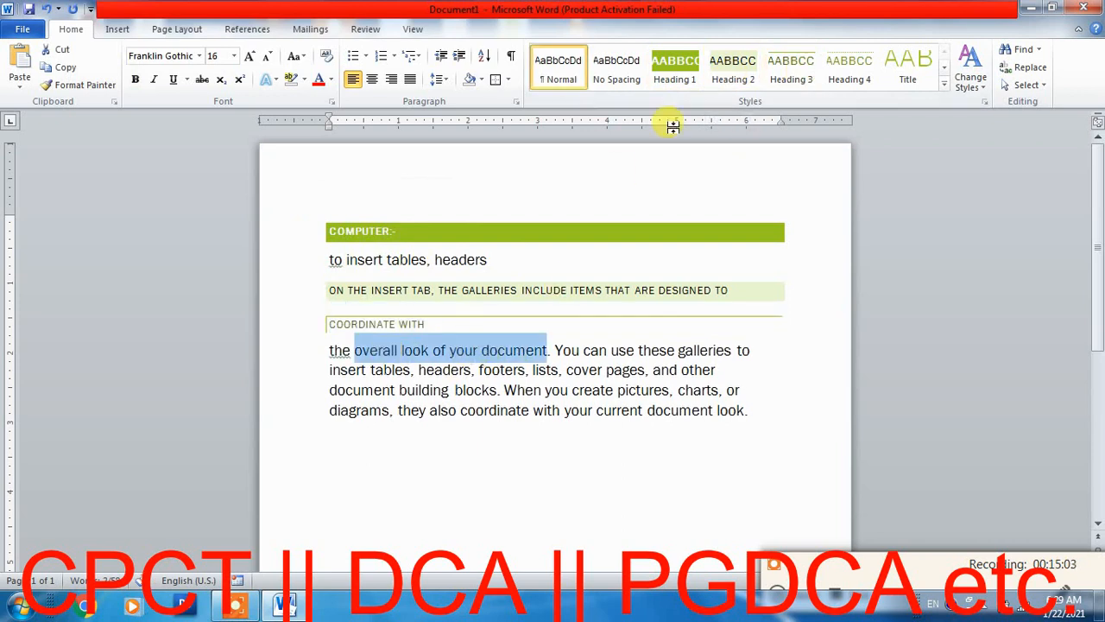
{"action": "left_click", "coordinate": [849, 76]}
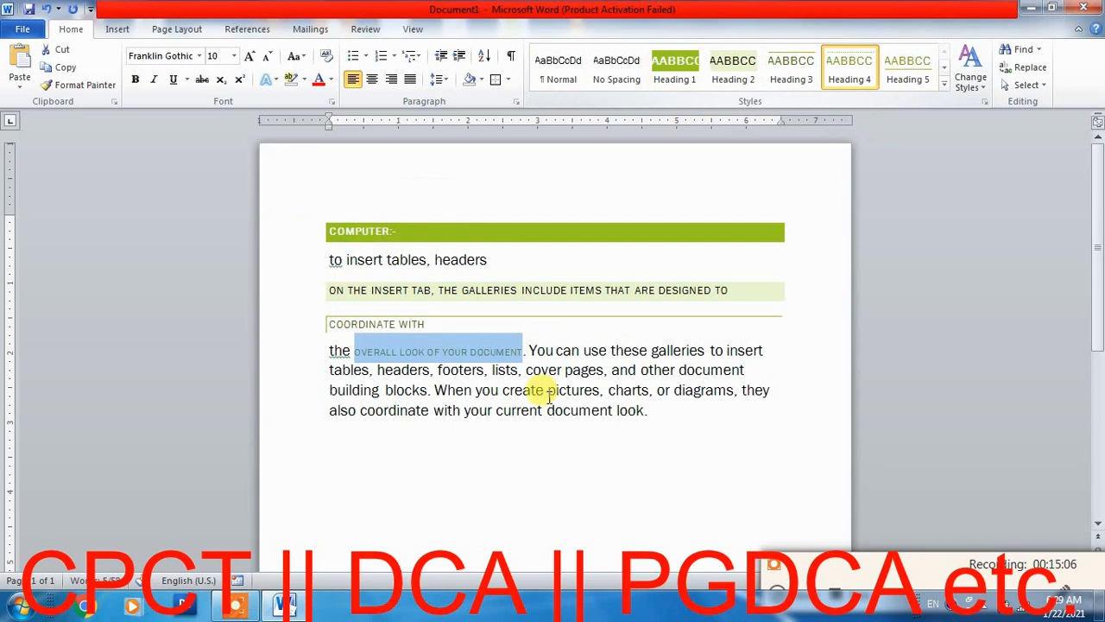
{"action": "left_click_drag", "start_coordinate": [465, 386], "coordinate": [385, 389]}
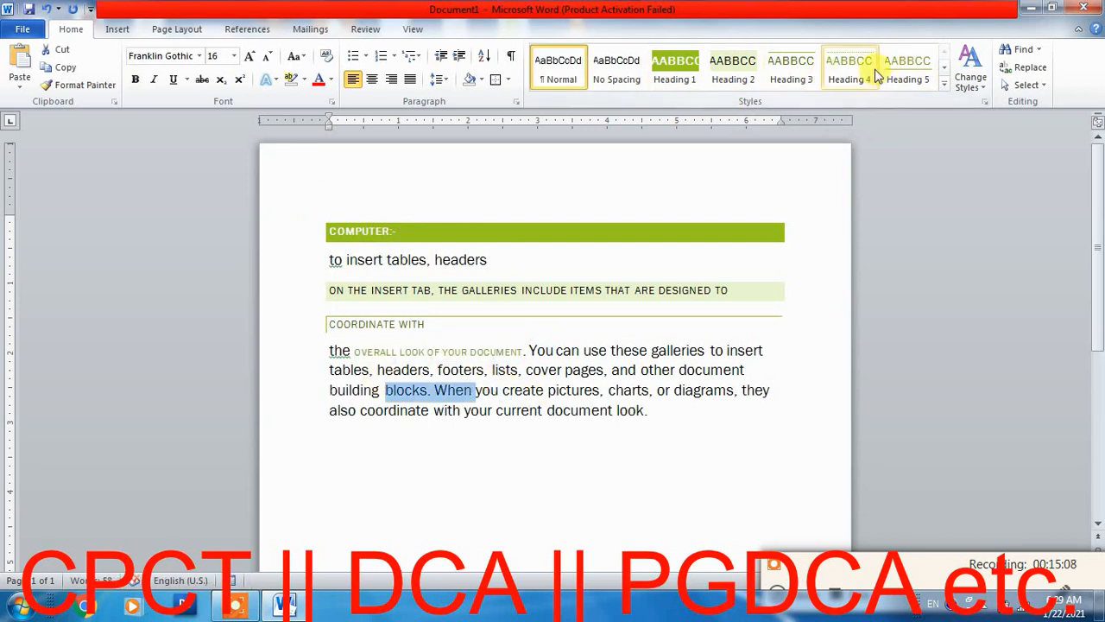
{"action": "left_click", "coordinate": [907, 76]}
{"action": "left_click", "coordinate": [944, 83]}
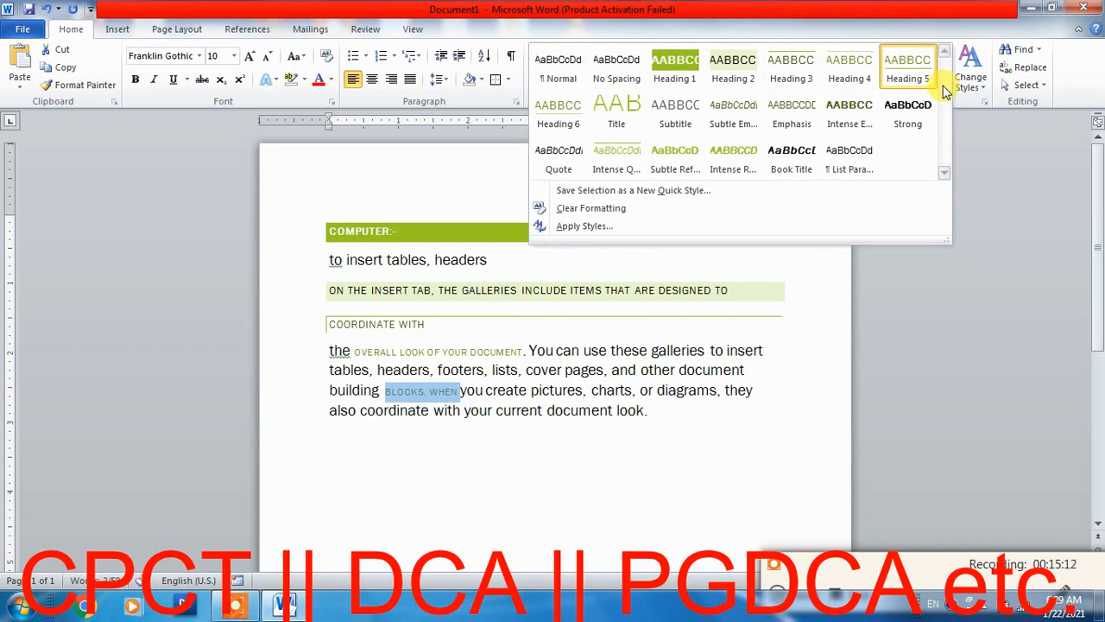
Step: Apply Heading 6 to "with your current" and Heading 7 to "document look" at the end of the sample paragraph
{"action": "left_click_drag", "start_coordinate": [433, 411], "coordinate": [545, 411]}
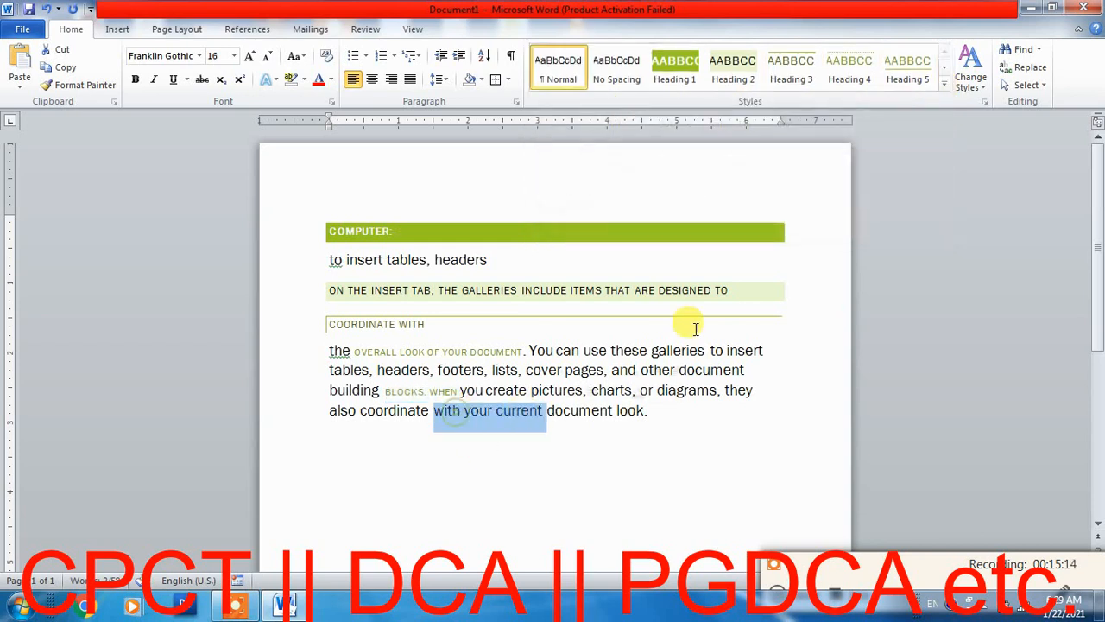
{"action": "left_click", "coordinate": [944, 84]}
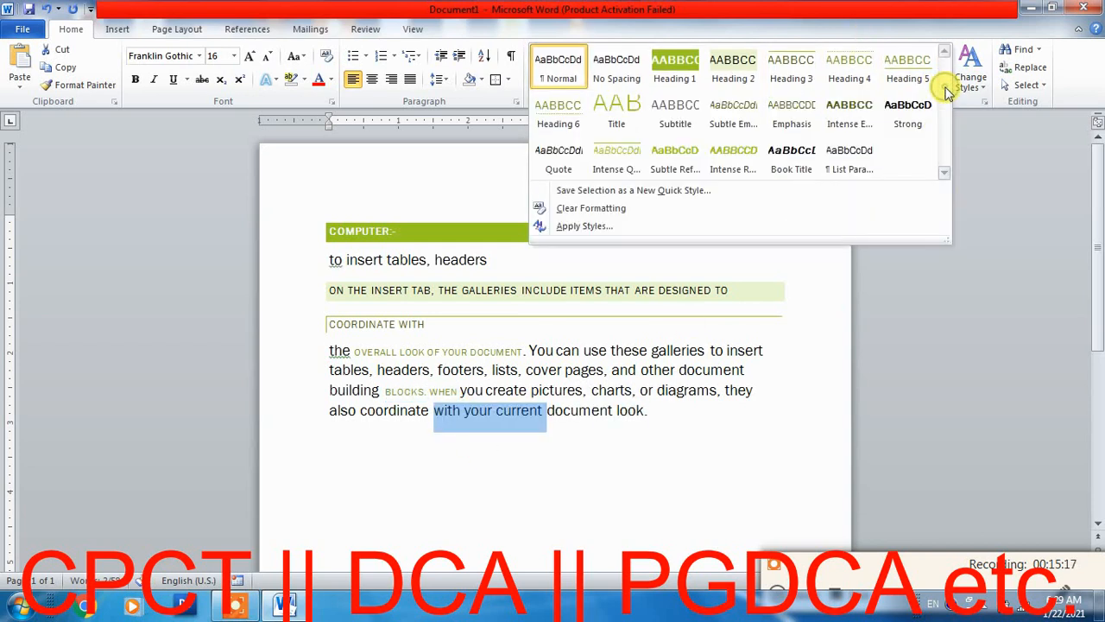
{"action": "left_click", "coordinate": [555, 113]}
{"action": "left_click_drag", "start_coordinate": [536, 411], "coordinate": [633, 412]}
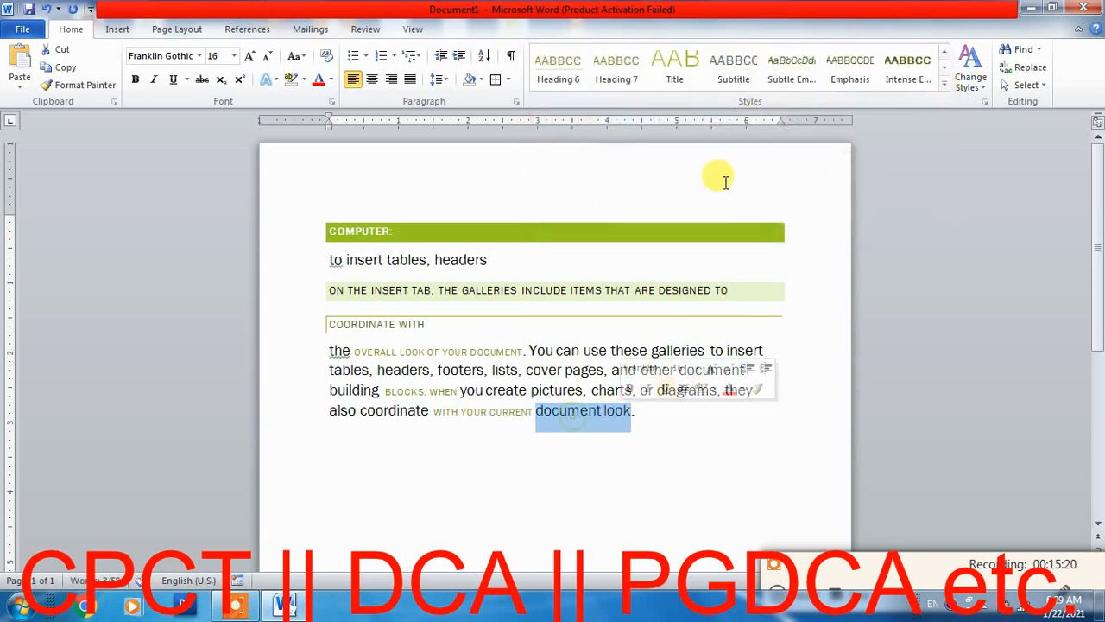
{"action": "left_click", "coordinate": [945, 85]}
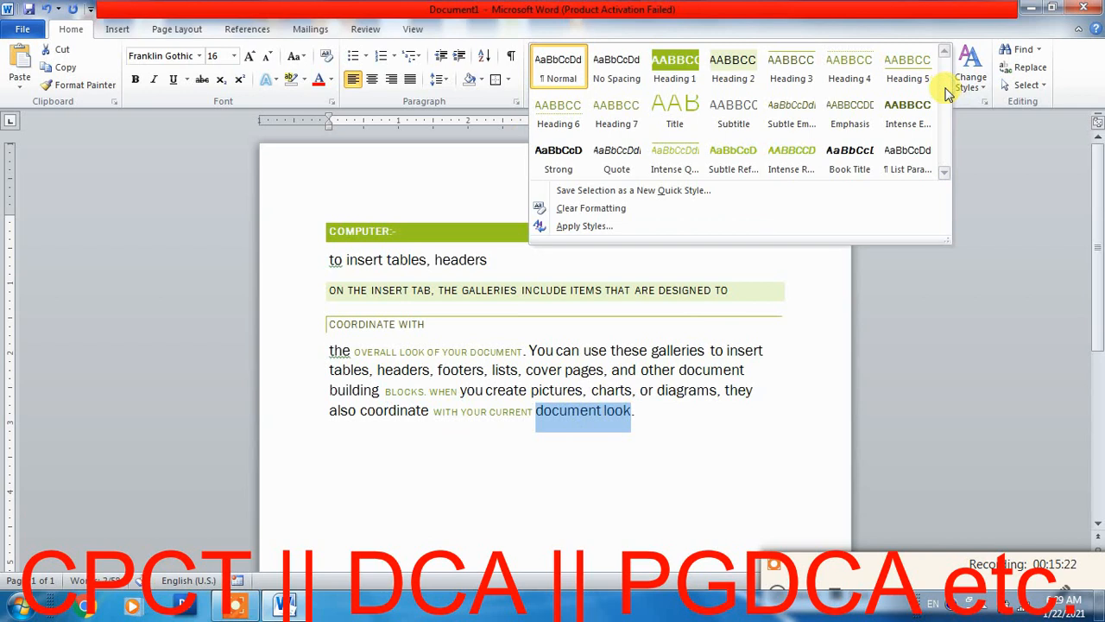
{"action": "left_click", "coordinate": [616, 112]}
{"action": "left_click", "coordinate": [650, 369]}
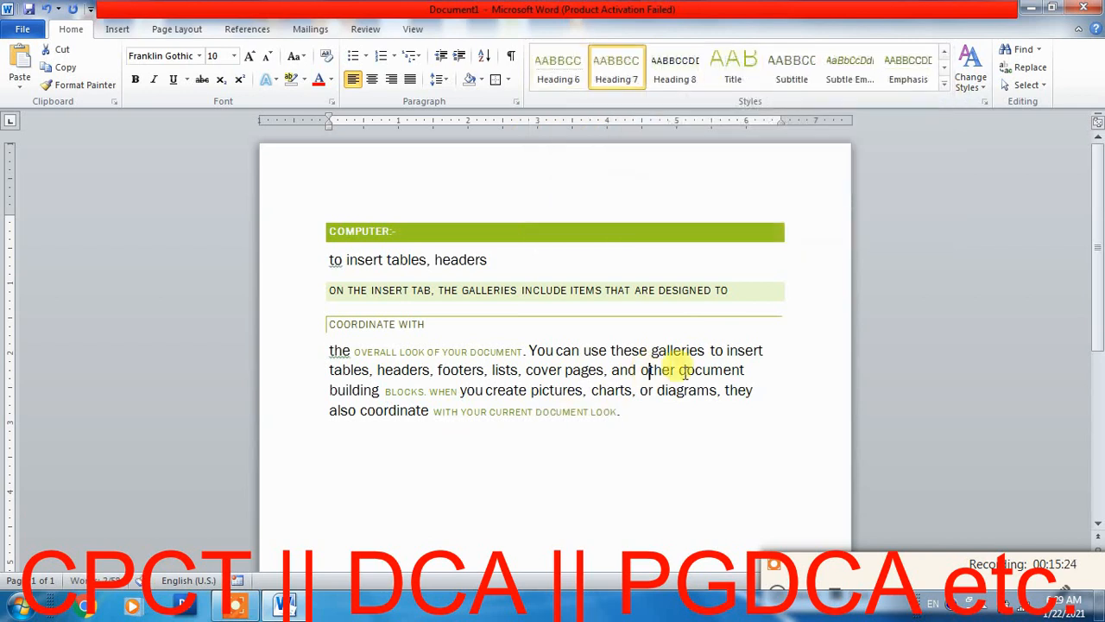
Step: Apply Heading 8 to "other document" and Heading 9 to "lists, cover" in the sample paragraph
{"action": "left_click_drag", "start_coordinate": [640, 370], "coordinate": [744, 369]}
{"action": "left_click", "coordinate": [944, 85]}
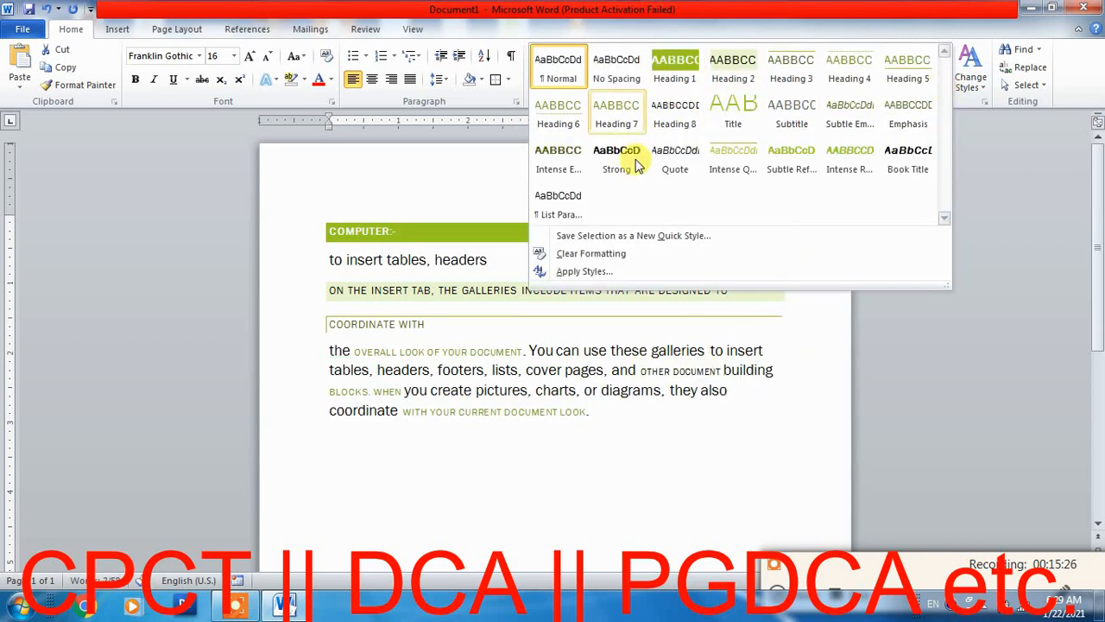
{"action": "left_click", "coordinate": [674, 114]}
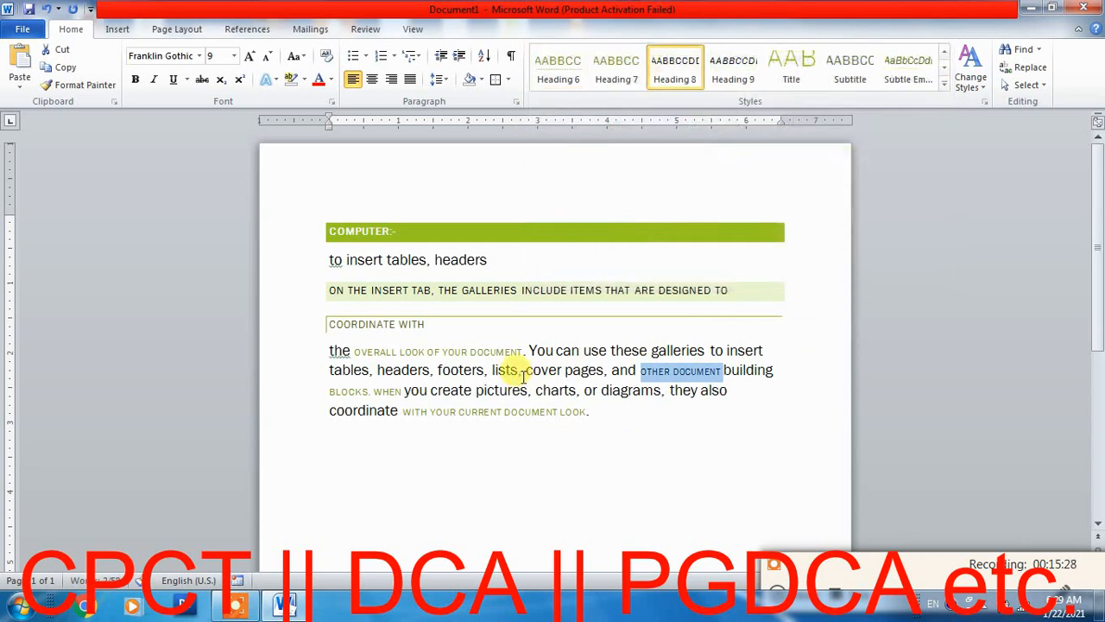
{"action": "left_click_drag", "start_coordinate": [493, 369], "coordinate": [563, 369]}
{"action": "left_click", "coordinate": [944, 84]}
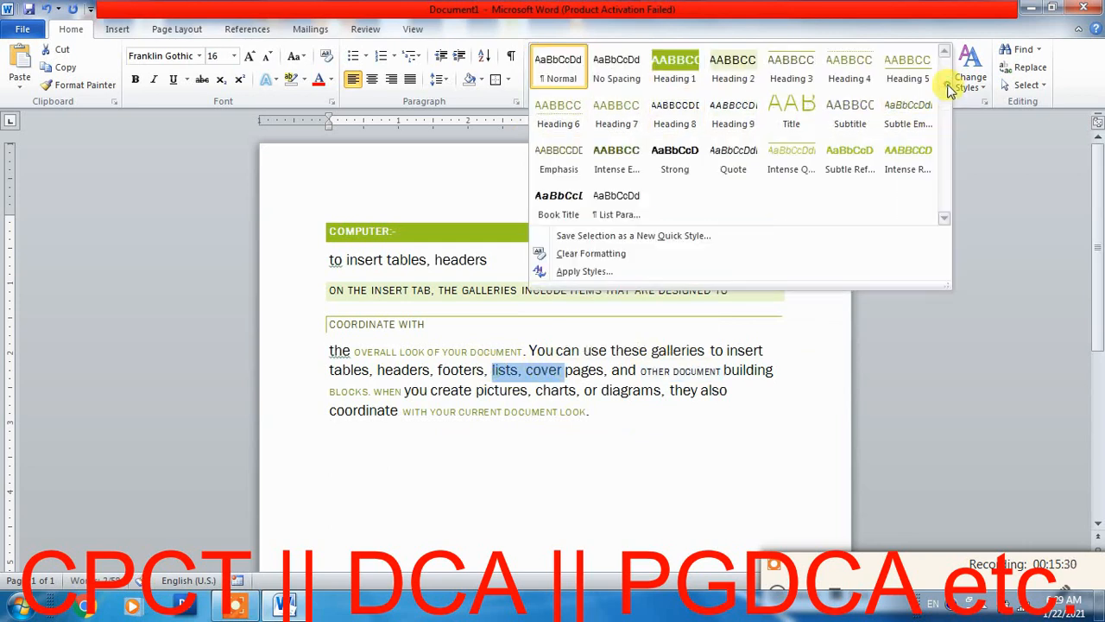
{"action": "left_click", "coordinate": [733, 115]}
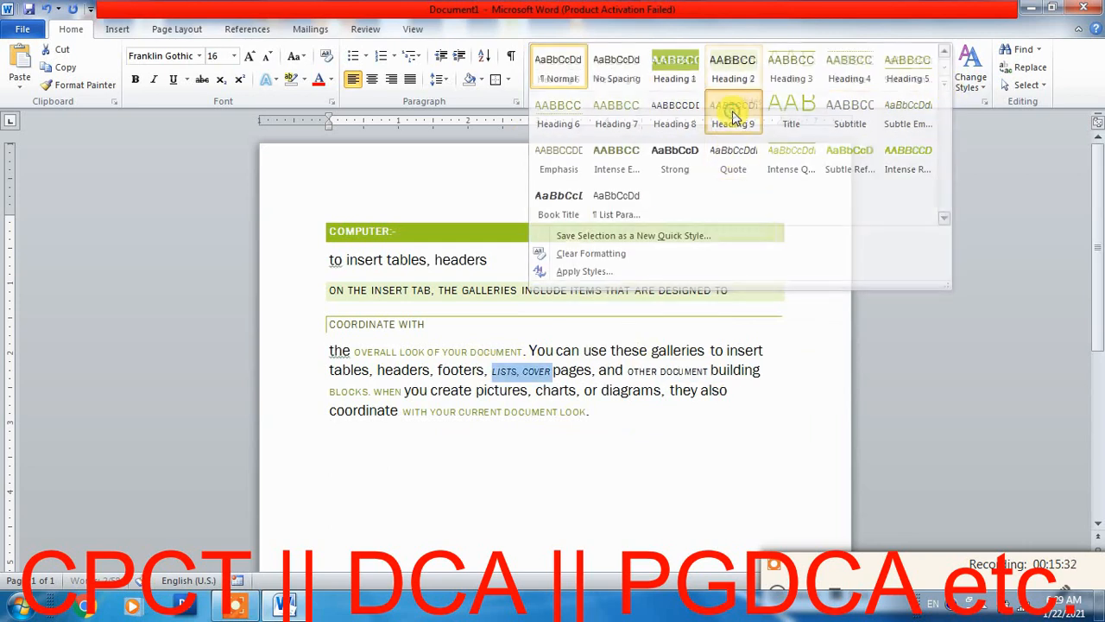
Step: Apply the Heading 9 style to "diagrams,", to "also" and to the letters "dina" within "coordinate"
{"action": "left_click_drag", "start_coordinate": [601, 391], "coordinate": [669, 390]}
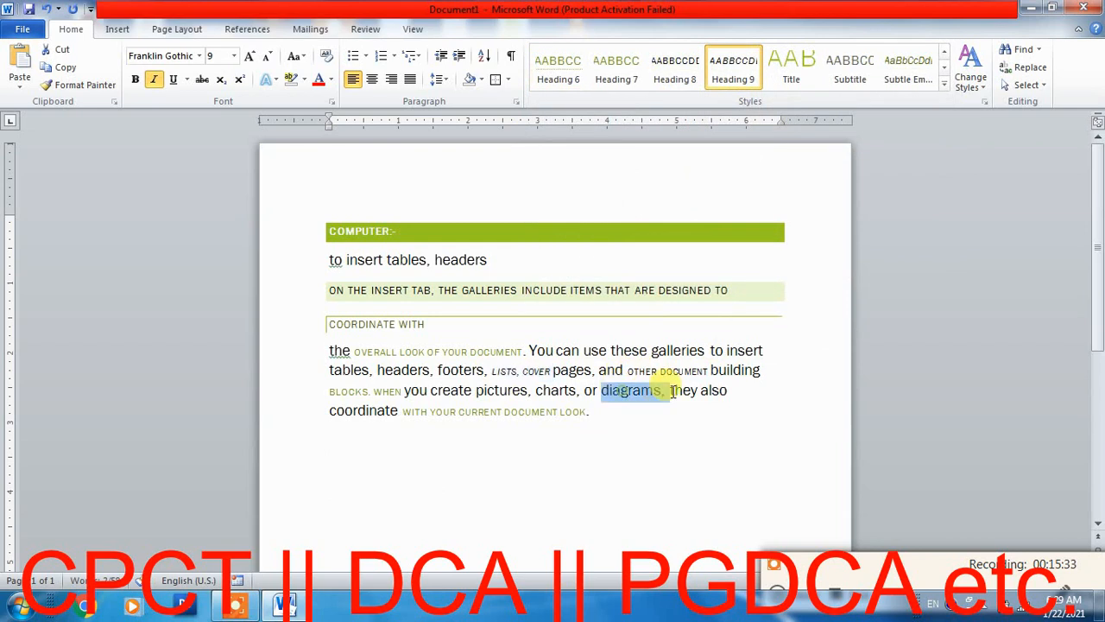
{"action": "left_click", "coordinate": [947, 90]}
{"action": "left_click", "coordinate": [733, 116]}
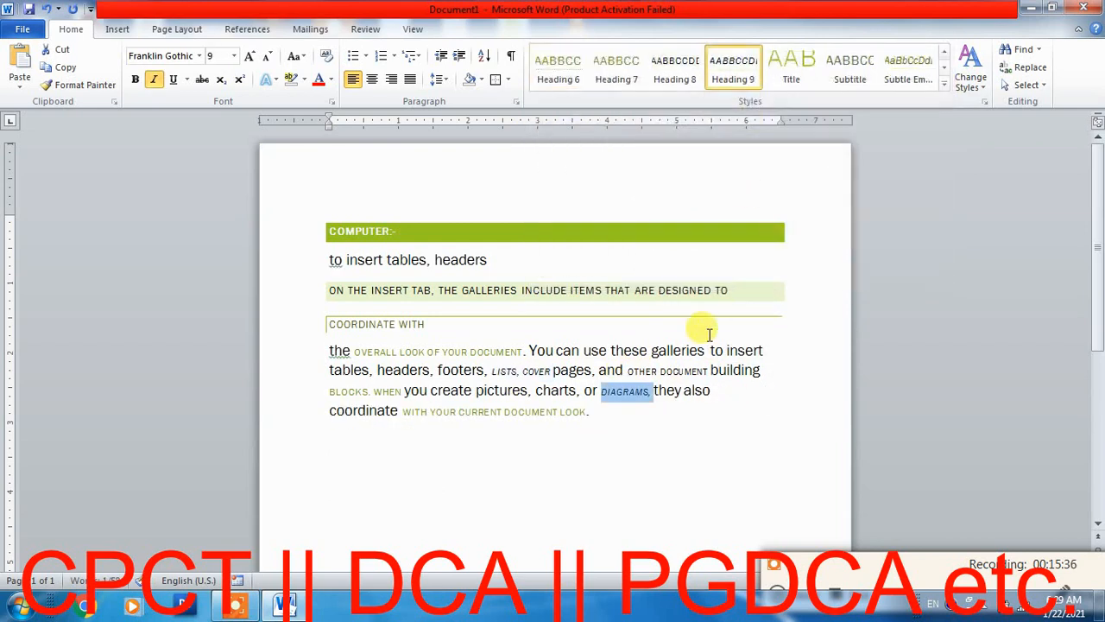
{"action": "left_click_drag", "start_coordinate": [683, 390], "coordinate": [713, 392]}
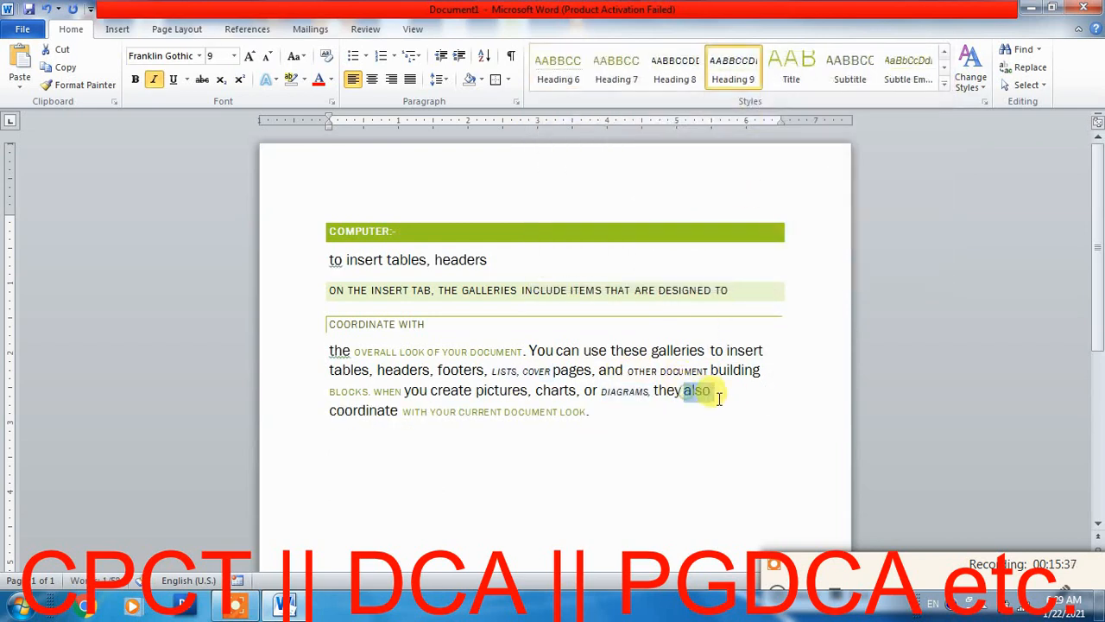
{"action": "left_click", "coordinate": [947, 90]}
{"action": "left_click", "coordinate": [733, 113]}
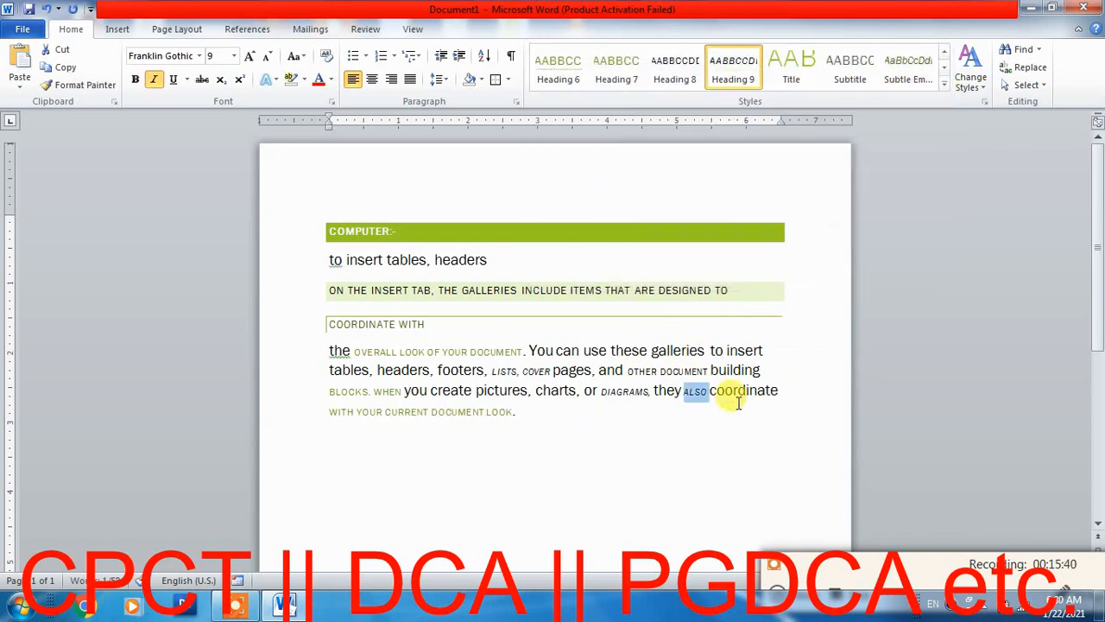
{"action": "left_click_drag", "start_coordinate": [739, 399], "coordinate": [765, 392]}
{"action": "left_click", "coordinate": [945, 88]}
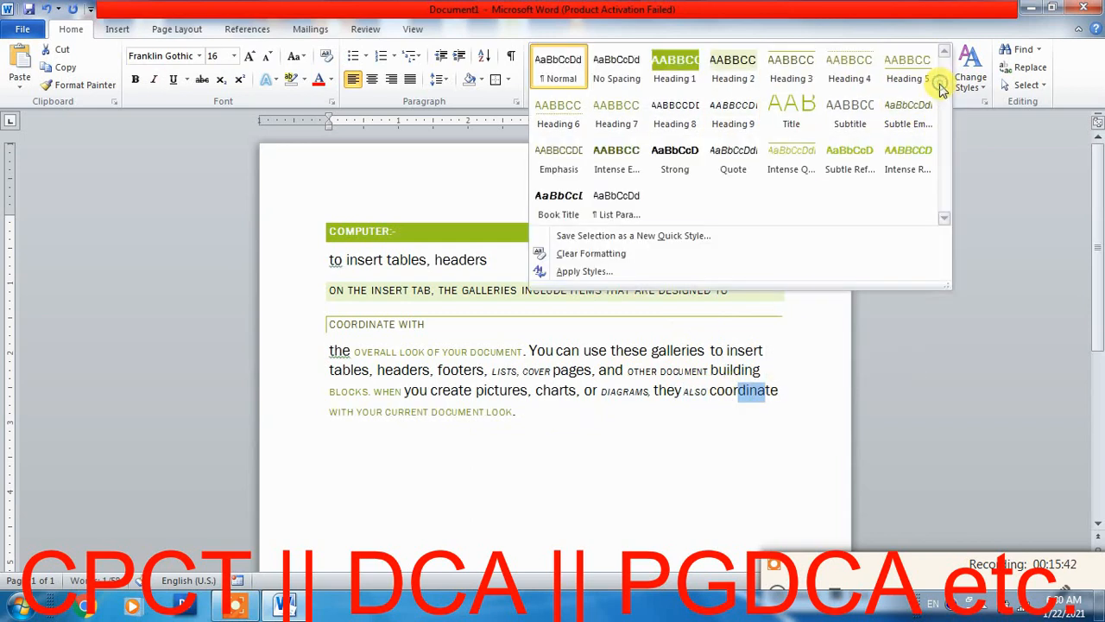
{"action": "left_click", "coordinate": [734, 112]}
Step: Generate two more paragraphs of sample text below the styled paragraph with =rand(2)
{"action": "left_click", "coordinate": [561, 413]}
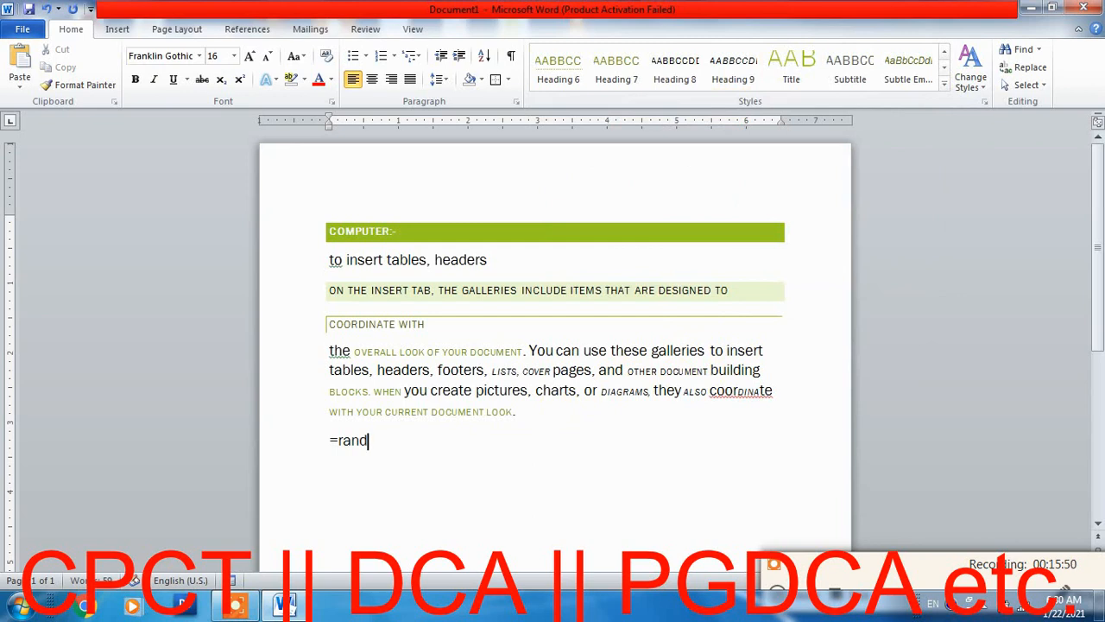
{"action": "type", "text": "=rand(2)"}
{"action": "key", "text": "Return"}
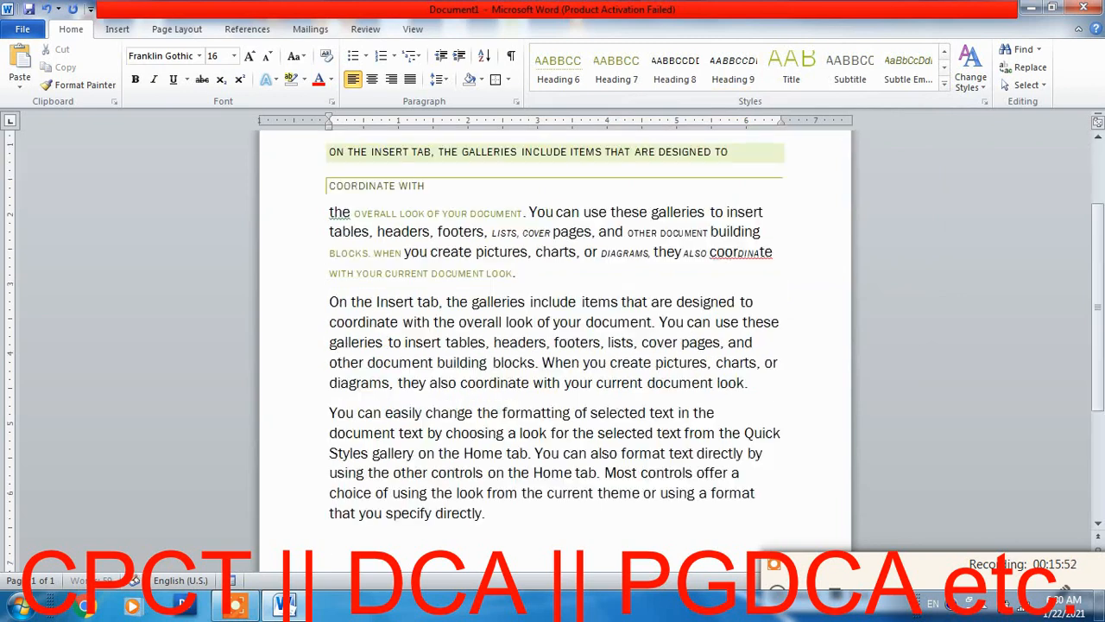
{"action": "scroll", "coordinate": [510, 360], "scroll_direction": "up", "scroll_amount": 3}
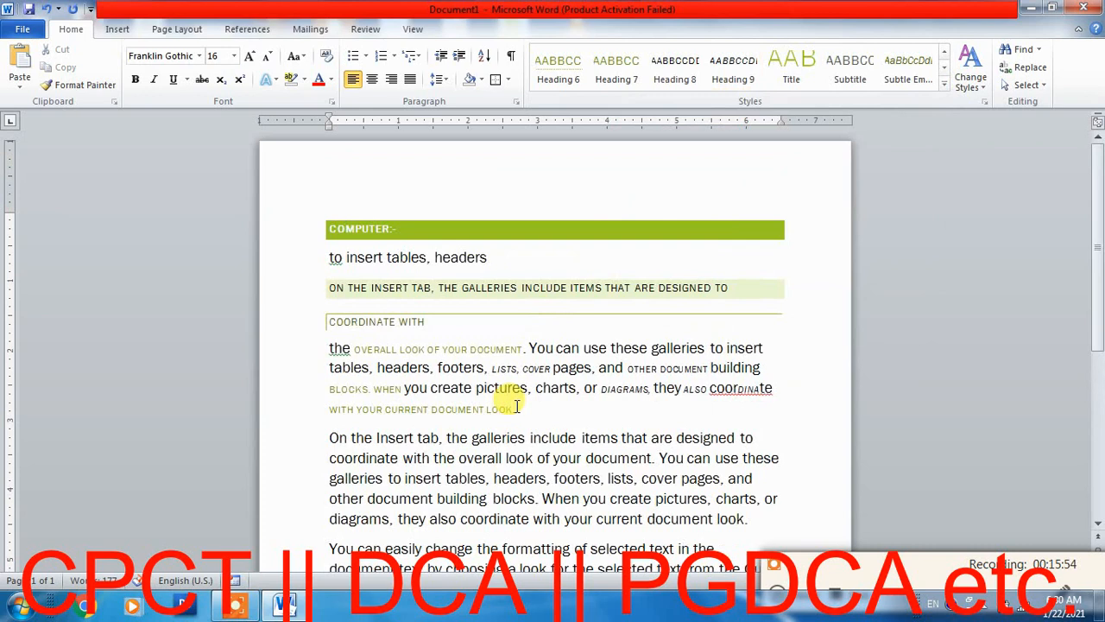
Step: Apply the Heading 9 style to "On the Insert tab, the galleries" in the first newly generated paragraph
{"action": "left_click_drag", "start_coordinate": [331, 437], "coordinate": [525, 438]}
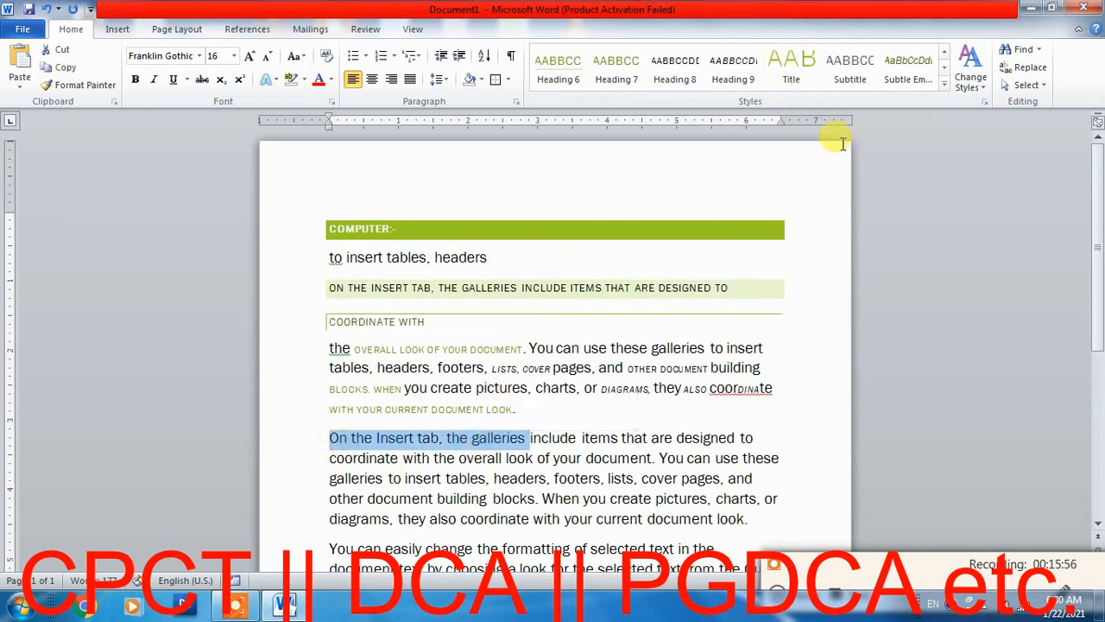
{"action": "left_click", "coordinate": [945, 83]}
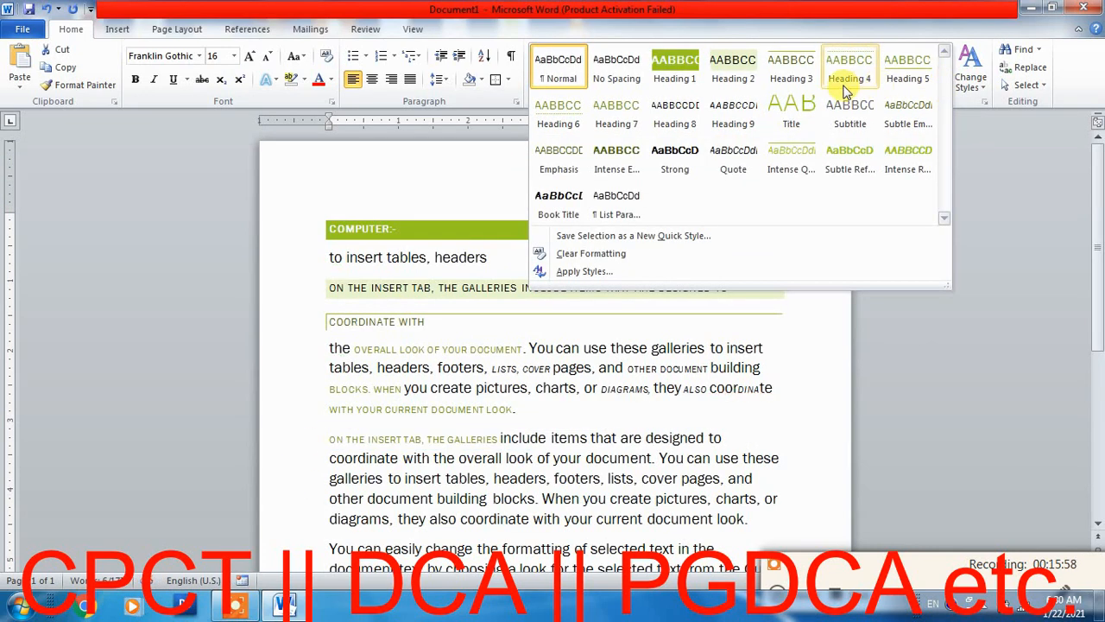
{"action": "left_click", "coordinate": [738, 120]}
{"action": "left_click", "coordinate": [539, 419]}
{"action": "left_click_drag", "start_coordinate": [488, 438], "coordinate": [607, 437]}
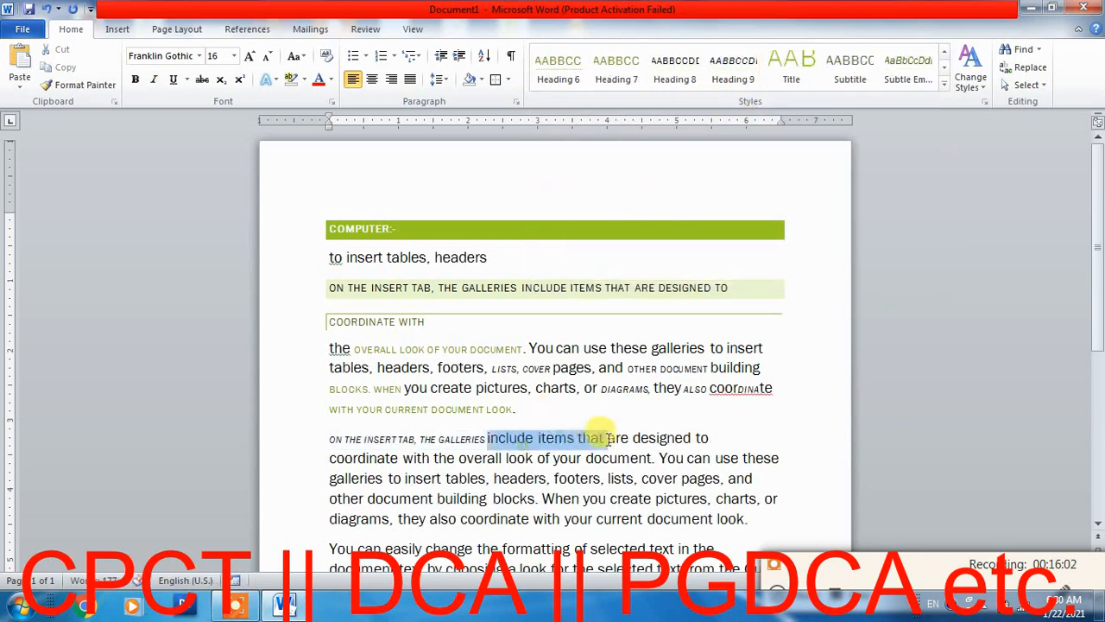
{"action": "left_click", "coordinate": [946, 89]}
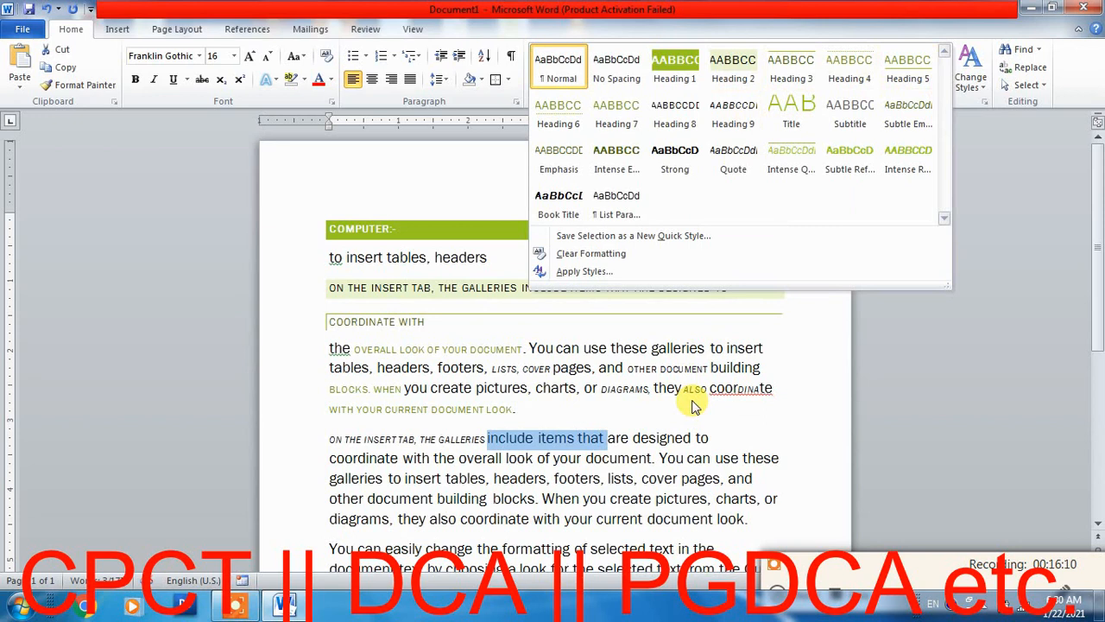
{"action": "left_click", "coordinate": [677, 471]}
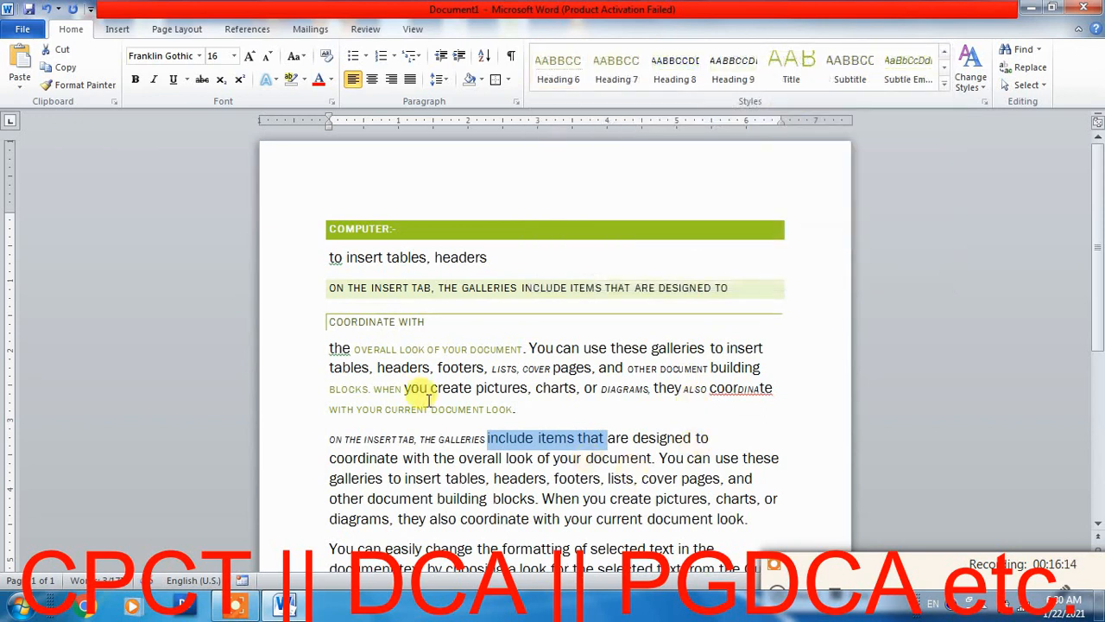
Step: Delete the entire styled sample text so that the document is empty
{"action": "left_click", "coordinate": [482, 368]}
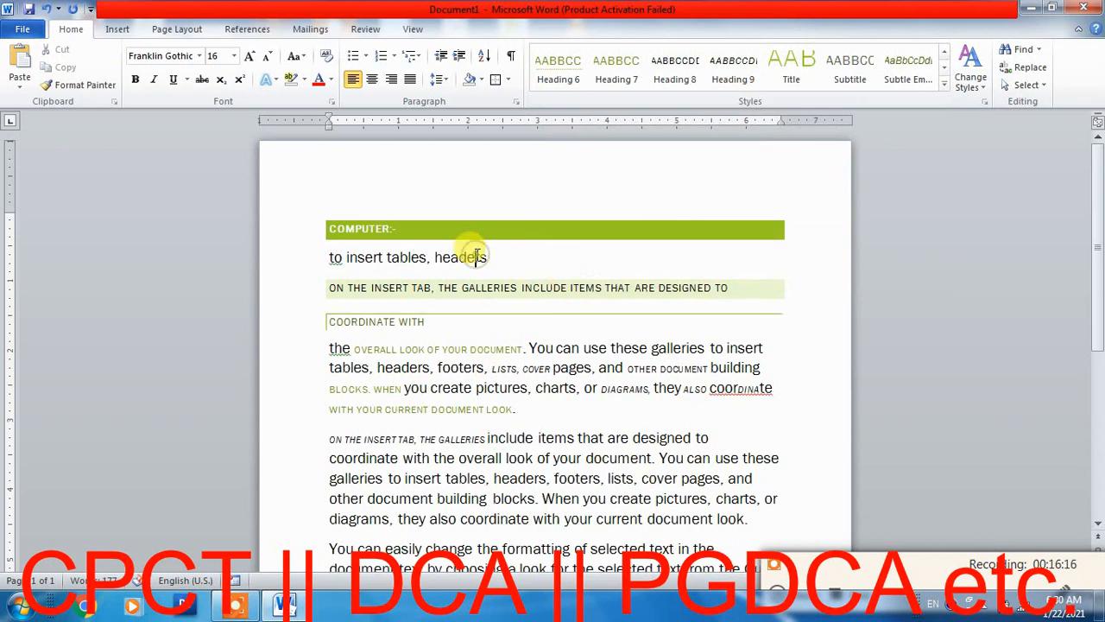
{"action": "key", "text": "ctrl+a"}
{"action": "key", "text": "Delete"}
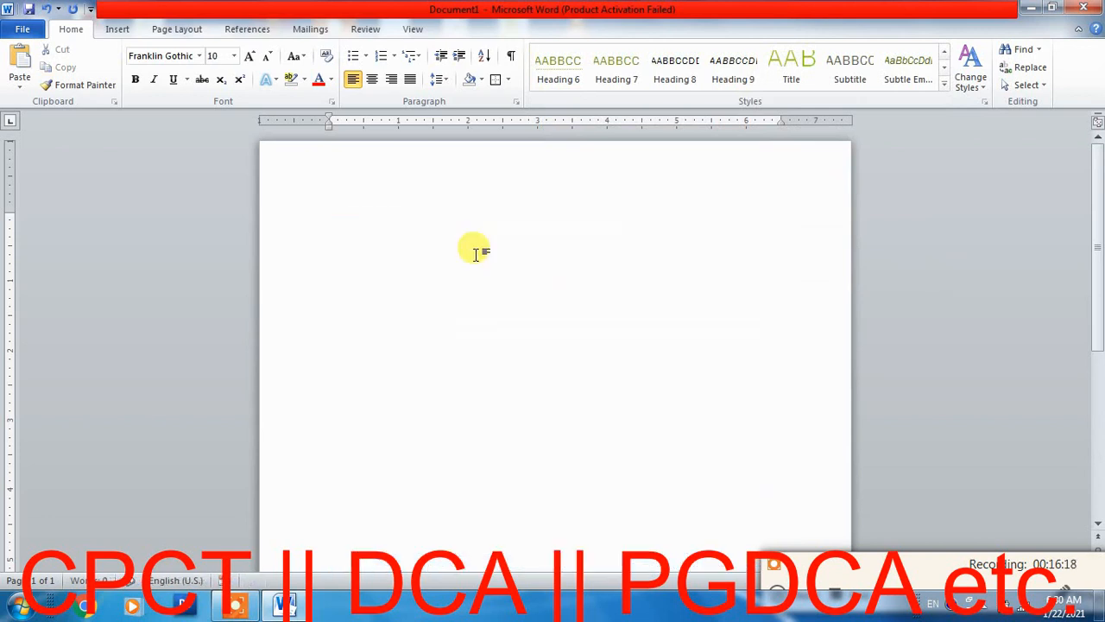
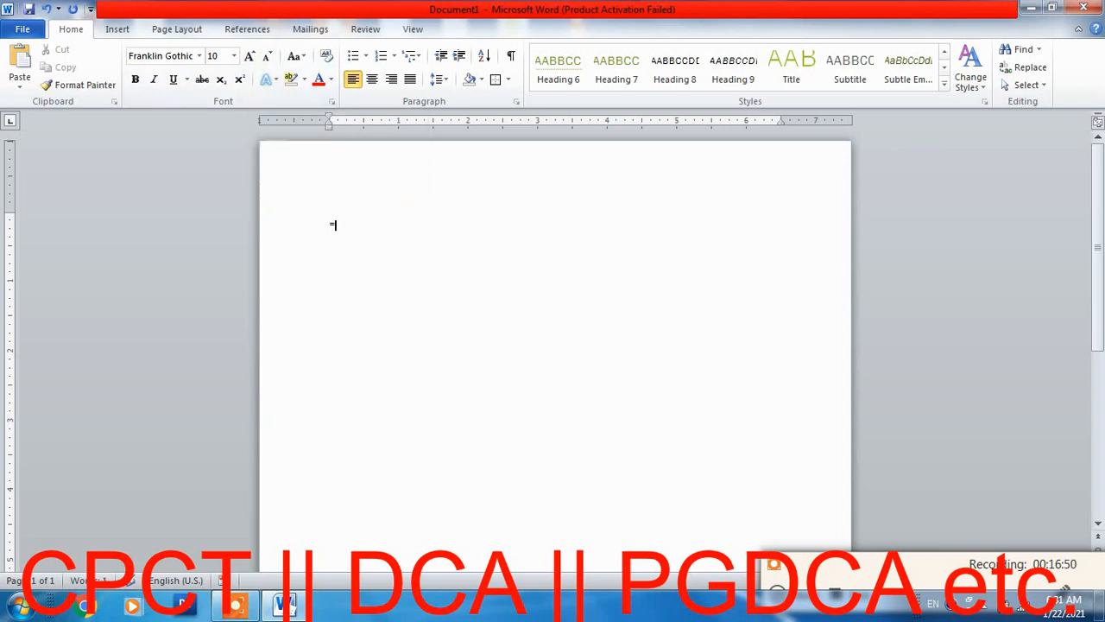
Step: Raise the font size to 14 and replace the lone equals sign with the word "Computer"
{"action": "key", "text": "ctrl+a"}
{"action": "key", "text": "ctrl+shift+period"}
{"action": "key", "text": "ctrl+shift+period"}
{"action": "key", "text": "ctrl+shift+period"}
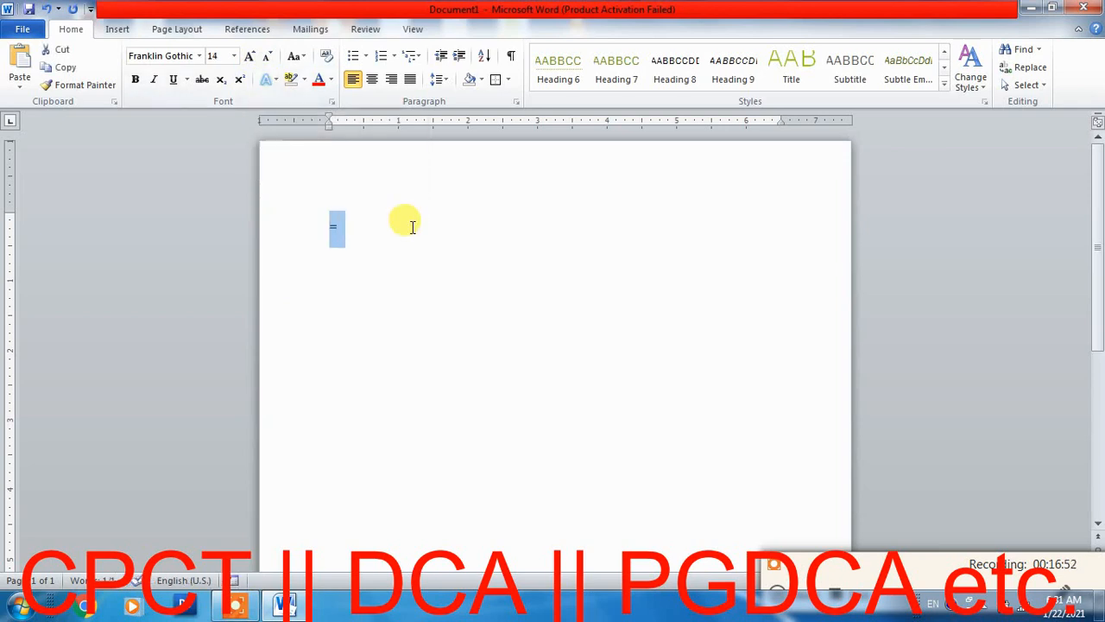
{"action": "key", "text": "Left"}
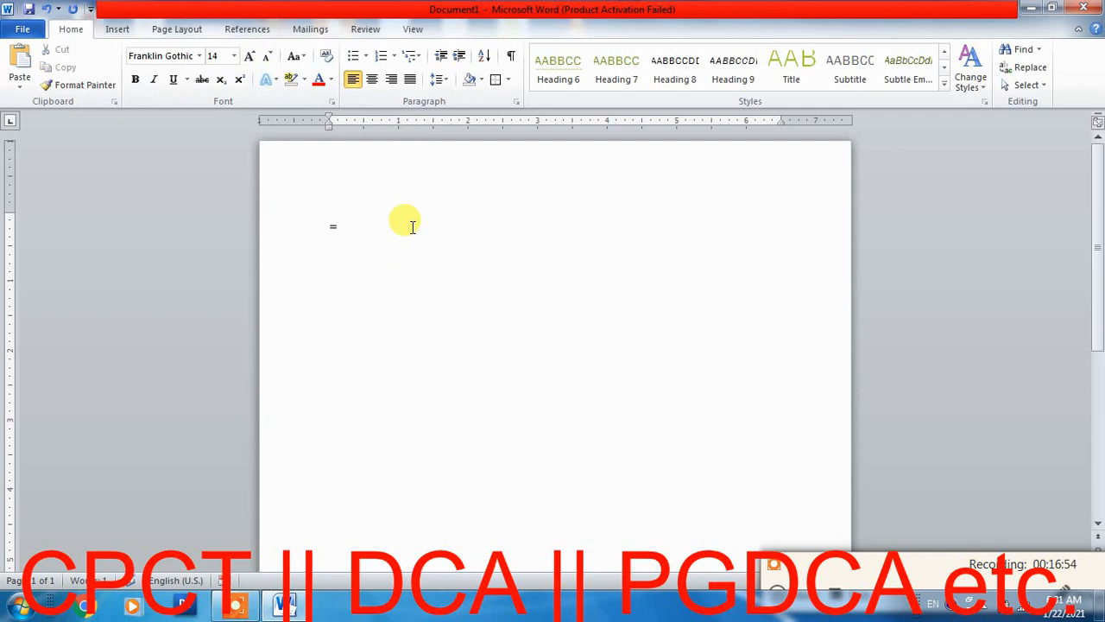
{"action": "key", "text": "Delete"}
{"action": "type", "text": "Compu"}
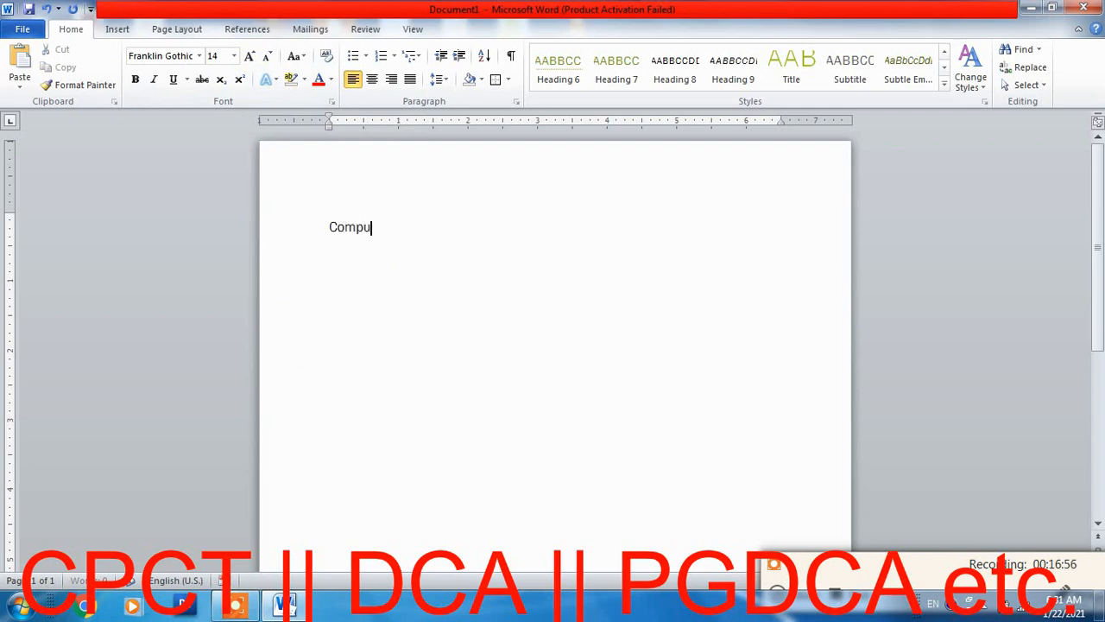
{"action": "type", "text": "ter"}
Step: Enlarge the word "Computer" to font size 24
{"action": "key", "text": "ctrl+a"}
{"action": "key", "text": "ctrl+shift+period"}
{"action": "key", "text": "ctrl+shift+period"}
{"action": "key", "text": "ctrl+shift+period"}
{"action": "key", "text": "ctrl+shift+period"}
{"action": "key", "text": "ctrl+shift+period"}
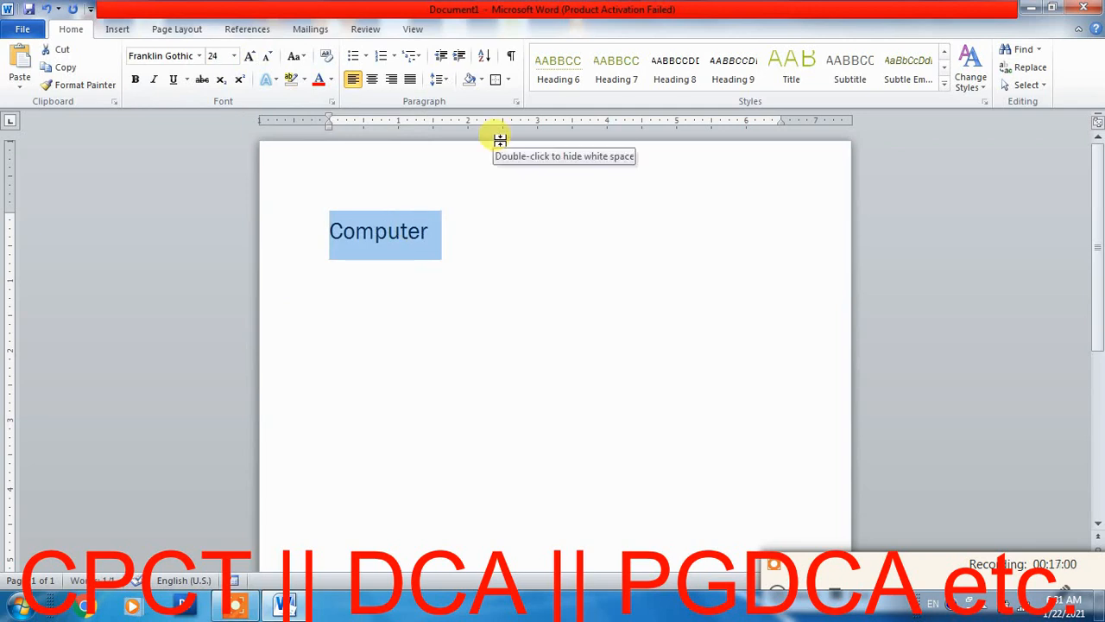
Step: Apply the purple text effect with reflection to the word "Computer"
{"action": "left_click", "coordinate": [278, 81]}
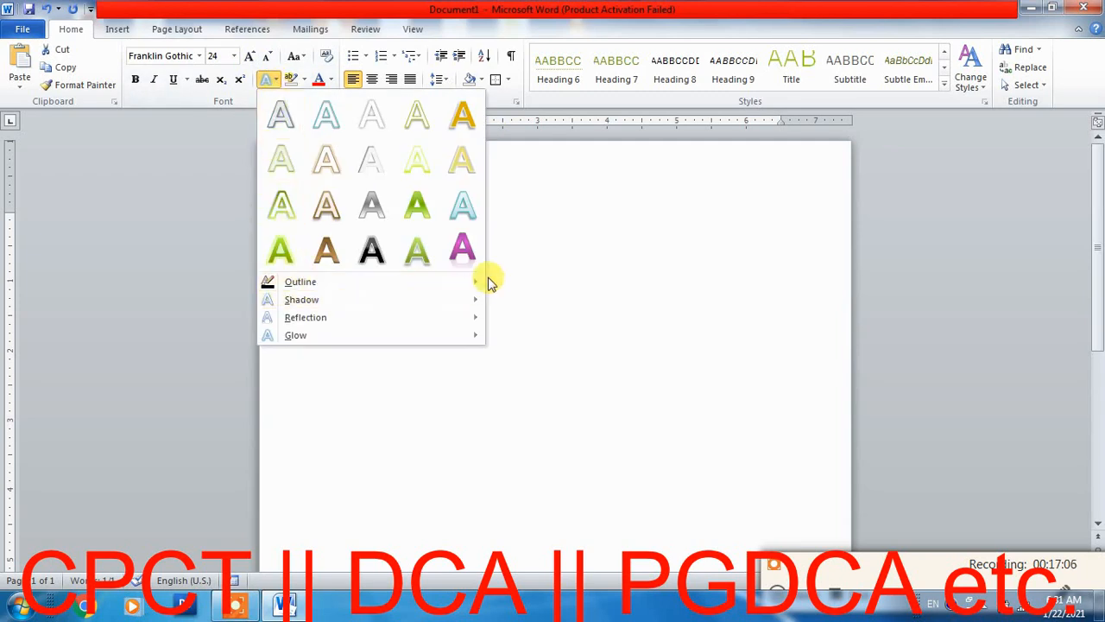
{"action": "left_click", "coordinate": [462, 249]}
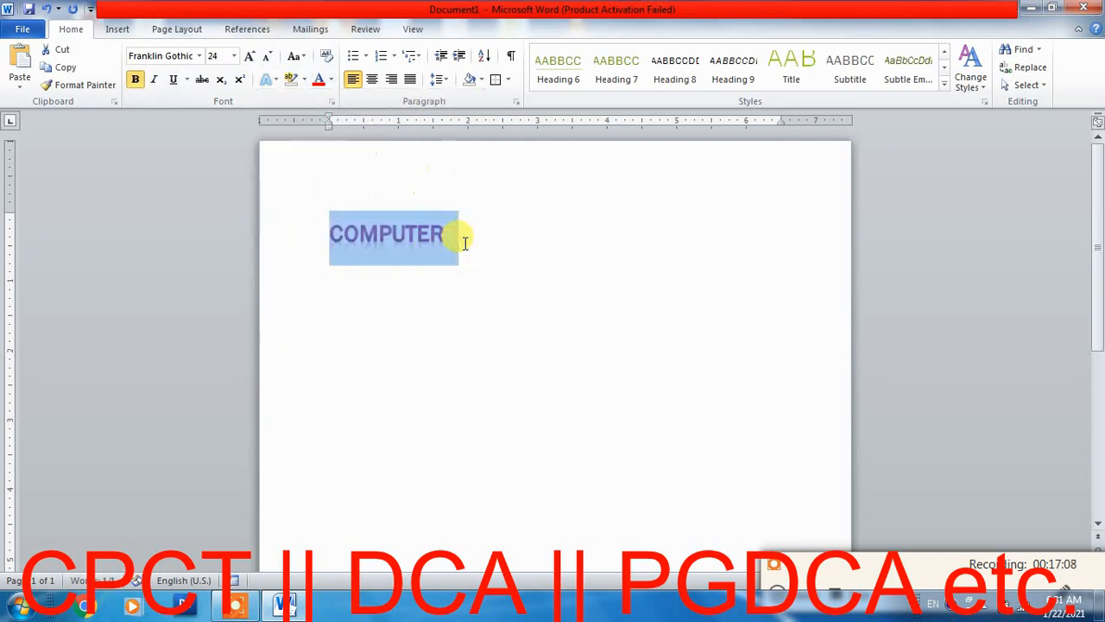
{"action": "left_click", "coordinate": [508, 233]}
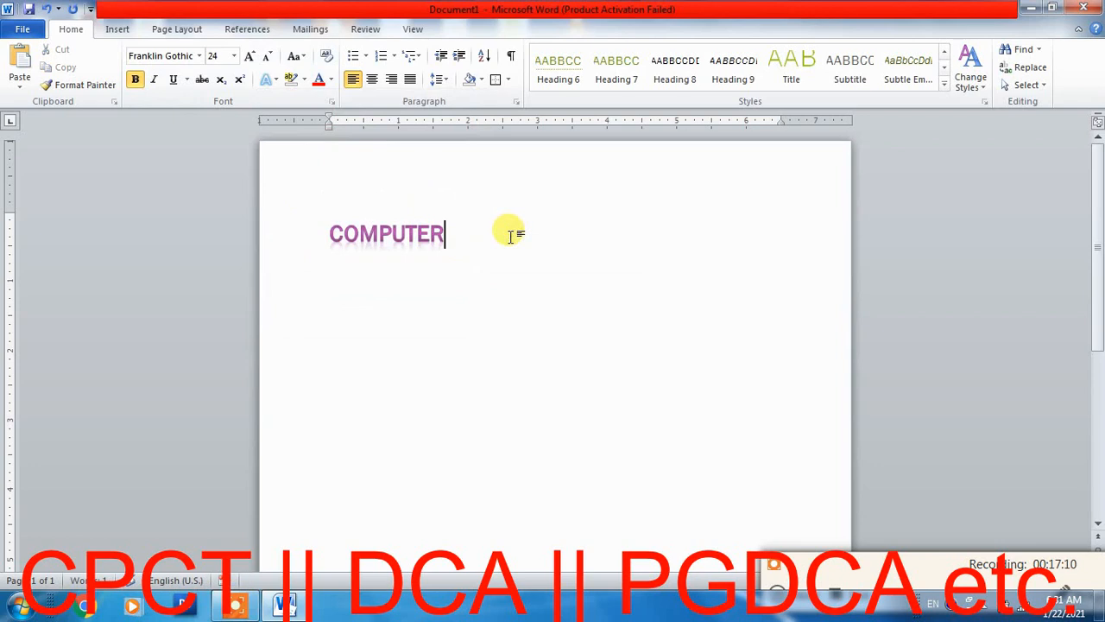
Step: Insert a WordArt reading "COMPUTER" in the matching purple reflected style on a new line below the first word
{"action": "key", "text": "Return"}
{"action": "left_click", "coordinate": [117, 28]}
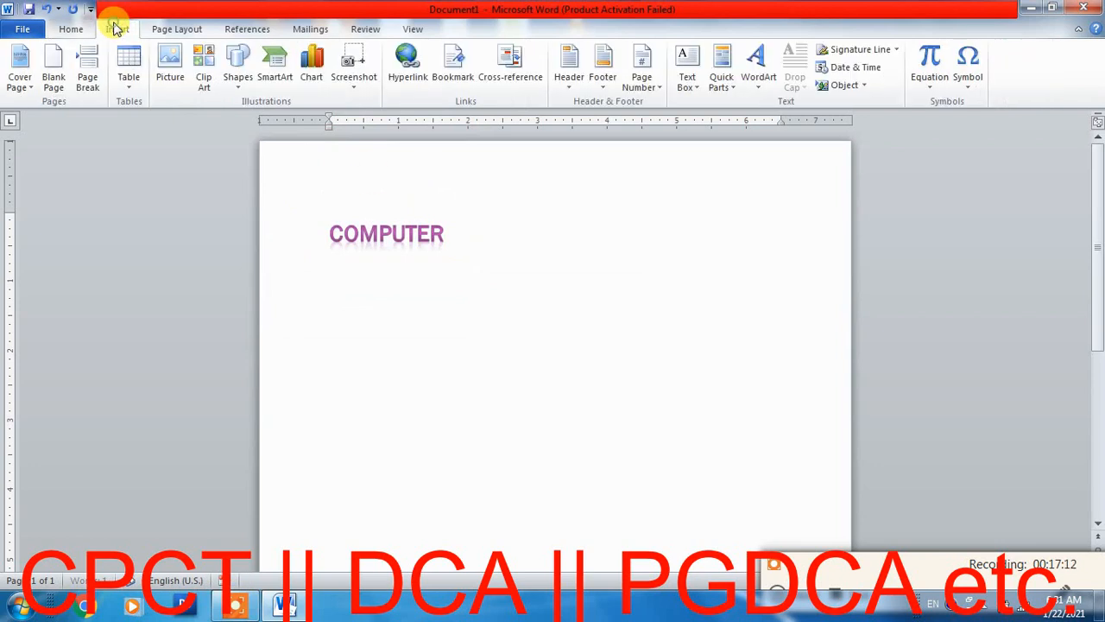
{"action": "left_click", "coordinate": [773, 85]}
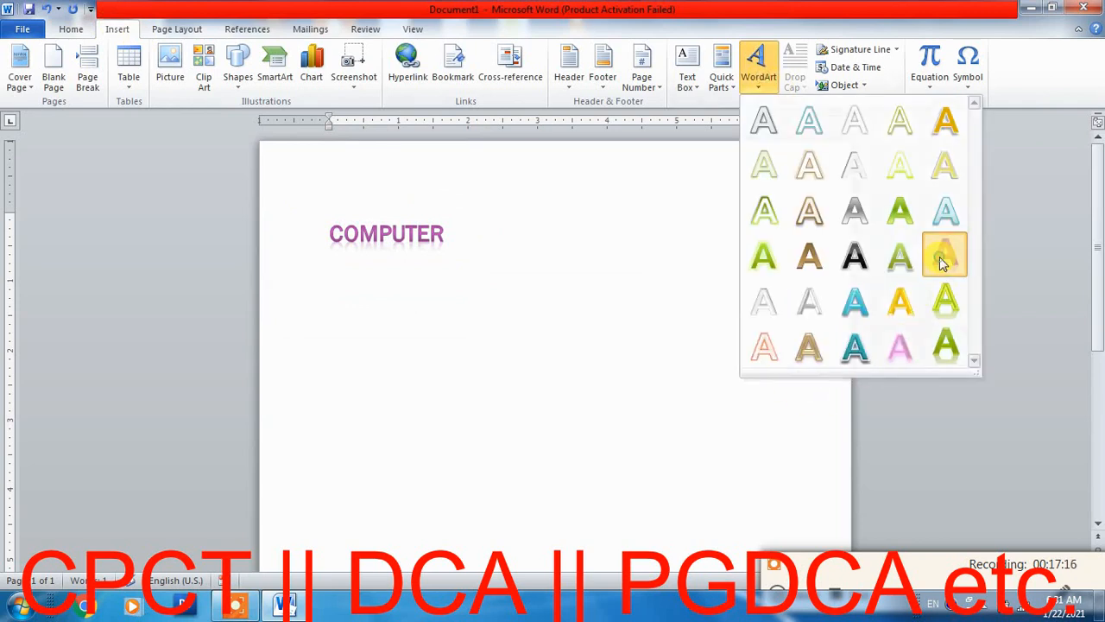
{"action": "left_click", "coordinate": [943, 263]}
{"action": "type", "text": "COM"}
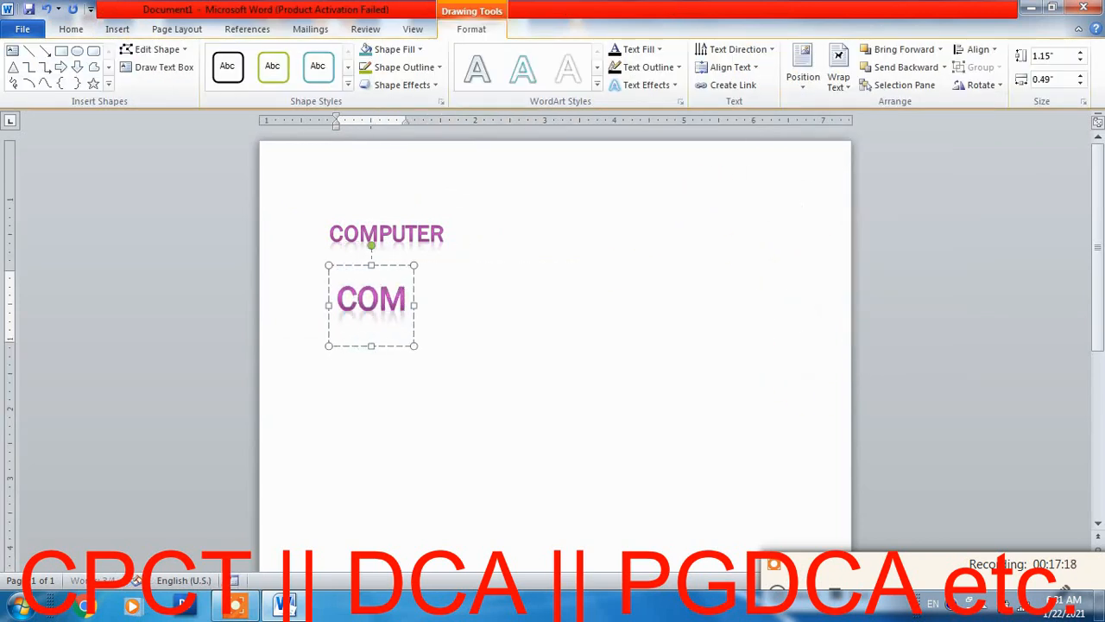
{"action": "type", "text": "PUTER"}
{"action": "left_click", "coordinate": [513, 226]}
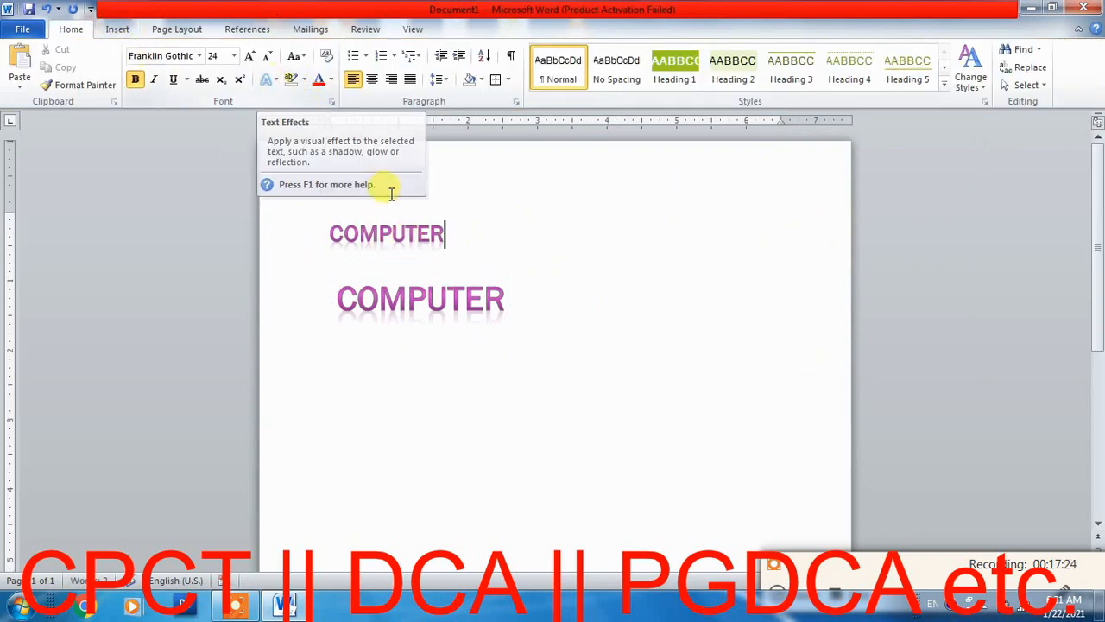
Step: Delete the purple "COMPUTER" text together with the WordArt below it
{"action": "left_click", "coordinate": [518, 303]}
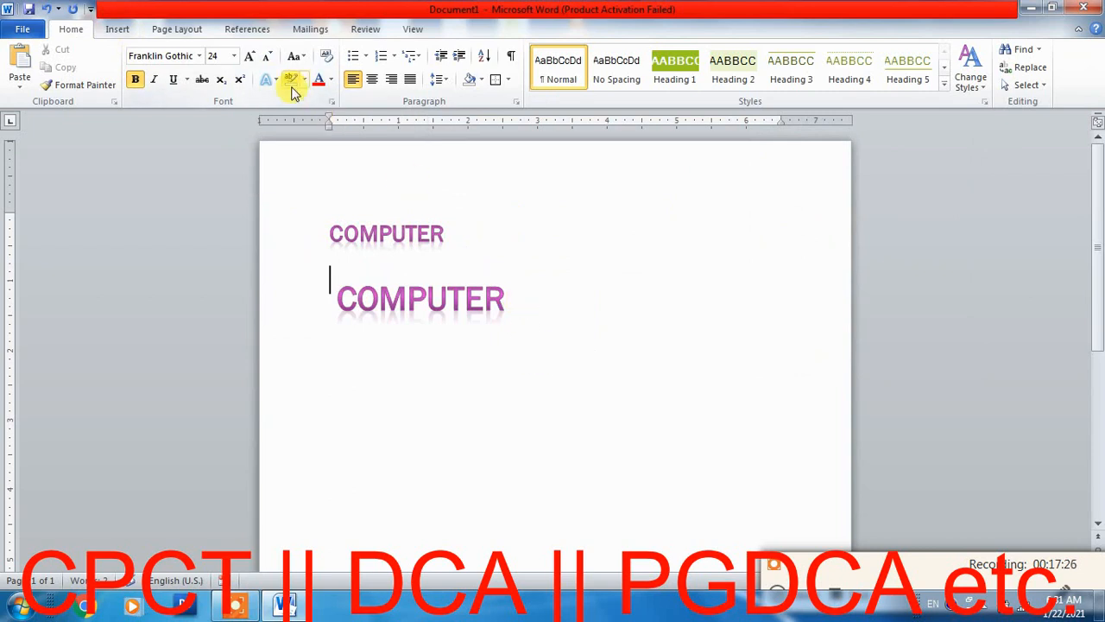
{"action": "double_click", "coordinate": [409, 234]}
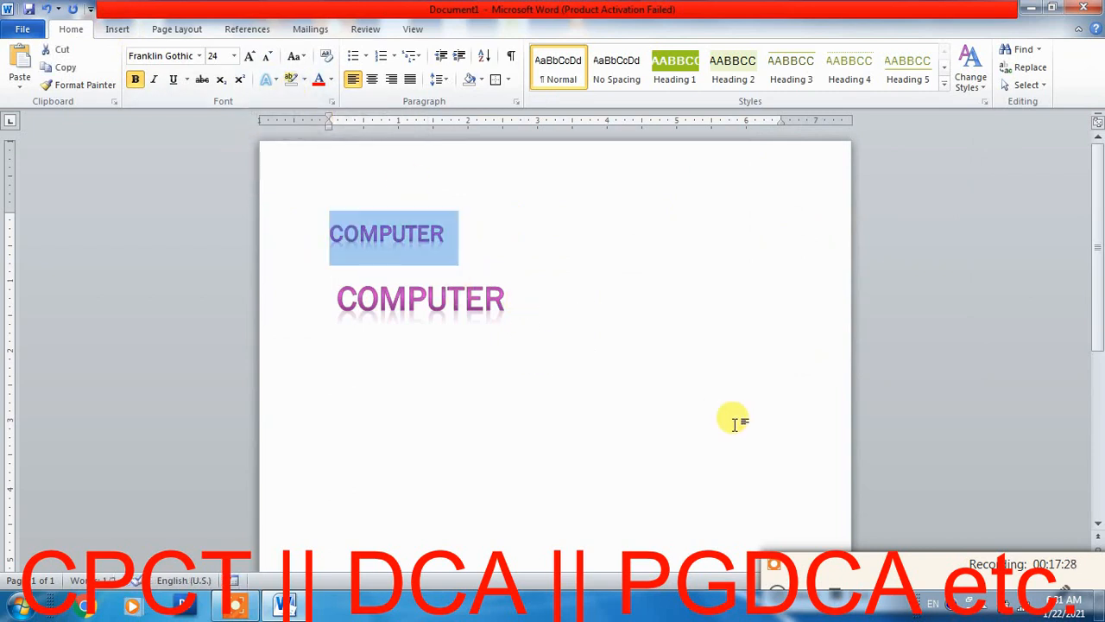
{"action": "key", "text": "ctrl+a"}
{"action": "key", "text": "Delete"}
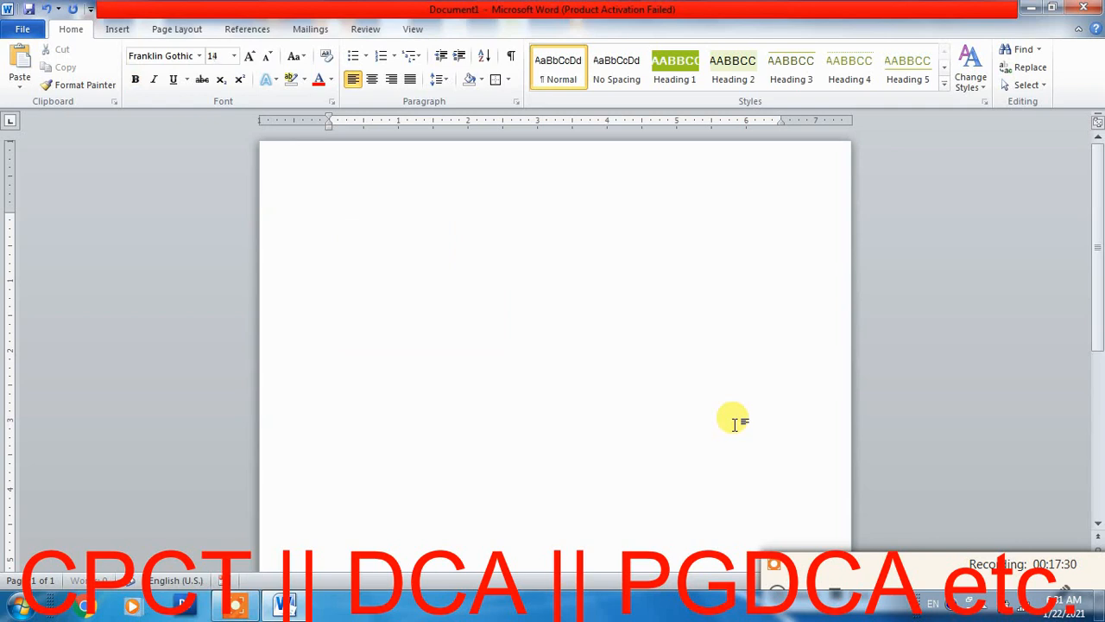
{"action": "type", "text": "=rand"}
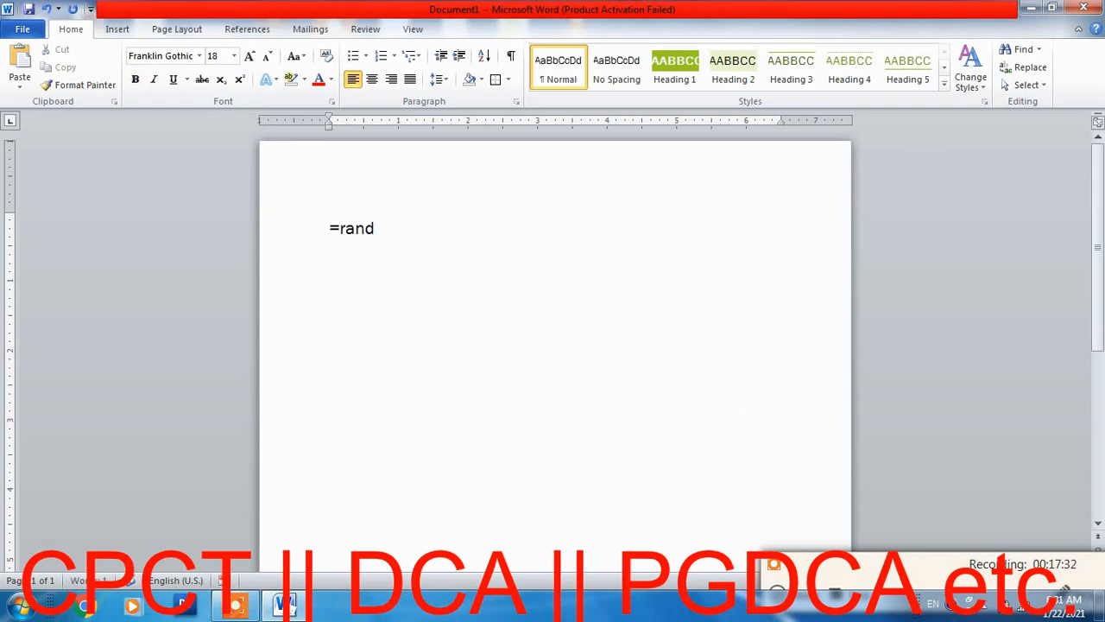
{"action": "type", "text": "("}
{"action": "key", "text": "ctrl+a"}
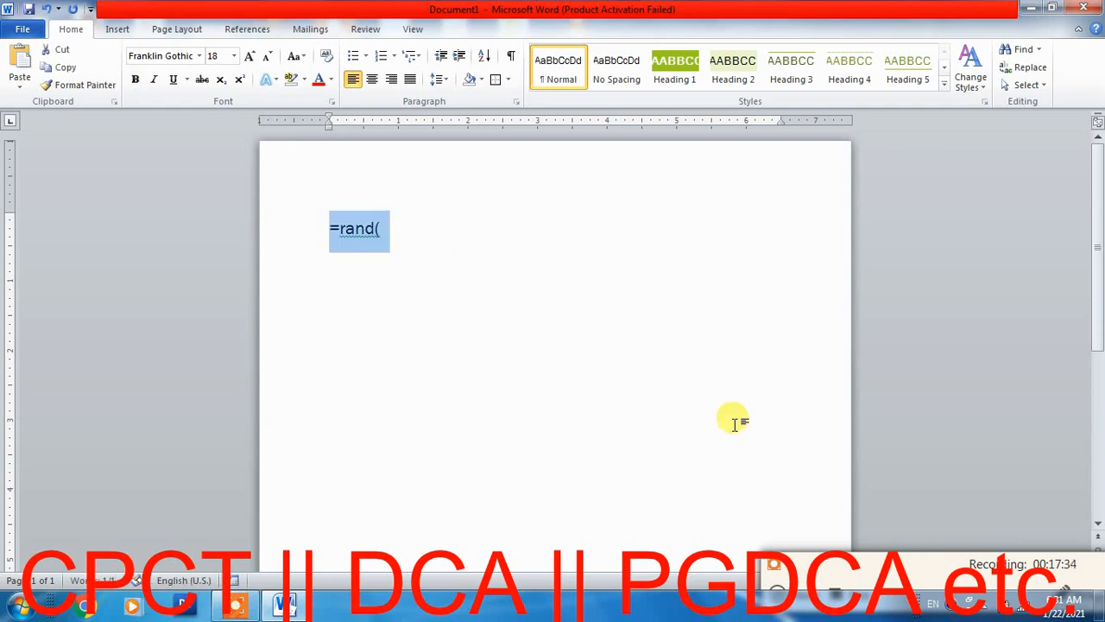
{"action": "key", "text": "Delete"}
Step: Set the font size to 18 and generate two paragraphs of sample text with =rand(2)
{"action": "key", "text": "ctrl+shift+period"}
{"action": "key", "text": "ctrl+shift+period"}
{"action": "key", "text": "ctrl+shift+period"}
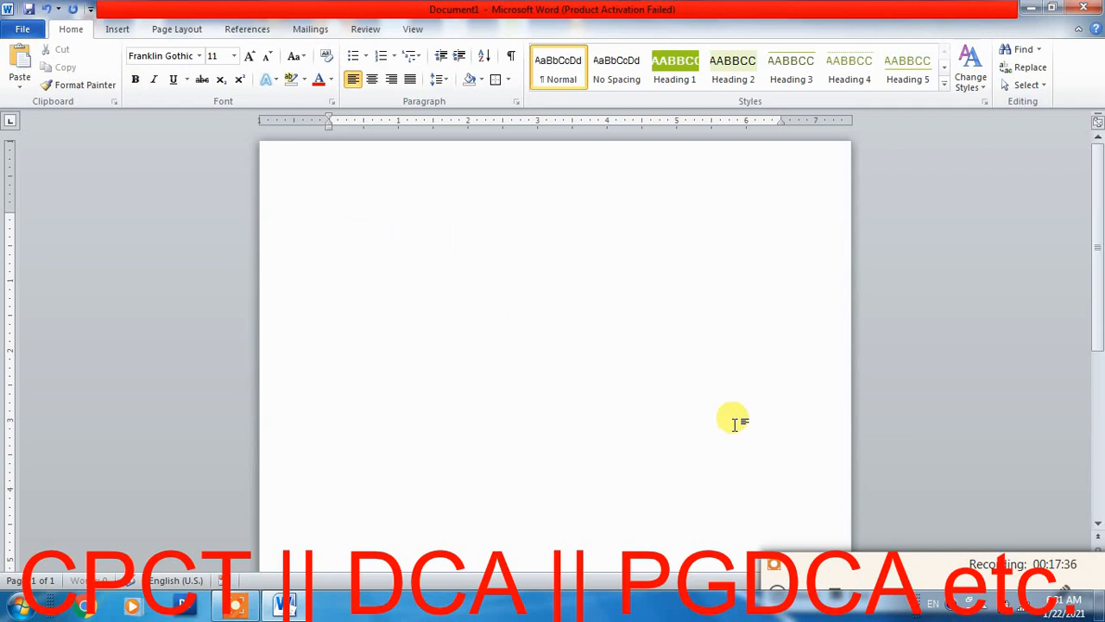
{"action": "key", "text": "ctrl+shift+period"}
{"action": "key", "text": "ctrl+shift+period"}
{"action": "type", "text": "=rand"}
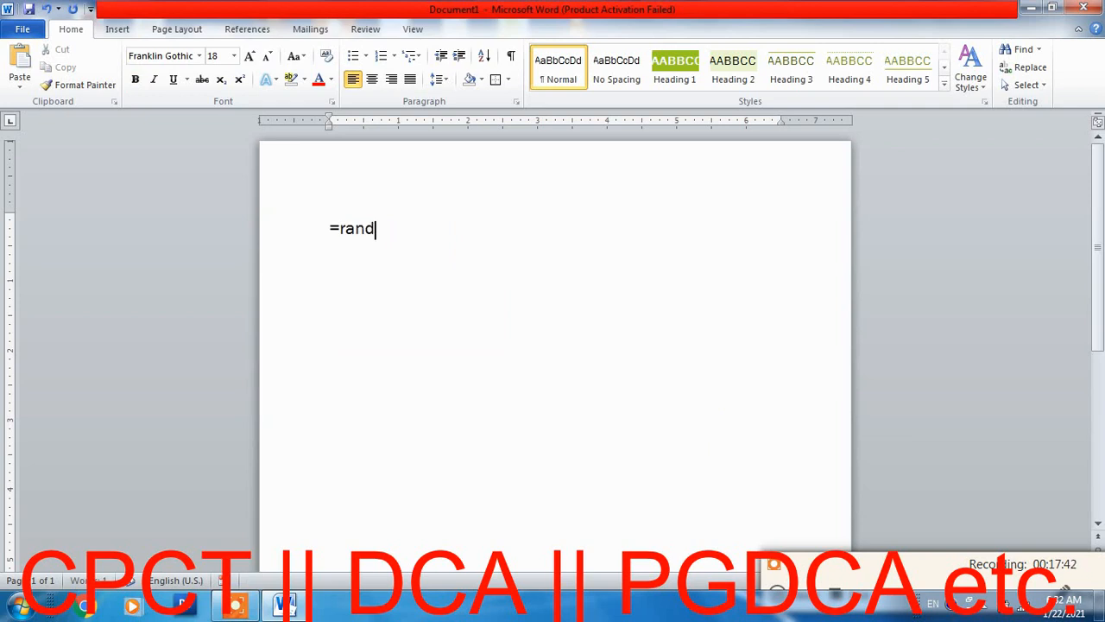
{"action": "type", "text": "(2)"}
{"action": "key", "text": "Return"}
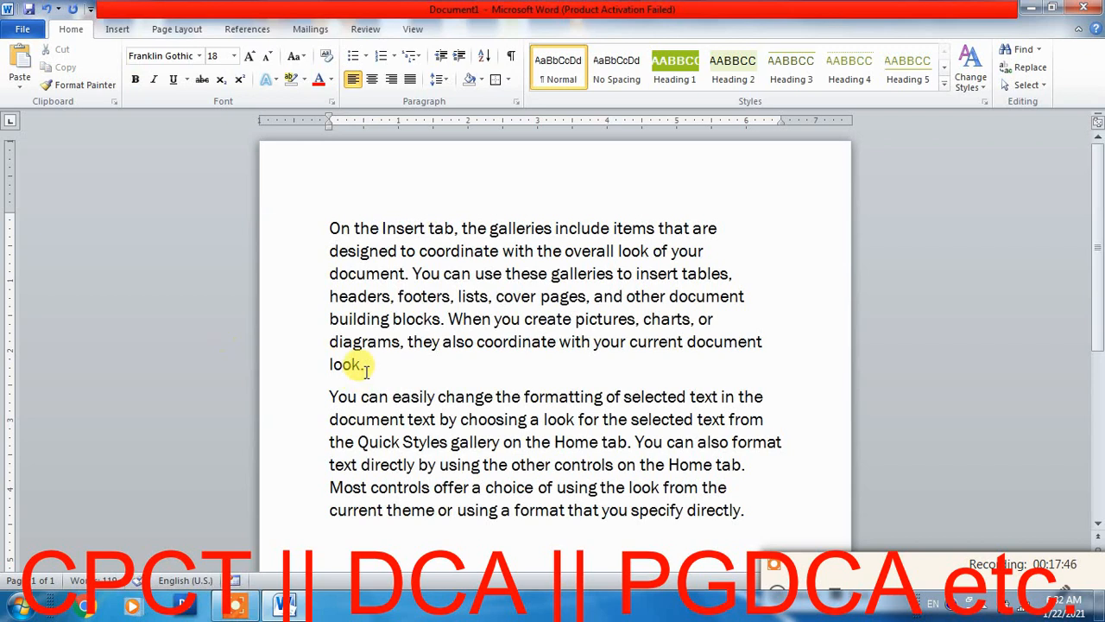
Step: Highlight the whole first paragraph, "On the Insert tab" to "look.", in bright green
{"action": "double_click", "coordinate": [299, 372]}
{"action": "left_click_drag", "start_coordinate": [771, 504], "coordinate": [272, 417]}
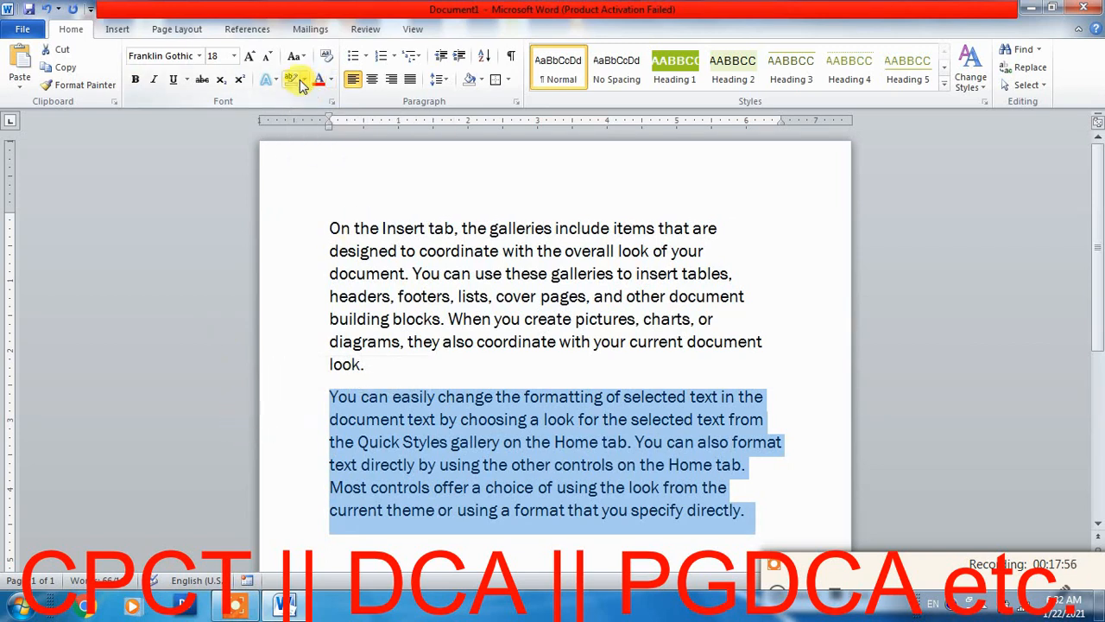
{"action": "left_click", "coordinate": [400, 273]}
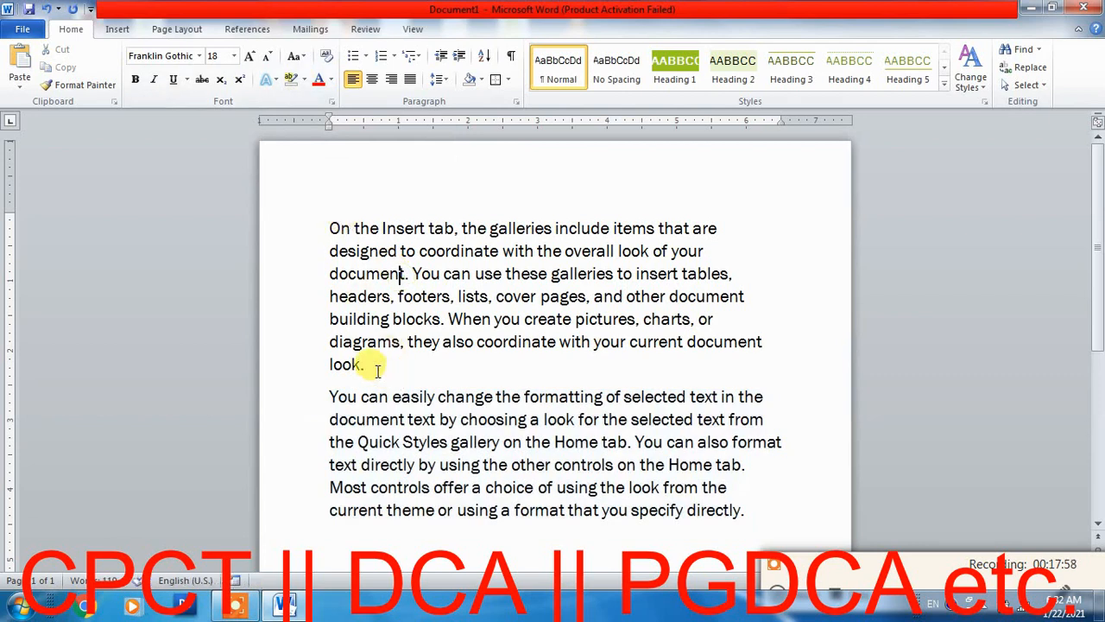
{"action": "left_click_drag", "start_coordinate": [375, 366], "coordinate": [292, 243]}
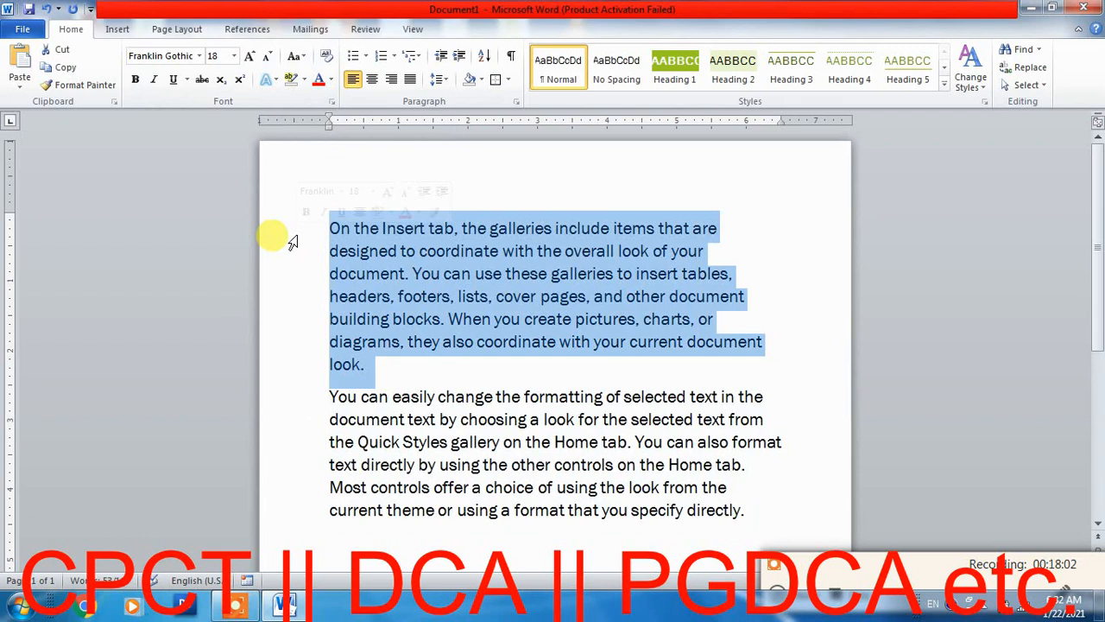
{"action": "left_click", "coordinate": [304, 79]}
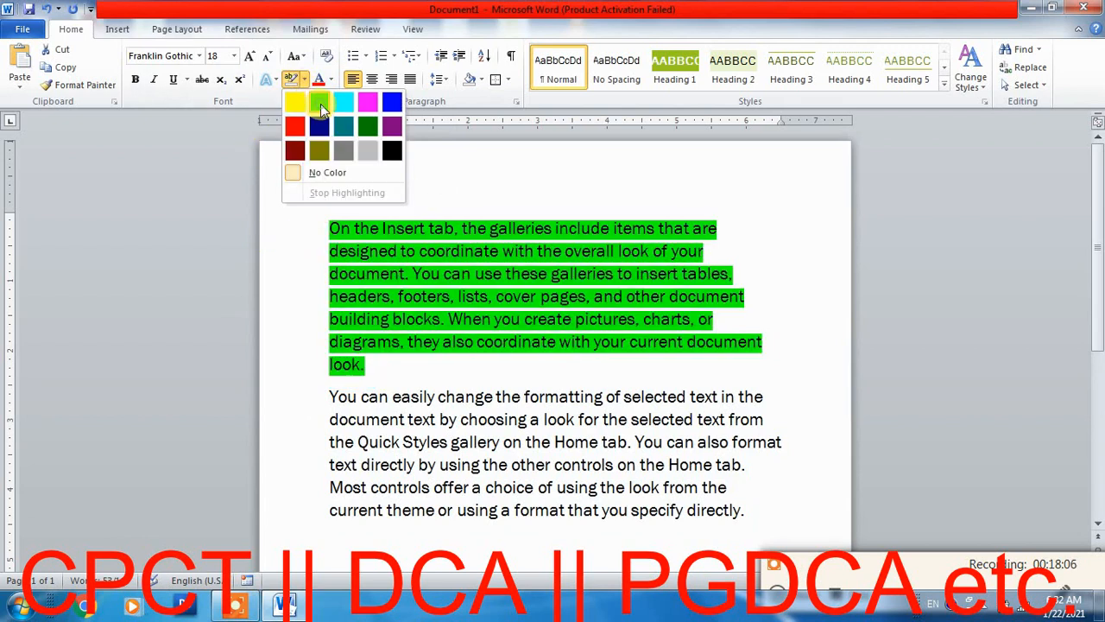
{"action": "left_click", "coordinate": [321, 104]}
{"action": "left_click", "coordinate": [399, 374]}
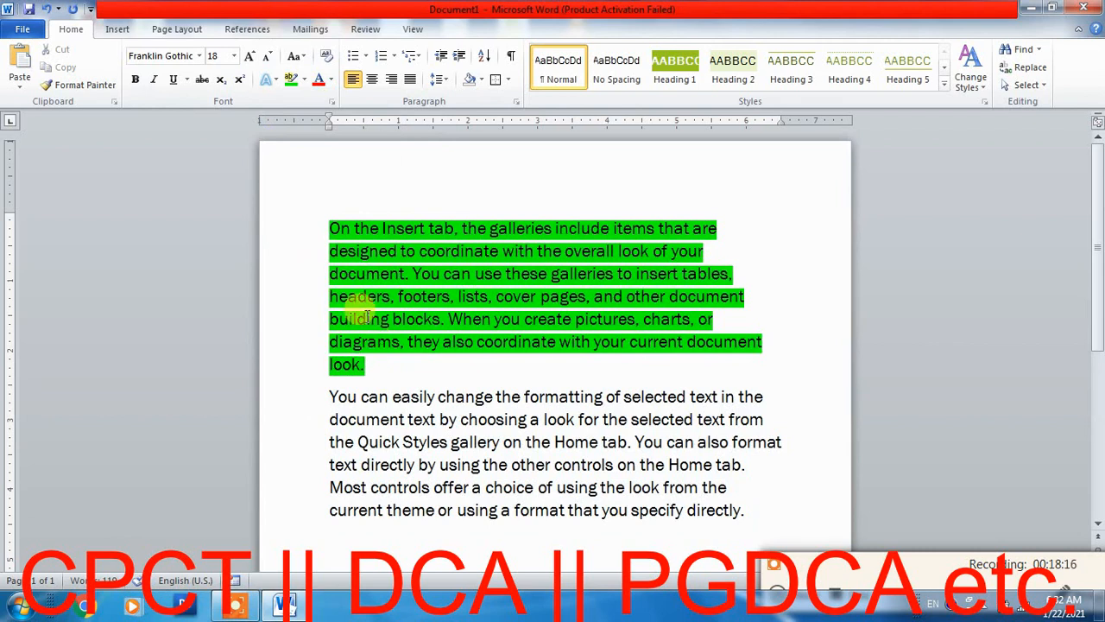
Step: Preview black highlighting on the second paragraph up to "that you", then choose No Color for it
{"action": "left_click_drag", "start_coordinate": [322, 394], "coordinate": [628, 511]}
{"action": "left_click", "coordinate": [304, 78]}
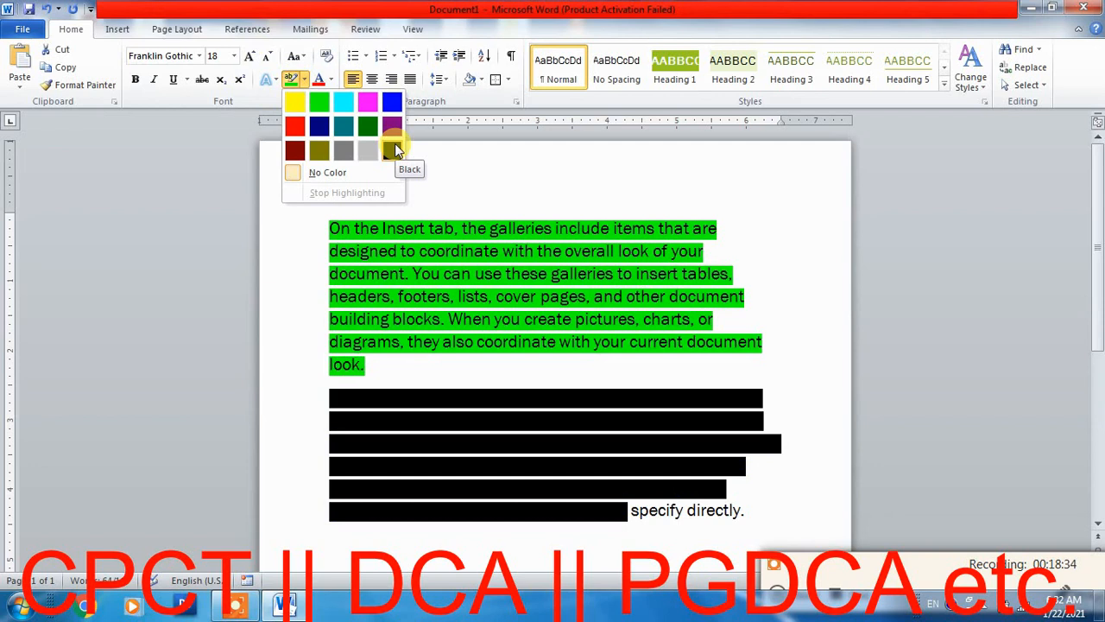
{"action": "left_click", "coordinate": [327, 172]}
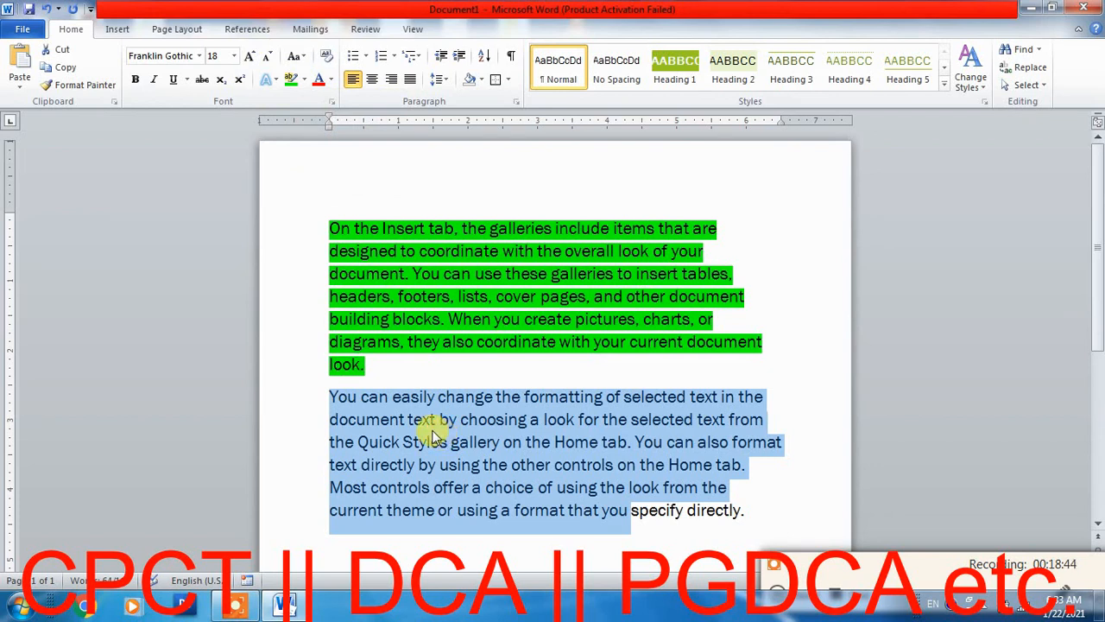
{"action": "left_click", "coordinate": [561, 476]}
Step: Highlight the whole second paragraph, "You can easily" to "specify directly.", in yellow
{"action": "left_click_drag", "start_coordinate": [746, 510], "coordinate": [325, 394]}
{"action": "left_click", "coordinate": [853, 580]}
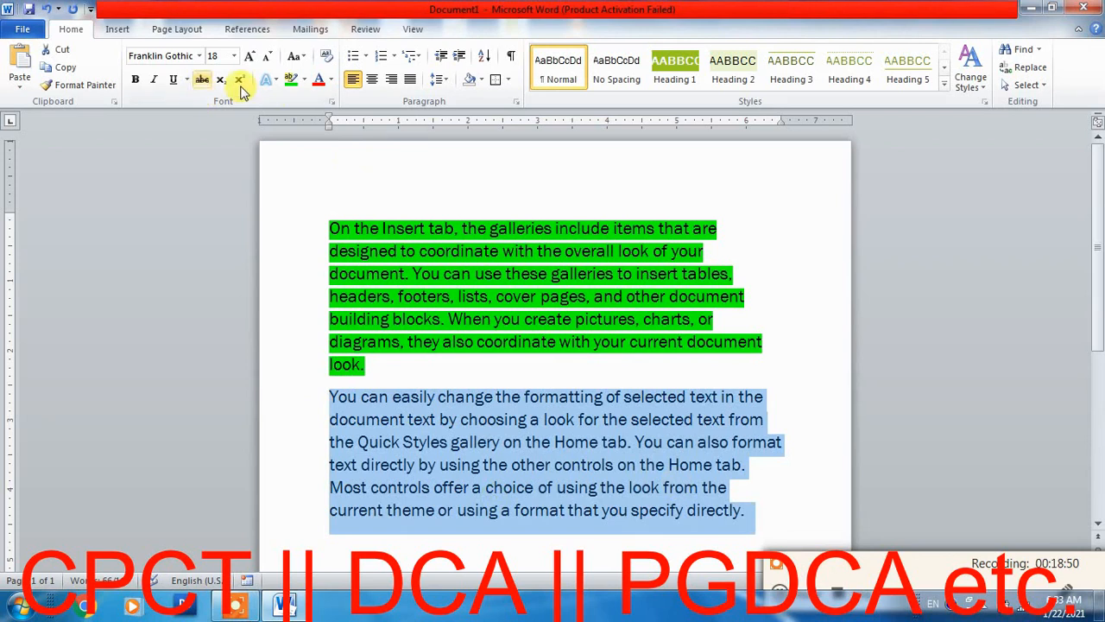
{"action": "left_click", "coordinate": [304, 79]}
{"action": "left_click", "coordinate": [298, 104]}
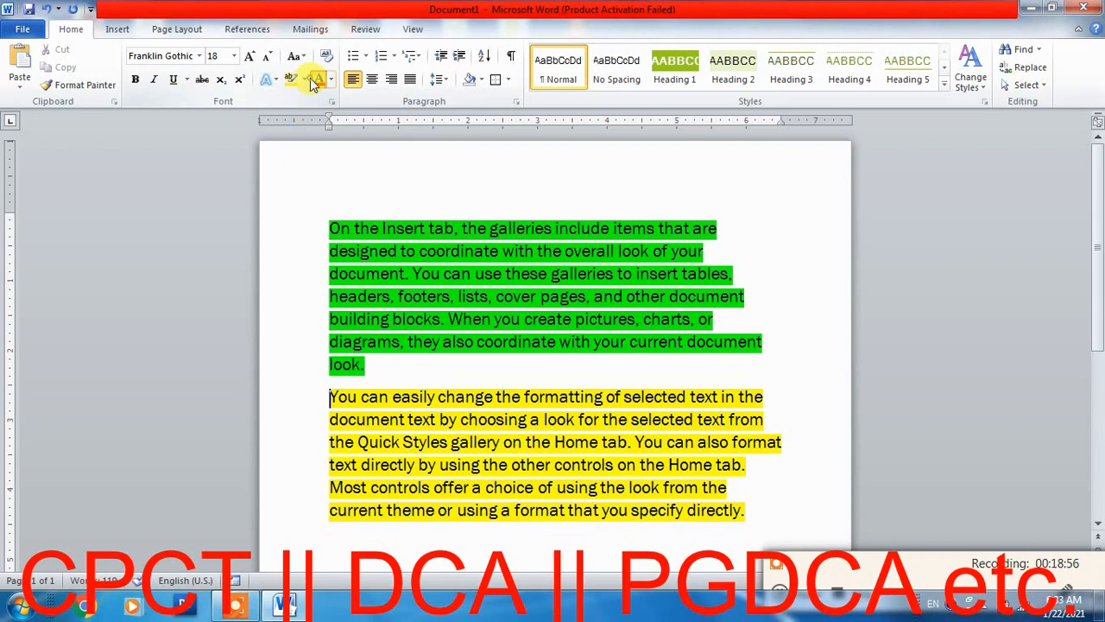
Step: Undo the highlighting on both paragraphs and return to the start of the document
{"action": "left_click", "coordinate": [304, 79]}
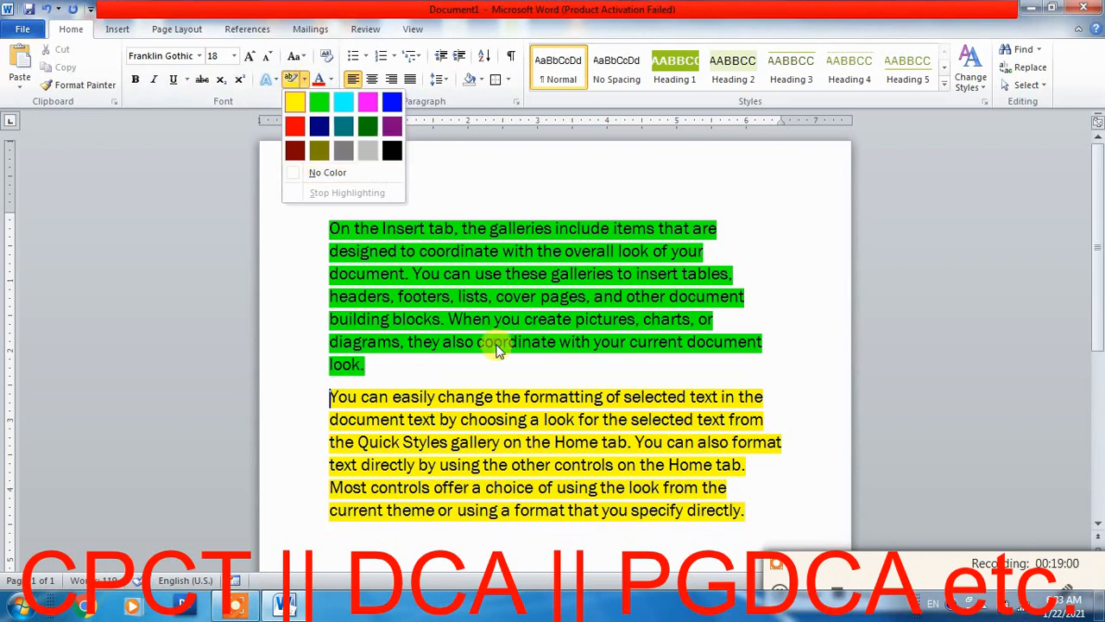
{"action": "key", "text": "Escape"}
{"action": "key", "text": "ctrl+shift+Down"}
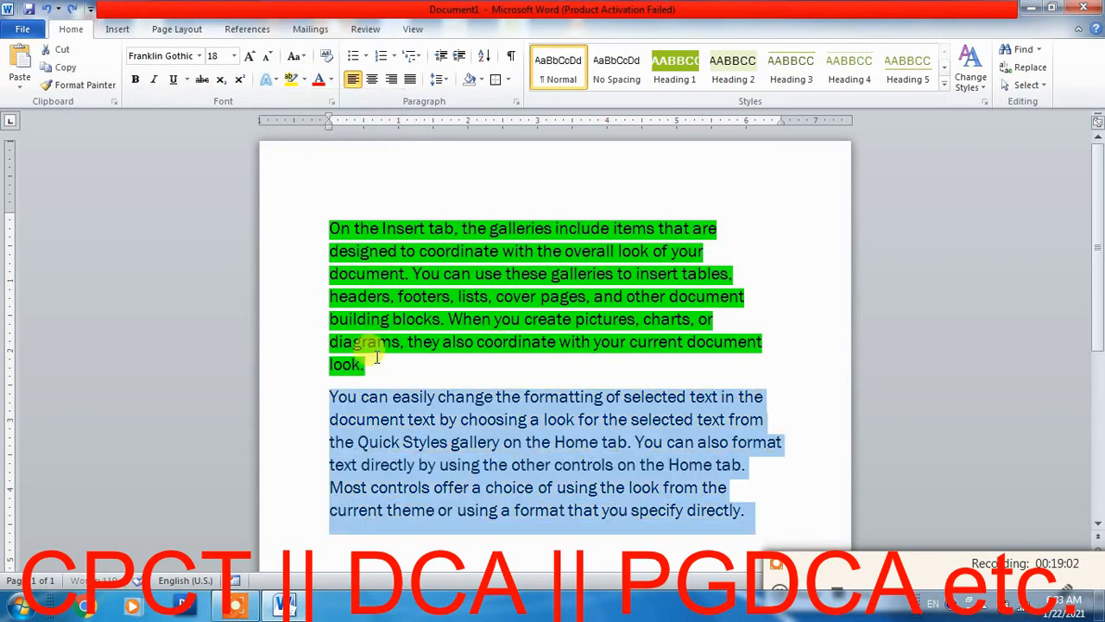
{"action": "key", "text": "ctrl+z"}
{"action": "key", "text": "ctrl+Home"}
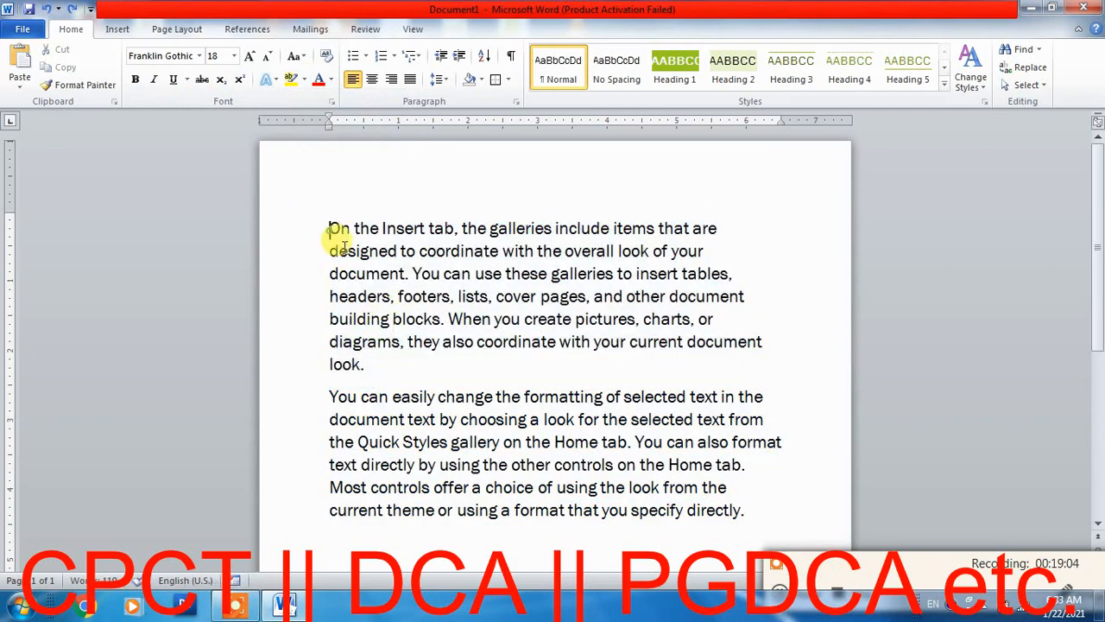
Step: Try light blue as the font colour for "On the Insert tab" to "insert tables", and settle on standard red
{"action": "left_click_drag", "start_coordinate": [330, 230], "coordinate": [721, 282]}
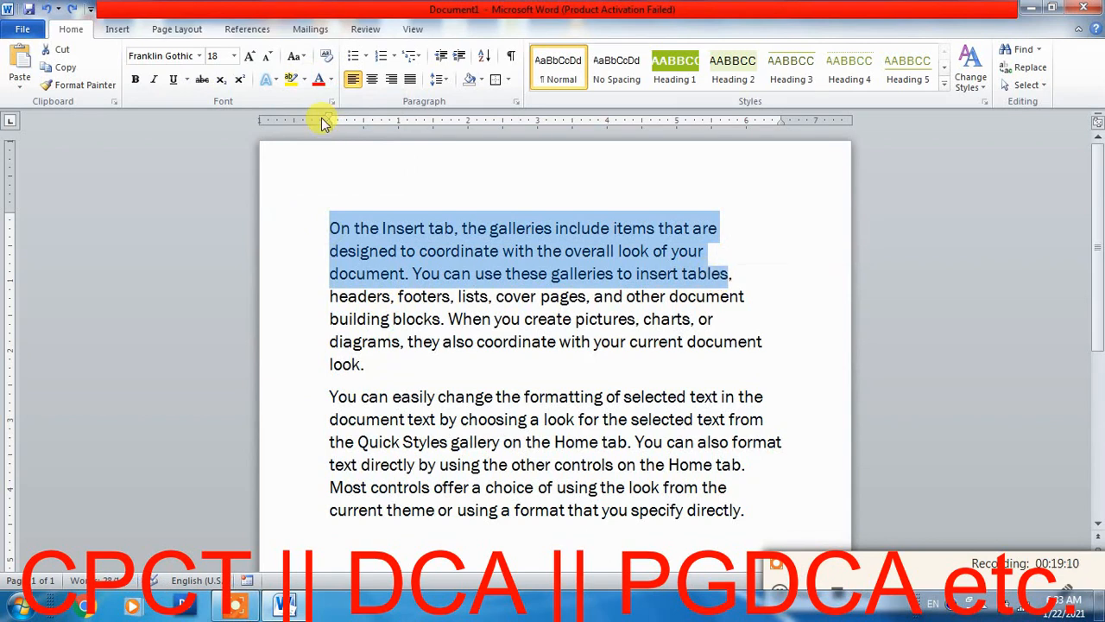
{"action": "left_click", "coordinate": [331, 79]}
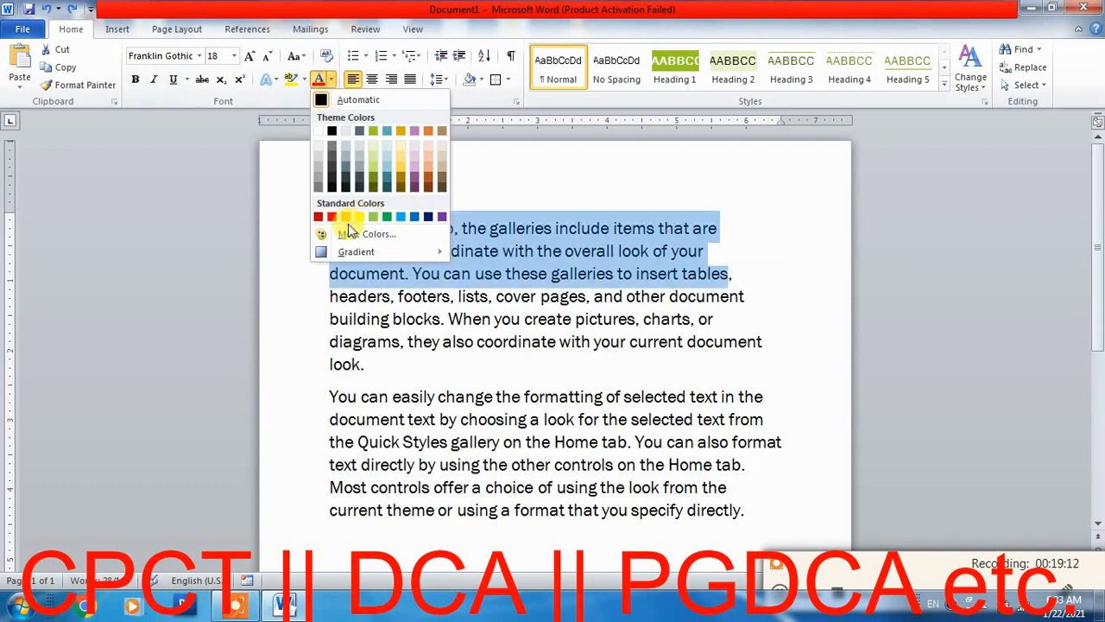
{"action": "left_click", "coordinate": [401, 217]}
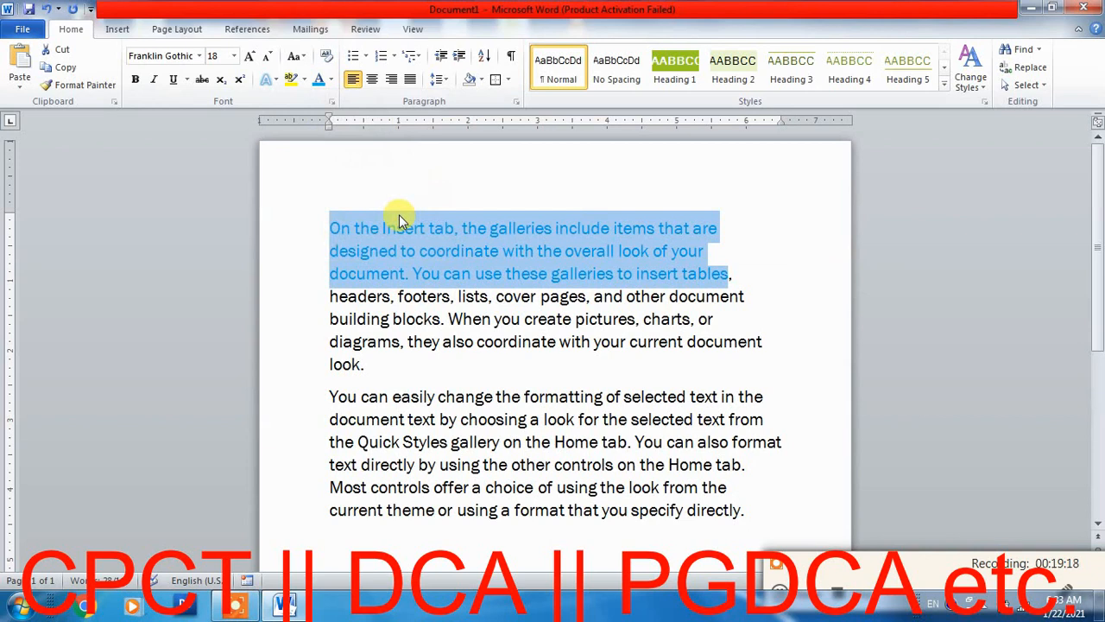
{"action": "left_click", "coordinate": [330, 80]}
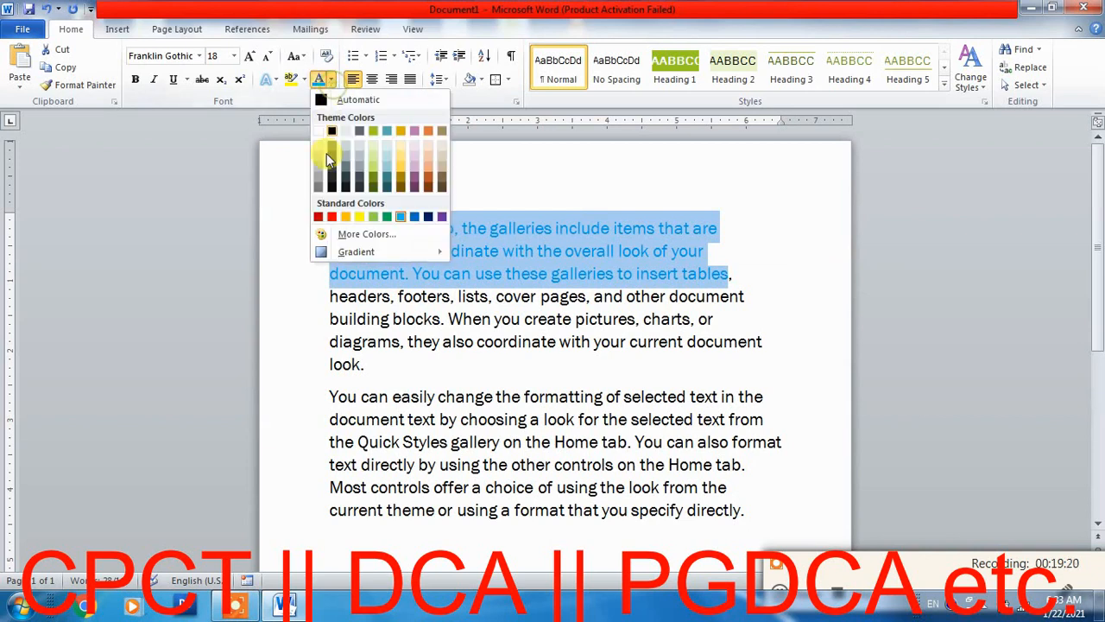
{"action": "left_click", "coordinate": [332, 217]}
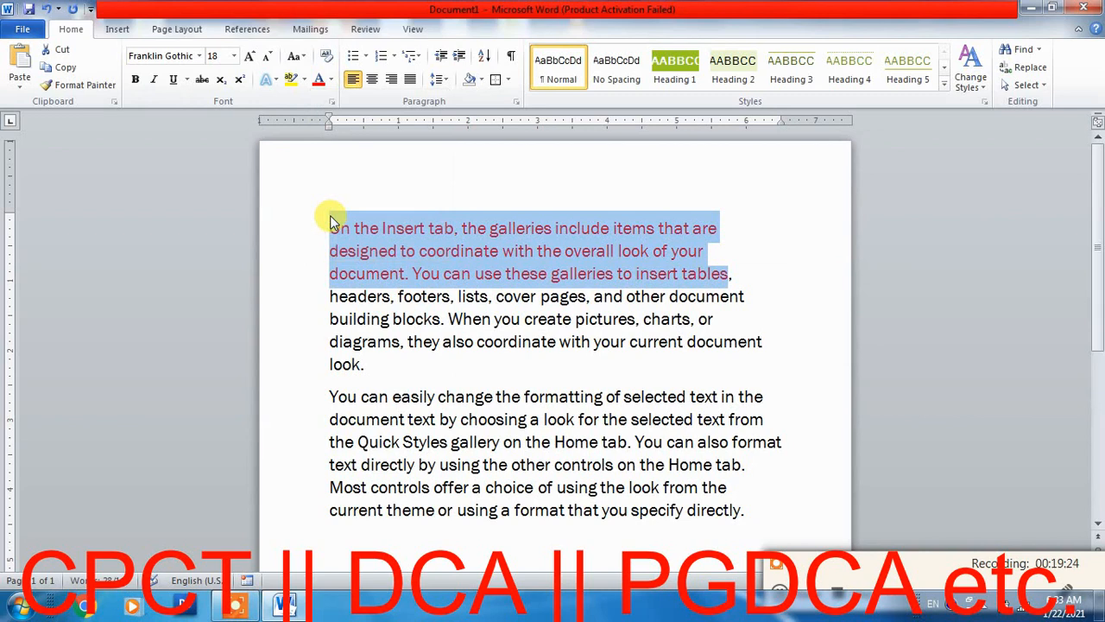
{"action": "left_click", "coordinate": [346, 254]}
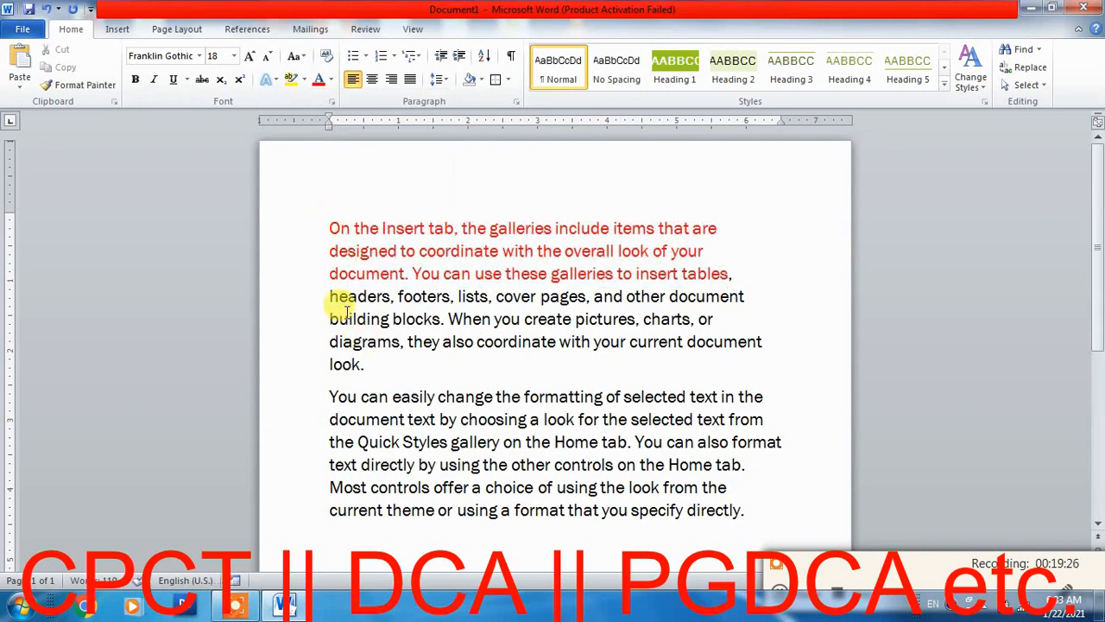
Step: Apply the first green text effect in the fourth gallery row to "You can easily" to "selected text in the"
{"action": "left_click_drag", "start_coordinate": [346, 311], "coordinate": [493, 338]}
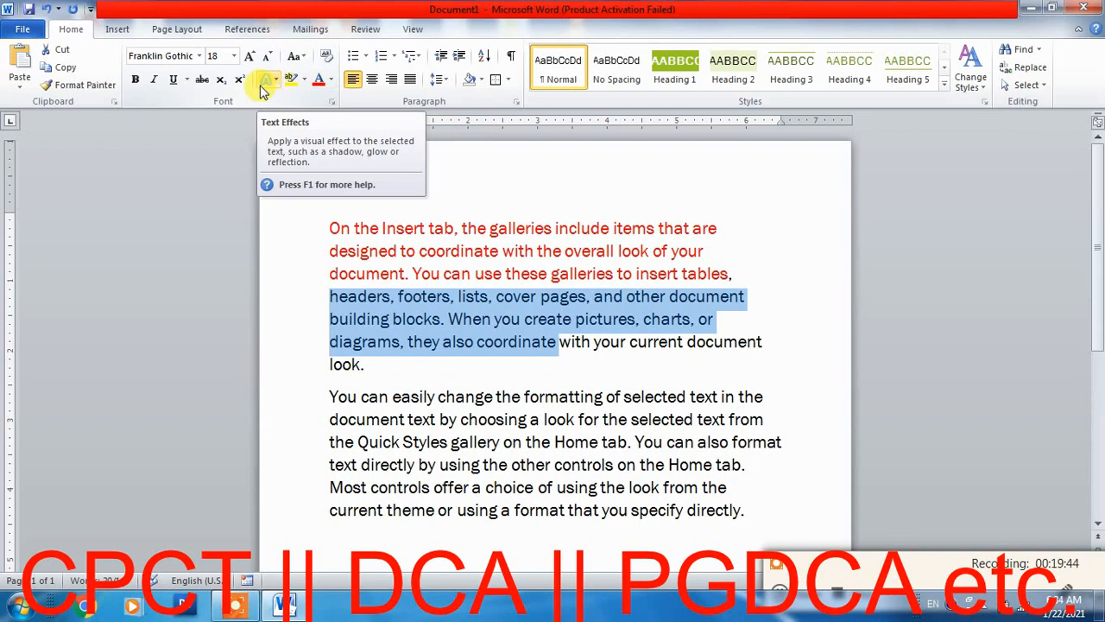
{"action": "left_click", "coordinate": [378, 251]}
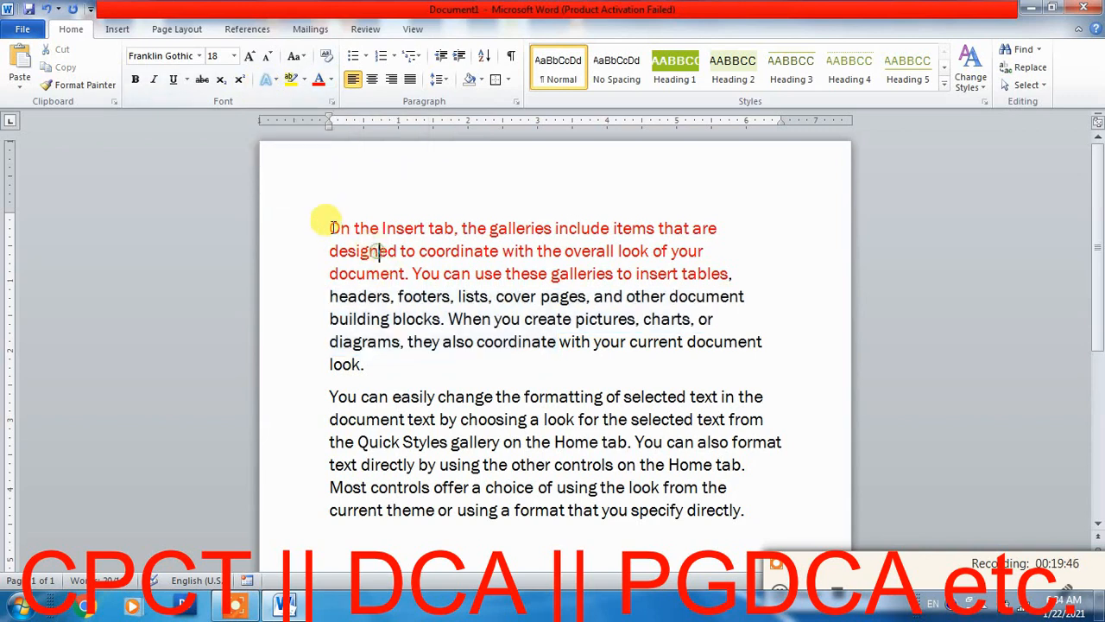
{"action": "left_click_drag", "start_coordinate": [331, 396], "coordinate": [780, 399]}
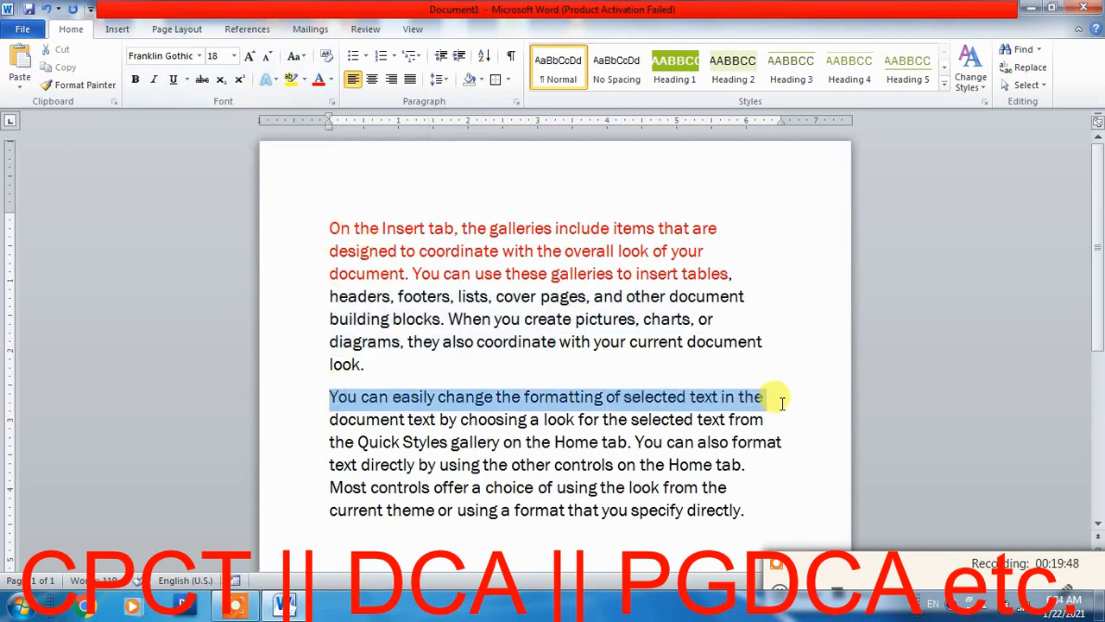
{"action": "left_click", "coordinate": [271, 80]}
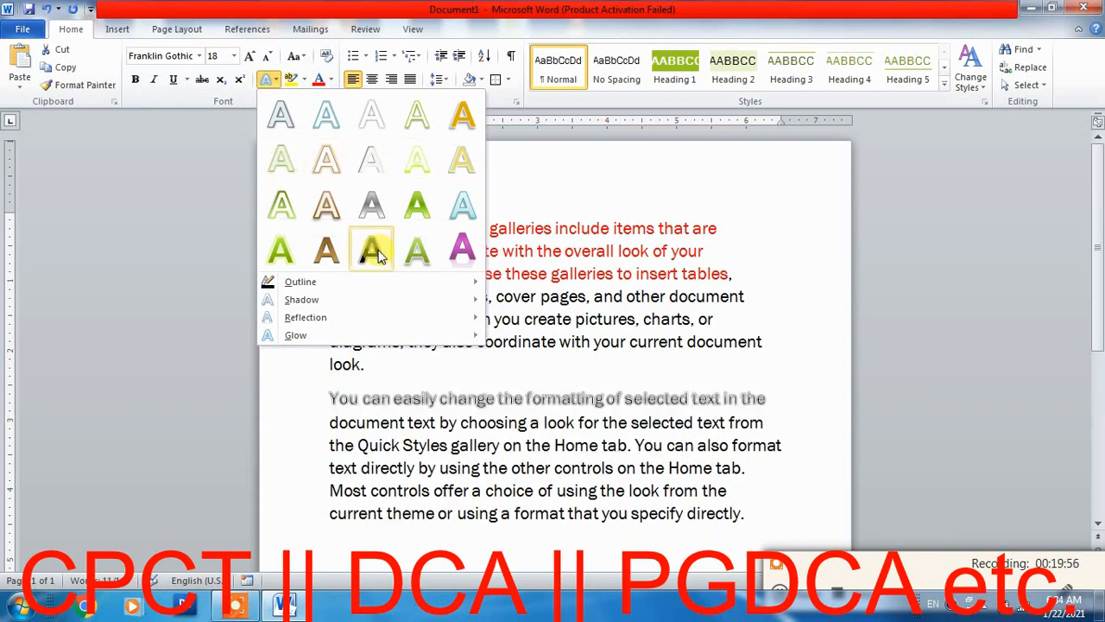
{"action": "left_click", "coordinate": [283, 252]}
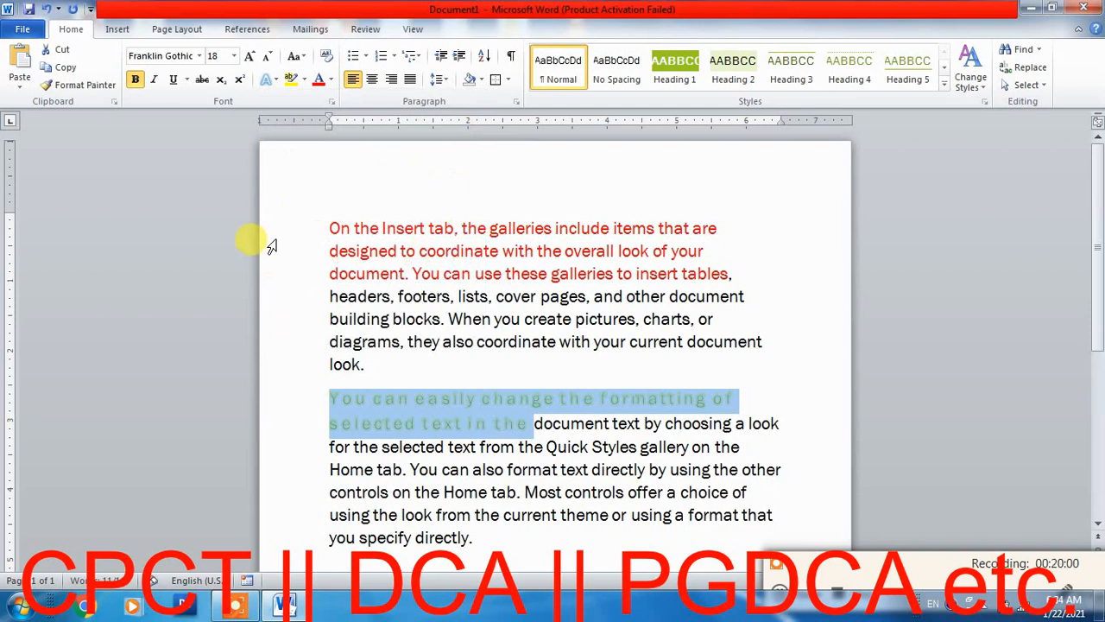
{"action": "left_click", "coordinate": [414, 346]}
Step: Insert two blank lines above the first paragraph
{"action": "left_click", "coordinate": [728, 195]}
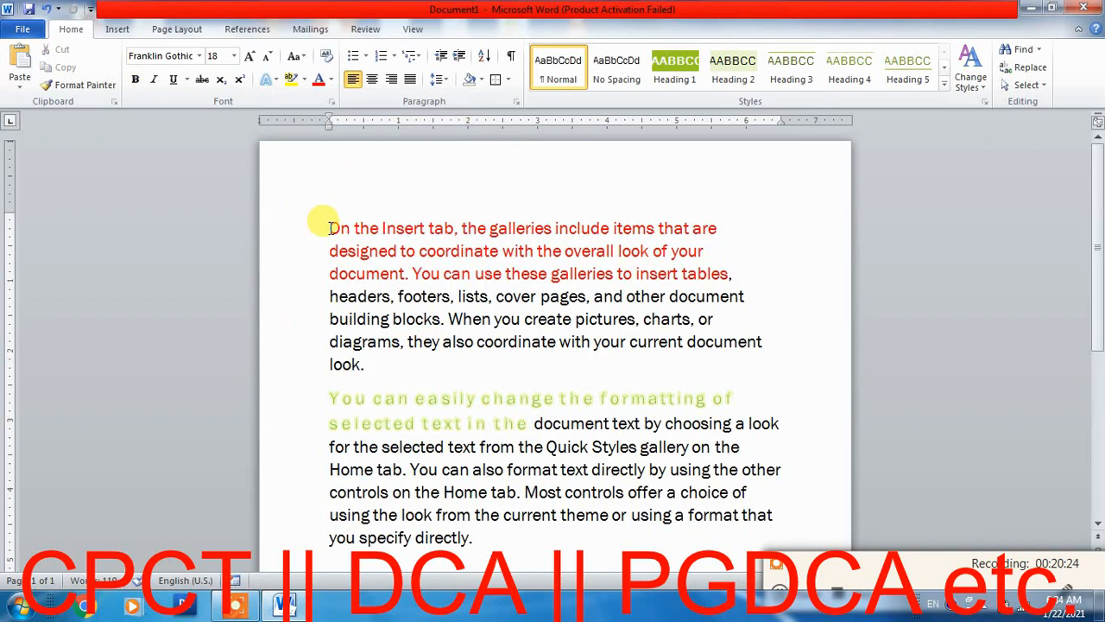
{"action": "key", "text": "Return"}
{"action": "key", "text": "Return"}
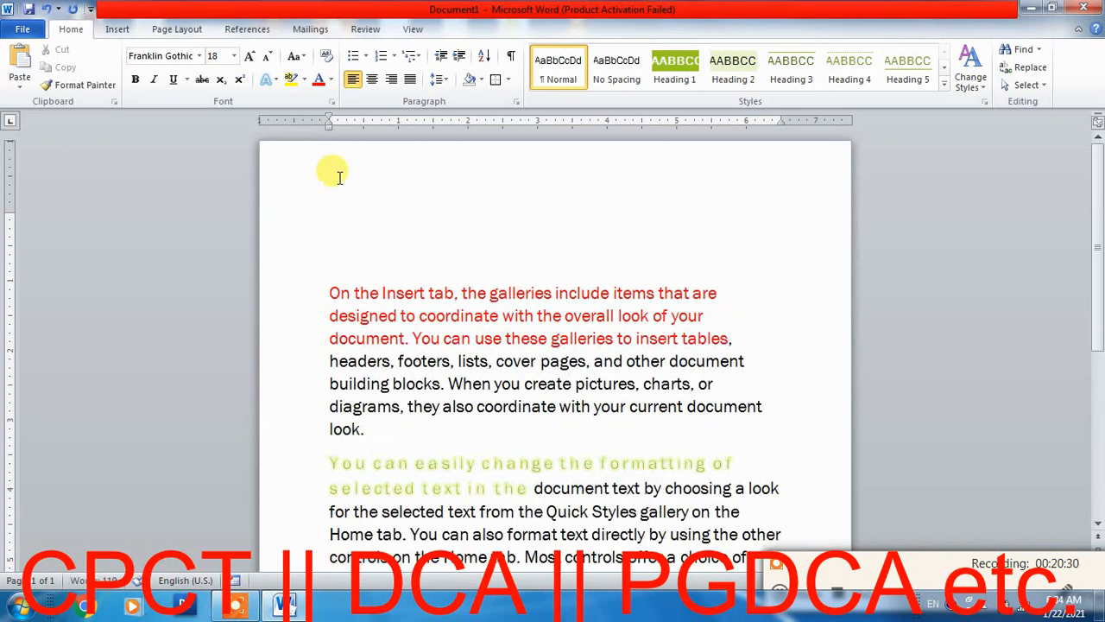
{"action": "left_click", "coordinate": [110, 37]}
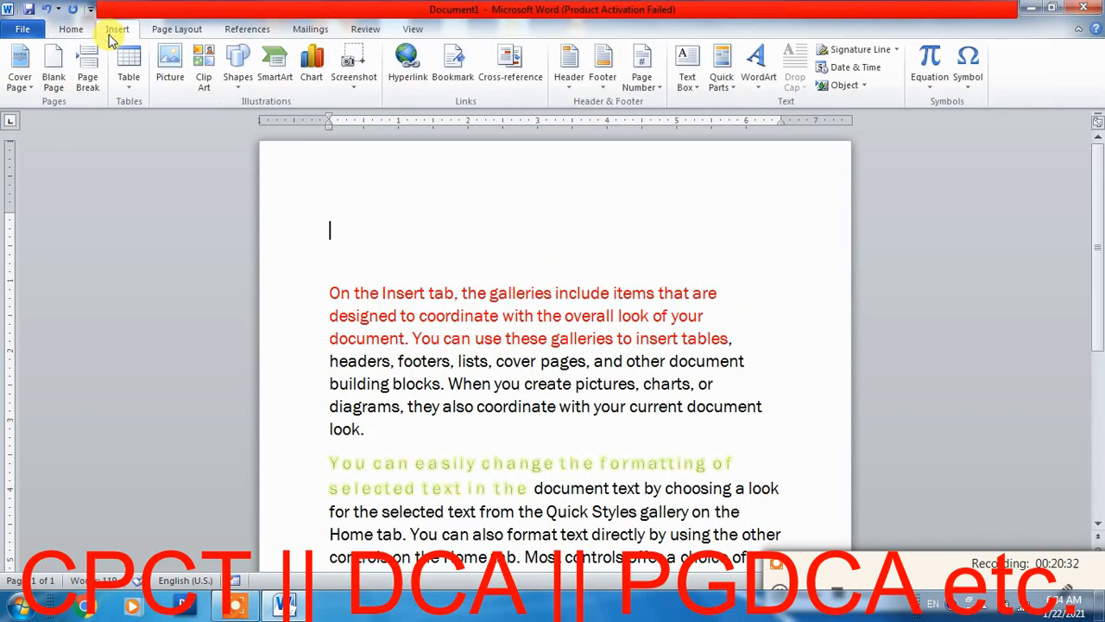
{"action": "left_click", "coordinate": [175, 64]}
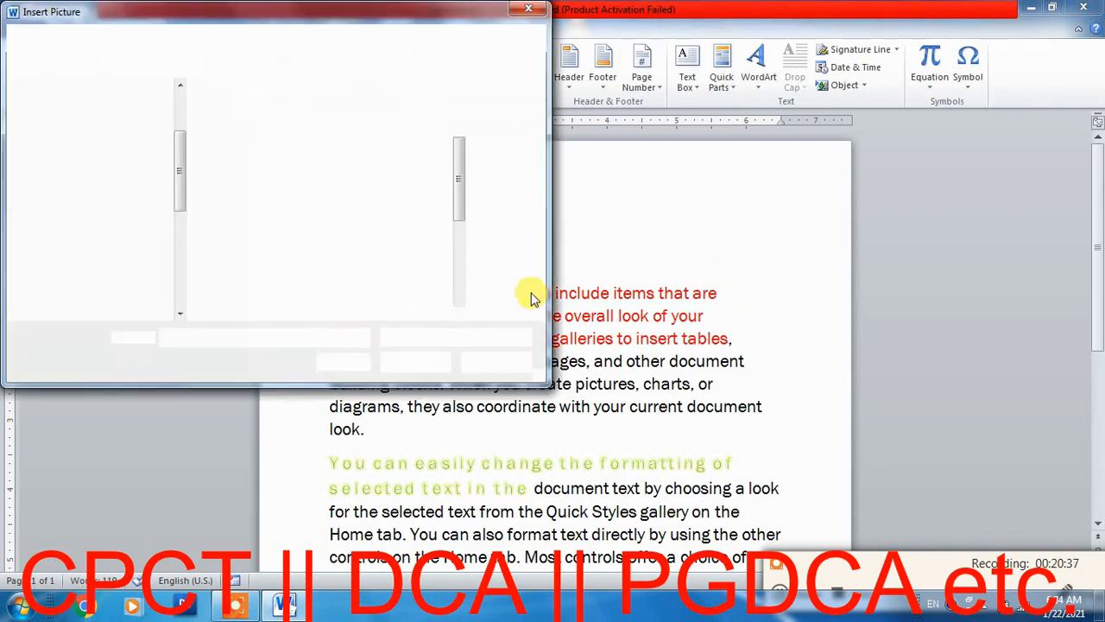
{"action": "key", "text": "Escape"}
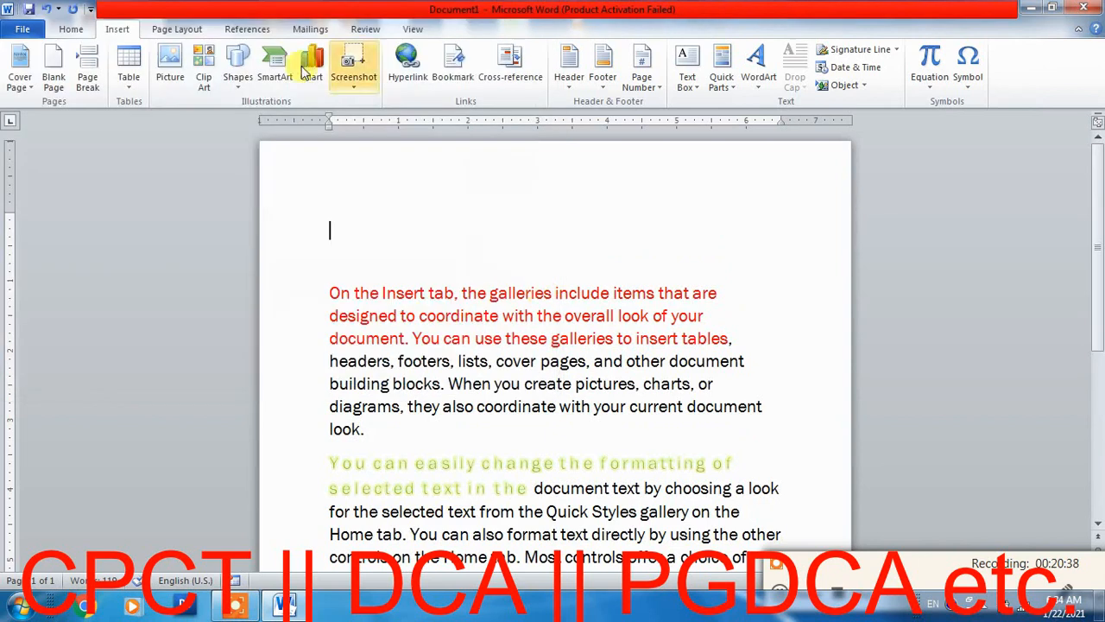
{"action": "left_click", "coordinate": [71, 28]}
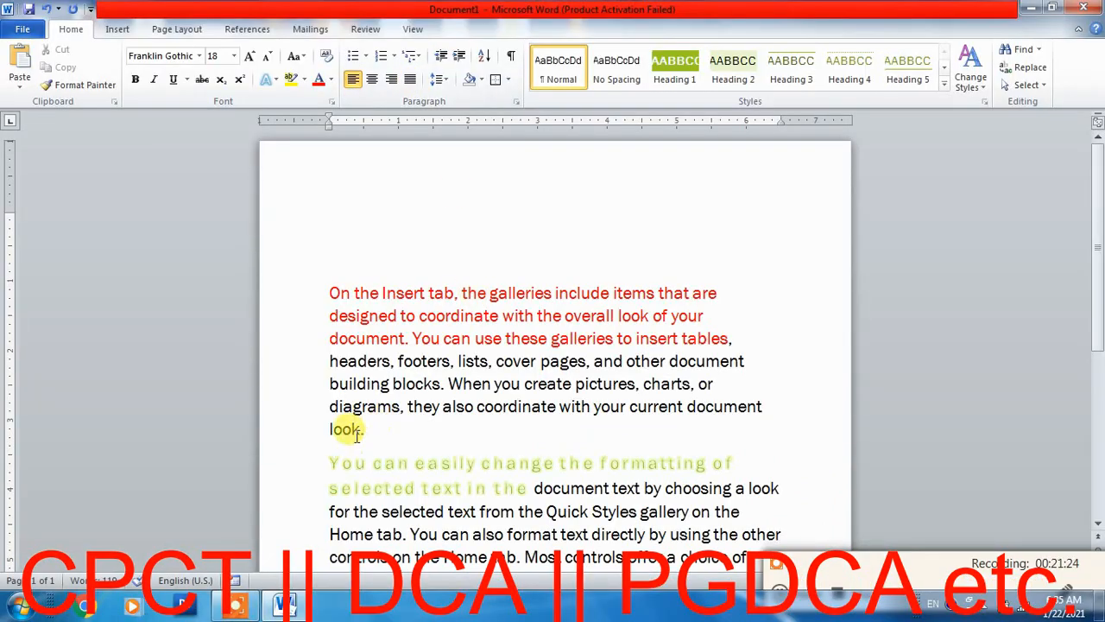
Step: Right-align the whole first paragraph, "On the Insert tab" to "look."
{"action": "left_click_drag", "start_coordinate": [370, 429], "coordinate": [303, 285]}
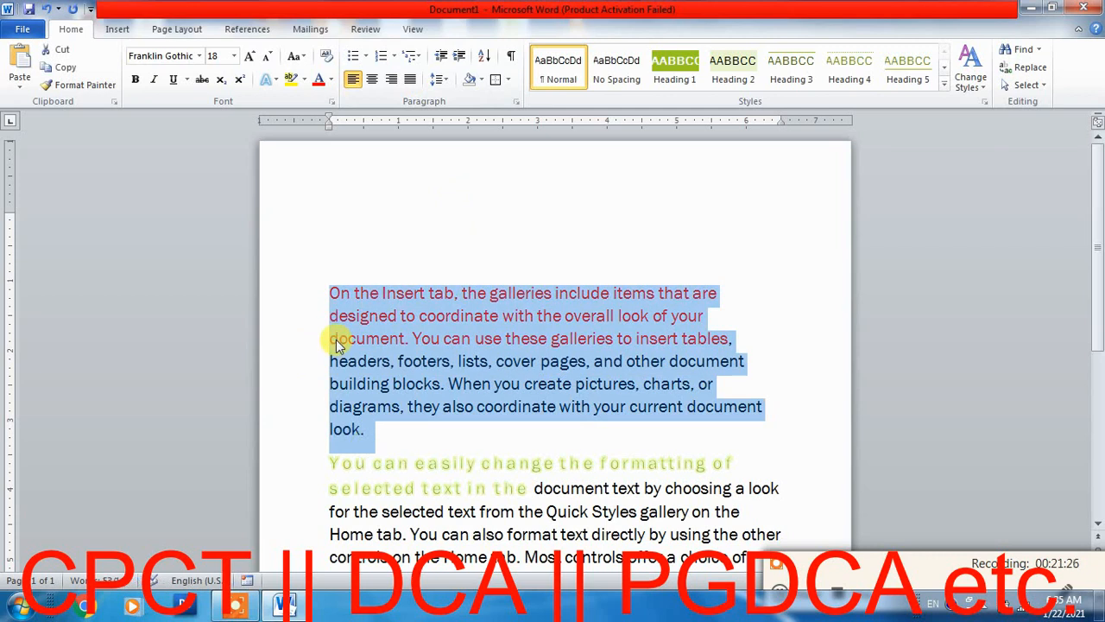
{"action": "left_click", "coordinate": [392, 80]}
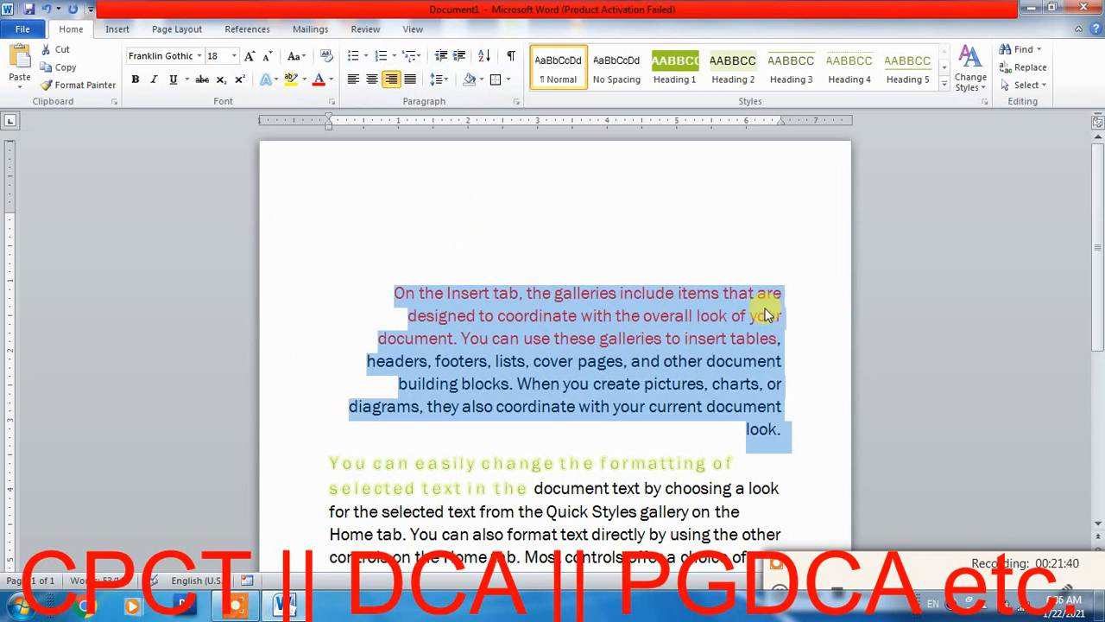
{"action": "left_click", "coordinate": [732, 317]}
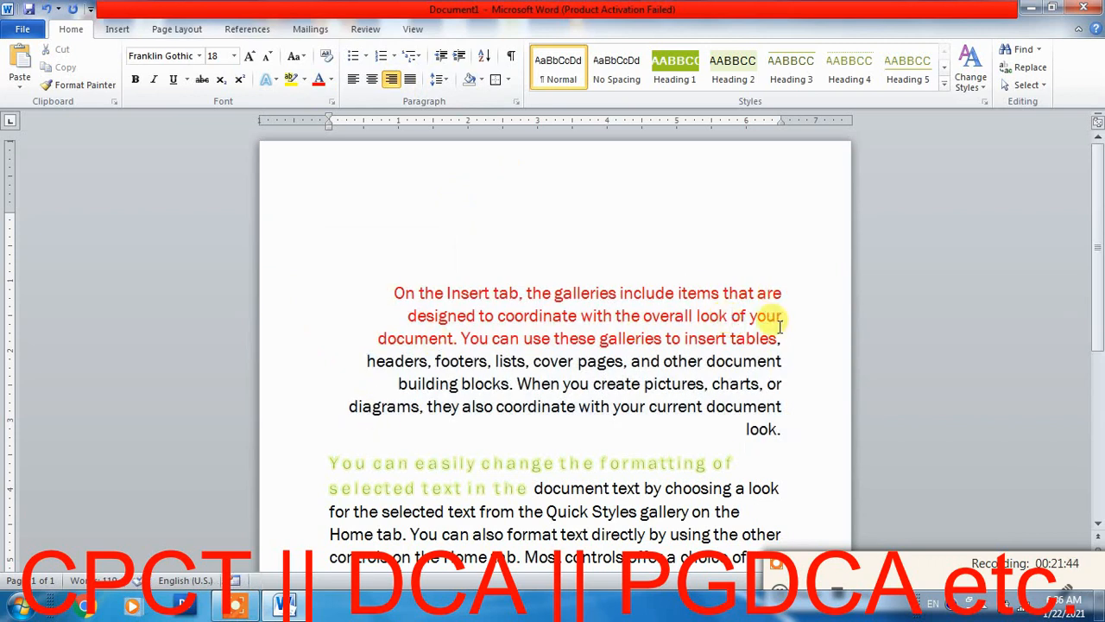
Step: Justify the whole first paragraph, "On the Insert tab" to "look."
{"action": "left_click_drag", "start_coordinate": [783, 427], "coordinate": [388, 296]}
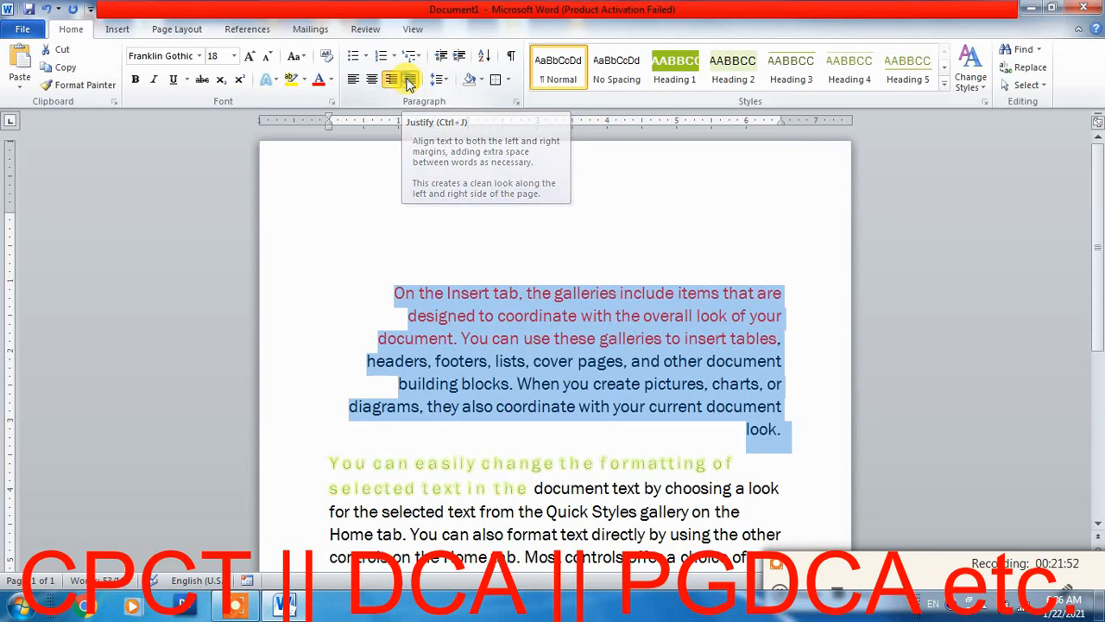
{"action": "left_click", "coordinate": [409, 80]}
{"action": "left_click", "coordinate": [434, 406]}
{"action": "left_click", "coordinate": [366, 430]}
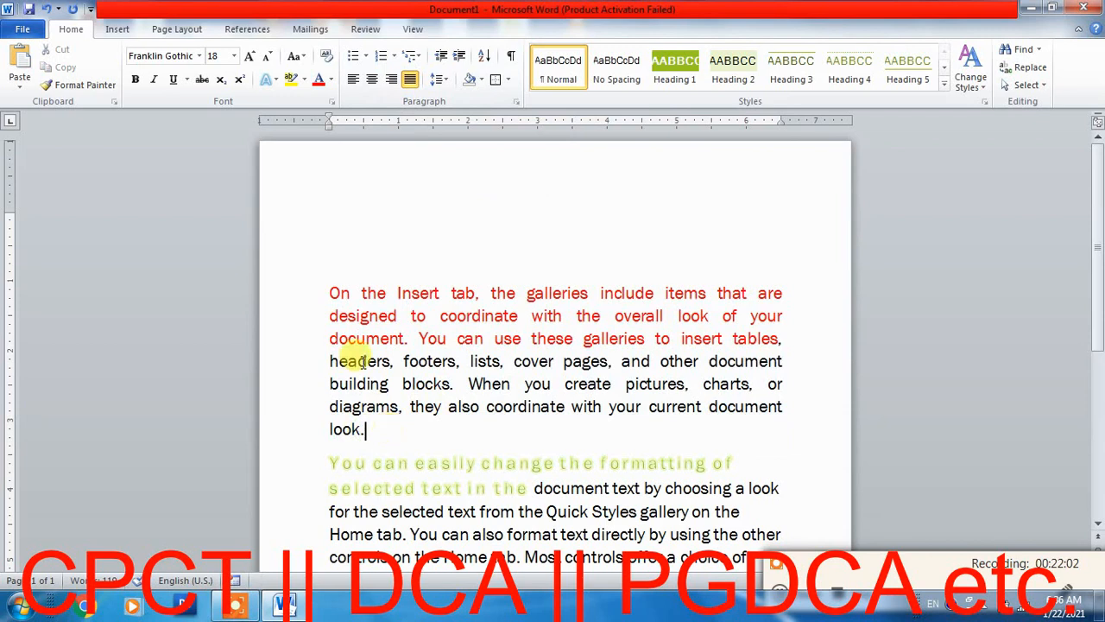
Step: Add another blank line above the first paragraph and enter "Application" on the document's first line
{"action": "left_click", "coordinate": [321, 289]}
{"action": "key", "text": "Return"}
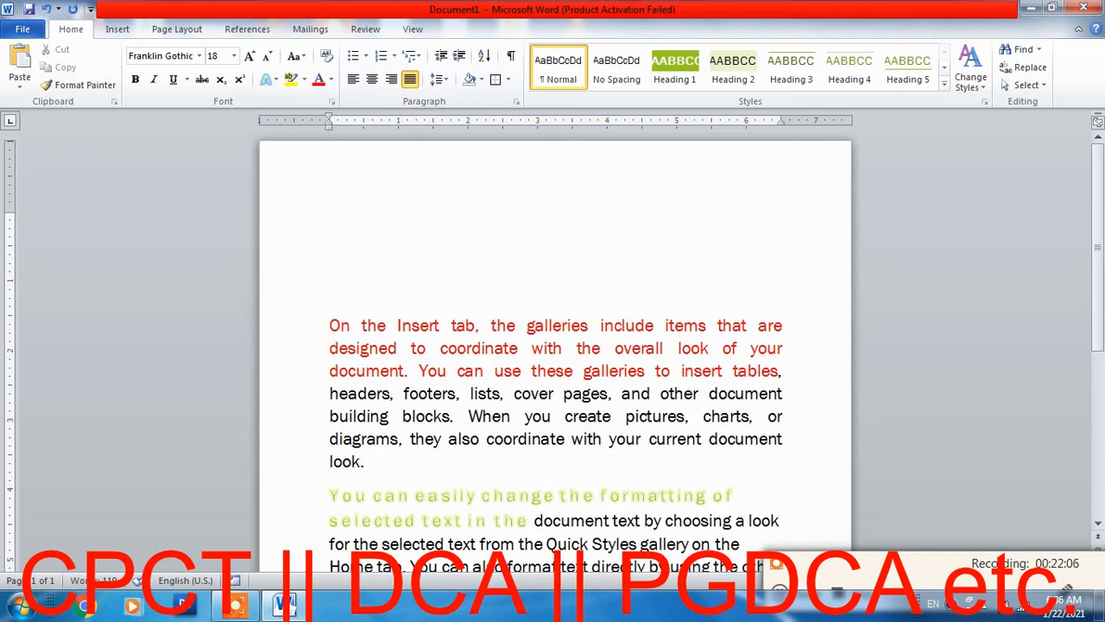
{"action": "left_click", "coordinate": [337, 234]}
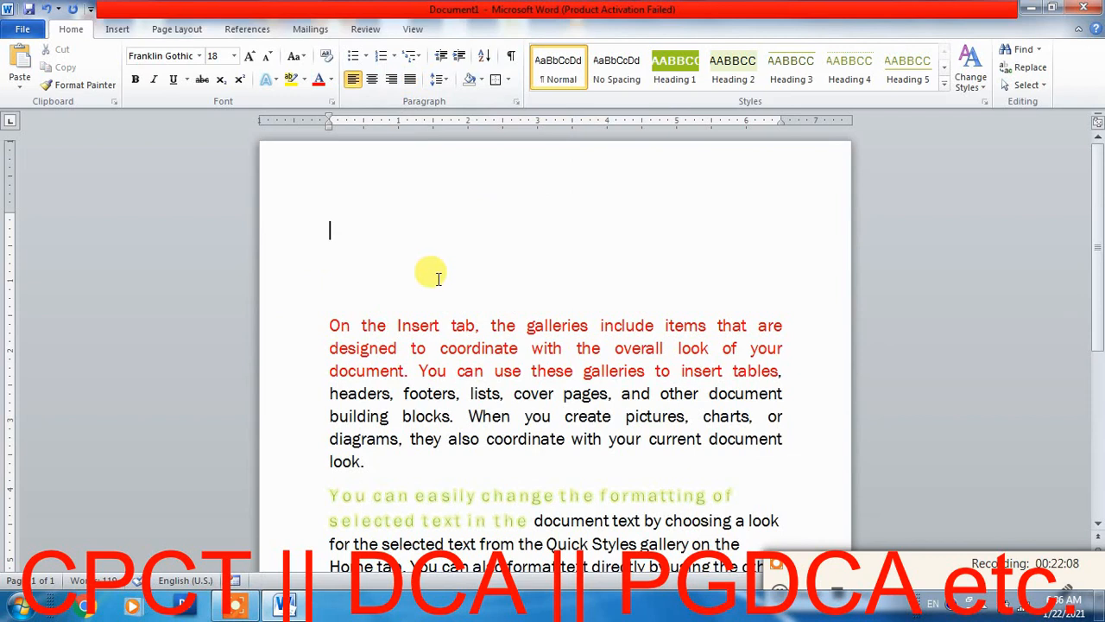
{"action": "type", "text": "Ap"}
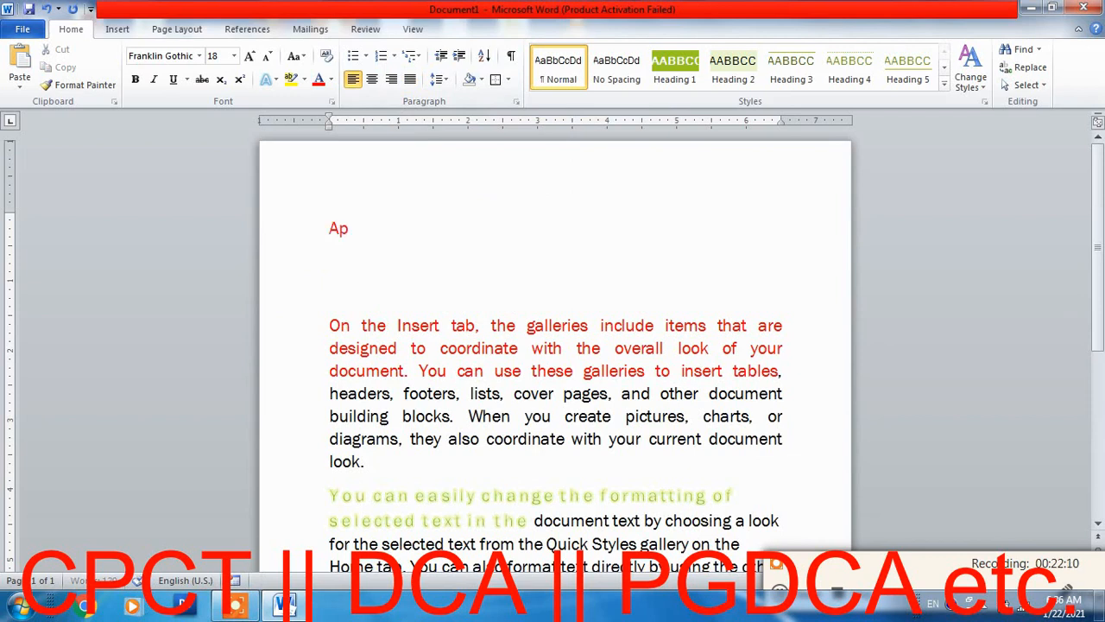
{"action": "type", "text": "plication"}
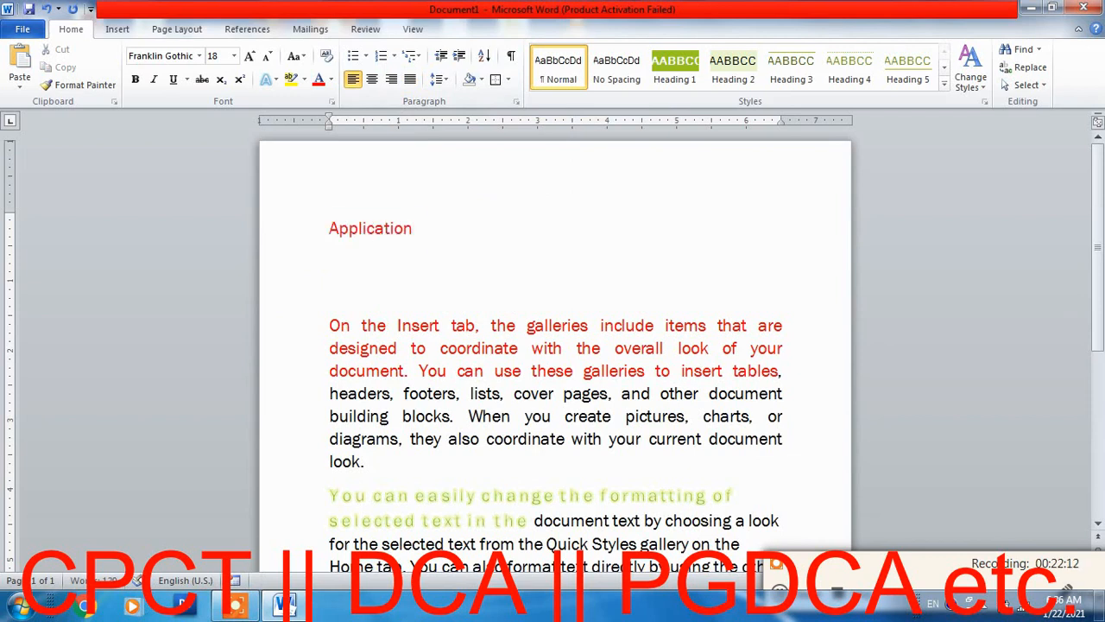
Step: Switch the "Application" line between right, left and centre alignment, ending with right alignment
{"action": "key", "text": "shift+Home"}
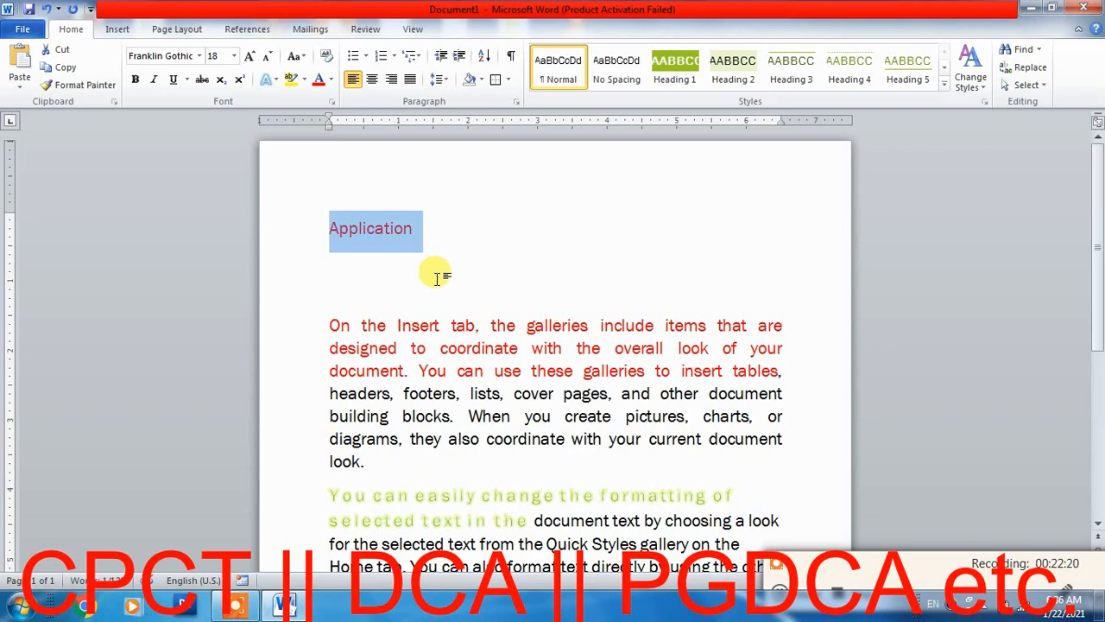
{"action": "key", "text": "ctrl+r"}
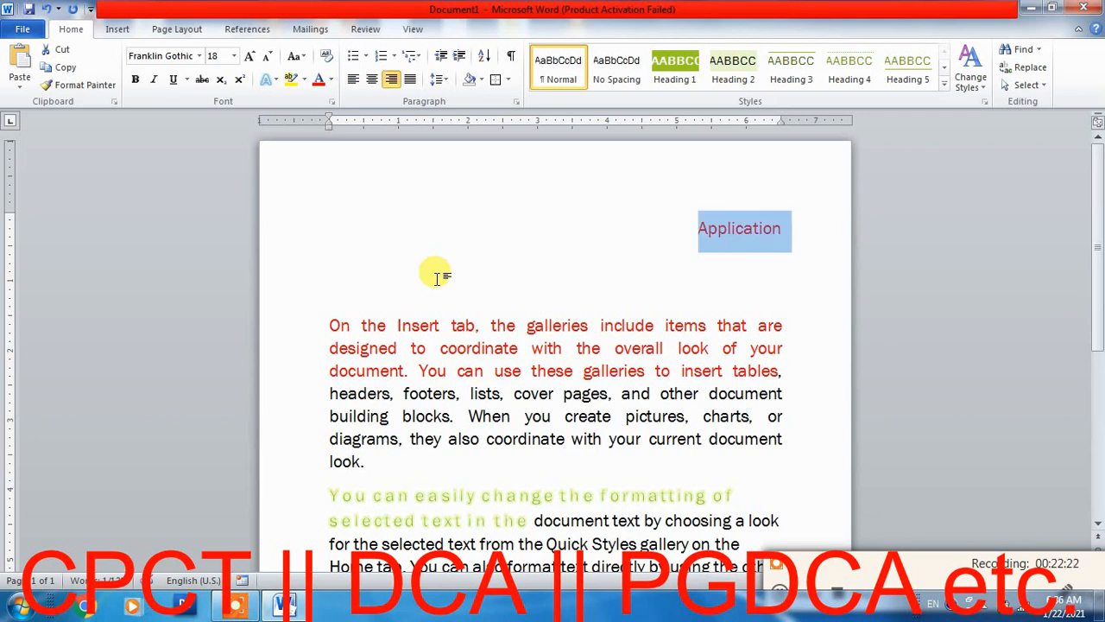
{"action": "key", "text": "ctrl+l"}
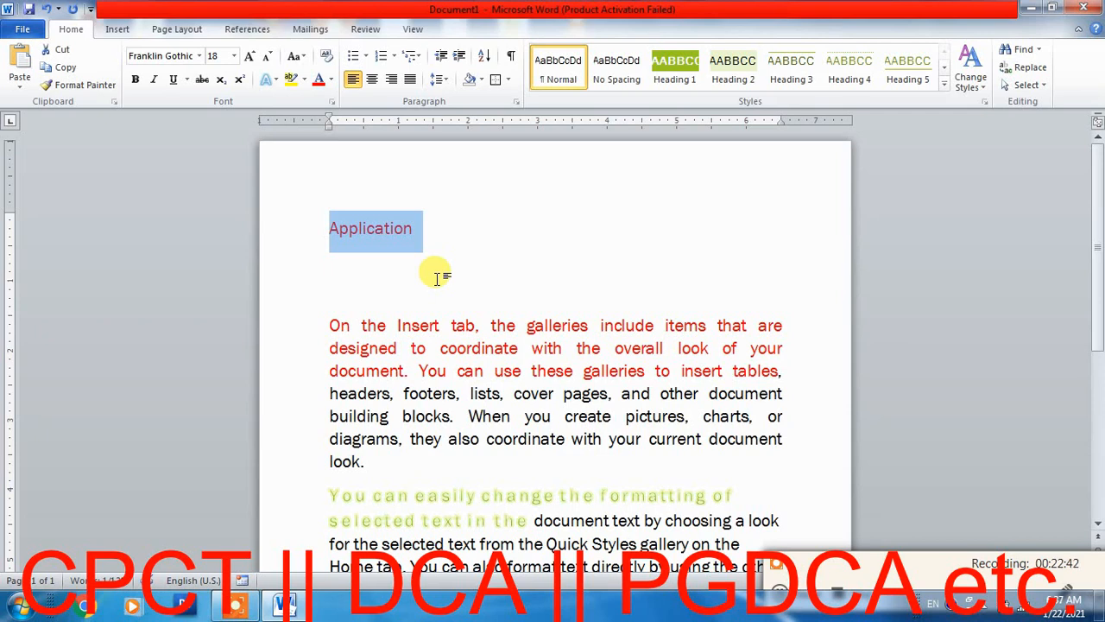
{"action": "key", "text": "ctrl+e"}
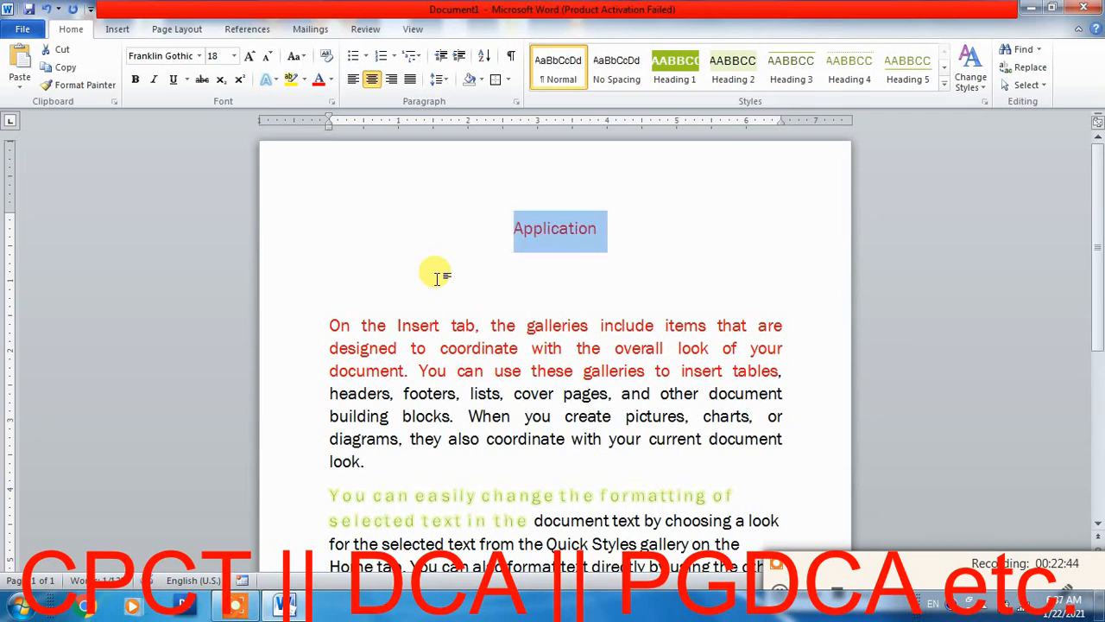
{"action": "key", "text": "ctrl+l"}
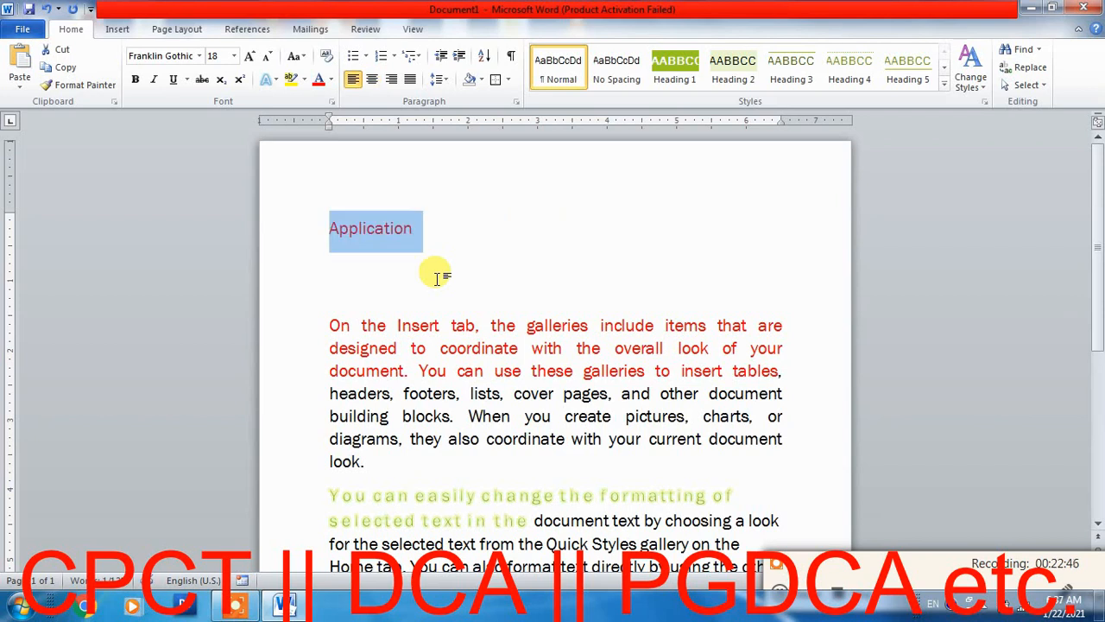
{"action": "key", "text": "ctrl+r"}
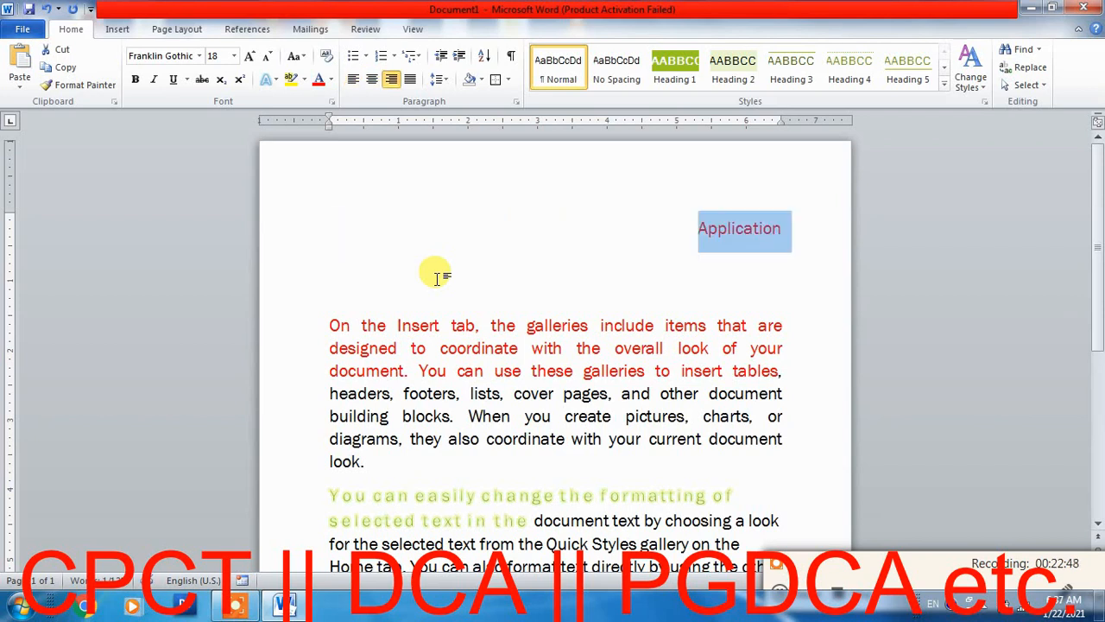
Step: Centre the "Application" line and remove one blank line below it
{"action": "key", "text": "ctrl+j"}
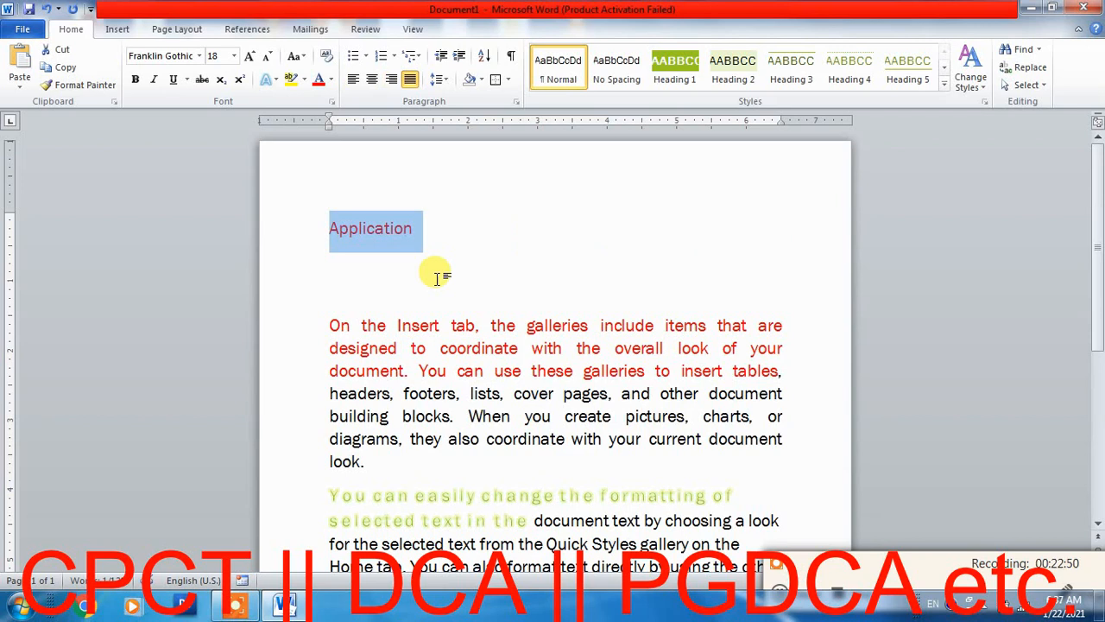
{"action": "key", "text": "ctrl+e"}
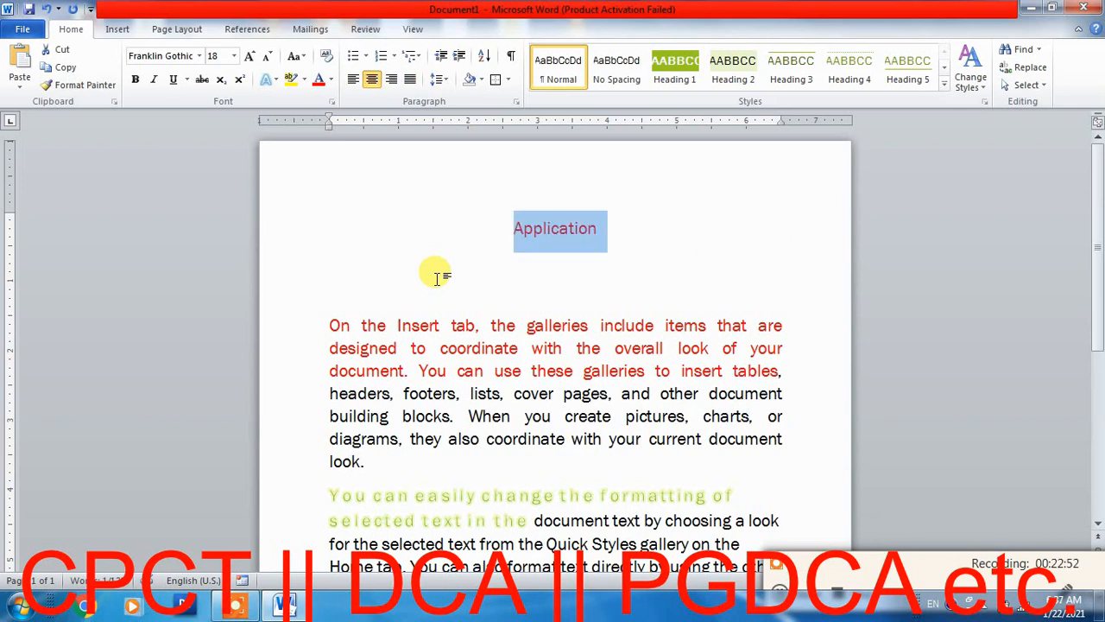
{"action": "key", "text": "End"}
{"action": "key", "text": "Delete"}
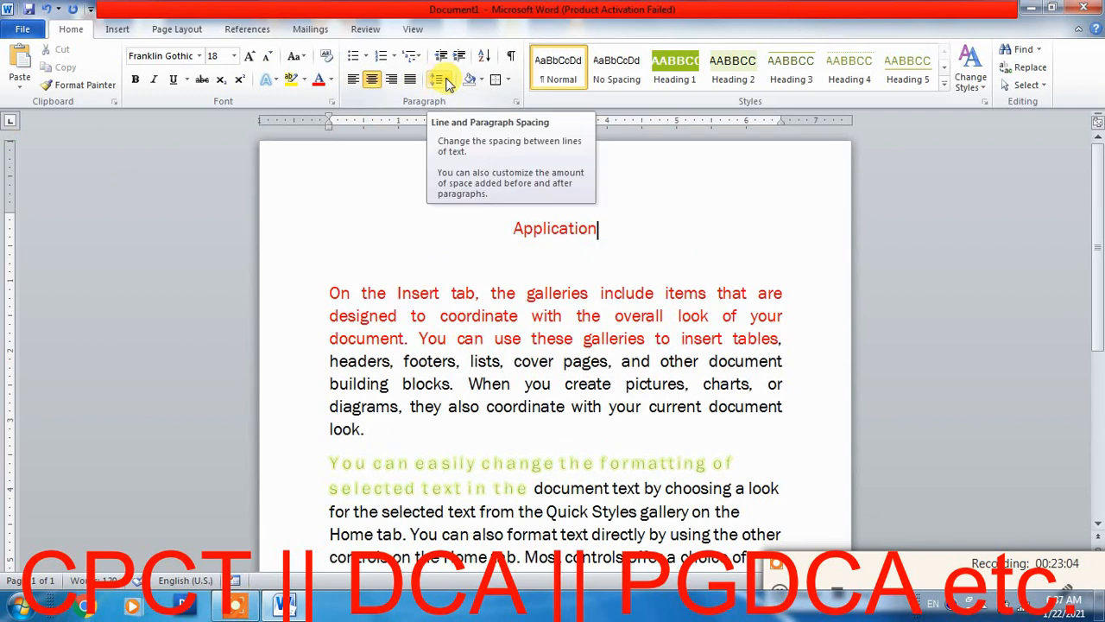
Step: Try 2.0 line spacing on the whole first paragraph, "On the Insert tab" to "look.", ending with 1.0 line spacing
{"action": "left_click", "coordinate": [439, 314]}
{"action": "left_click_drag", "start_coordinate": [374, 428], "coordinate": [316, 291]}
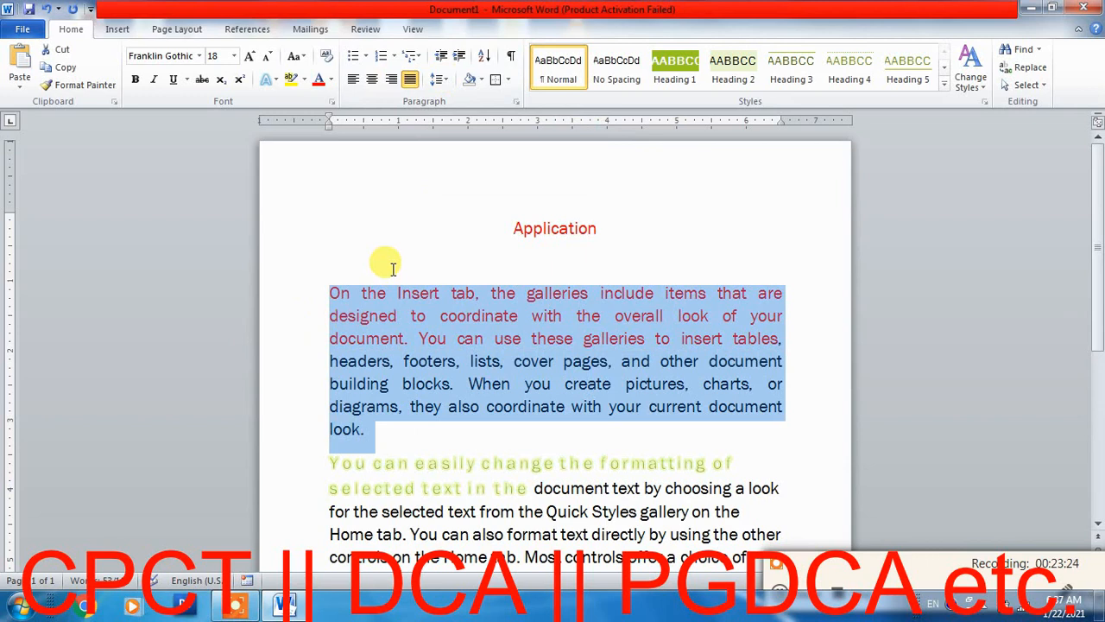
{"action": "left_click", "coordinate": [445, 82]}
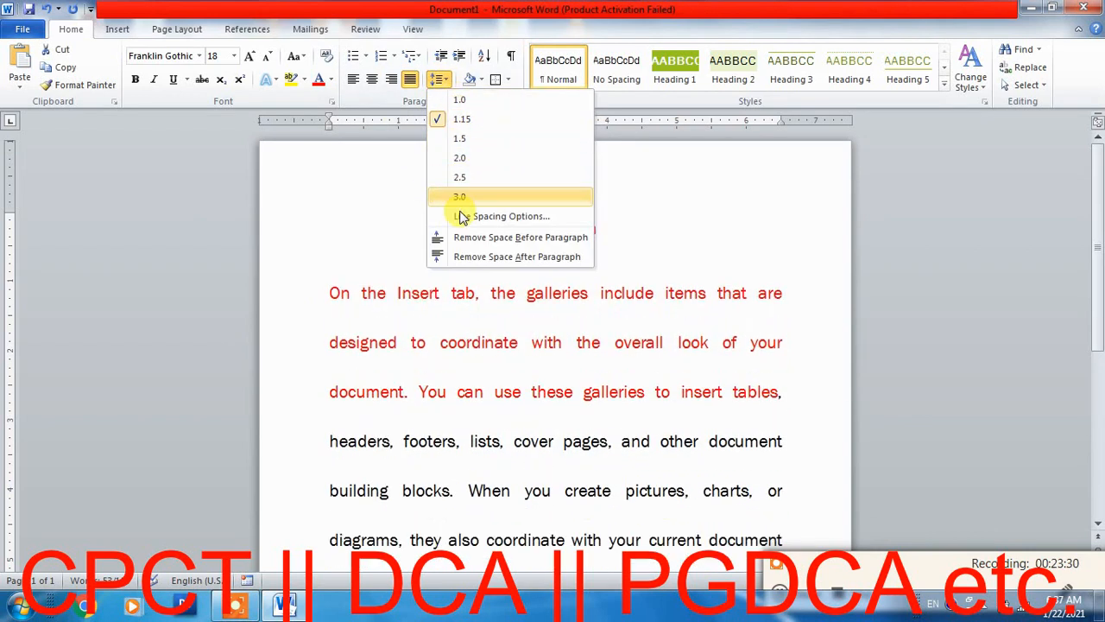
{"action": "left_click", "coordinate": [460, 160]}
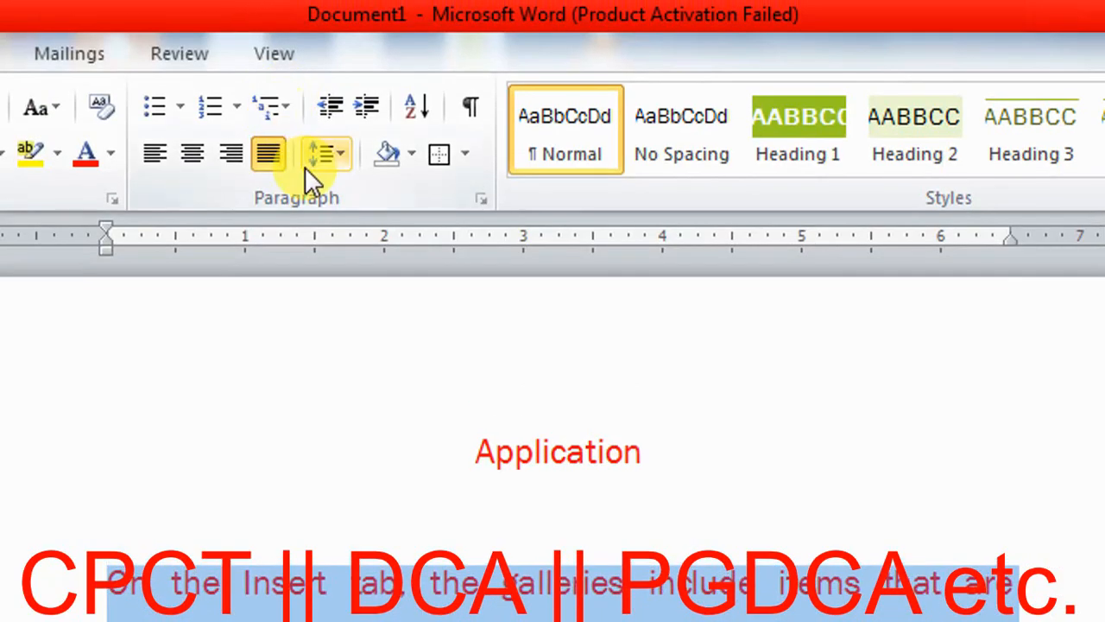
{"action": "left_click", "coordinate": [337, 167]}
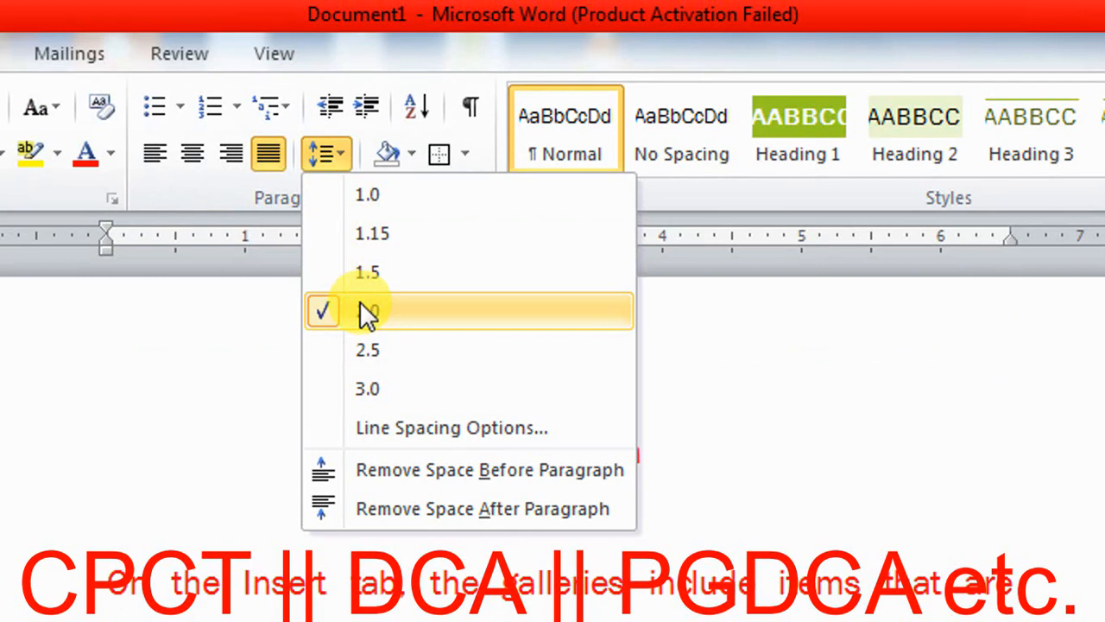
{"action": "left_click", "coordinate": [350, 202]}
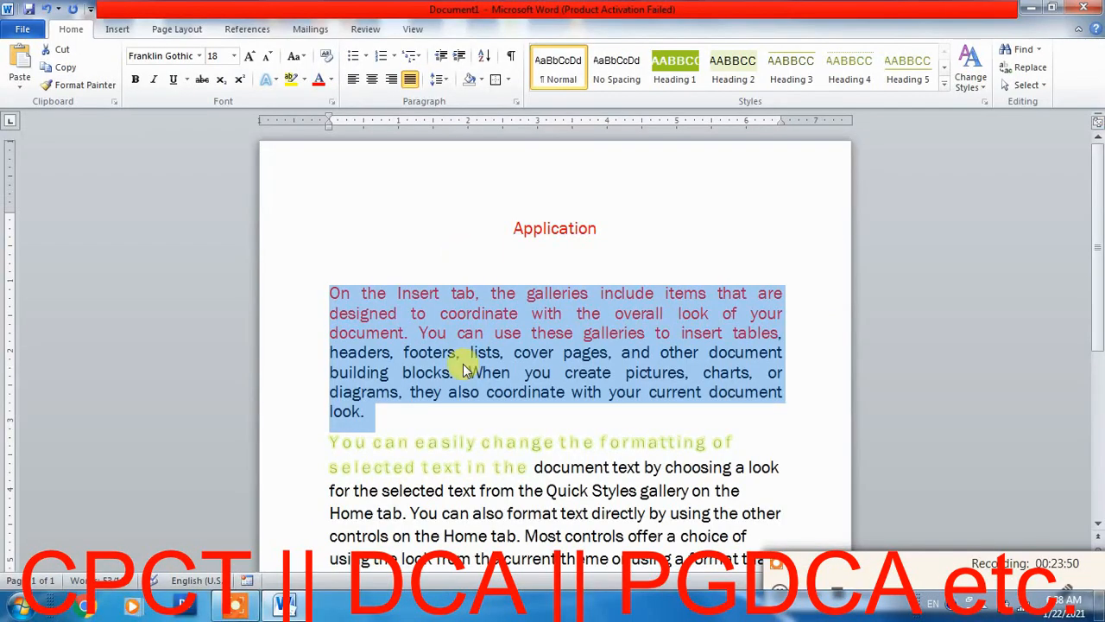
{"action": "left_click", "coordinate": [377, 416]}
{"action": "left_click_drag", "start_coordinate": [378, 416], "coordinate": [288, 274]}
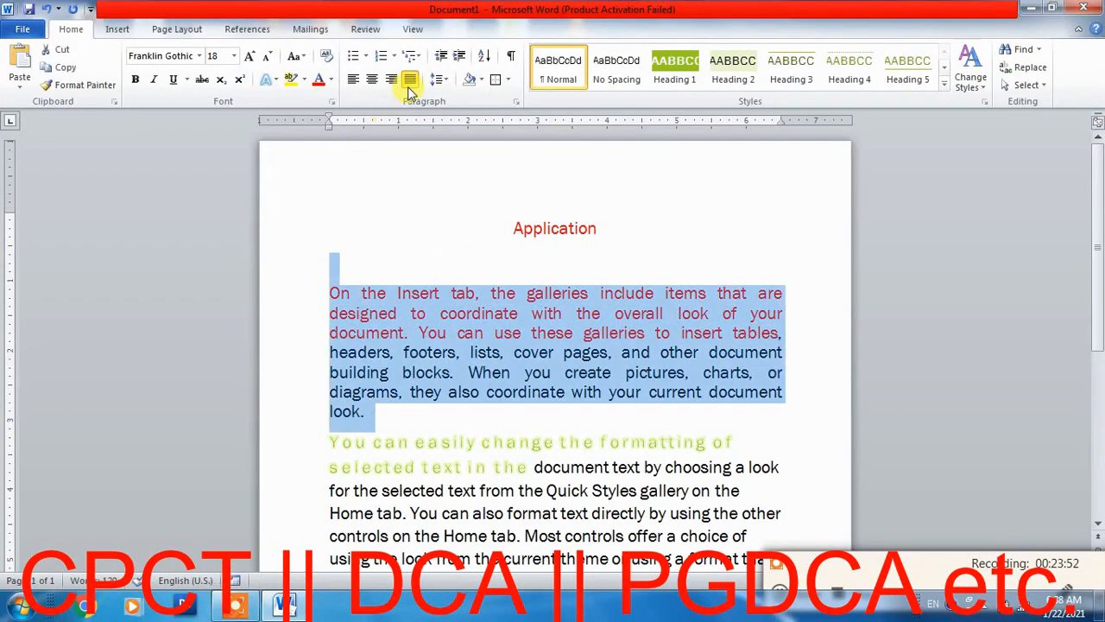
{"action": "left_click", "coordinate": [448, 81]}
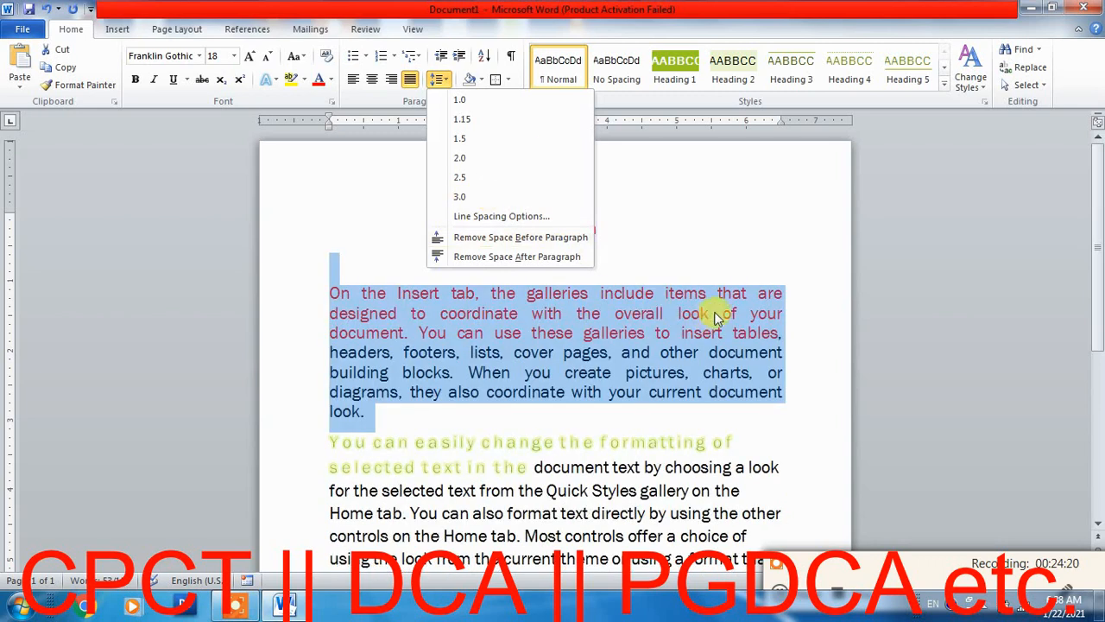
{"action": "left_click", "coordinate": [716, 294]}
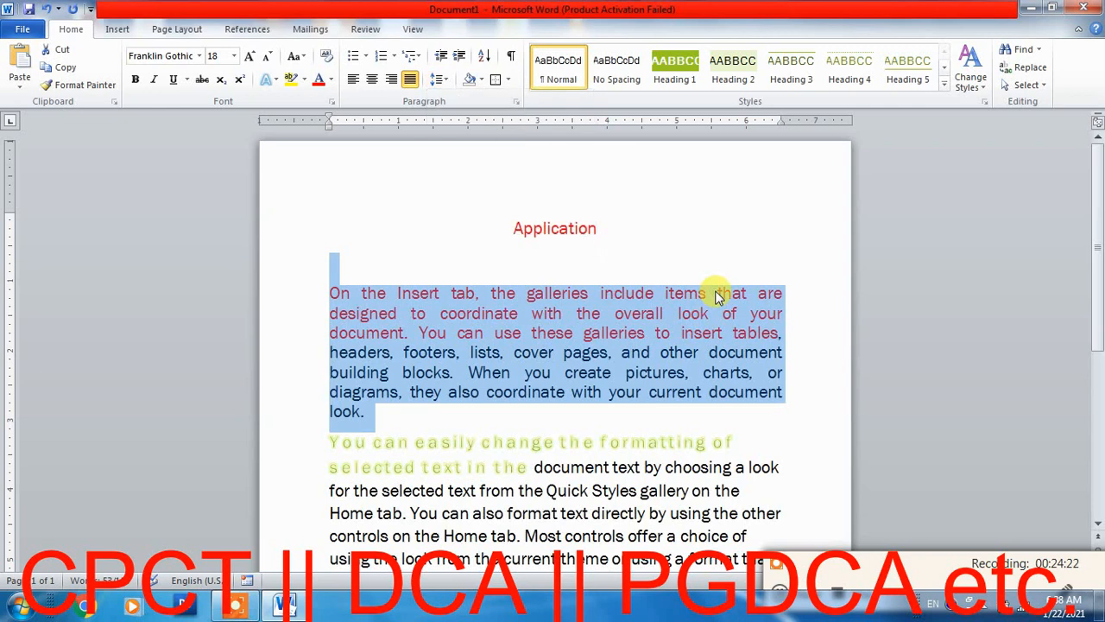
Step: Launch winword for a new blank document and generate one paragraph of sample text with the rand function
{"action": "key", "text": "super+r"}
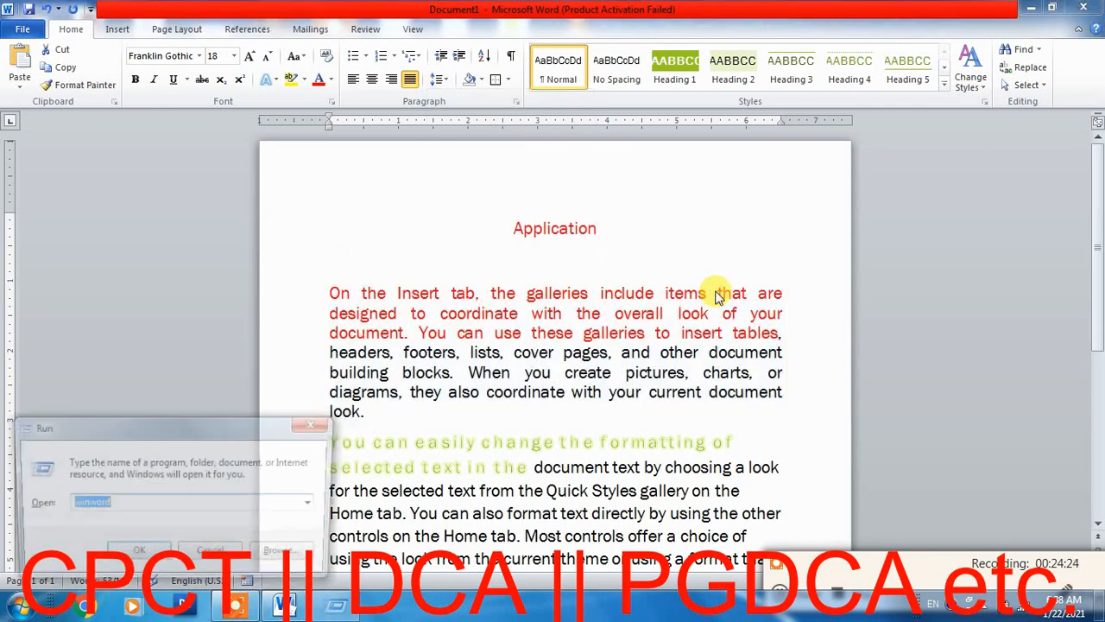
{"action": "key", "text": "Return"}
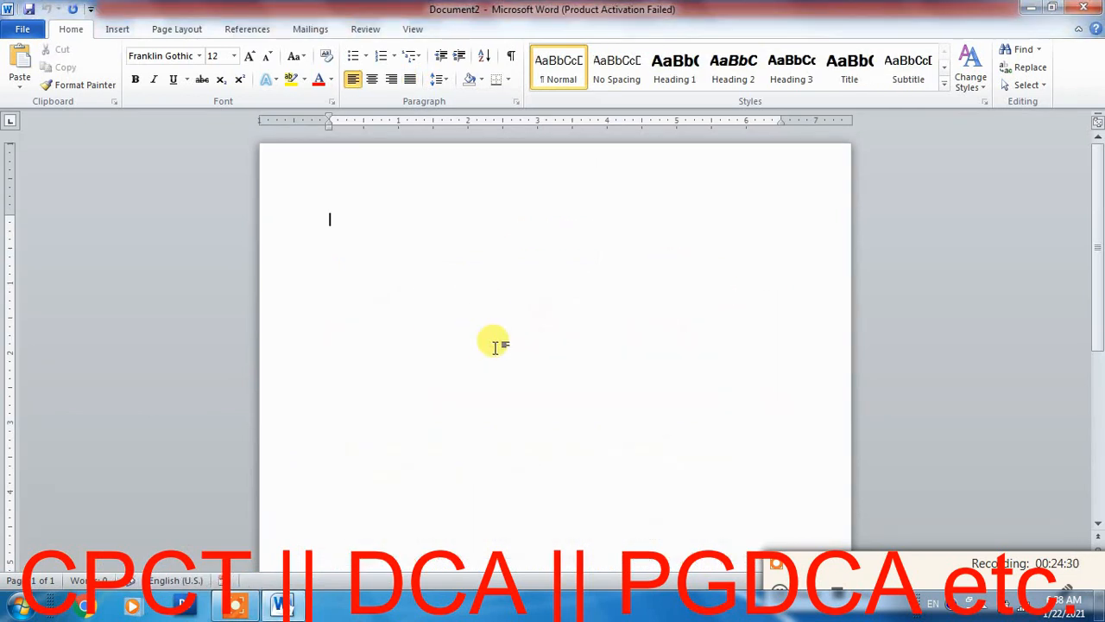
{"action": "type", "text": "="}
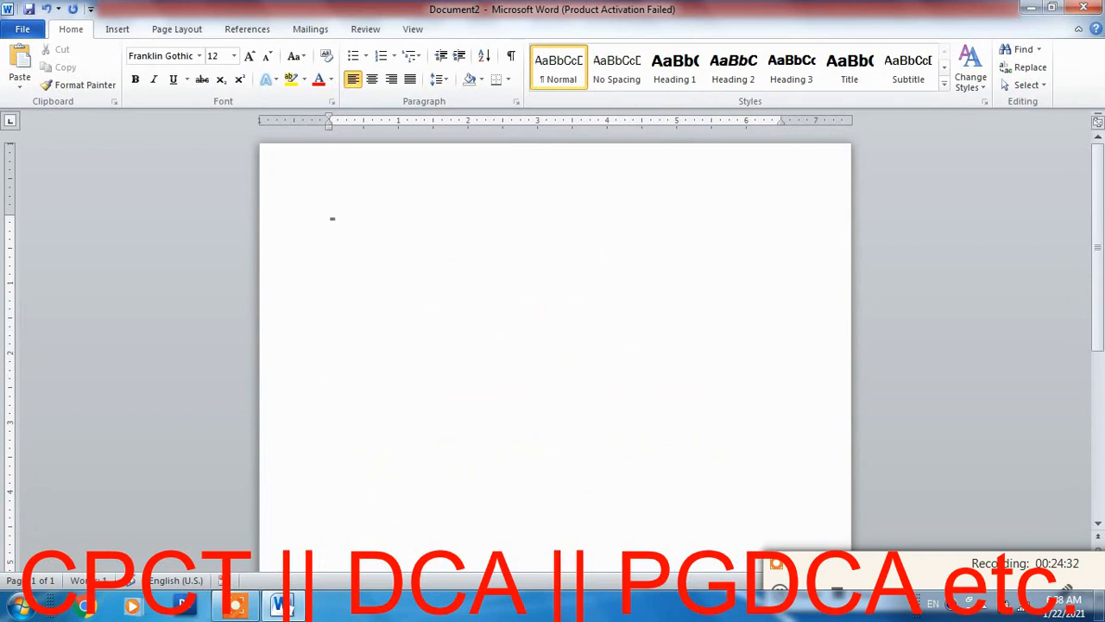
{"action": "type", "text": "rand()"}
{"action": "key", "text": "Return"}
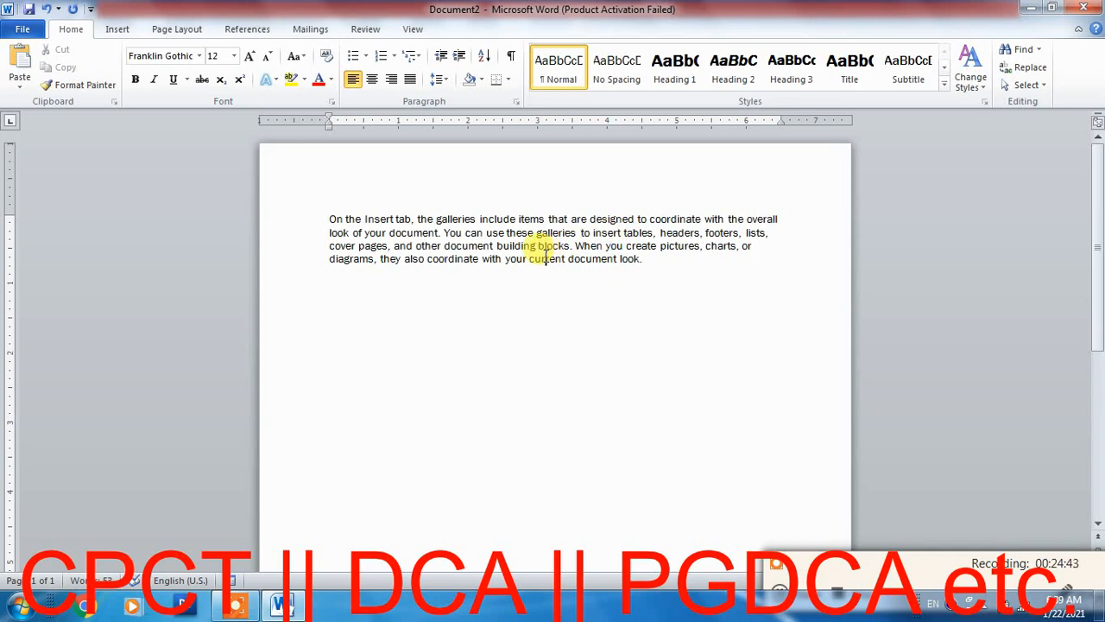
Step: Set the line spacing of the new document's sample paragraph to 1.15
{"action": "left_click", "coordinate": [440, 82]}
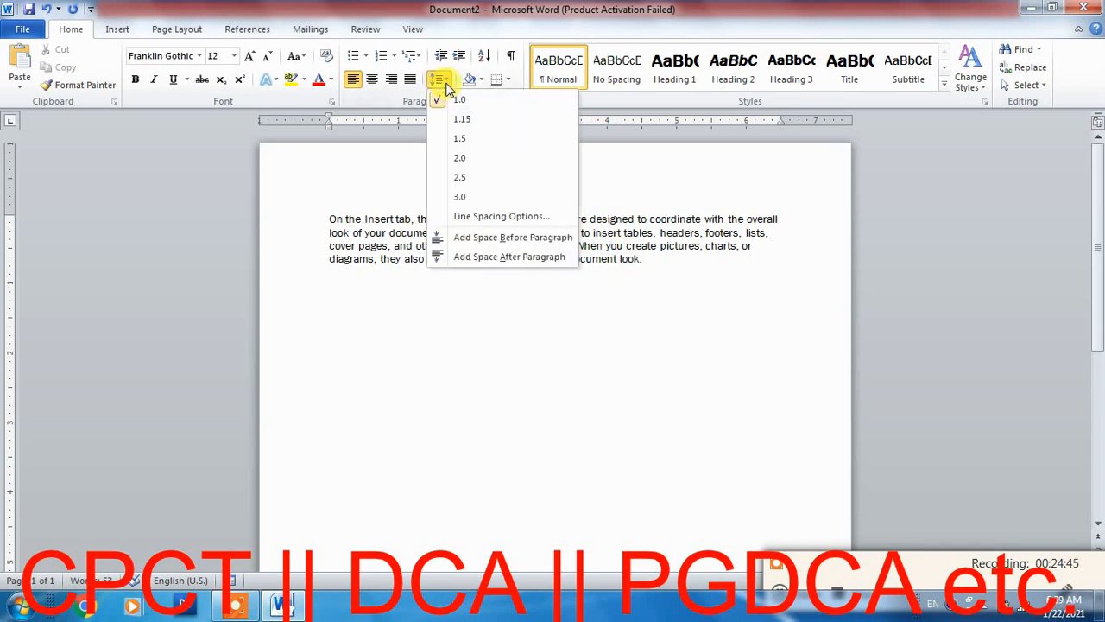
{"action": "left_click", "coordinate": [384, 258]}
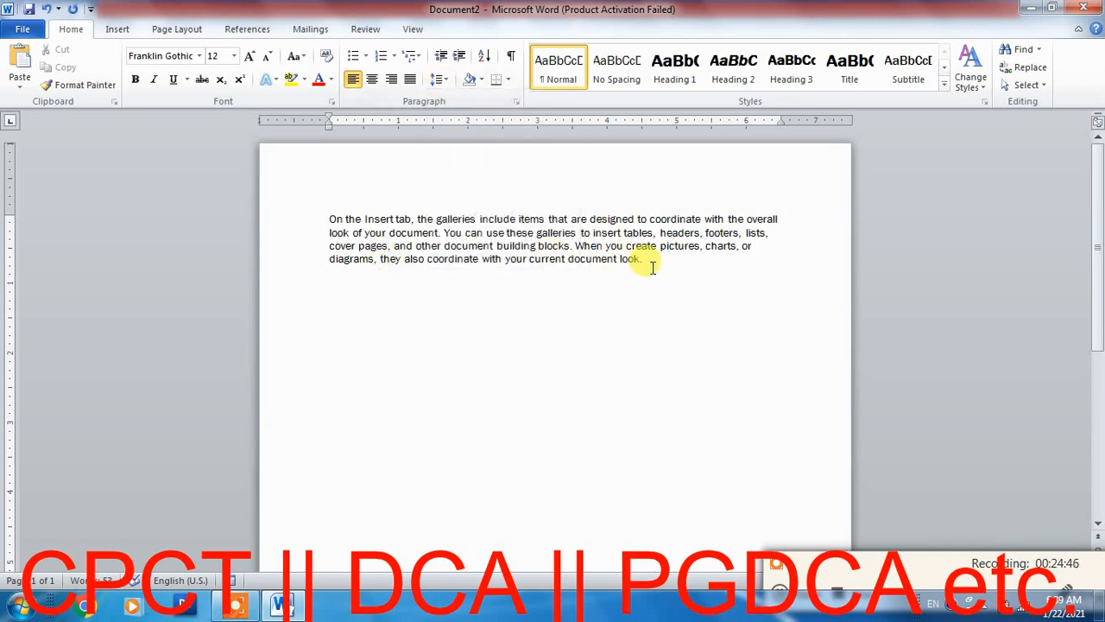
{"action": "key", "text": "Return"}
{"action": "left_click_drag", "start_coordinate": [653, 265], "coordinate": [247, 217]}
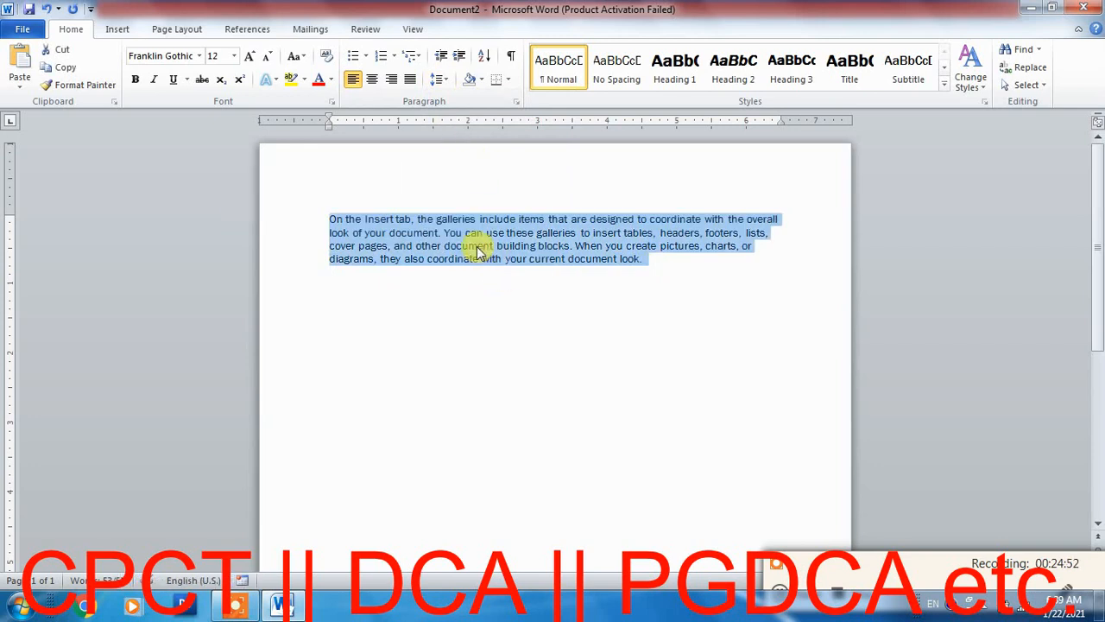
{"action": "left_click", "coordinate": [223, 56]}
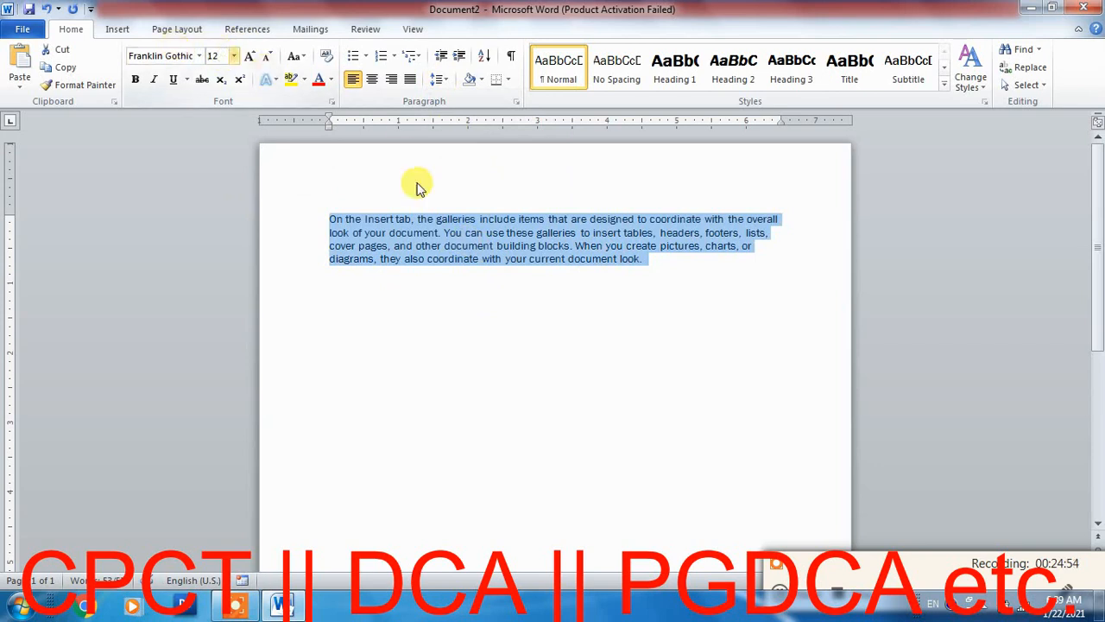
{"action": "left_click", "coordinate": [442, 79]}
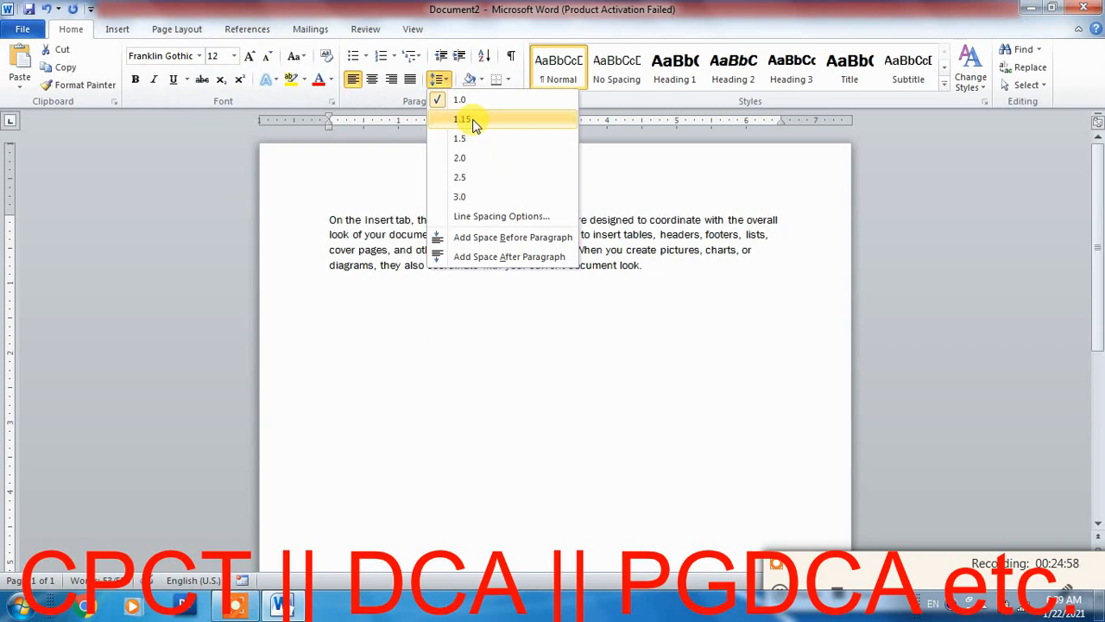
{"action": "left_click", "coordinate": [473, 120]}
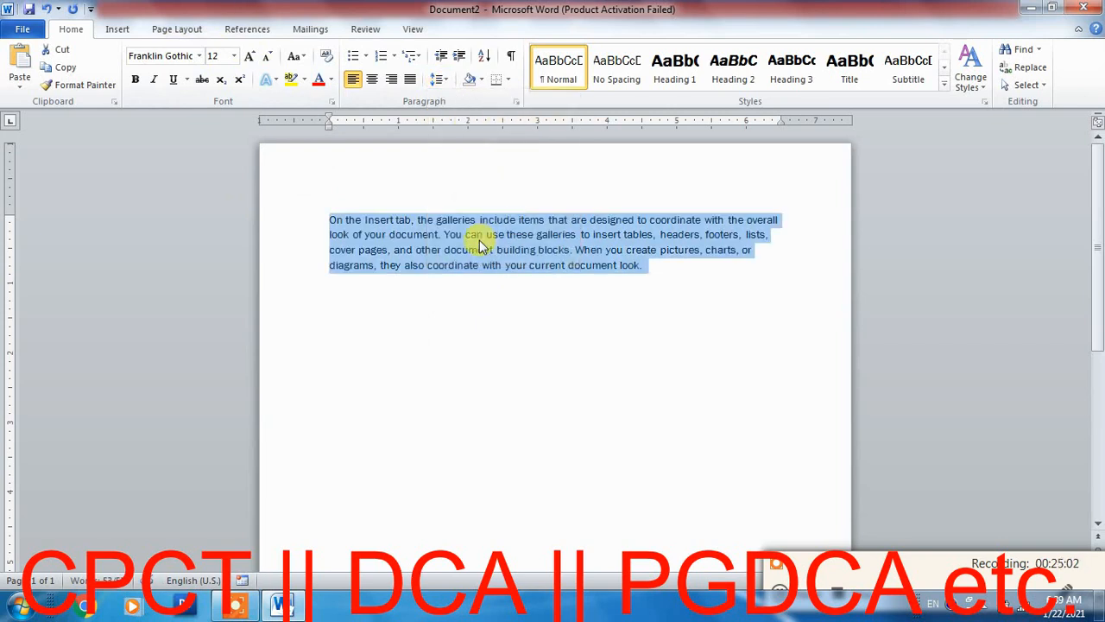
Step: Close the new practice document without saving it and return to Document1
{"action": "left_click", "coordinate": [1092, 9]}
{"action": "left_click", "coordinate": [551, 320]}
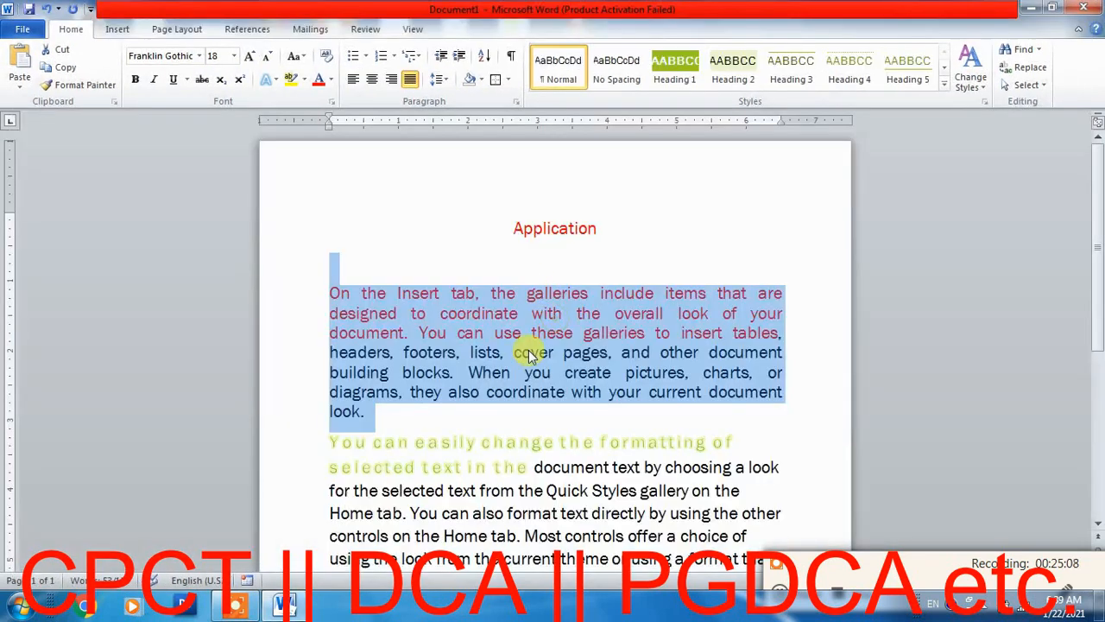
{"action": "left_click", "coordinate": [701, 417]}
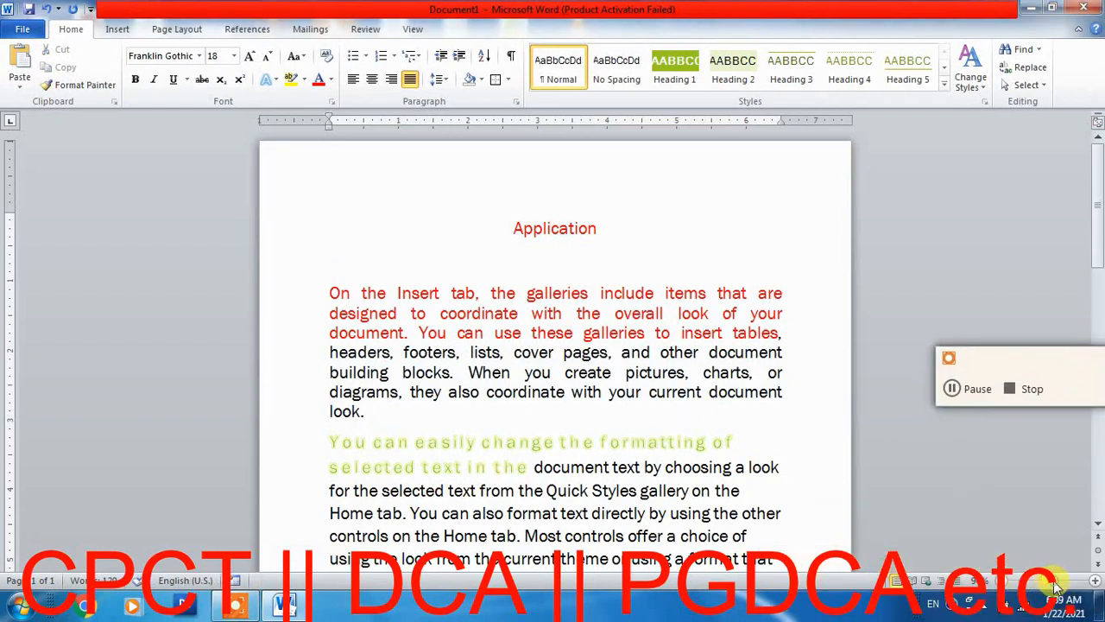
Step: Create another blank document and generate two paragraphs of sample text with =rand(2)
{"action": "mouse_move", "coordinate": [1054, 584]}
{"action": "left_mouse_down"}
{"action": "mouse_move", "coordinate": [1040, 586]}
{"action": "mouse_move", "coordinate": [1052, 585]}
{"action": "left_mouse_up"}
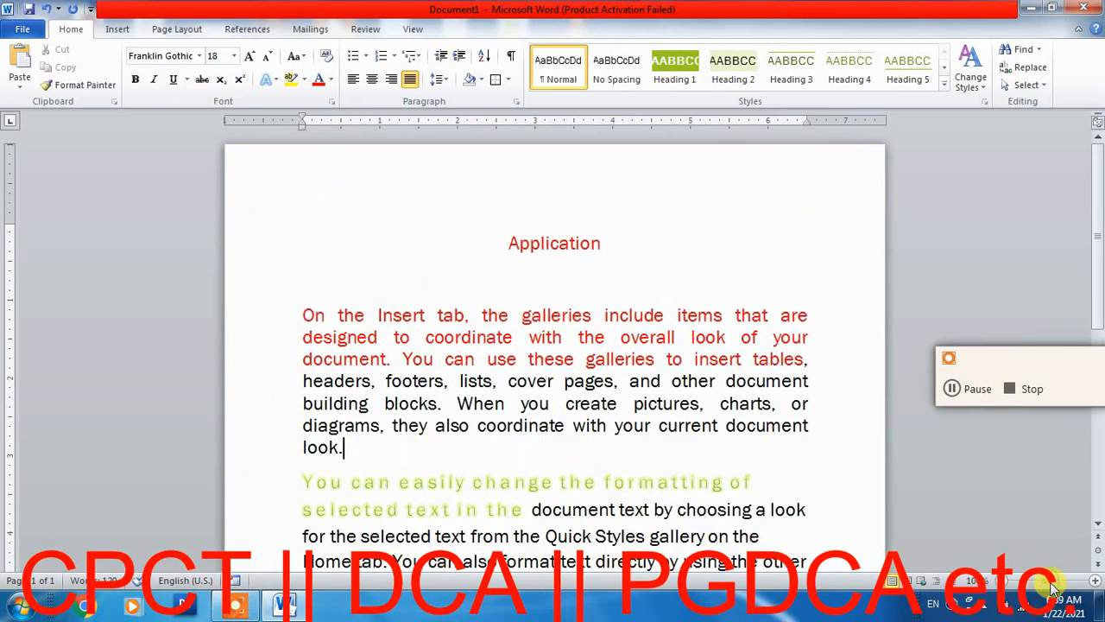
{"action": "left_click", "coordinate": [596, 335]}
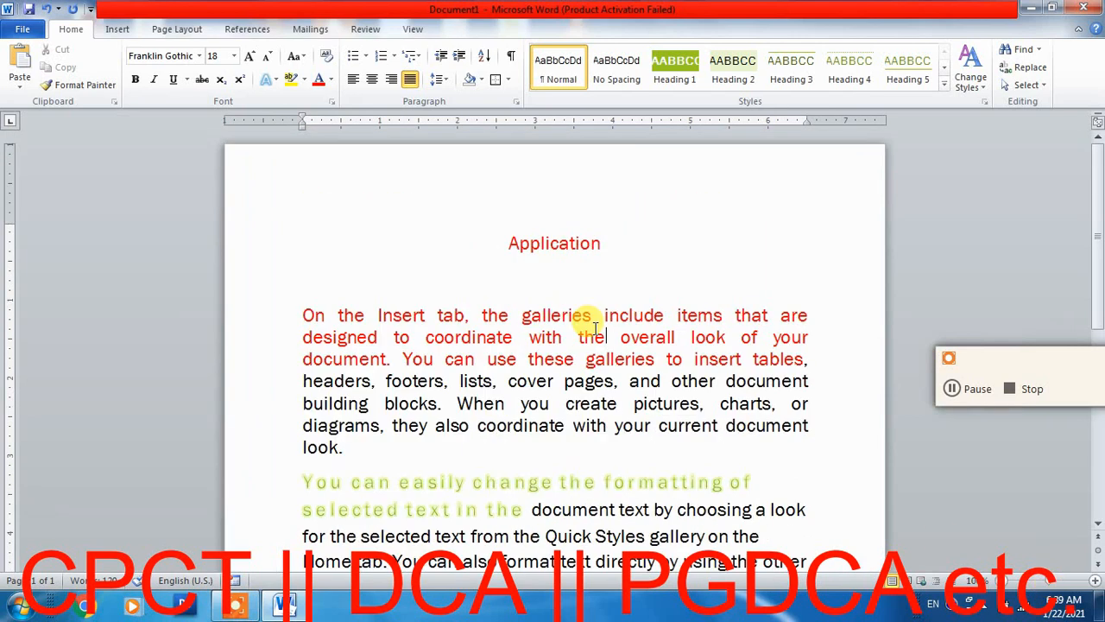
{"action": "key", "text": "ctrl+n"}
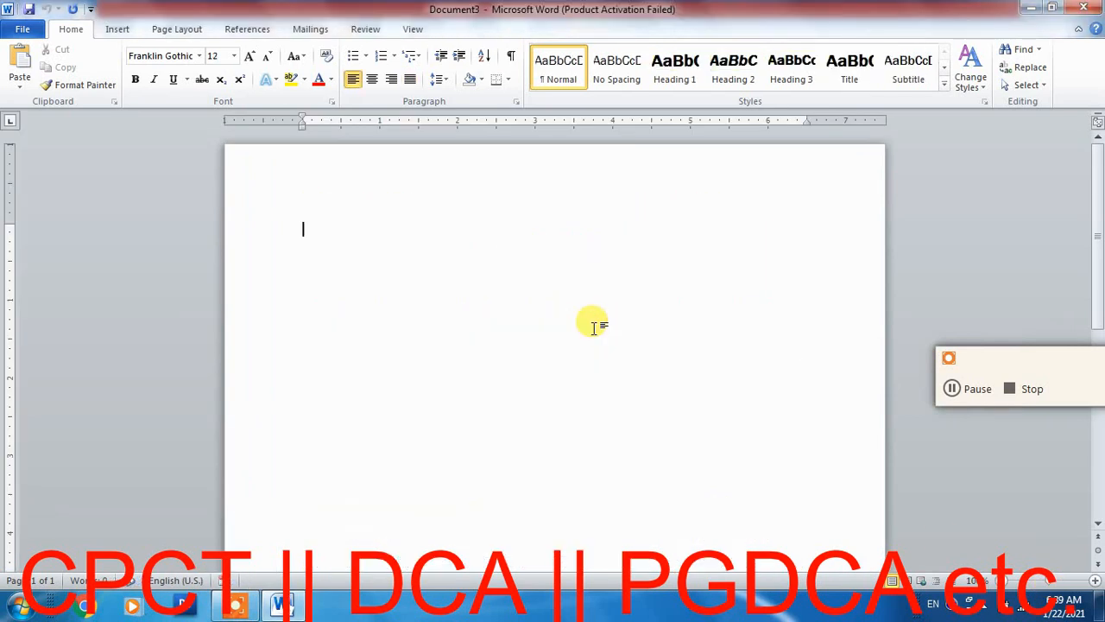
{"action": "type", "text": "=rand"}
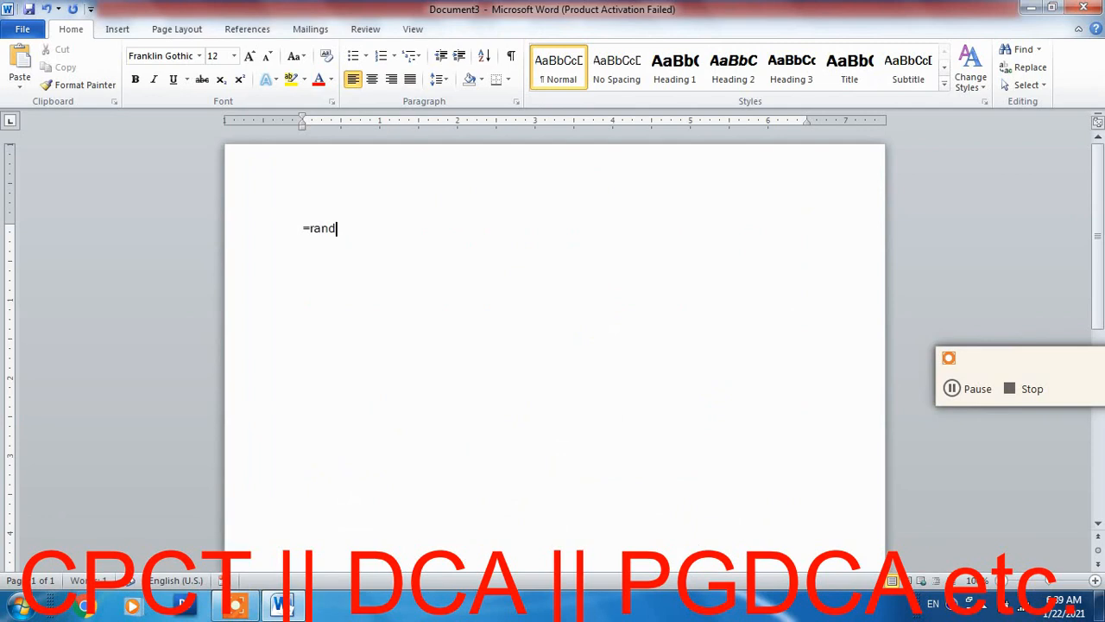
{"action": "type", "text": "(2)"}
{"action": "key", "text": "Return"}
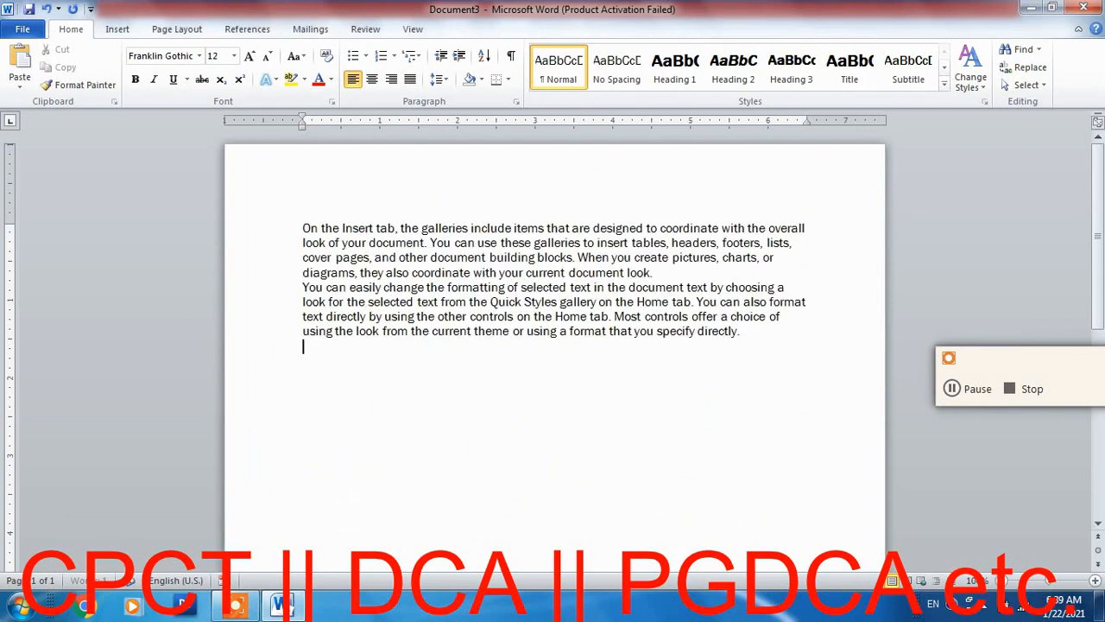
Step: Set the line spacing of both sample paragraphs to 1.15
{"action": "left_click", "coordinate": [424, 287]}
{"action": "left_click_drag", "start_coordinate": [744, 331], "coordinate": [304, 221]}
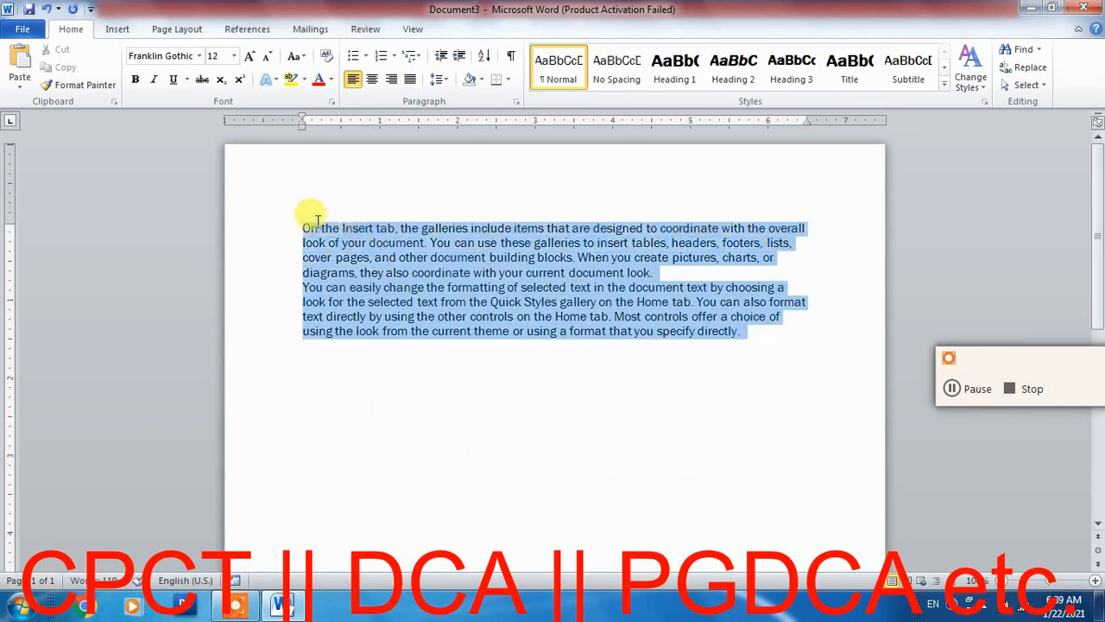
{"action": "left_click", "coordinate": [439, 78]}
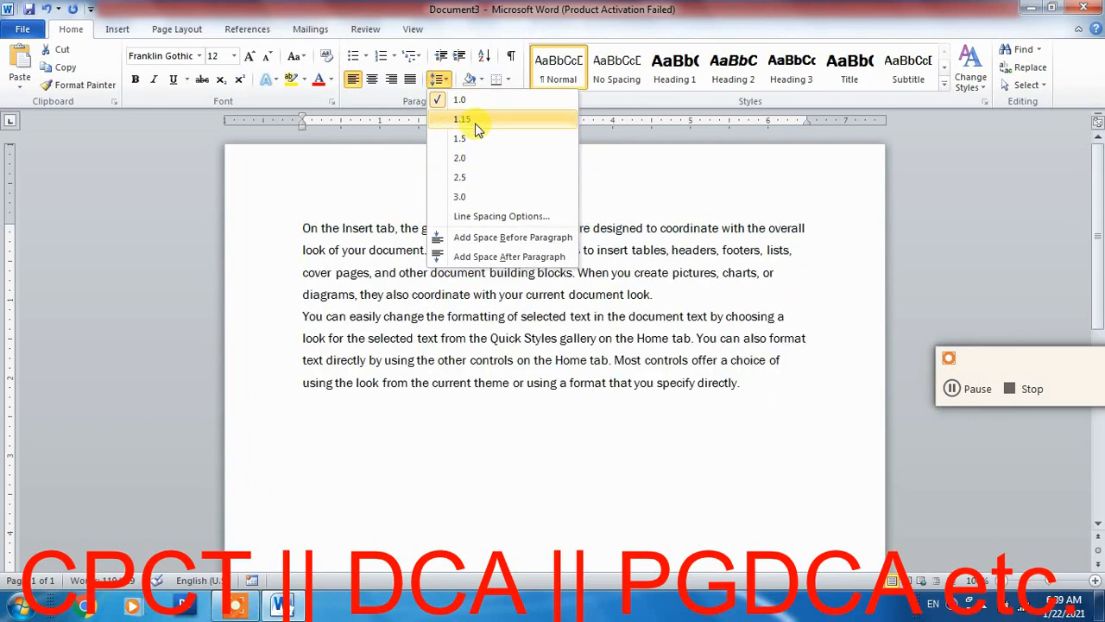
{"action": "left_click", "coordinate": [482, 119]}
{"action": "left_click", "coordinate": [536, 302]}
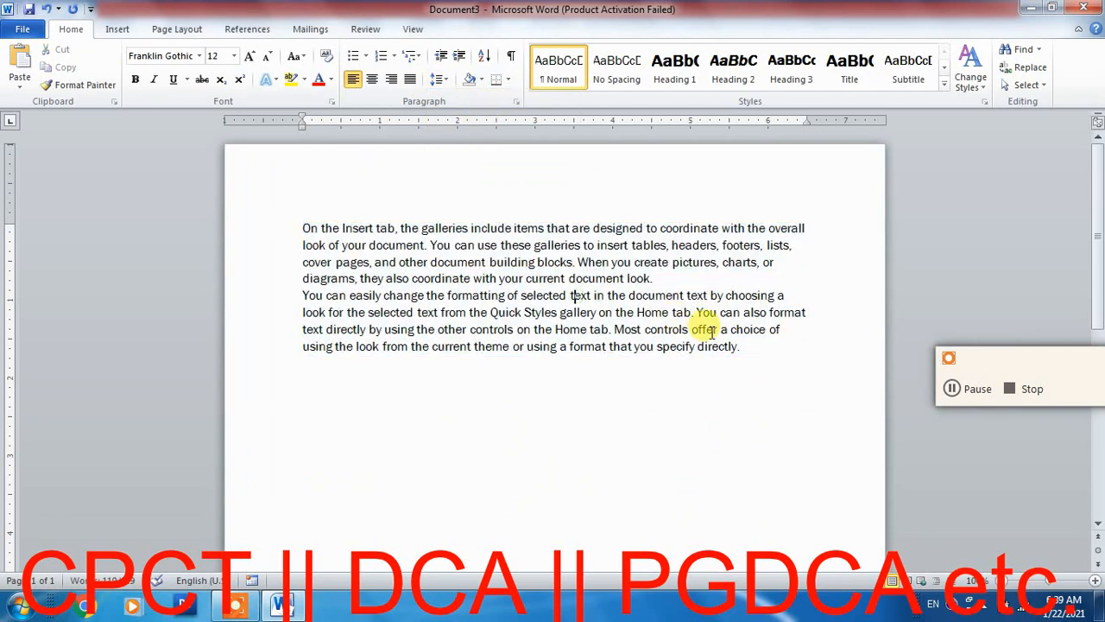
Step: Apply double line spacing (2.0) to both sample paragraphs
{"action": "left_click_drag", "start_coordinate": [781, 335], "coordinate": [324, 221]}
{"action": "left_click", "coordinate": [537, 316]}
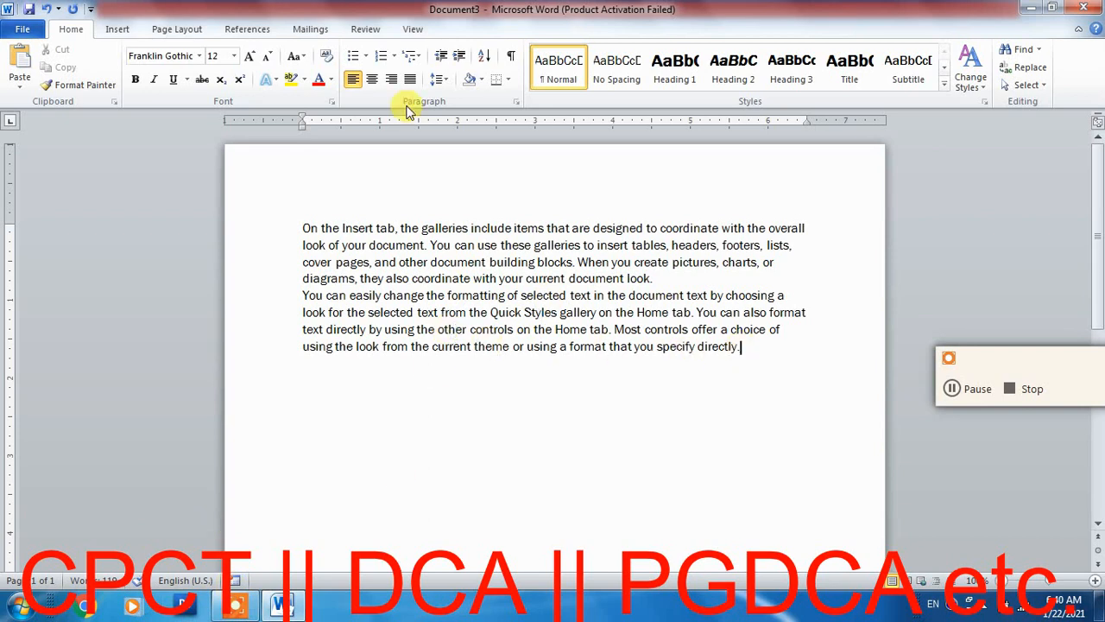
{"action": "left_click", "coordinate": [438, 79]}
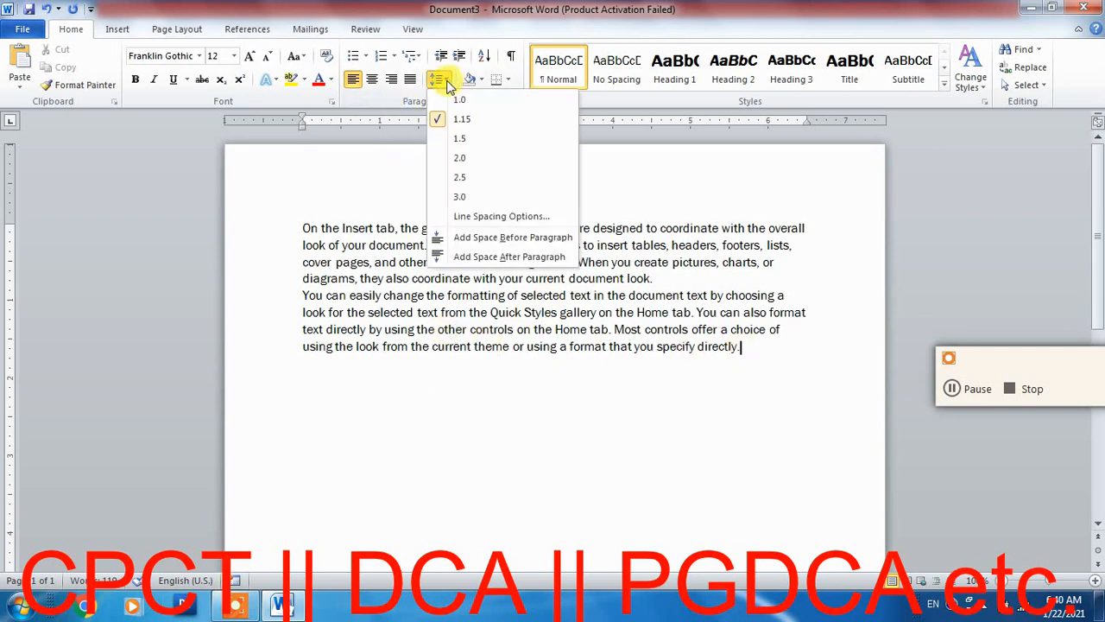
{"action": "left_click", "coordinate": [590, 361]}
{"action": "left_click_drag", "start_coordinate": [743, 350], "coordinate": [286, 207]}
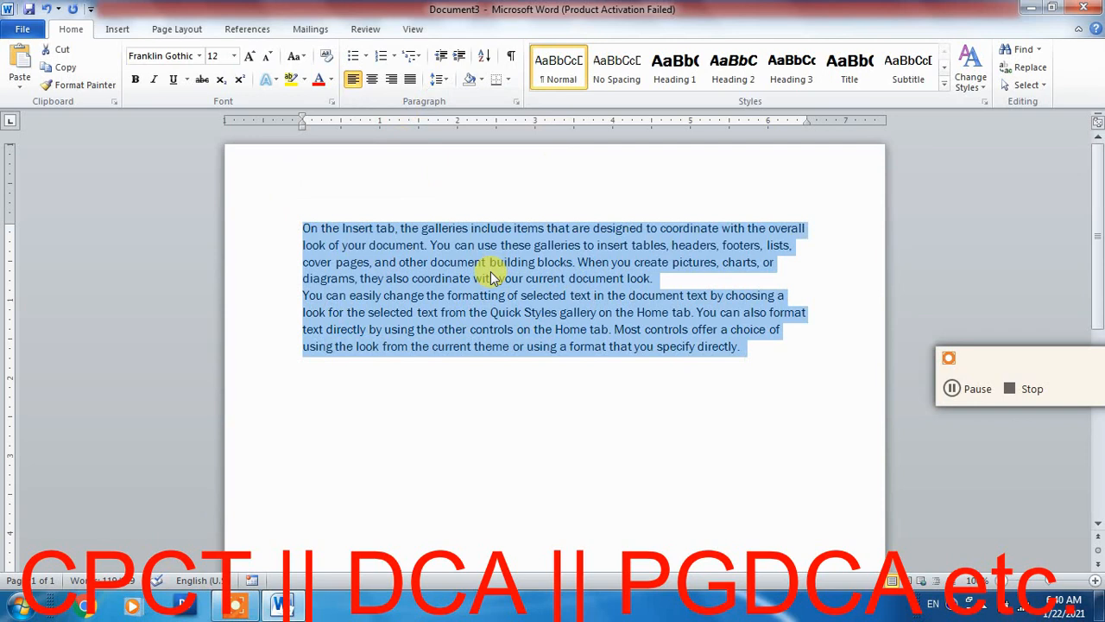
{"action": "key", "text": "ctrl+2"}
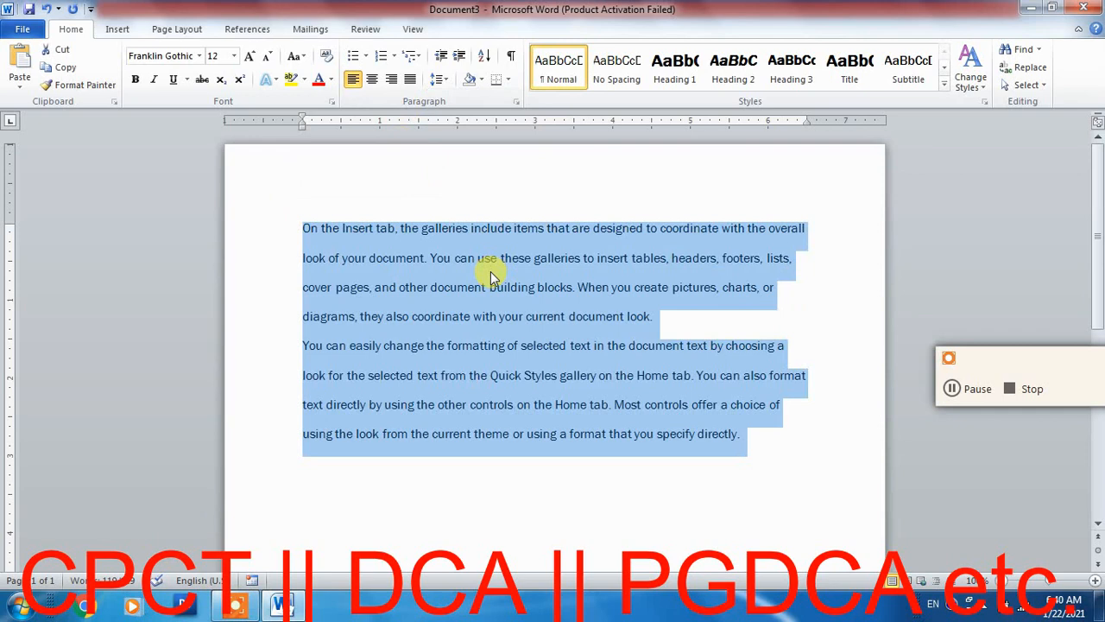
Step: Apply single line spacing to both sample paragraphs and switch it to 1.5
{"action": "key", "text": "ctrl+1"}
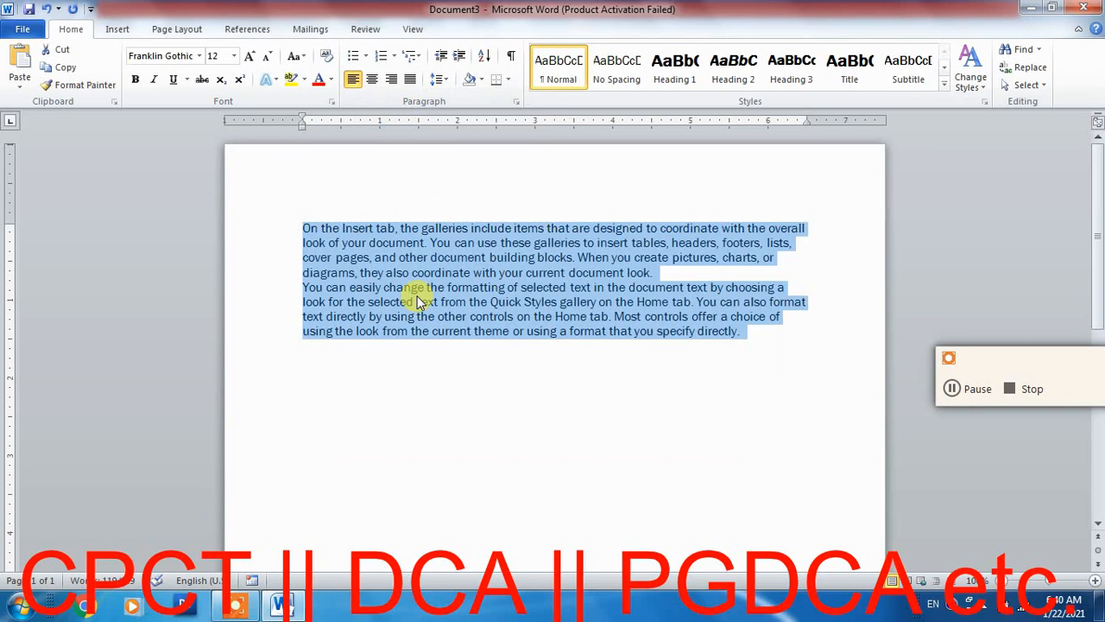
{"action": "key", "text": "ctrl+5"}
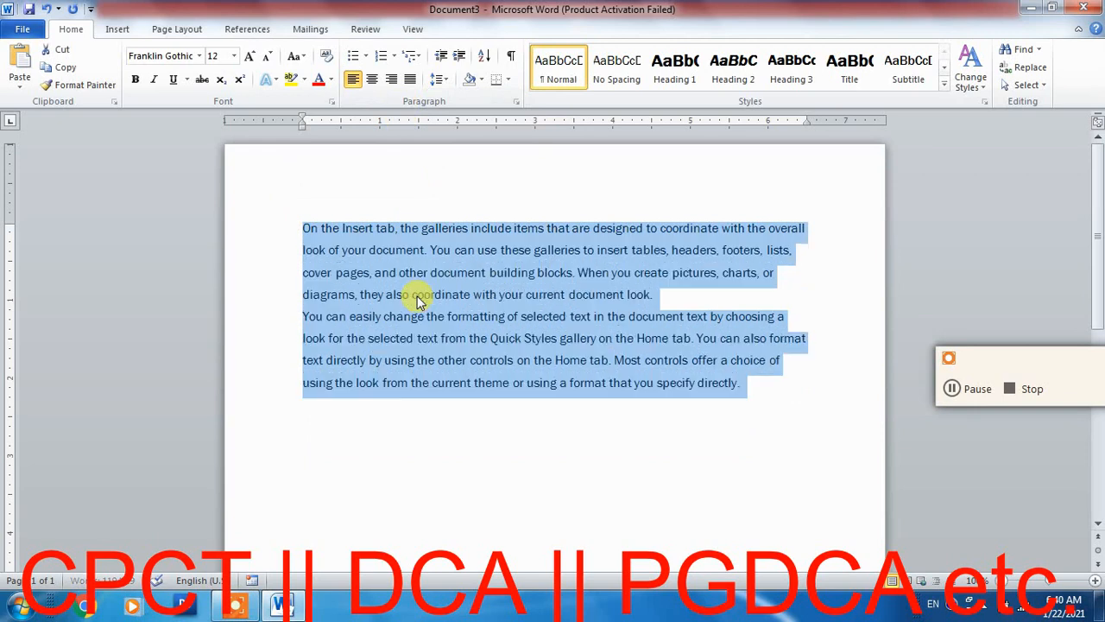
{"action": "left_click", "coordinate": [438, 79]}
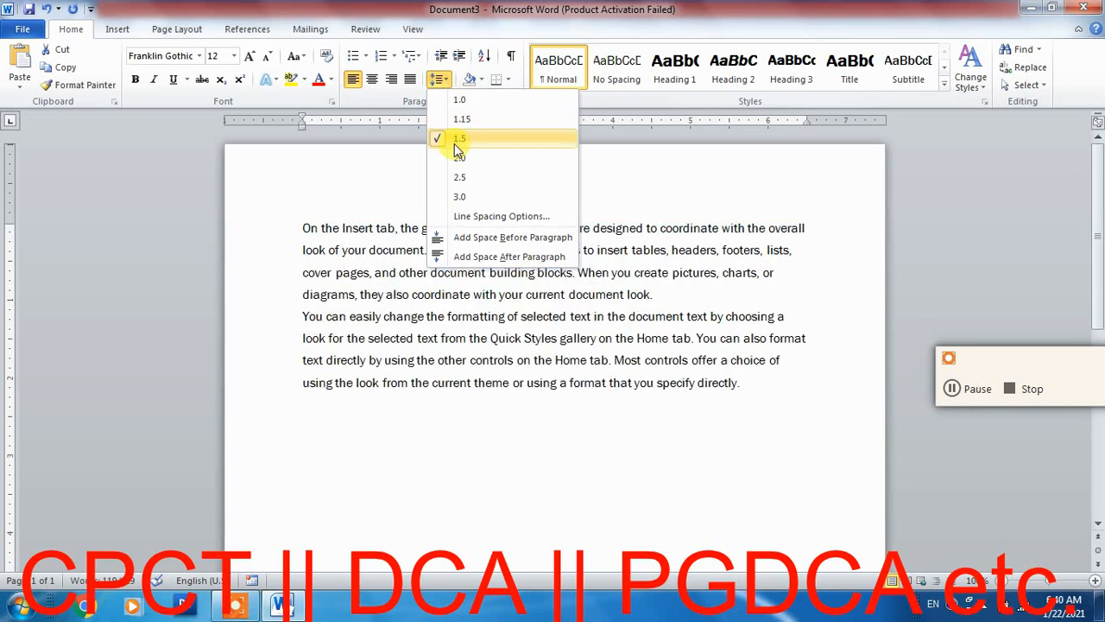
{"action": "left_click", "coordinate": [456, 141]}
{"action": "left_click", "coordinate": [748, 382]}
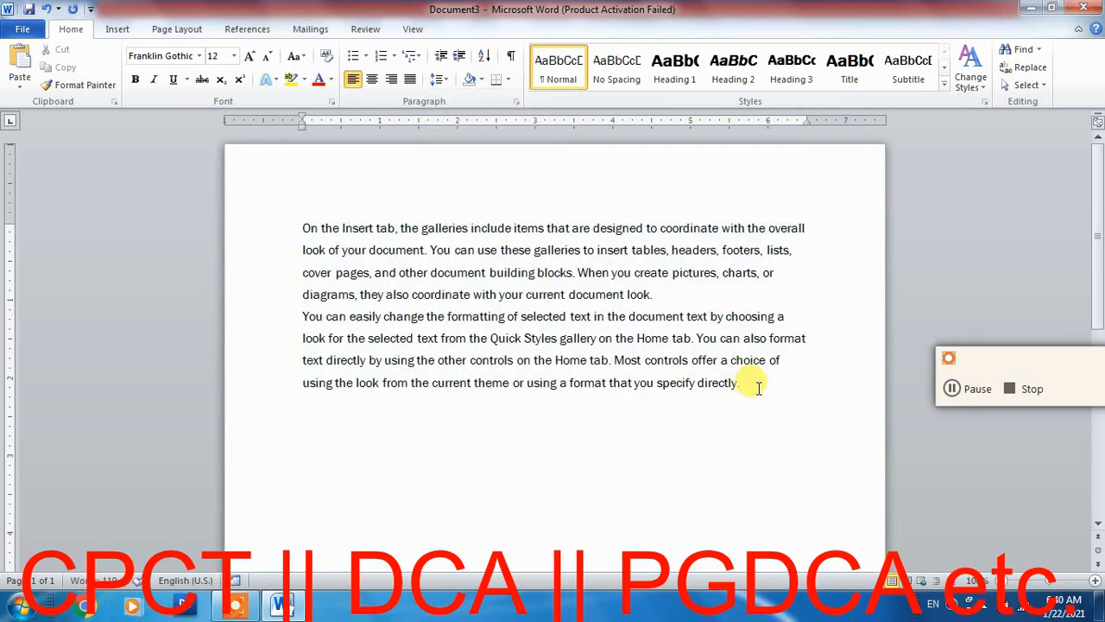
Step: Add the line "1.0", a tab and "Ctrl+1" at 18 pt below the sample paragraphs, leaving a blank line between
{"action": "left_click_drag", "start_coordinate": [759, 388], "coordinate": [294, 227]}
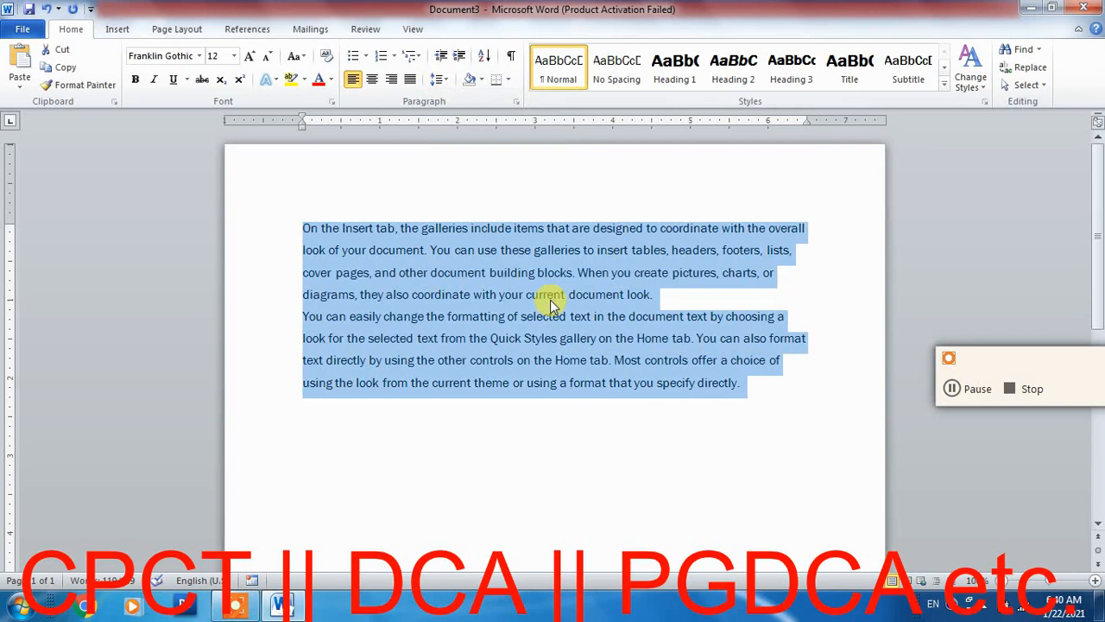
{"action": "key", "text": "ctrl+End"}
{"action": "key", "text": "Return"}
{"action": "key", "text": "Return"}
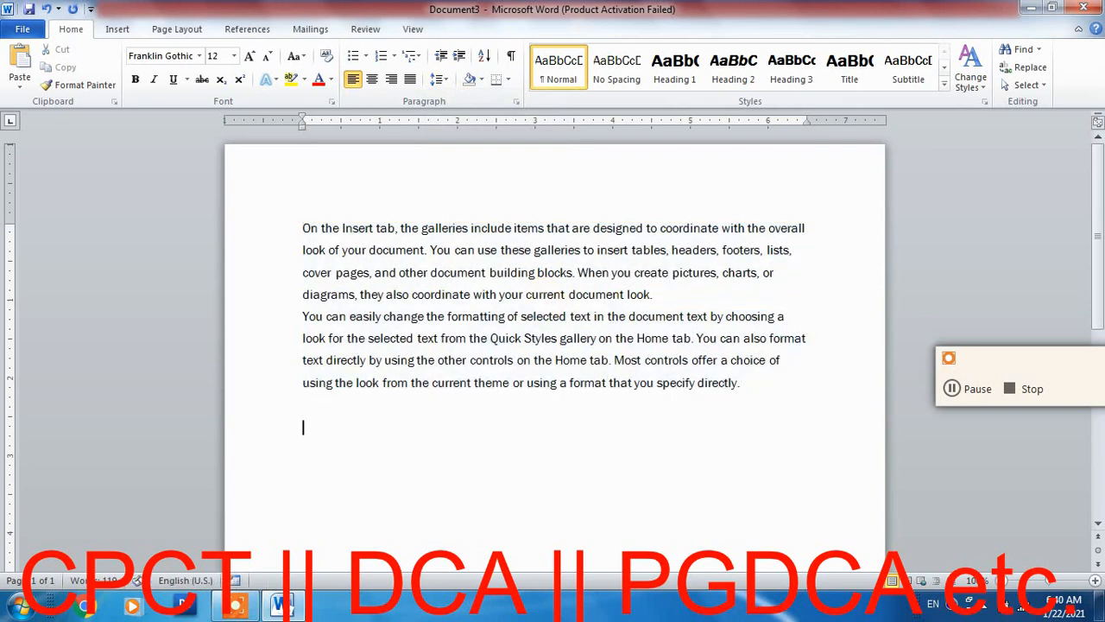
{"action": "left_click", "coordinate": [544, 294]}
{"action": "type", "text": "1.0"}
{"action": "key", "text": "Tab"}
{"action": "type", "text": "Ctrl+1"}
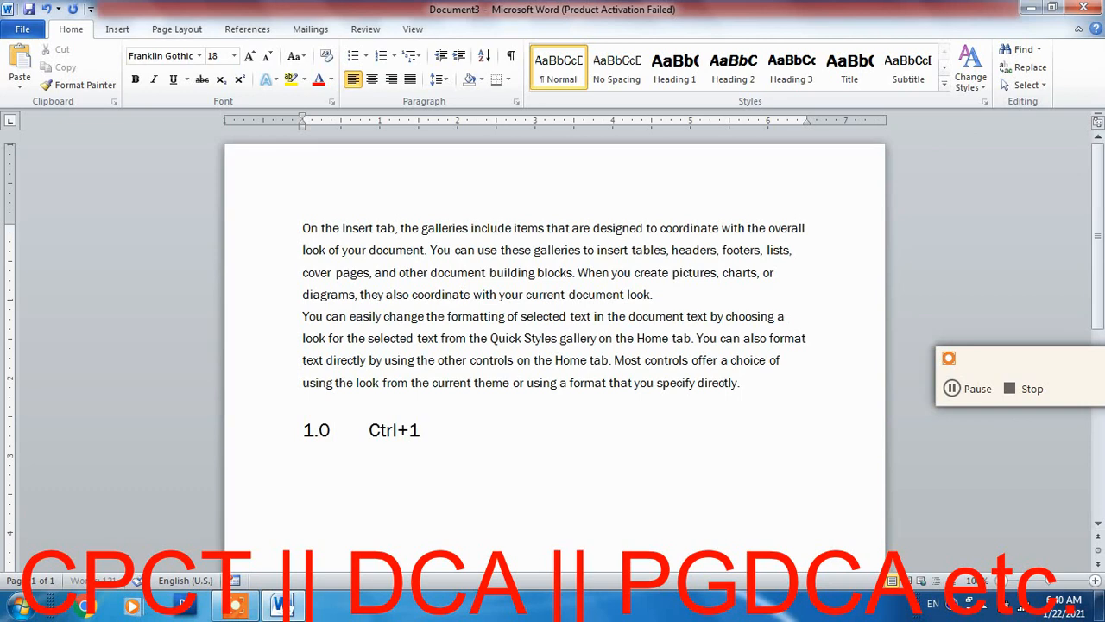
Step: Remove the automatic numbering after the "1.0 Ctrl+1" line, enlarge that line's text and start a new line below it
{"action": "key", "text": "Return"}
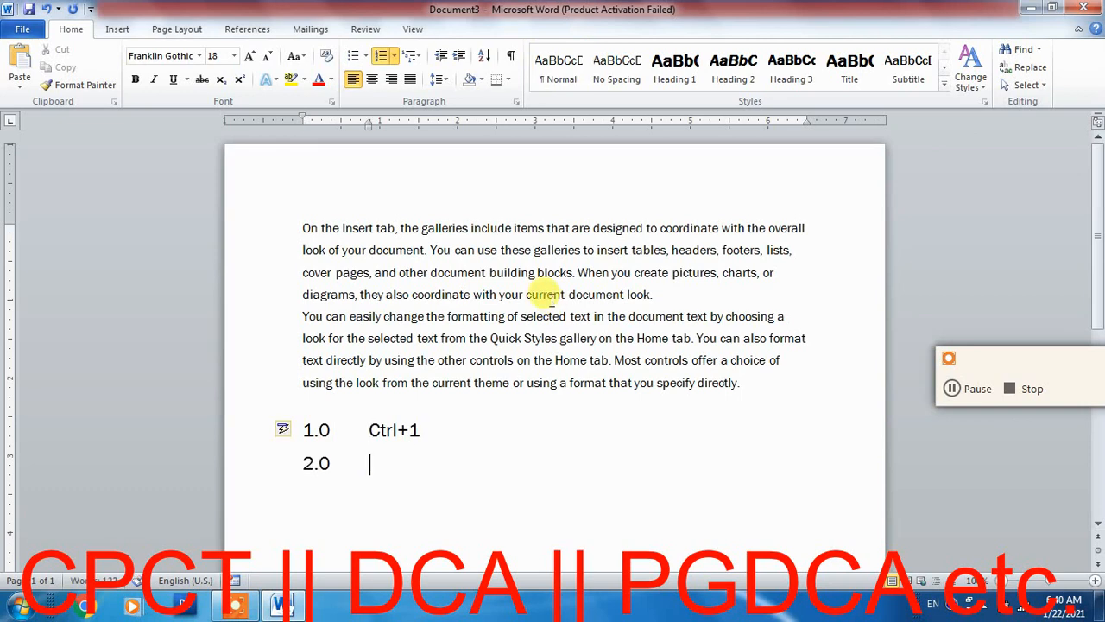
{"action": "key", "text": "BackSpace"}
{"action": "key", "text": "BackSpace"}
{"action": "key", "text": "End"}
{"action": "key", "text": "shift+Home"}
{"action": "key", "text": "ctrl+shift+period"}
{"action": "key", "text": "ctrl+shift+period"}
{"action": "key", "text": "ctrl+shift+period"}
{"action": "key", "text": "ctrl+shift+period"}
{"action": "key", "text": "End"}
{"action": "key", "text": "Return"}
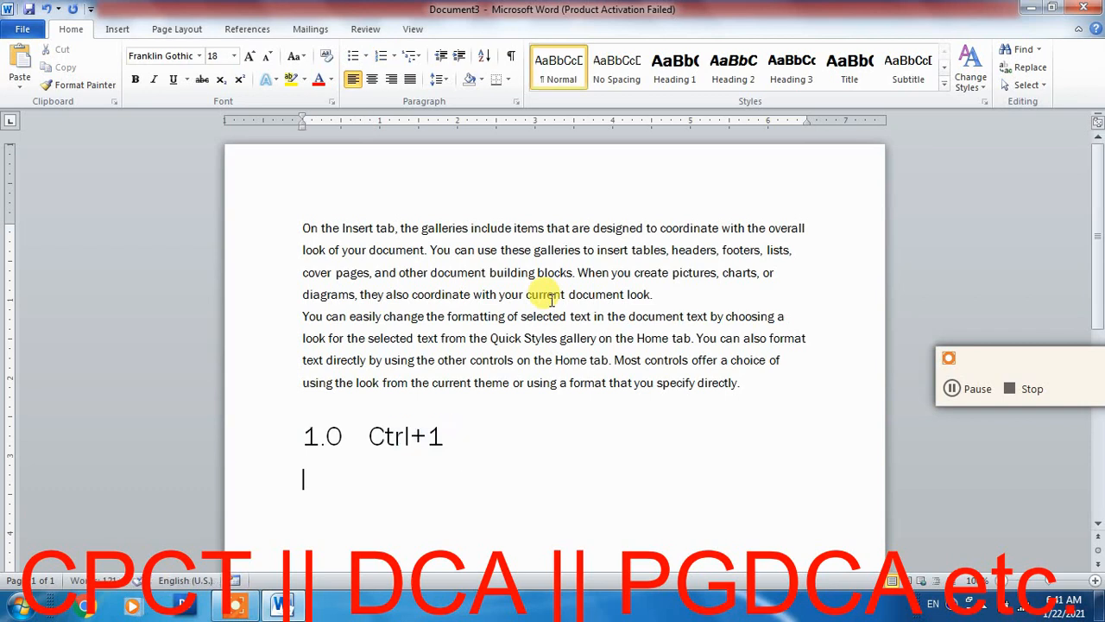
Step: Enter "2.0", a tab and "Ctrl+2" on the new line and start an unnumbered, unindented line below
{"action": "type", "text": "2.0"}
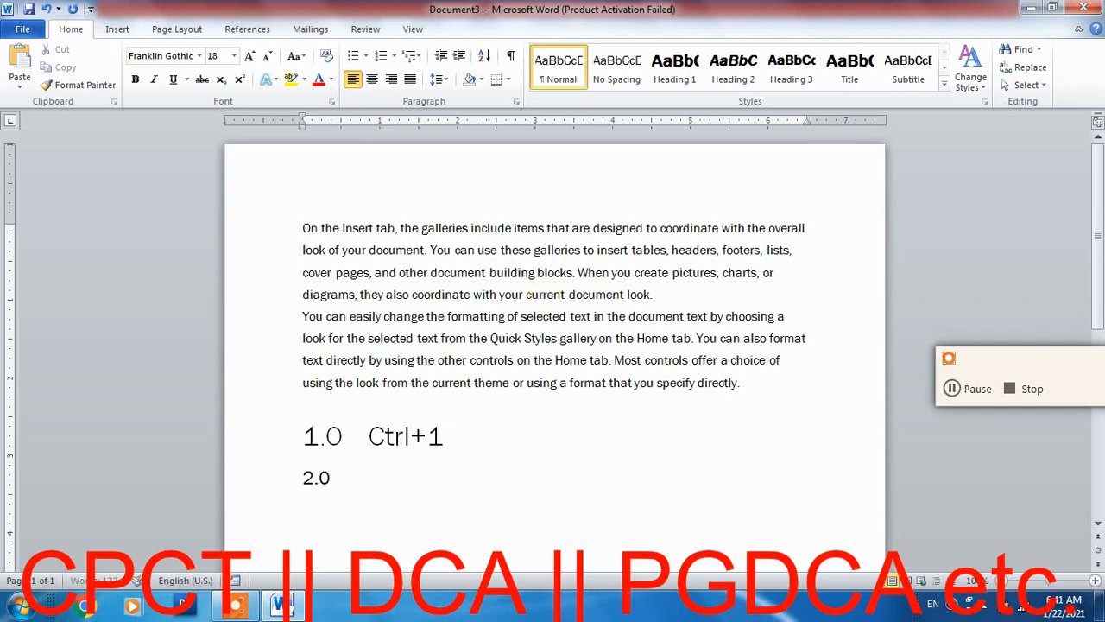
{"action": "key", "text": "Tab"}
{"action": "type", "text": "Ctrl+2"}
{"action": "key", "text": "Return"}
{"action": "key", "text": "Return"}
{"action": "key", "text": "Tab"}
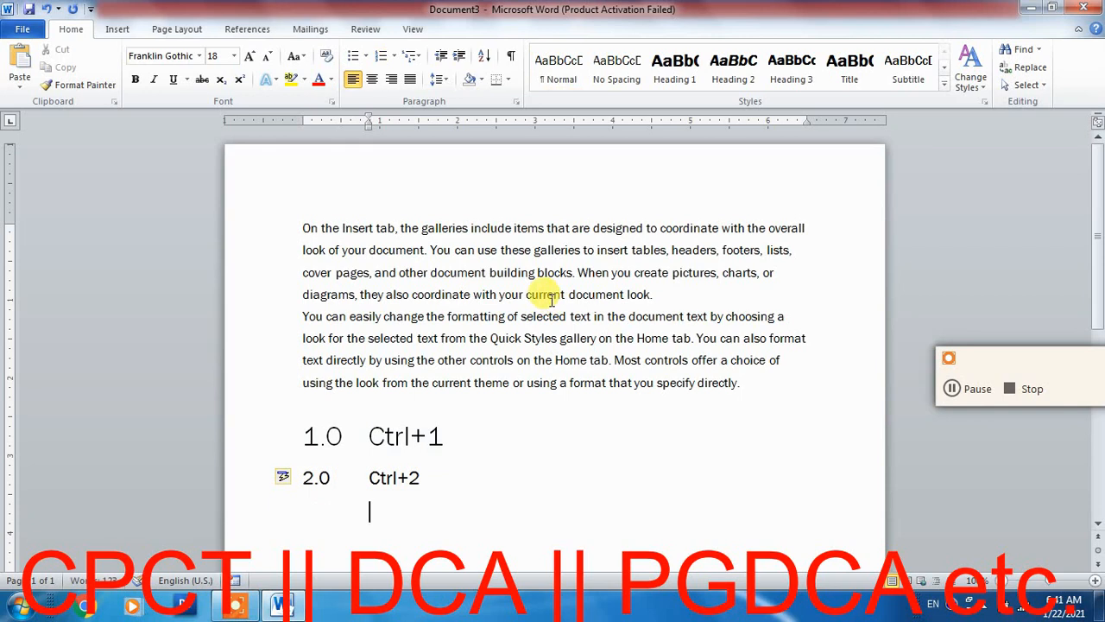
{"action": "key", "text": "BackSpace"}
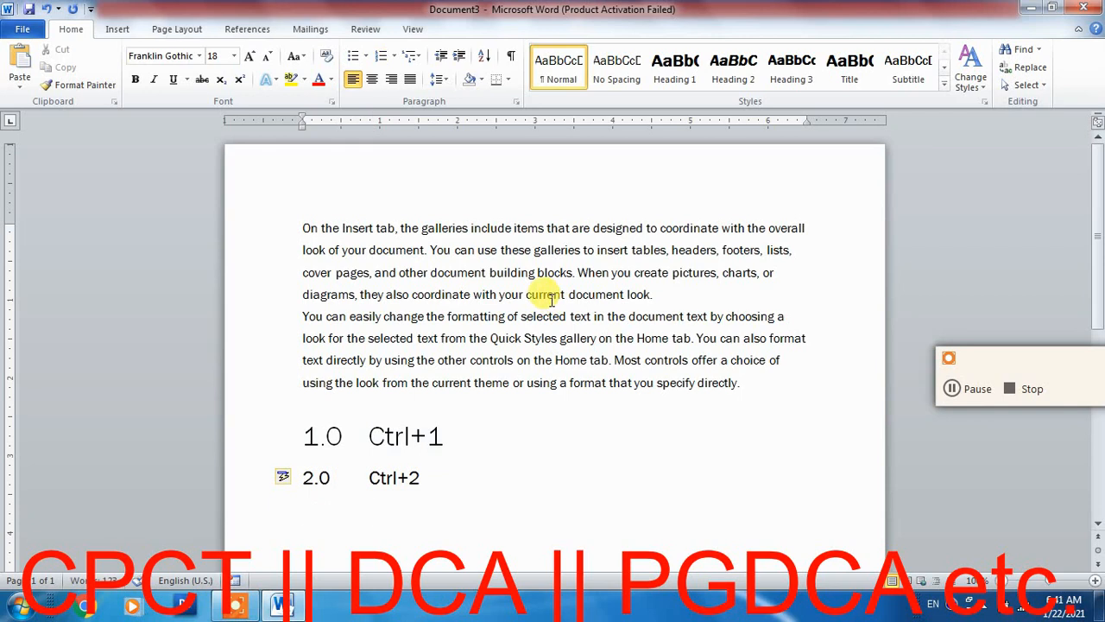
Step: Enter "1.5", a tab and "Ctrl+5" as the third line of the shortcut list
{"action": "type", "text": "1."}
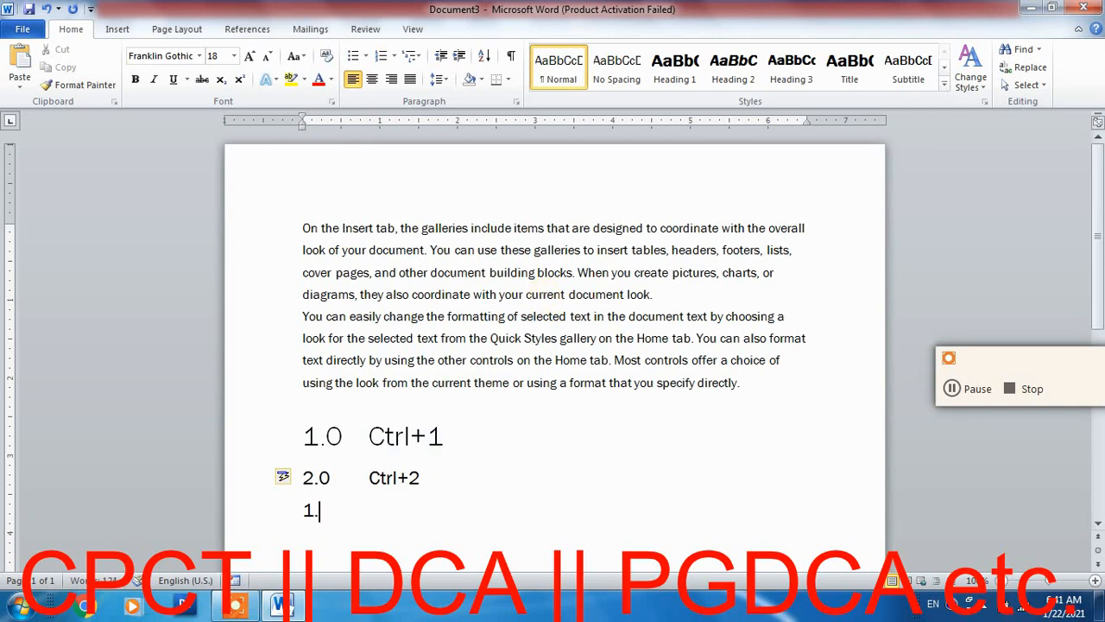
{"action": "type", "text": "5"}
{"action": "key", "text": "Tab"}
{"action": "type", "text": "Ctrl+5"}
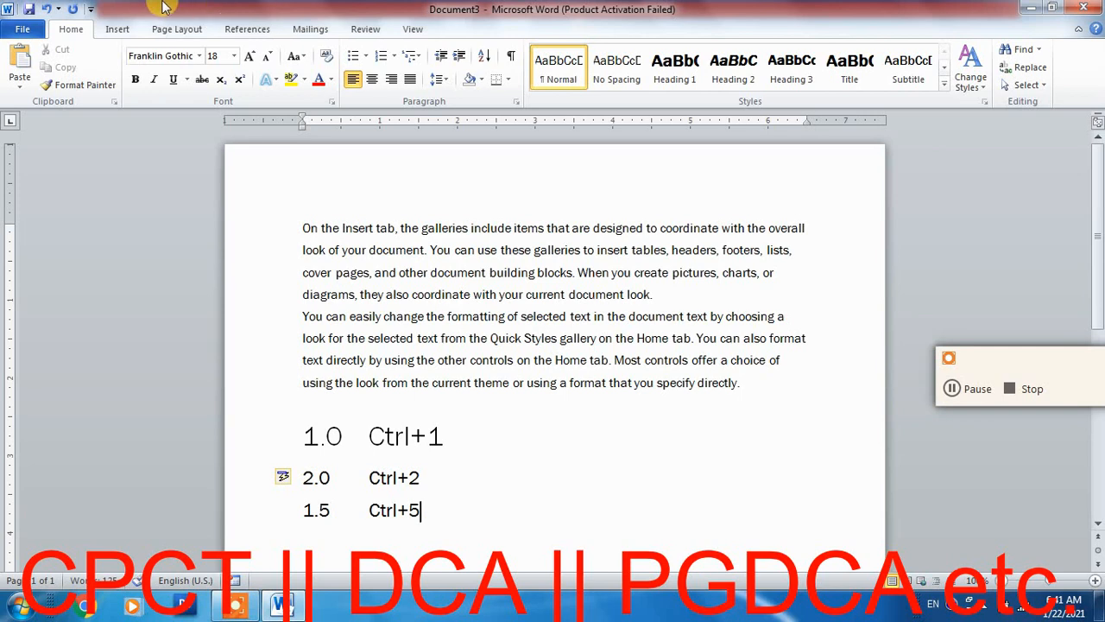
Step: Apply triple line spacing (3.0) to both sample paragraphs
{"action": "left_click_drag", "start_coordinate": [751, 393], "coordinate": [291, 228]}
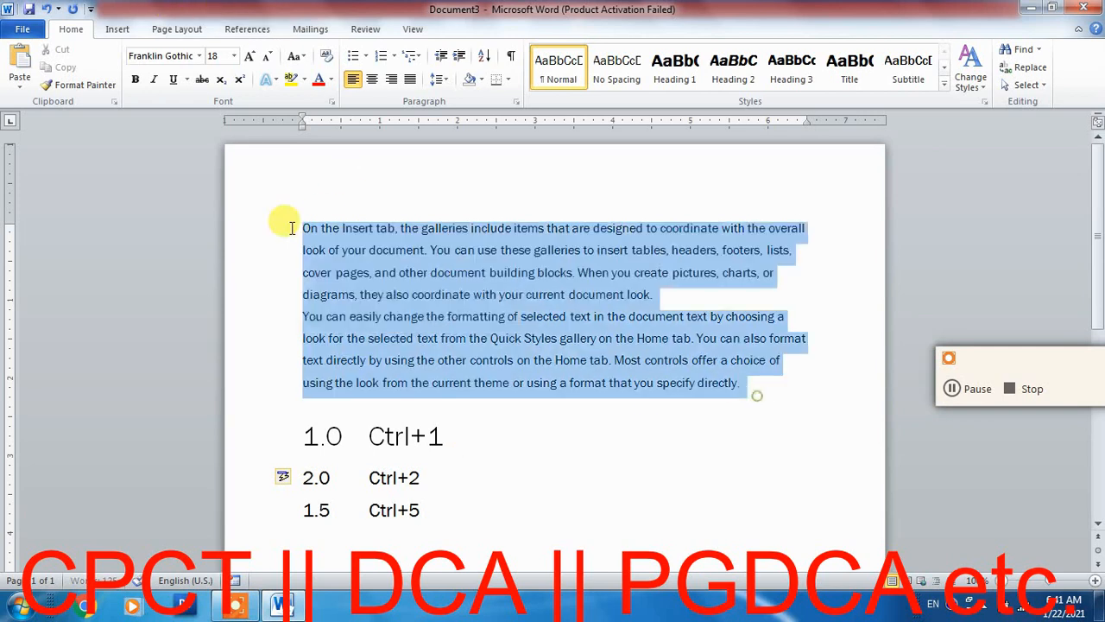
{"action": "left_click", "coordinate": [447, 80]}
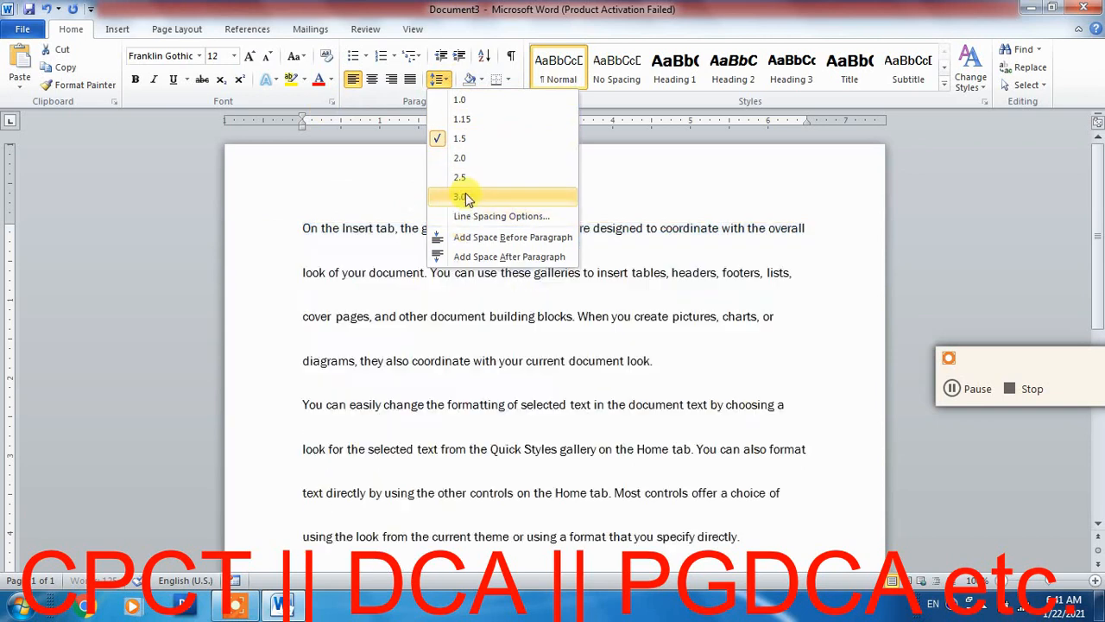
{"action": "left_click", "coordinate": [465, 197]}
{"action": "scroll", "coordinate": [468, 273], "scroll_direction": "down", "scroll_amount": 3}
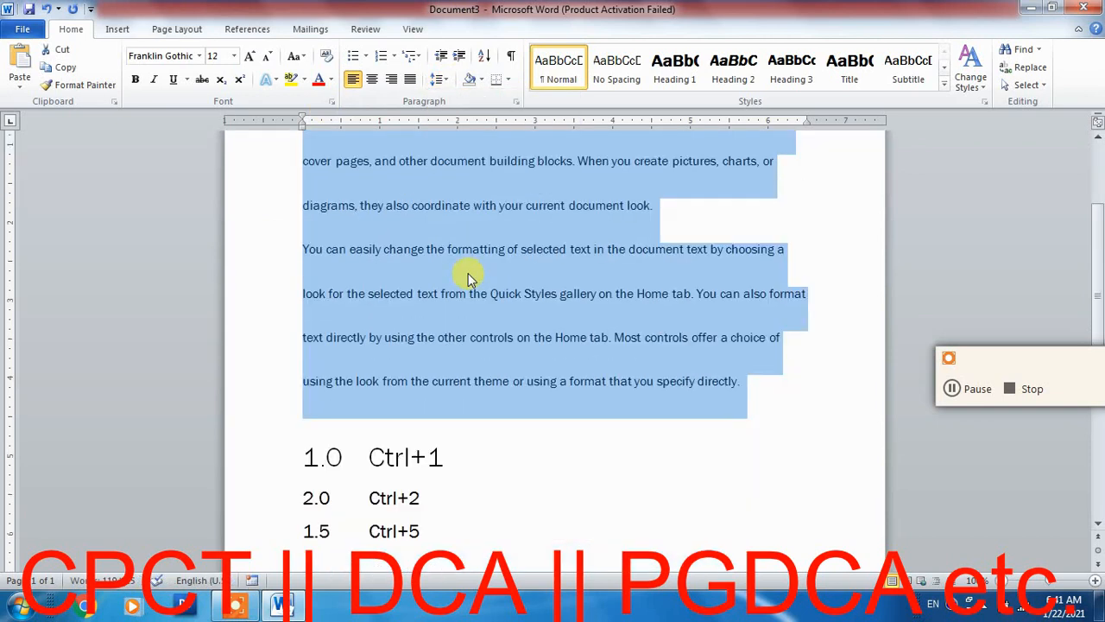
Step: Undo the triple line spacing on the sample paragraphs and place the cursor at the end of the "1.5 Ctrl+5" line
{"action": "key", "text": "ctrl+1"}
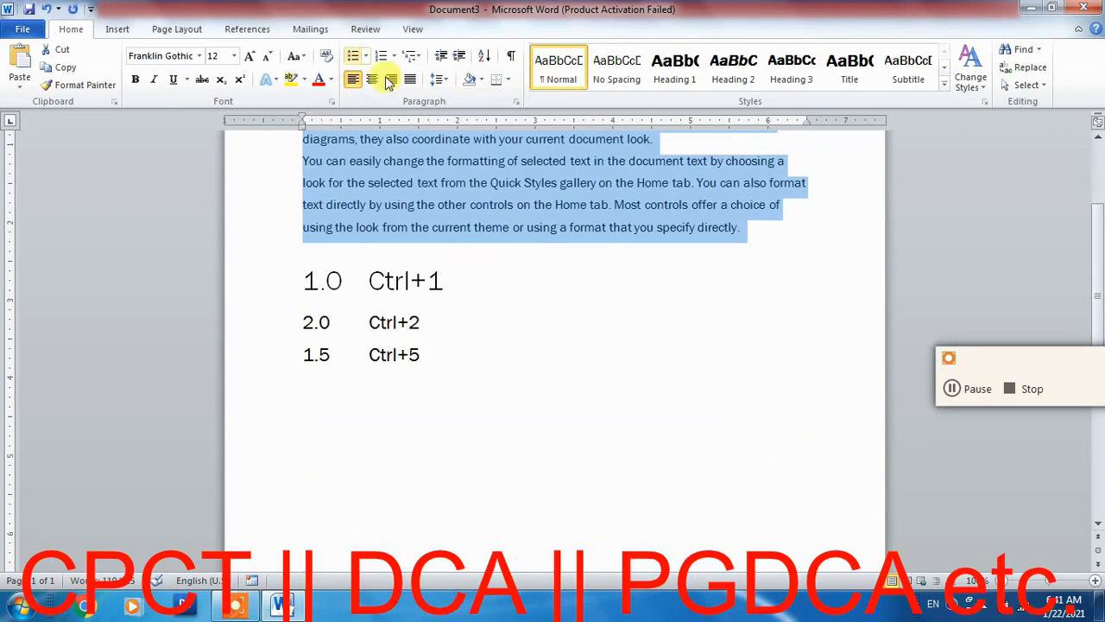
{"action": "left_click", "coordinate": [439, 79]}
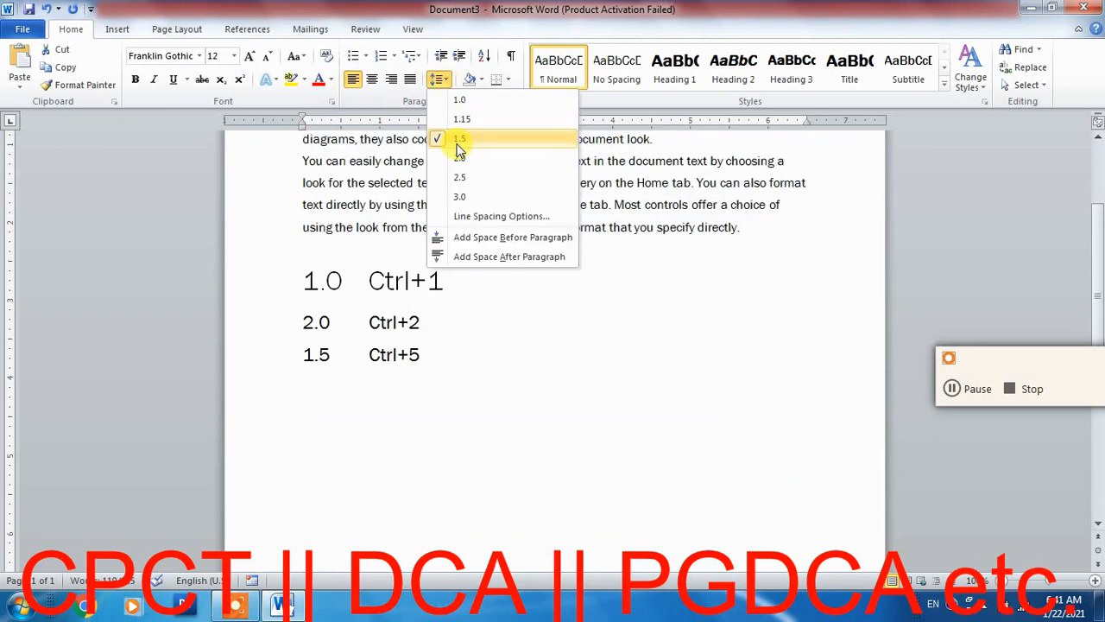
{"action": "left_click", "coordinate": [427, 337]}
{"action": "left_click", "coordinate": [440, 361]}
{"action": "scroll", "coordinate": [440, 362], "scroll_direction": "up", "scroll_amount": 3}
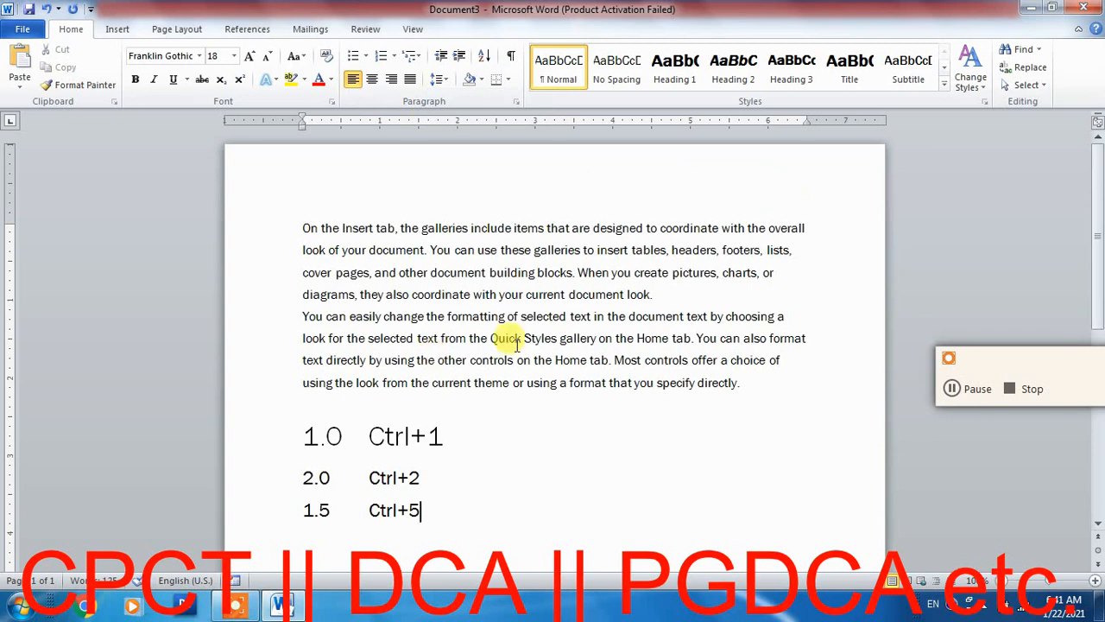
Step: Set the line spacing of both sample paragraphs to 3.0
{"action": "left_click", "coordinate": [440, 80]}
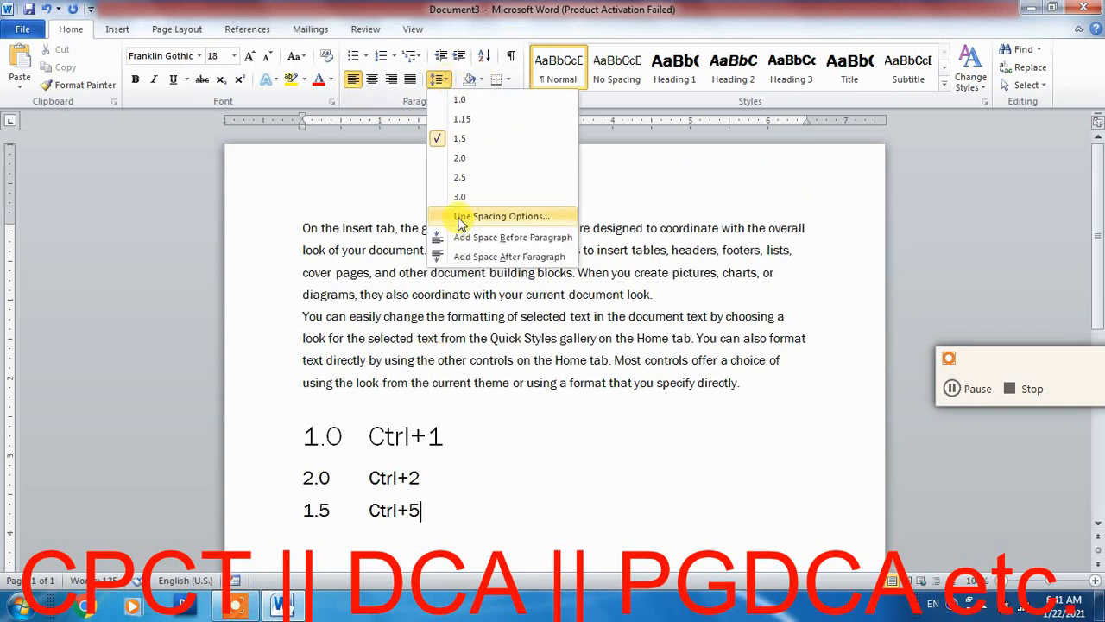
{"action": "key", "text": "Escape"}
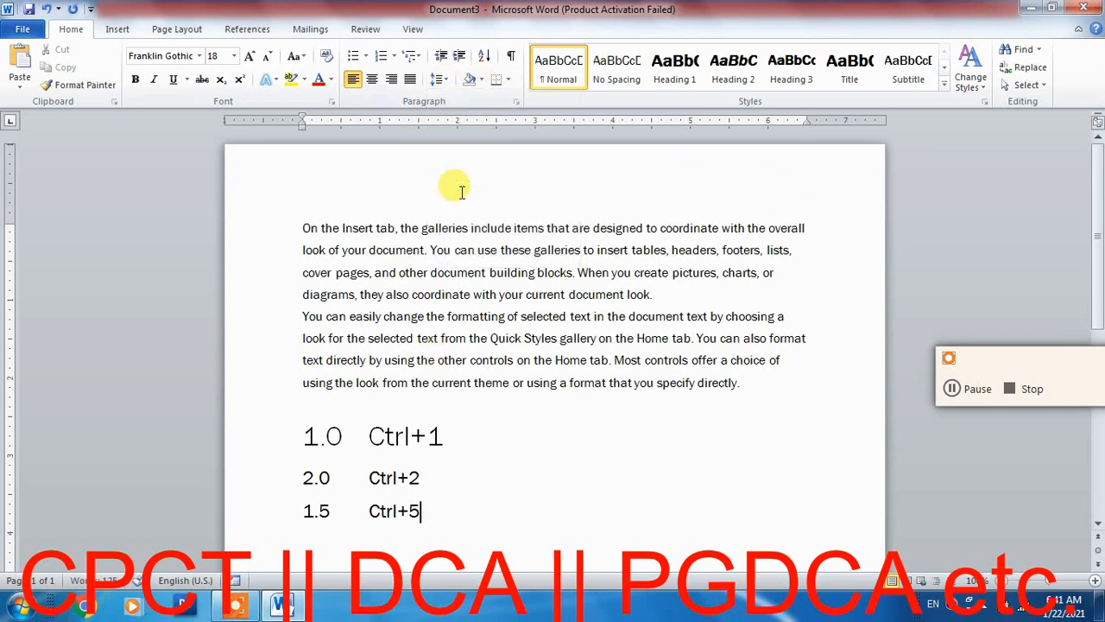
{"action": "left_click_drag", "start_coordinate": [748, 387], "coordinate": [308, 153]}
{"action": "left_click", "coordinate": [439, 79]}
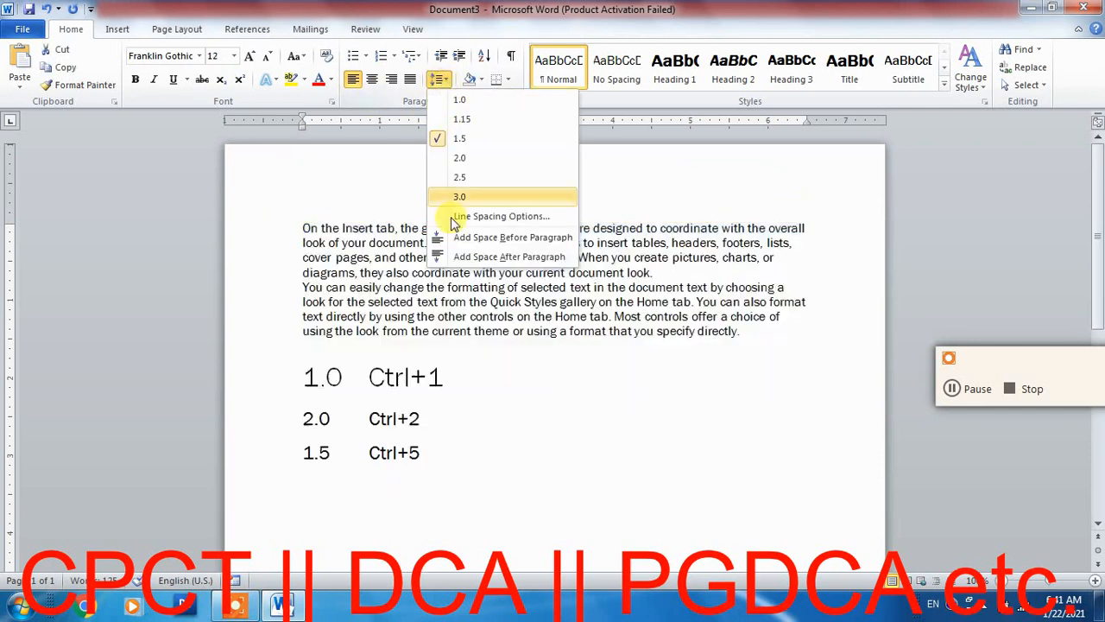
{"action": "left_click", "coordinate": [459, 198]}
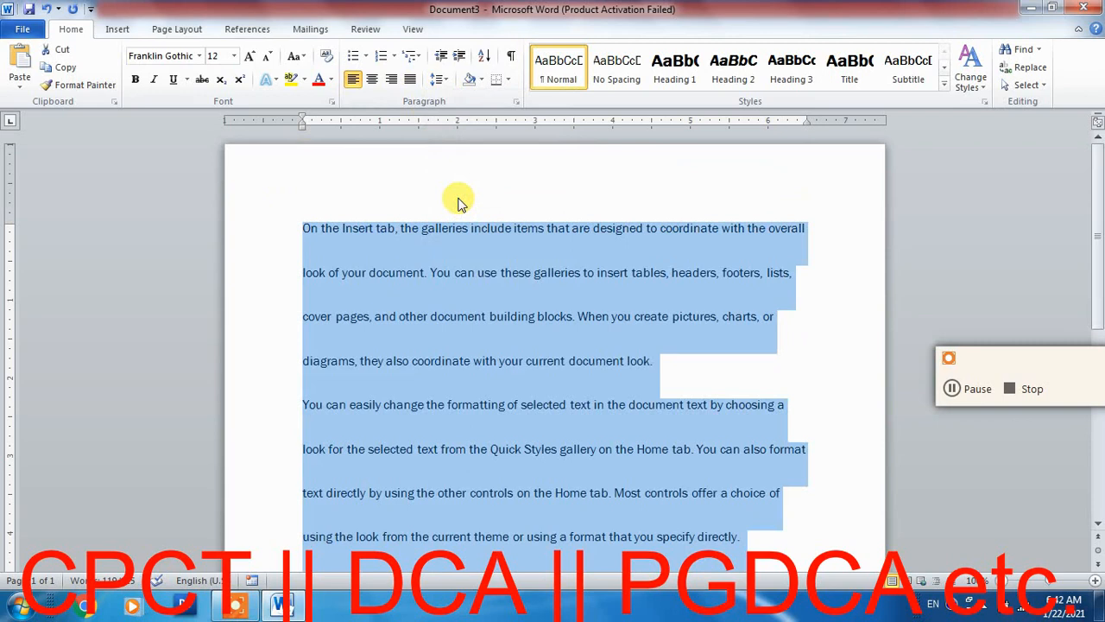
Step: Open the detailed line spacing options for the sample paragraphs and select the Multiple spacing value for editing
{"action": "left_click", "coordinate": [438, 79]}
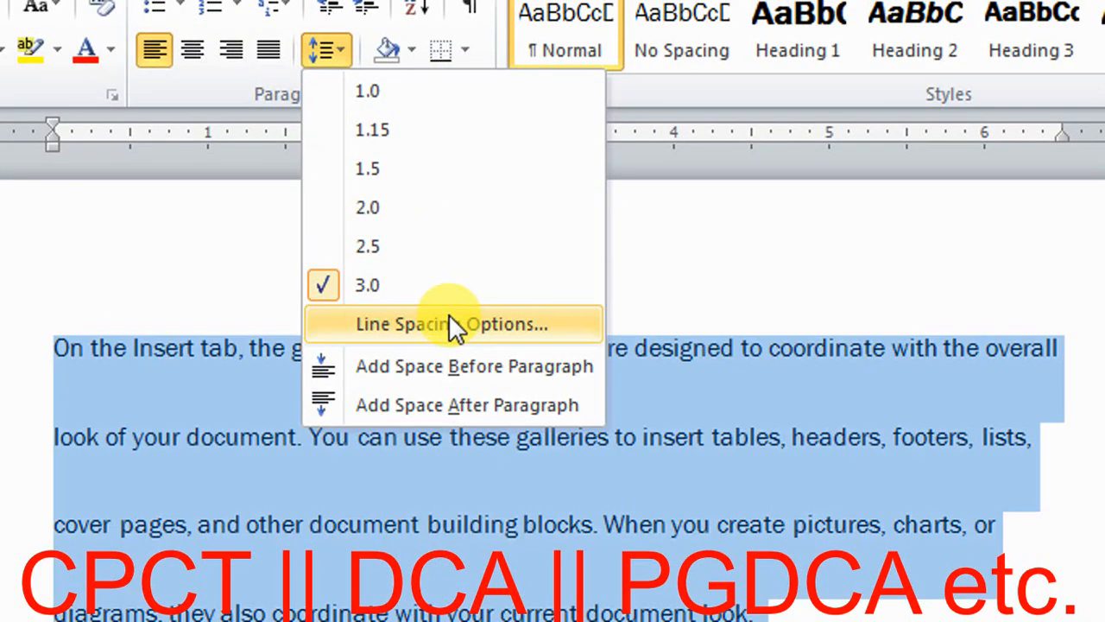
{"action": "left_click", "coordinate": [445, 323]}
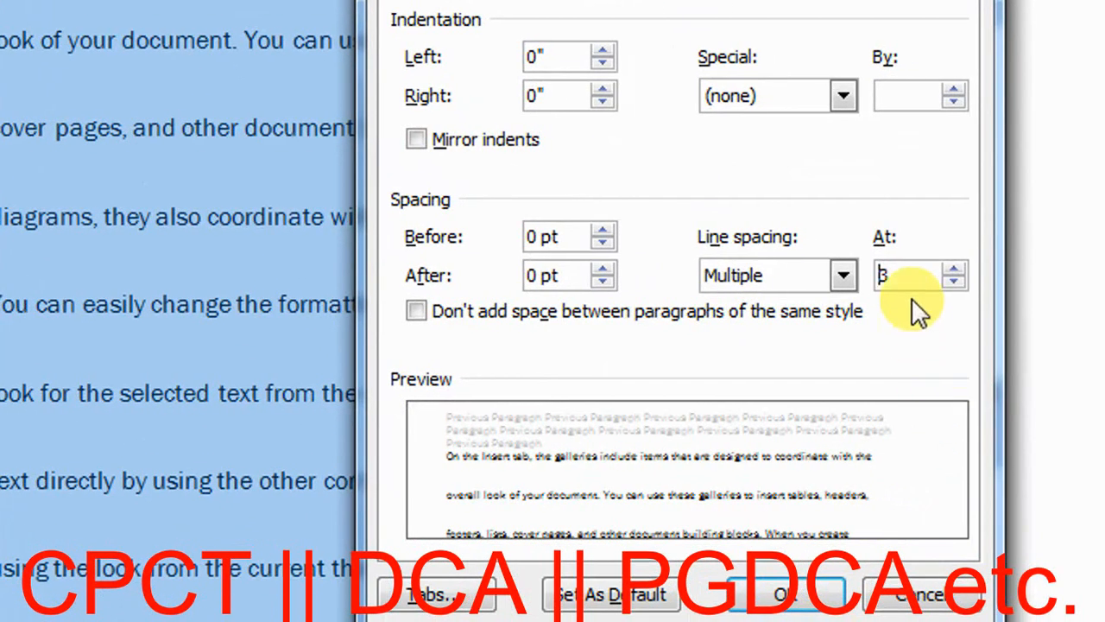
{"action": "double_click", "coordinate": [931, 281]}
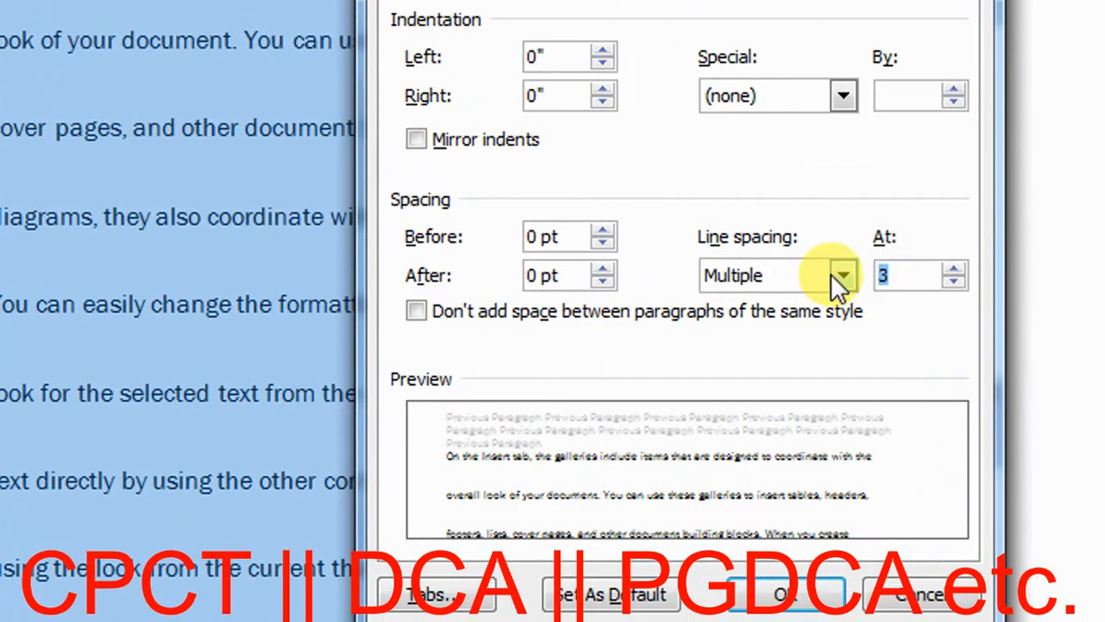
Step: Try to set the selected paragraphs' line spacing to Multiple at 134
{"action": "type", "text": "123"}
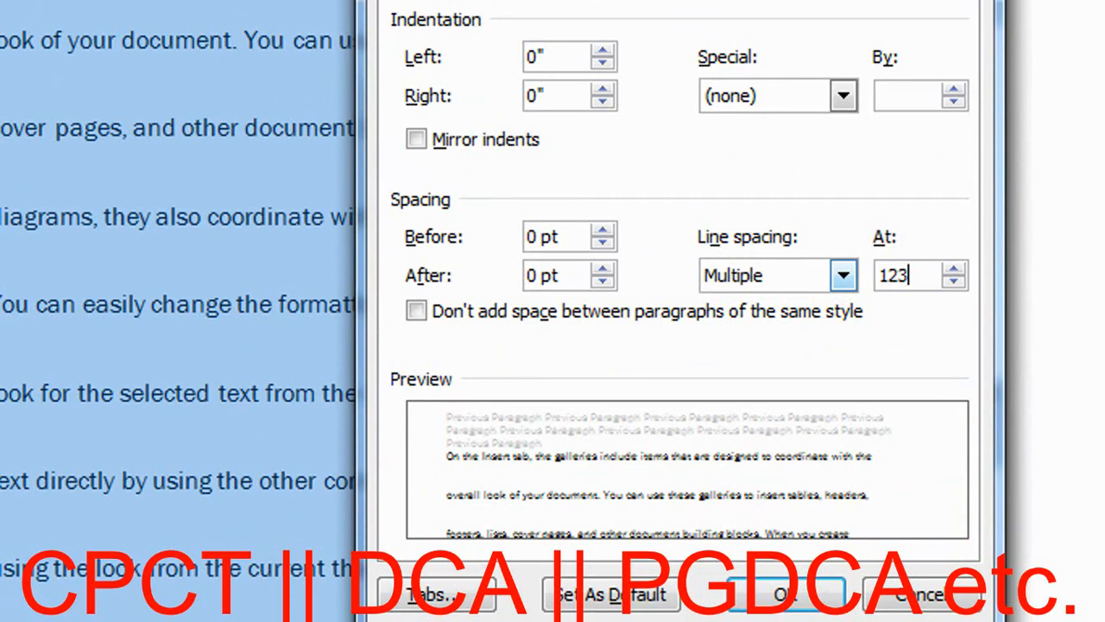
{"action": "key", "text": "BackSpace"}
{"action": "key", "text": "BackSpace"}
{"action": "key", "text": "BackSpace"}
{"action": "type", "text": "134"}
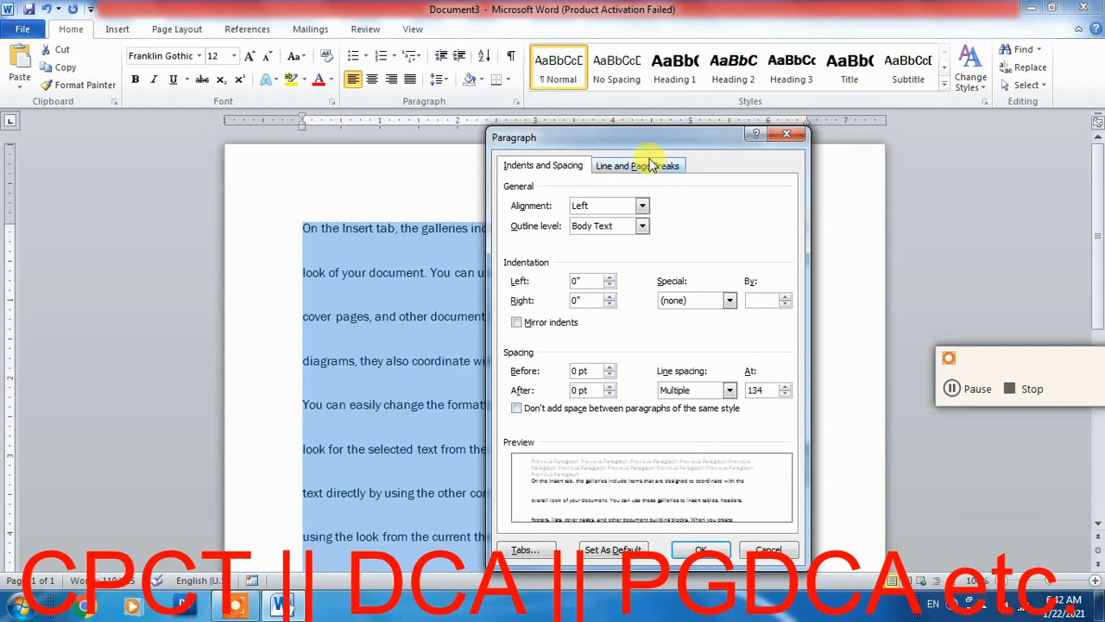
{"action": "left_click_drag", "start_coordinate": [644, 155], "coordinate": [602, 115]}
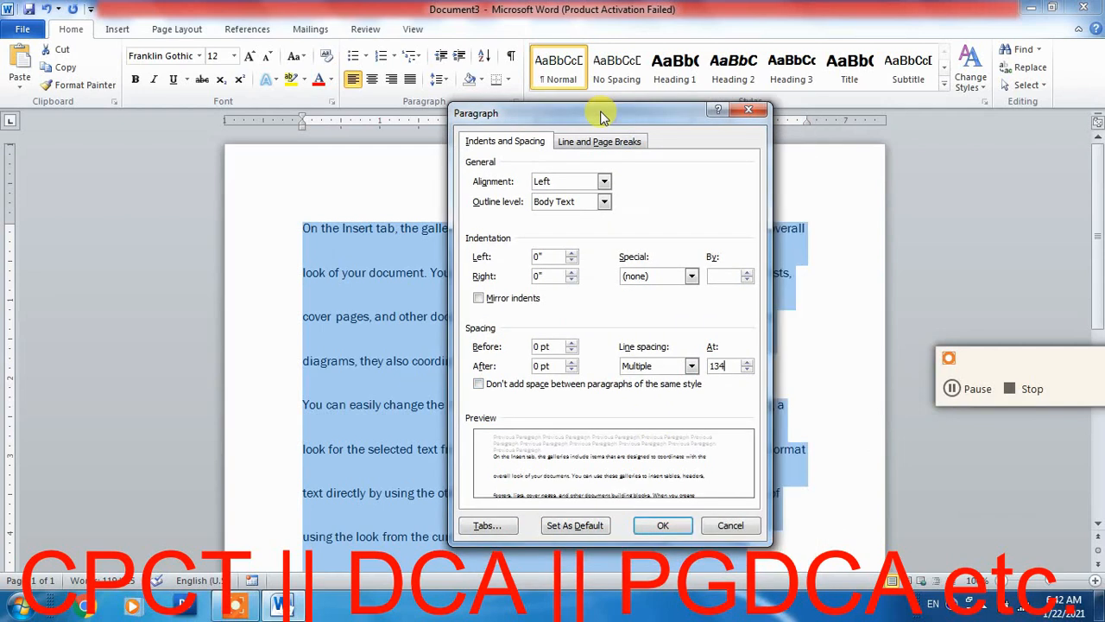
{"action": "left_click", "coordinate": [663, 525]}
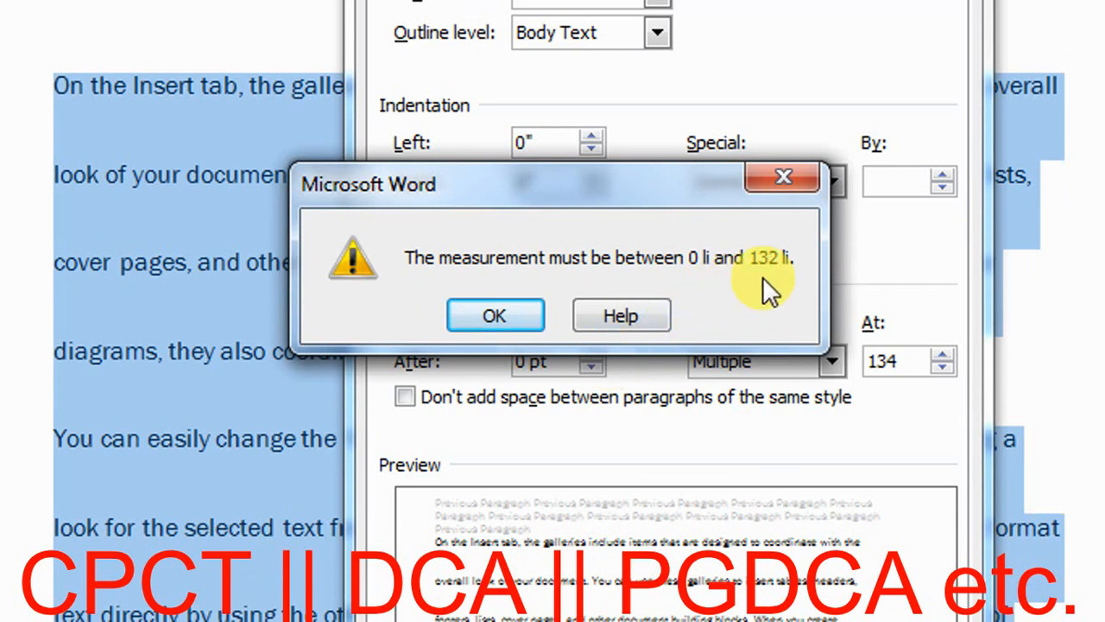
{"action": "left_click", "coordinate": [513, 314]}
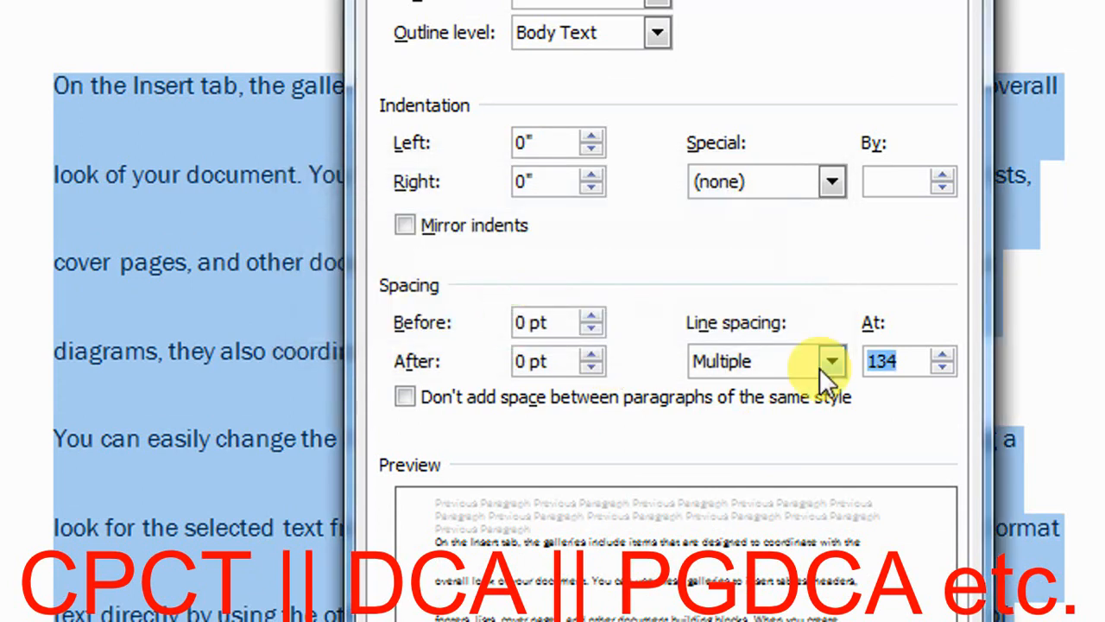
Step: Apply Multiple line spacing at 132 to the selected paragraphs and look through the resulting pages
{"action": "type", "text": "132"}
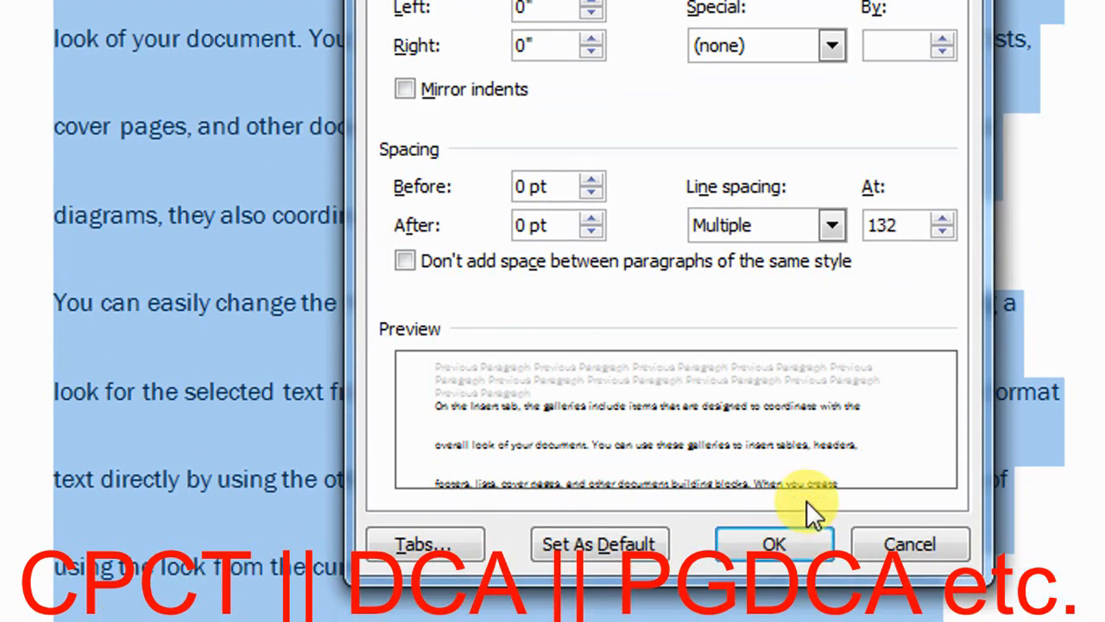
{"action": "left_click", "coordinate": [793, 529]}
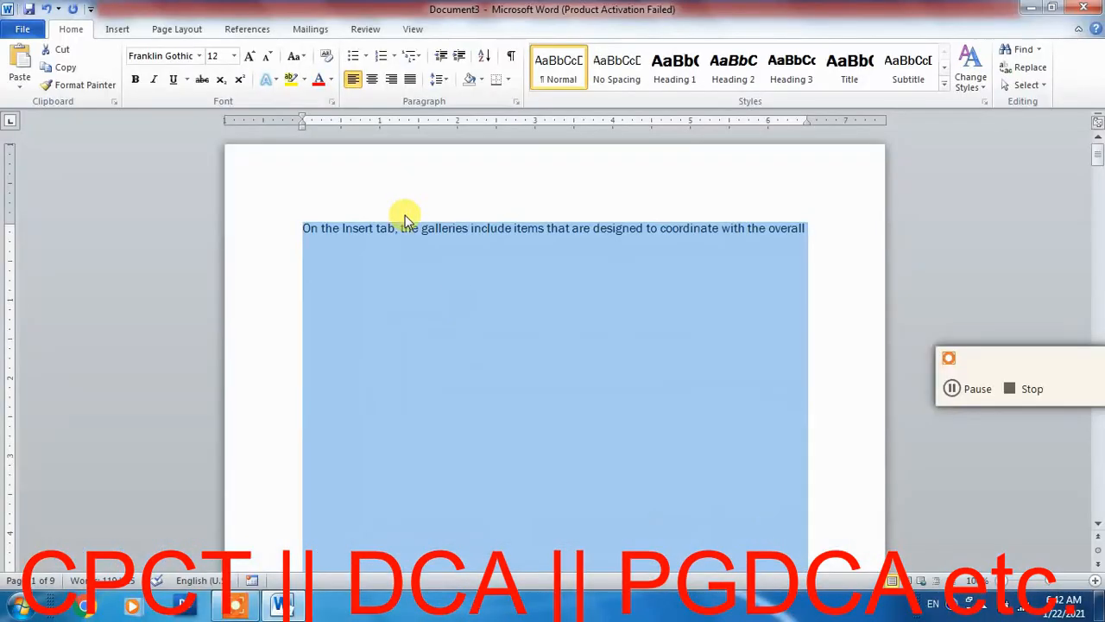
{"action": "left_click", "coordinate": [404, 227]}
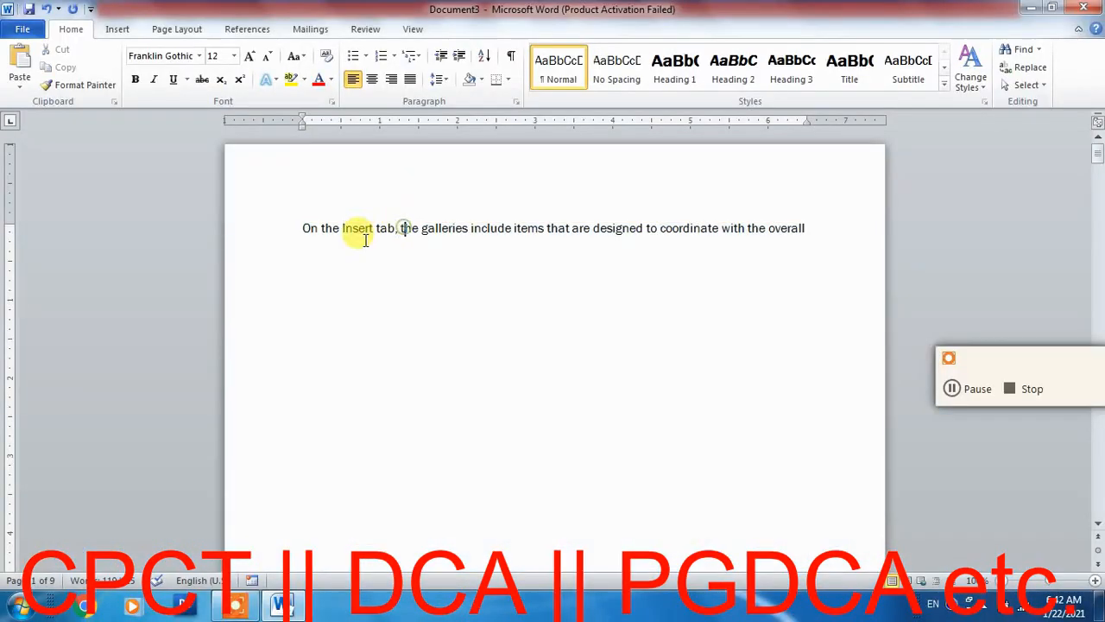
{"action": "left_click_drag", "start_coordinate": [358, 235], "coordinate": [555, 240]}
{"action": "scroll", "coordinate": [508, 298], "scroll_direction": "down", "scroll_amount": 11}
{"action": "scroll", "coordinate": [508, 357], "scroll_direction": "down", "scroll_amount": 15}
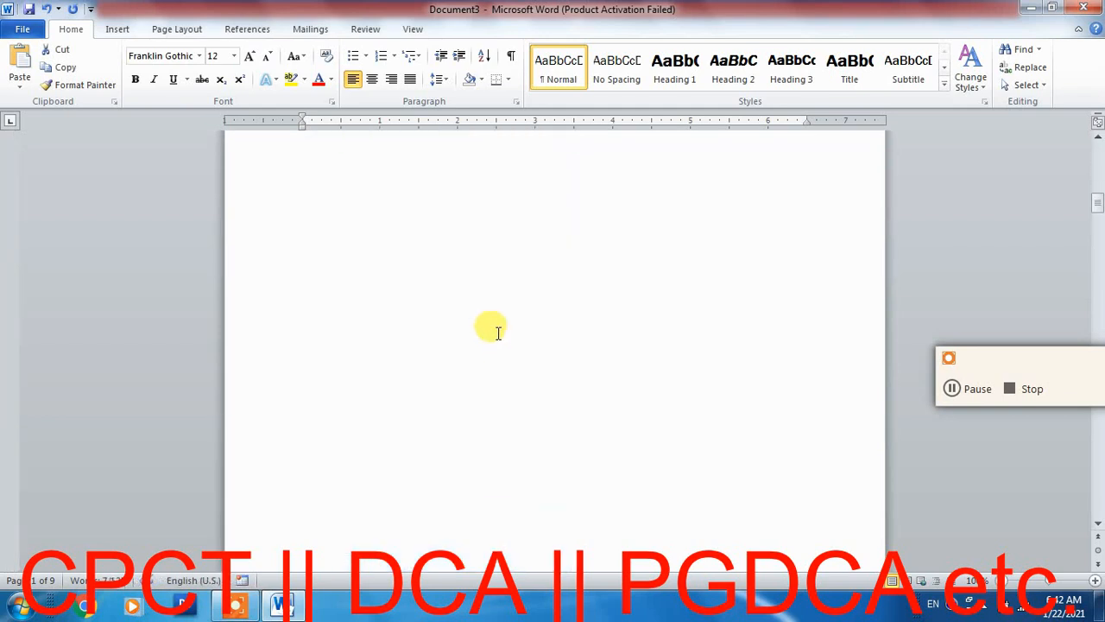
{"action": "scroll", "coordinate": [498, 335], "scroll_direction": "up", "scroll_amount": 10}
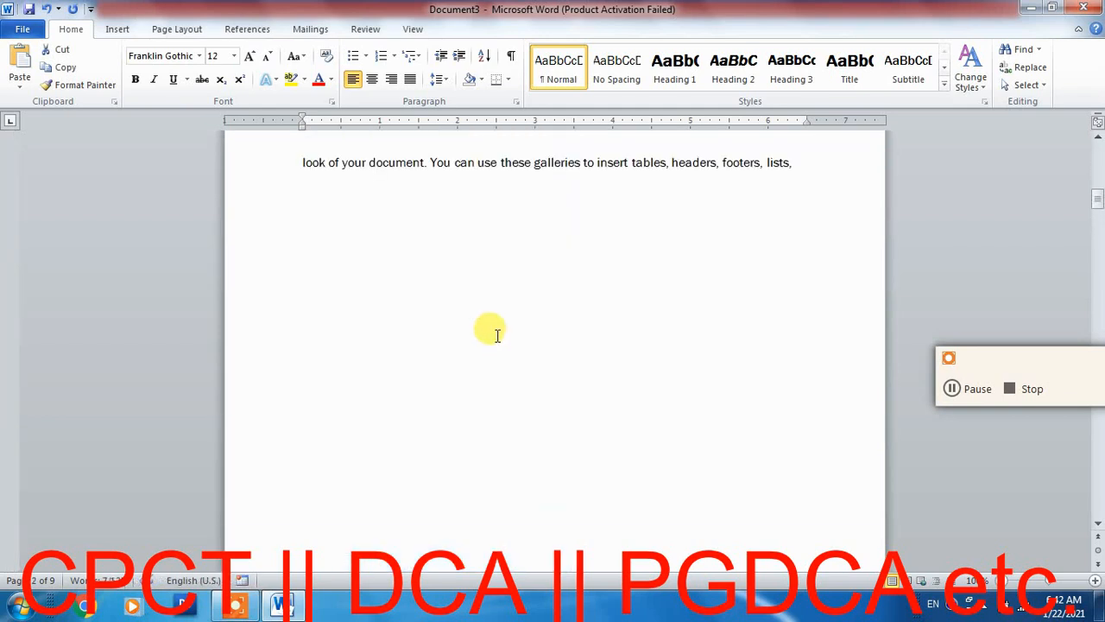
Step: Try to set the whole document's line spacing to Multiple at 0
{"action": "key", "text": "ctrl+a"}
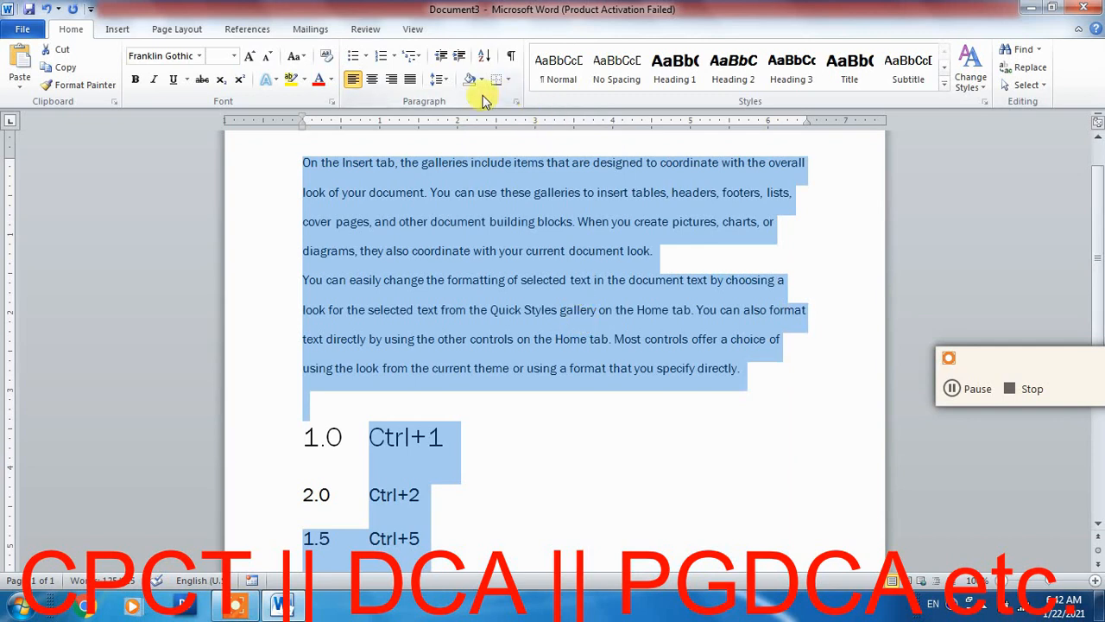
{"action": "left_click", "coordinate": [444, 81]}
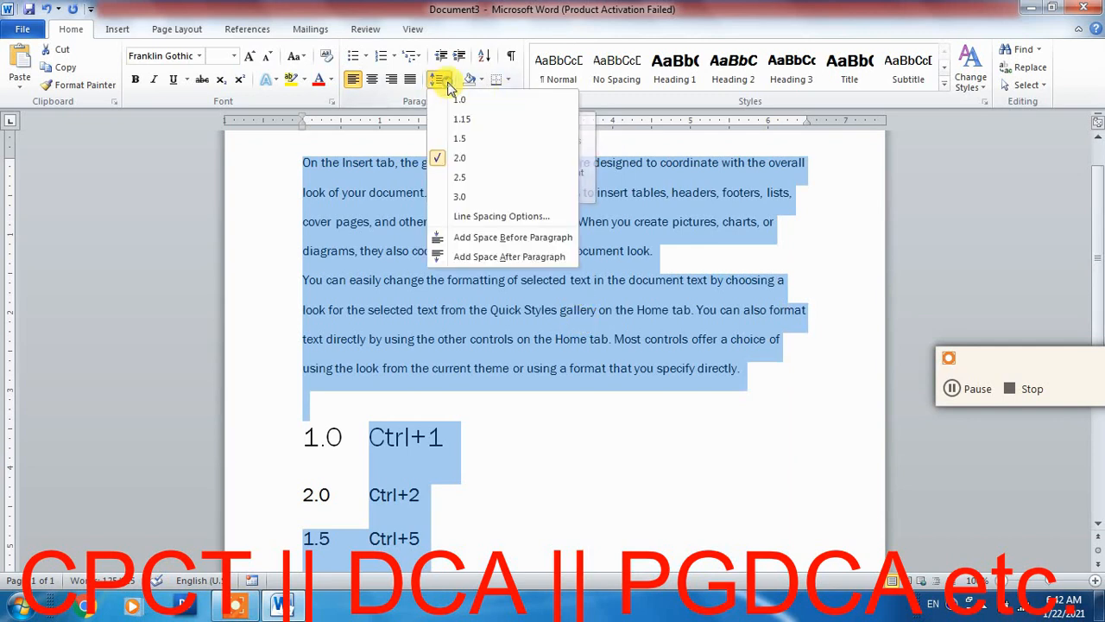
{"action": "left_click", "coordinate": [465, 215]}
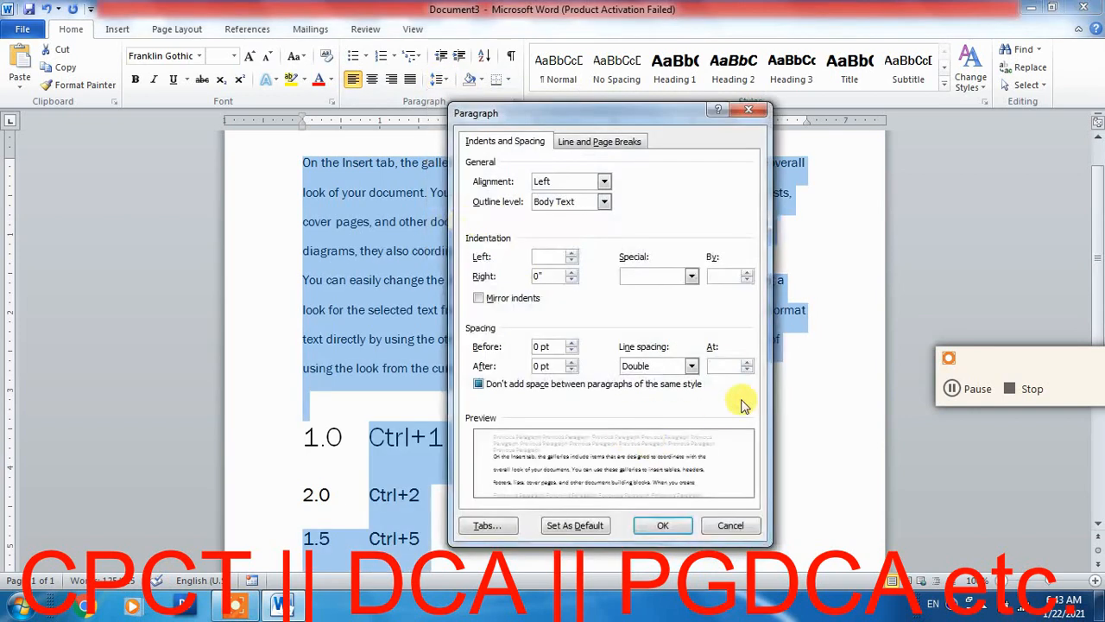
{"action": "left_click", "coordinate": [724, 365]}
{"action": "type", "text": "0"}
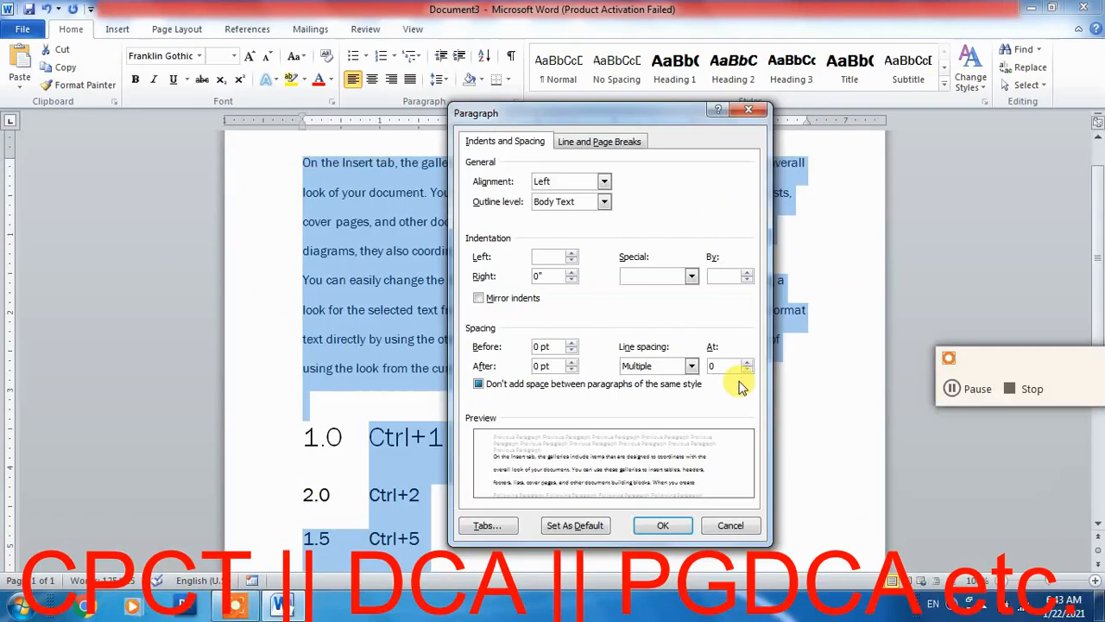
{"action": "left_click", "coordinate": [593, 515]}
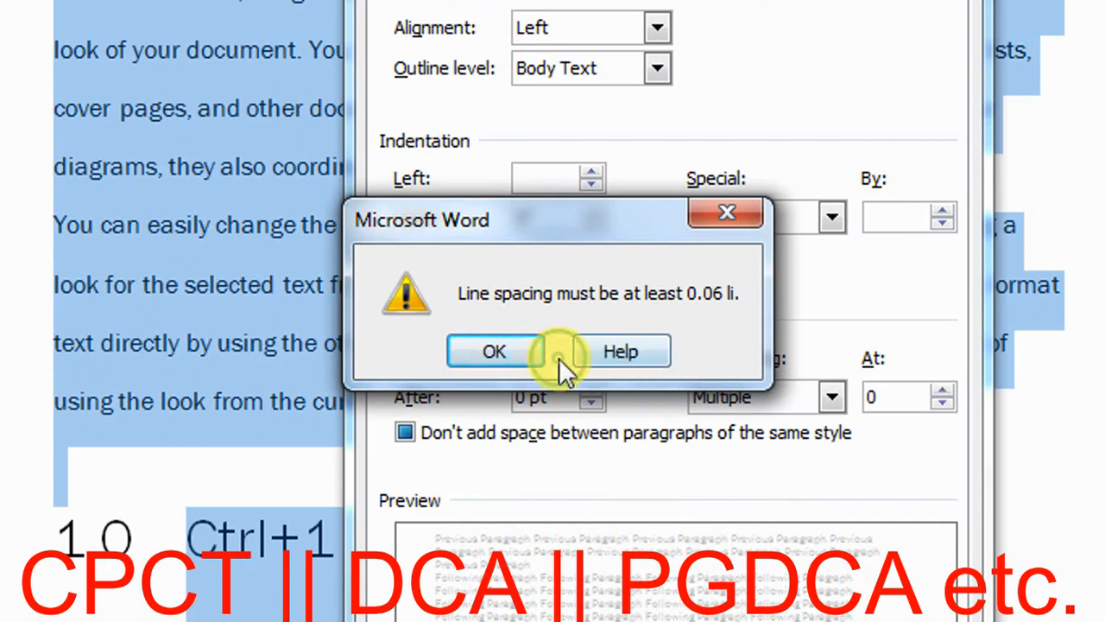
{"action": "left_click", "coordinate": [526, 352]}
Step: Apply Multiple line spacing at 0.06 to the whole document and deselect the text
{"action": "type", "text": "0.06"}
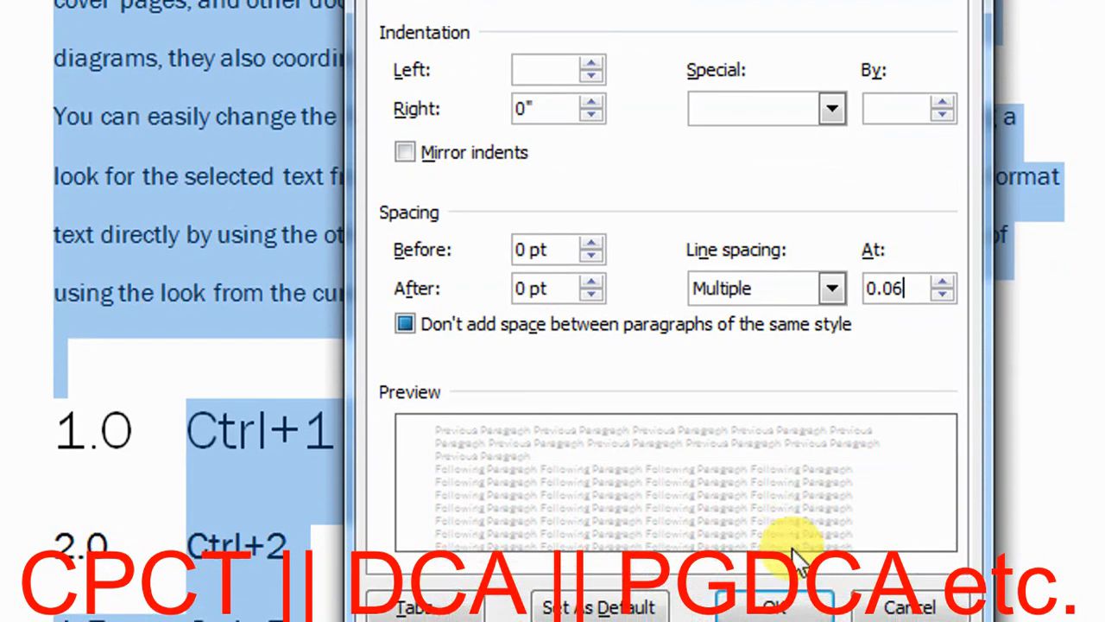
{"action": "left_click", "coordinate": [792, 529]}
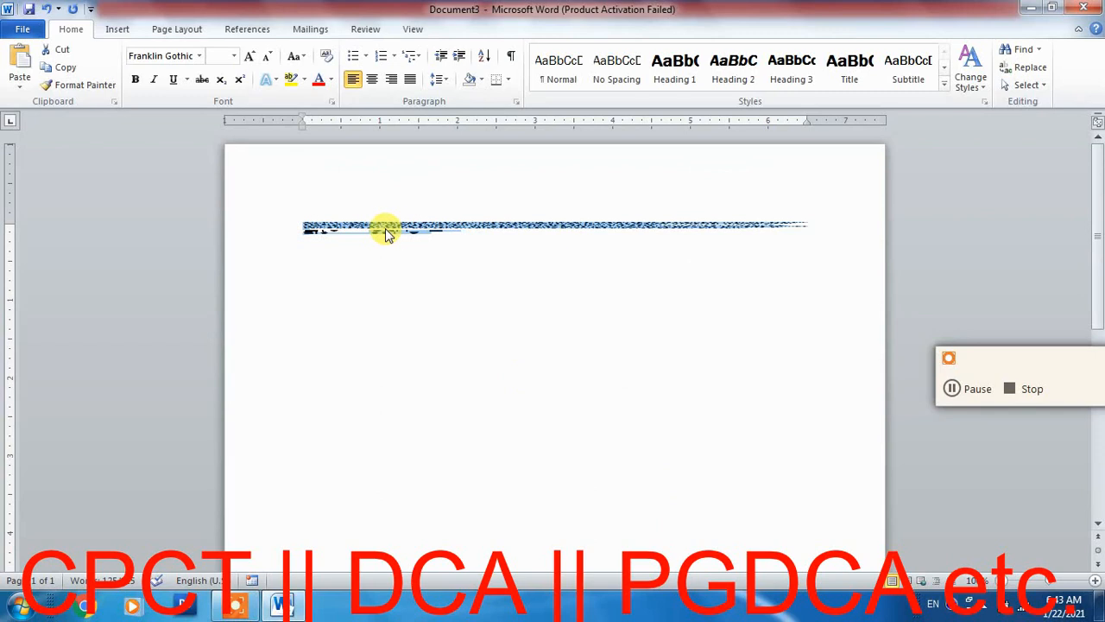
{"action": "left_click", "coordinate": [361, 293]}
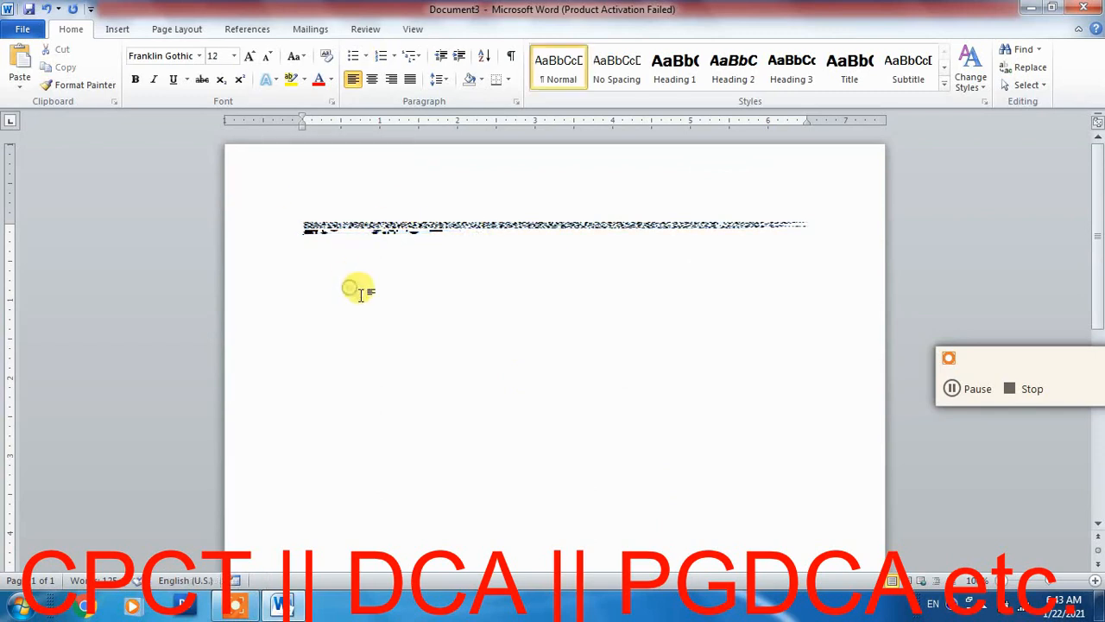
Step: Apply double (2.0) line spacing to the whole document
{"action": "key", "text": "ctrl+a"}
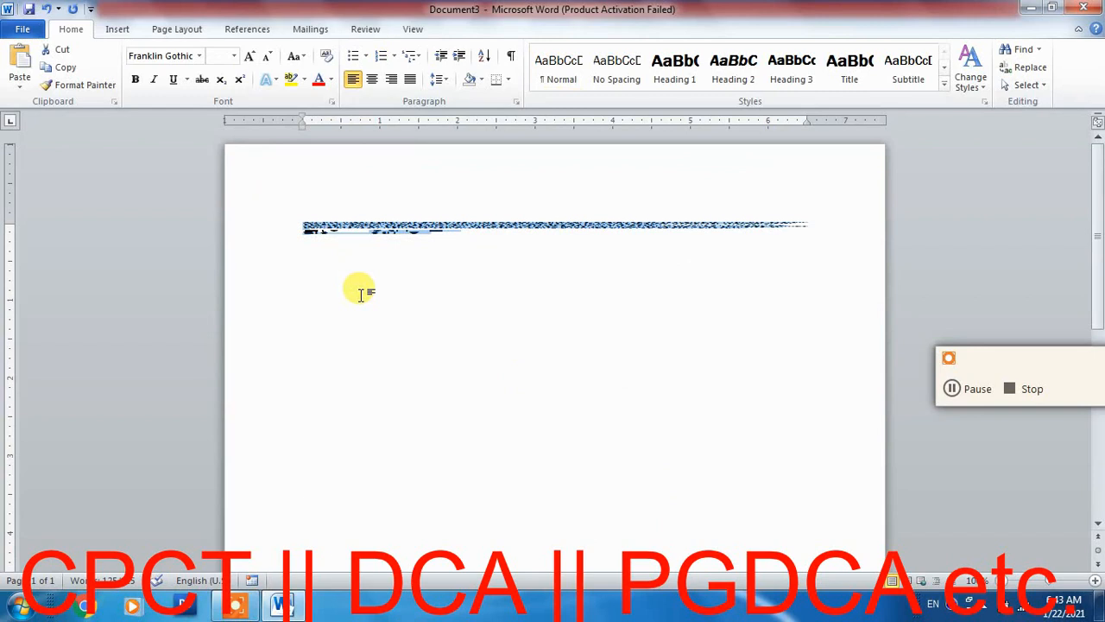
{"action": "key", "text": "ctrl+2"}
{"action": "left_click", "coordinate": [527, 292]}
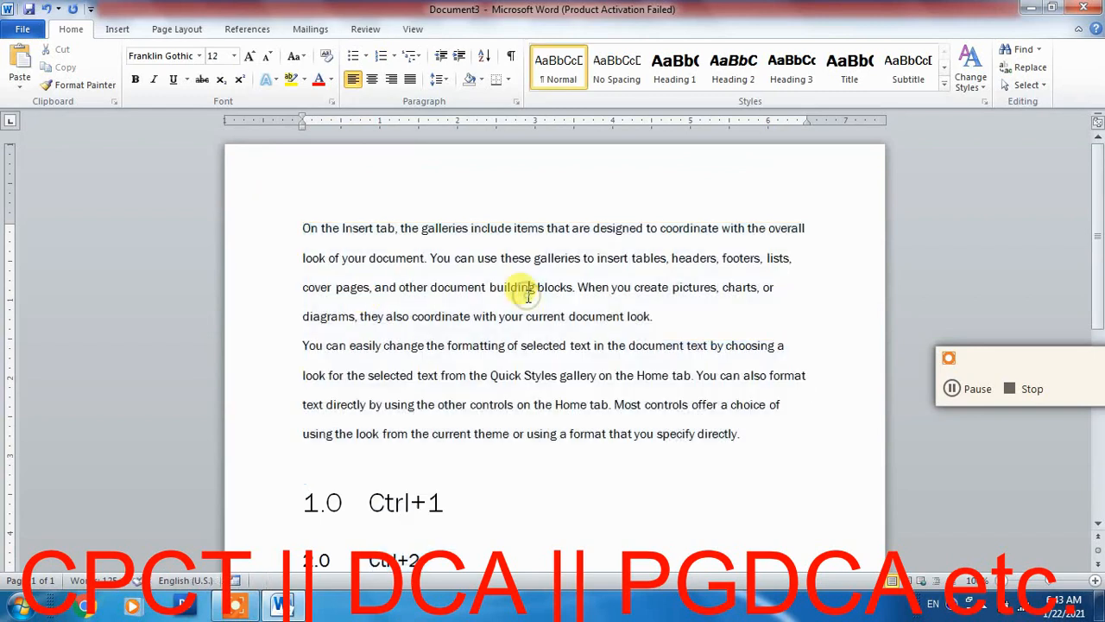
{"action": "left_click", "coordinate": [506, 84]}
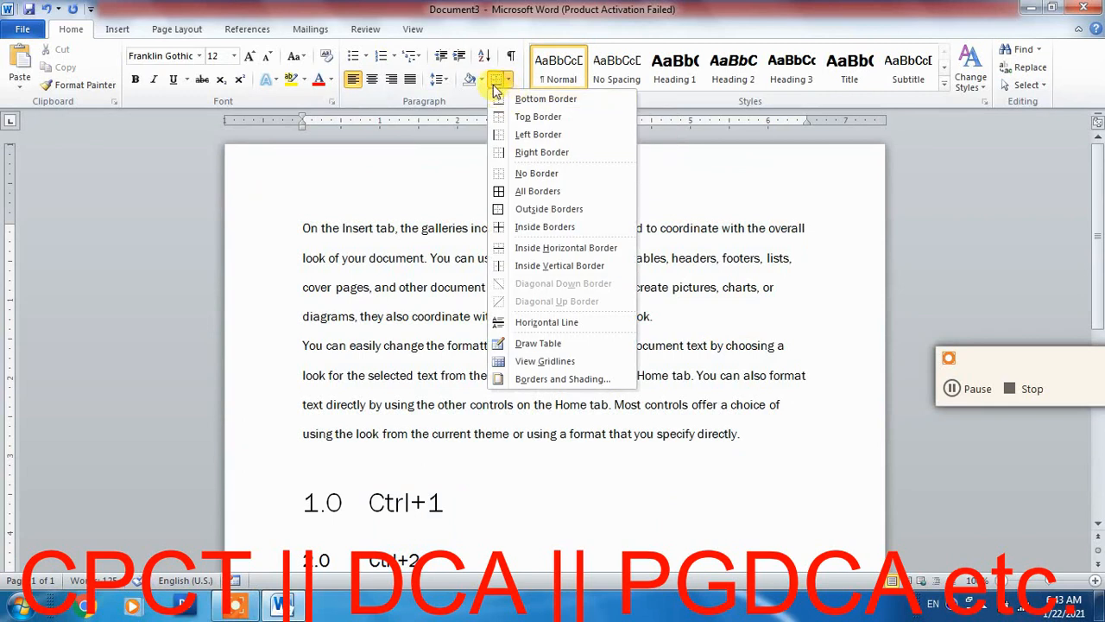
{"action": "left_click", "coordinate": [441, 85]}
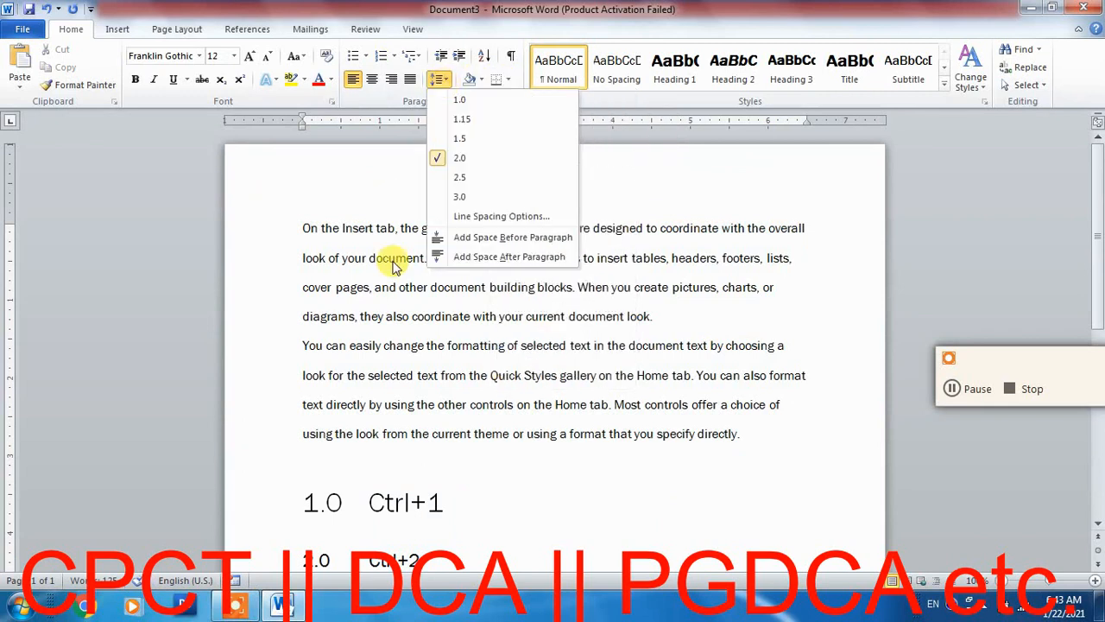
{"action": "left_click", "coordinate": [534, 287]}
{"action": "left_click", "coordinate": [447, 80]}
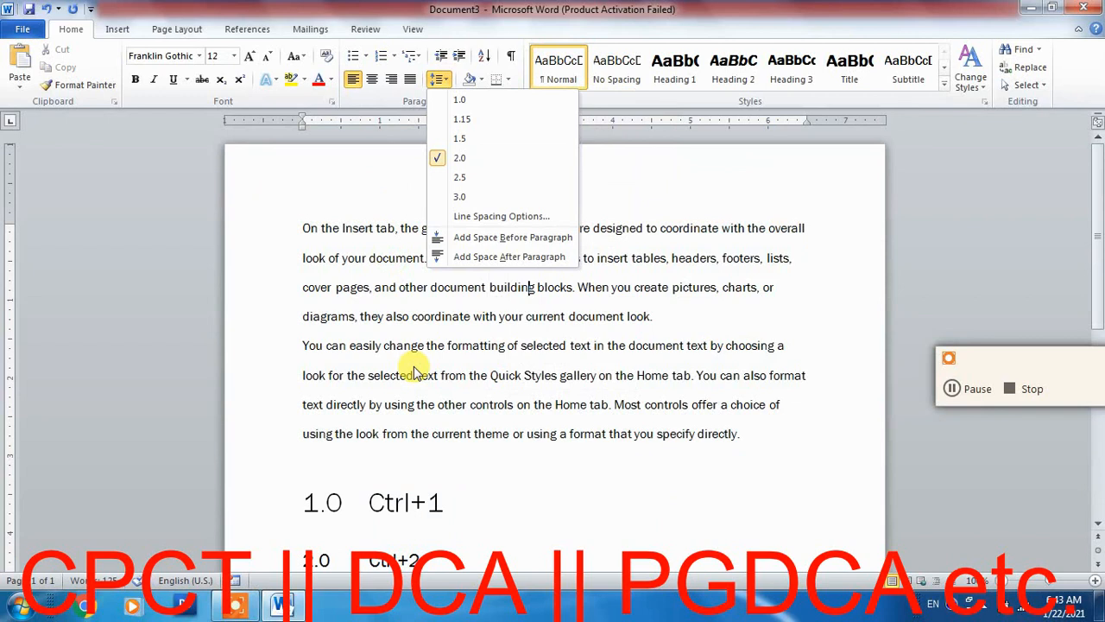
{"action": "left_click", "coordinate": [388, 315]}
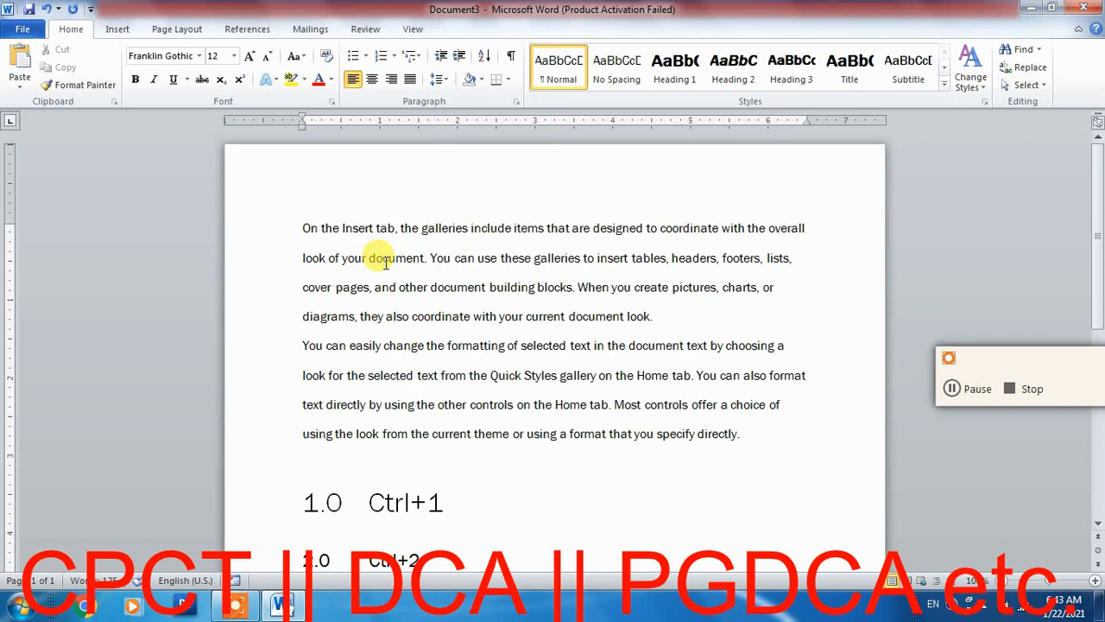
Step: Review the line spacing shortcut list below the paragraphs, going through the 1.0, 2.0 and 1.5 entries
{"action": "scroll", "coordinate": [386, 264], "scroll_direction": "down", "scroll_amount": 3}
{"action": "left_click_drag", "start_coordinate": [485, 339], "coordinate": [371, 346]}
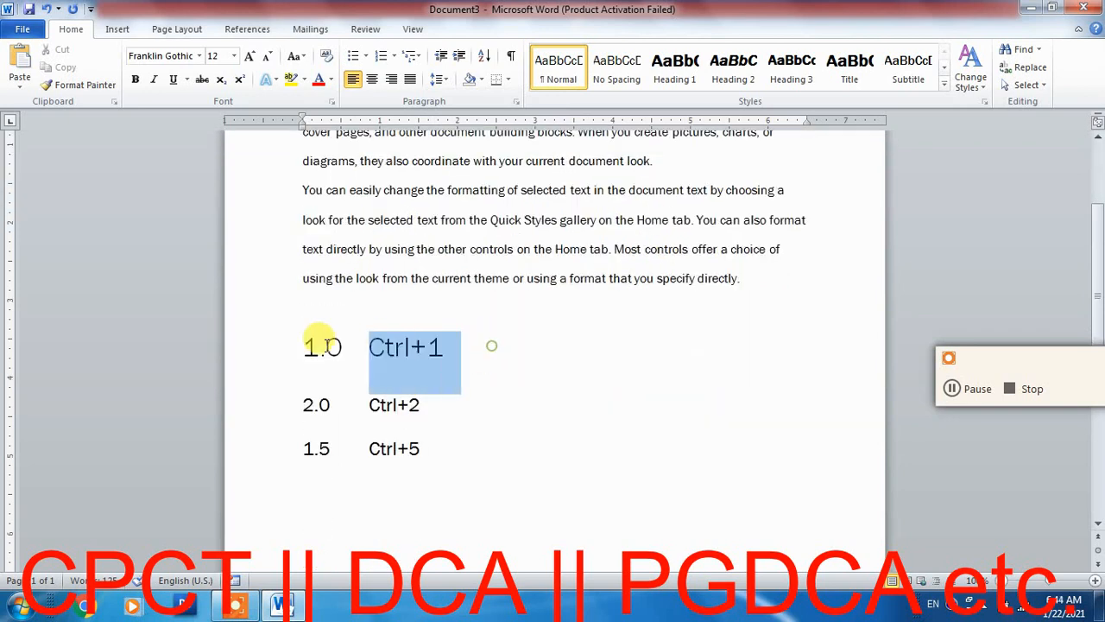
{"action": "left_click", "coordinate": [514, 373]}
{"action": "left_click", "coordinate": [294, 404]}
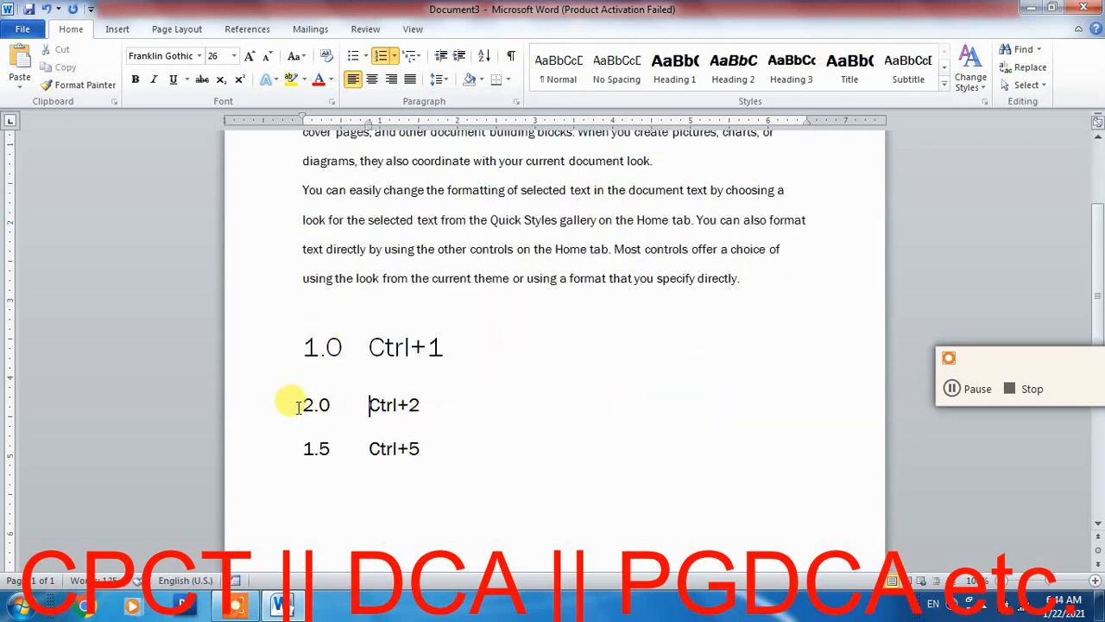
{"action": "left_click", "coordinate": [440, 405], "text": "shift"}
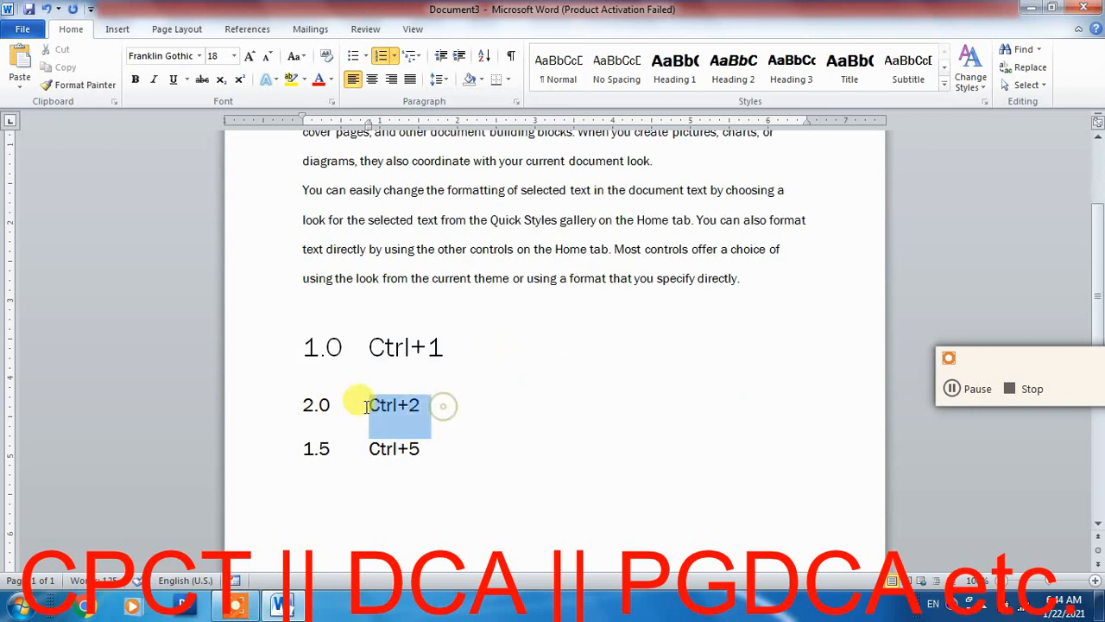
{"action": "left_click", "coordinate": [470, 411]}
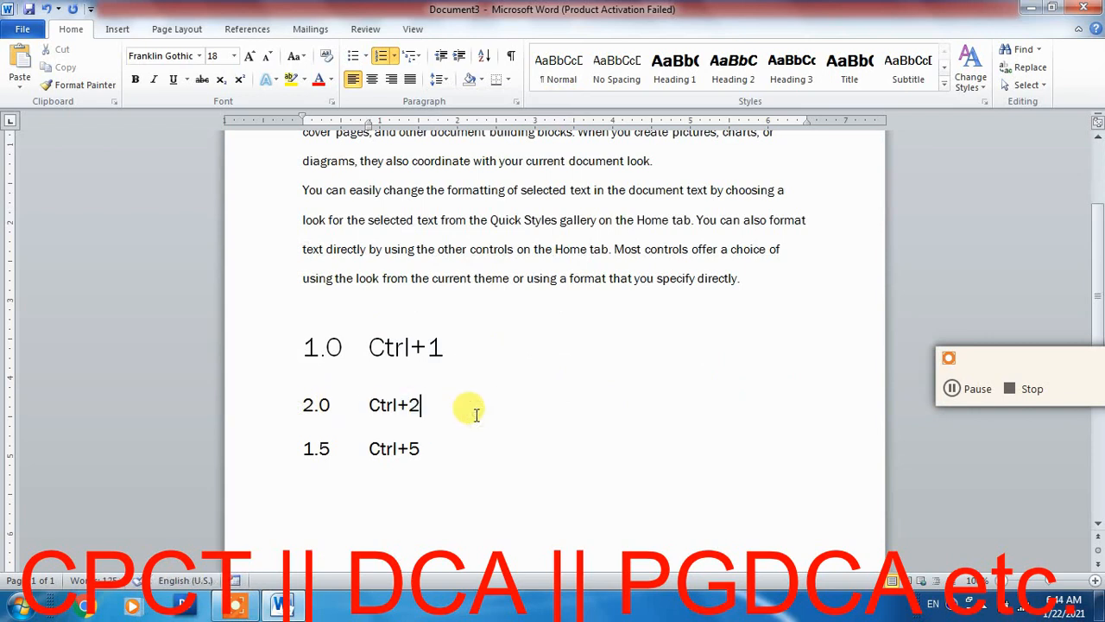
{"action": "left_click_drag", "start_coordinate": [432, 453], "coordinate": [350, 452]}
{"action": "left_click", "coordinate": [498, 446]}
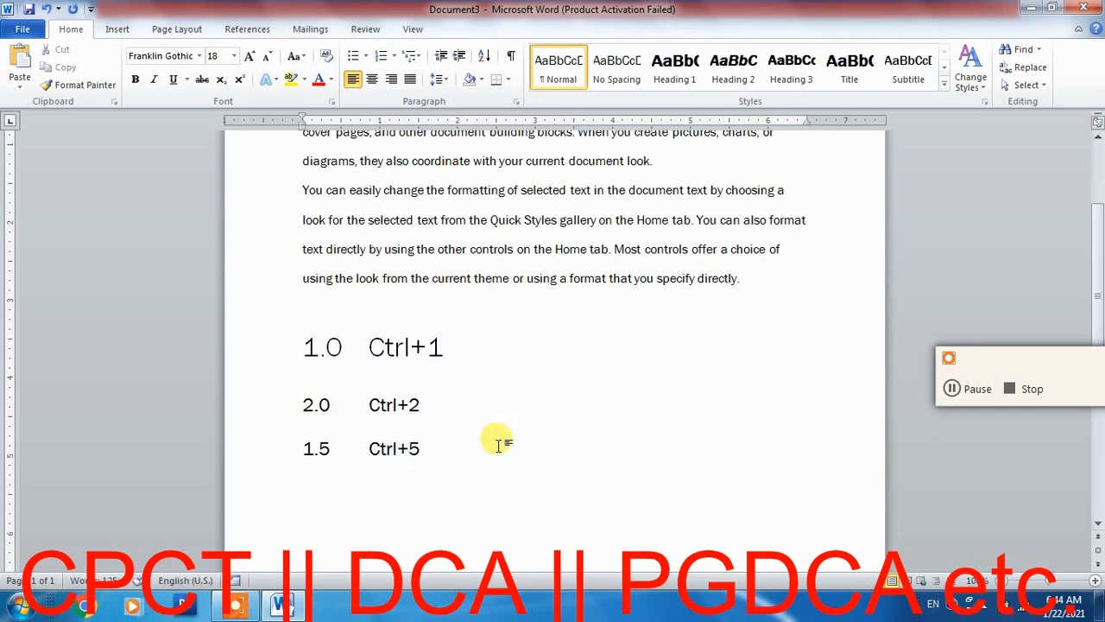
{"action": "scroll", "coordinate": [499, 445], "scroll_direction": "up", "scroll_amount": 3}
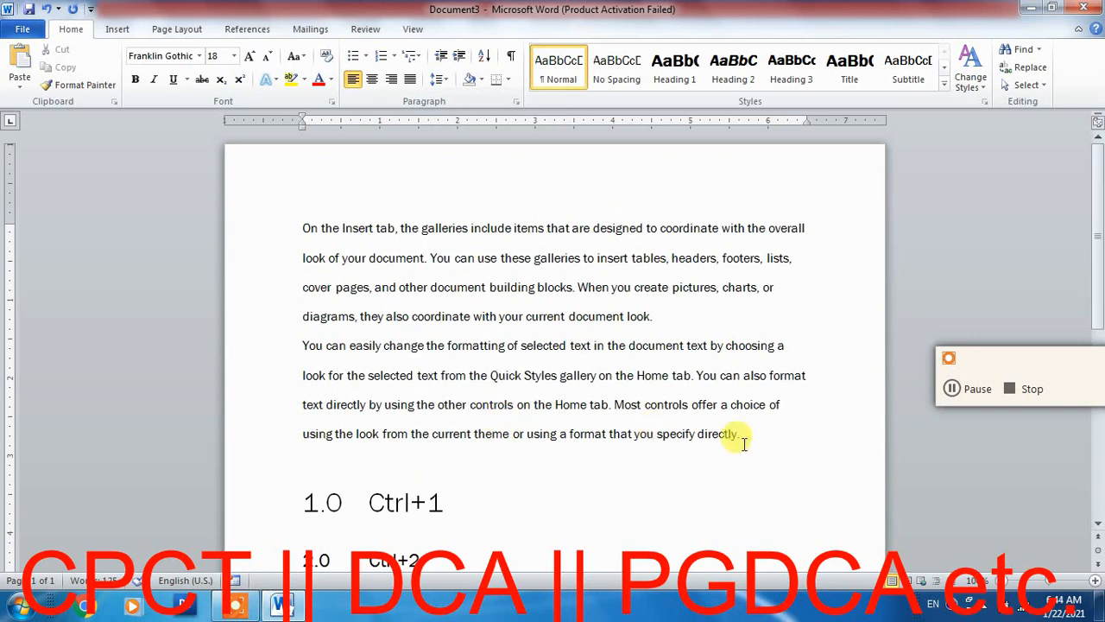
{"action": "left_click_drag", "start_coordinate": [753, 437], "coordinate": [306, 226]}
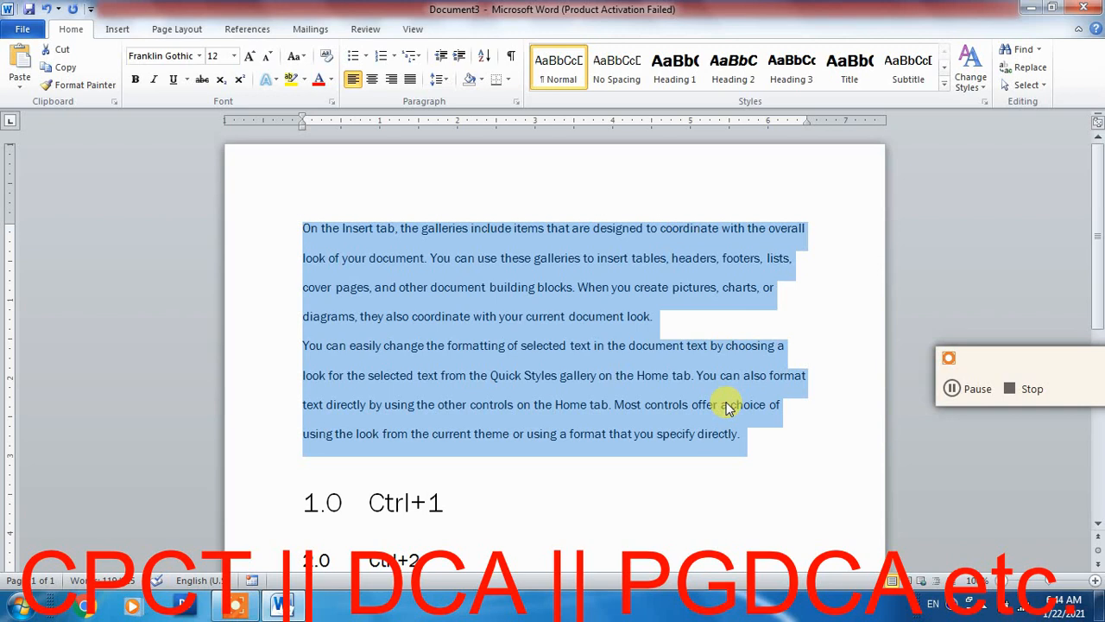
{"action": "left_click", "coordinate": [439, 80]}
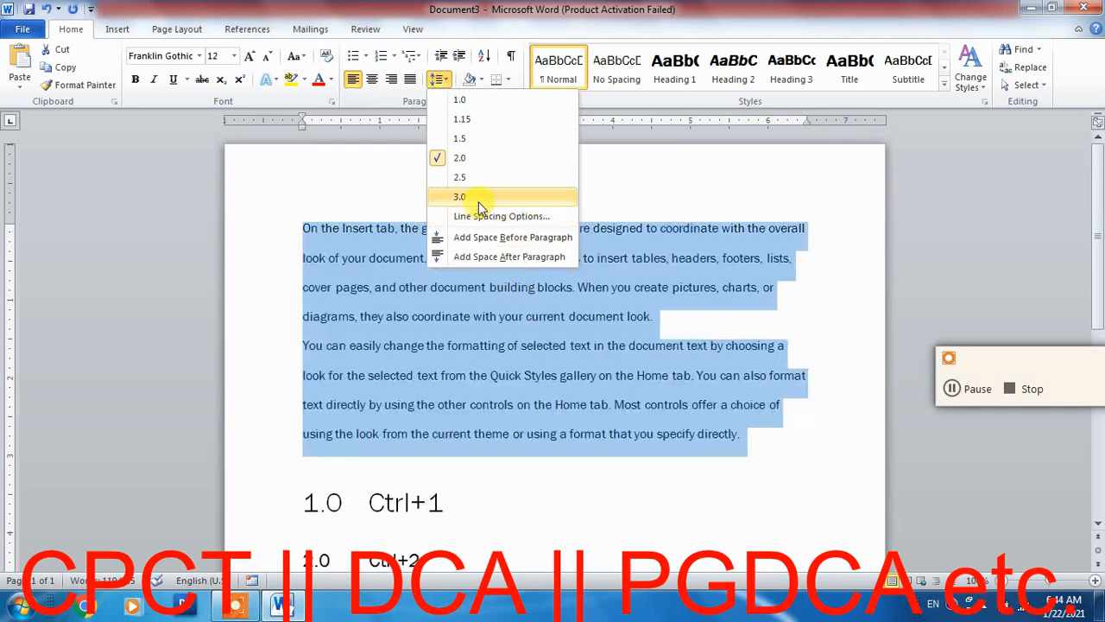
{"action": "left_click", "coordinate": [684, 356]}
Step: Add a new line reading 132 below the second paragraph and enlarge its text to 20 pt
{"action": "scroll", "coordinate": [553, 464], "scroll_direction": "down", "scroll_amount": 2}
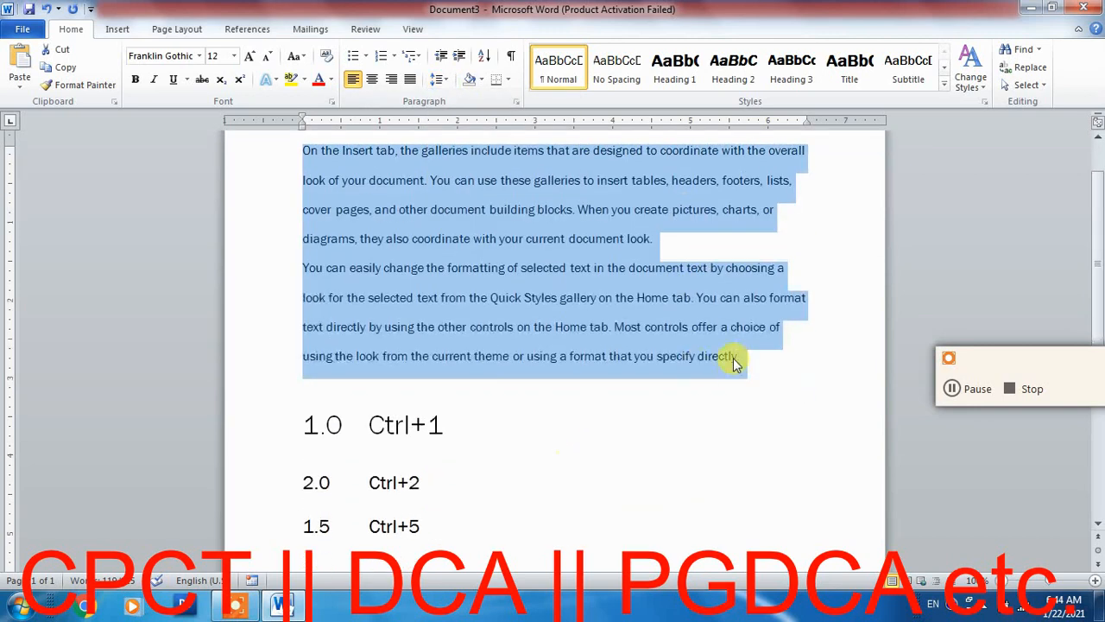
{"action": "left_click", "coordinate": [756, 355]}
{"action": "key", "text": "Return"}
{"action": "type", "text": "132"}
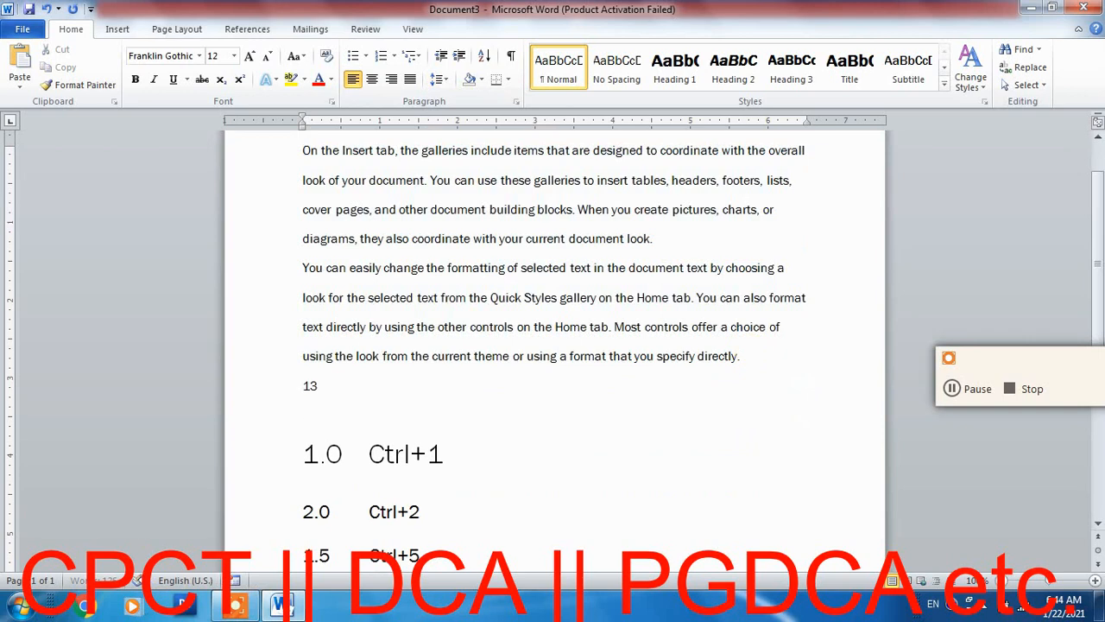
{"action": "key", "text": "shift+Home"}
{"action": "key", "text": "ctrl+shift+period"}
{"action": "key", "text": "ctrl+shift+period"}
{"action": "key", "text": "ctrl+shift+period"}
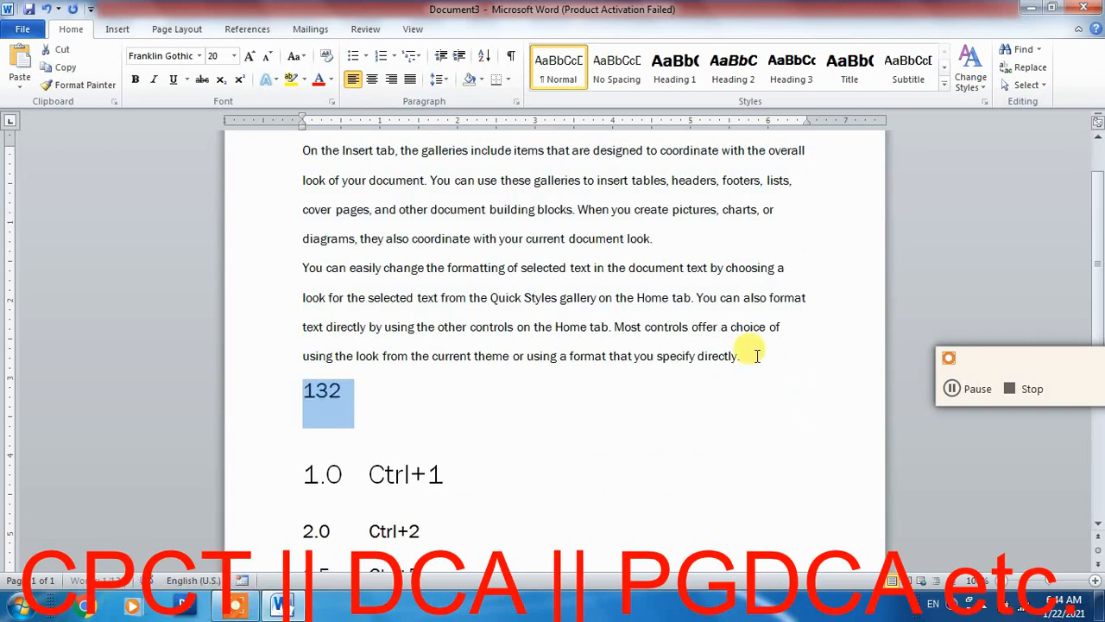
Step: Add a new line reading 0.06 below the 132 line
{"action": "key", "text": "Down"}
{"action": "key", "text": "Return"}
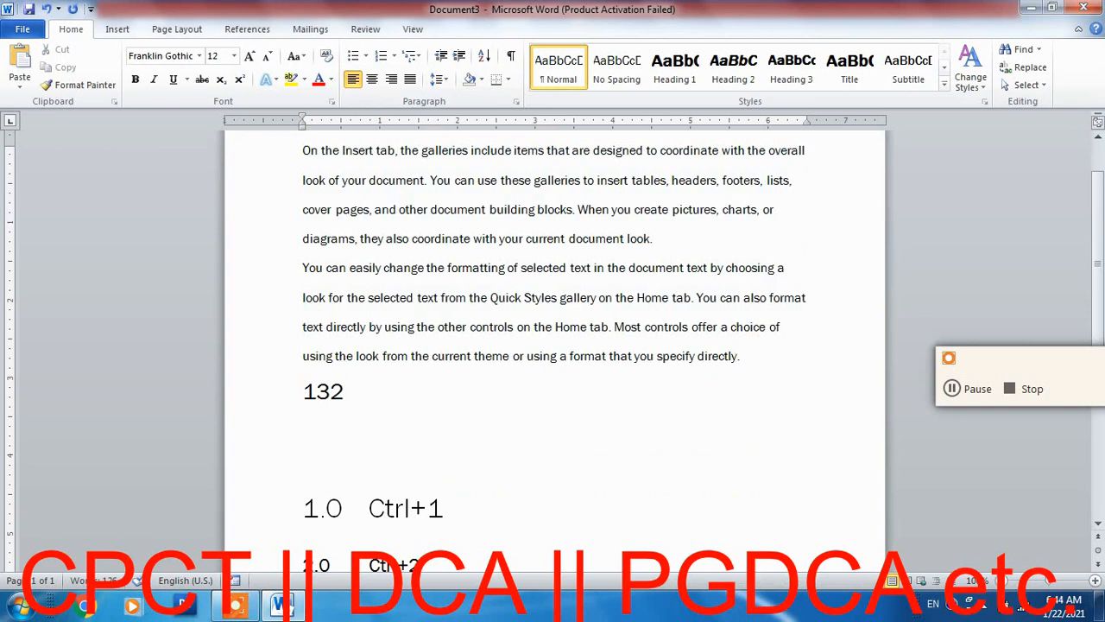
{"action": "type", "text": "0.06"}
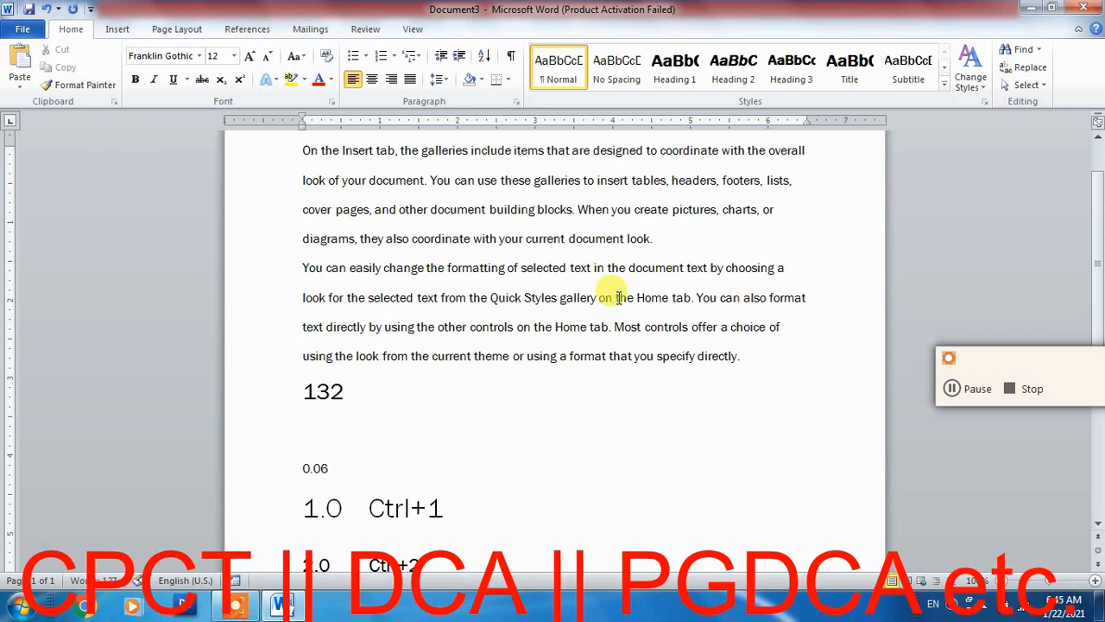
Step: Try to apply Multiple line spacing at 0.05 to part of the two paragraphs, then dismiss the paragraph settings
{"action": "left_click_drag", "start_coordinate": [555, 326], "coordinate": [399, 259]}
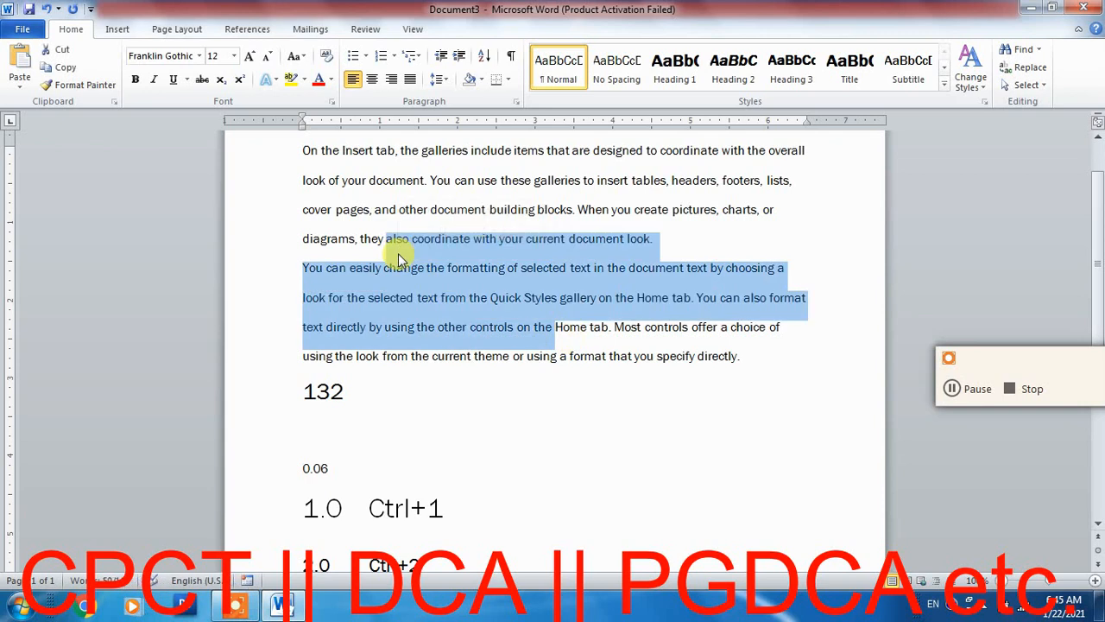
{"action": "left_click", "coordinate": [439, 80]}
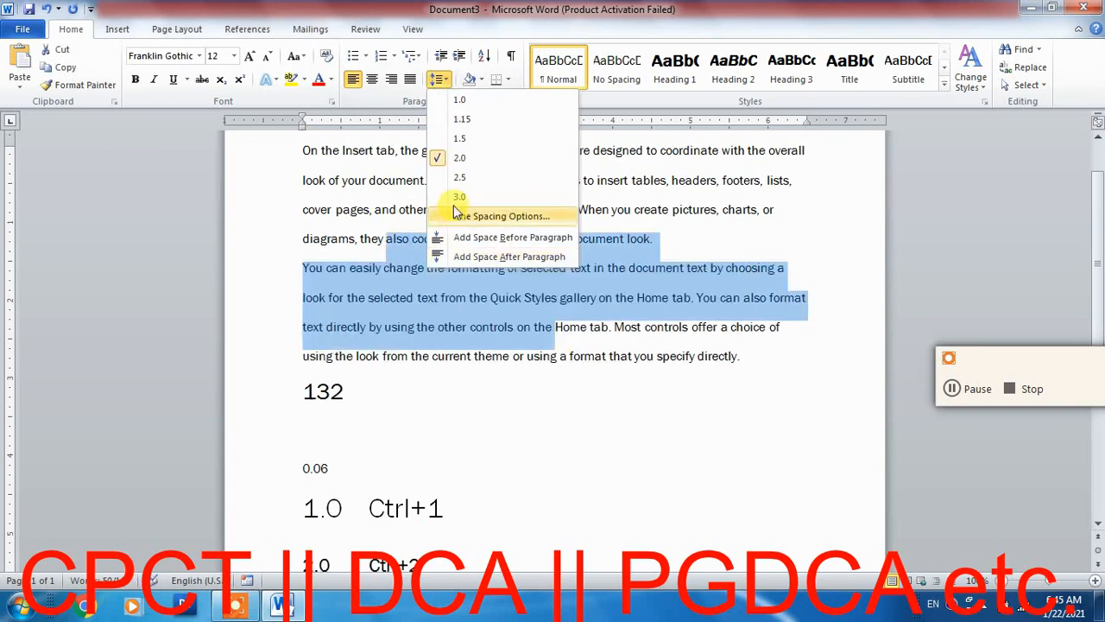
{"action": "left_click", "coordinate": [493, 216]}
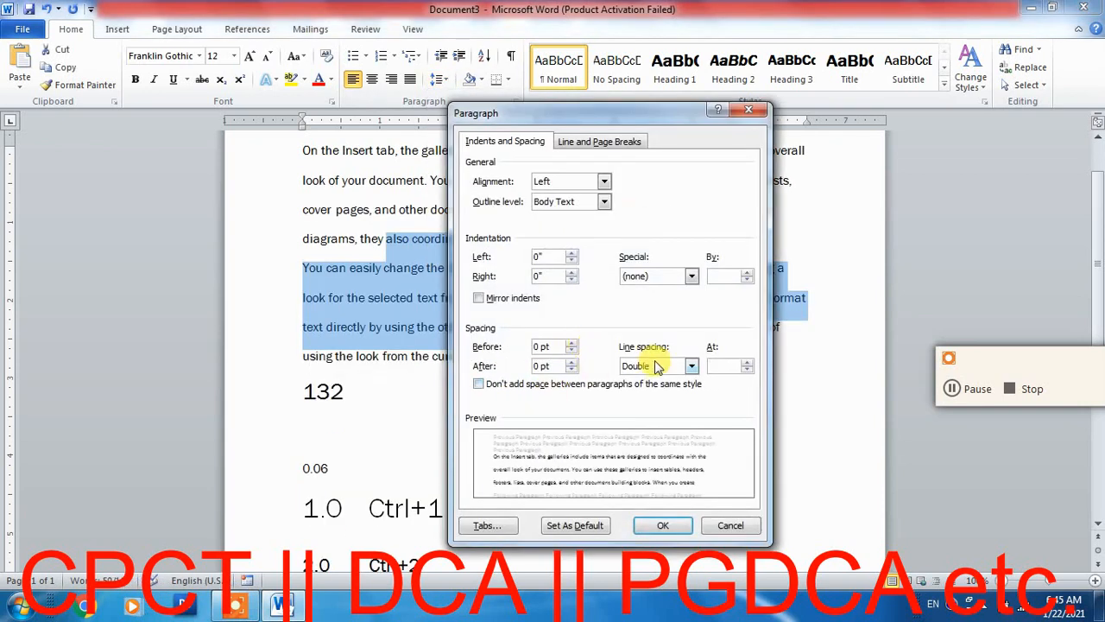
{"action": "left_click", "coordinate": [726, 365]}
{"action": "type", "text": "0.05"}
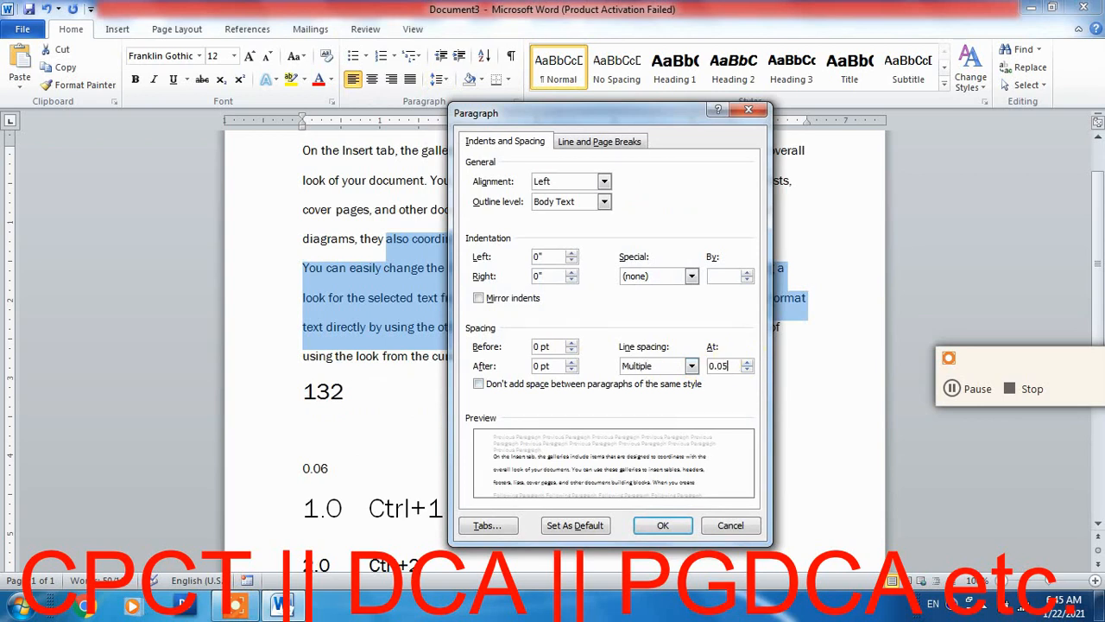
{"action": "key", "text": "Return"}
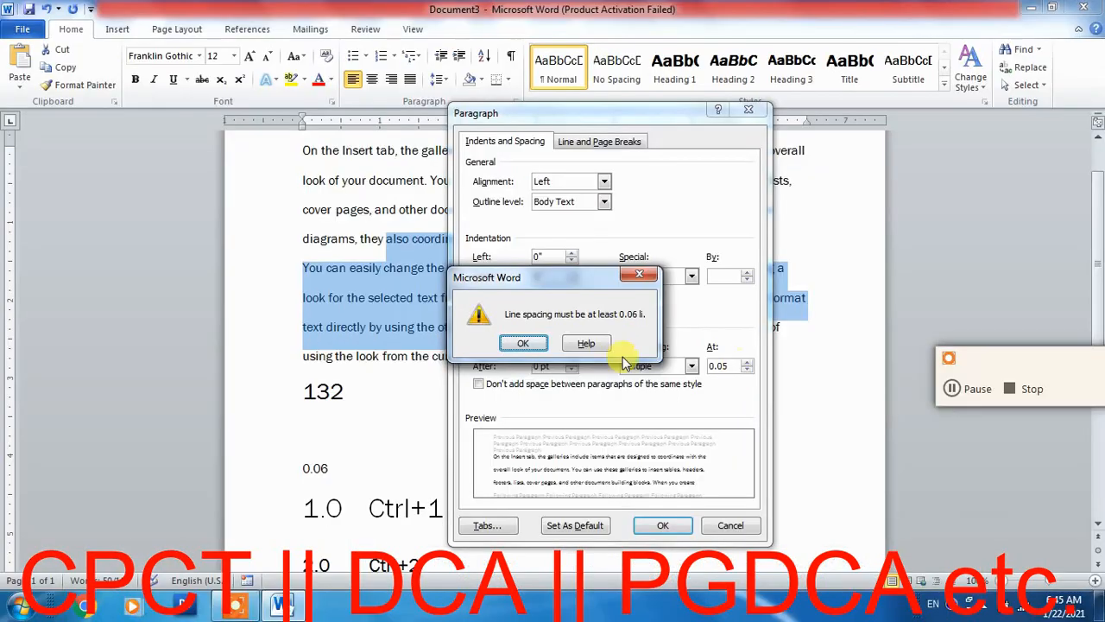
{"action": "key", "text": "Return"}
{"action": "left_click", "coordinate": [748, 110]}
{"action": "left_click", "coordinate": [678, 306]}
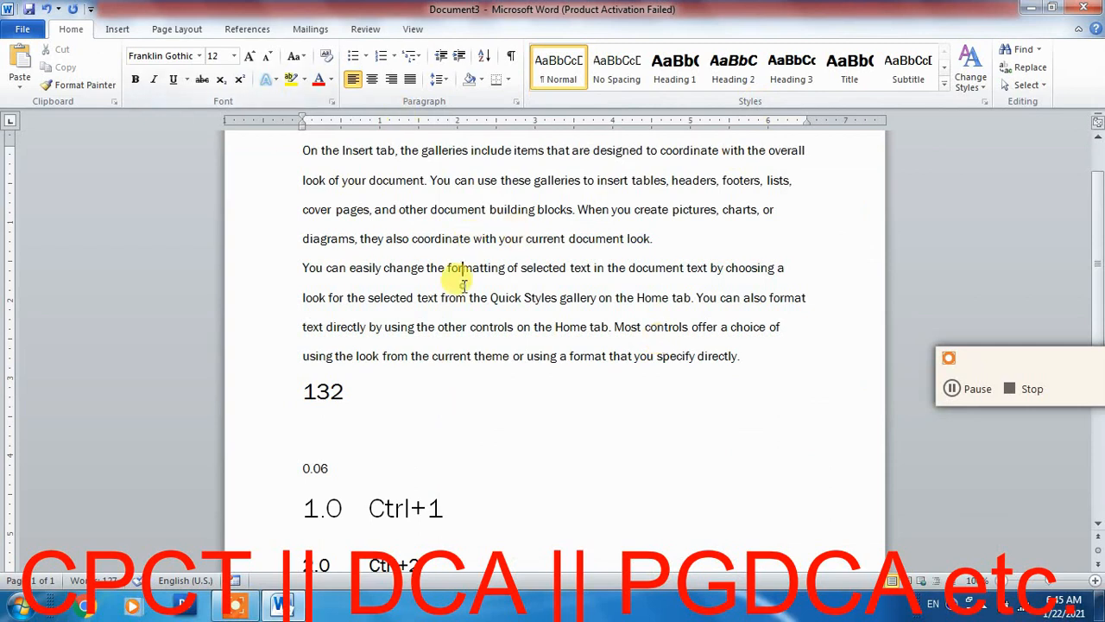
Step: Try to set the font size of most of the two paragraphs' text to 1639, then deselect the text
{"action": "left_click_drag", "start_coordinate": [801, 331], "coordinate": [255, 183]}
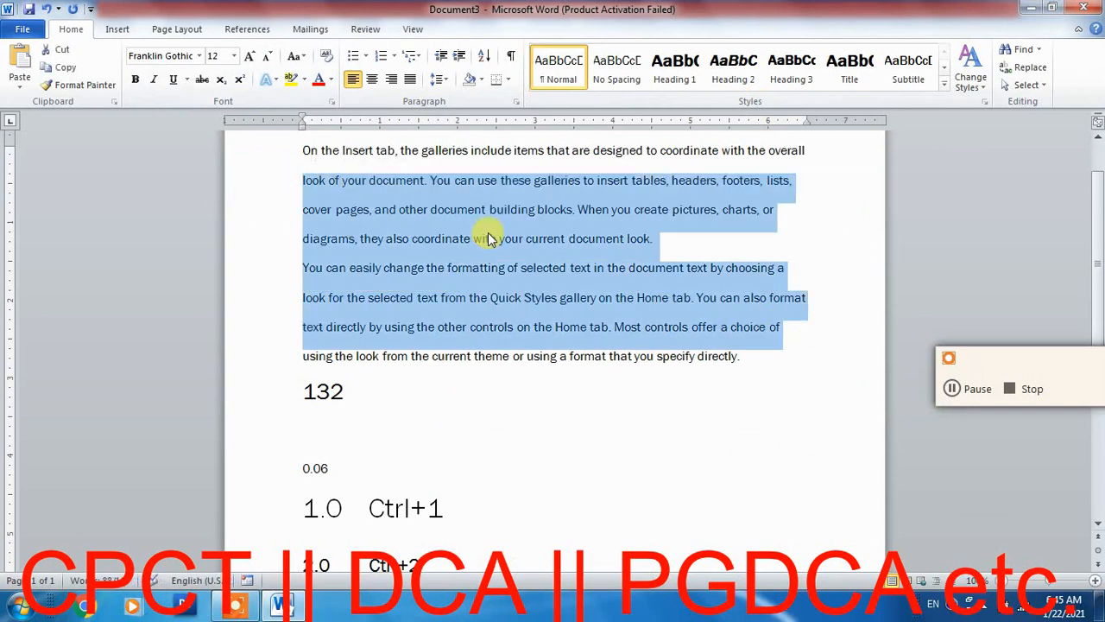
{"action": "left_click", "coordinate": [222, 56]}
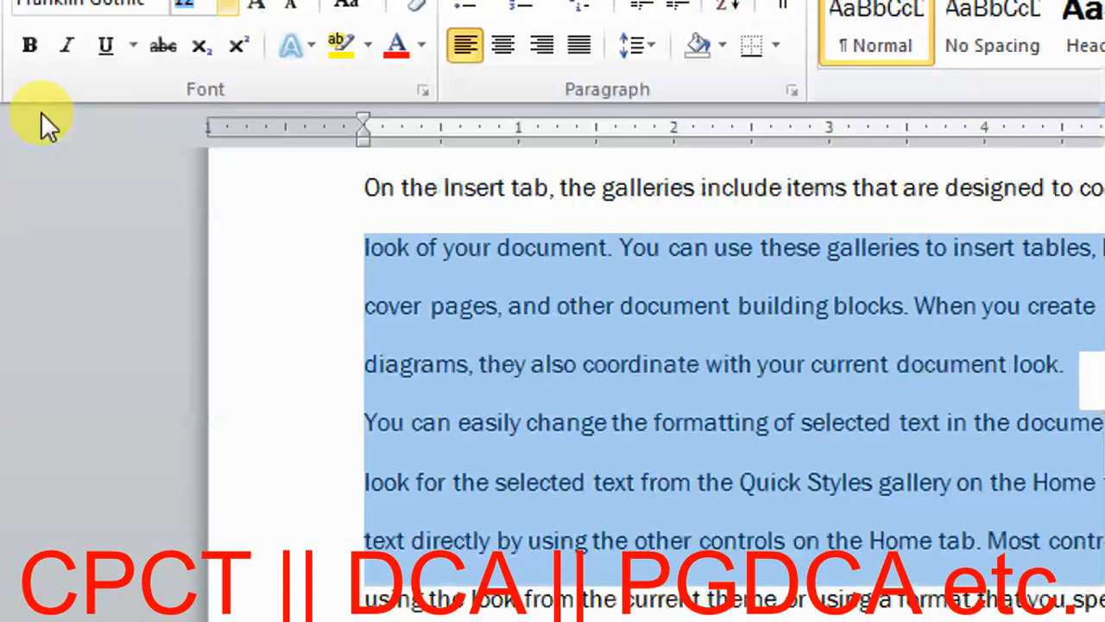
{"action": "type", "text": "13"}
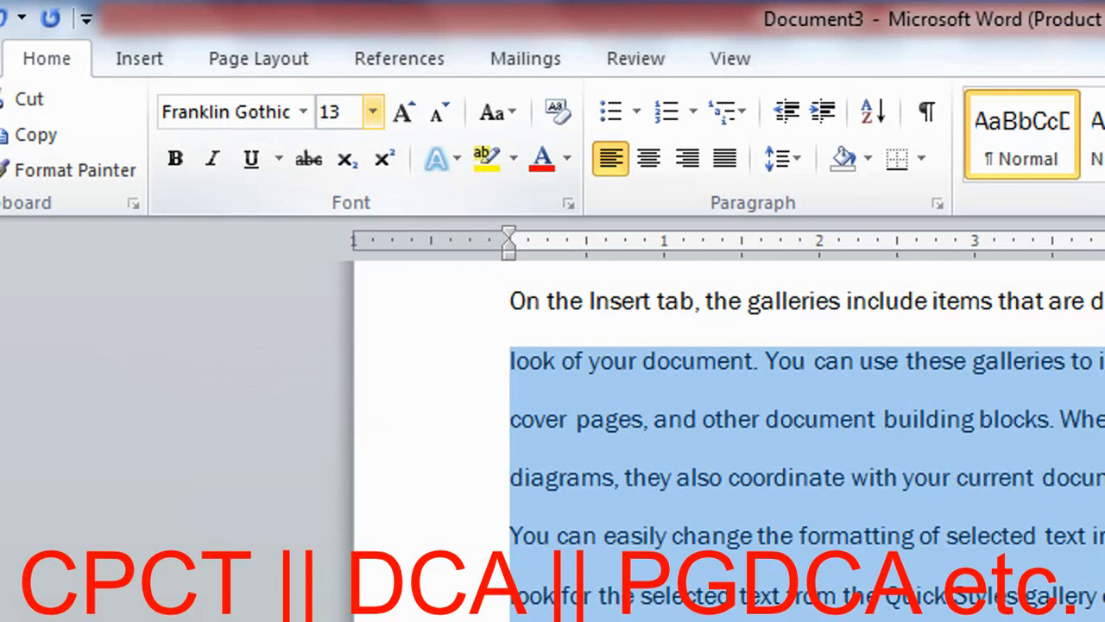
{"action": "key", "text": "BackSpace"}
{"action": "type", "text": "639"}
{"action": "key", "text": "Return"}
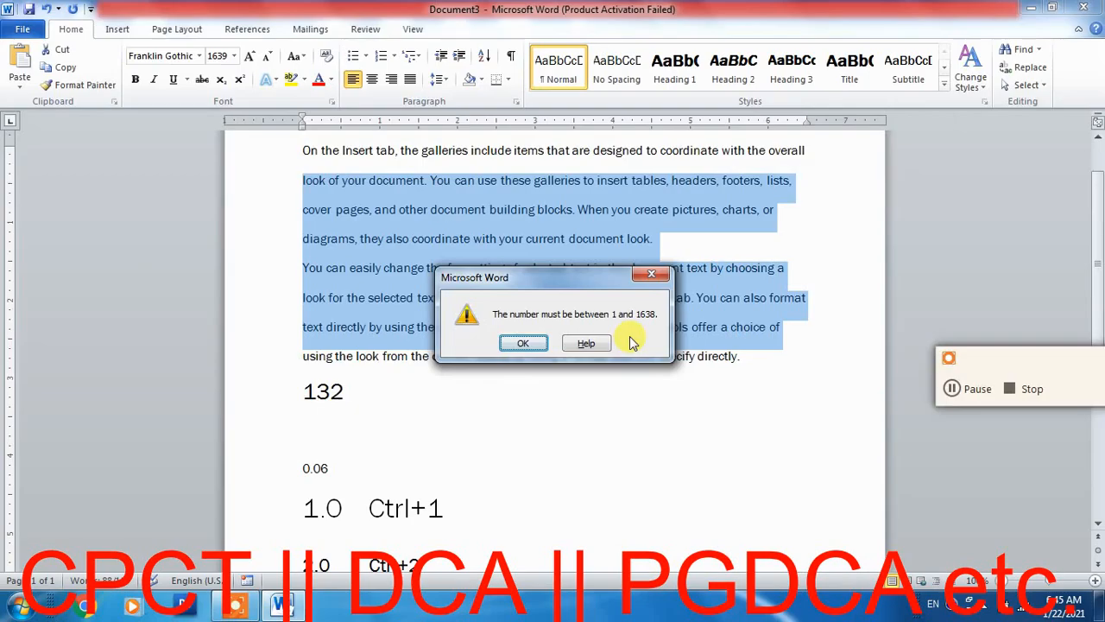
{"action": "left_click", "coordinate": [519, 345]}
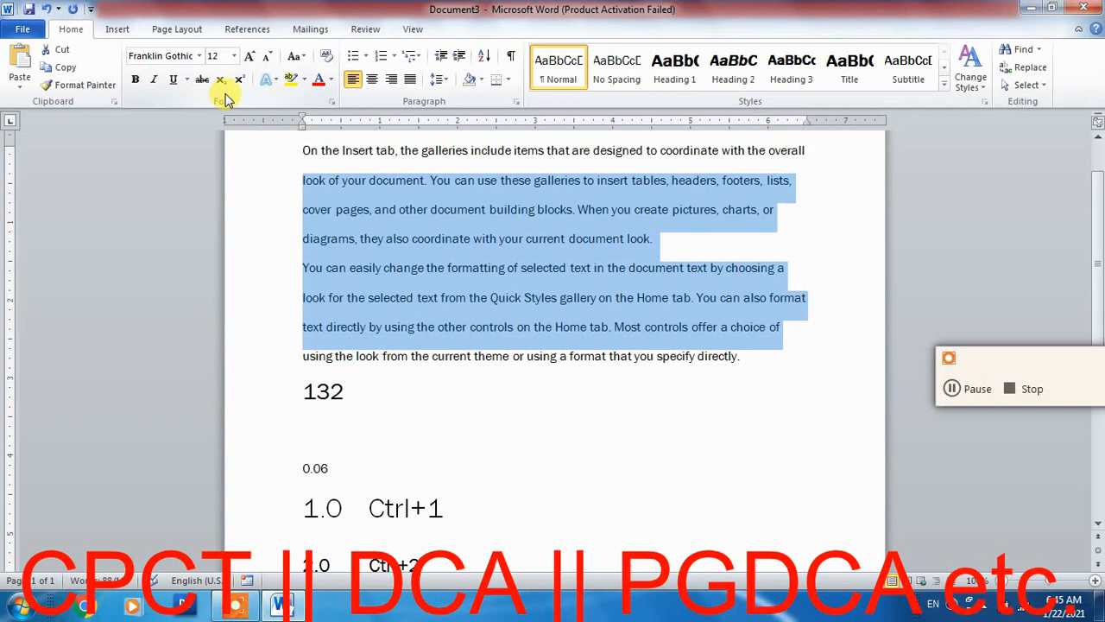
{"action": "left_click", "coordinate": [484, 378]}
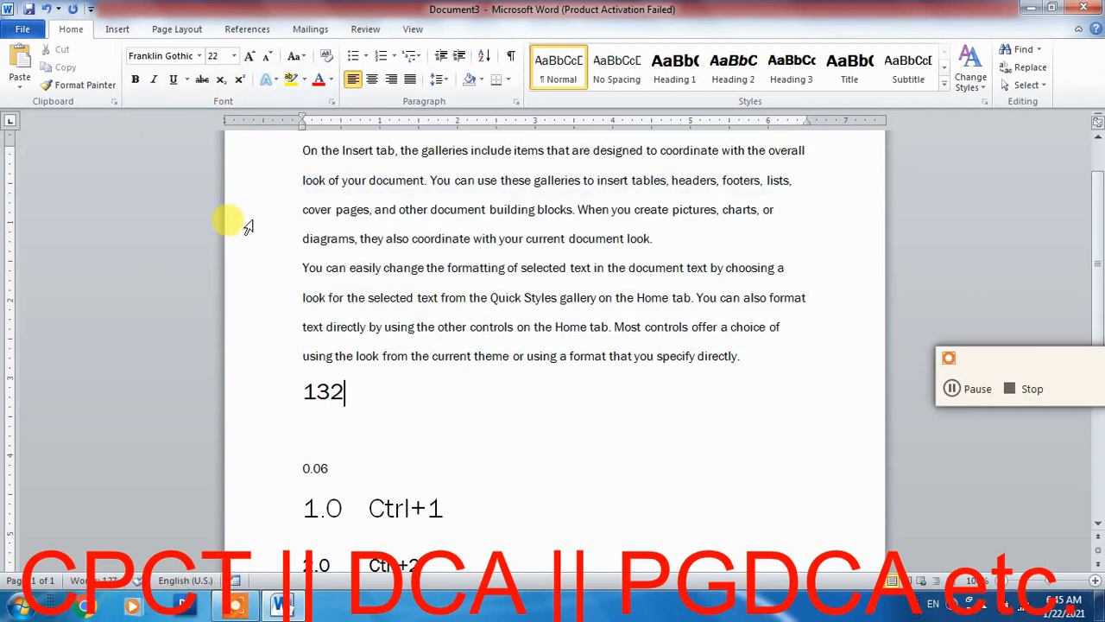
{"action": "left_click_drag", "start_coordinate": [445, 265], "coordinate": [476, 353]}
{"action": "left_click", "coordinate": [463, 348]}
{"action": "key", "text": "ctrl+a"}
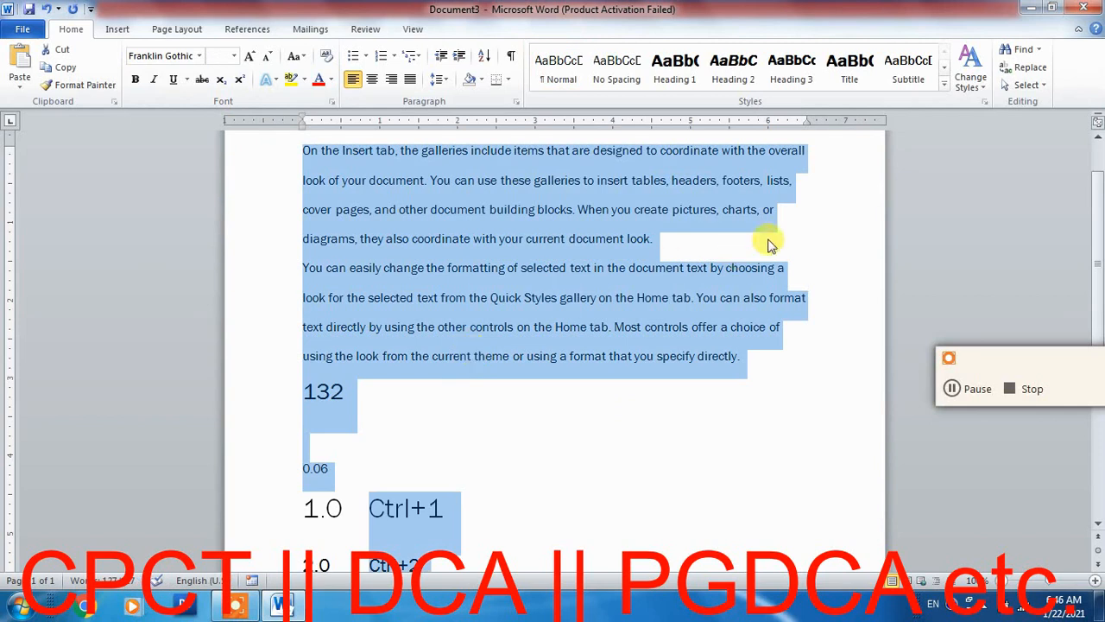
{"action": "left_click", "coordinate": [602, 313]}
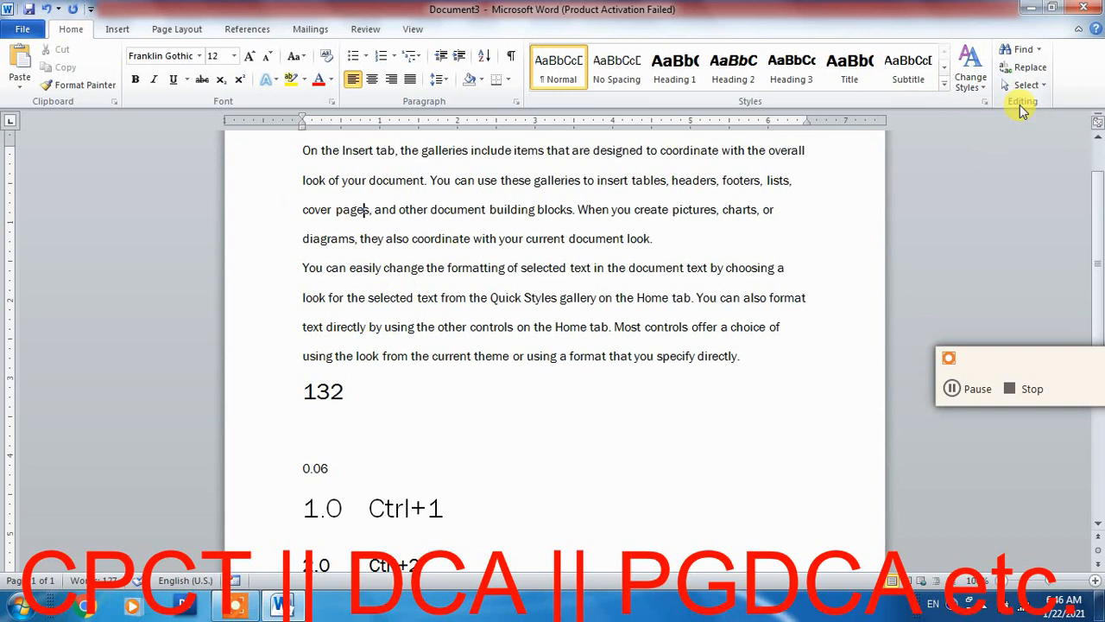
Step: Search the document for the letter "a", then for the word "and"
{"action": "left_click", "coordinate": [1019, 52]}
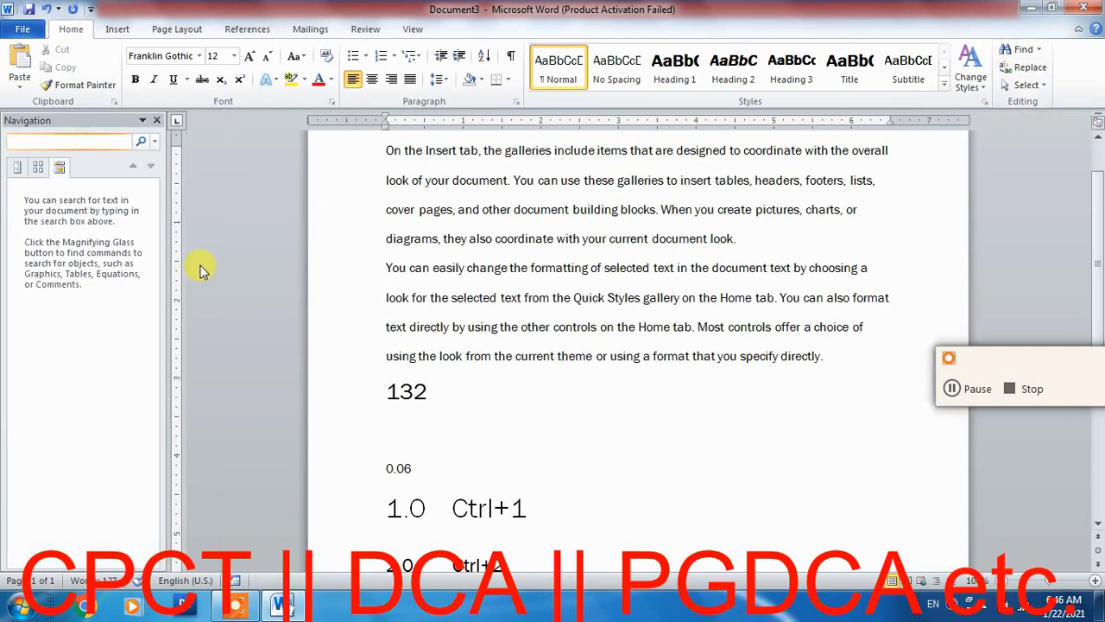
{"action": "left_click", "coordinate": [1022, 50]}
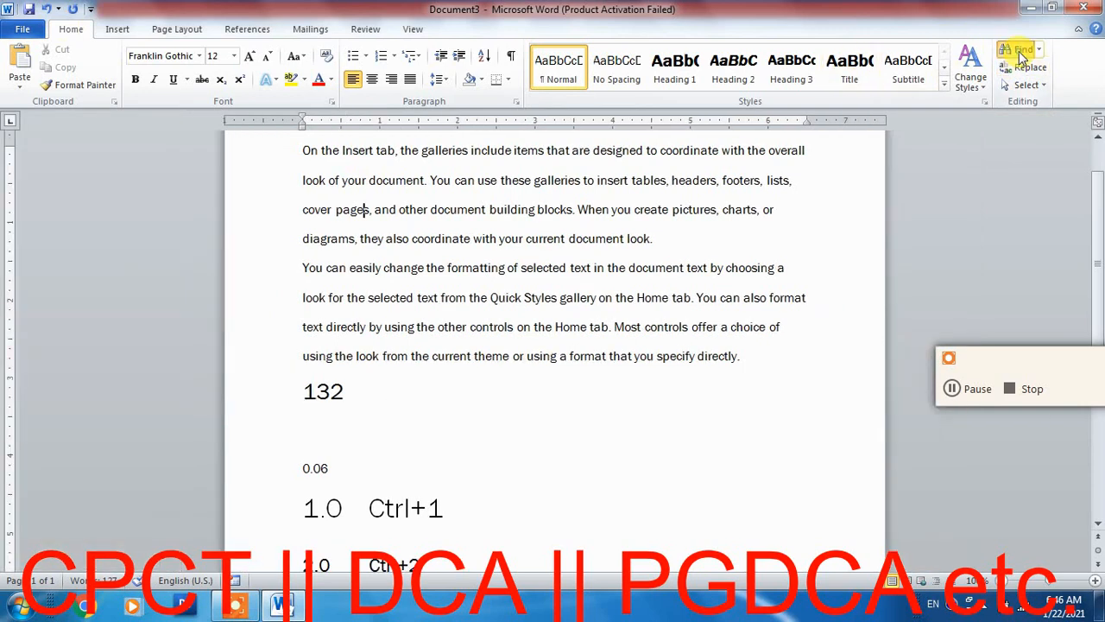
{"action": "left_click", "coordinate": [1023, 50]}
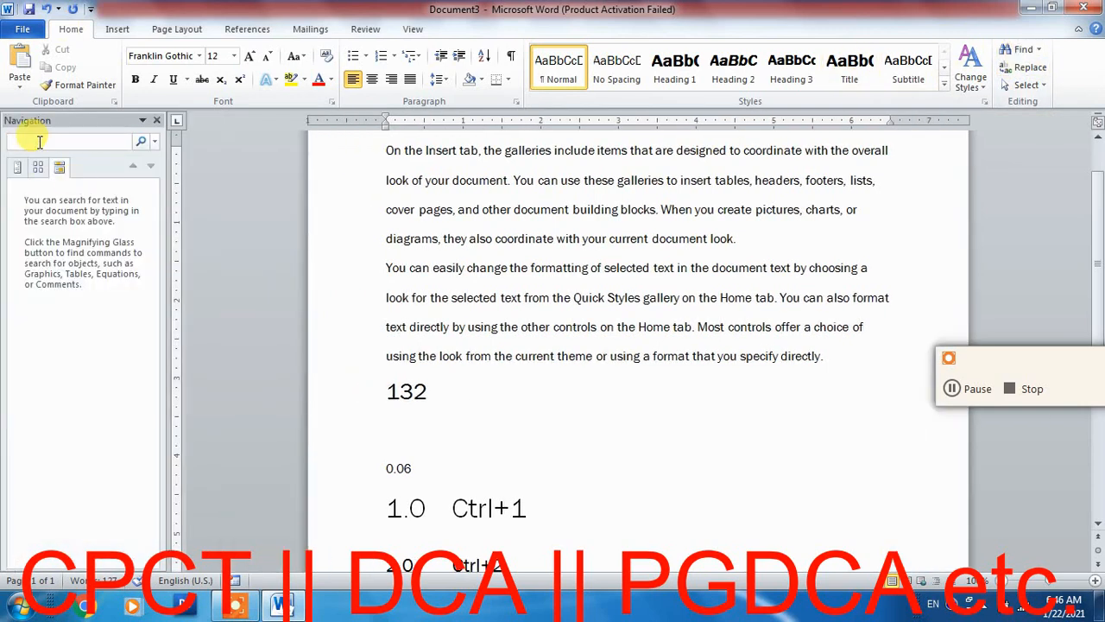
{"action": "type", "text": "a"}
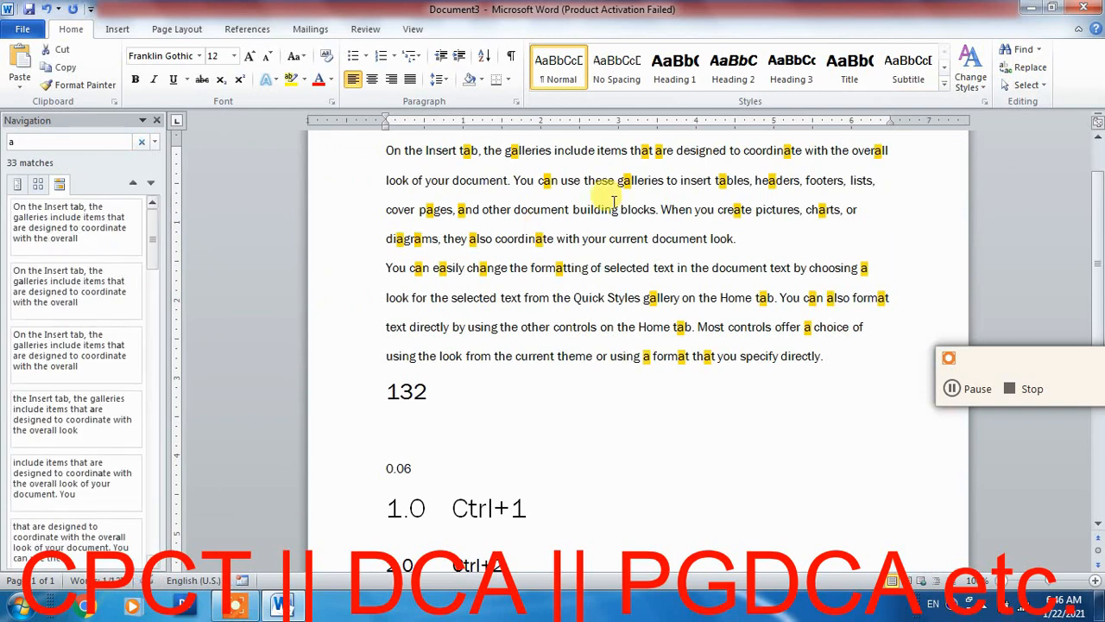
{"action": "key", "text": "BackSpace"}
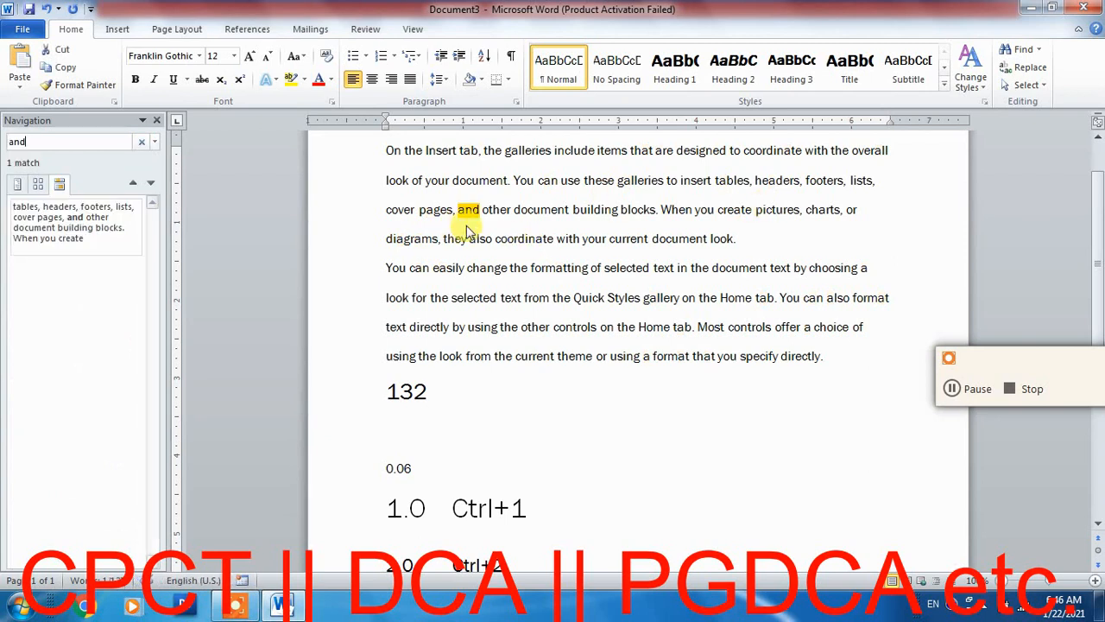
Step: Replace the search term with "text" to find that word in the document, then close the search
{"action": "key", "text": "BackSpace"}
{"action": "key", "text": "BackSpace"}
{"action": "key", "text": "BackSpace"}
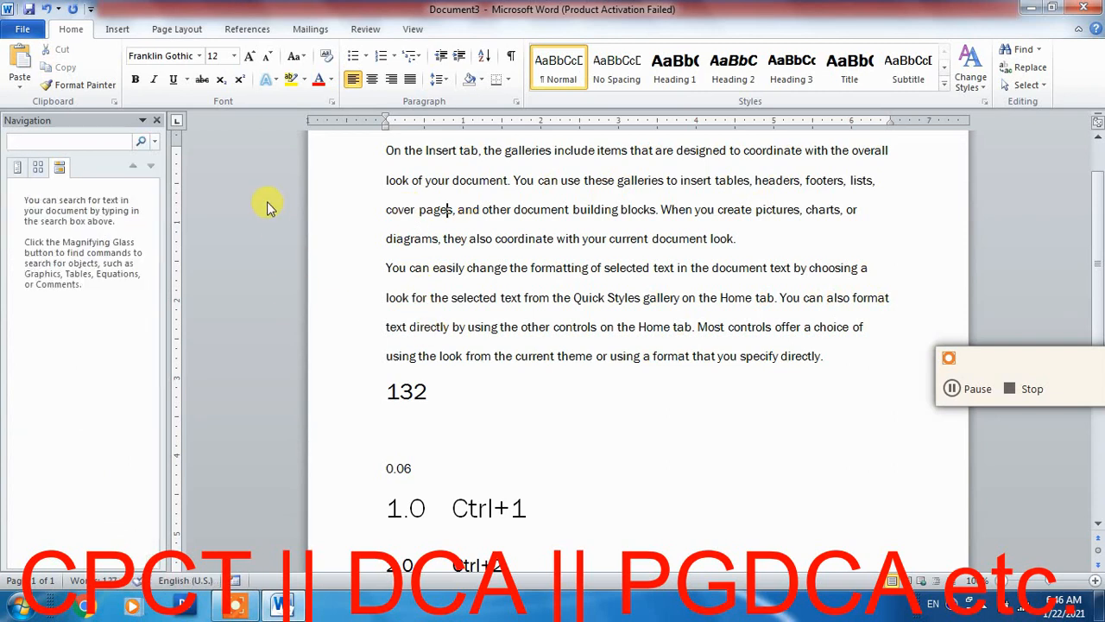
{"action": "type", "text": "text"}
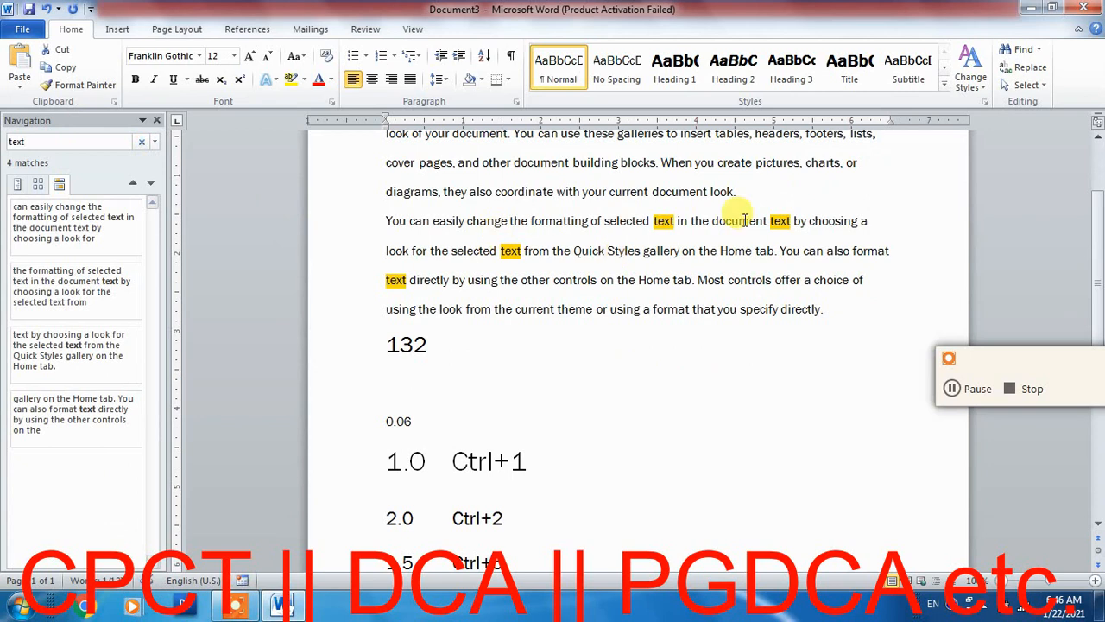
{"action": "left_click", "coordinate": [156, 120]}
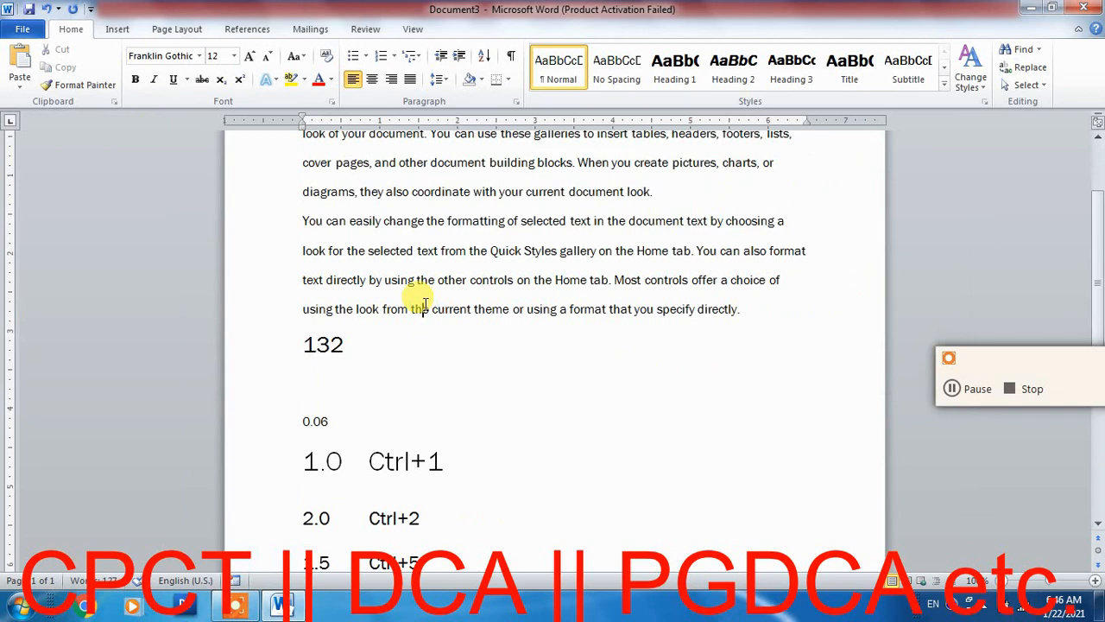
Step: Delete the entire content of the document
{"action": "scroll", "coordinate": [424, 304], "scroll_direction": "up", "scroll_amount": 2}
{"action": "key", "text": "ctrl+a"}
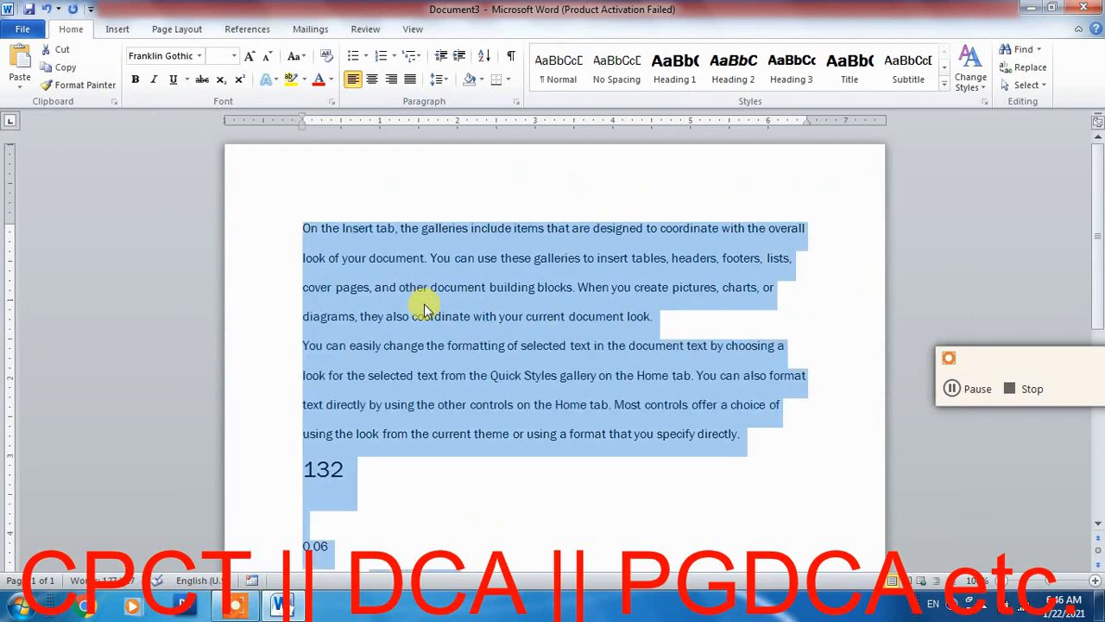
{"action": "key", "text": "Delete"}
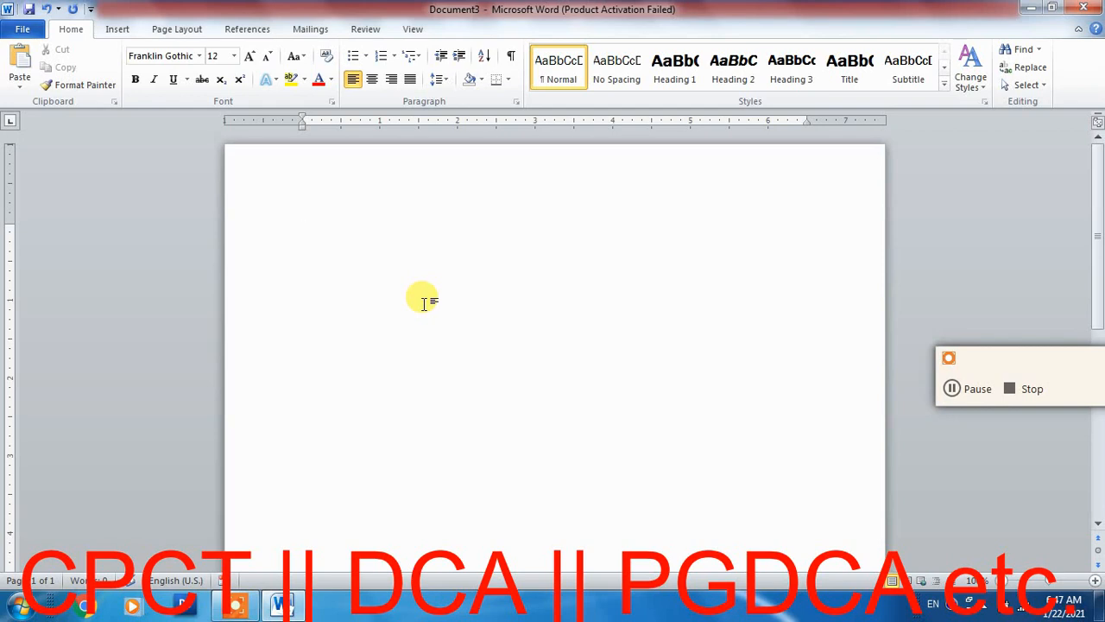
{"action": "type", "text": "sameer"}
{"action": "key", "text": "BackSpace"}
{"action": "key", "text": "BackSpace"}
{"action": "key", "text": "BackSpace"}
{"action": "key", "text": "BackSpace"}
{"action": "key", "text": "BackSpace"}
{"action": "key", "text": "BackSpace"}
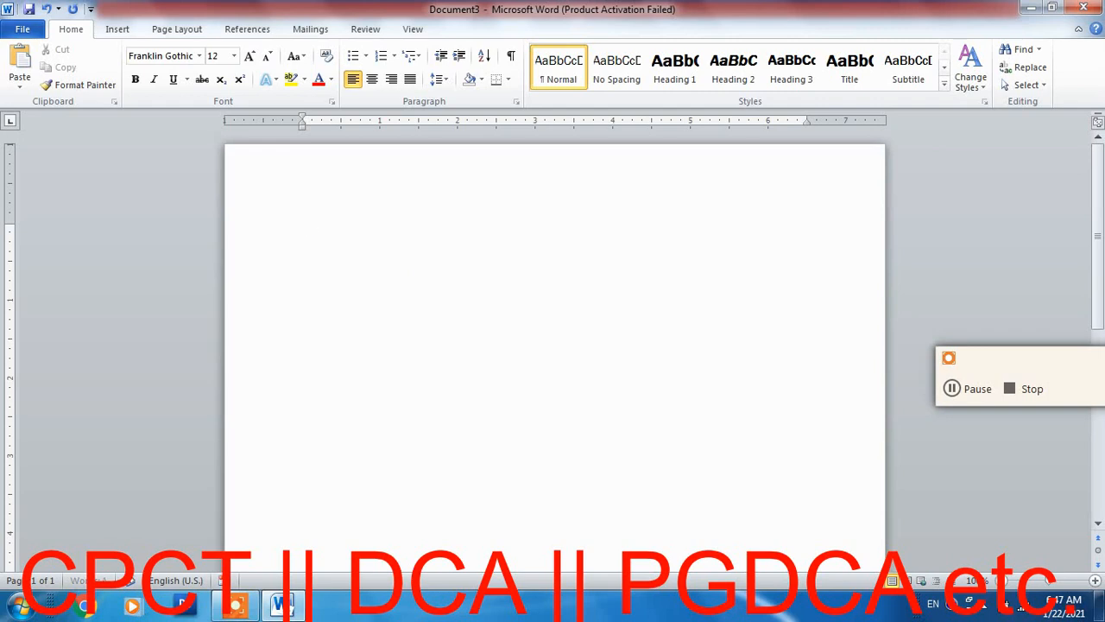
Step: Enter a list of four sample first names, one per line, followed by an empty line
{"action": "type", "text": "Ramesh"}
{"action": "key", "text": "Return"}
{"action": "type", "text": "Mpoh"}
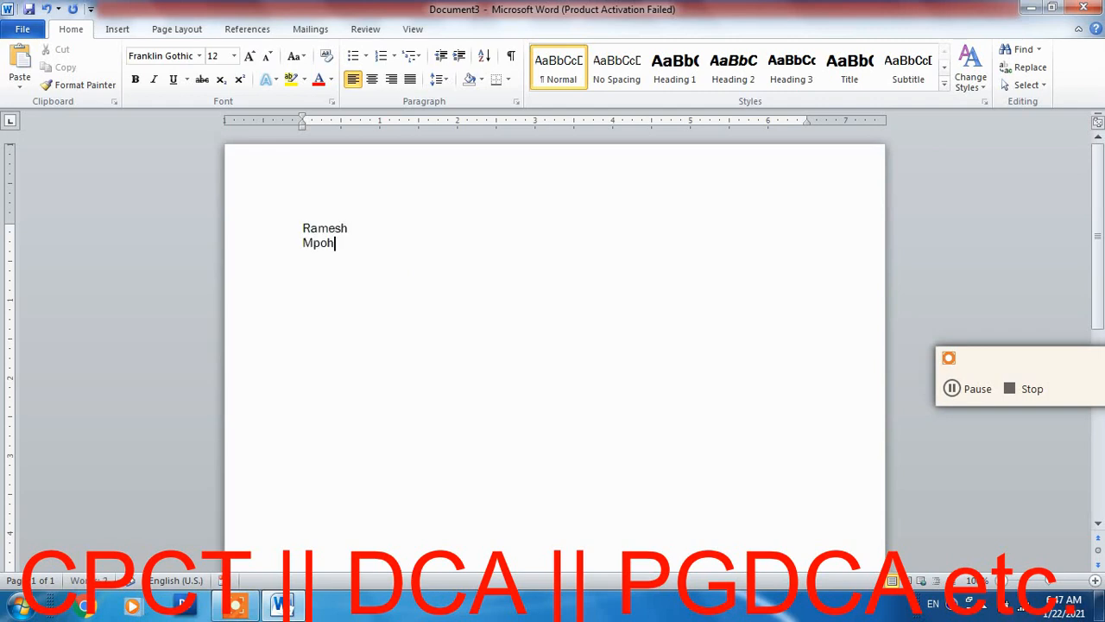
{"action": "key", "text": "BackSpace"}
{"action": "key", "text": "BackSpace"}
{"action": "key", "text": "BackSpace"}
{"action": "type", "text": "ohan"}
{"action": "key", "text": "Return"}
{"action": "type", "text": "Sohan"}
{"action": "key", "text": "Return"}
{"action": "type", "text": "Radha"}
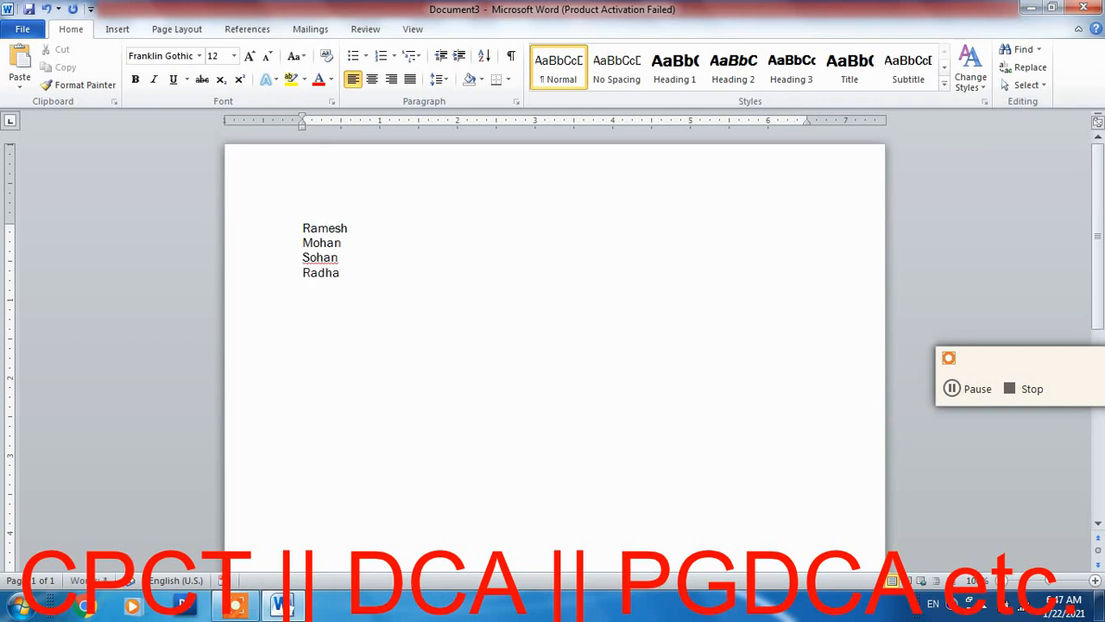
{"action": "key", "text": "Return"}
Step: Copy the whole list of names and paste it twice below the original
{"action": "key", "text": "ctrl+a"}
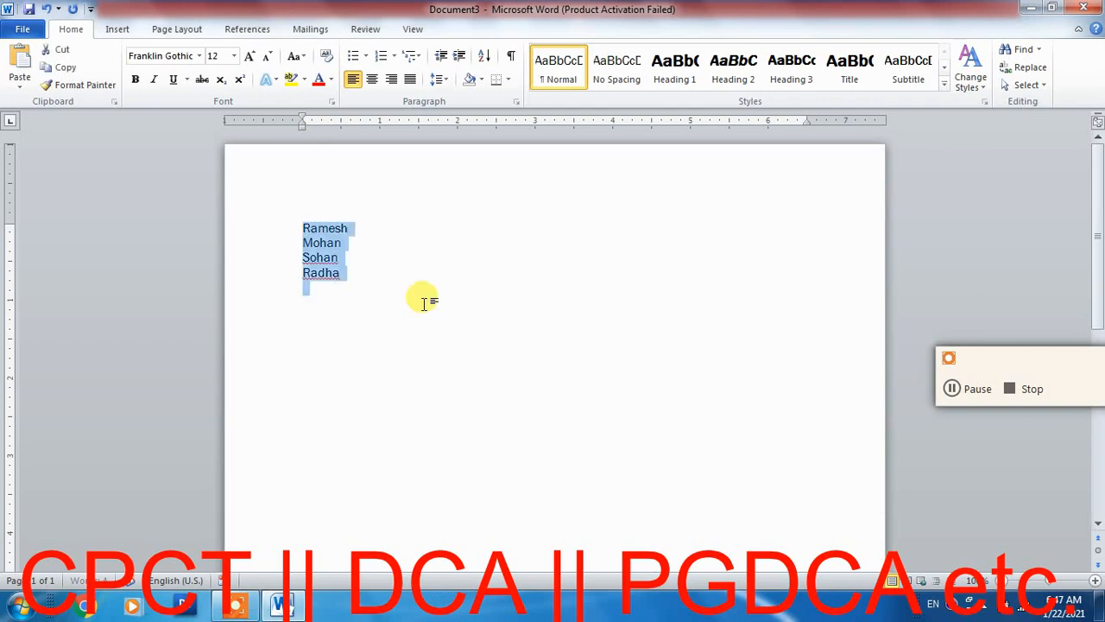
{"action": "left_click", "coordinate": [366, 291]}
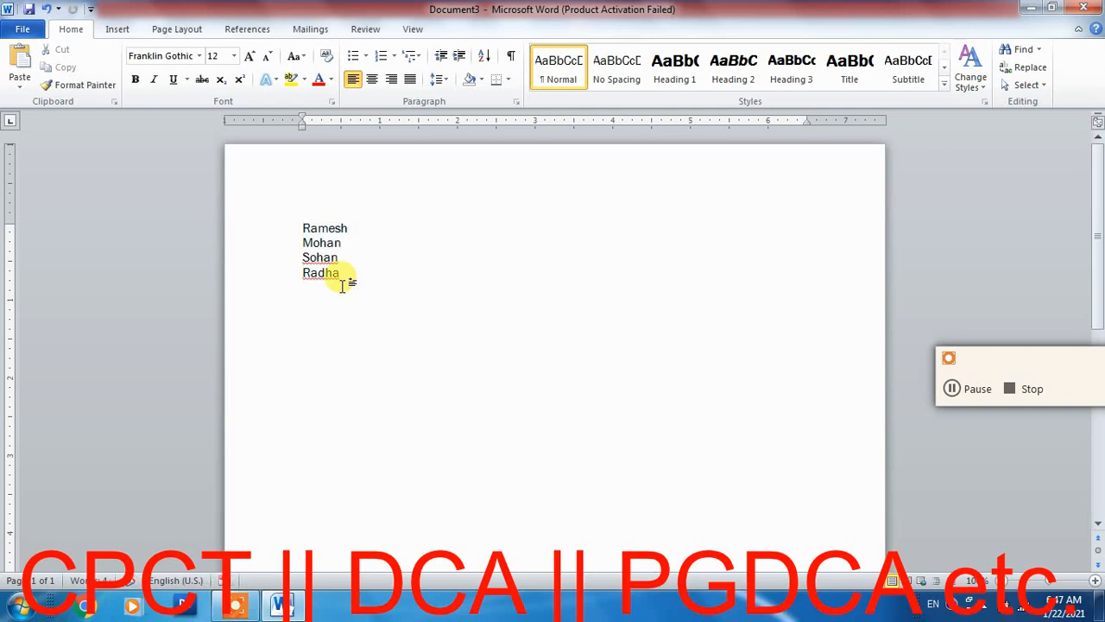
{"action": "key", "text": "ctrl+v"}
{"action": "key", "text": "ctrl+v"}
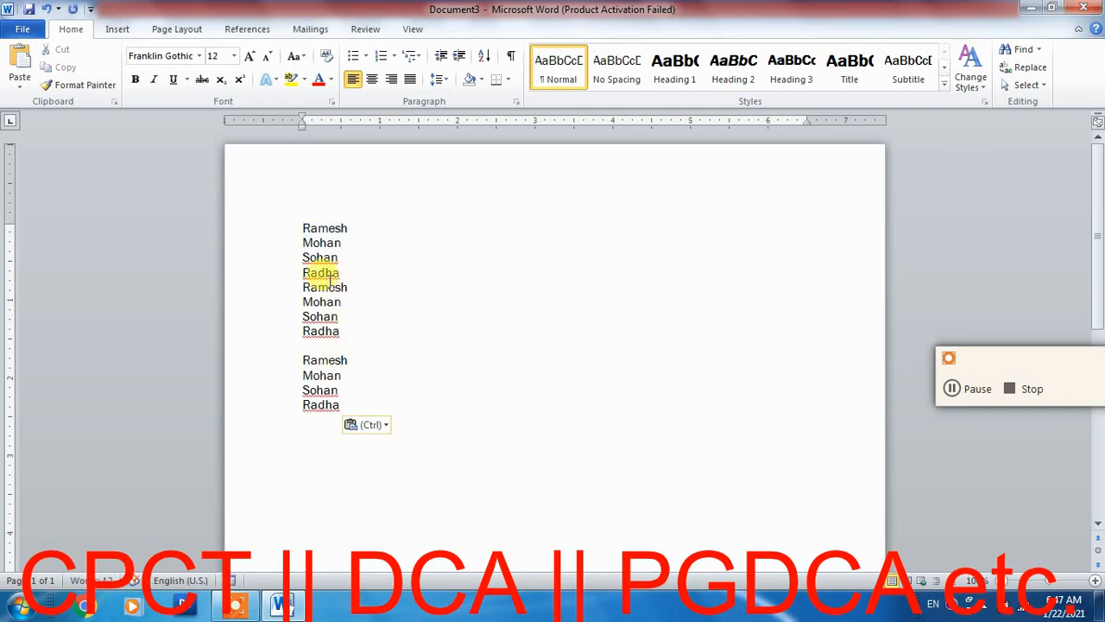
{"action": "left_click_drag", "start_coordinate": [305, 275], "coordinate": [325, 373]}
{"action": "left_click", "coordinate": [344, 275]}
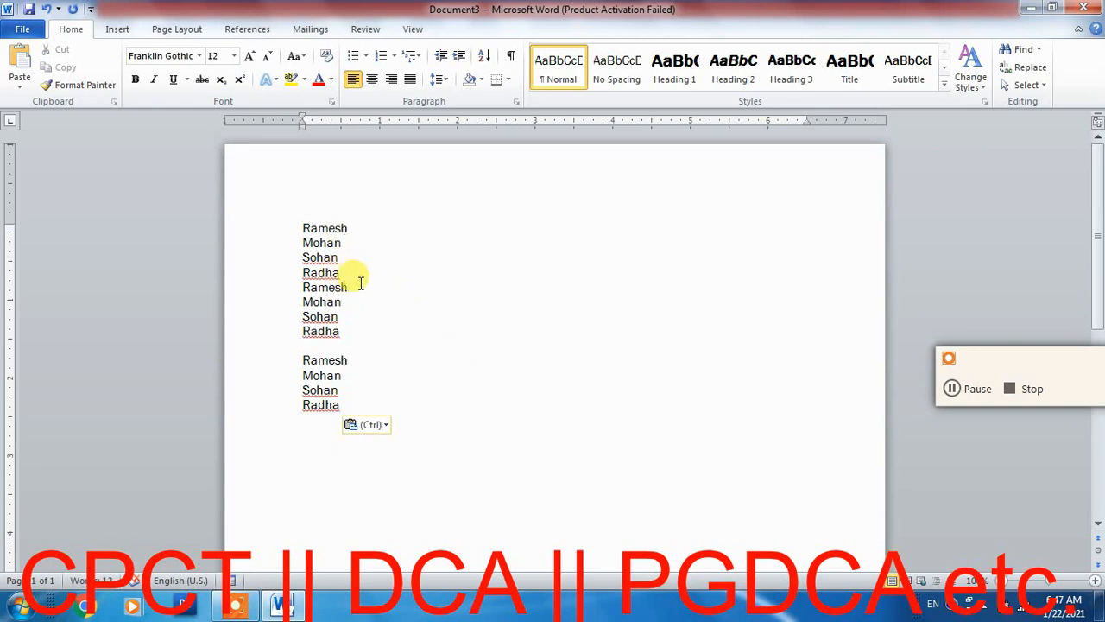
Step: Search the document for the first name in the list, then close the search
{"action": "left_click", "coordinate": [361, 259]}
{"action": "key", "text": "ctrl+f"}
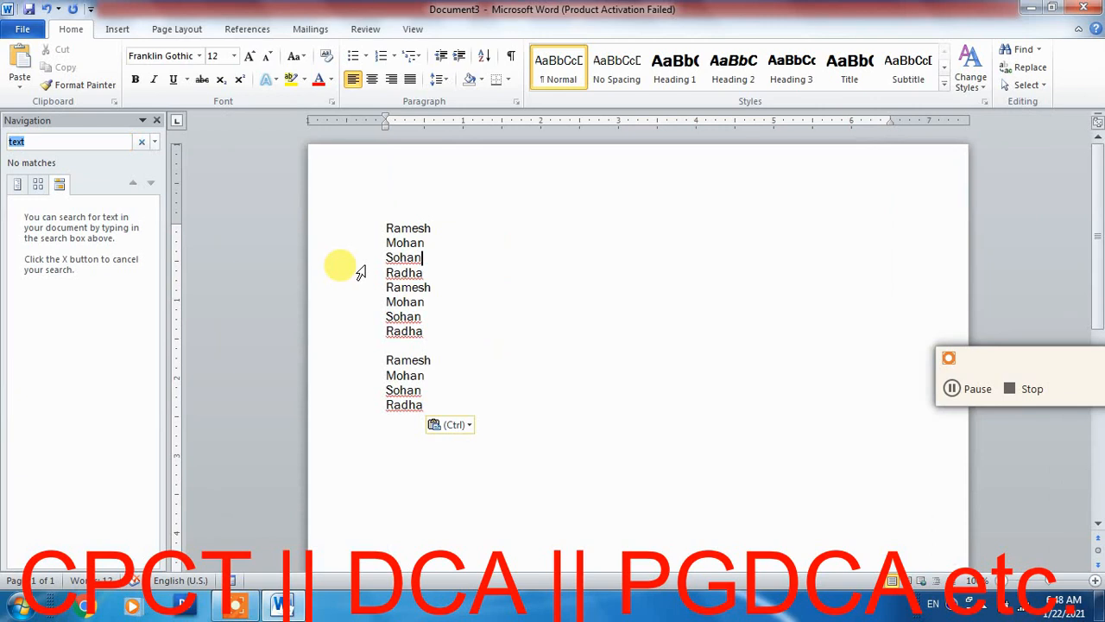
{"action": "key", "text": "BackSpace"}
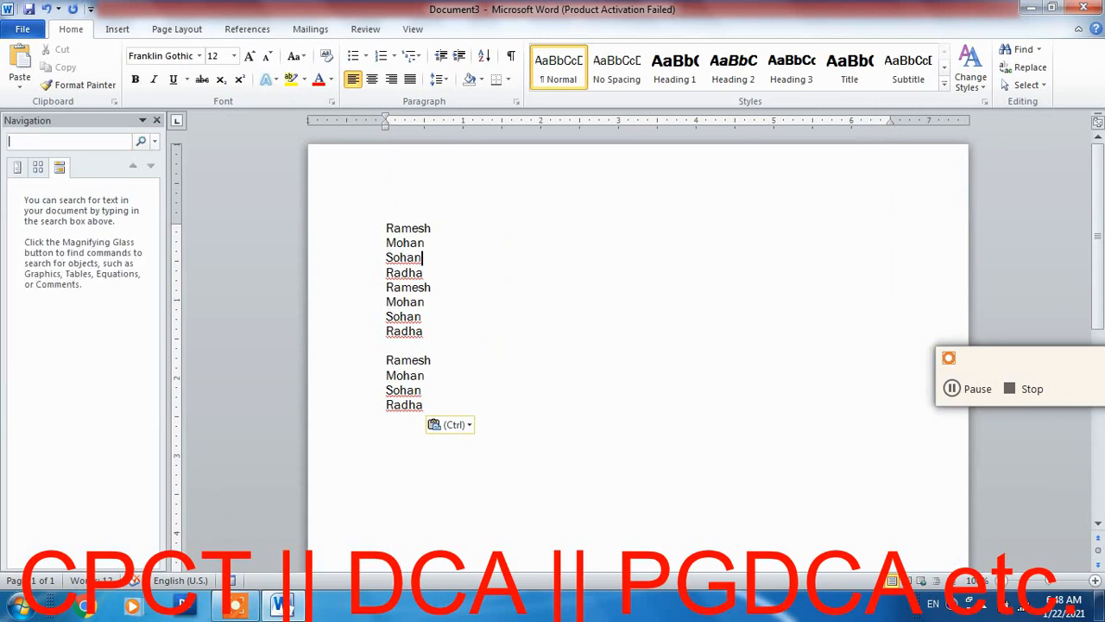
{"action": "type", "text": "Ramesh"}
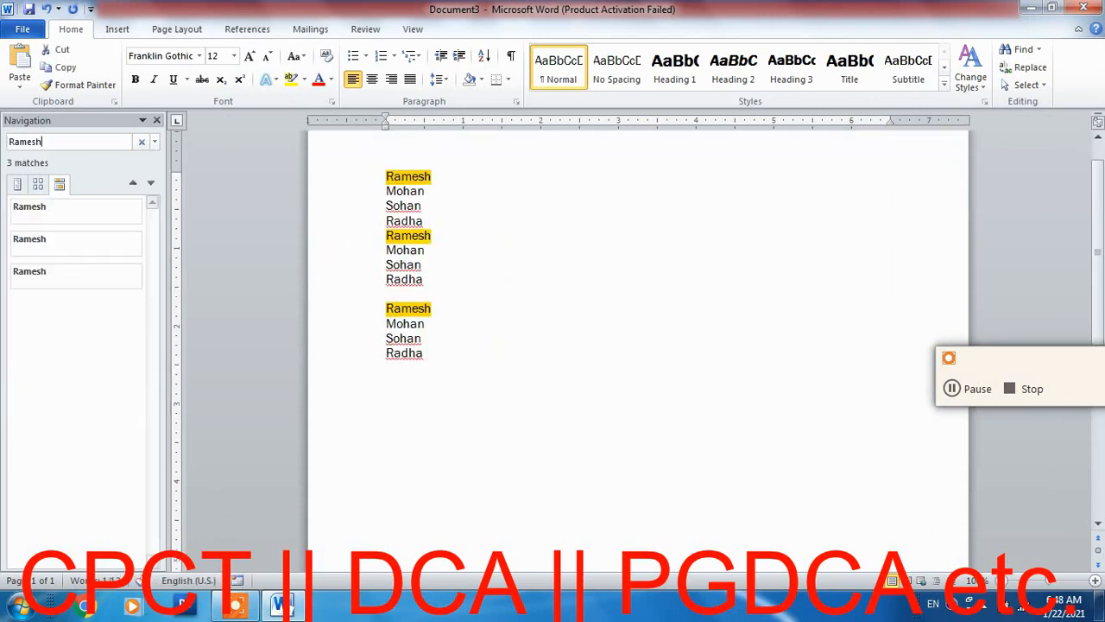
{"action": "left_click", "coordinate": [377, 167]}
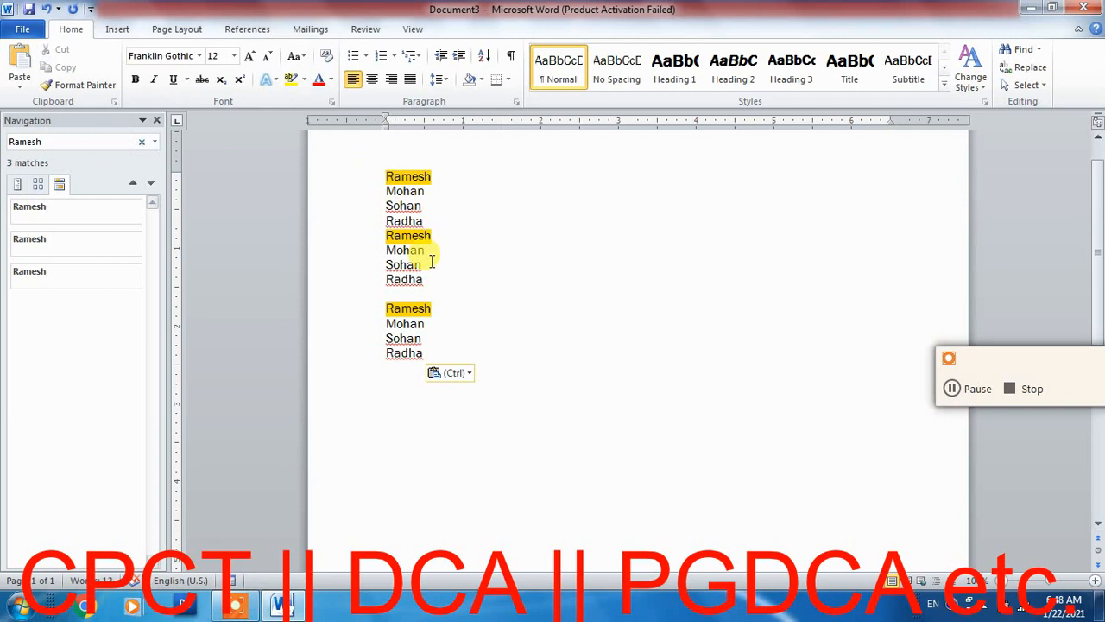
{"action": "left_click", "coordinate": [157, 120]}
{"action": "left_click", "coordinate": [424, 296]}
Step: Add a line reading "Ctrl+F" below the last list of names
{"action": "left_click", "coordinate": [360, 363]}
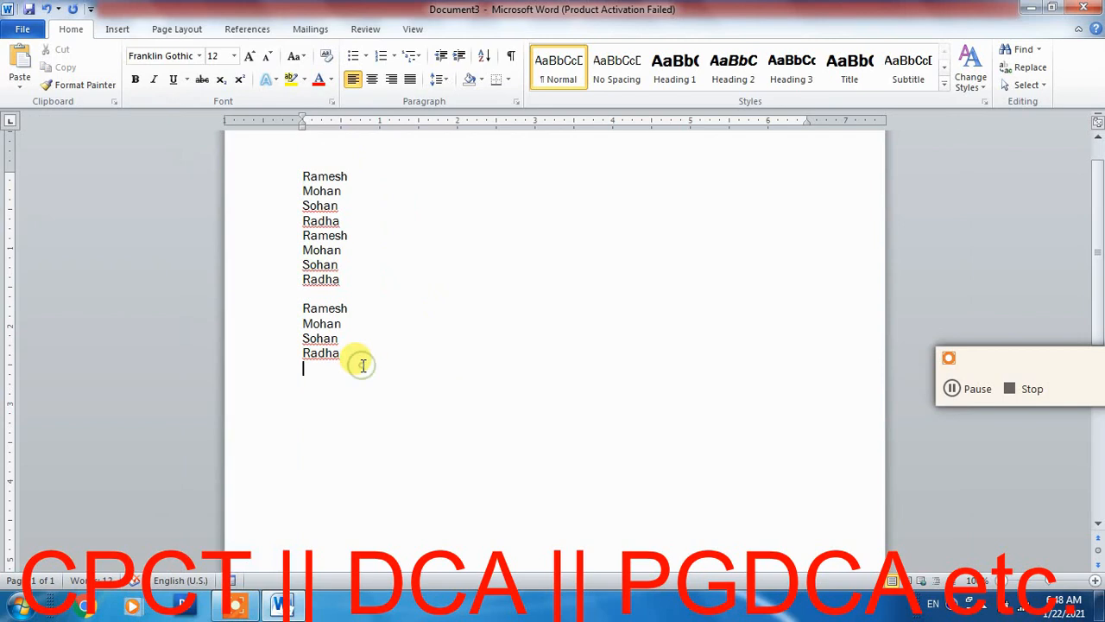
{"action": "left_click", "coordinate": [363, 364]}
{"action": "type", "text": "Ctrl=F"}
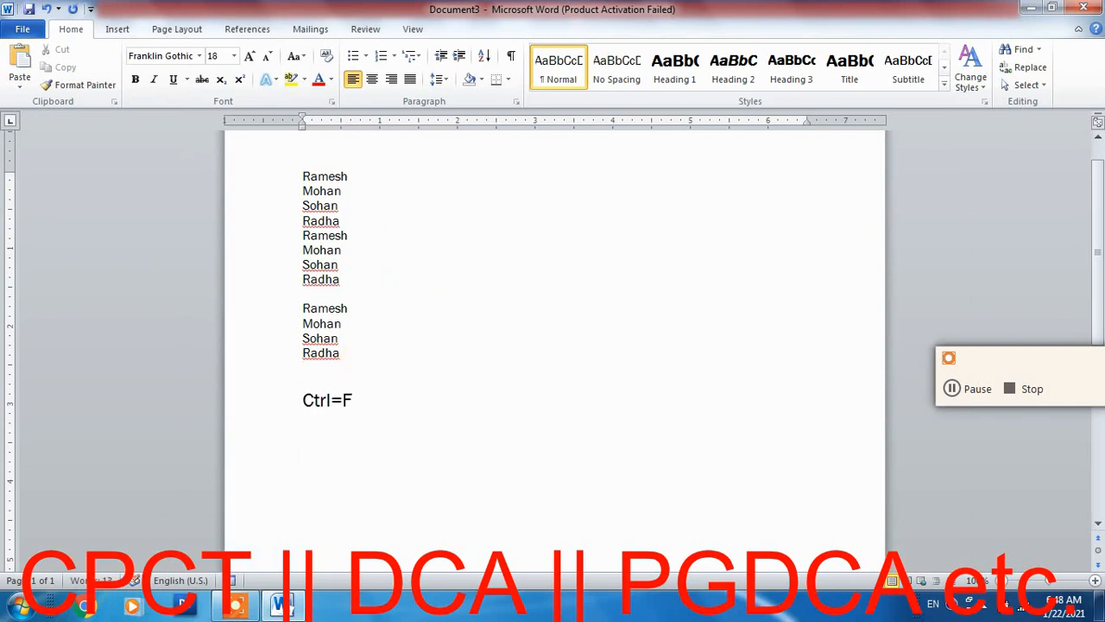
{"action": "key", "text": "BackSpace"}
{"action": "key", "text": "BackSpace"}
{"action": "type", "text": "+F"}
Step: Enlarge the font of the "Ctrl+F" line by six size steps
{"action": "key", "text": "shift+Home"}
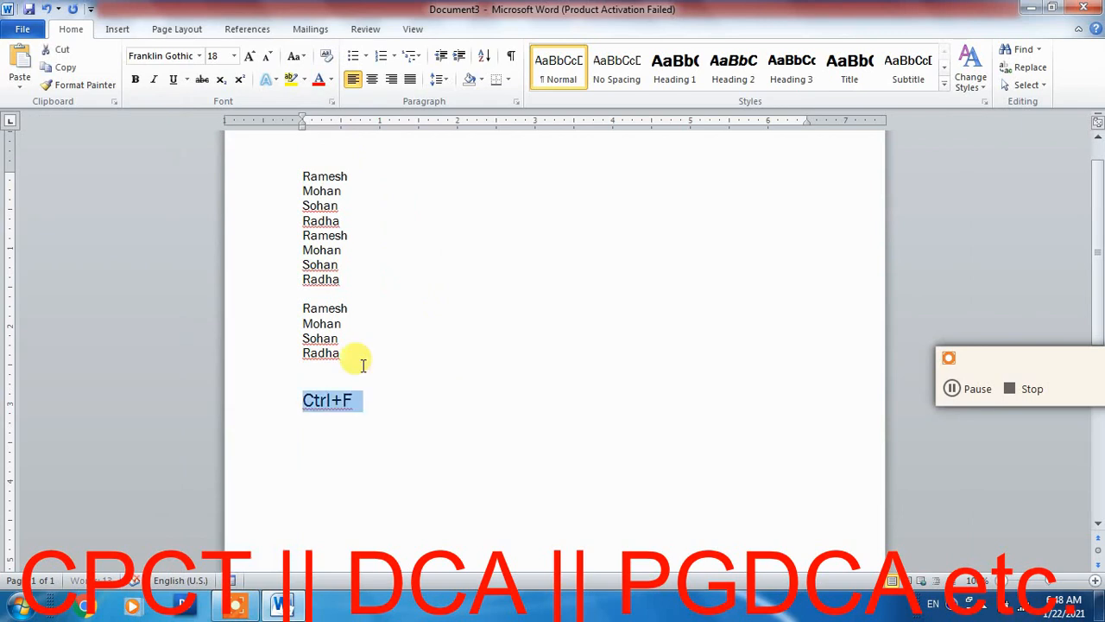
{"action": "key", "text": "ctrl+shift+period"}
{"action": "key", "text": "ctrl+shift+period"}
{"action": "key", "text": "ctrl+shift+period"}
{"action": "key", "text": "ctrl+shift+period"}
{"action": "key", "text": "ctrl+shift+period"}
{"action": "key", "text": "ctrl+shift+period"}
{"action": "key", "text": "Down"}
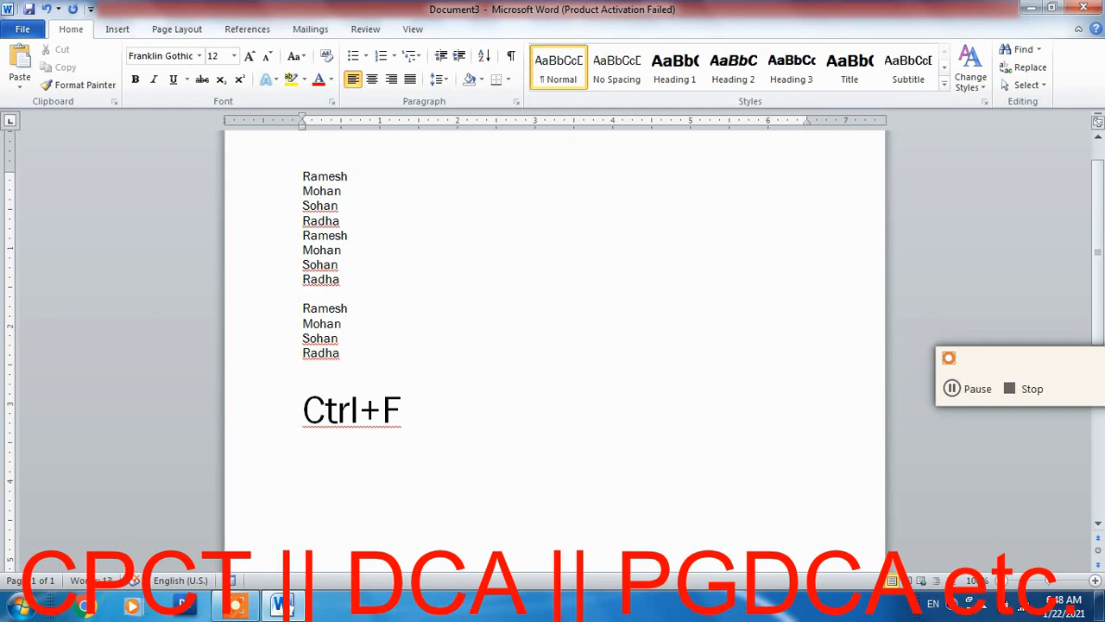
Step: Bring up the Replace dialog with the first name in the list selected, then close it
{"action": "mouse_move", "coordinate": [366, 178]}
{"action": "left_mouse_down"}
{"action": "mouse_move", "coordinate": [238, 192]}
{"action": "mouse_move", "coordinate": [348, 183]}
{"action": "left_mouse_up"}
{"action": "left_click", "coordinate": [357, 228]}
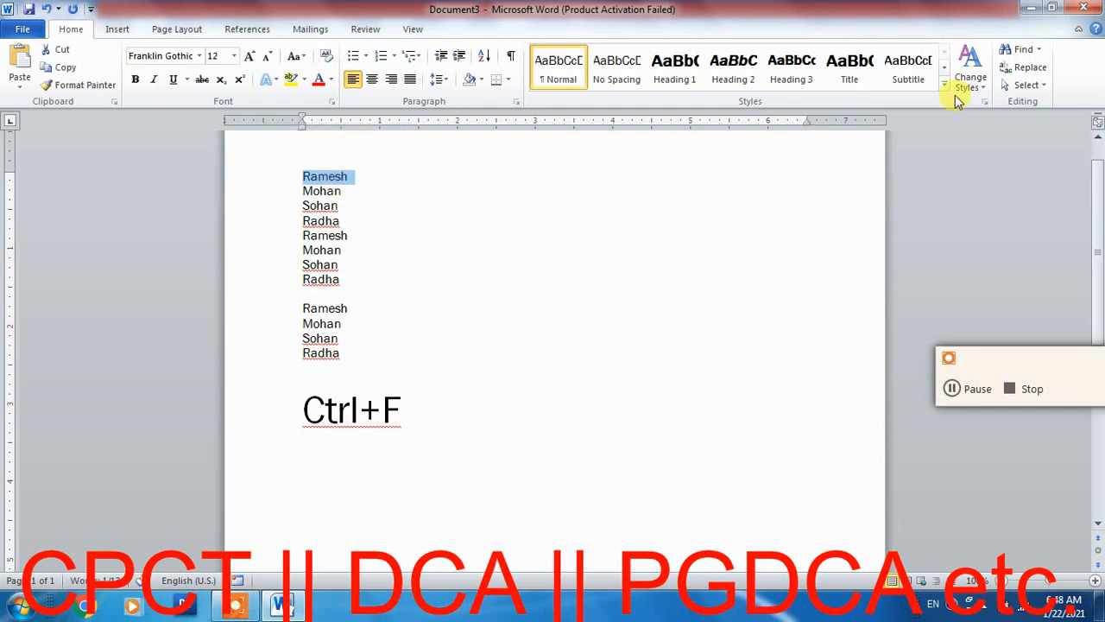
{"action": "left_click", "coordinate": [1024, 69]}
{"action": "left_click", "coordinate": [973, 136]}
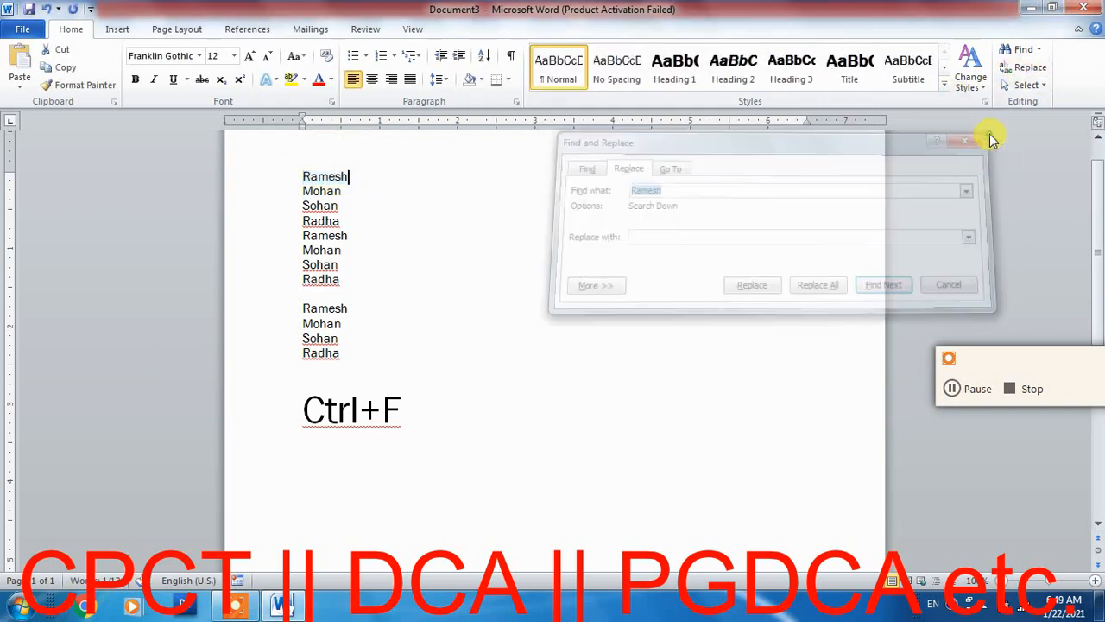
Step: Right-align the blank line between the second and third lists of names
{"action": "left_click", "coordinate": [405, 295]}
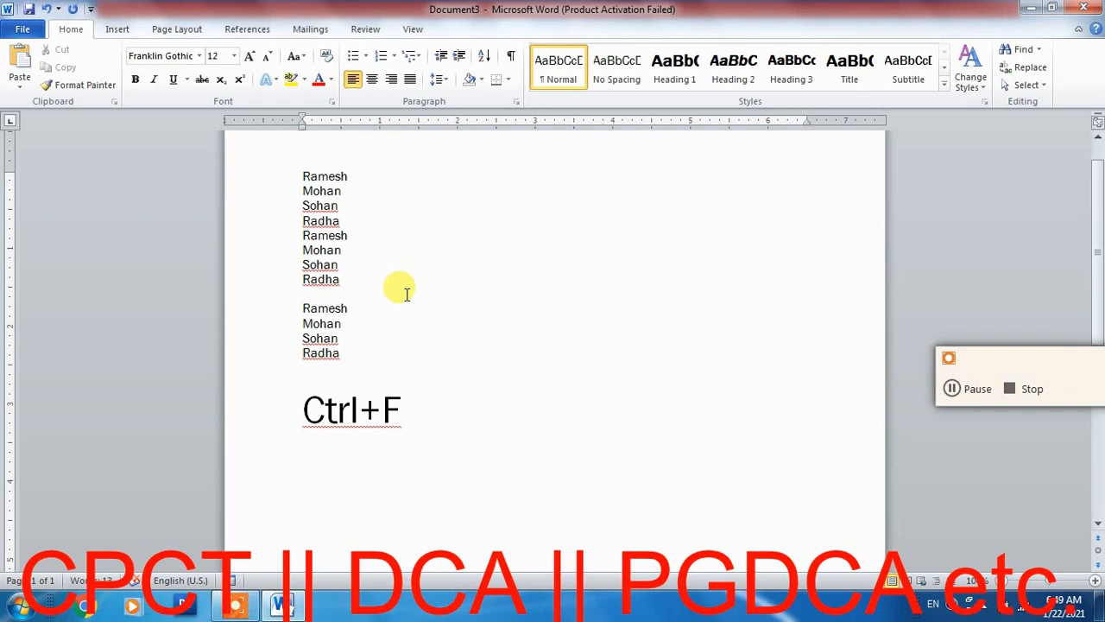
{"action": "key", "text": "ctrl+r"}
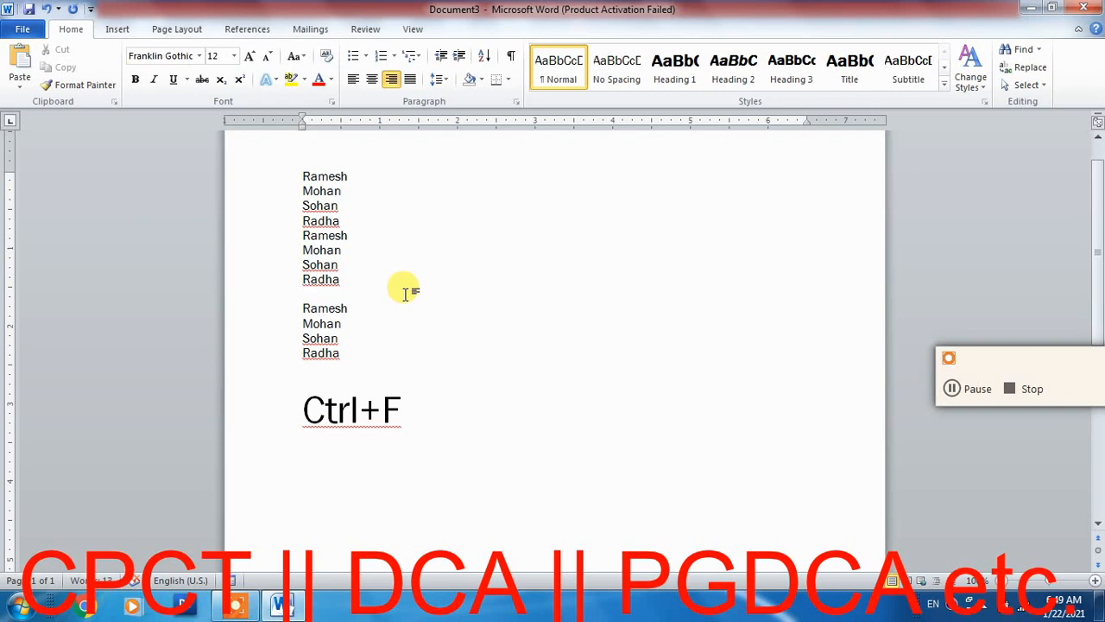
Step: Bring up the Replace options and then the Go To options of Find and Replace, closing the dialog each time
{"action": "key", "text": "ctrl+h"}
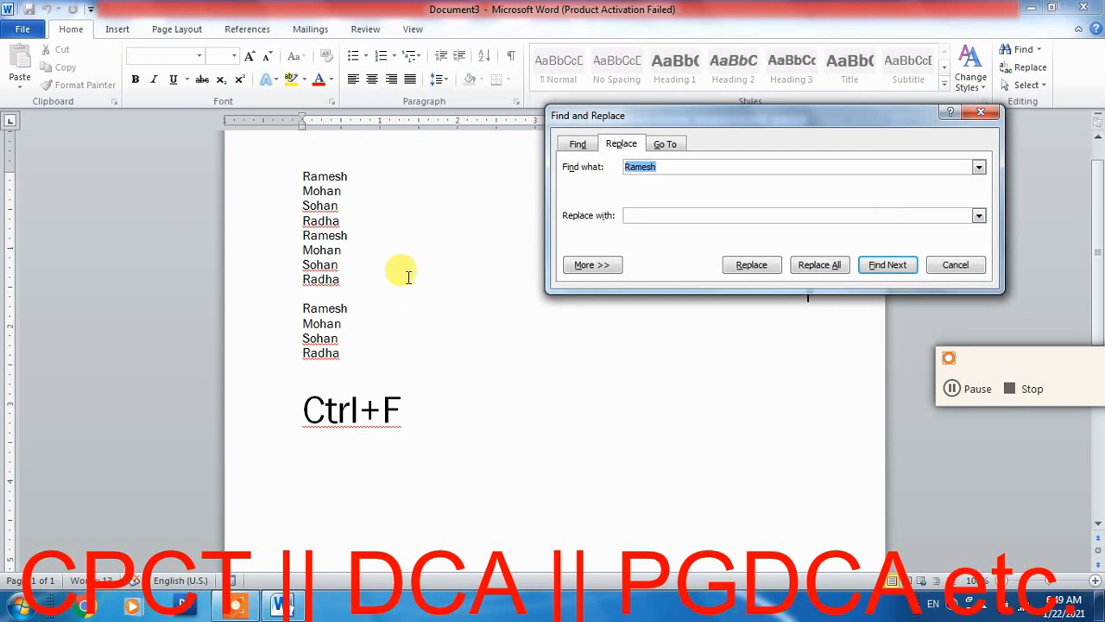
{"action": "left_click_drag", "start_coordinate": [622, 121], "coordinate": [369, 223]}
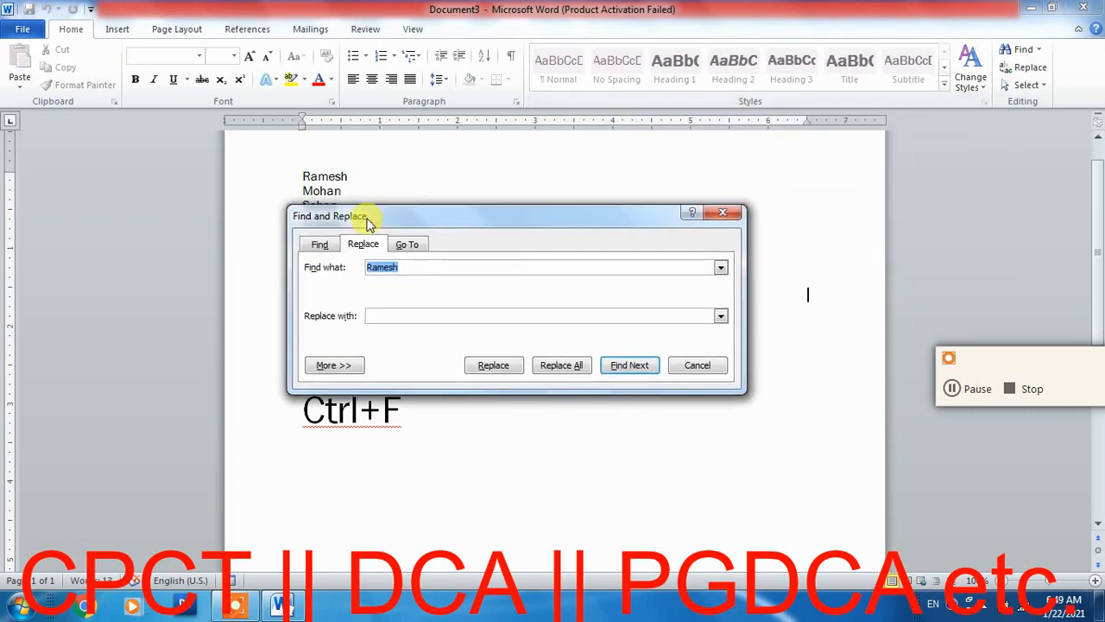
{"action": "left_click_drag", "start_coordinate": [369, 223], "coordinate": [470, 287]}
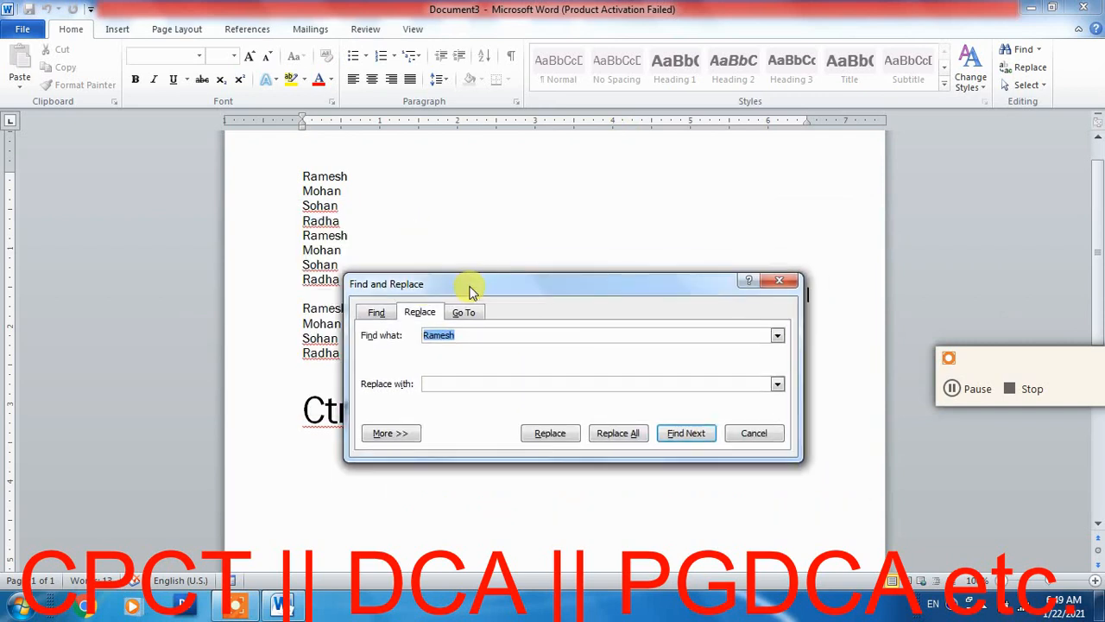
{"action": "left_click", "coordinate": [777, 280]}
{"action": "key", "text": "ctrl+g"}
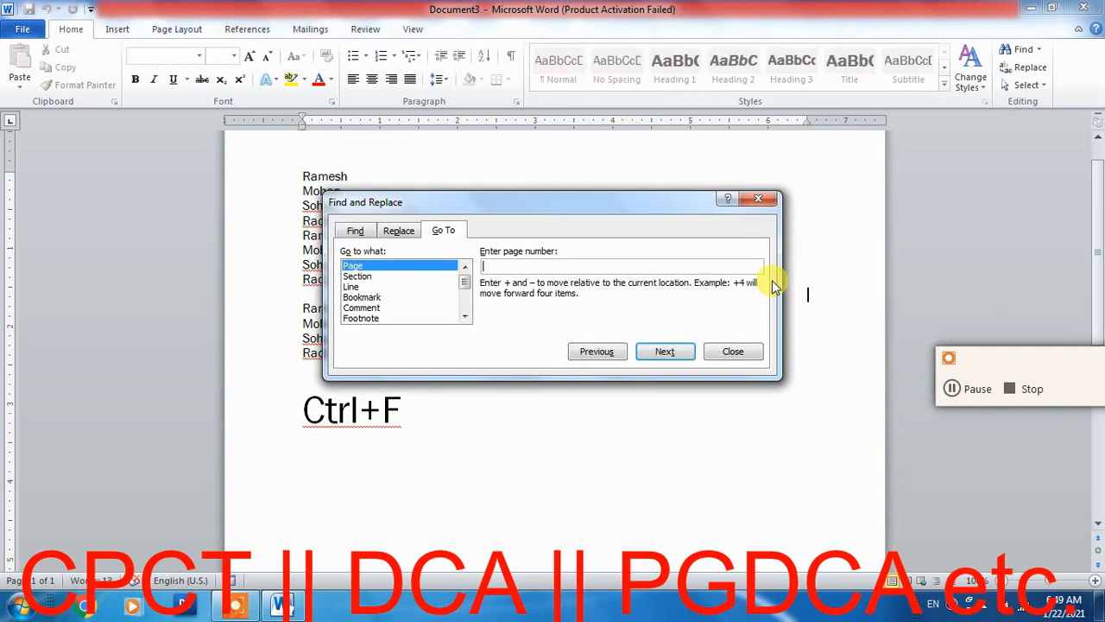
{"action": "key", "text": "Escape"}
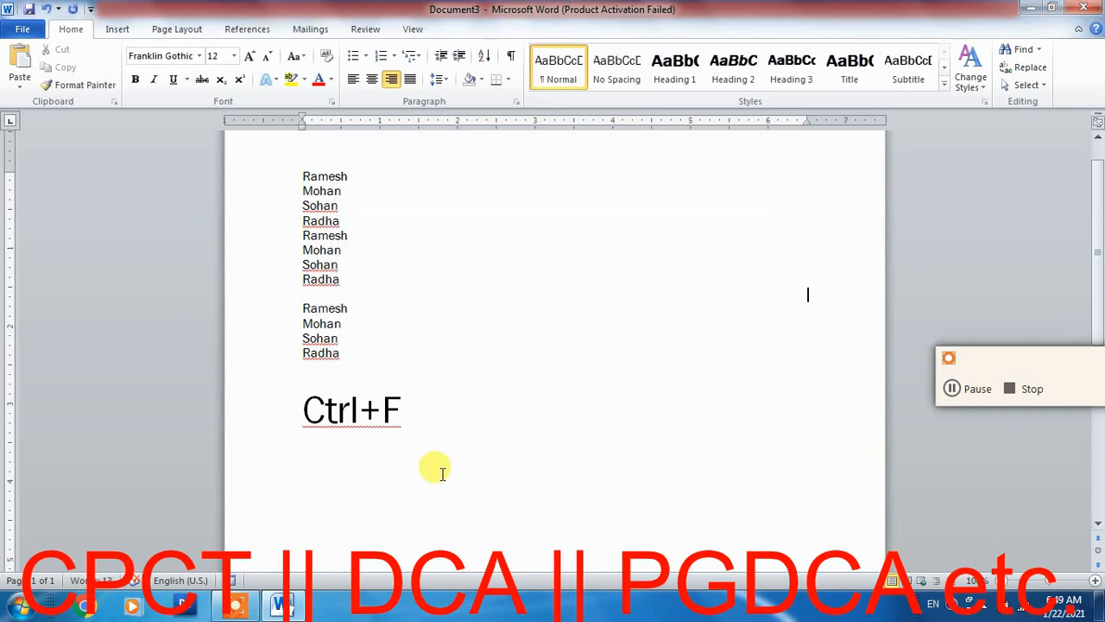
Step: Add a line reading "F5" below the "Ctrl+F" line and set its font size to 36
{"action": "left_click", "coordinate": [393, 459]}
{"action": "type", "text": "F5"}
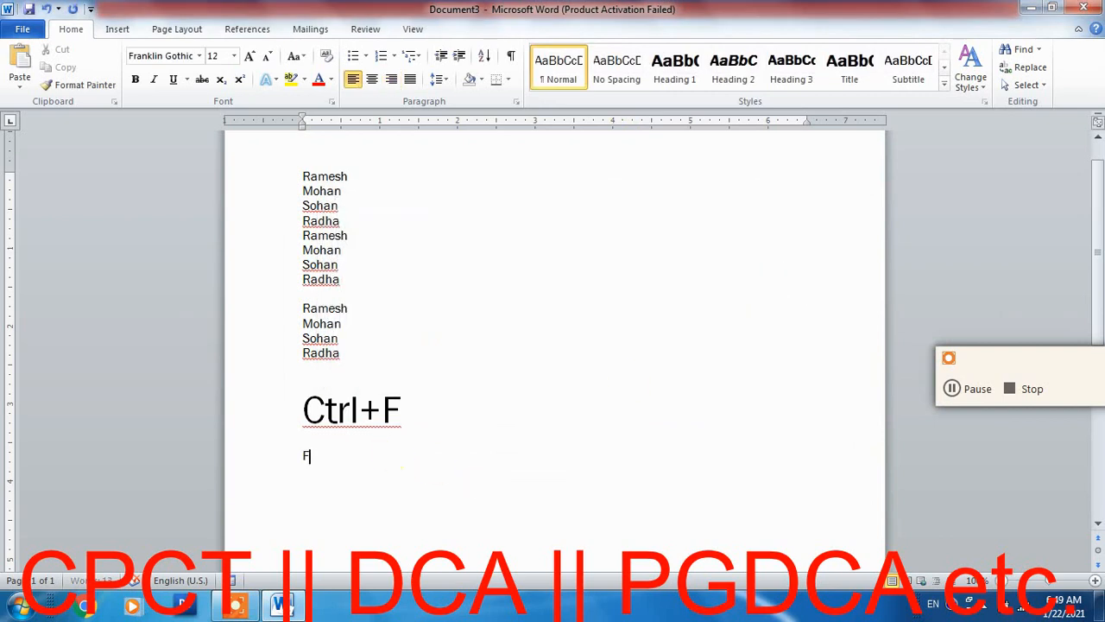
{"action": "key", "text": "shift+Home"}
{"action": "key", "text": "ctrl+shift+period"}
{"action": "key", "text": "ctrl+shift+period"}
{"action": "key", "text": "ctrl+shift+period"}
{"action": "key", "text": "ctrl+shift+period"}
{"action": "key", "text": "ctrl+shift+period"}
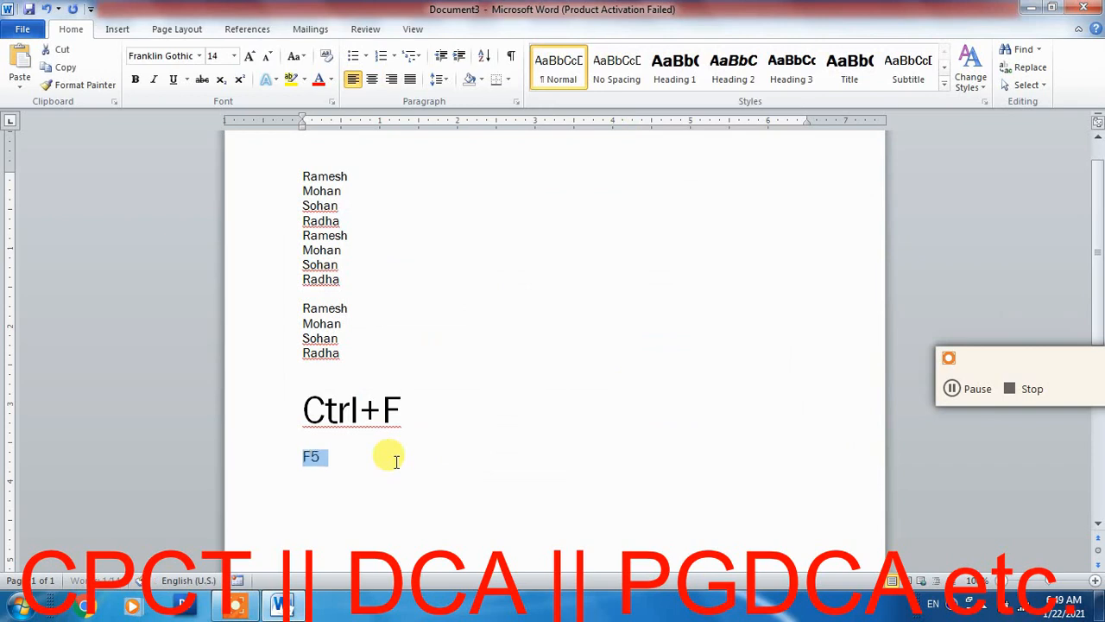
{"action": "key", "text": "ctrl+shift+period"}
{"action": "key", "text": "ctrl+shift+period"}
{"action": "key", "text": "ctrl+shift+period"}
{"action": "key", "text": "ctrl+shift+period"}
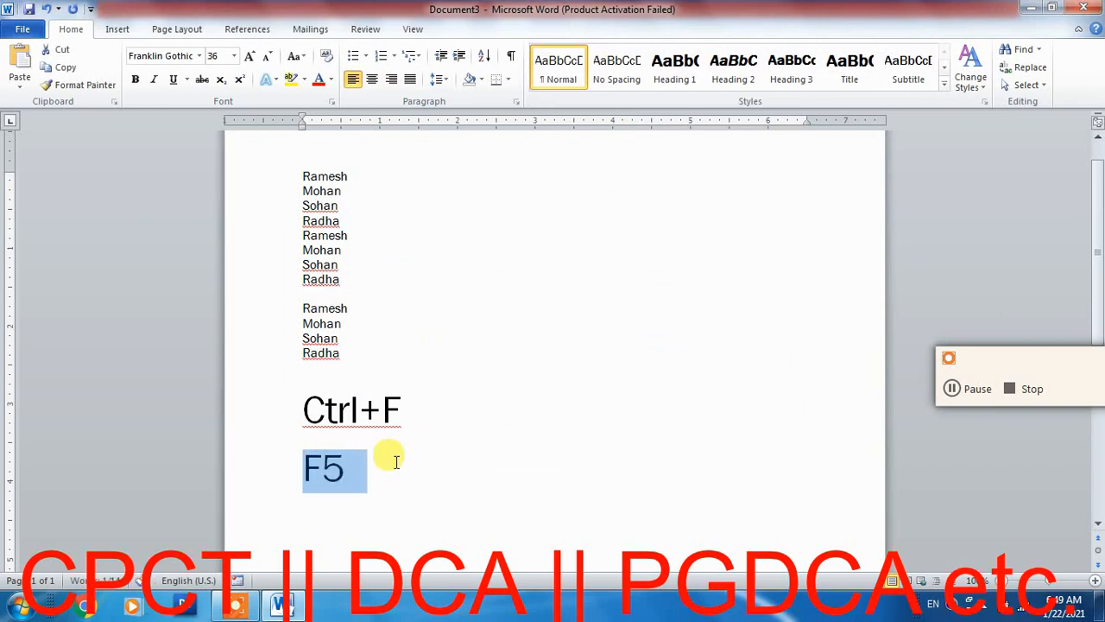
{"action": "left_click", "coordinate": [395, 462]}
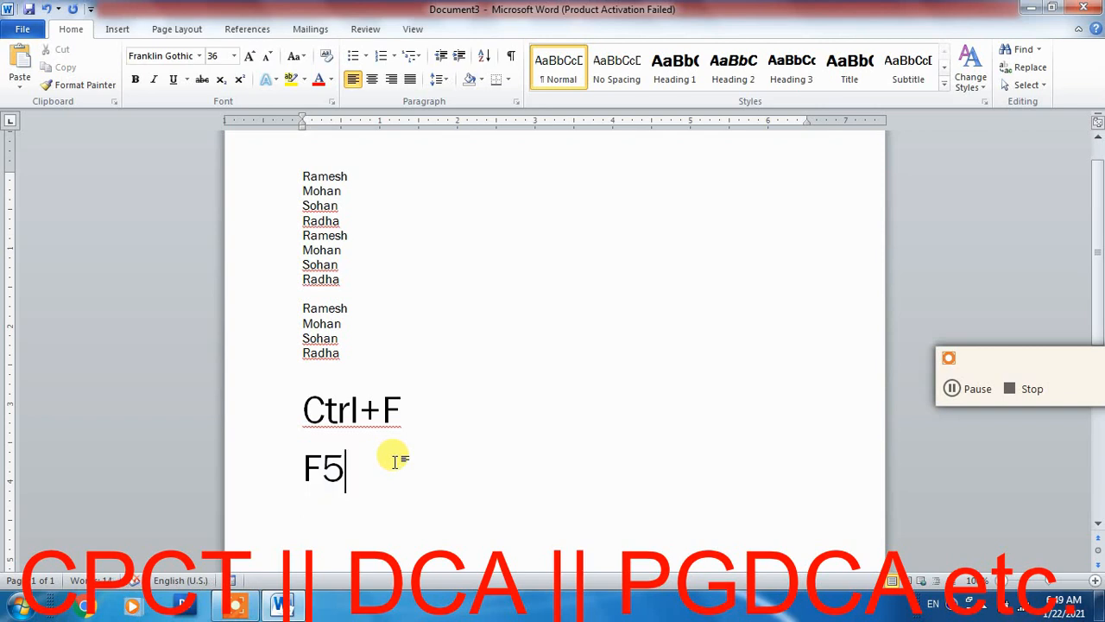
Step: Use Go To to jump to the next page, then close the dialog
{"action": "key", "text": "F5"}
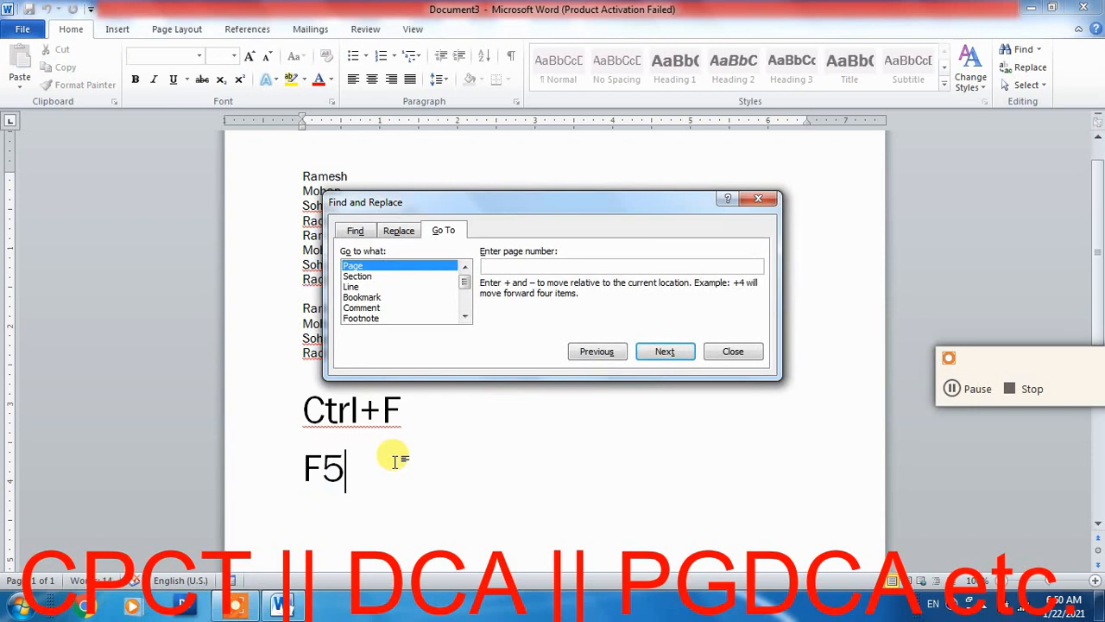
{"action": "key", "text": "Return"}
{"action": "left_click_drag", "start_coordinate": [429, 200], "coordinate": [390, 205]}
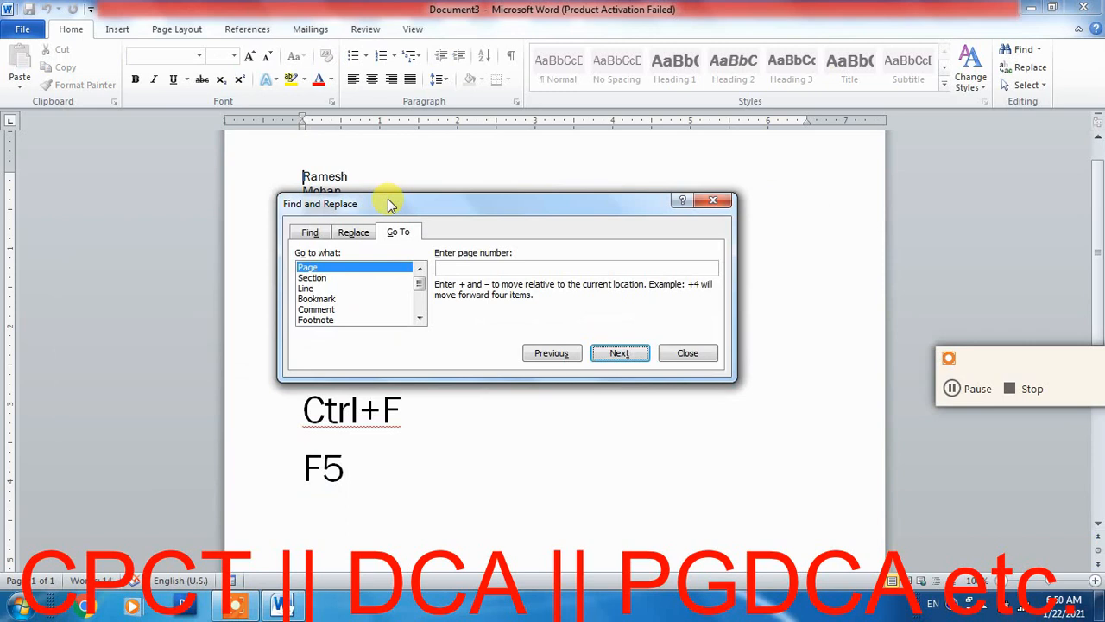
{"action": "key", "text": "Escape"}
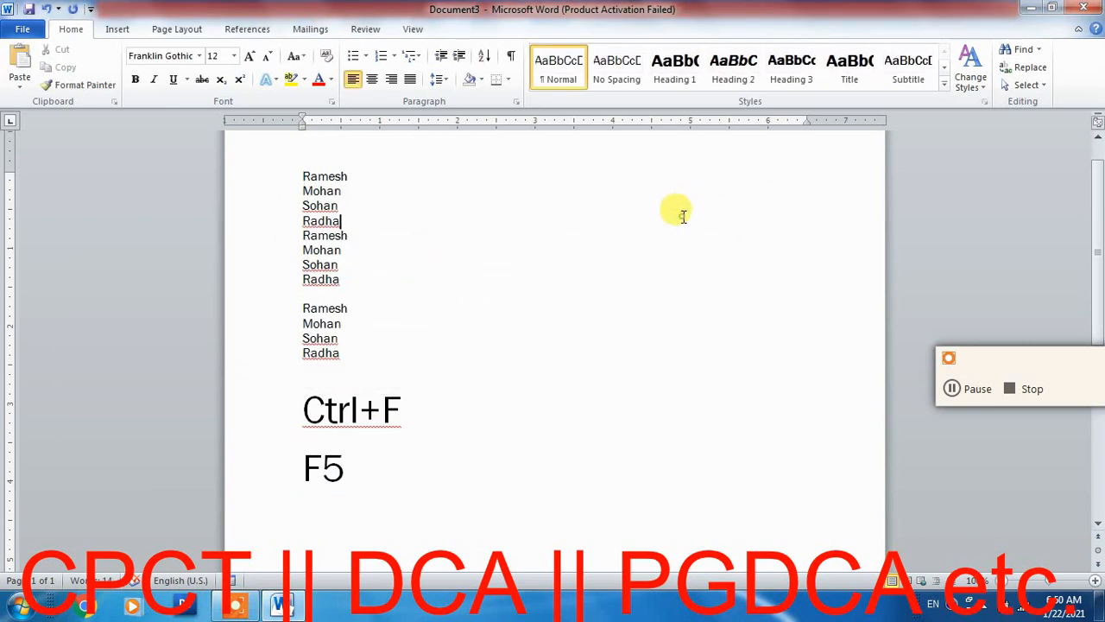
Step: Reopen Find and Replace beside the lists and review its Find, Replace and Go To options
{"action": "key", "text": "F5"}
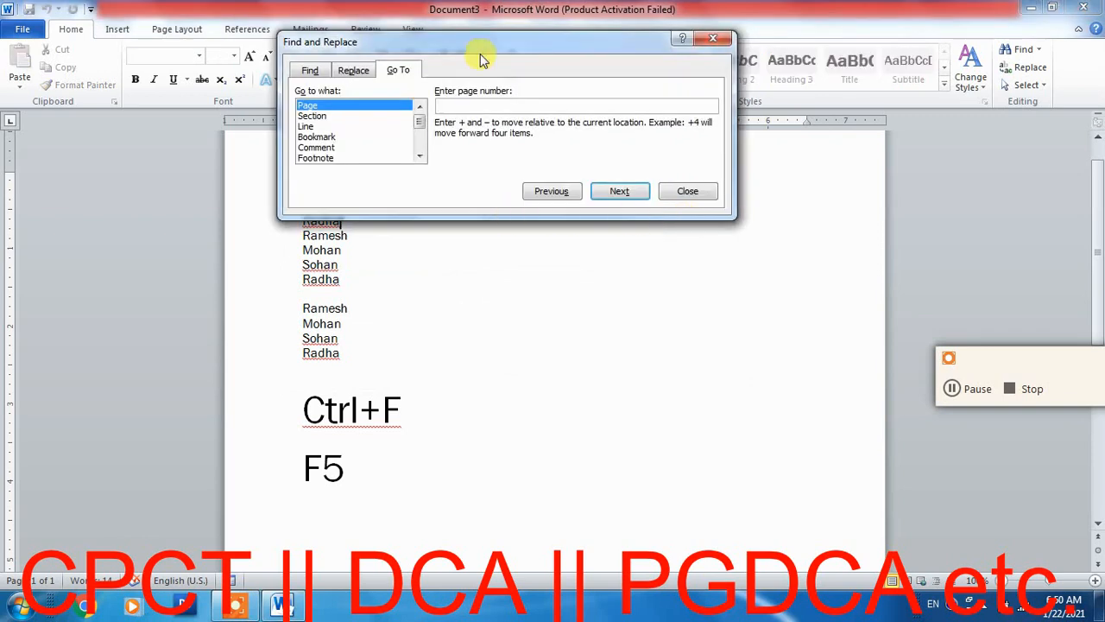
{"action": "left_click_drag", "start_coordinate": [473, 50], "coordinate": [546, 254]}
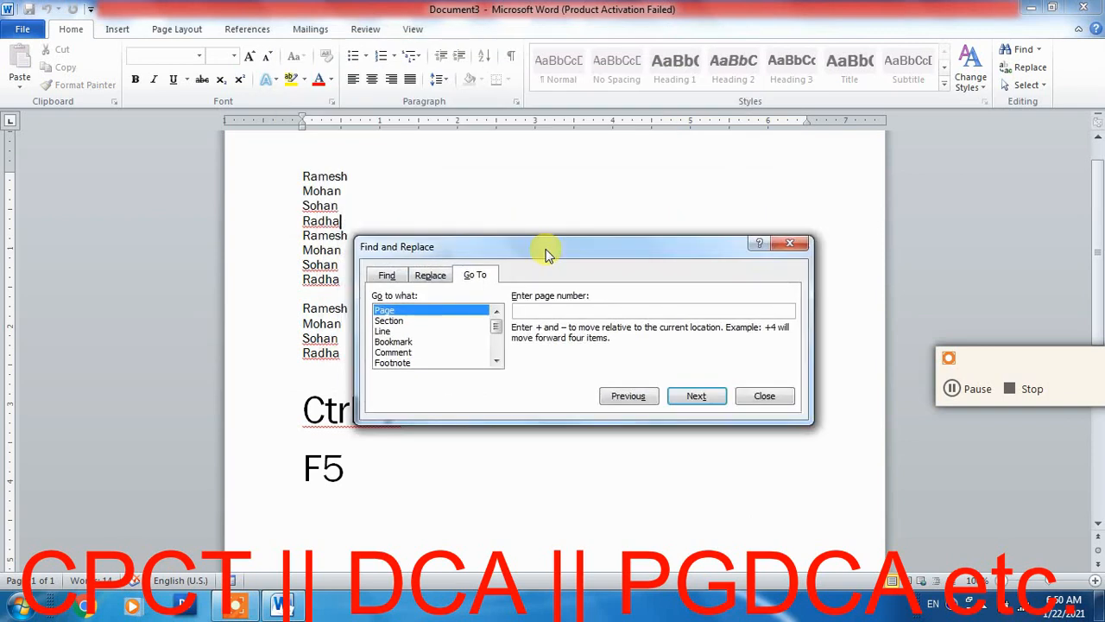
{"action": "left_click", "coordinate": [387, 276]}
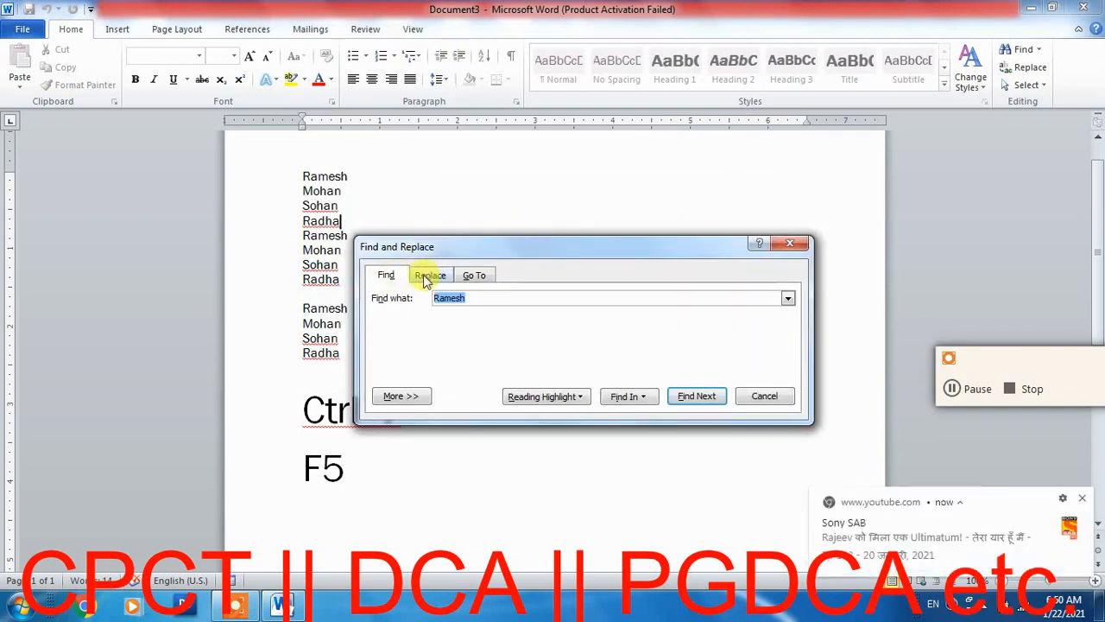
{"action": "left_click", "coordinate": [430, 276]}
{"action": "left_click", "coordinate": [476, 277]}
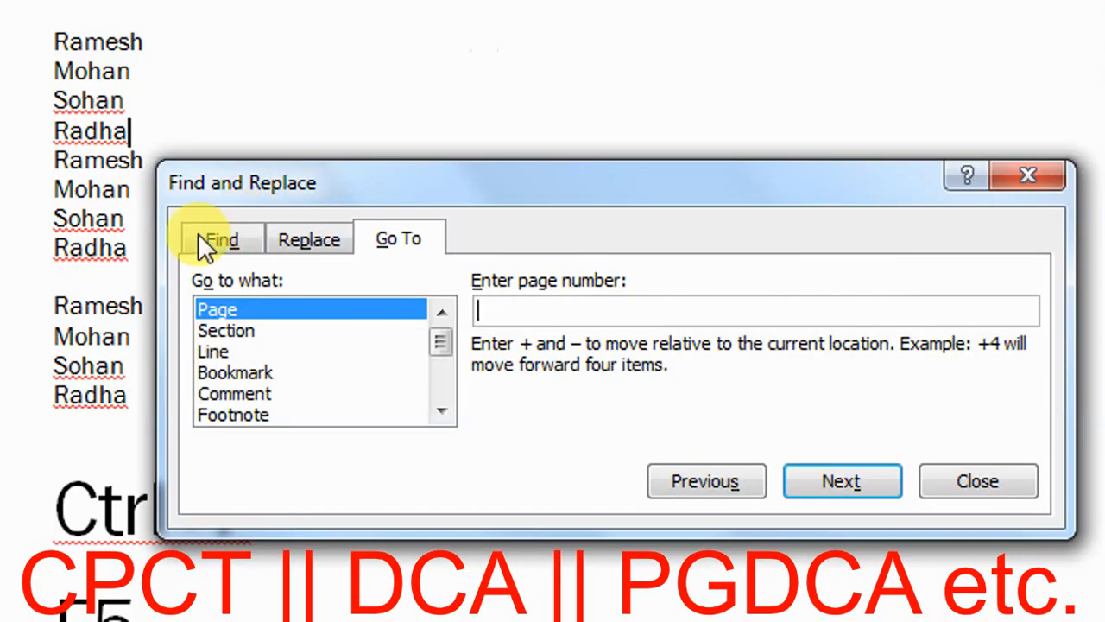
Step: Find the successive occurrences of the first list name with Find Next, continuing past the end-of-search notice
{"action": "left_click", "coordinate": [390, 277]}
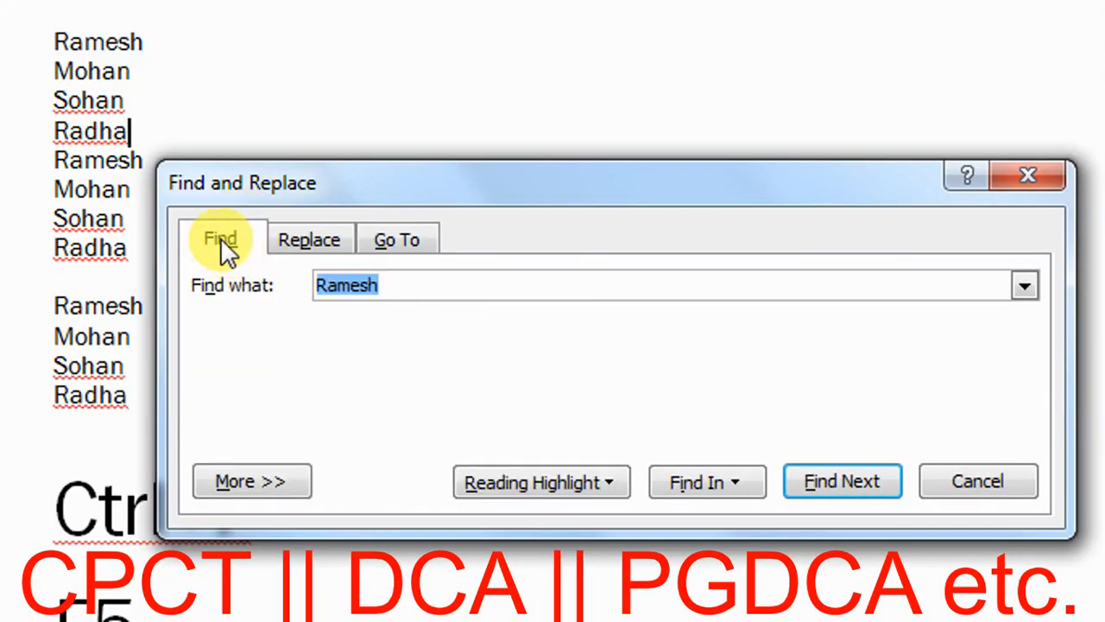
{"action": "left_click", "coordinate": [403, 279]}
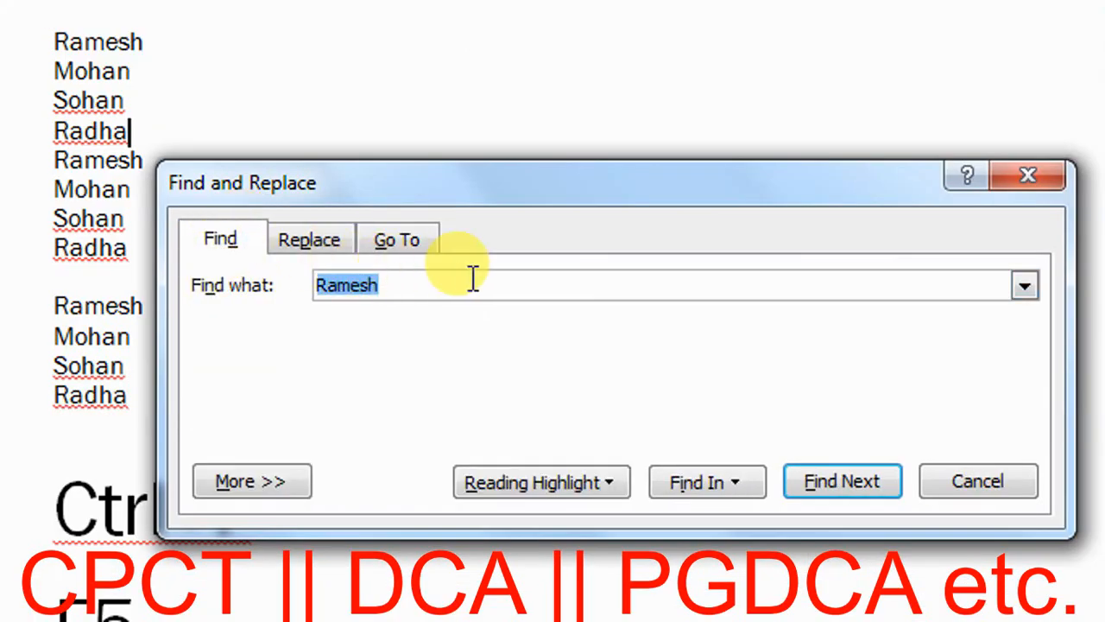
{"action": "type", "text": "Ramesh"}
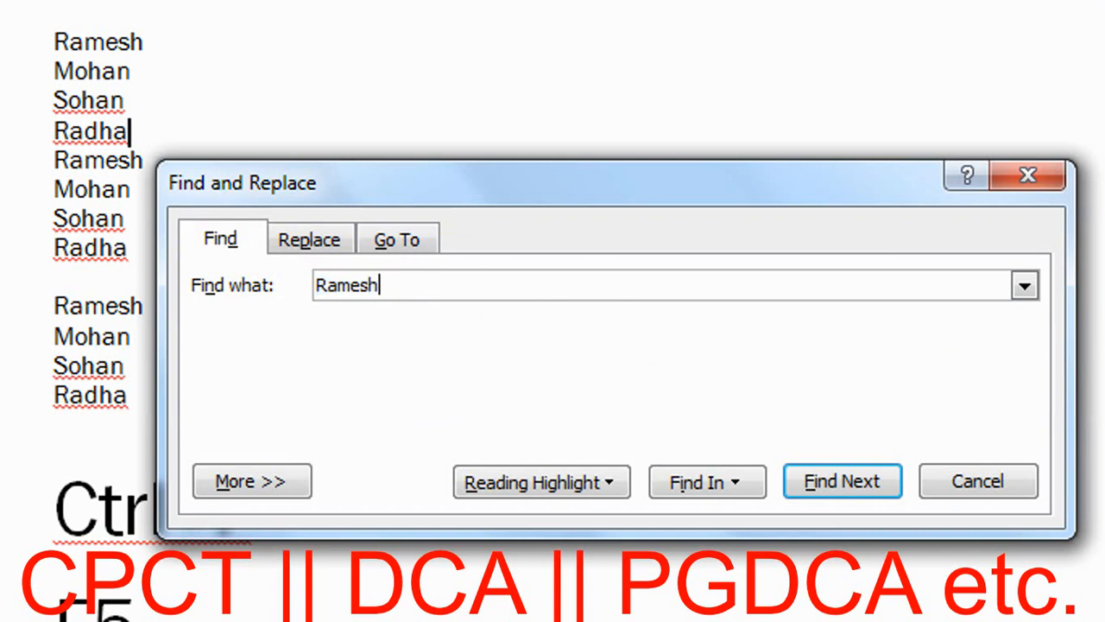
{"action": "left_click", "coordinate": [817, 481]}
{"action": "left_click", "coordinate": [816, 482]}
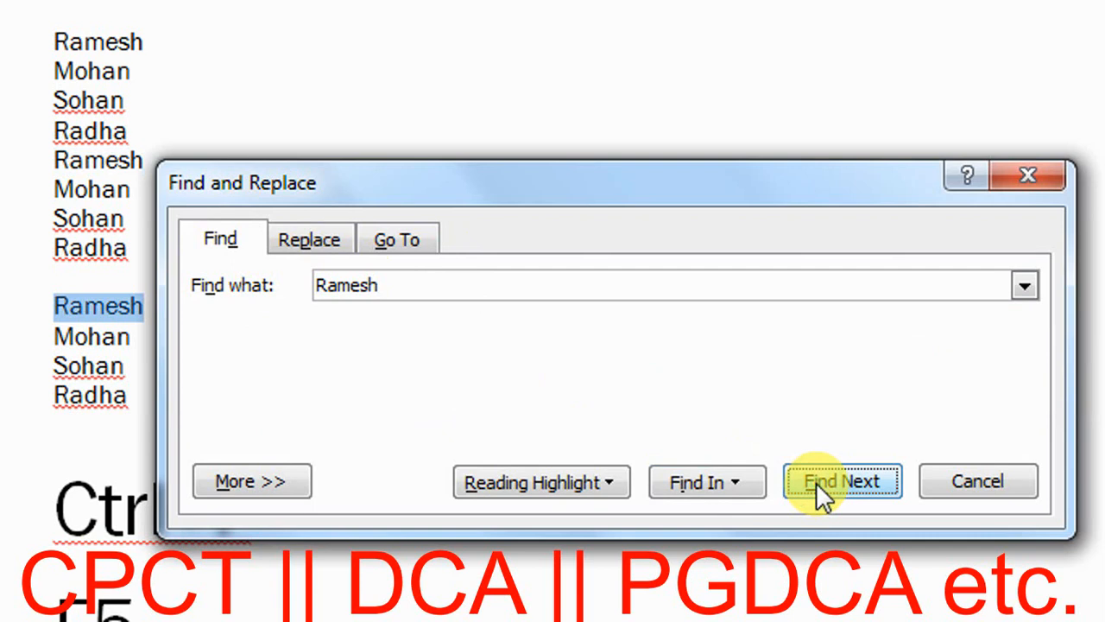
{"action": "left_click", "coordinate": [816, 482]}
{"action": "left_click", "coordinate": [816, 482]}
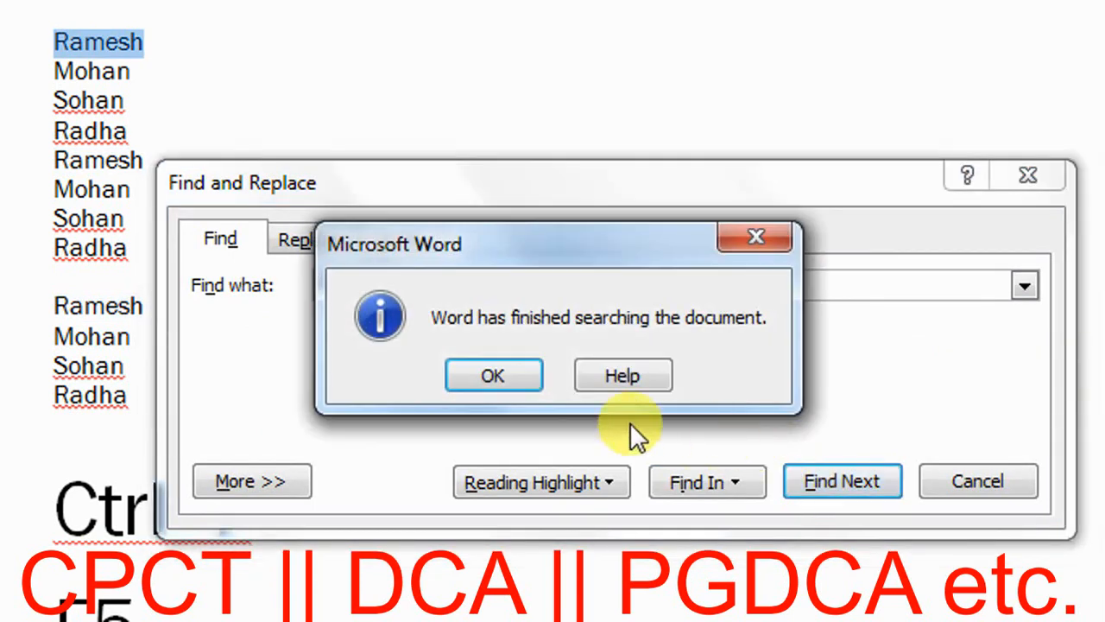
{"action": "left_click", "coordinate": [502, 381]}
{"action": "left_click", "coordinate": [827, 481]}
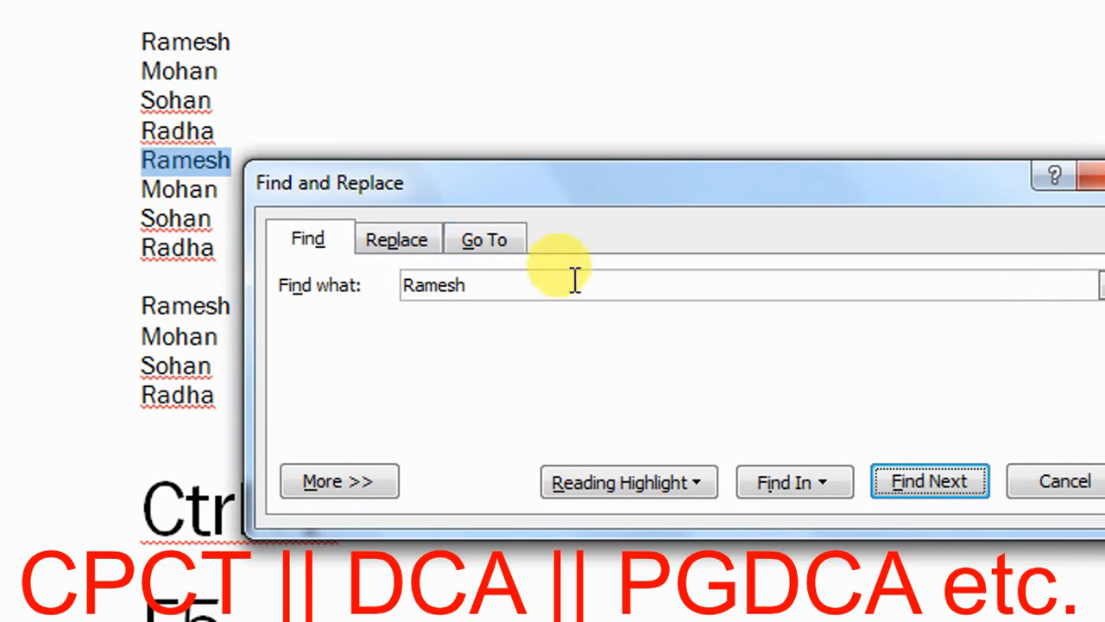
Step: Use Go To with the Line option to jump to line 3 of the name list
{"action": "left_click", "coordinate": [499, 246]}
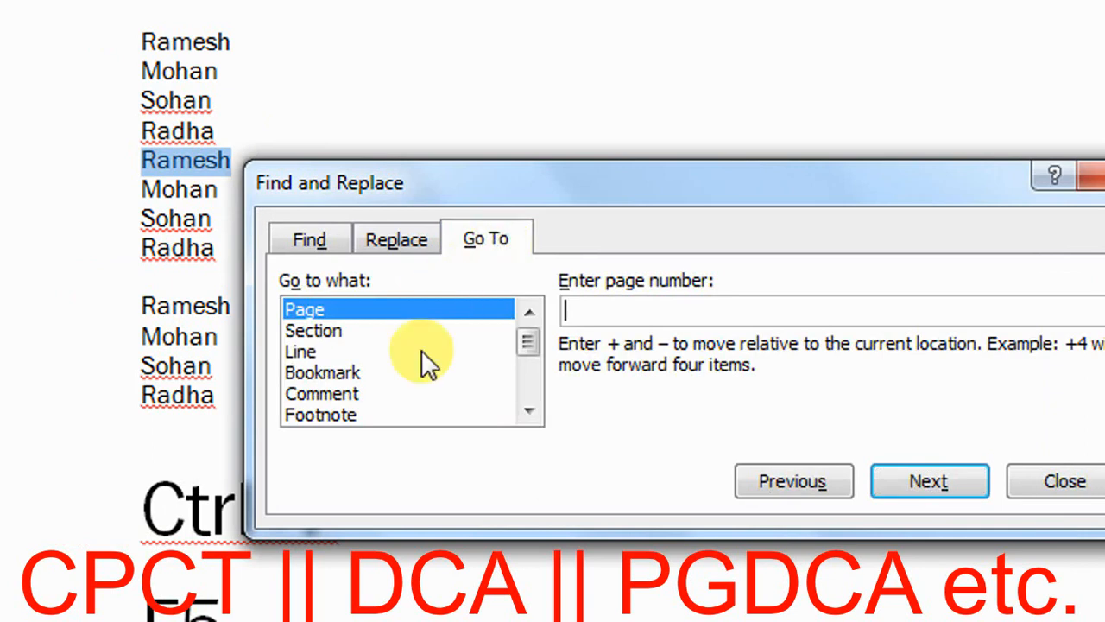
{"action": "left_click", "coordinate": [302, 351]}
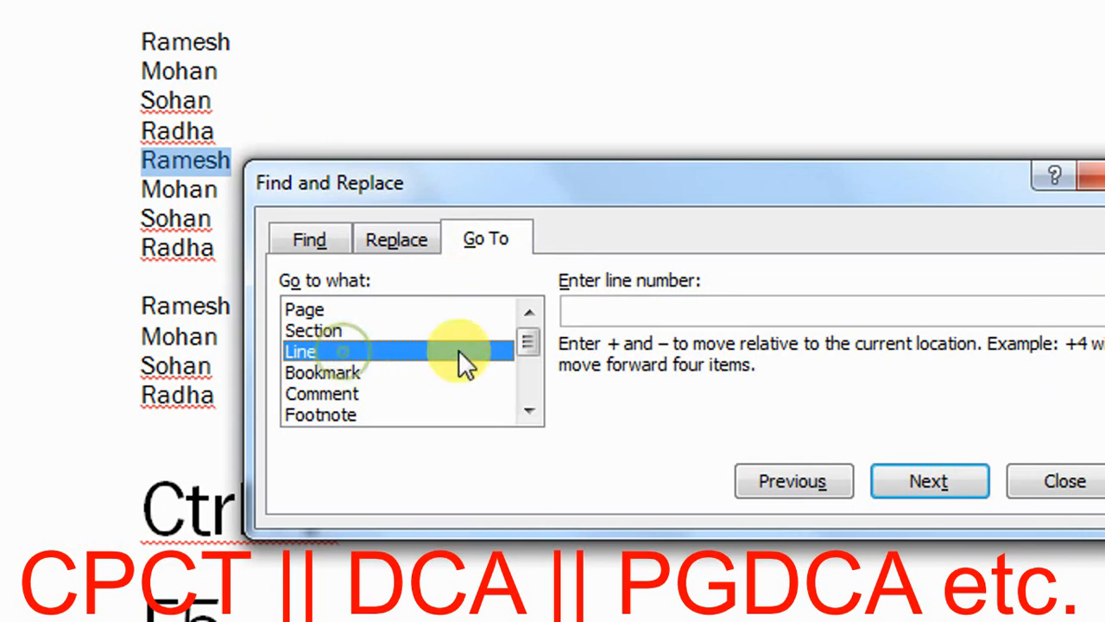
{"action": "left_click", "coordinate": [590, 312]}
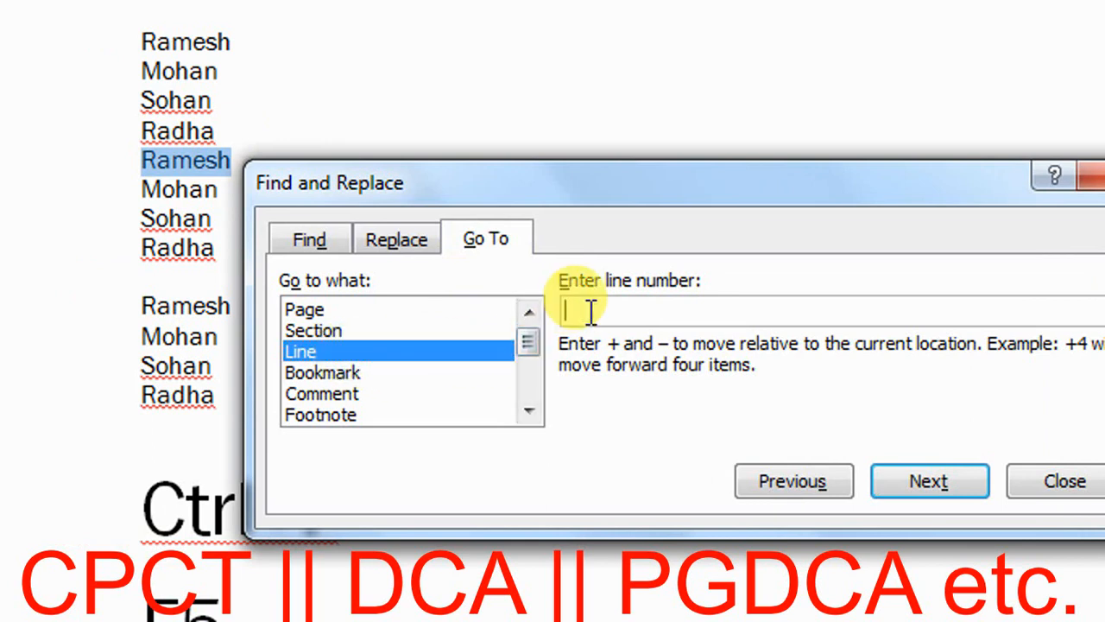
{"action": "type", "text": "3"}
{"action": "left_click", "coordinate": [903, 479]}
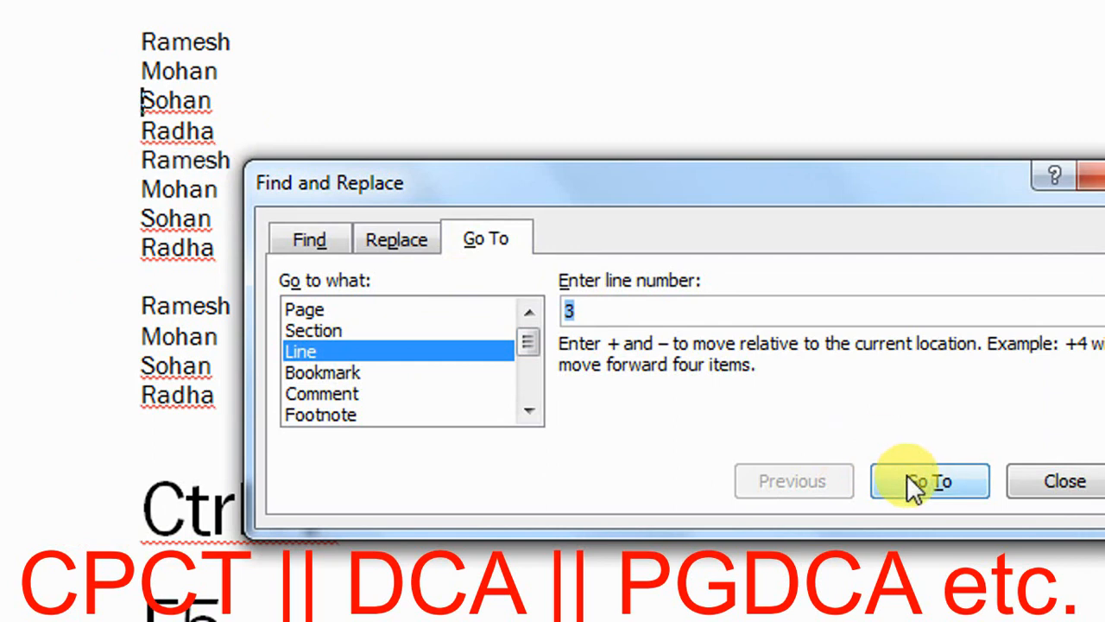
{"action": "left_click", "coordinate": [156, 101]}
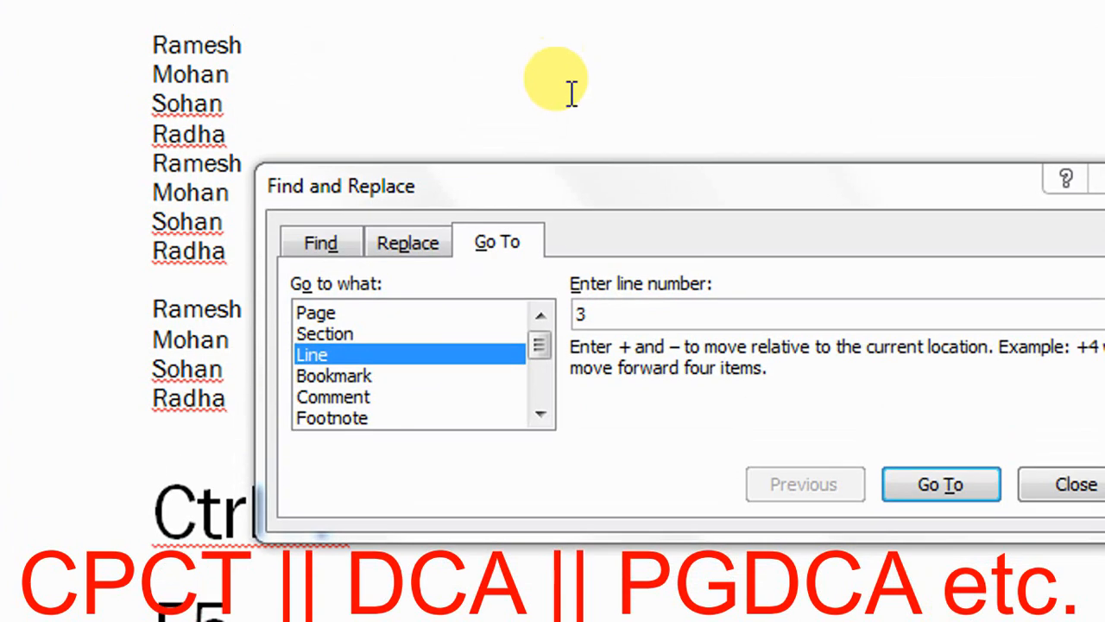
Step: Use Go To to jump to line 5, then back to line 1
{"action": "left_click_drag", "start_coordinate": [618, 189], "coordinate": [542, 183]}
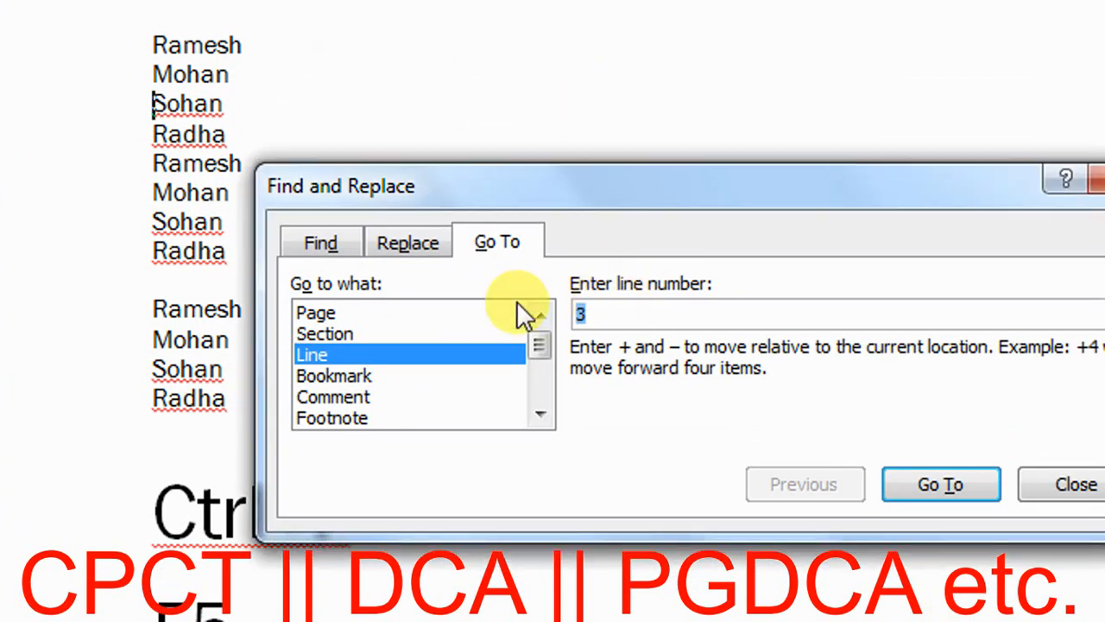
{"action": "type", "text": "5"}
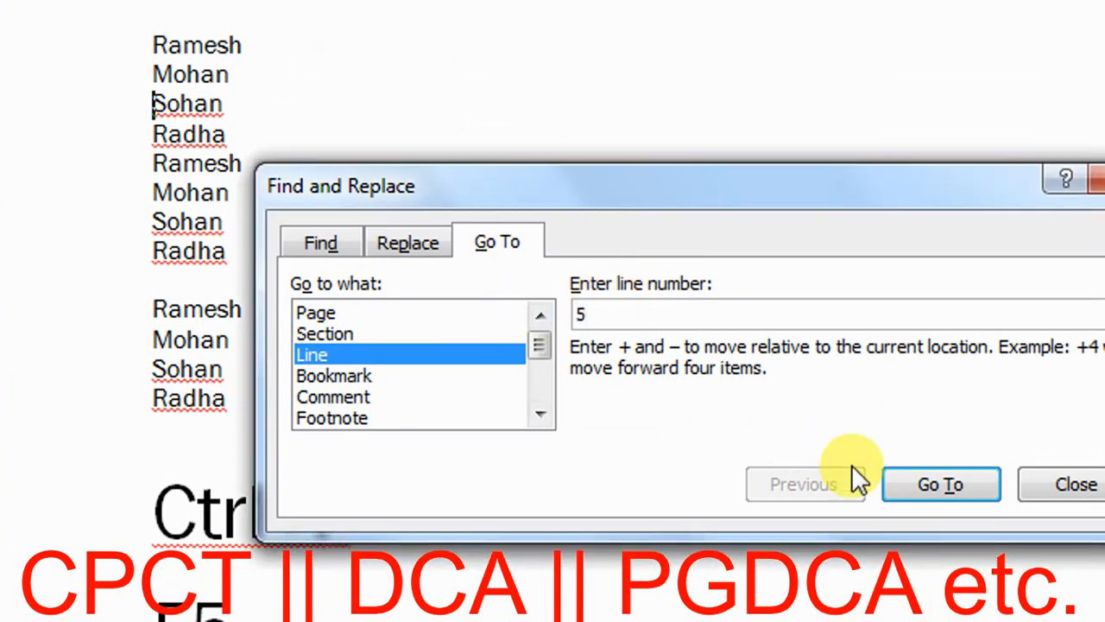
{"action": "left_click", "coordinate": [914, 484]}
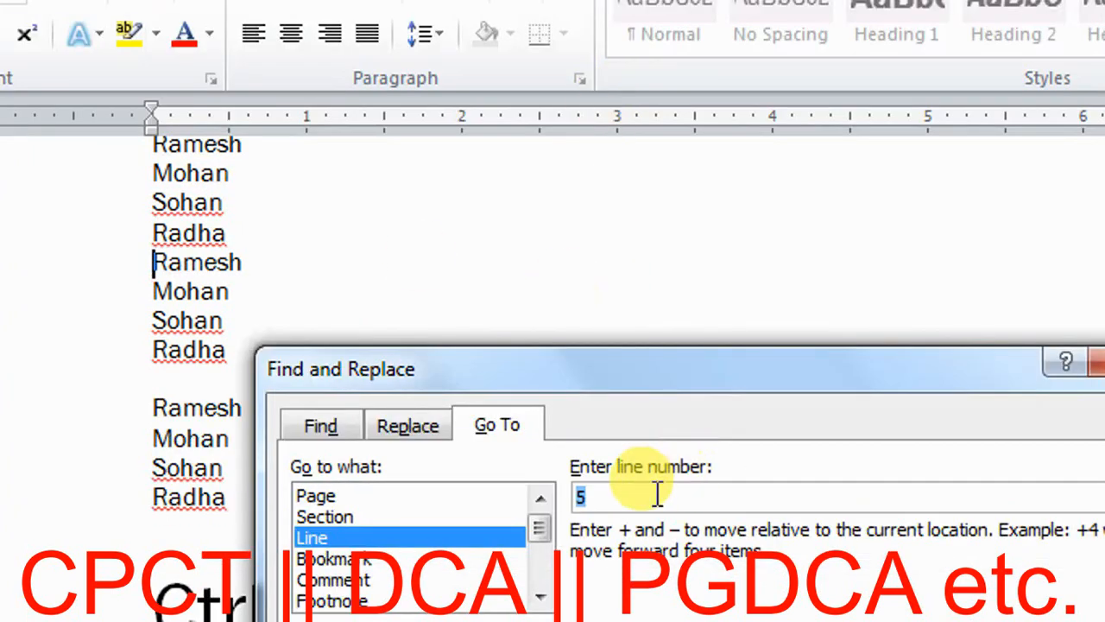
{"action": "type", "text": "1"}
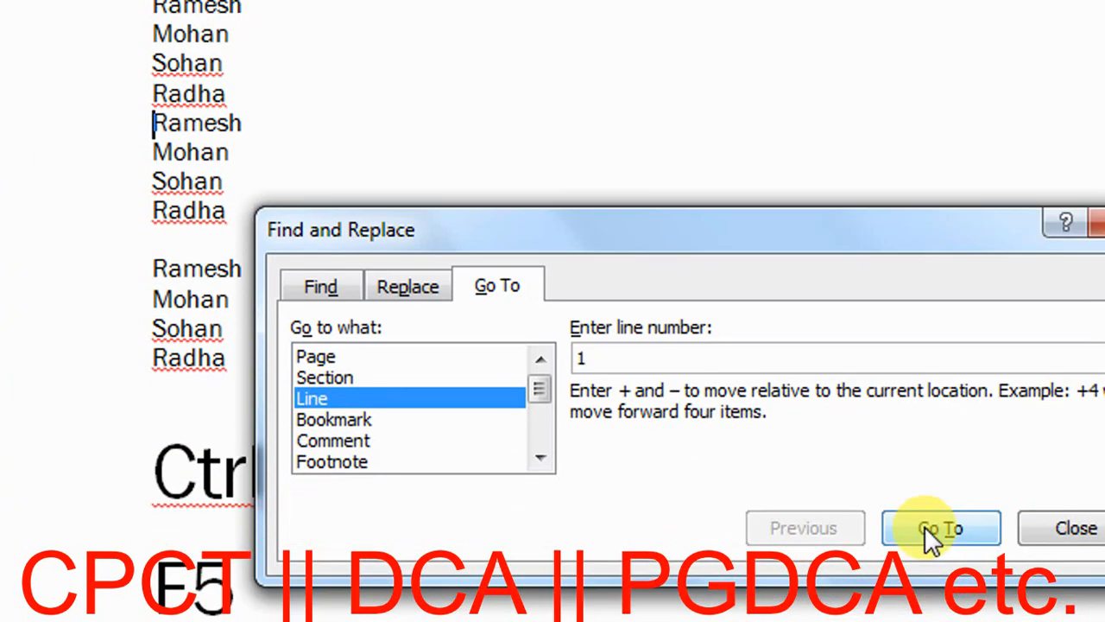
{"action": "left_click", "coordinate": [924, 526]}
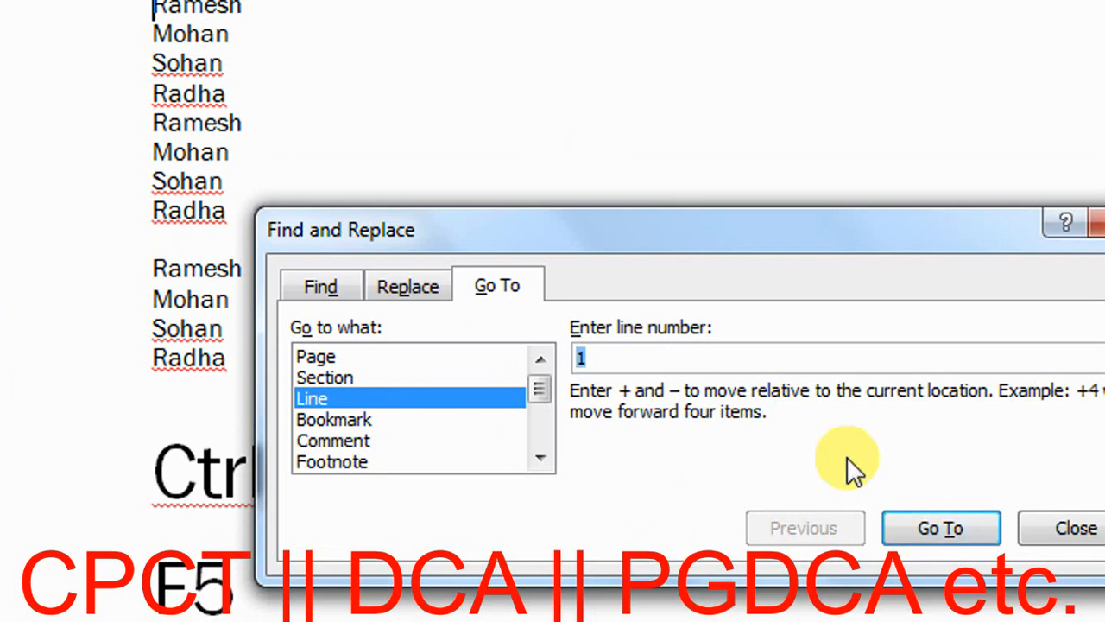
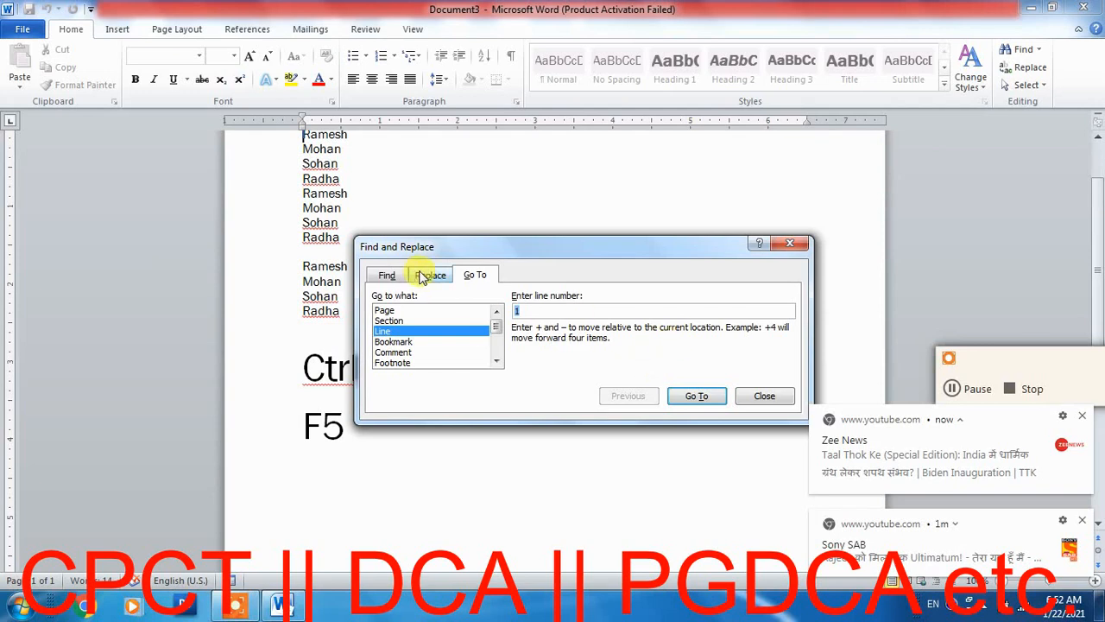
Step: Dismiss the two browser notifications and close the Find and Replace dialog
{"action": "left_click", "coordinate": [1082, 417]}
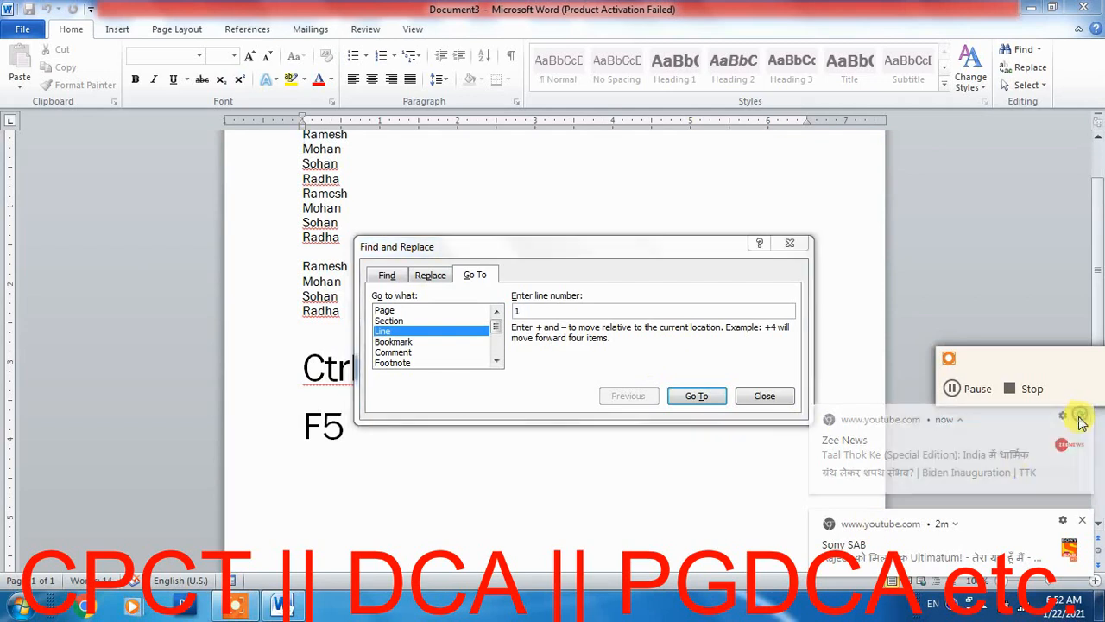
{"action": "left_click", "coordinate": [1082, 520]}
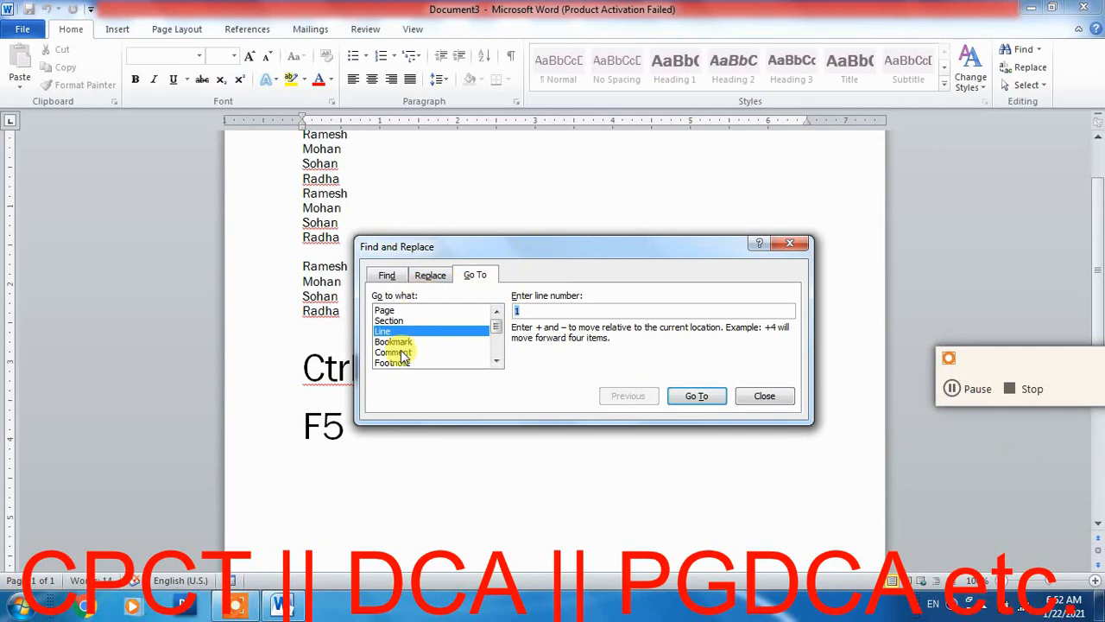
{"action": "left_click", "coordinate": [788, 242]}
{"action": "scroll", "coordinate": [305, 216], "scroll_direction": "up", "scroll_amount": 2}
{"action": "left_click_drag", "start_coordinate": [265, 222], "coordinate": [340, 274]}
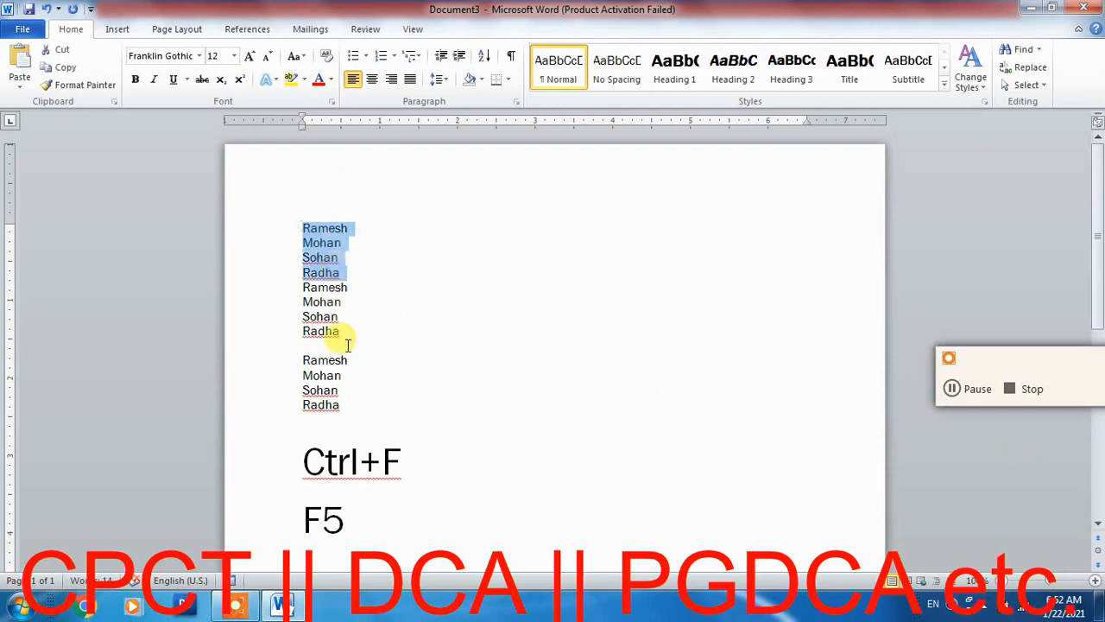
{"action": "left_click", "coordinate": [345, 340]}
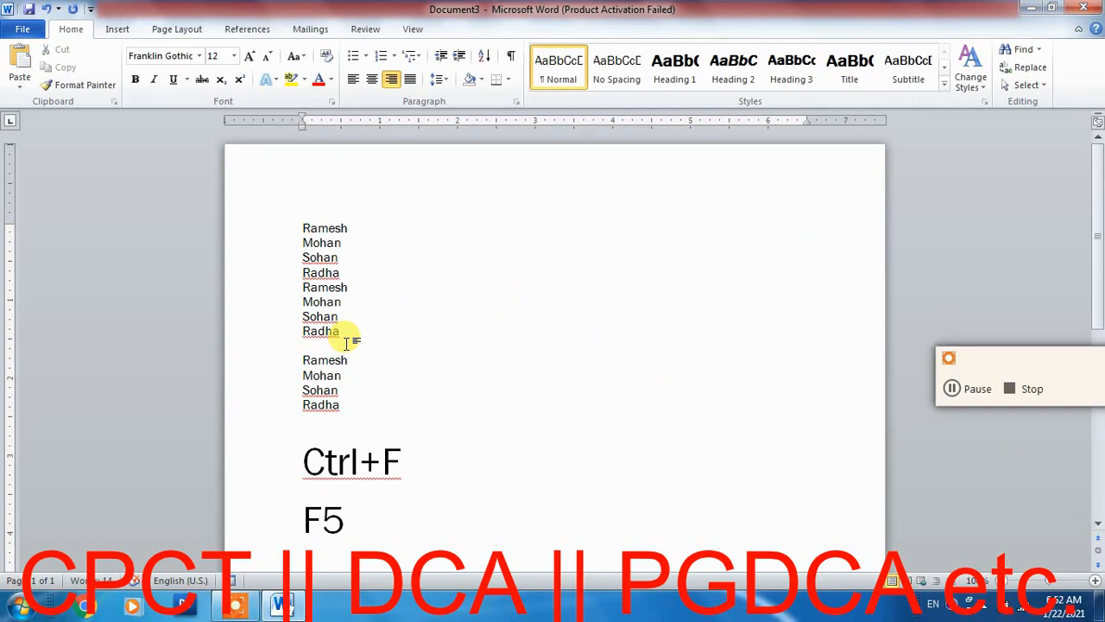
{"action": "scroll", "coordinate": [296, 377], "scroll_direction": "down", "scroll_amount": 12}
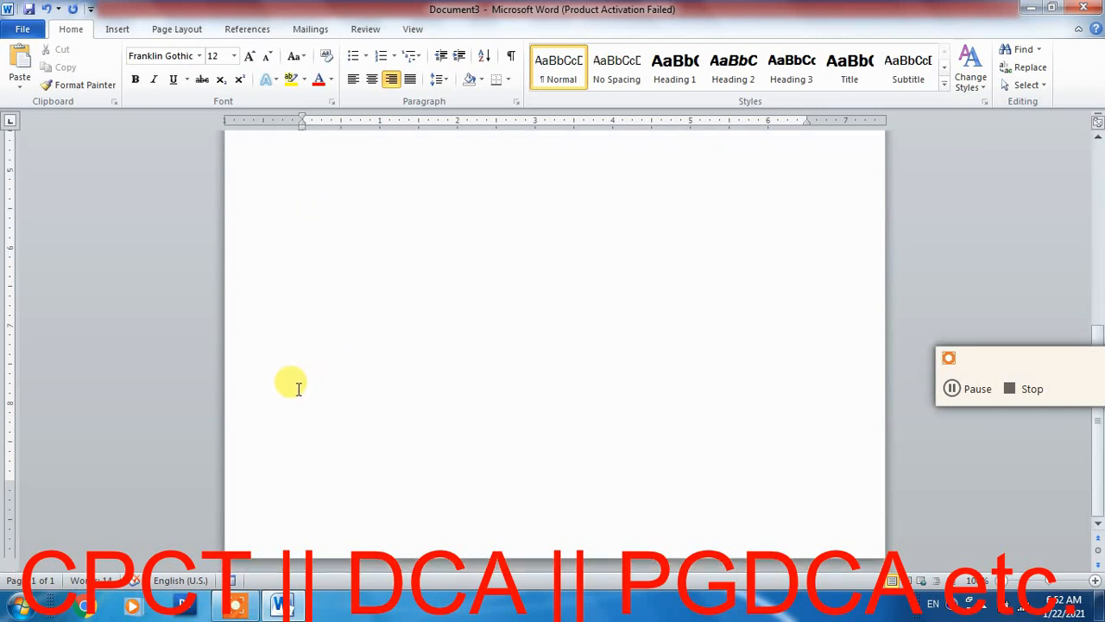
{"action": "scroll", "coordinate": [296, 383], "scroll_direction": "up", "scroll_amount": 12}
{"action": "scroll", "coordinate": [298, 386], "scroll_direction": "down", "scroll_amount": 12}
{"action": "scroll", "coordinate": [291, 375], "scroll_direction": "up", "scroll_amount": 5}
{"action": "scroll", "coordinate": [301, 370], "scroll_direction": "down", "scroll_amount": 3}
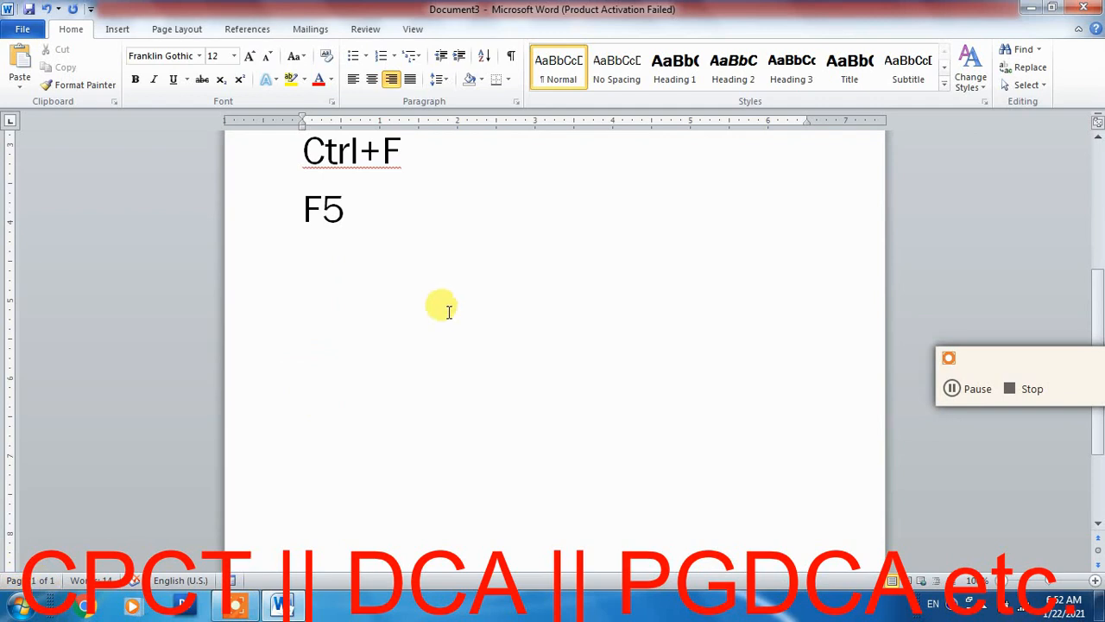
Step: Add a second page with a page break after the "F5" line, then return the cursor to the end of that line
{"action": "left_click", "coordinate": [394, 214]}
{"action": "key", "text": "ctrl+Return"}
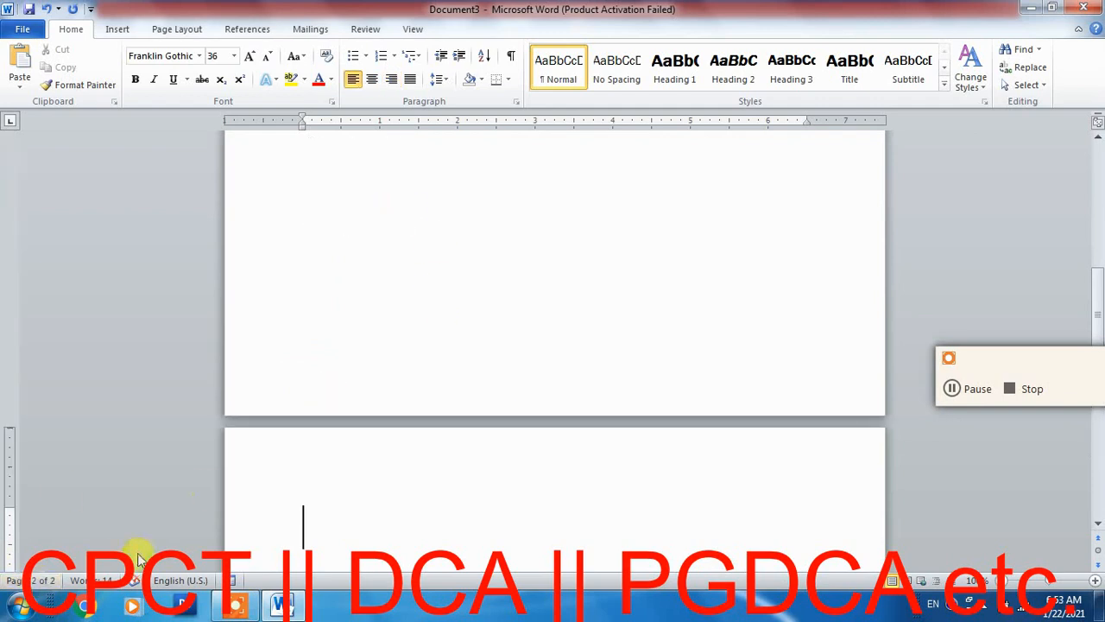
{"action": "key", "text": "BackSpace"}
{"action": "scroll", "coordinate": [421, 296], "scroll_direction": "up", "scroll_amount": 3}
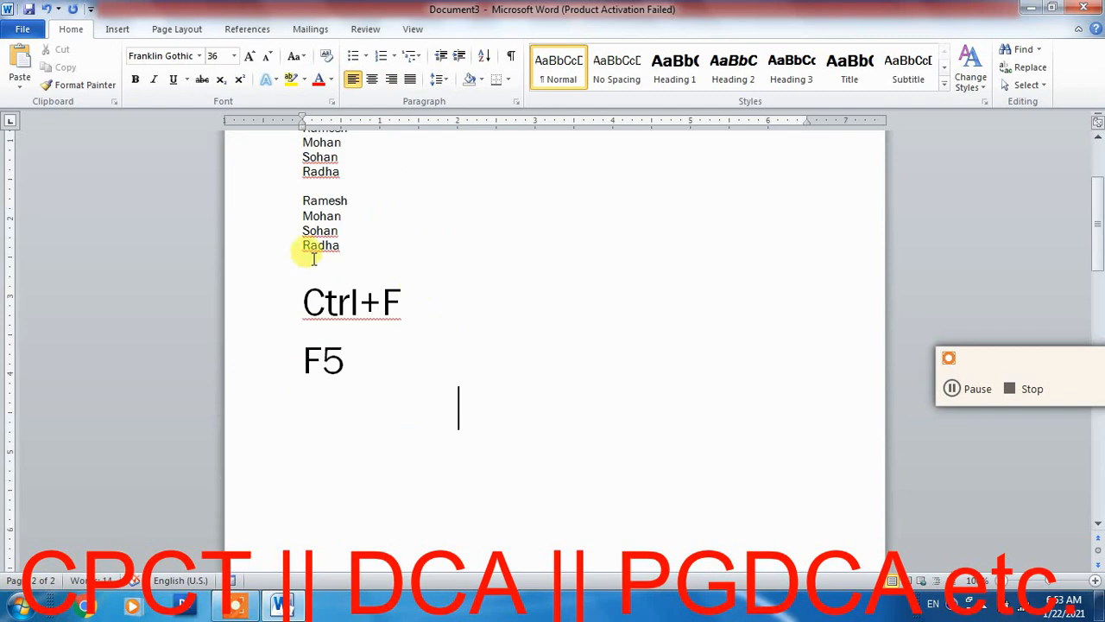
{"action": "left_click", "coordinate": [361, 362]}
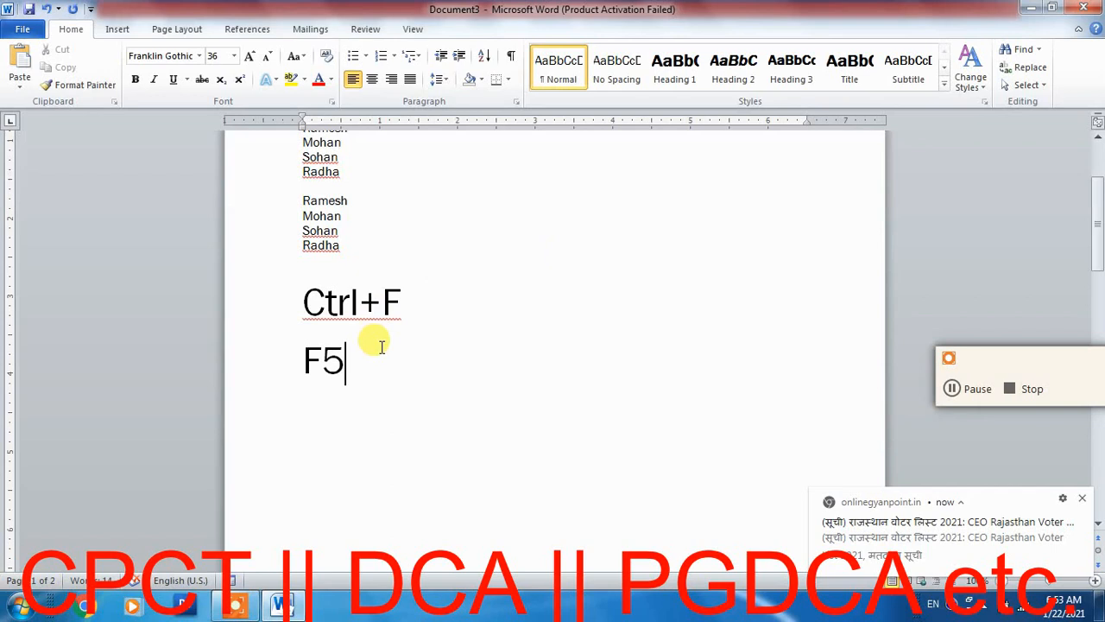
Step: Use Go To to jump to page 2, then close the dialog and return to the name lists
{"action": "left_click", "coordinate": [1023, 69]}
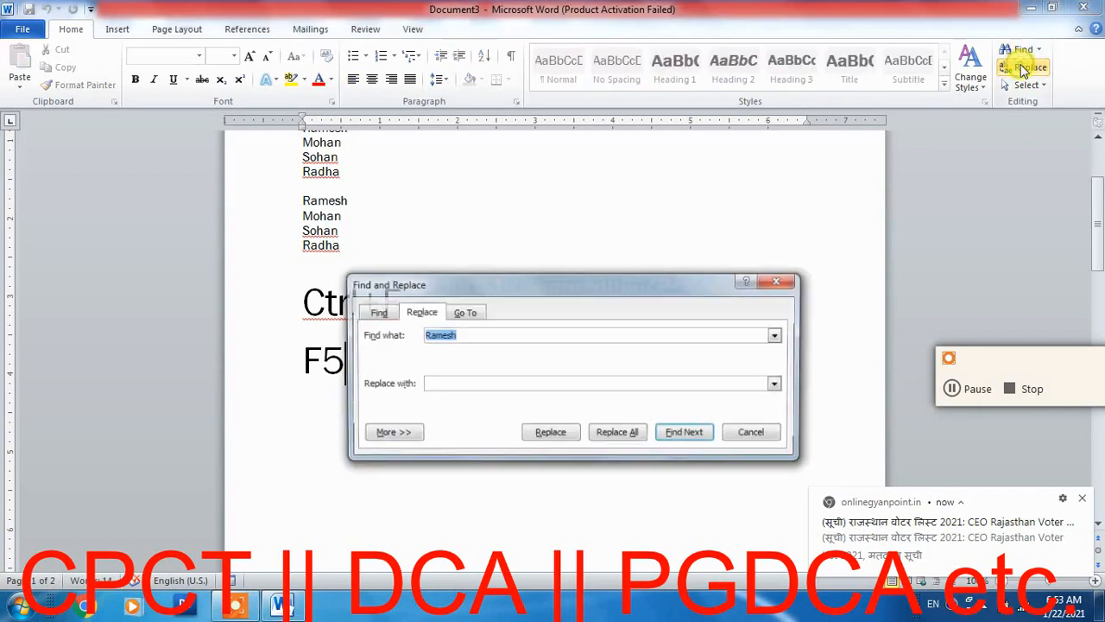
{"action": "left_click", "coordinate": [474, 316]}
{"action": "left_click", "coordinate": [380, 347]}
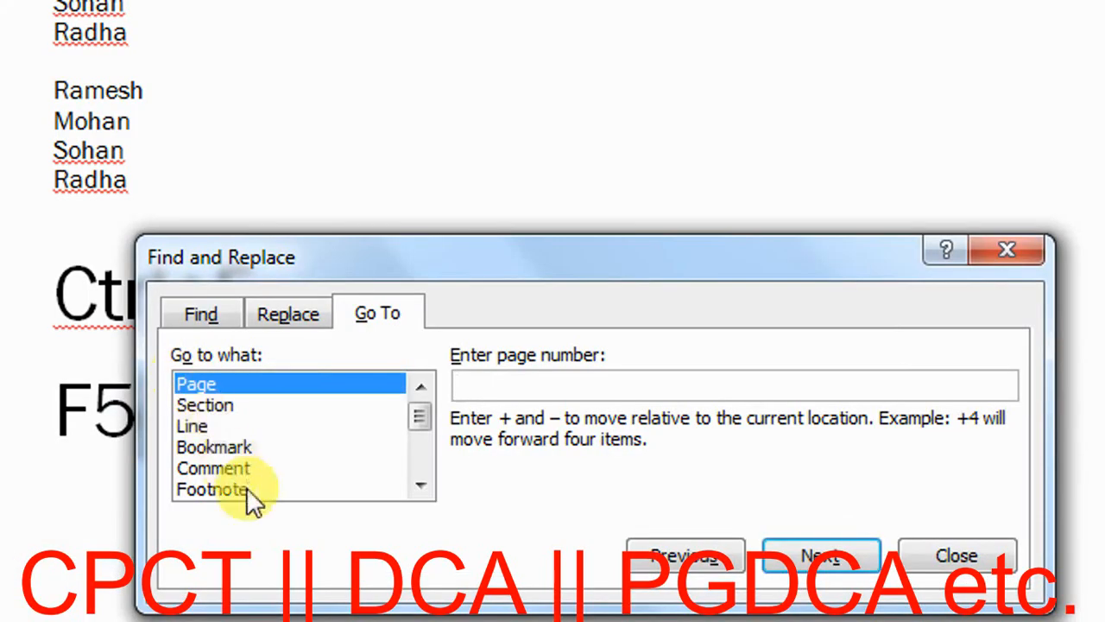
{"action": "left_click", "coordinate": [469, 381]}
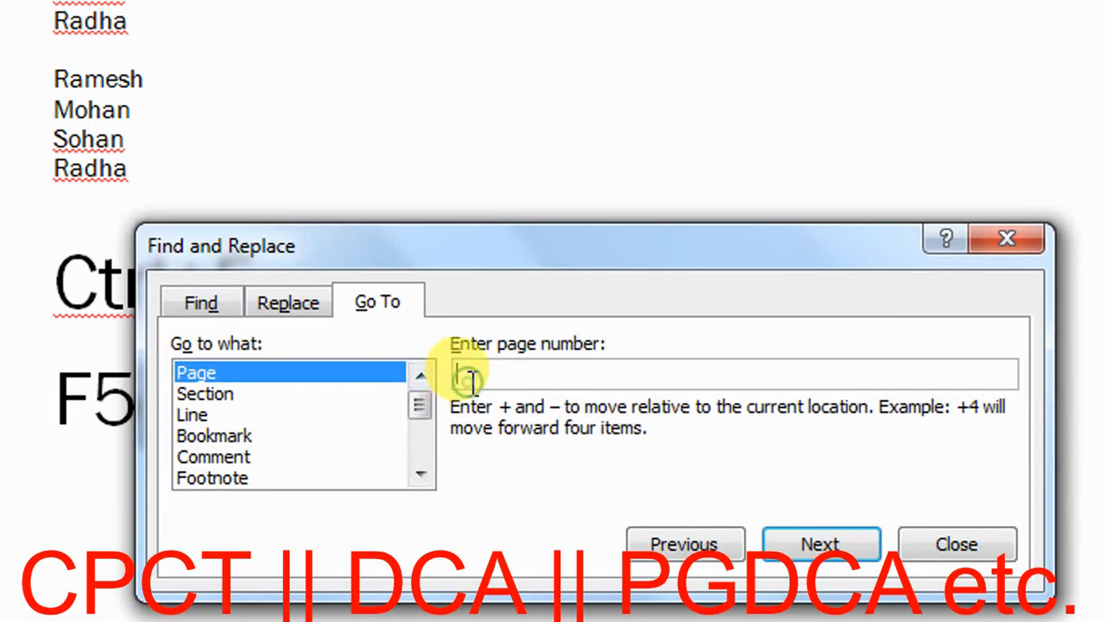
{"action": "type", "text": "2"}
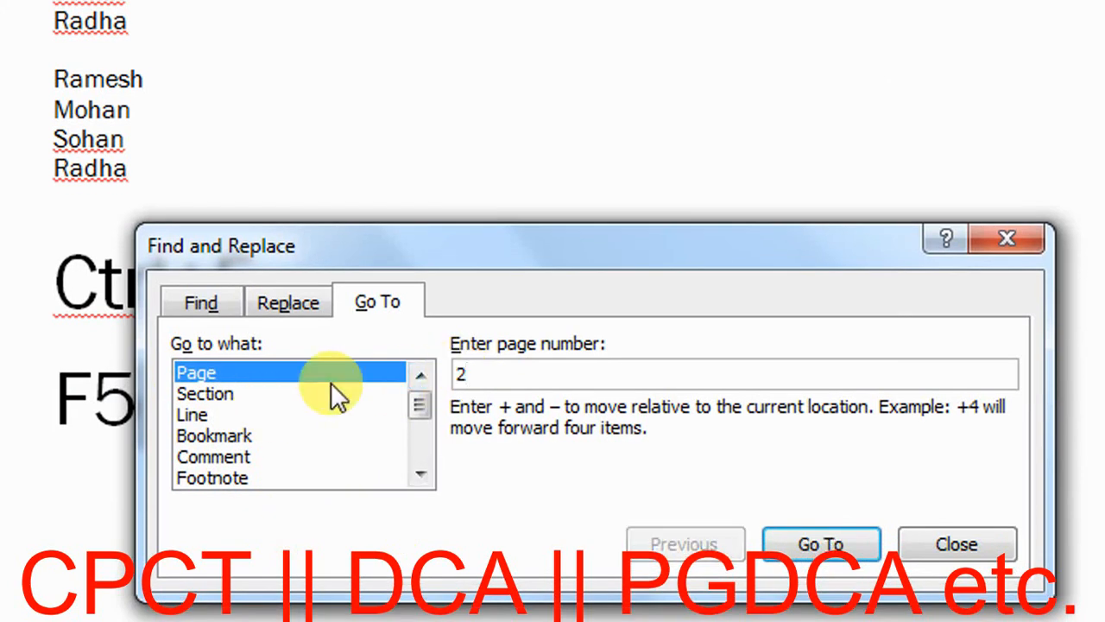
{"action": "left_click", "coordinate": [784, 540]}
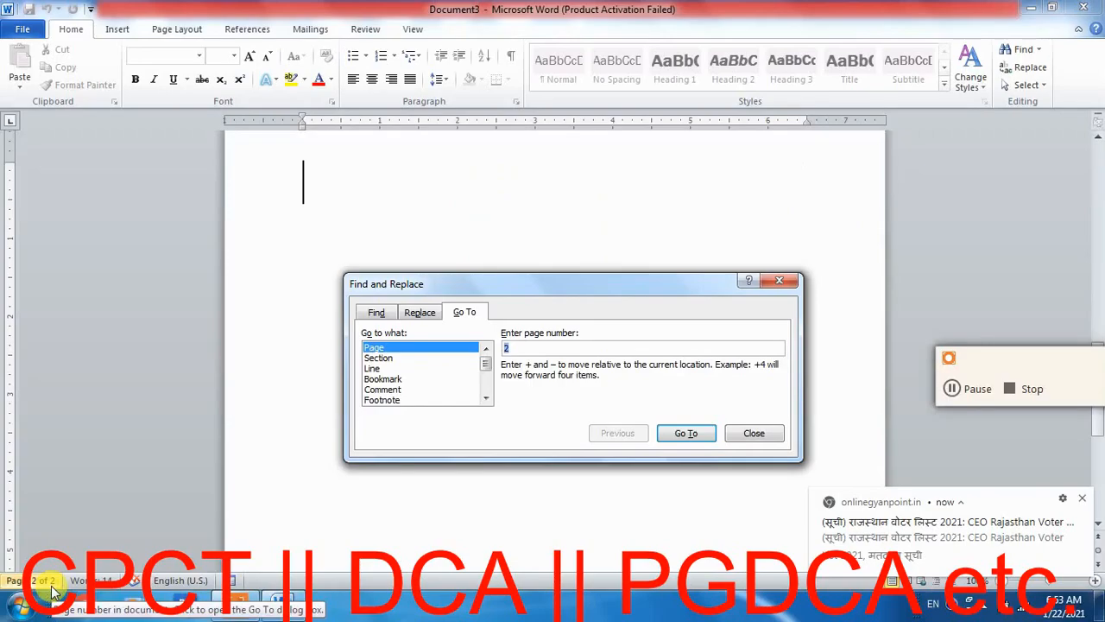
{"action": "left_click", "coordinate": [420, 312]}
{"action": "left_click", "coordinate": [779, 281]}
{"action": "scroll", "coordinate": [538, 311], "scroll_direction": "up", "scroll_amount": 10}
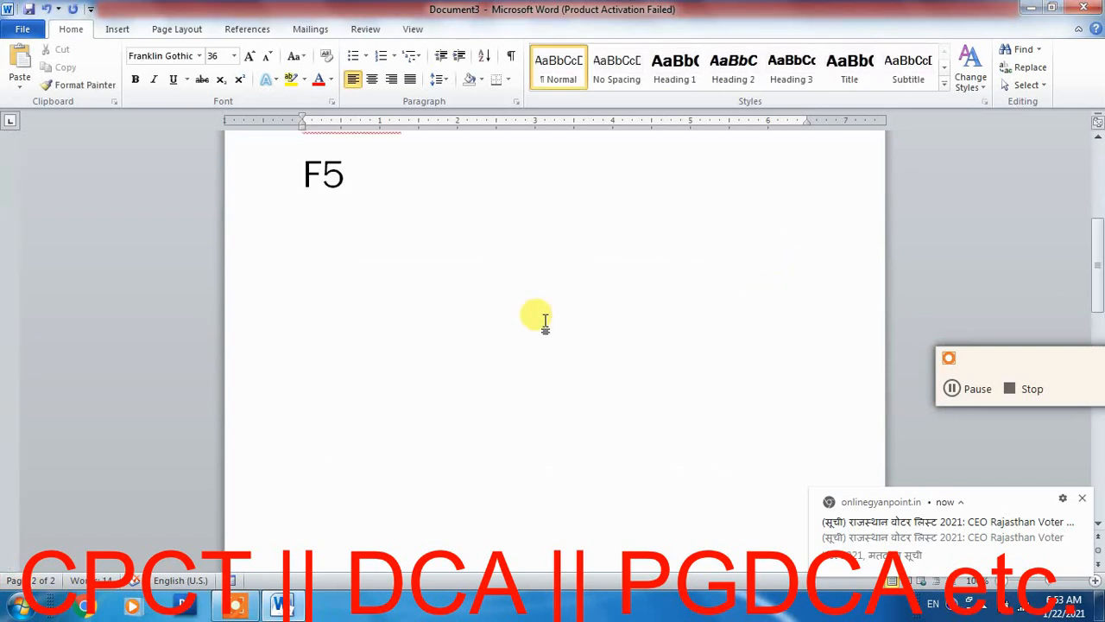
{"action": "left_click", "coordinate": [260, 228]}
{"action": "left_click", "coordinate": [362, 253]}
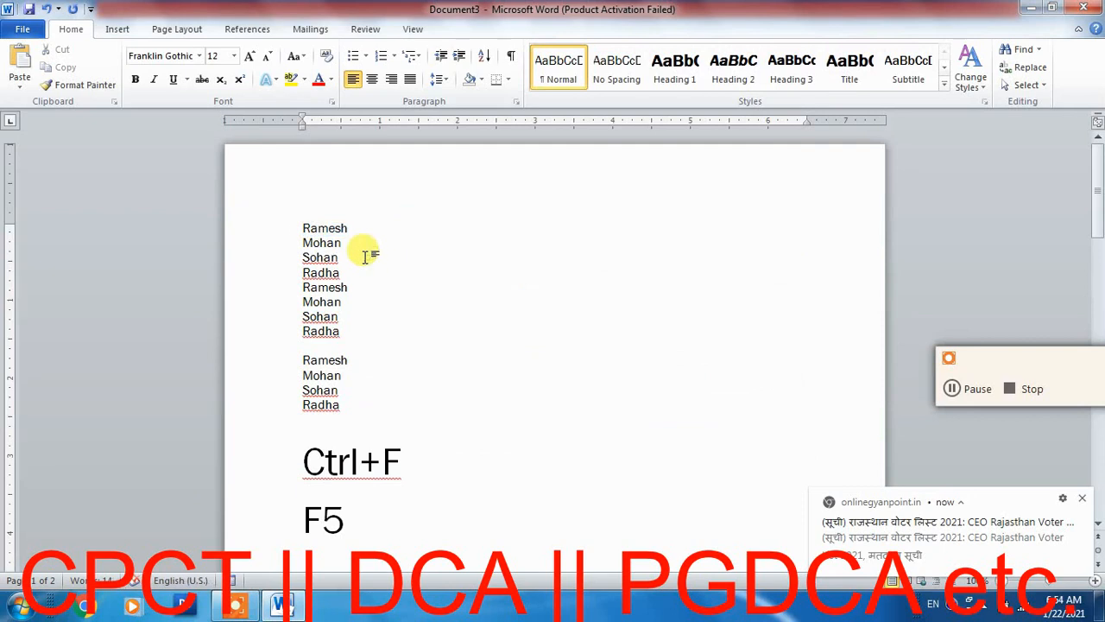
{"action": "left_click", "coordinate": [259, 228]}
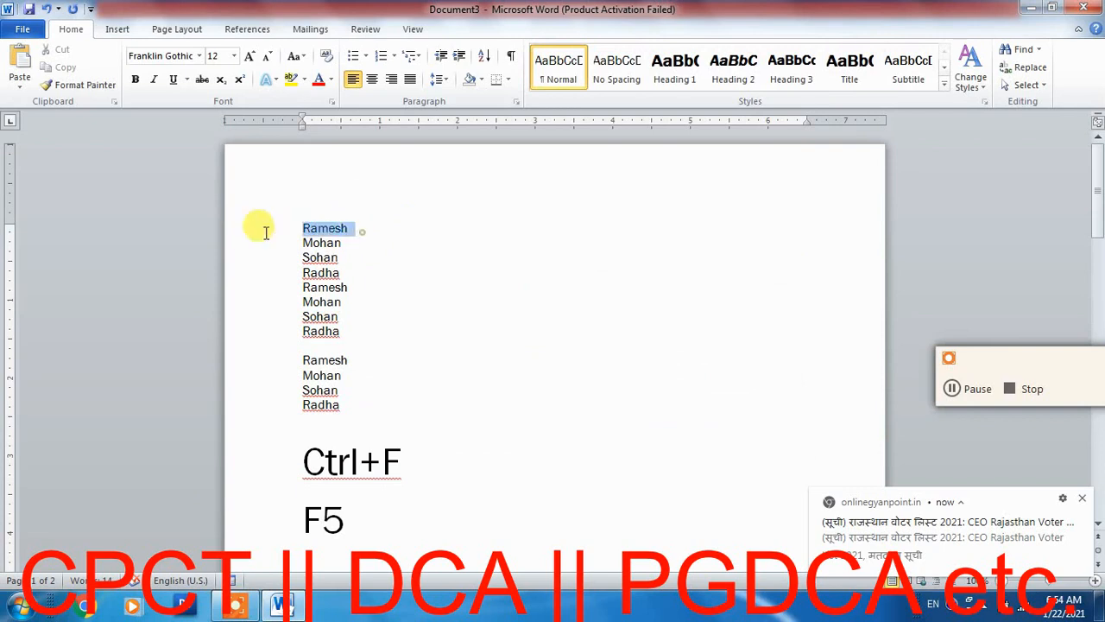
{"action": "left_click", "coordinate": [444, 273]}
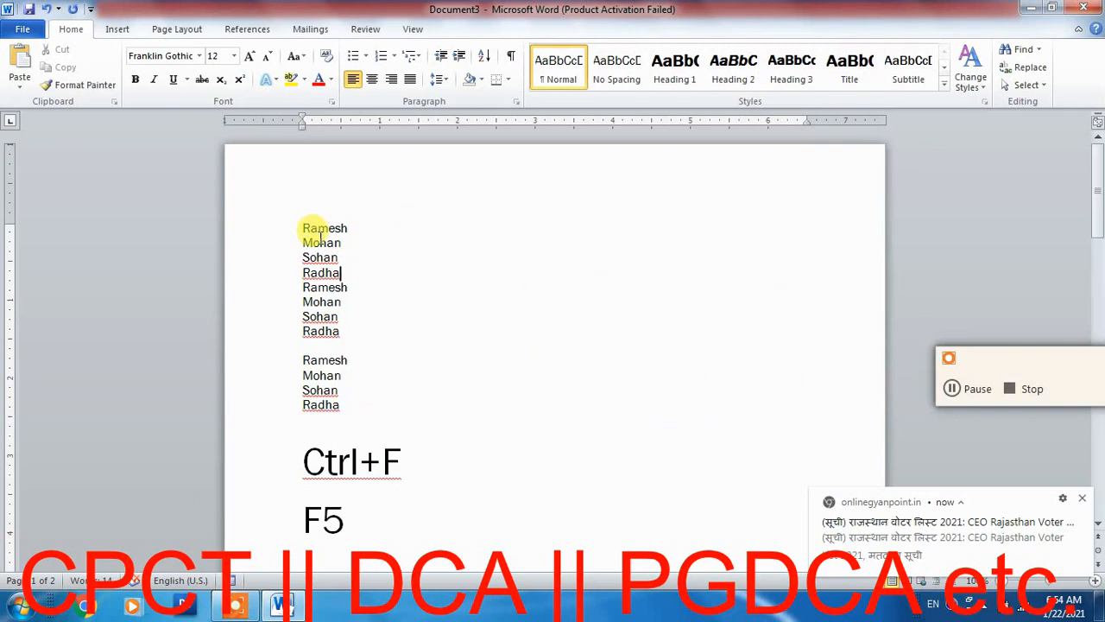
{"action": "left_click_drag", "start_coordinate": [366, 228], "coordinate": [312, 227]}
{"action": "left_click", "coordinate": [363, 230]}
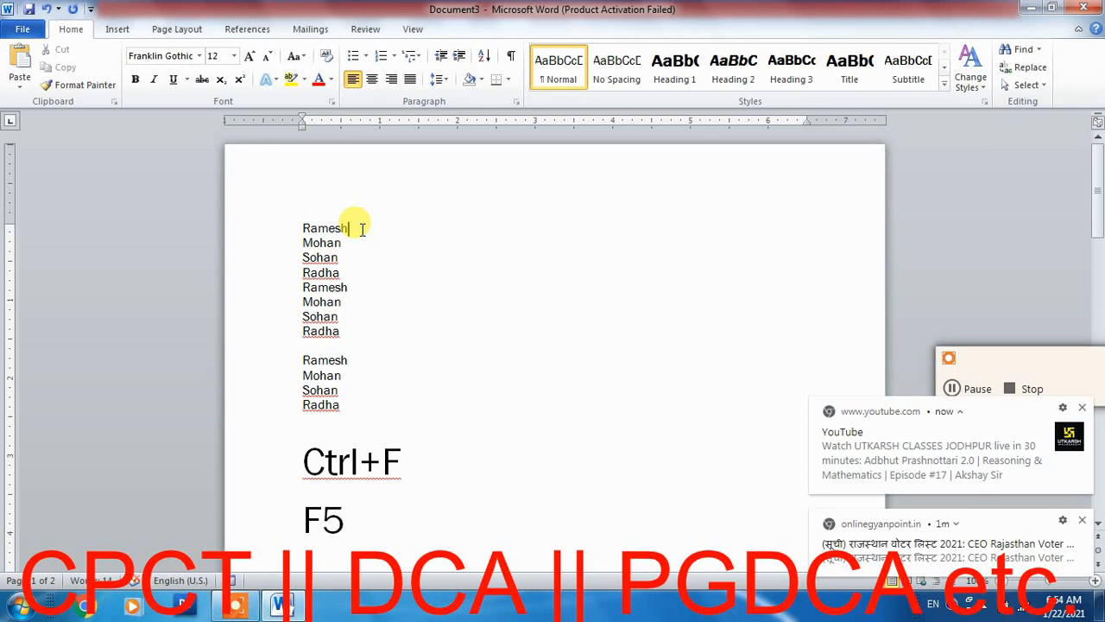
Step: Open the Replace dialog for the name lists and dismiss the two browser notifications
{"action": "key", "text": "ctrl+h"}
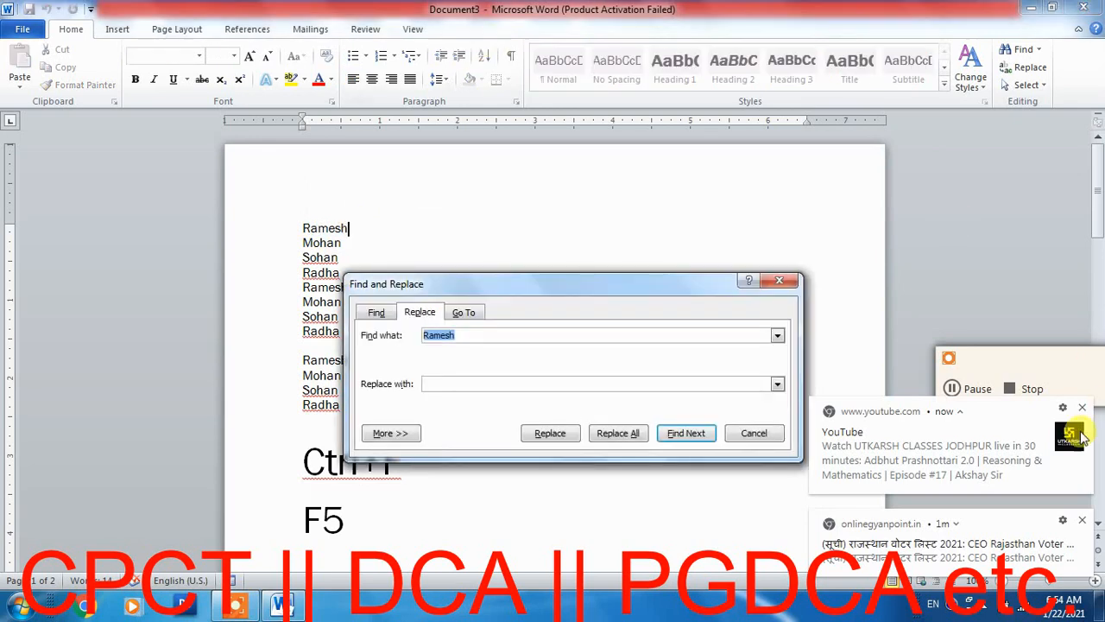
{"action": "left_click", "coordinate": [1082, 407]}
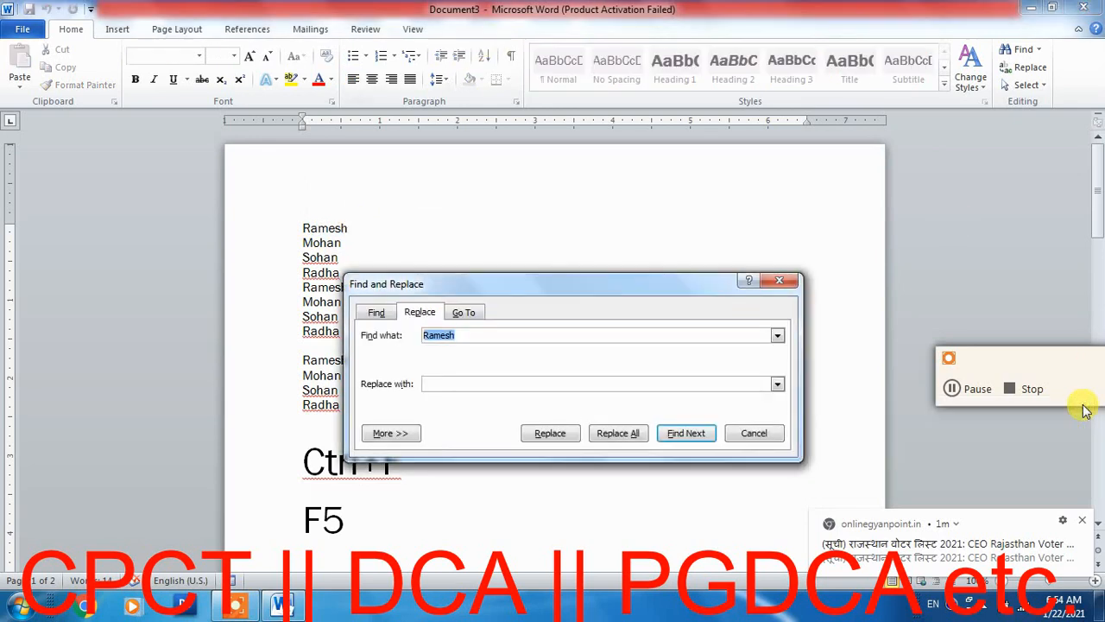
{"action": "left_click", "coordinate": [1084, 523]}
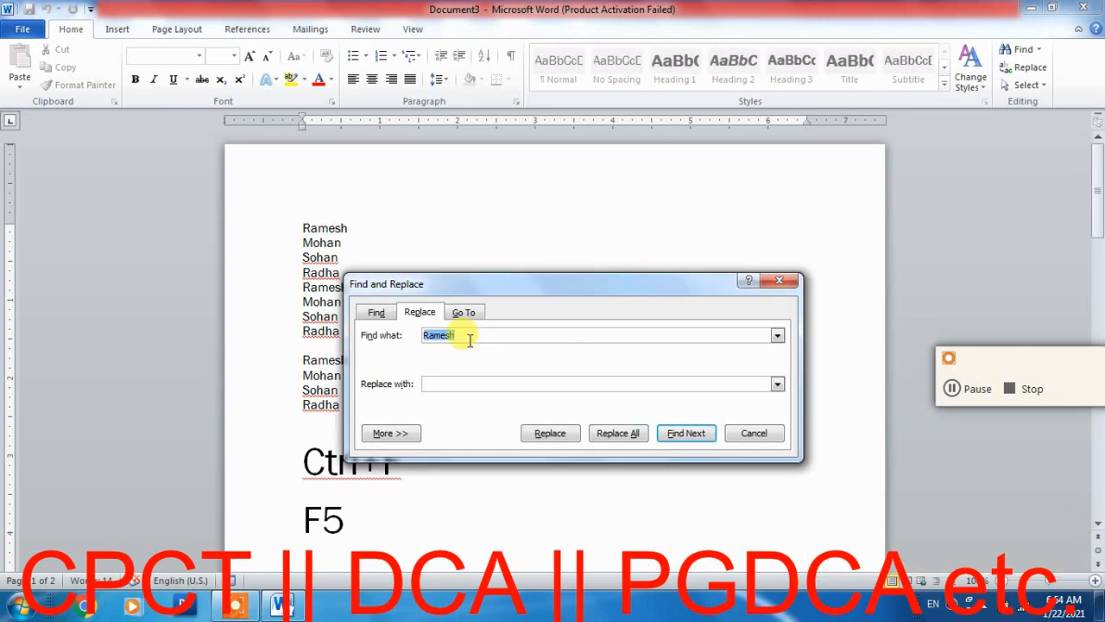
Step: Replace every occurrence of the first-line name with a different first name, then close the Find and Replace dialog
{"action": "left_click_drag", "start_coordinate": [470, 339], "coordinate": [427, 330]}
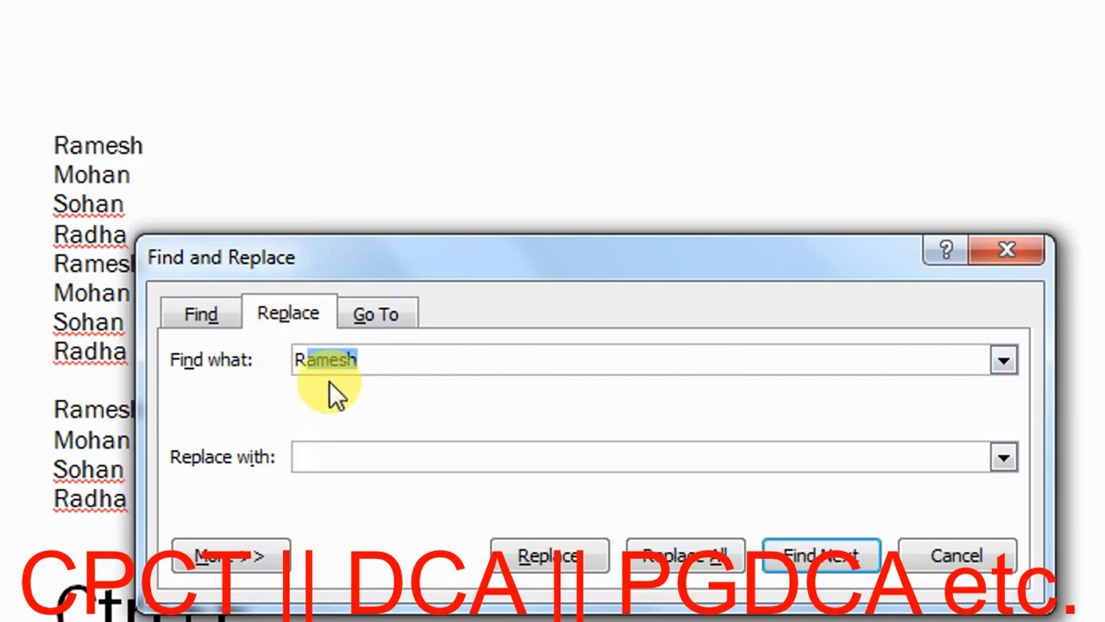
{"action": "left_click", "coordinate": [365, 365]}
{"action": "left_click_drag", "start_coordinate": [371, 361], "coordinate": [308, 350]}
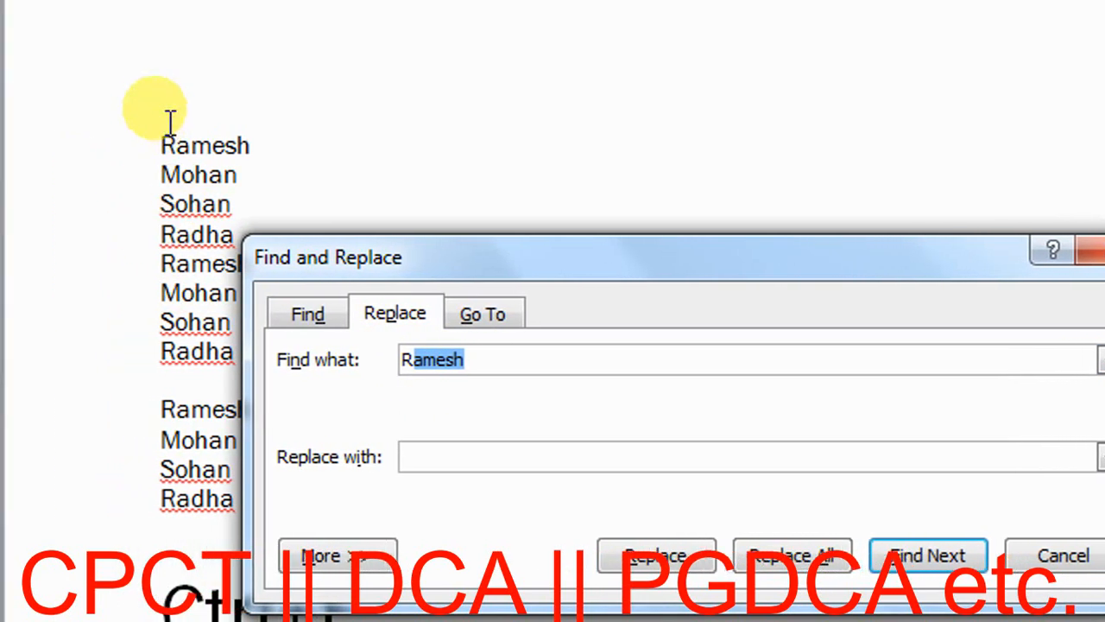
{"action": "left_click", "coordinate": [490, 351]}
{"action": "key", "text": "BackSpace"}
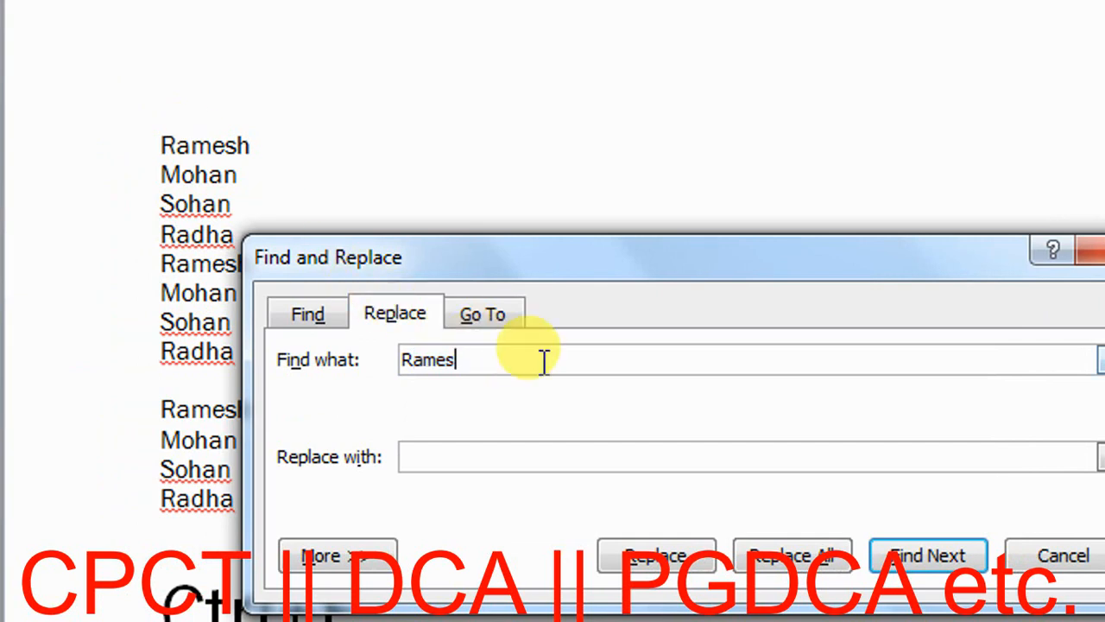
{"action": "type", "text": "h"}
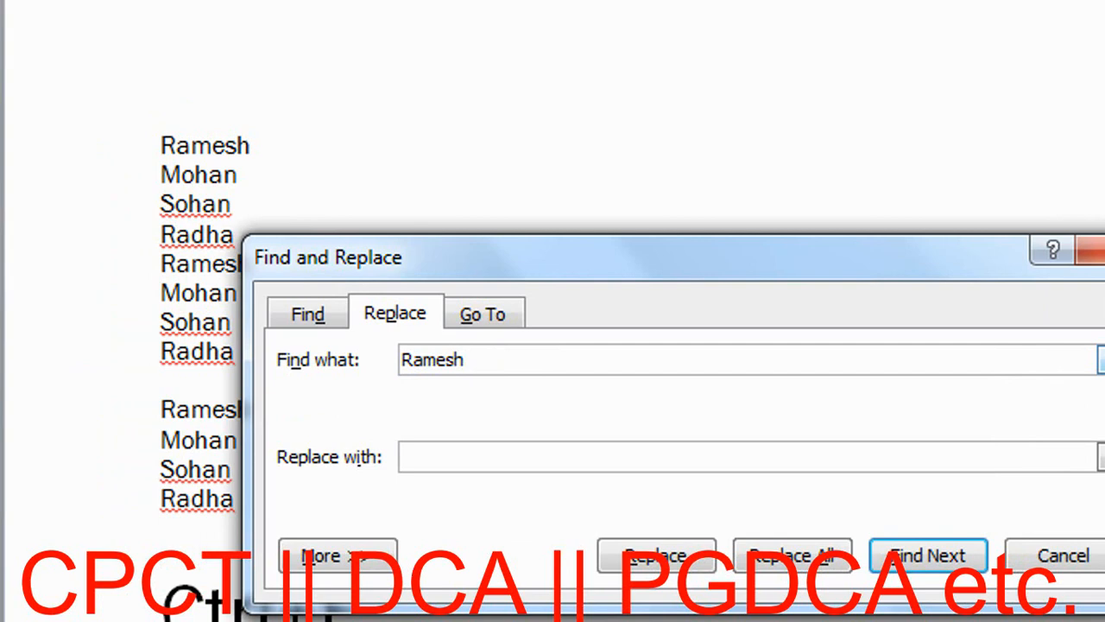
{"action": "left_click", "coordinate": [490, 458]}
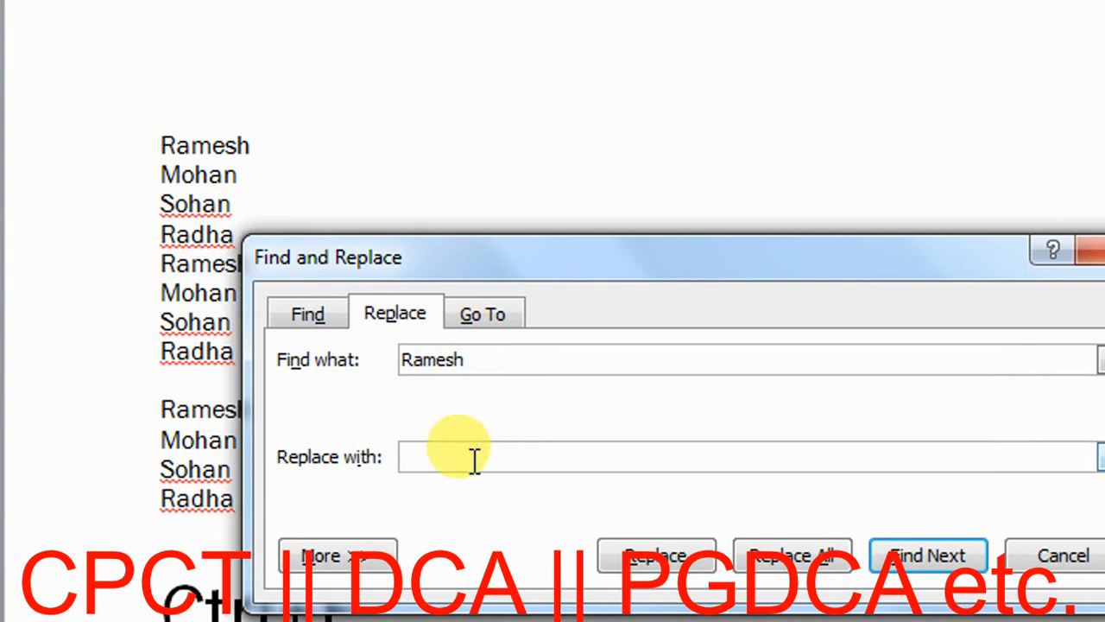
{"action": "type", "text": "Dinesh"}
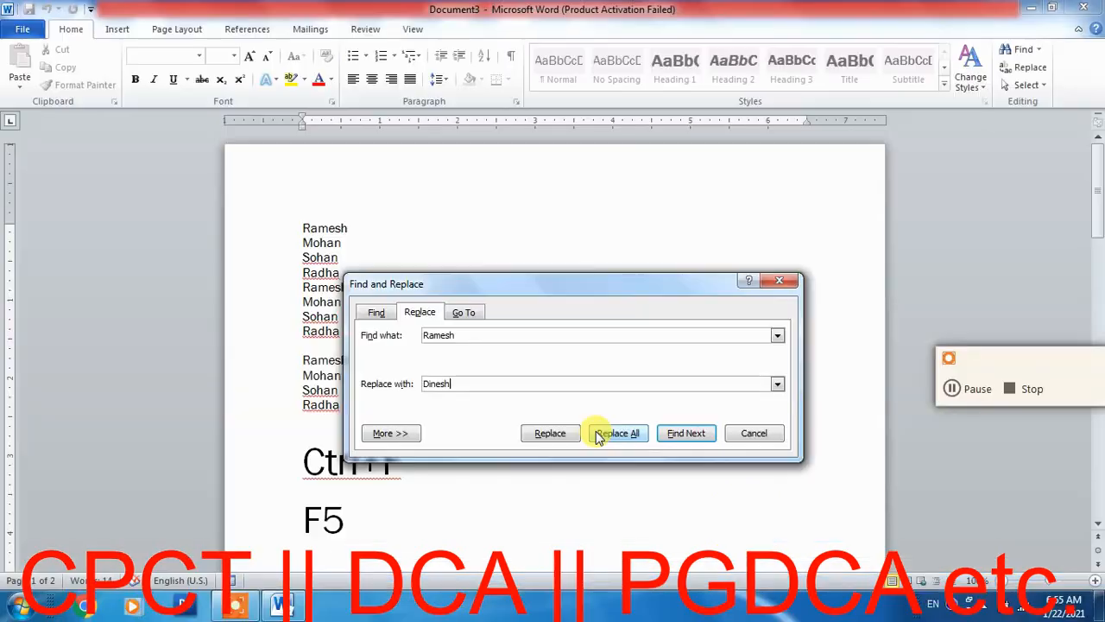
{"action": "left_click", "coordinate": [758, 527]}
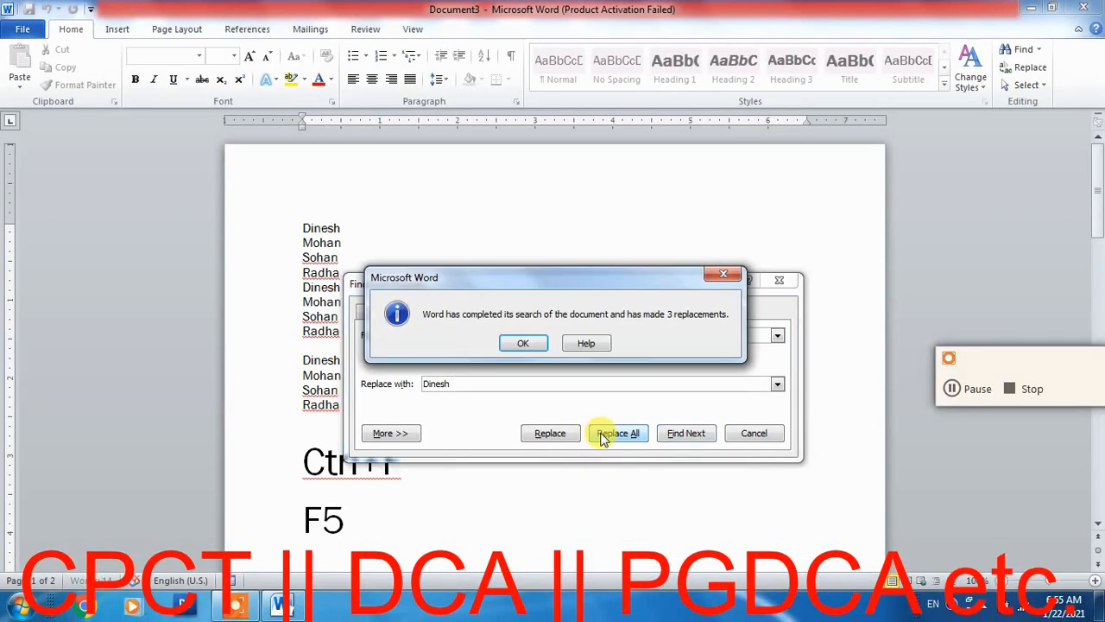
{"action": "left_click", "coordinate": [525, 344]}
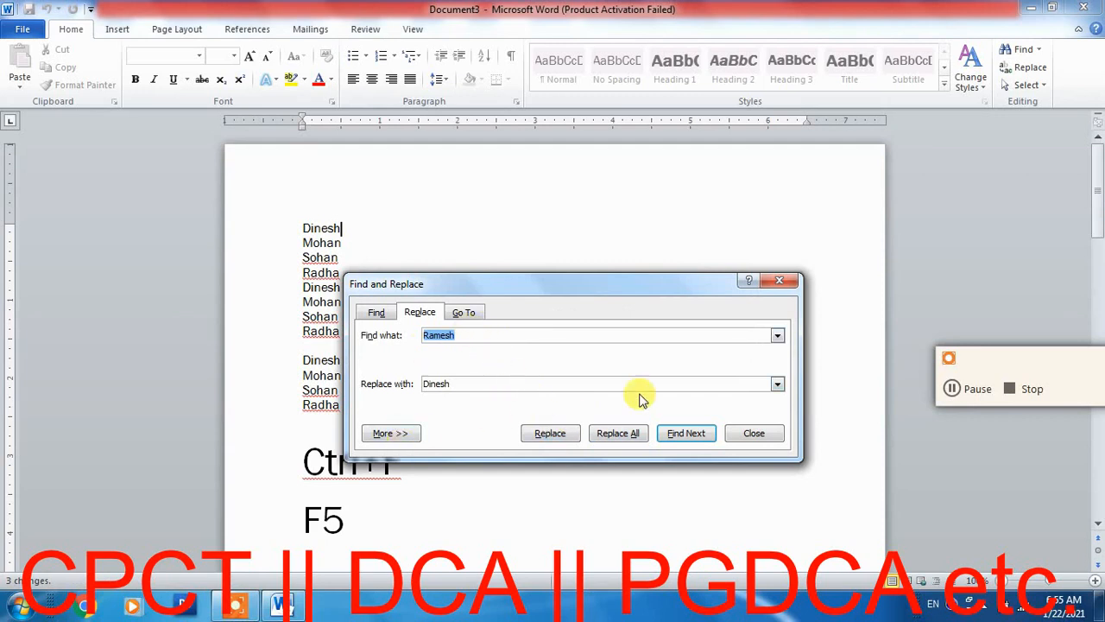
{"action": "left_click", "coordinate": [780, 282]}
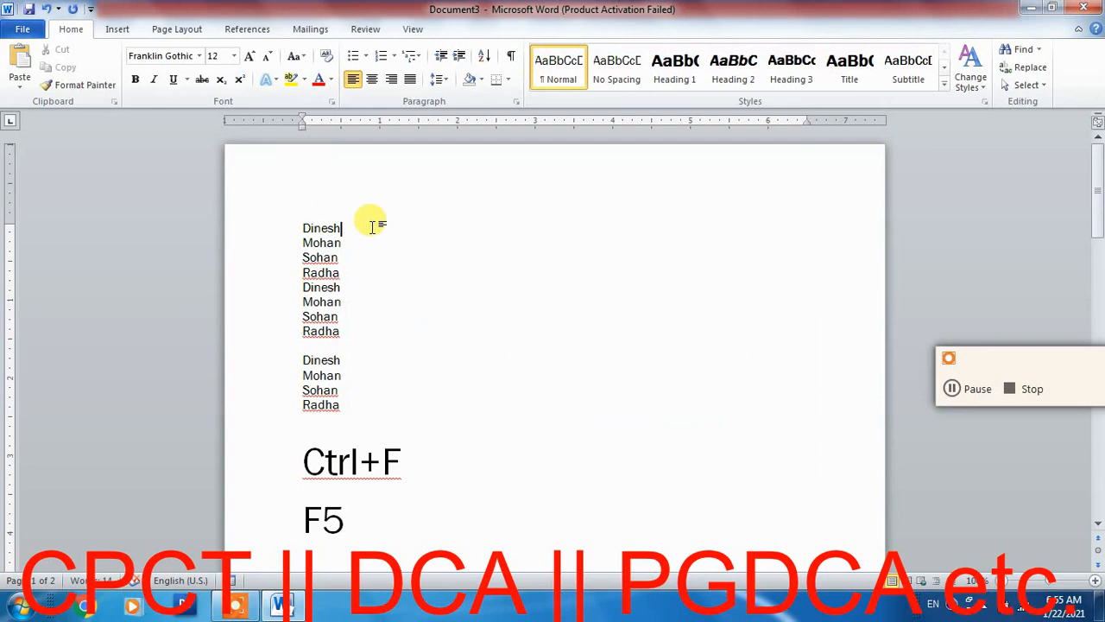
{"action": "key", "text": "ctrl+h"}
{"action": "left_click_drag", "start_coordinate": [434, 288], "coordinate": [585, 222]}
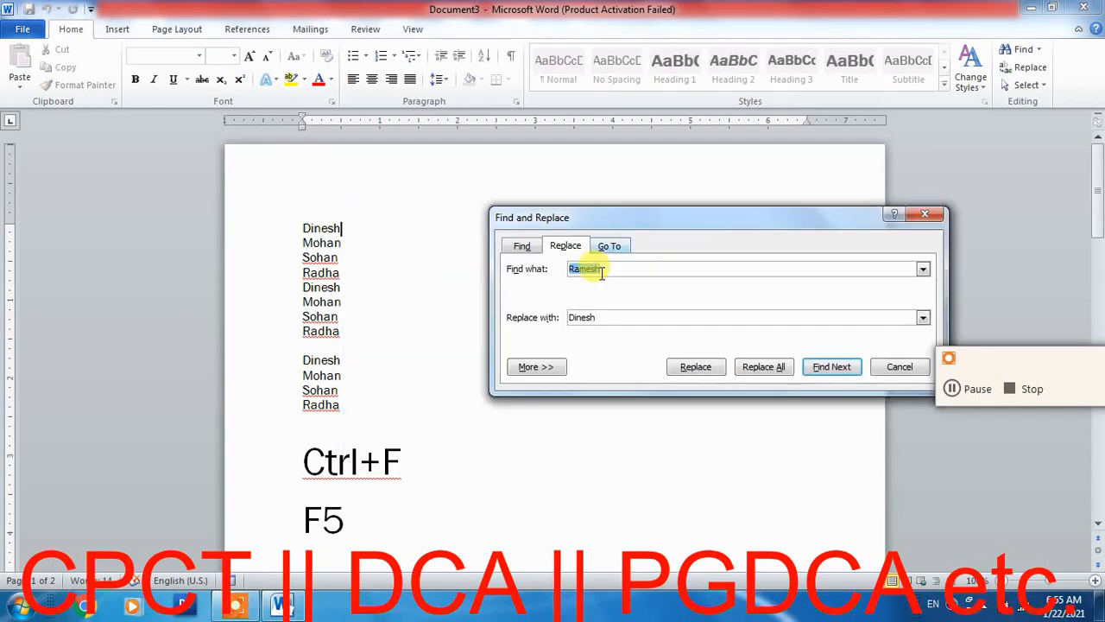
{"action": "type", "text": "Din"}
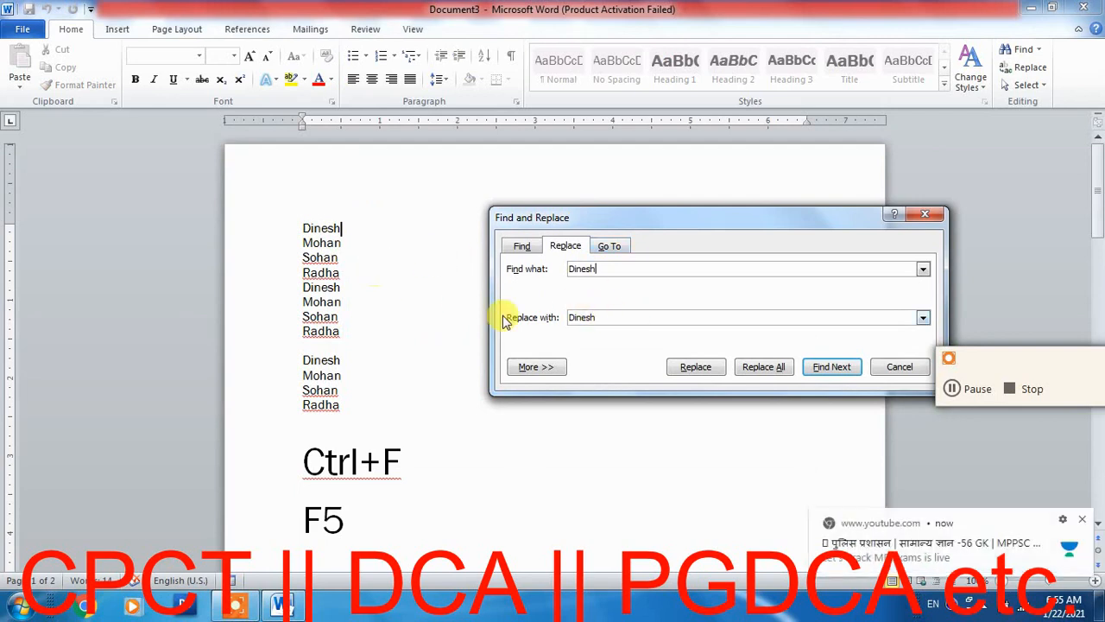
{"action": "key", "text": "Escape"}
{"action": "left_click", "coordinate": [294, 230]}
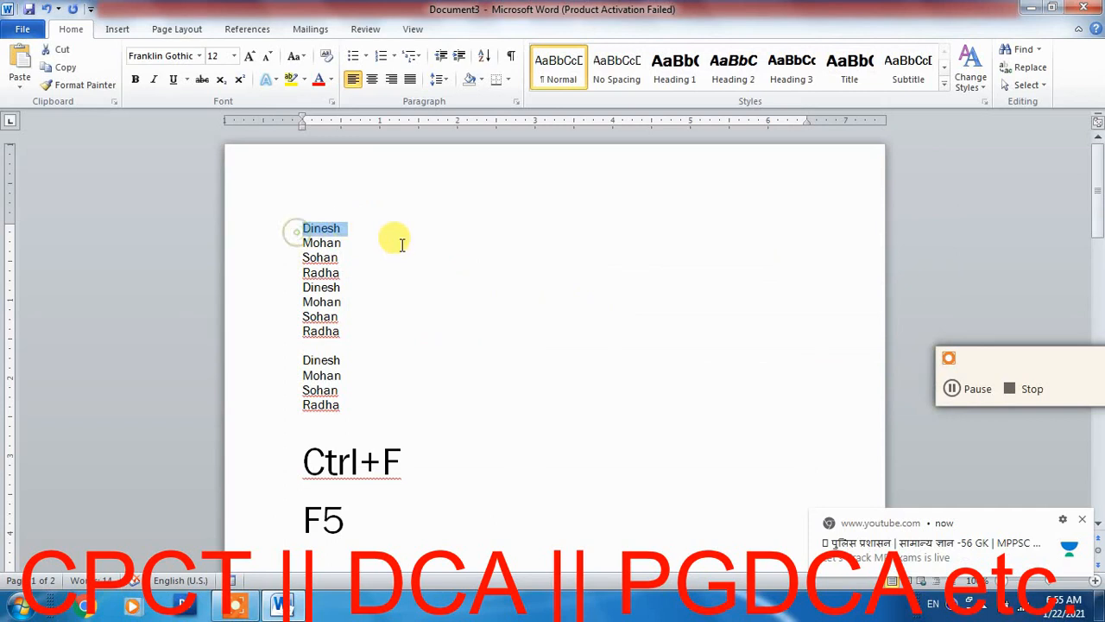
{"action": "left_click", "coordinate": [402, 245]}
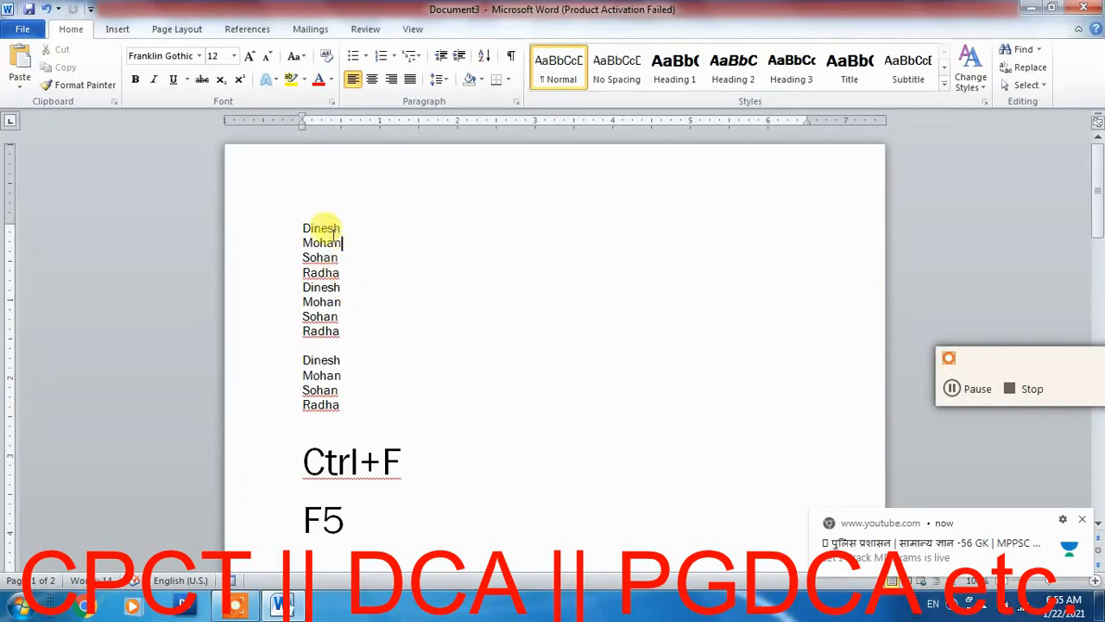
{"action": "left_click_drag", "start_coordinate": [304, 228], "coordinate": [356, 249]}
{"action": "left_click", "coordinate": [356, 249]}
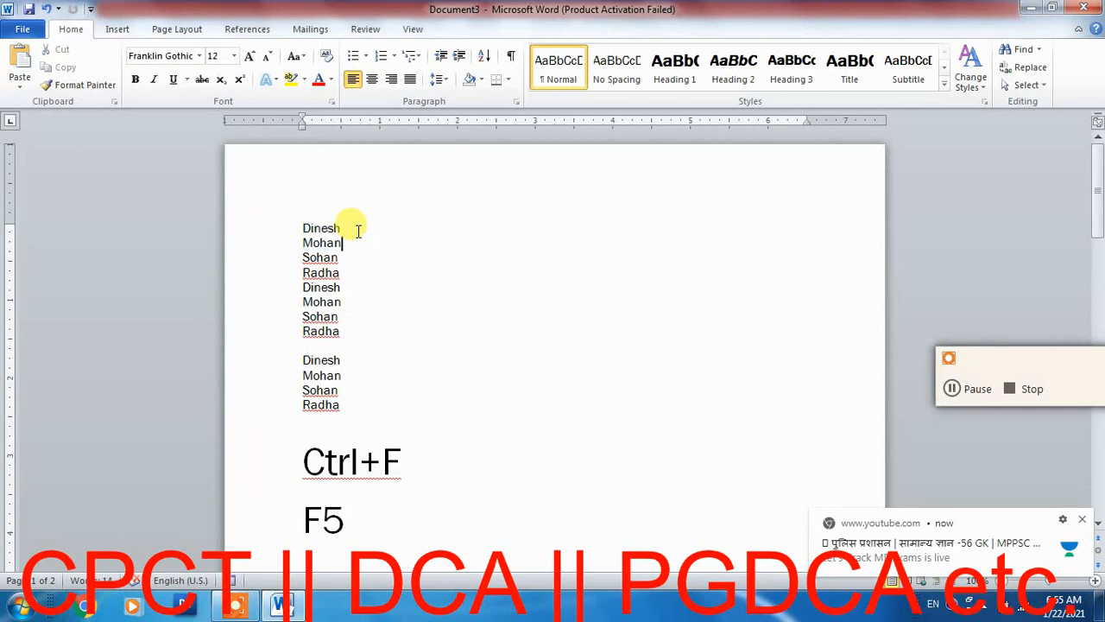
Step: Reopen Replace and swap the two names, searching for the substituted first-line name and replacing it with the original one
{"action": "key", "text": "ctrl+h"}
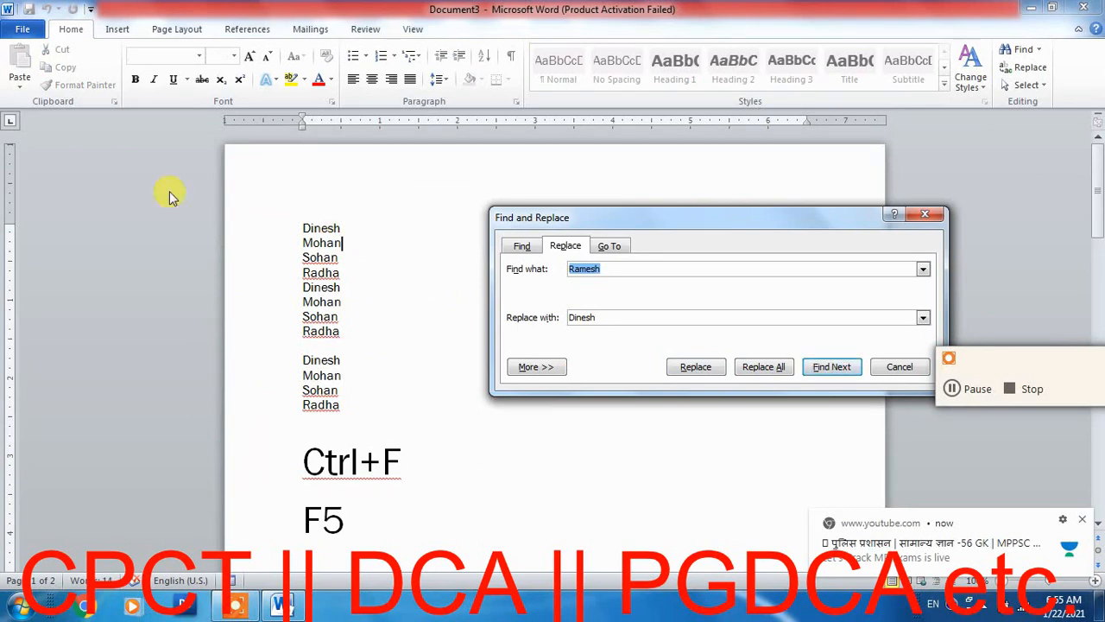
{"action": "left_click", "coordinate": [304, 228]}
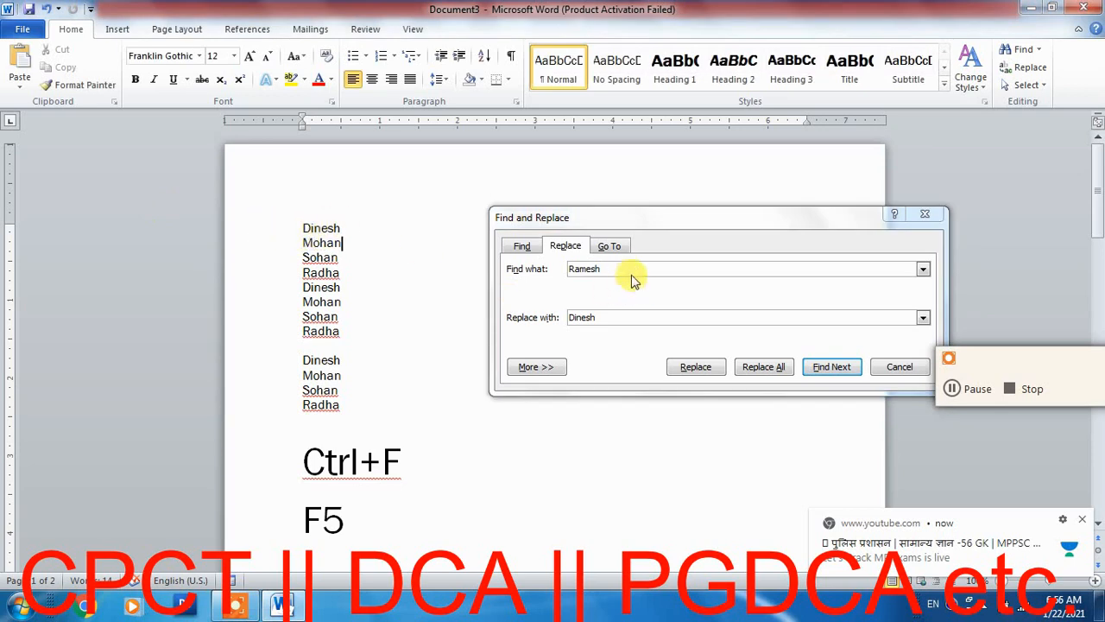
{"action": "left_click", "coordinate": [494, 267]}
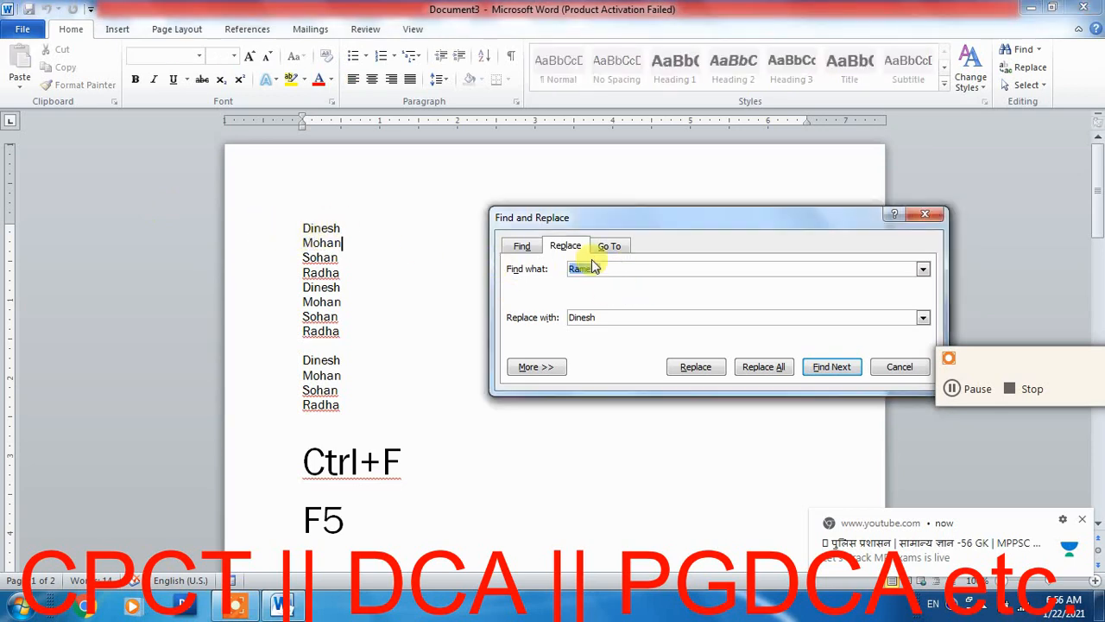
{"action": "type", "text": "Din"}
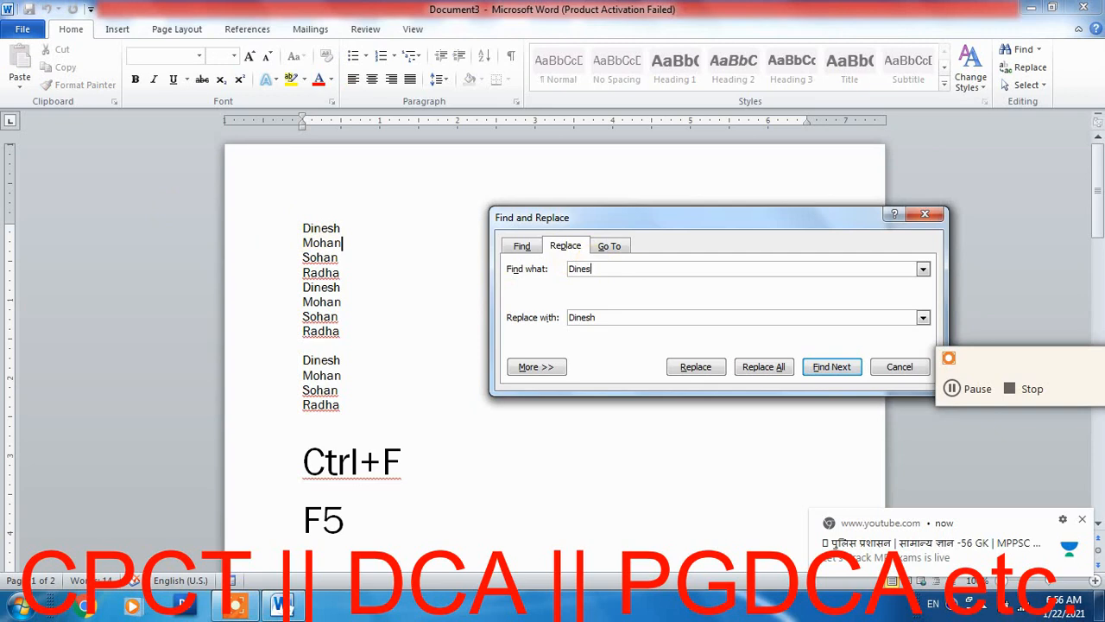
{"action": "double_click", "coordinate": [580, 316]}
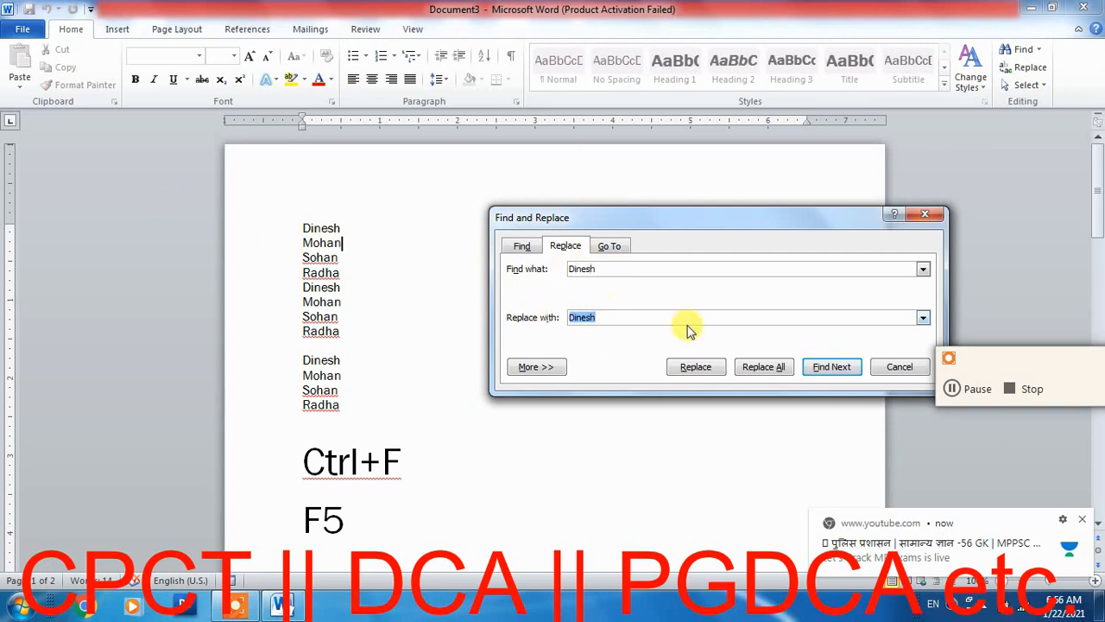
{"action": "type", "text": "Ram"}
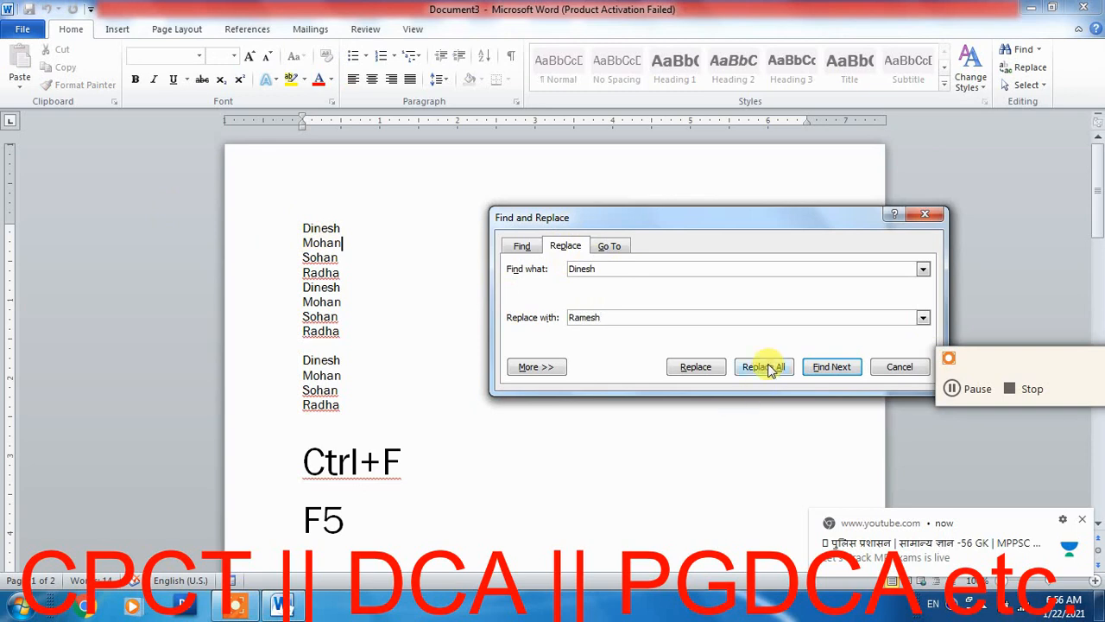
Step: Replace the first name one occurrence at a time throughout the lists, then close the dialog and return to the document's beginning
{"action": "left_click", "coordinate": [696, 372]}
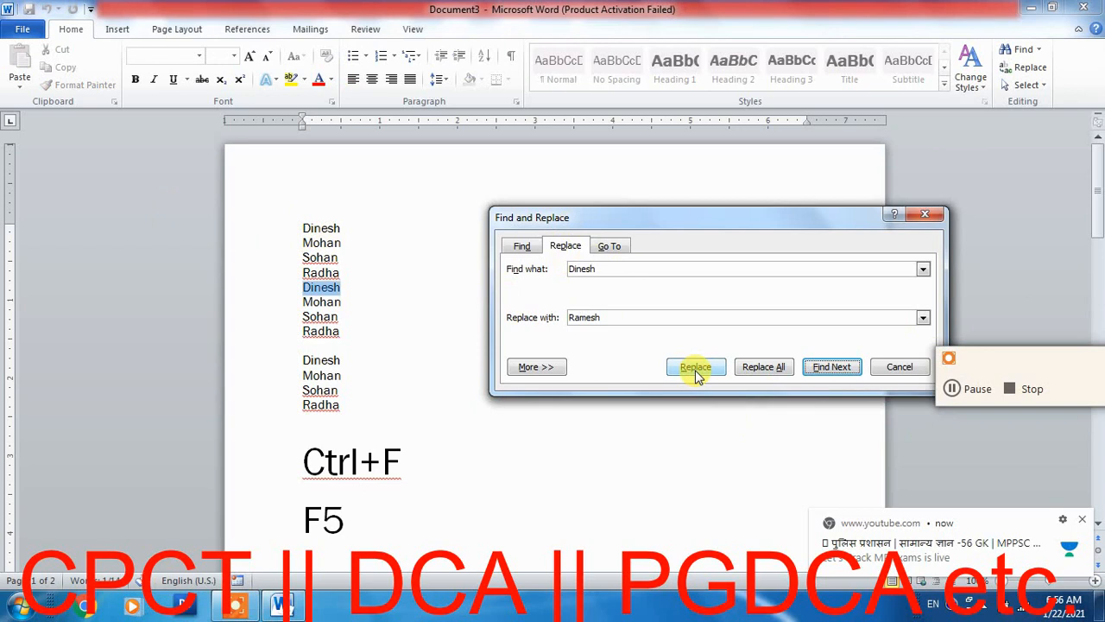
{"action": "left_click", "coordinate": [696, 371]}
{"action": "left_click", "coordinate": [696, 371]}
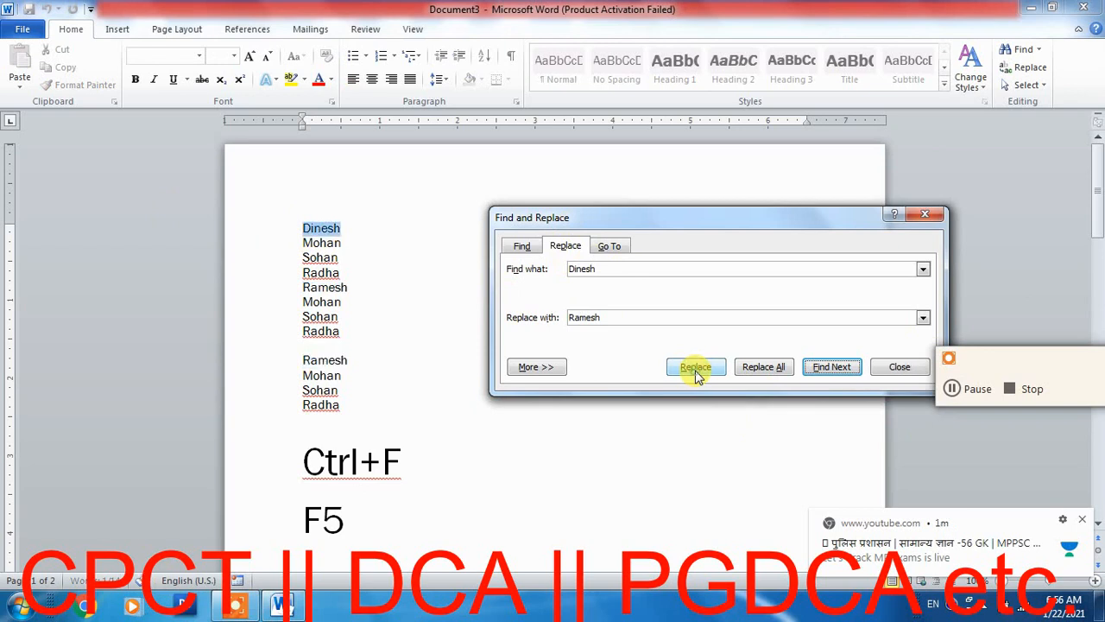
{"action": "left_click", "coordinate": [696, 371]}
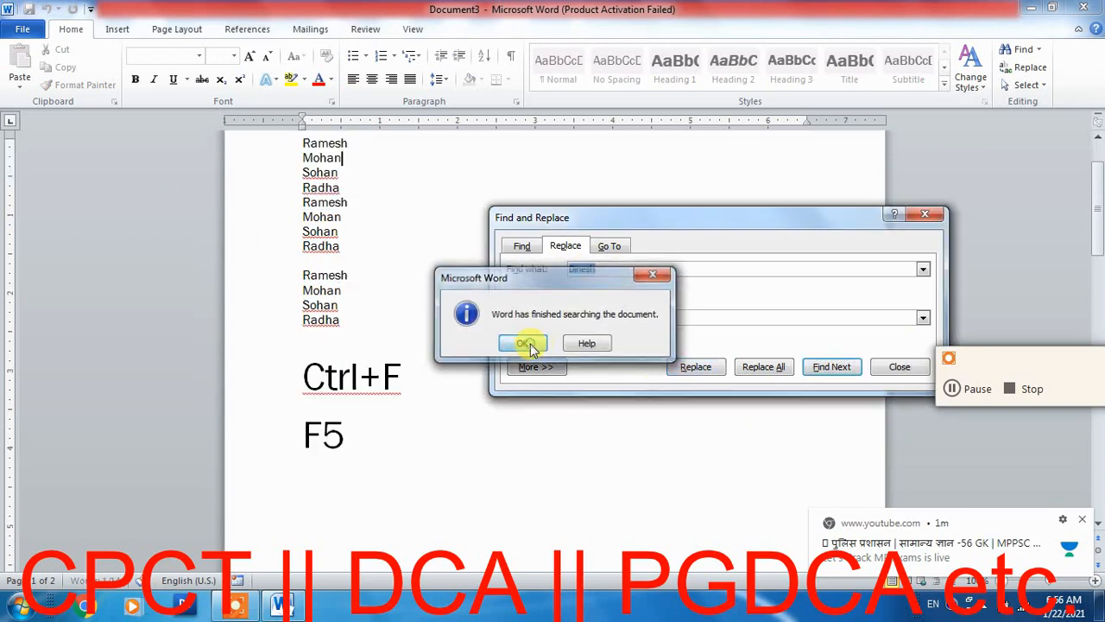
{"action": "left_click", "coordinate": [526, 345]}
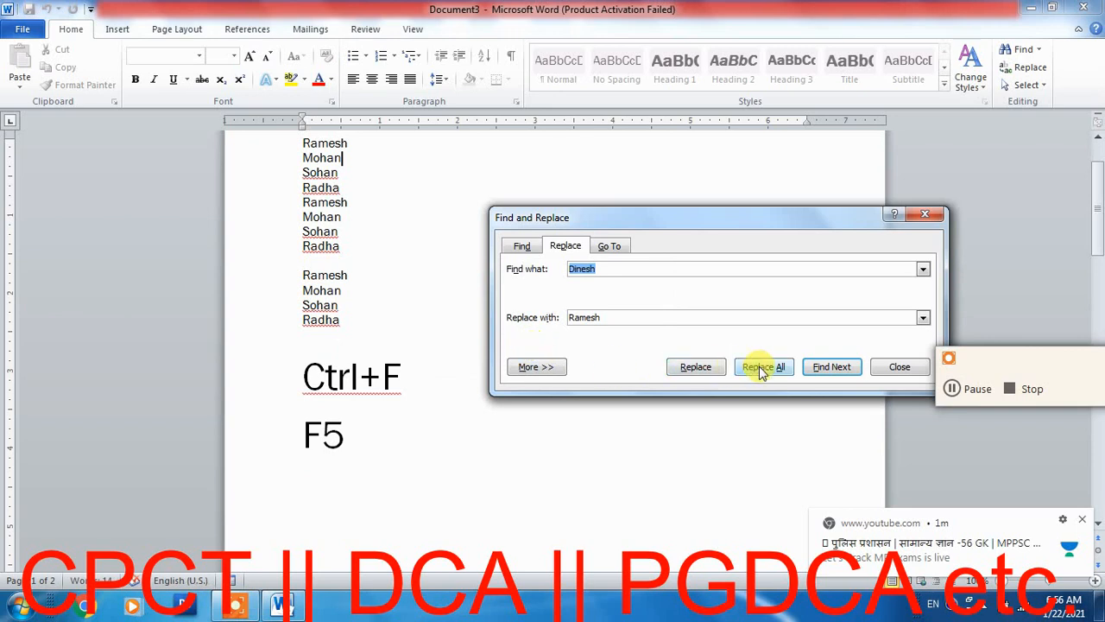
{"action": "left_click", "coordinate": [925, 213]}
{"action": "left_click", "coordinate": [538, 317]}
{"action": "scroll", "coordinate": [545, 317], "scroll_direction": "up", "scroll_amount": 2}
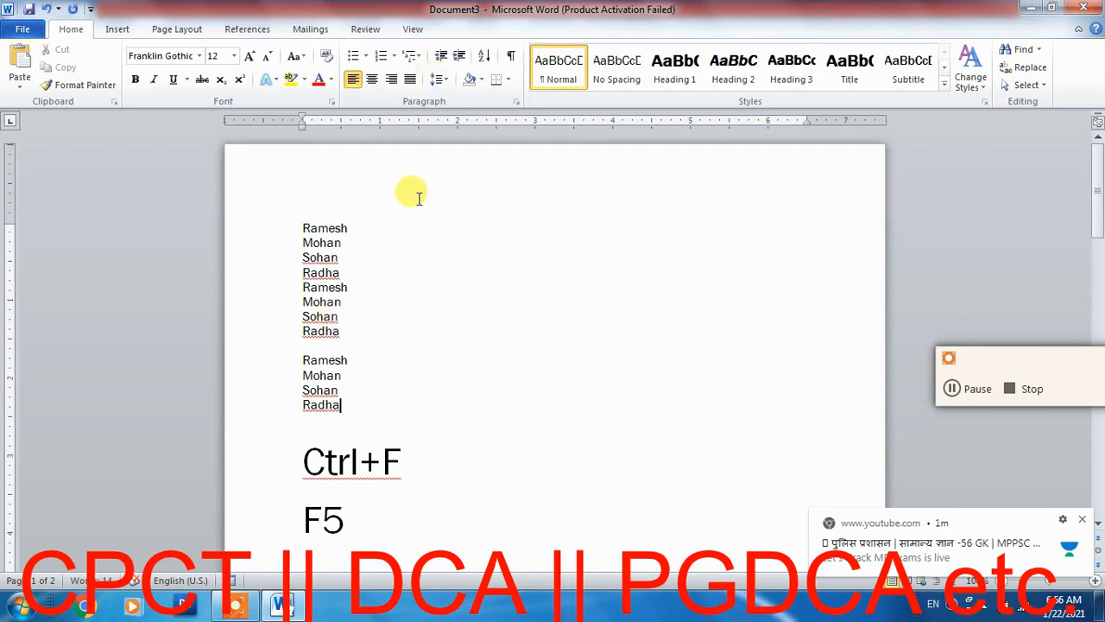
{"action": "key", "text": "ctrl+h"}
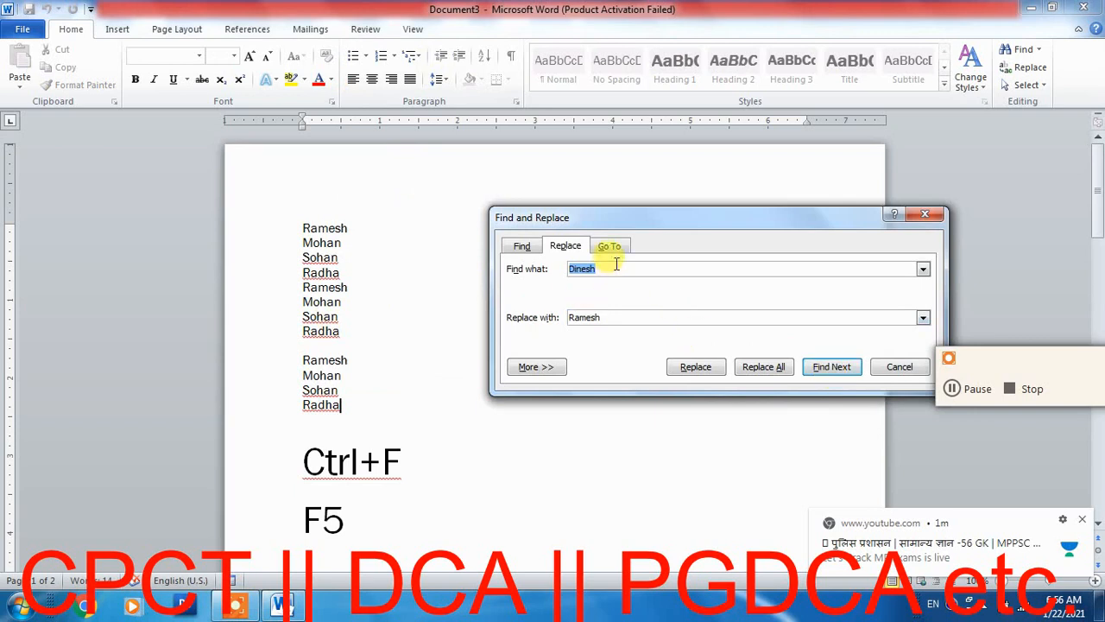
{"action": "key", "text": "Escape"}
{"action": "left_click", "coordinate": [458, 295]}
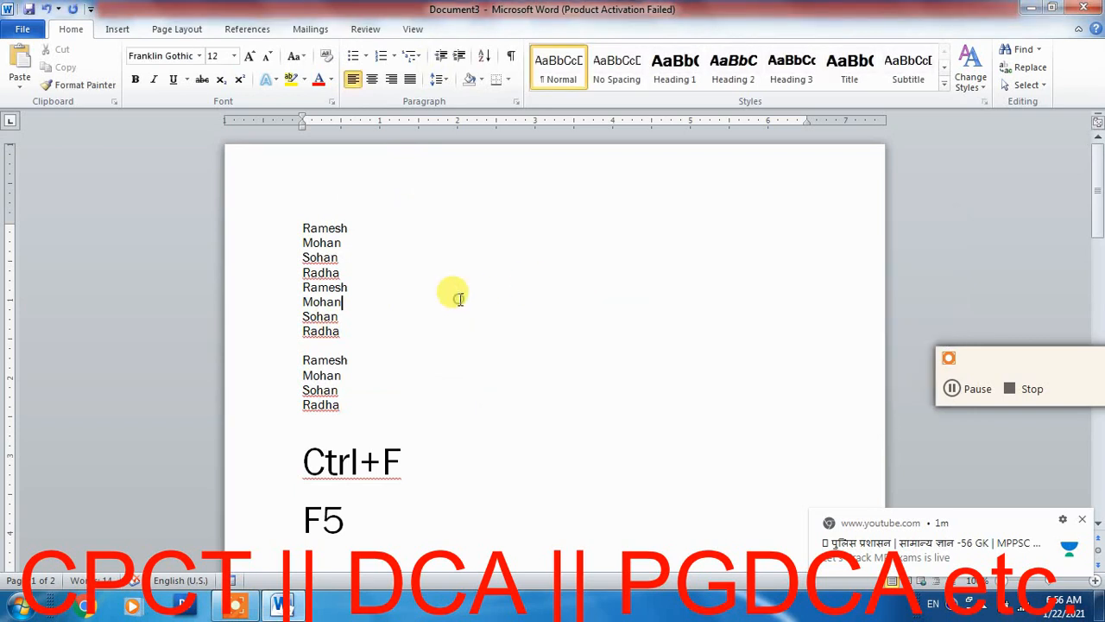
{"action": "key", "text": "ctrl+f"}
{"action": "key", "text": "Escape"}
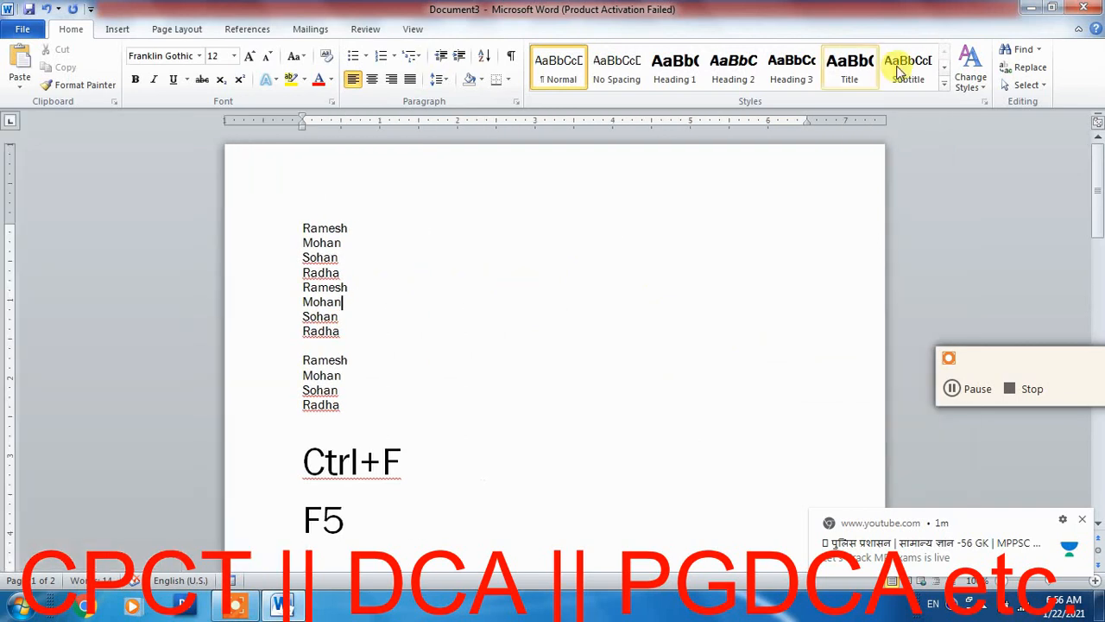
Step: Find successive occurrences of the second-line name with the Replace dialog's Find Next, leaving the text unreplaced, and close the dialog
{"action": "left_click", "coordinate": [1021, 68]}
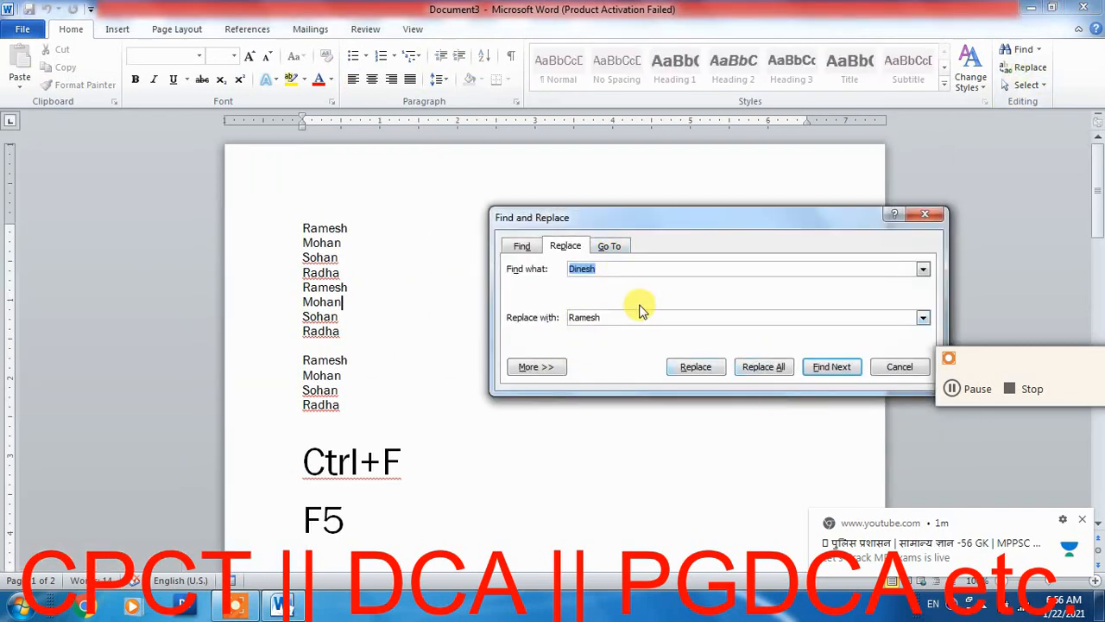
{"action": "left_click", "coordinate": [834, 369]}
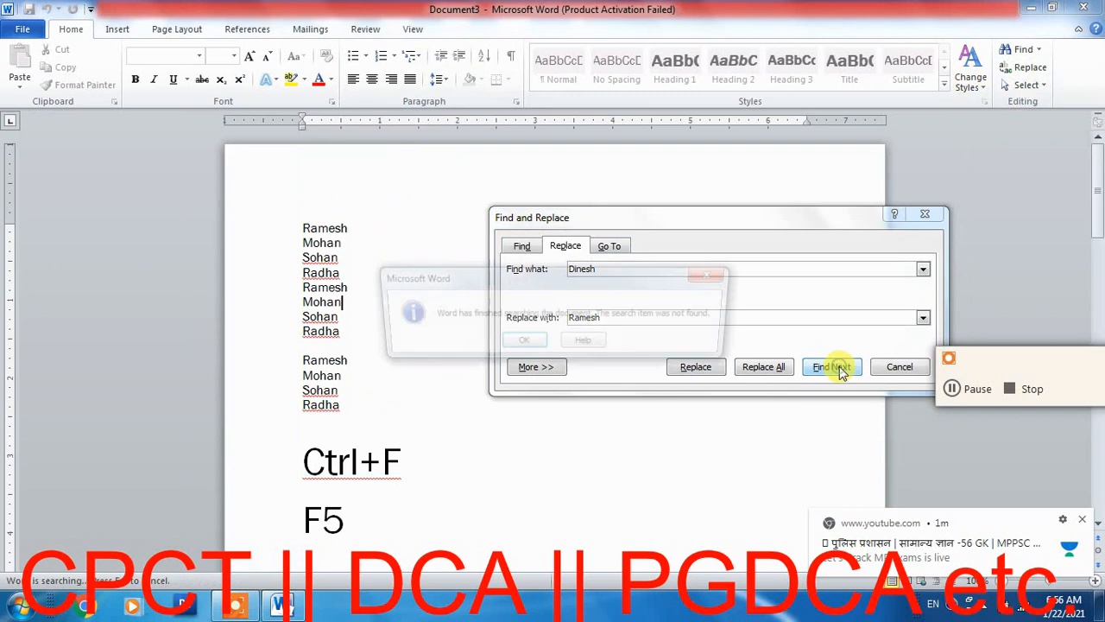
{"action": "left_click", "coordinate": [523, 344]}
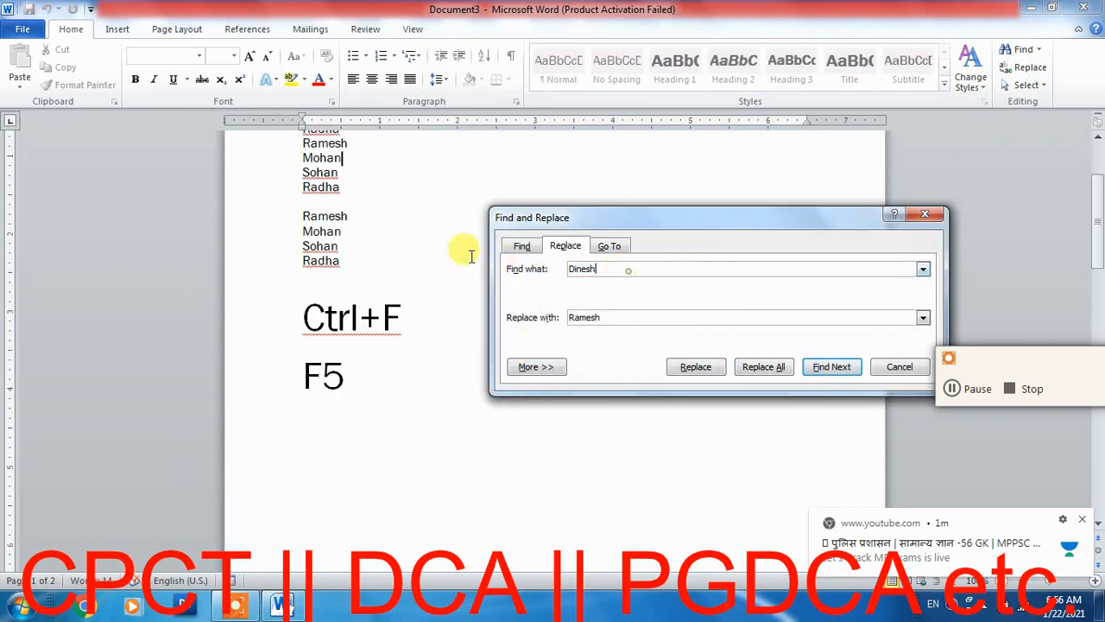
{"action": "type", "text": "Mohan"}
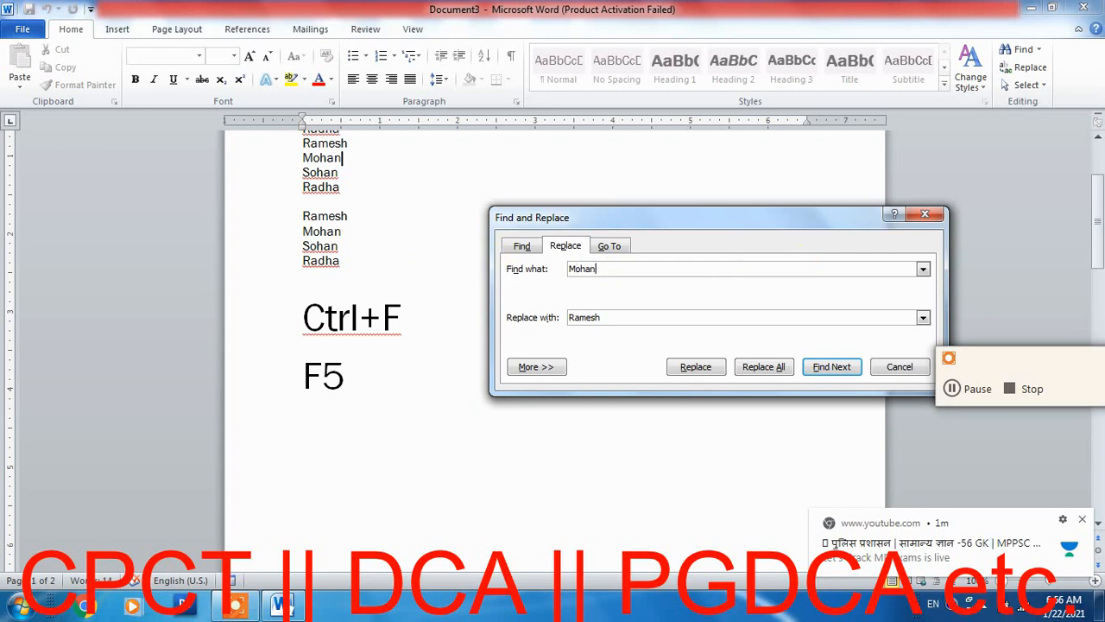
{"action": "left_click", "coordinate": [829, 368]}
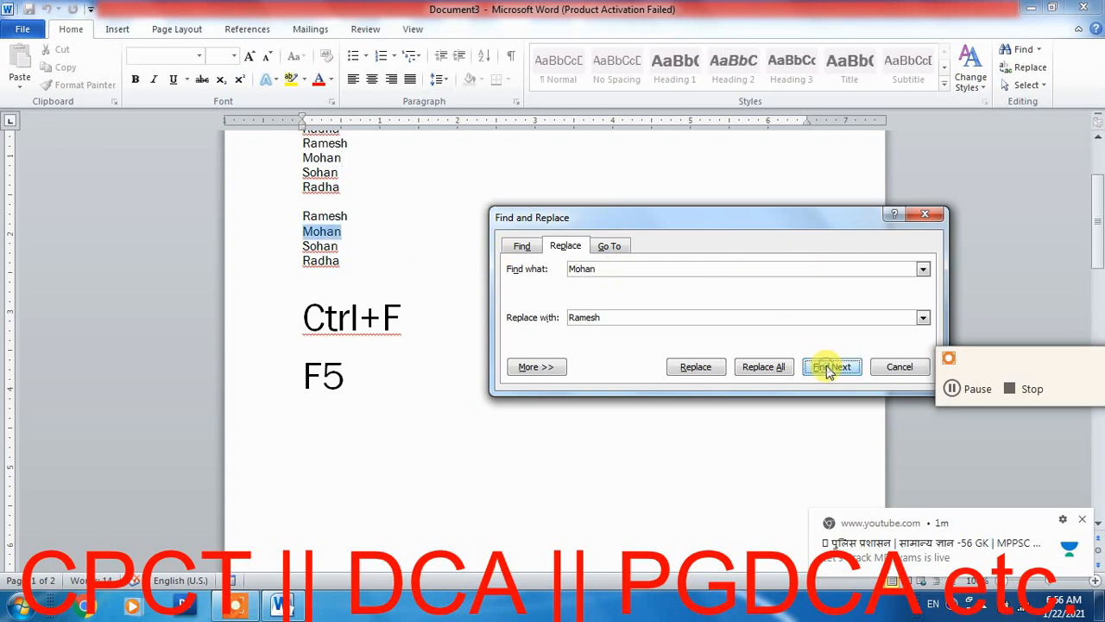
{"action": "left_click", "coordinate": [829, 368]}
{"action": "left_click", "coordinate": [829, 368]}
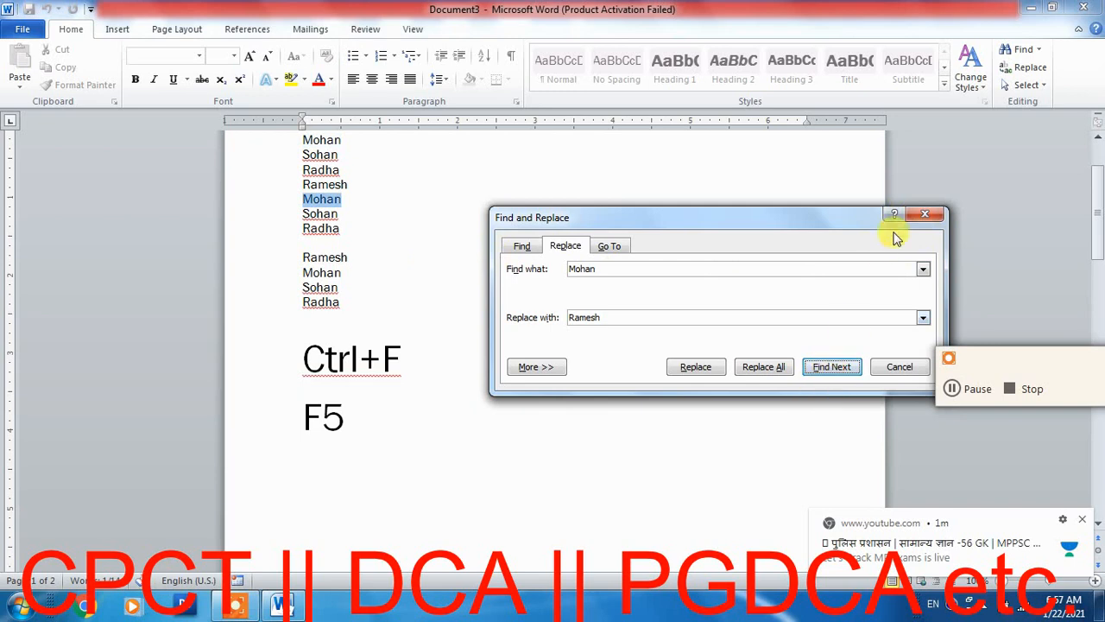
{"action": "left_click", "coordinate": [925, 213]}
{"action": "scroll", "coordinate": [331, 237], "scroll_direction": "up", "scroll_amount": 3}
Step: Delete all the text in the document, including the name lists and shortcut notes
{"action": "left_click", "coordinate": [289, 228]}
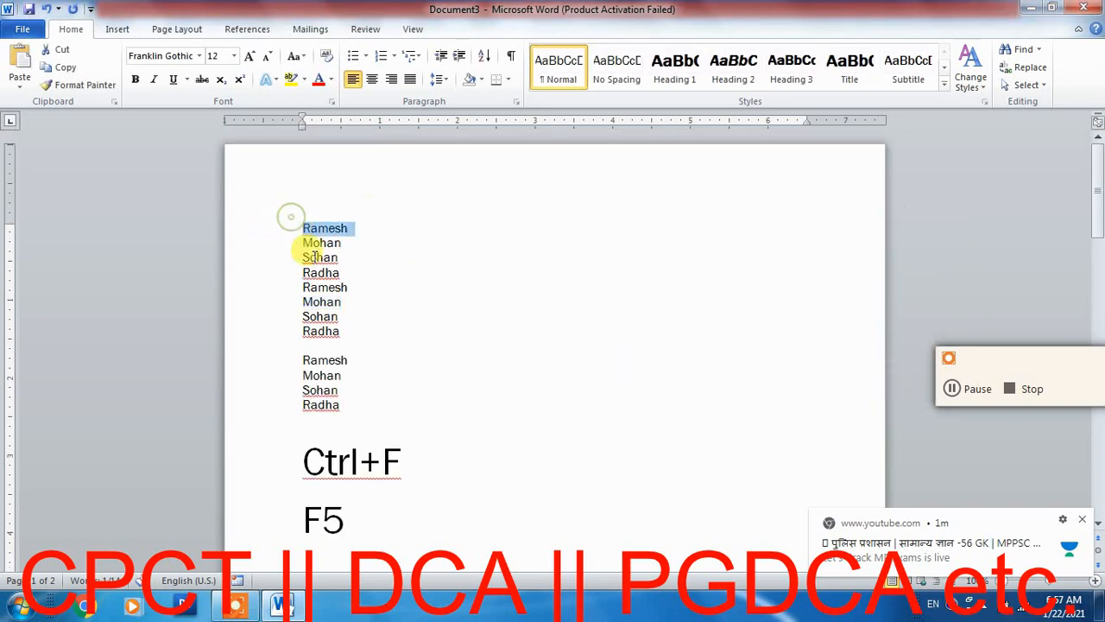
{"action": "left_click", "coordinate": [408, 287]}
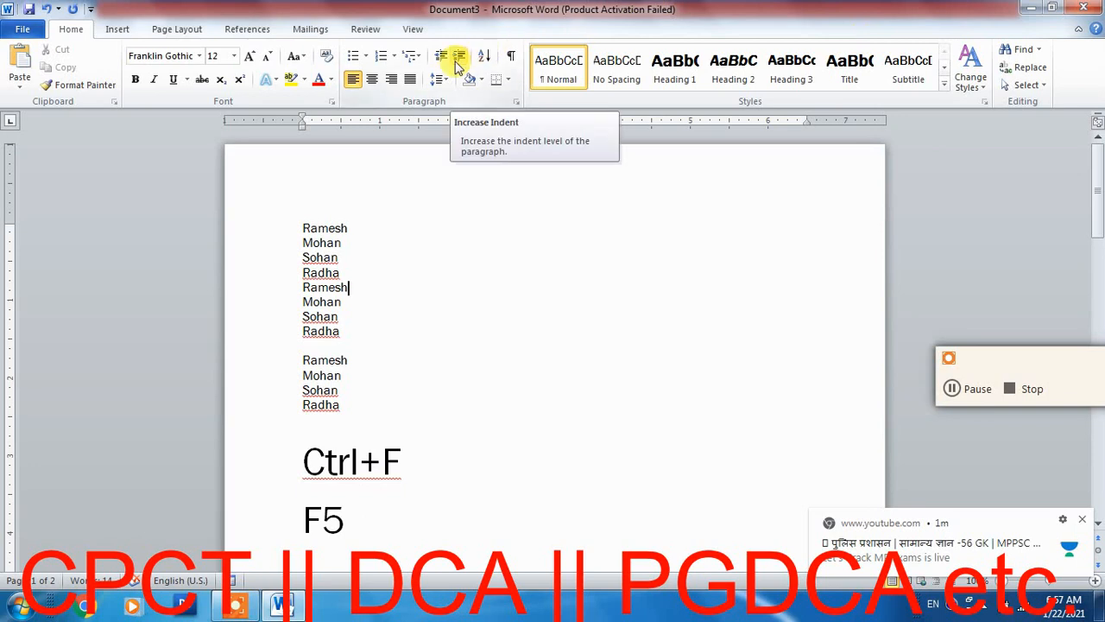
{"action": "left_click", "coordinate": [452, 230]}
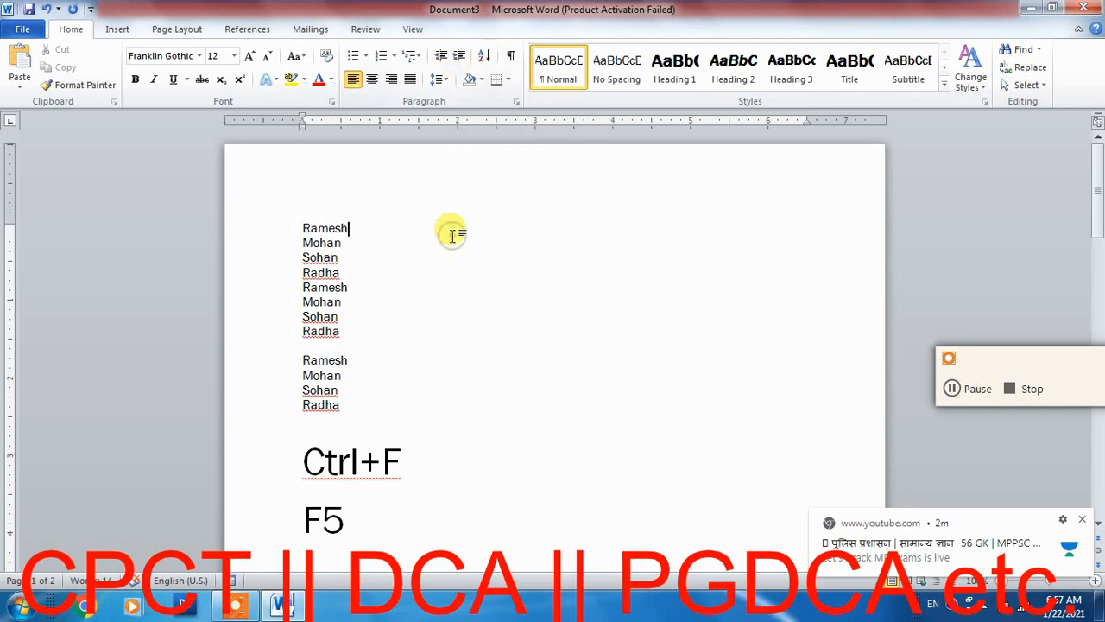
{"action": "key", "text": "ctrl+a"}
{"action": "key", "text": "Delete"}
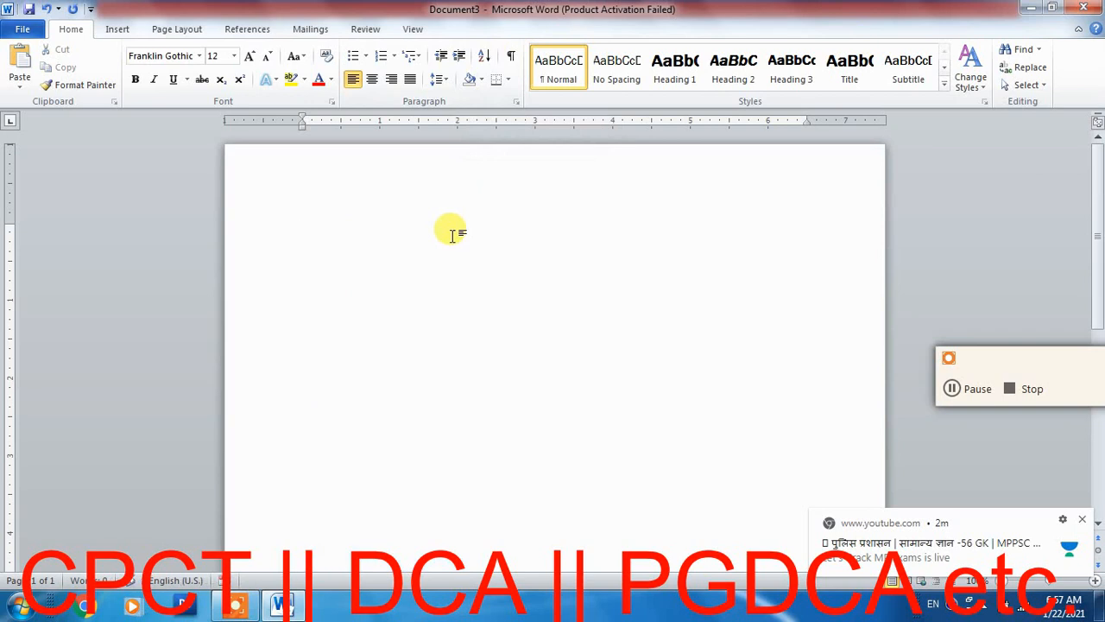
Step: Enter three lines of random filler text at the left margin of the emptied document
{"action": "type", "text": "Asd;fkja;sdkfj;a dkjf"}
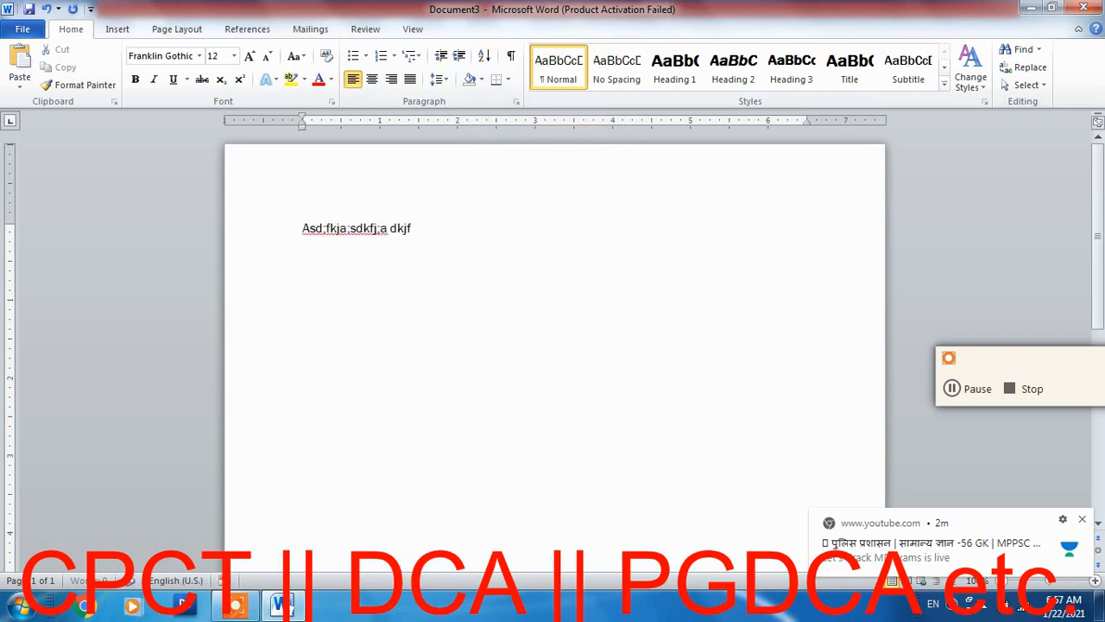
{"action": "type", "text": ";lajd f;dkjas;fljdas;lfja d;lsfj;lasd fj;lsdkjaf;ladkjs;flkjasdf"}
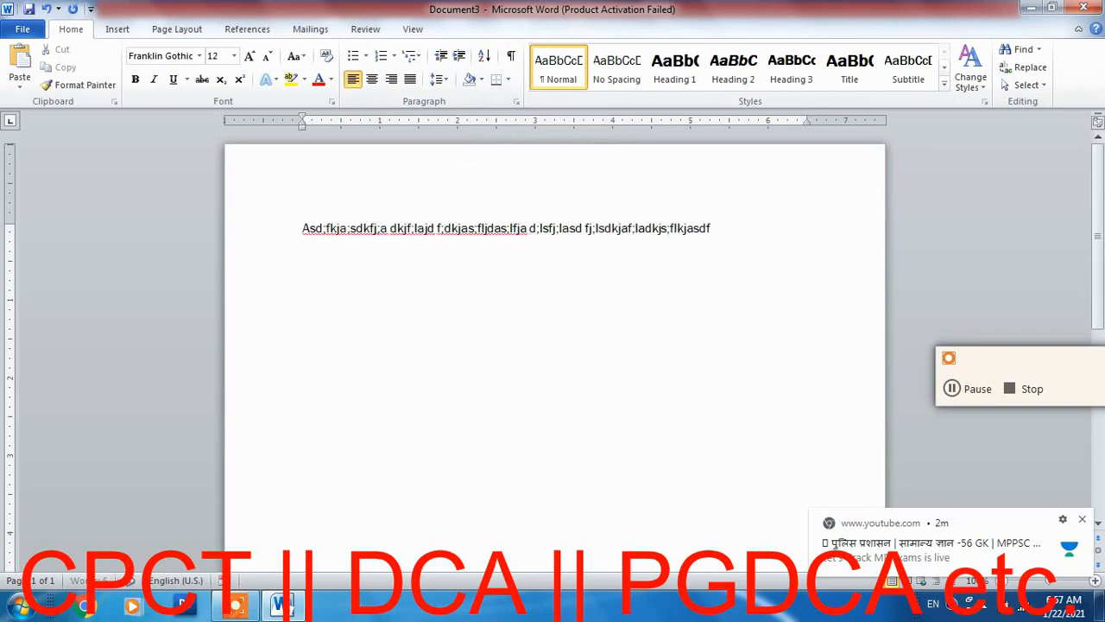
{"action": "type", "text": " adsfhlasdhflkdhjasfklshjladhjslkdhjasflkhasdjflkhjasdlfkhlasdhfjlasfldhasfasdf"}
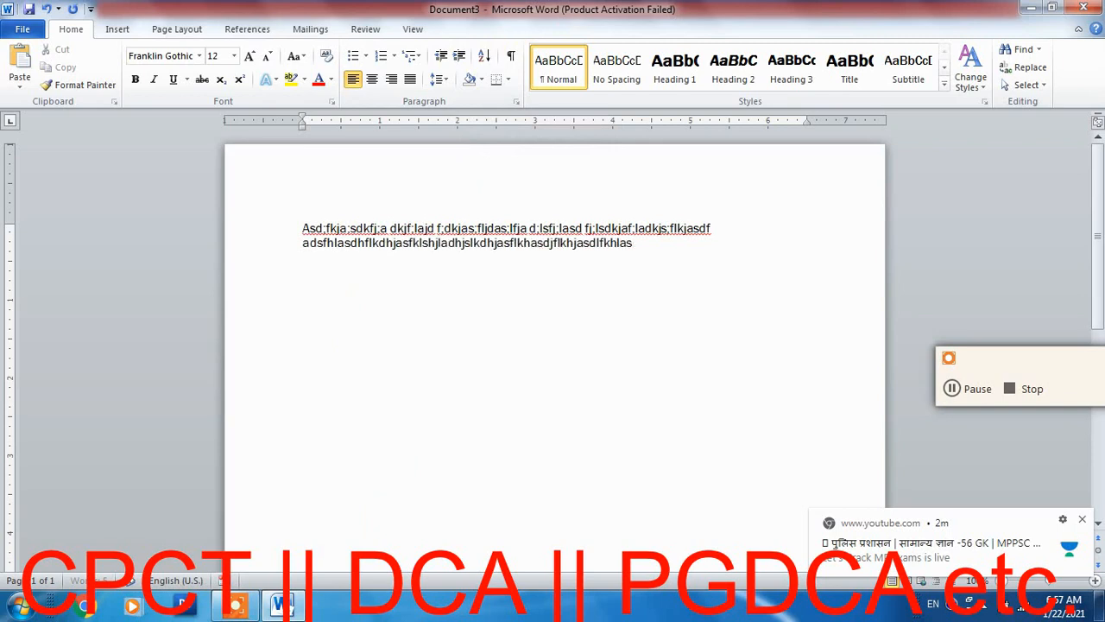
{"action": "key", "text": "Return"}
{"action": "type", "text": "asdfajsdfklasdlfhjdlashjdfhja"}
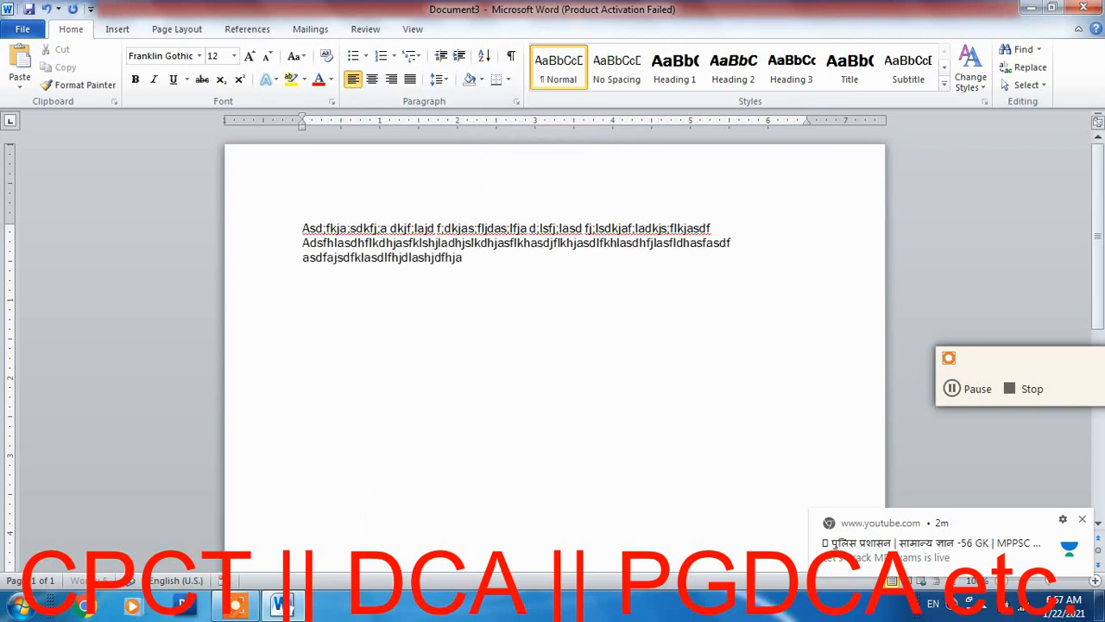
{"action": "type", "text": "sdlfhjalsdhflasdhjfladhjsflkdasfhjasdlhfjasdfasdfa"}
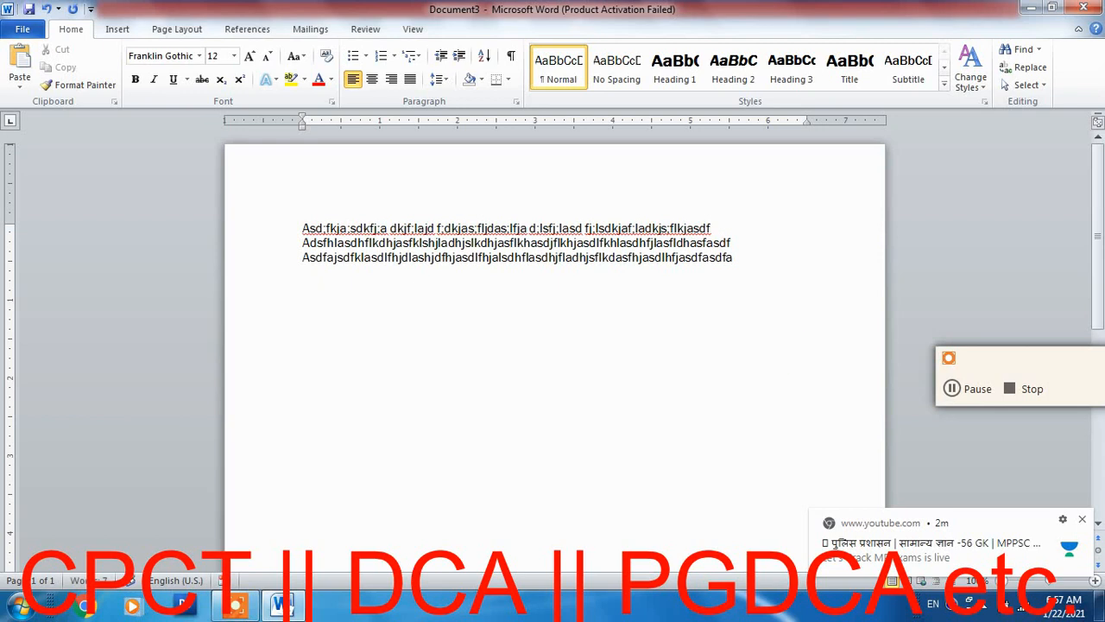
{"action": "type", "text": "dgdhfjsgkldhfjsgklhdklsfhjklsdhfjglsdhflghdsfkg"}
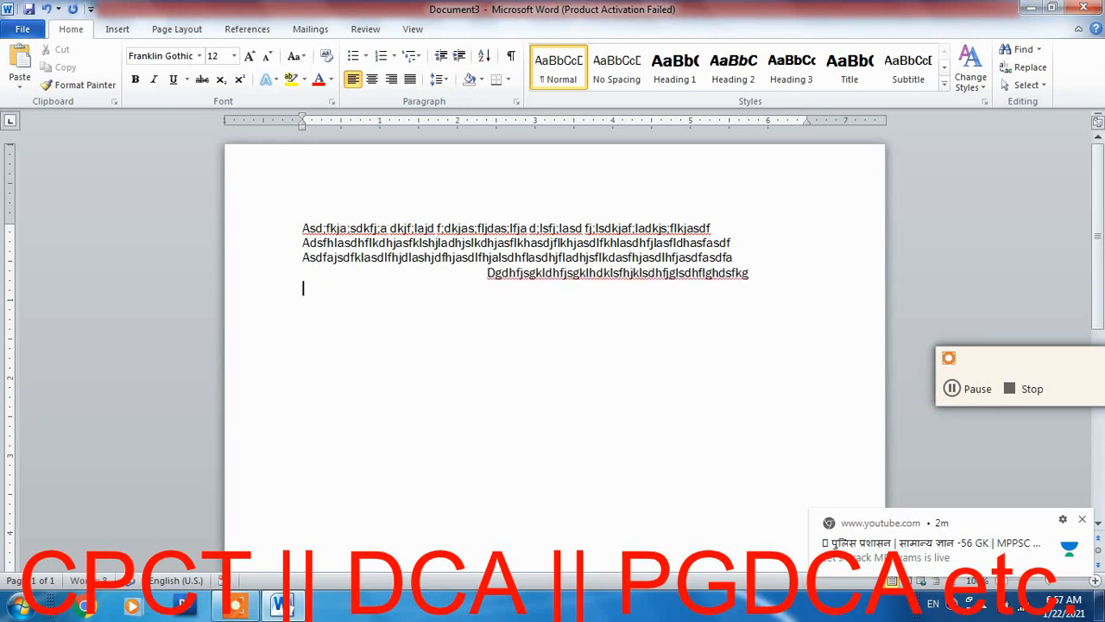
{"action": "type", "text": " Sdfgdsfgkd;lgfj"}
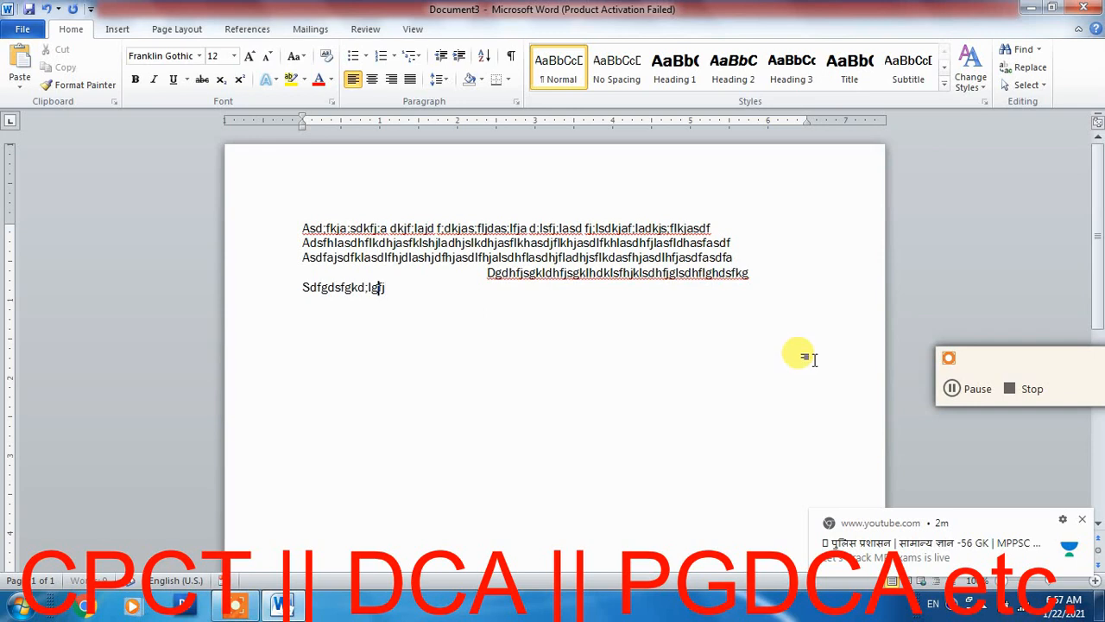
{"action": "mouse_move", "coordinate": [487, 273]}
{"action": "left_mouse_down"}
{"action": "mouse_move", "coordinate": [501, 311]}
{"action": "mouse_move", "coordinate": [487, 272]}
{"action": "mouse_move", "coordinate": [484, 280]}
{"action": "left_mouse_up"}
{"action": "left_click", "coordinate": [469, 267]}
{"action": "triple_click", "coordinate": [518, 272]}
{"action": "left_click", "coordinate": [499, 275]}
{"action": "key", "text": "ctrl+z"}
{"action": "key", "text": "ctrl+z"}
{"action": "key", "text": "ctrl+z"}
{"action": "key", "text": "ctrl+z"}
{"action": "key", "text": "ctrl+z"}
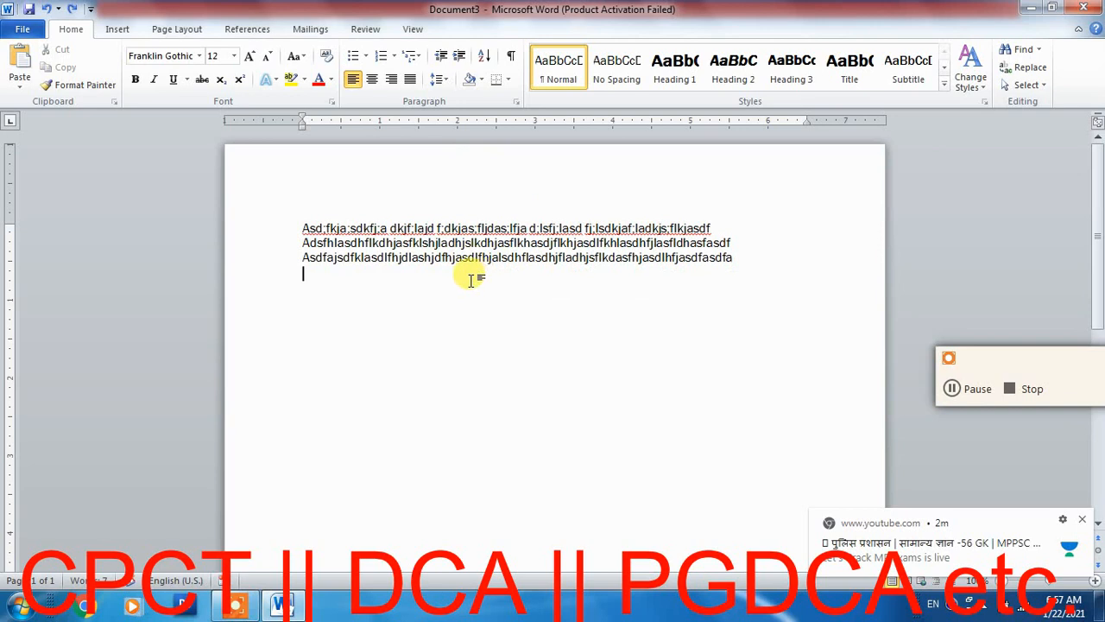
Step: Indent the empty fourth line by five levels and enter three lines of random filler text at that indent
{"action": "left_click", "coordinate": [458, 57]}
{"action": "left_click", "coordinate": [457, 57]}
{"action": "left_click", "coordinate": [457, 57]}
{"action": "left_click", "coordinate": [457, 57]}
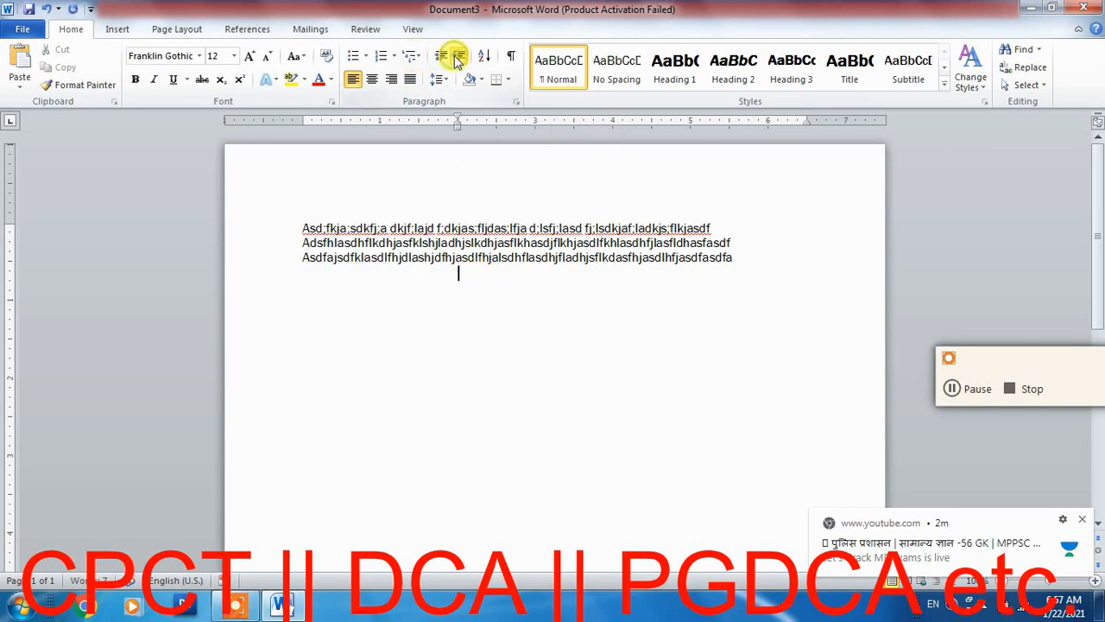
{"action": "left_click", "coordinate": [458, 57]}
{"action": "type", "text": "Sdfkg;sldfkj;lsdjf;gljsdf;gjsd;flgjsdfgsdfgdfsg"}
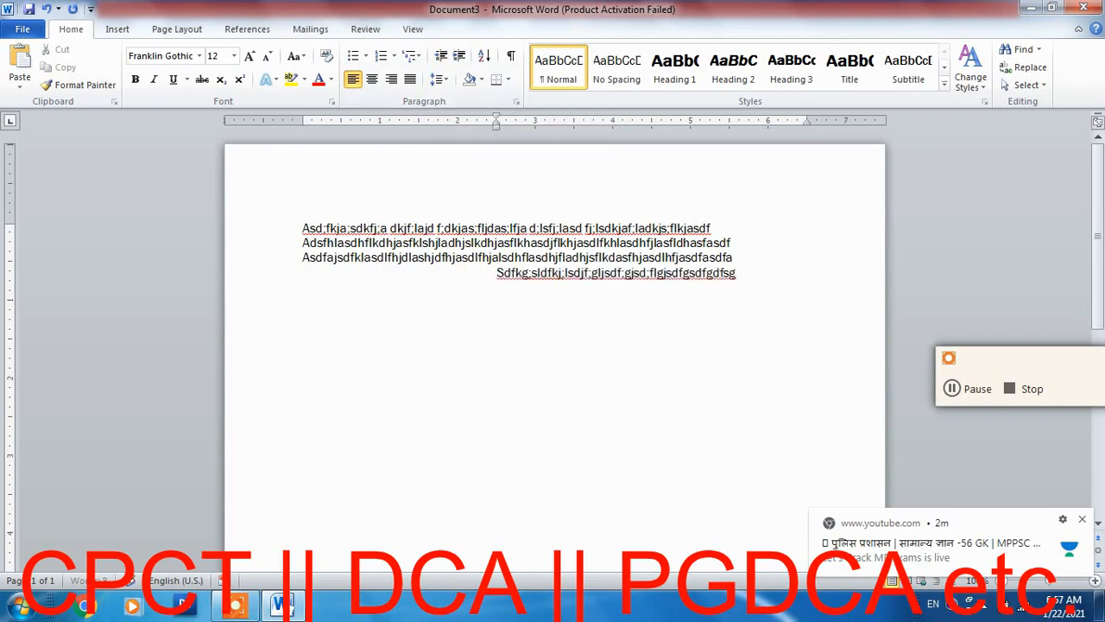
{"action": "key", "text": "Return"}
{"action": "type", "text": "sdfg;lsdfkjg;ldkjsfg;jksd;fgkjs;dfgk;lsdfkjg;ldkjsfg"}
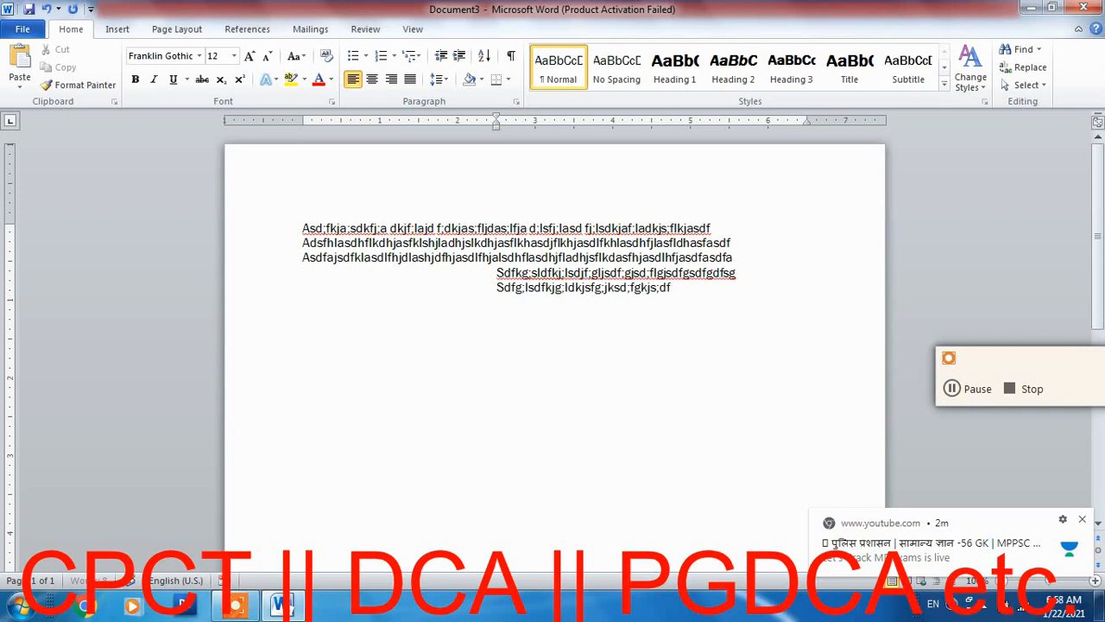
{"action": "key", "text": "Return"}
{"action": "type", "text": "sdfgkjshdfgkjdfsjg;lsdfkjg;lsdfkjg;lkjsd;flgsdfgdflskg"}
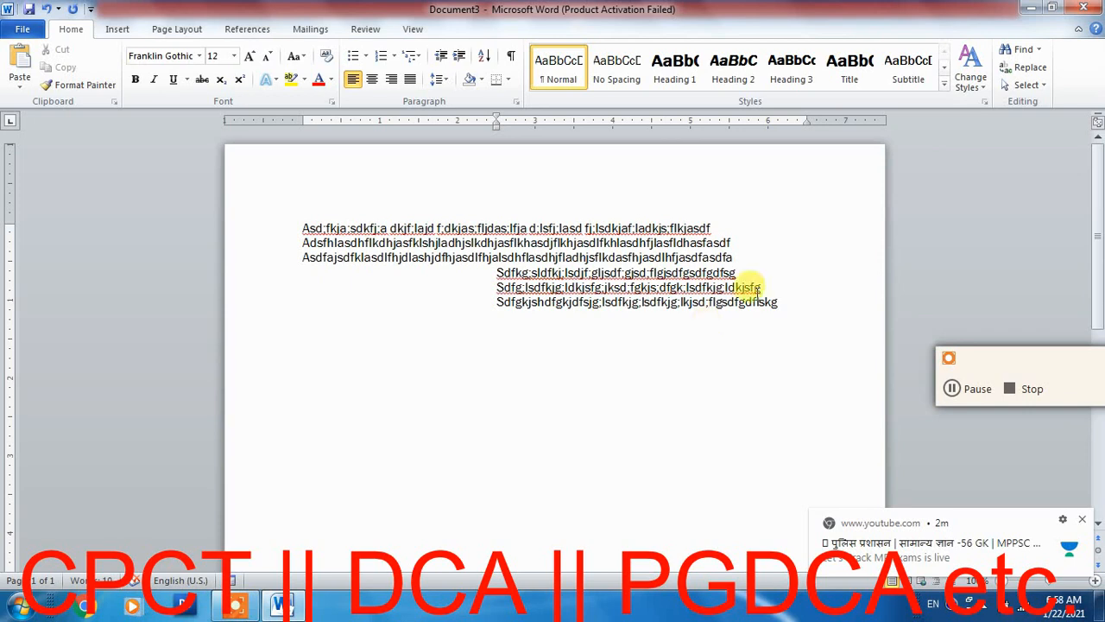
Step: Remove the left indent from the last three filler lines, then indent them again by three levels
{"action": "left_click_drag", "start_coordinate": [803, 316], "coordinate": [498, 273]}
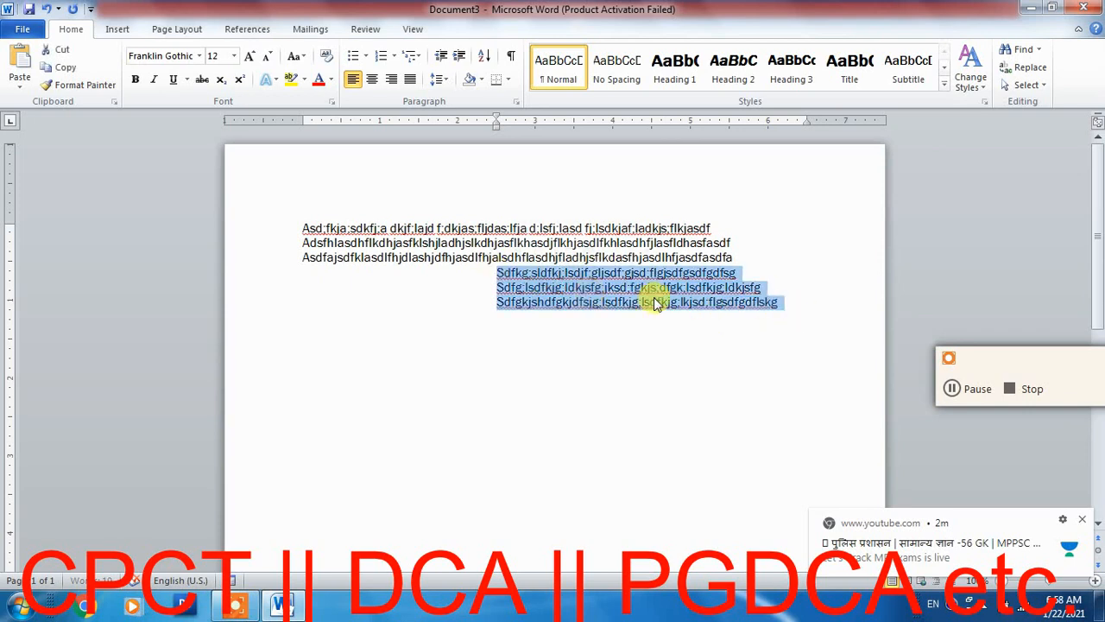
{"action": "left_click", "coordinate": [442, 59]}
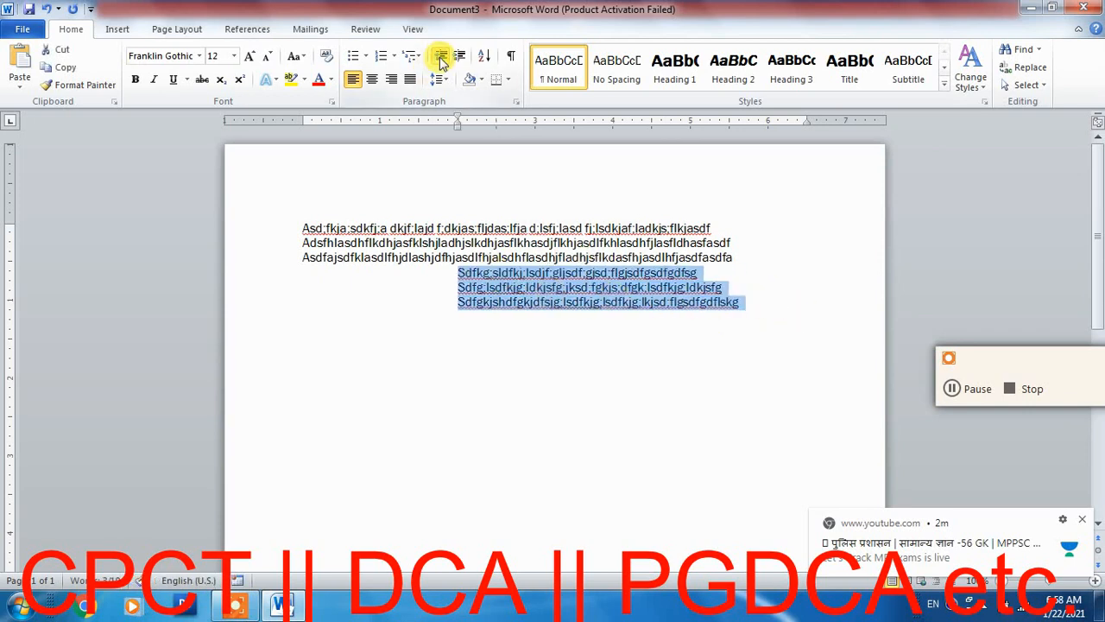
{"action": "left_click", "coordinate": [441, 58]}
{"action": "left_click", "coordinate": [442, 59]}
{"action": "left_click", "coordinate": [441, 59]}
{"action": "left_click", "coordinate": [442, 59]}
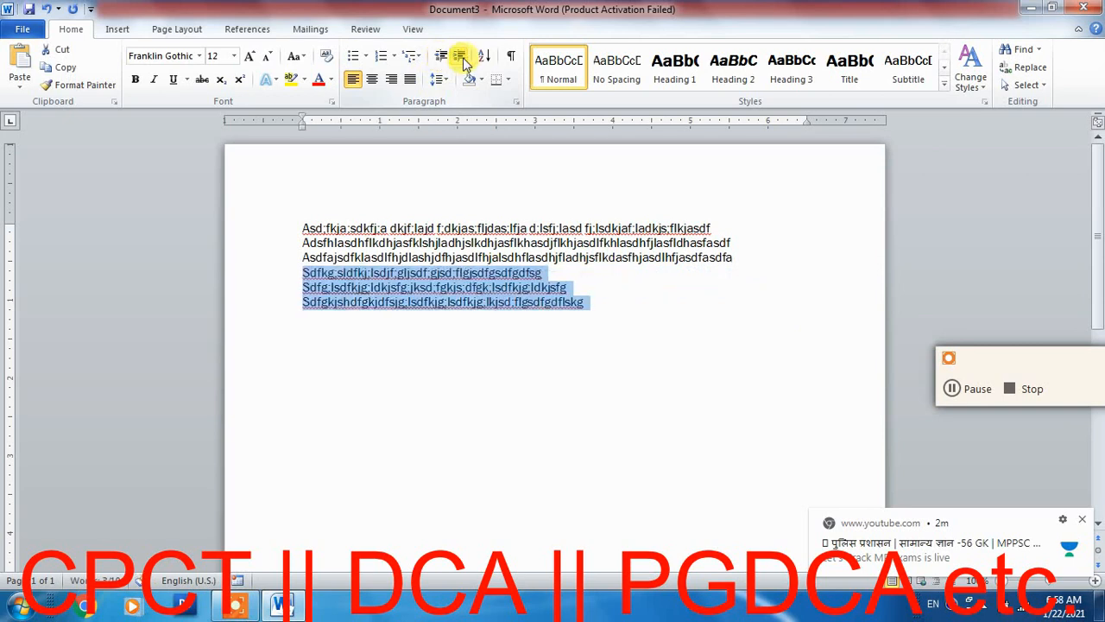
{"action": "left_click", "coordinate": [461, 57]}
{"action": "left_click", "coordinate": [460, 57]}
{"action": "left_click", "coordinate": [460, 57]}
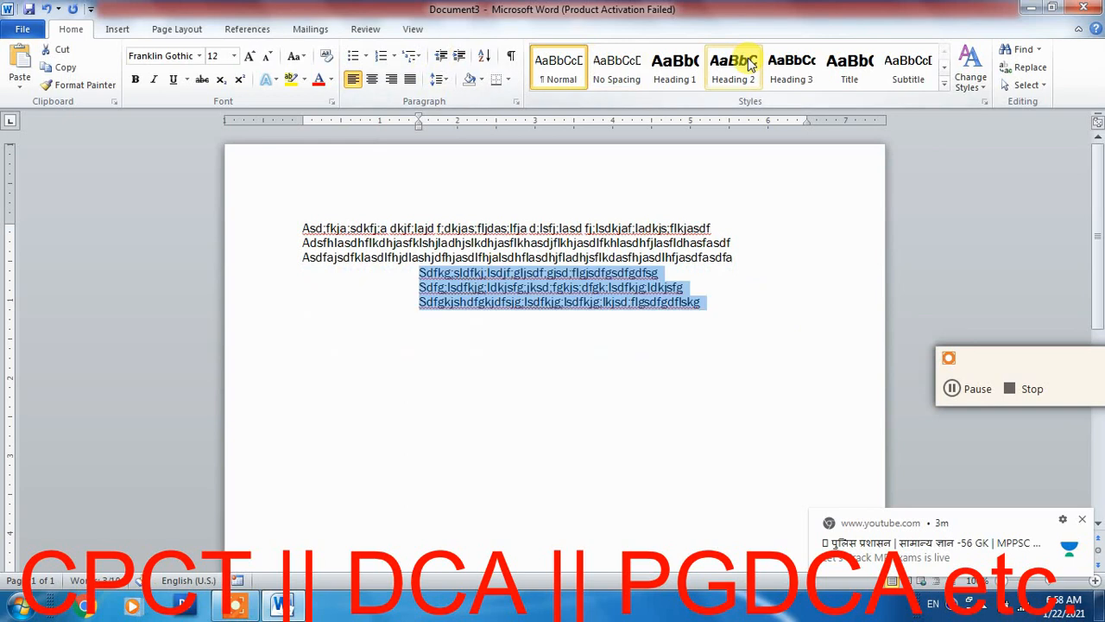
Step: Increase the indent of the three selected lines by three more levels, then decrease it back to the left margin
{"action": "key", "text": "ctrl+m"}
{"action": "key", "text": "ctrl+m"}
{"action": "key", "text": "ctrl+m"}
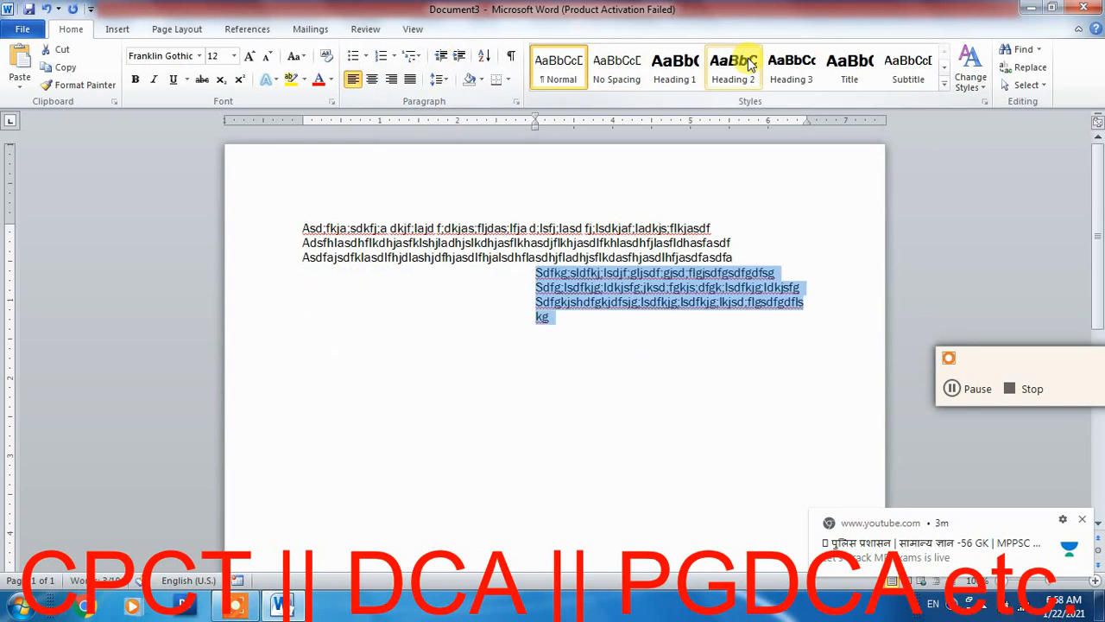
{"action": "key", "text": "ctrl+shift+m"}
{"action": "key", "text": "ctrl+shift+m"}
{"action": "key", "text": "ctrl+shift+m"}
{"action": "key", "text": "ctrl+shift+m"}
{"action": "key", "text": "ctrl+shift+m"}
{"action": "key", "text": "ctrl+shift+m"}
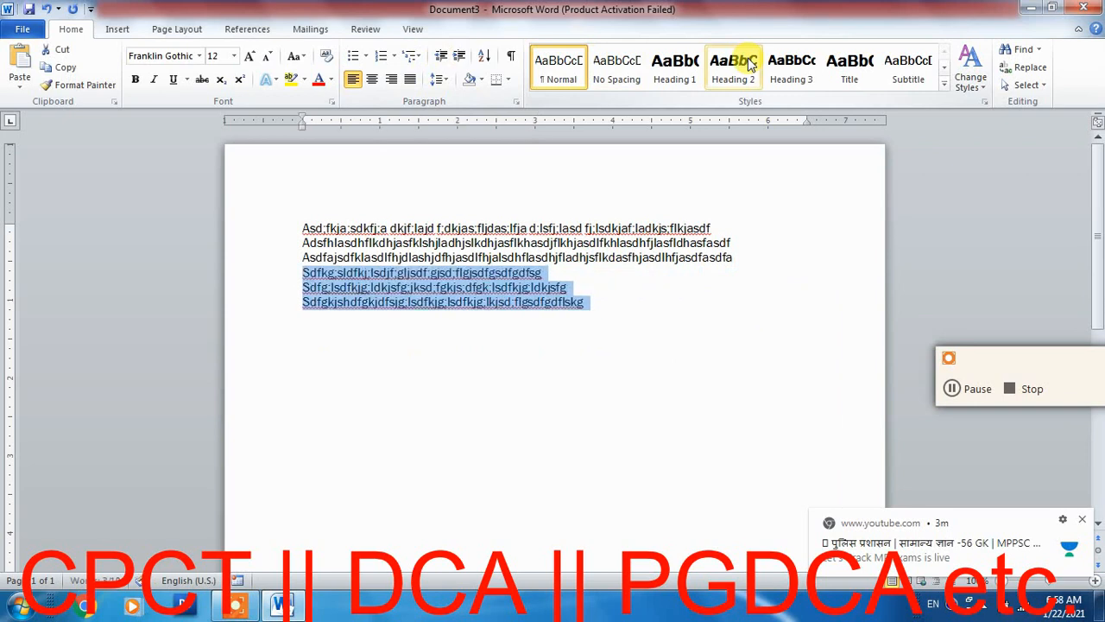
Step: Indent the three selected lines by five levels, then reduce their left indent to 0.5 inch and deselect them
{"action": "key", "text": "ctrl+m"}
{"action": "key", "text": "ctrl+m"}
{"action": "key", "text": "ctrl+m"}
{"action": "key", "text": "ctrl+m"}
{"action": "key", "text": "ctrl+m"}
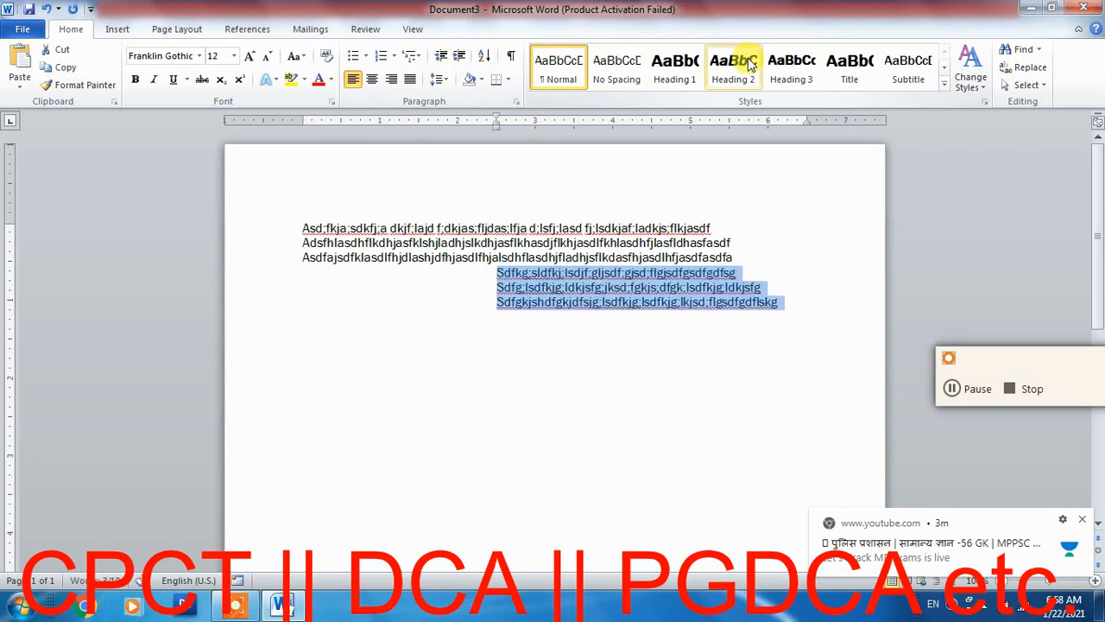
{"action": "key", "text": "ctrl+shift+m"}
{"action": "key", "text": "ctrl+shift+m"}
{"action": "key", "text": "ctrl+shift+m"}
{"action": "key", "text": "ctrl+shift+m"}
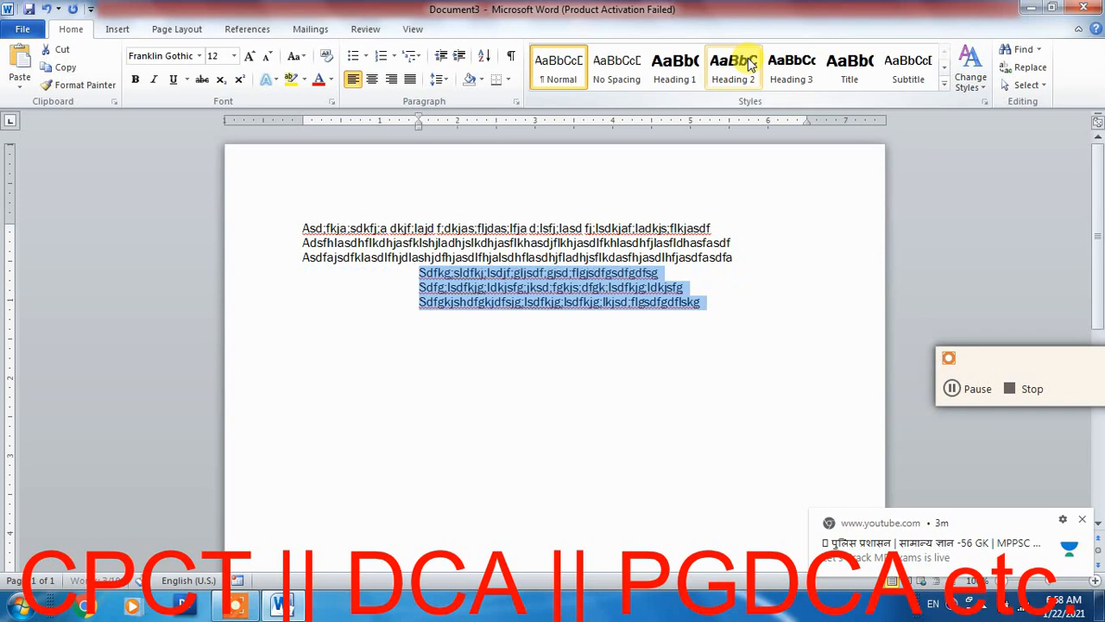
{"action": "key", "text": "Right"}
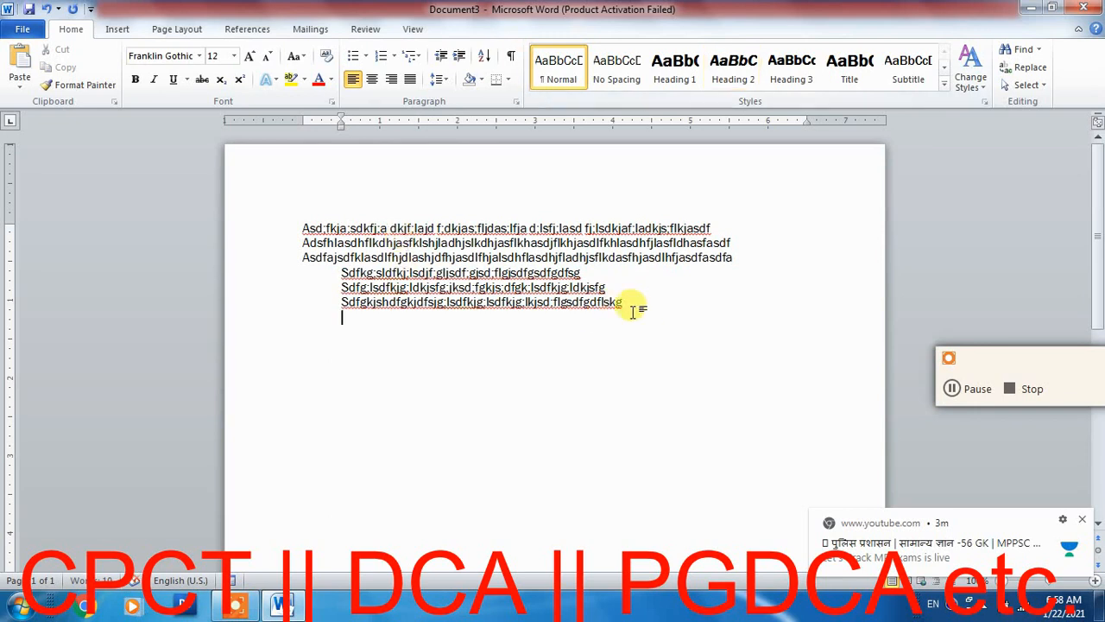
Step: Below the indented filler lines, add two 24 pt lines reading "Left Indent Ctrl+M" and "Right indent Ctrl+Shift+M"
{"action": "key", "text": "ctrl+shift+period"}
{"action": "key", "text": "ctrl+shift+period"}
{"action": "key", "text": "Return"}
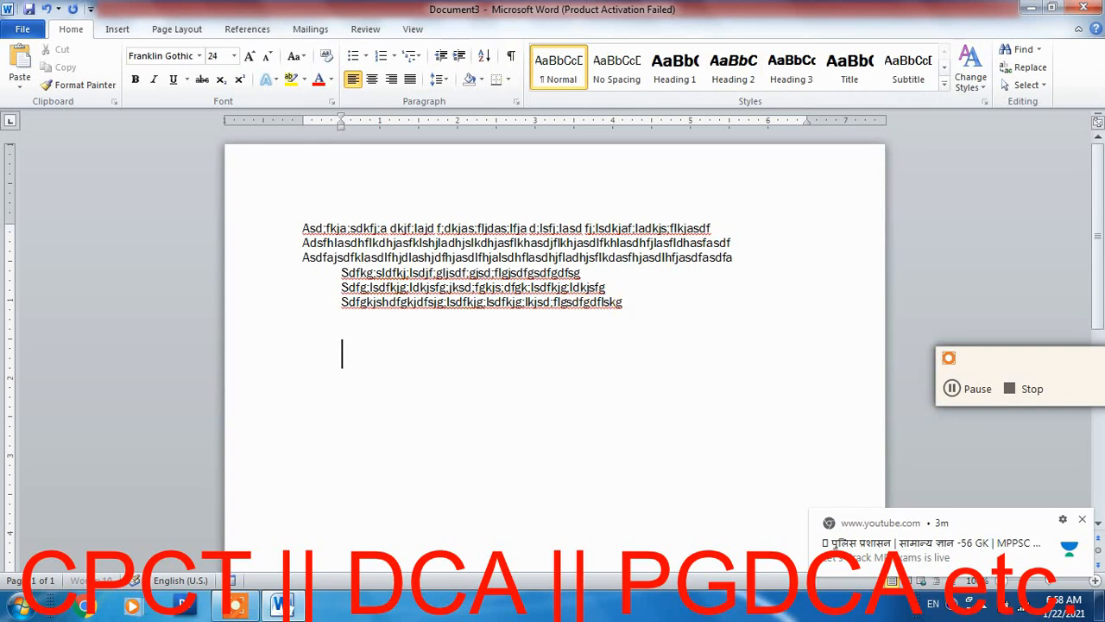
{"action": "type", "text": "Le"}
{"action": "key", "text": "BackSpace"}
{"action": "type", "text": "eft Indent"}
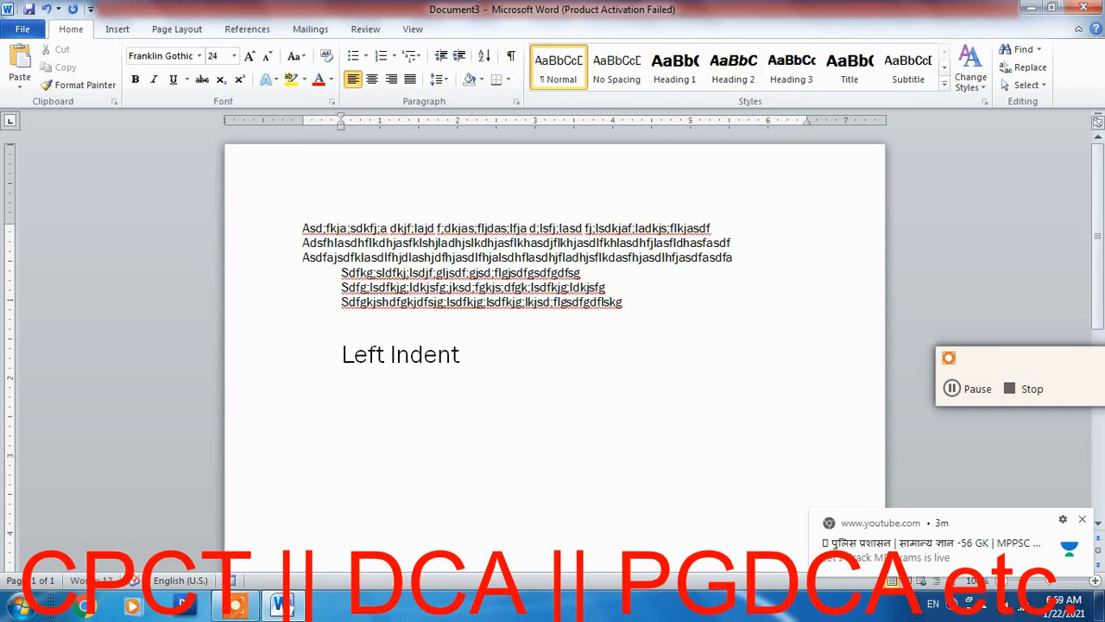
{"action": "type", "text": "  Ctrl+M"}
{"action": "key", "text": "Return"}
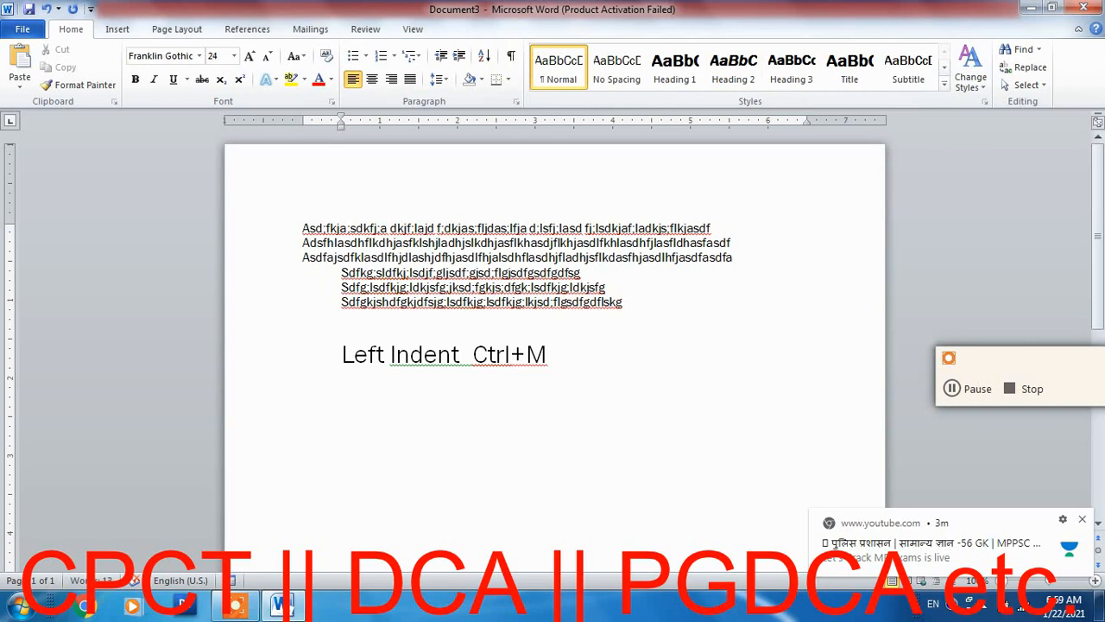
{"action": "type", "text": "Right indent Ctrl"}
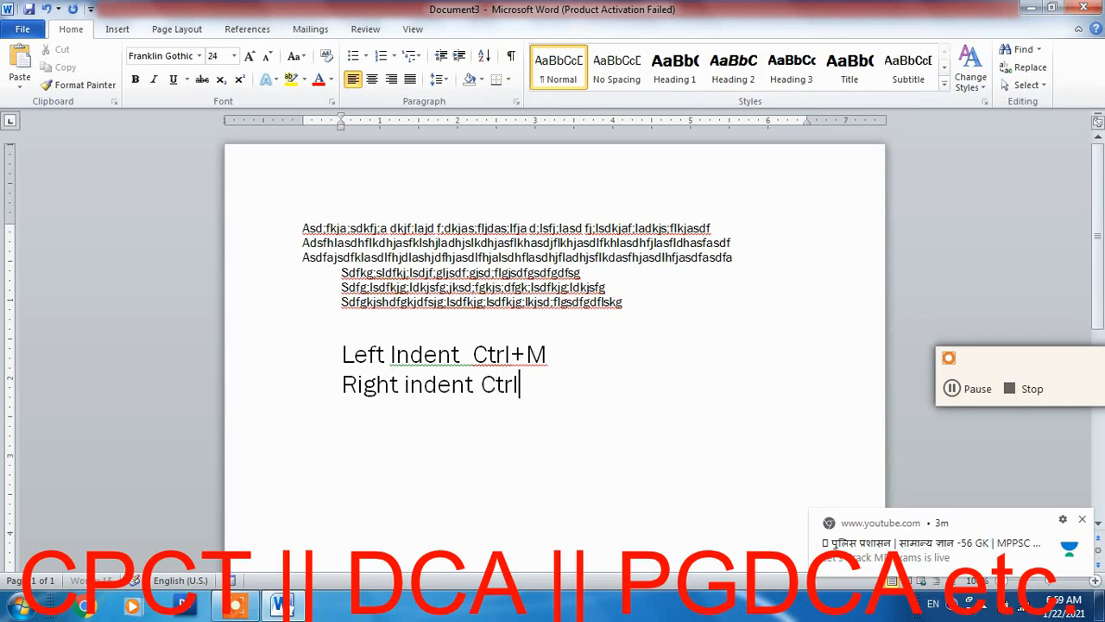
{"action": "type", "text": "+Shift"}
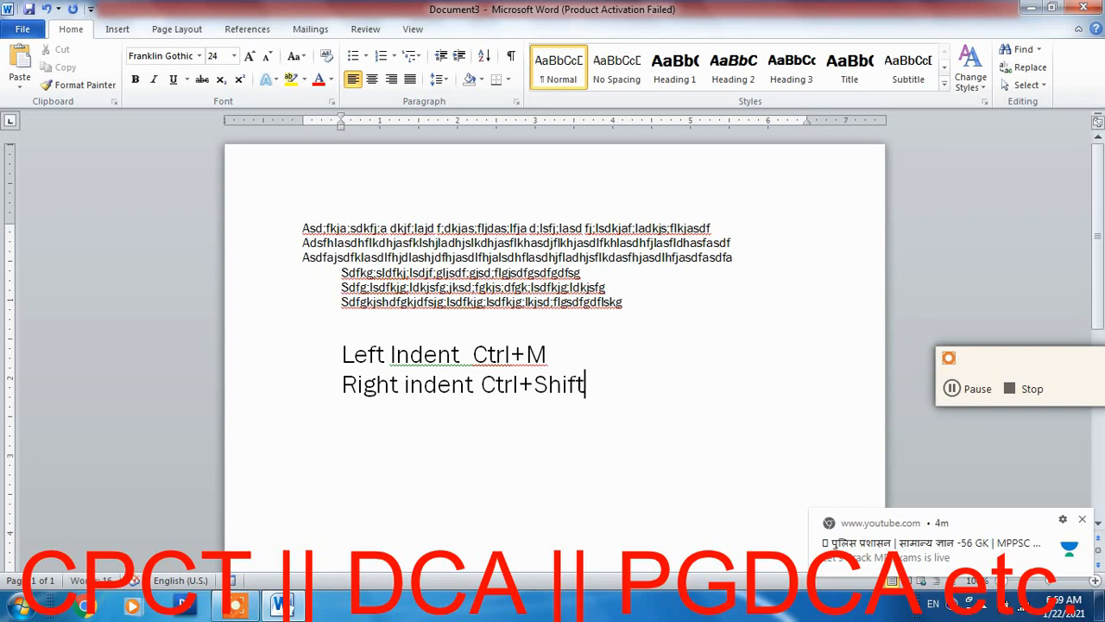
{"action": "type", "text": "+M"}
Step: Select both indent shortcut lines, set their font size to 28 pt and deselect them
{"action": "key", "text": "shift+Up"}
{"action": "key", "text": "shift+Home"}
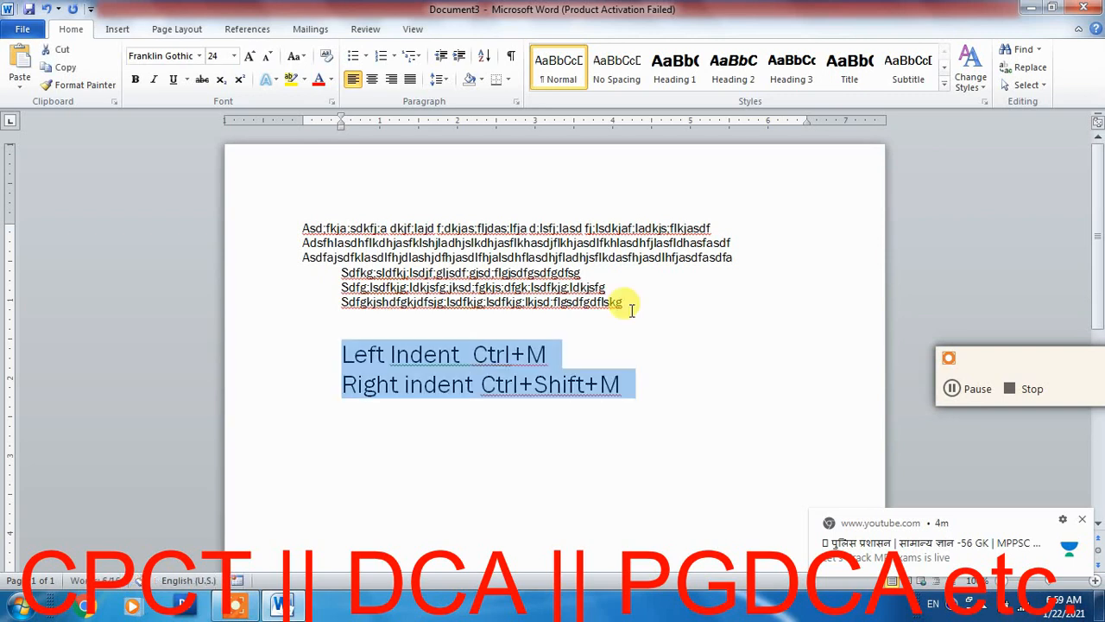
{"action": "key", "text": "ctrl+shift+period"}
{"action": "key", "text": "ctrl+shift+period"}
{"action": "key", "text": "ctrl+shift+period"}
{"action": "key", "text": "ctrl+shift+period"}
{"action": "key", "text": "ctrl+shift+comma"}
{"action": "key", "text": "ctrl+shift+comma"}
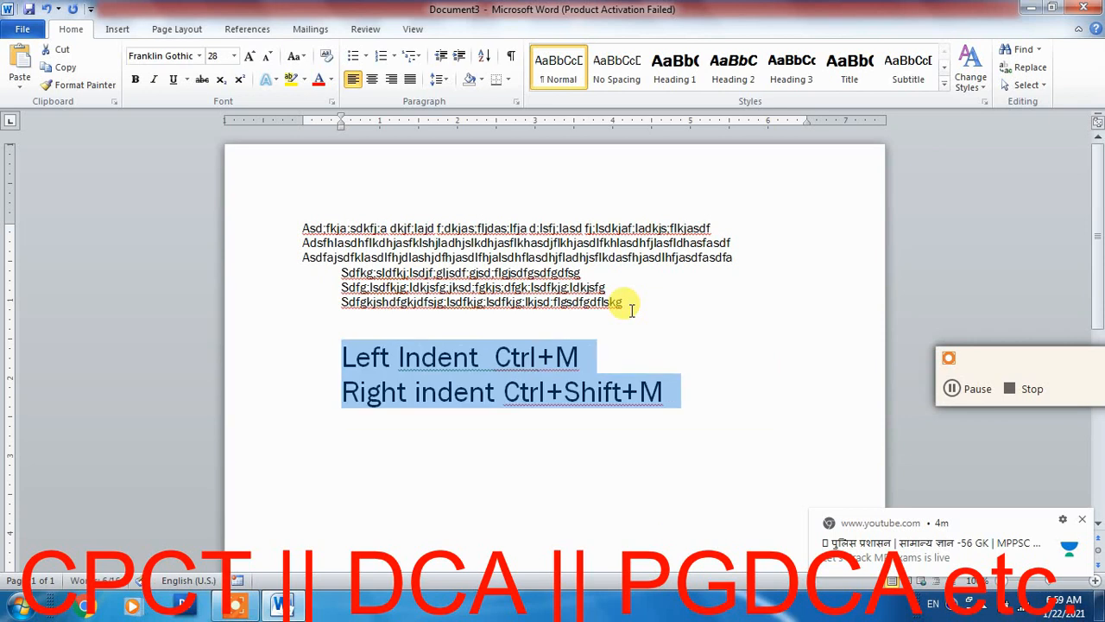
{"action": "left_click", "coordinate": [649, 421]}
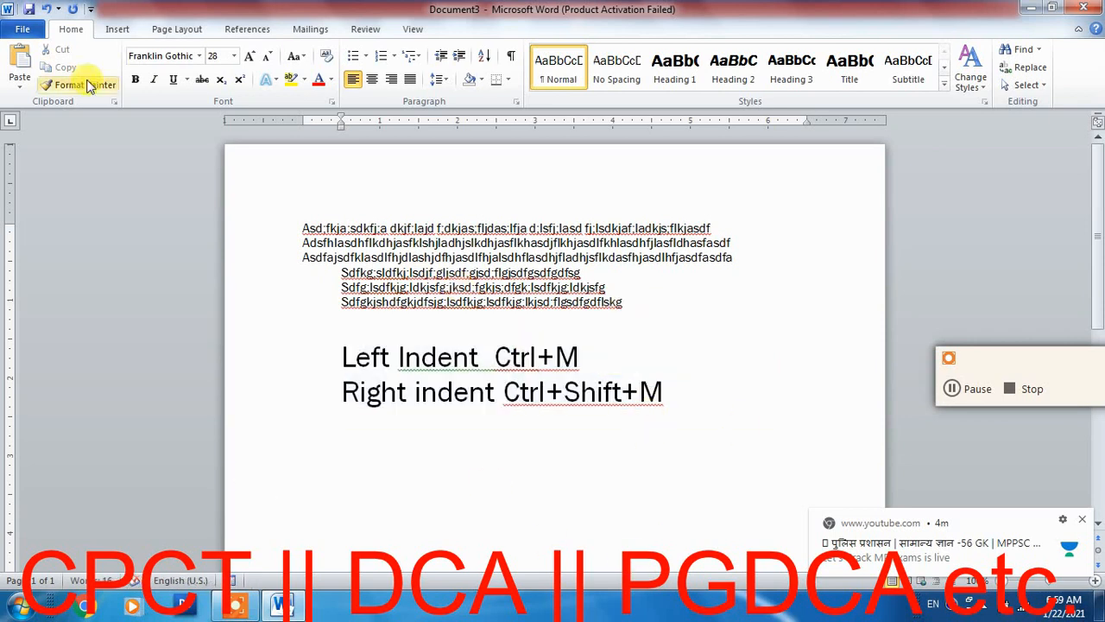
Step: Reselect the two indent shortcut lines, enlarge them to 80 pt, then shrink them to 24 pt
{"action": "left_click", "coordinate": [484, 354]}
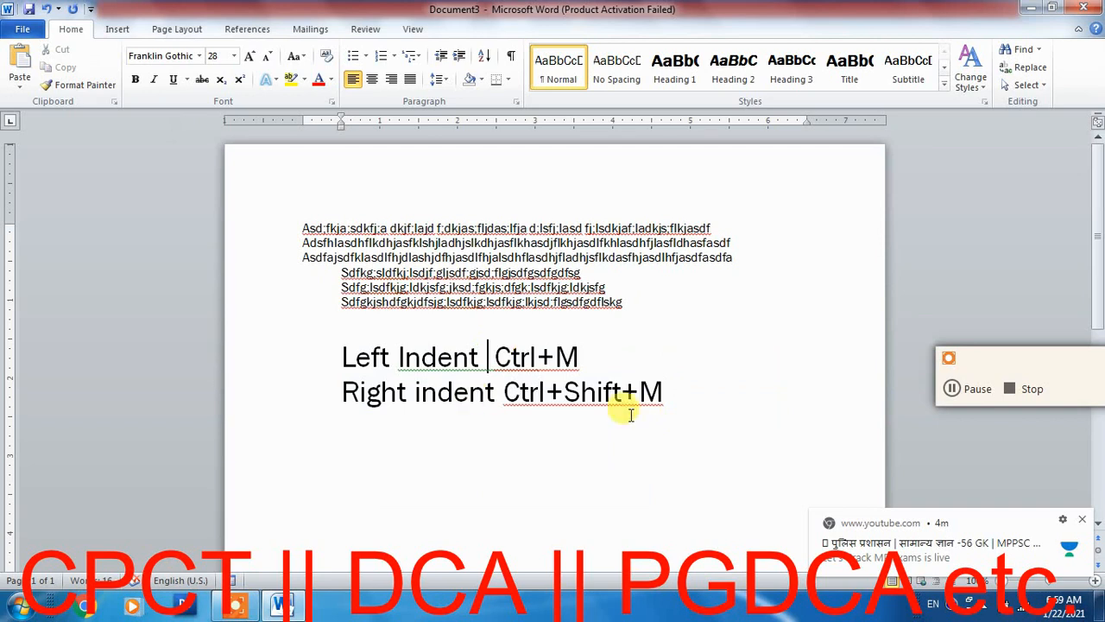
{"action": "left_click_drag", "start_coordinate": [666, 393], "coordinate": [352, 359]}
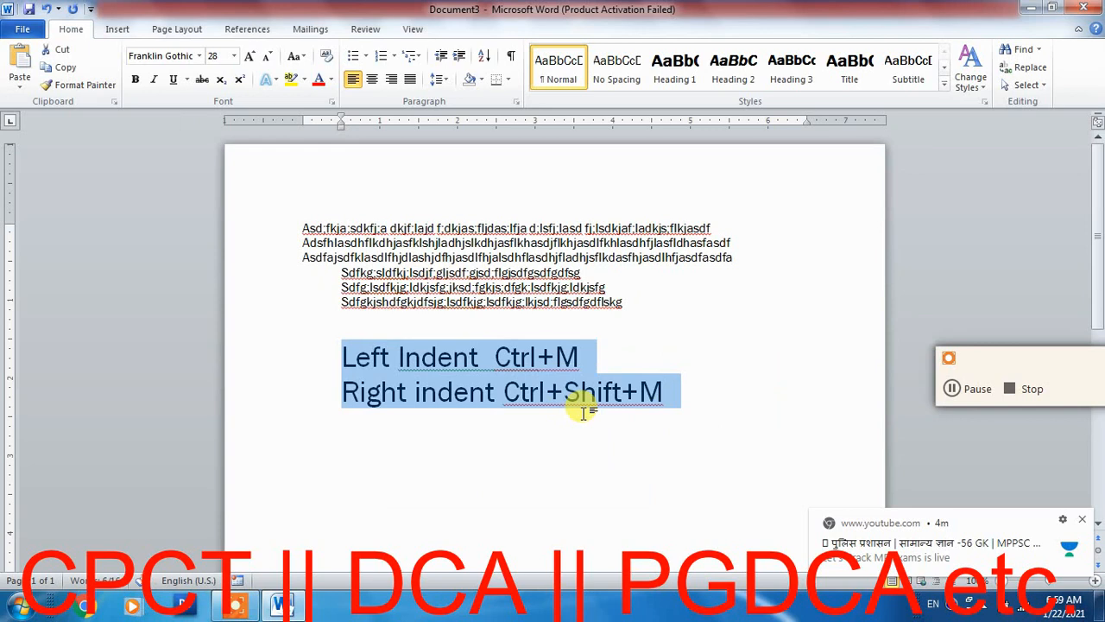
{"action": "key", "text": "ctrl+shift+period"}
{"action": "key", "text": "ctrl+shift+period"}
{"action": "key", "text": "ctrl+shift+period"}
{"action": "key", "text": "ctrl+shift+period"}
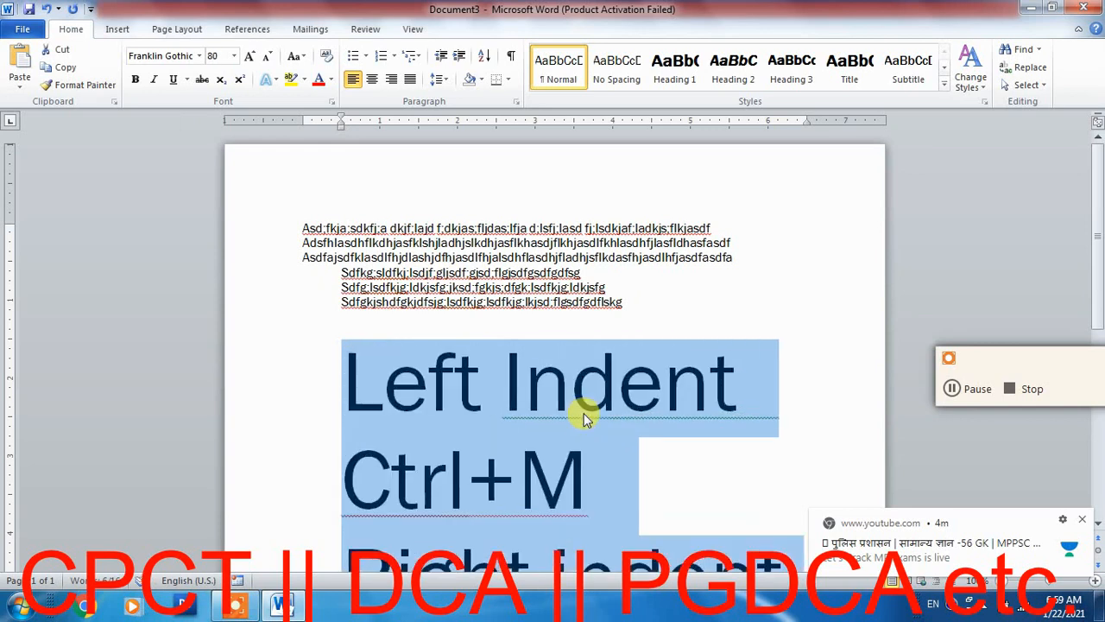
{"action": "key", "text": "ctrl+shift+comma"}
{"action": "key", "text": "ctrl+shift+comma"}
{"action": "key", "text": "ctrl+shift+comma"}
{"action": "key", "text": "ctrl+shift+comma"}
{"action": "key", "text": "ctrl+shift+comma"}
{"action": "key", "text": "ctrl+shift+comma"}
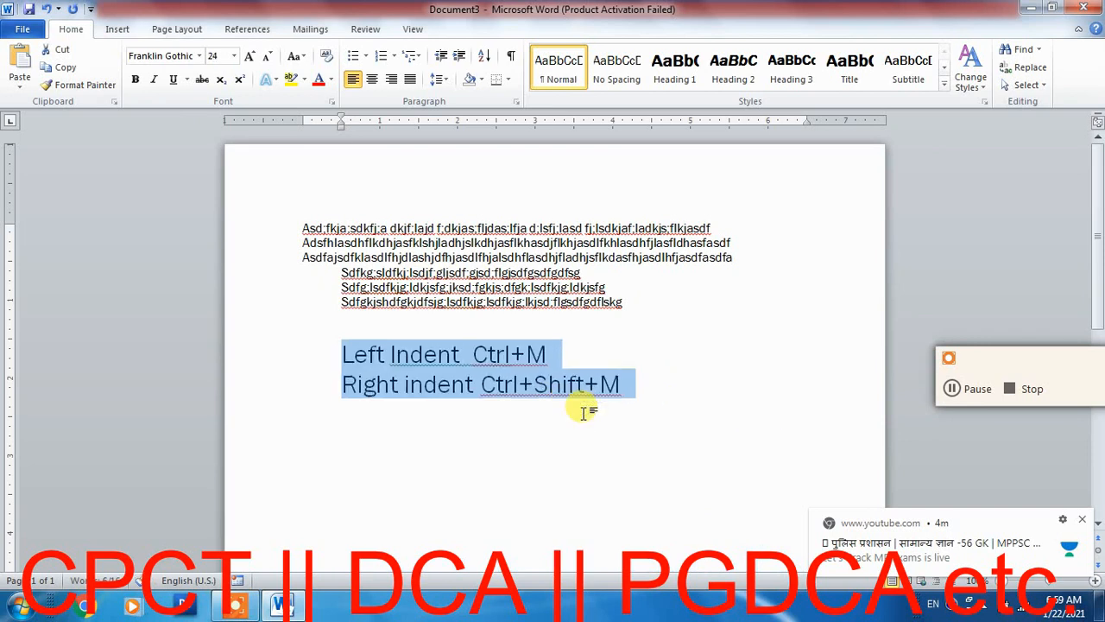
Step: Insert three blank lines after the last indented filler line
{"action": "left_click", "coordinate": [623, 302]}
{"action": "key", "text": "Return"}
{"action": "key", "text": "Return"}
{"action": "key", "text": "Return"}
Step: Select the three indented filler lines and enlarge their font size to 26 pt
{"action": "key", "text": "Up"}
{"action": "key", "text": "Up"}
{"action": "key", "text": "Up"}
{"action": "key", "text": "Up"}
{"action": "key", "text": "Up"}
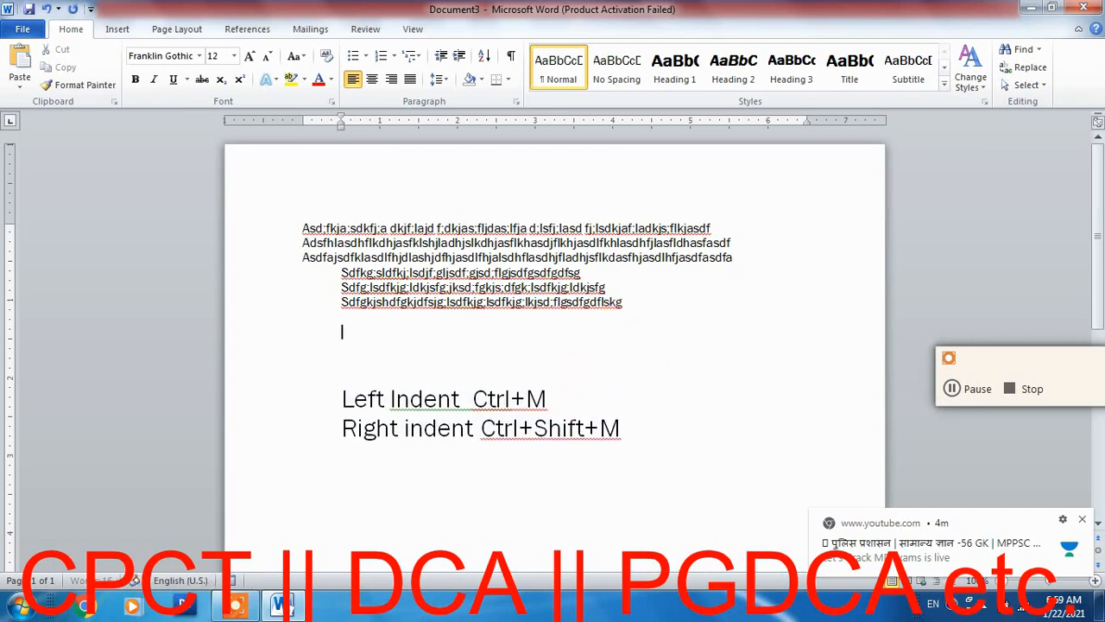
{"action": "key", "text": "shift+Down"}
{"action": "key", "text": "shift+Down"}
{"action": "key", "text": "shift+Down"}
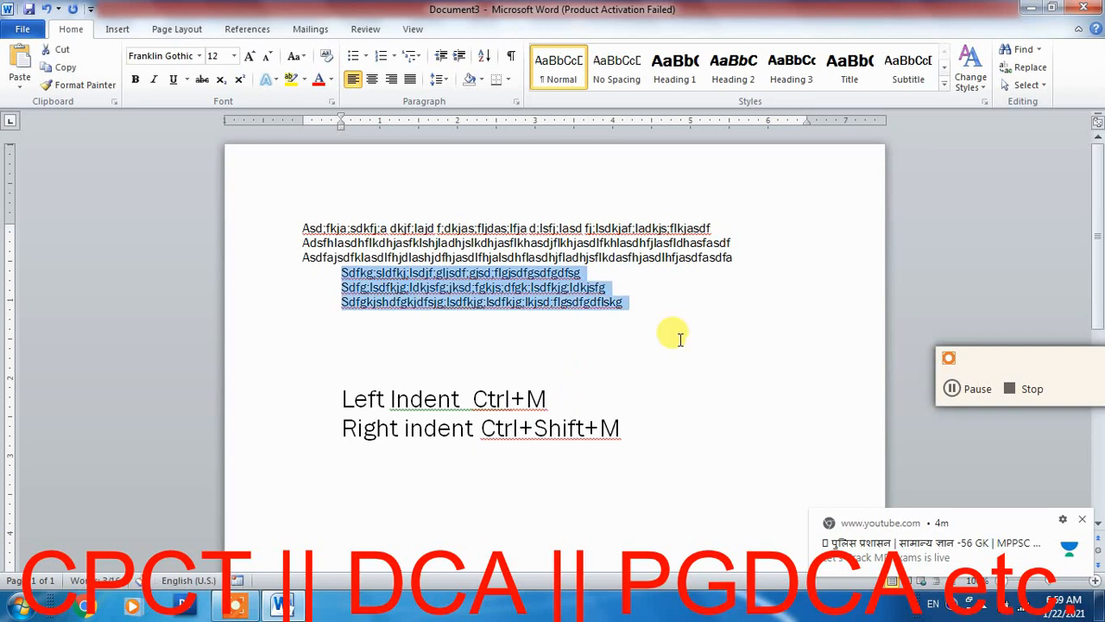
{"action": "key", "text": "ctrl+shift+period"}
{"action": "key", "text": "ctrl+shift+period"}
{"action": "key", "text": "ctrl+shift+period"}
{"action": "key", "text": "ctrl+shift+period"}
{"action": "key", "text": "ctrl+shift+period"}
{"action": "key", "text": "ctrl+shift+period"}
{"action": "key", "text": "ctrl+shift+period"}
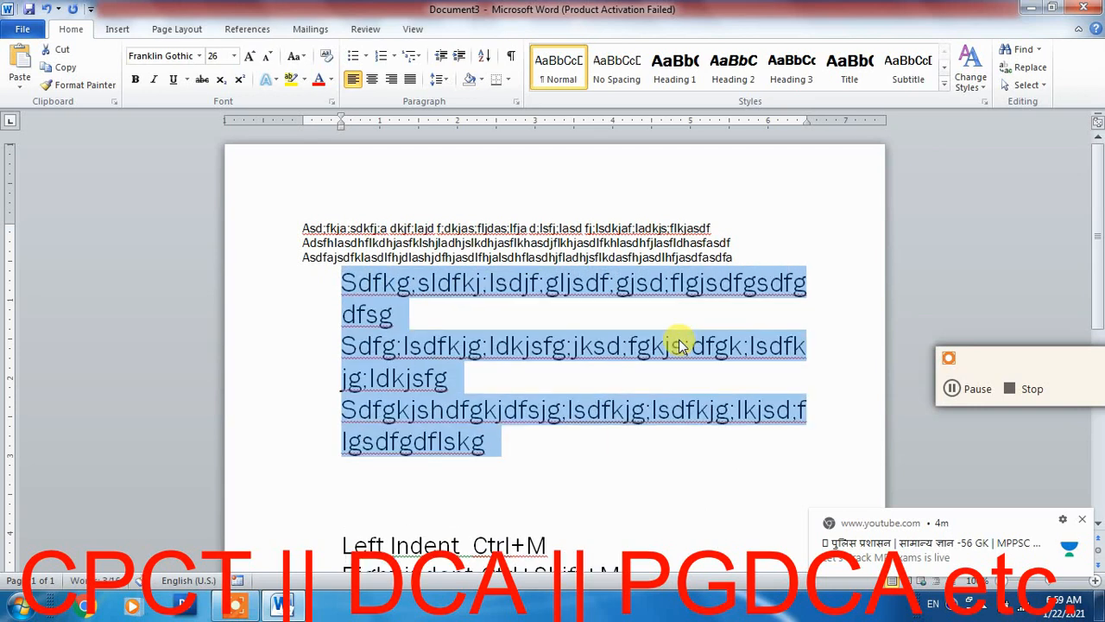
Step: Reduce the three selected filler lines to 12 pt, then to 11 pt, and deselect them
{"action": "key", "text": "ctrl+shift+comma"}
{"action": "key", "text": "ctrl+shift+comma"}
{"action": "key", "text": "ctrl+shift+comma"}
{"action": "key", "text": "ctrl+shift+comma"}
{"action": "key", "text": "ctrl+shift+comma"}
{"action": "key", "text": "ctrl+shift+comma"}
{"action": "key", "text": "ctrl+shift+comma"}
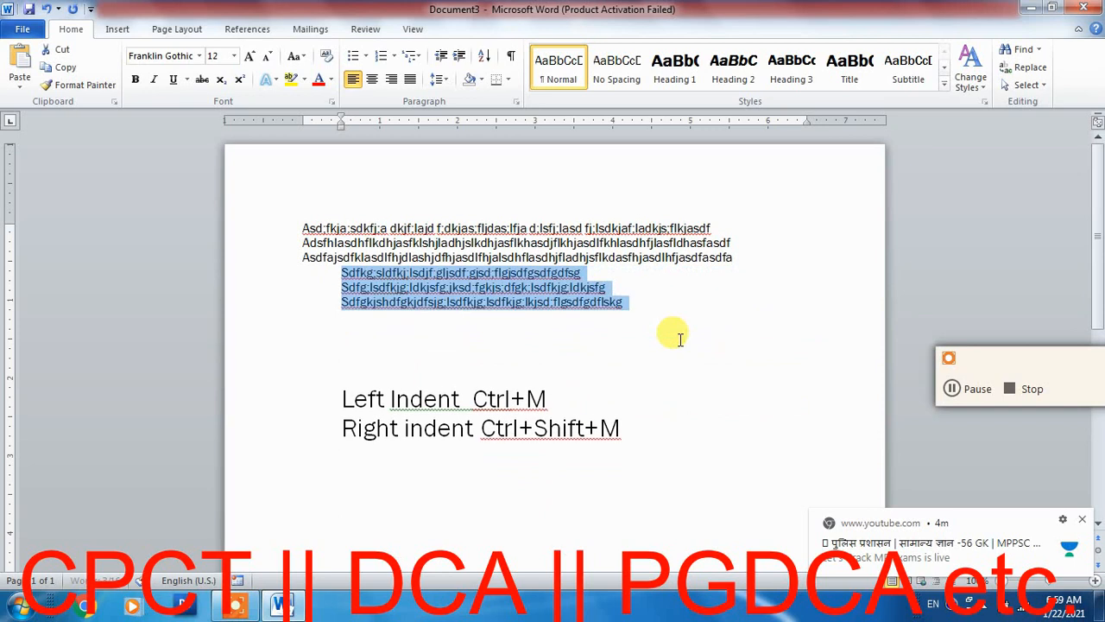
{"action": "key", "text": "ctrl+shift+comma"}
{"action": "key", "text": "ctrl+shift+comma"}
{"action": "key", "text": "ctrl+shift+comma"}
{"action": "key", "text": "ctrl+shift+comma"}
{"action": "key", "text": "ctrl+shift+period"}
{"action": "key", "text": "ctrl+shift+period"}
{"action": "key", "text": "ctrl+shift+period"}
{"action": "key", "text": "Right"}
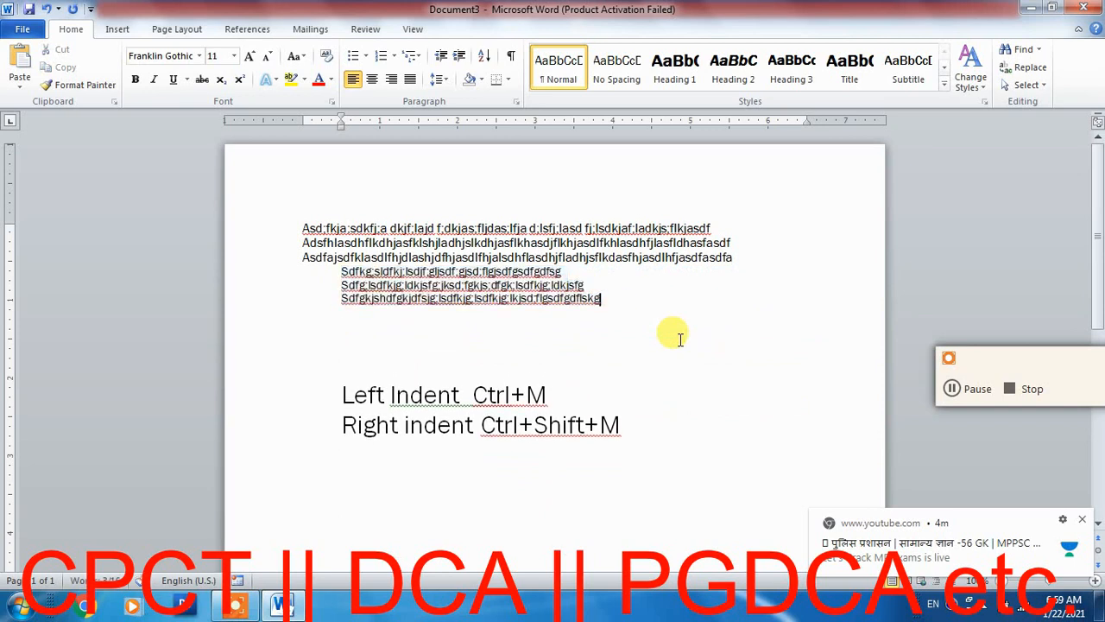
Step: Start a 22 pt line under the indented filler lines and enter "Ctrl+Shift+>"
{"action": "key", "text": "Return"}
{"action": "key", "text": "ctrl+shift+period"}
{"action": "key", "text": "ctrl+shift+period"}
{"action": "key", "text": "ctrl+shift+period"}
{"action": "key", "text": "ctrl+shift+period"}
{"action": "key", "text": "ctrl+shift+period"}
{"action": "key", "text": "ctrl+shift+period"}
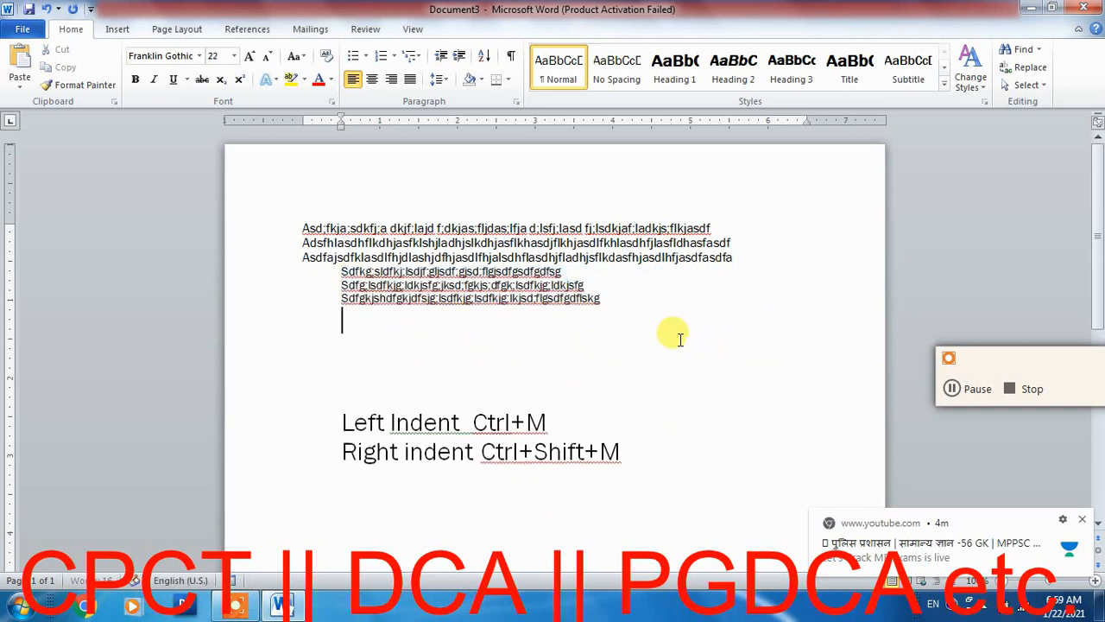
{"action": "type", "text": "Ctrl+Fhi"}
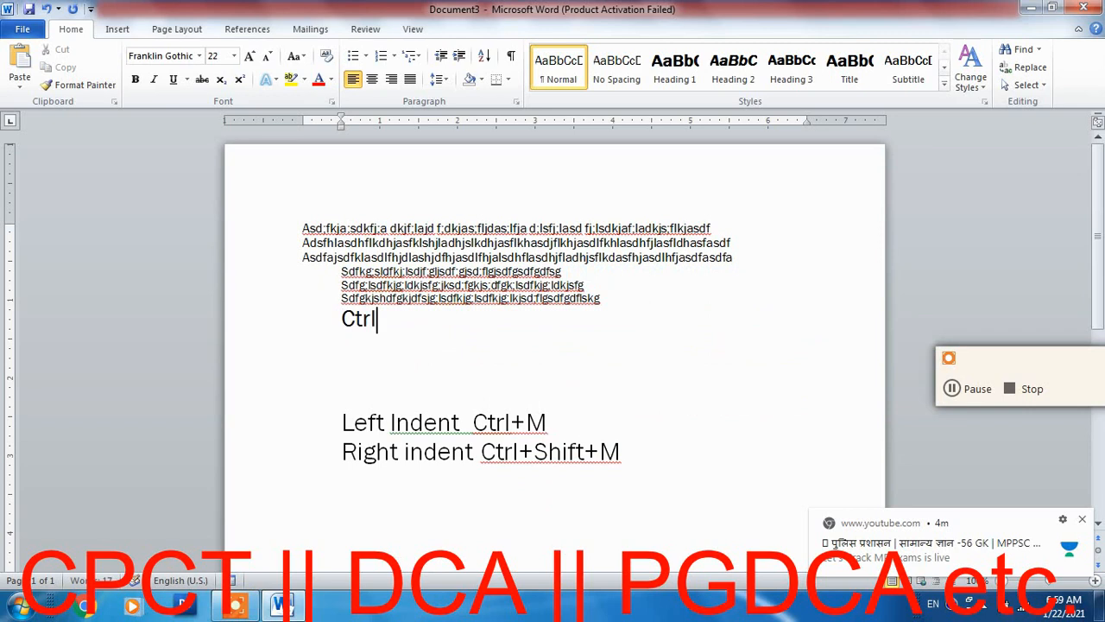
{"action": "key", "text": "BackSpace"}
{"action": "key", "text": "BackSpace"}
{"action": "key", "text": "BackSpace"}
{"action": "type", "text": "Shift"}
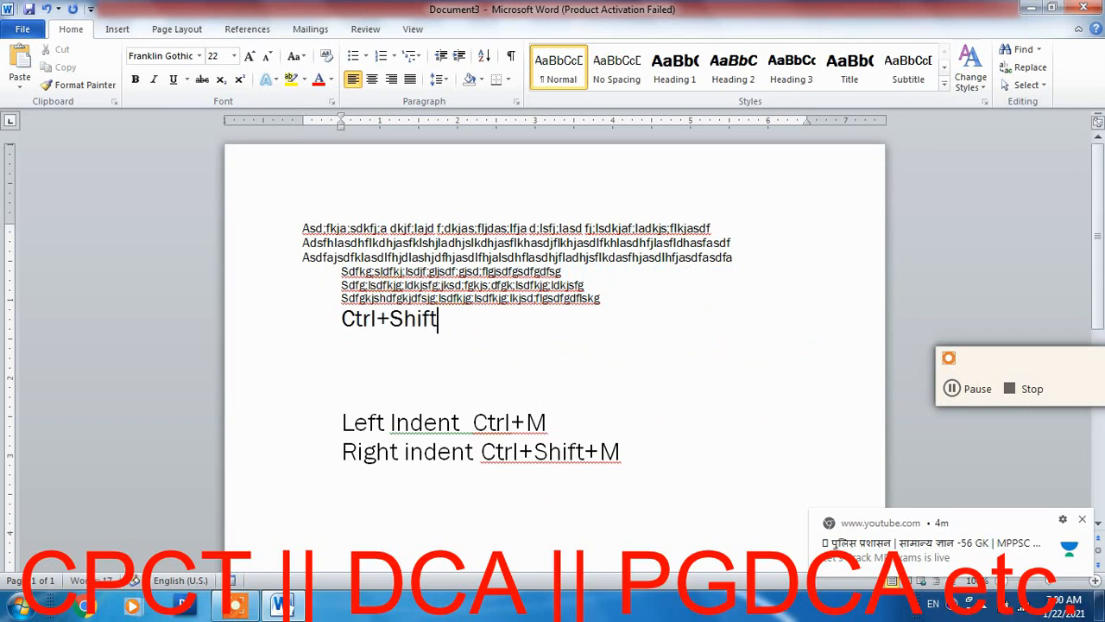
{"action": "type", "text": "+?"}
{"action": "key", "text": "BackSpace"}
{"action": "type", "text": ">"}
Step: Enlarge the "Ctrl+Shift+>" line to 48 pt and deselect it
{"action": "key", "text": "shift+Home"}
{"action": "key", "text": "ctrl+shift+period"}
{"action": "key", "text": "ctrl+shift+period"}
{"action": "key", "text": "ctrl+shift+period"}
{"action": "key", "text": "ctrl+shift+period"}
{"action": "key", "text": "ctrl+shift+period"}
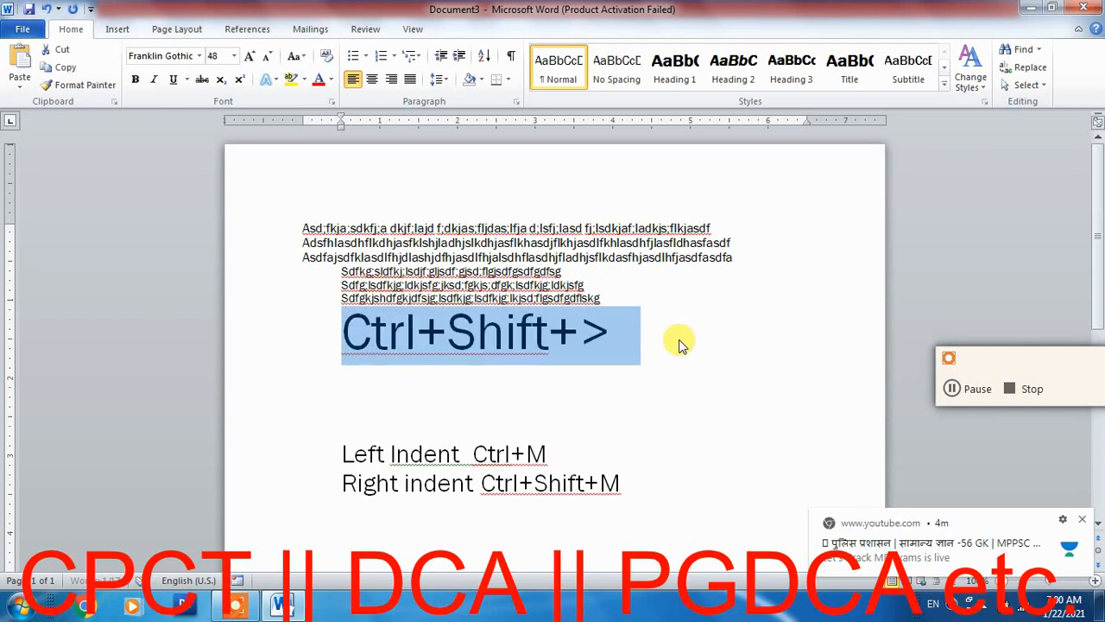
{"action": "key", "text": "Down"}
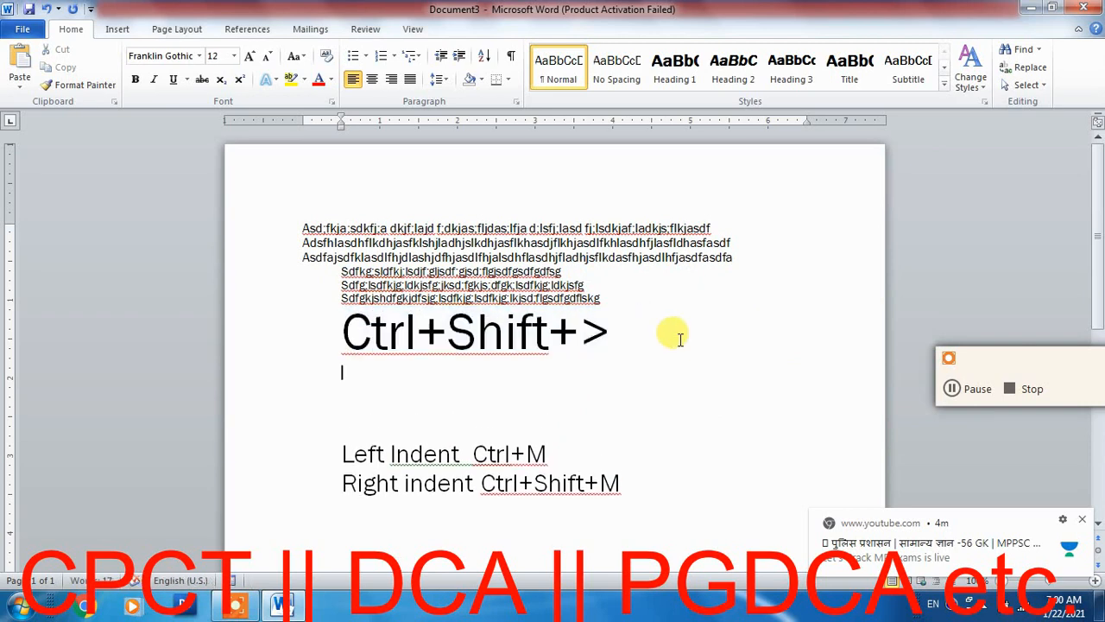
Step: Copy the "Ctrl+Shift+>" line onto a new line below and change the copy to "Ctrl+Shift+<"
{"action": "key", "text": "Up"}
{"action": "key", "text": "shift+End"}
{"action": "key", "text": "ctrl+c"}
{"action": "key", "text": "End"}
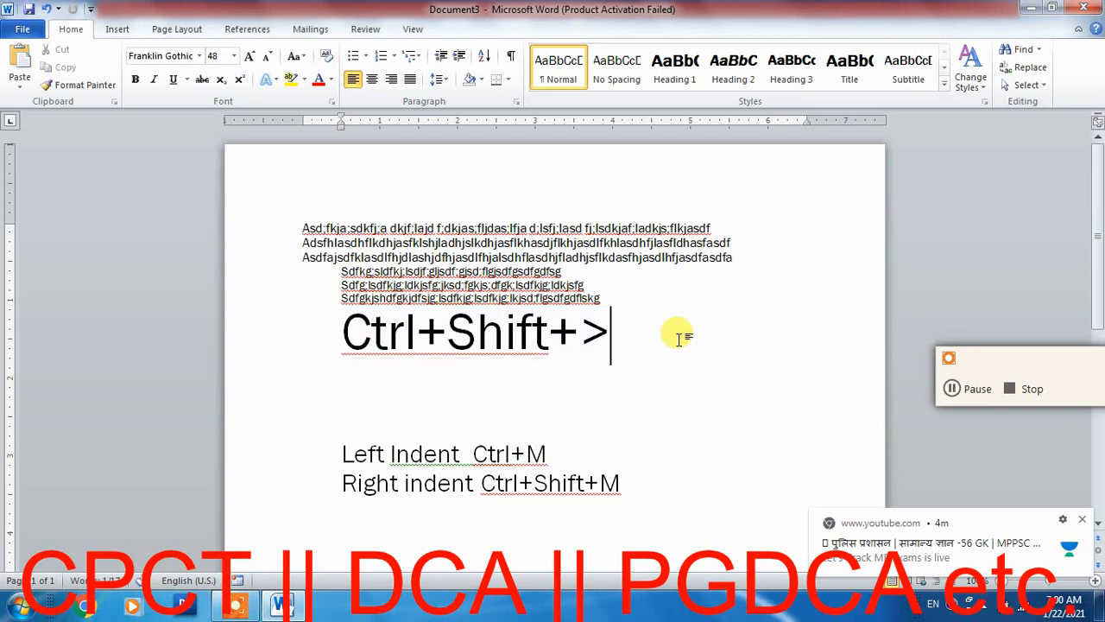
{"action": "key", "text": "Return"}
{"action": "key", "text": "ctrl+v"}
{"action": "key", "text": "BackSpace"}
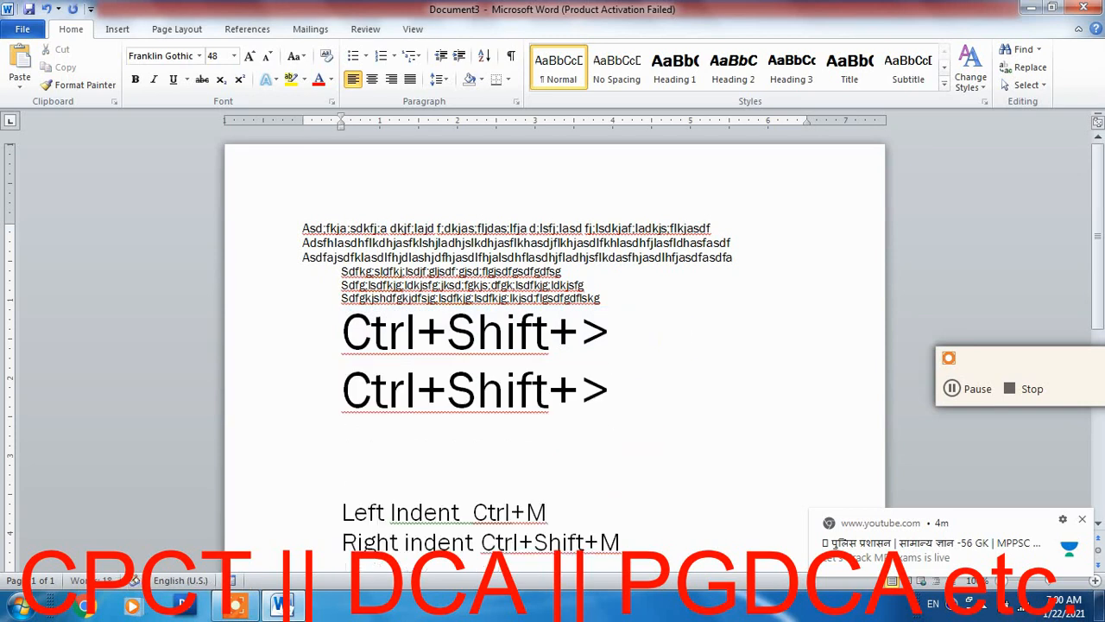
{"action": "key", "text": "BackSpace"}
{"action": "type", "text": "<"}
Step: Reduce the "Ctrl+Shift+<" line to 36 pt and deselect it
{"action": "key", "text": "shift+Home"}
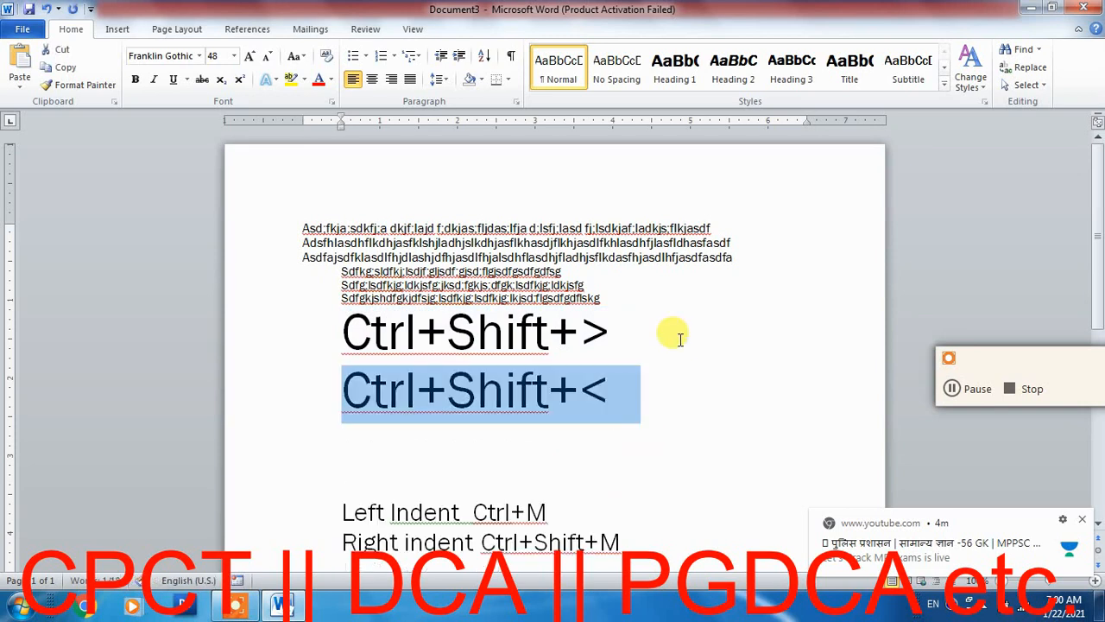
{"action": "key", "text": "ctrl+shift+comma"}
{"action": "key", "text": "ctrl+shift+comma"}
{"action": "key", "text": "ctrl+shift+comma"}
{"action": "key", "text": "ctrl+shift+comma"}
{"action": "key", "text": "ctrl+shift+period"}
{"action": "key", "text": "ctrl+shift+period"}
{"action": "key", "text": "ctrl+shift+comma"}
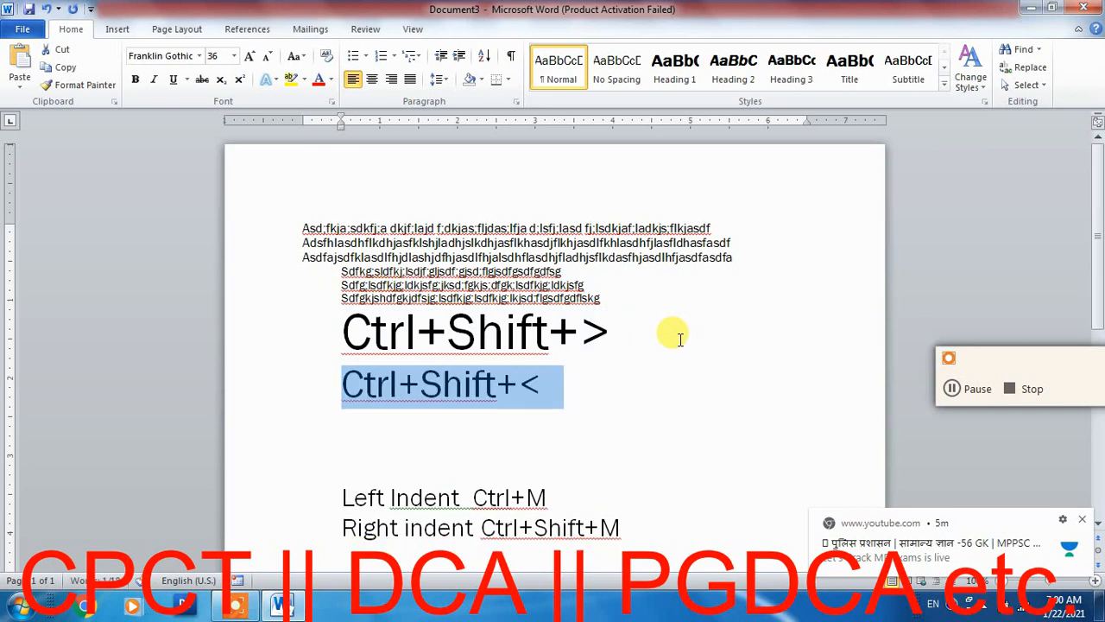
{"action": "key", "text": "Up"}
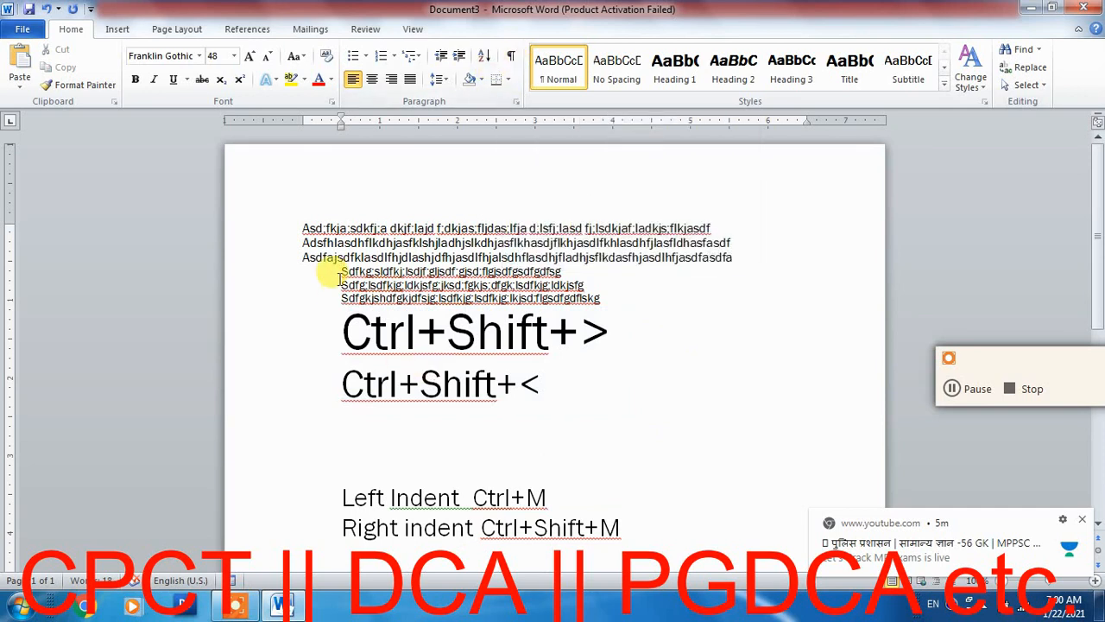
Step: Select the whole document and show its paragraph marks and formatting symbols, then hide them again
{"action": "key", "text": "ctrl+a"}
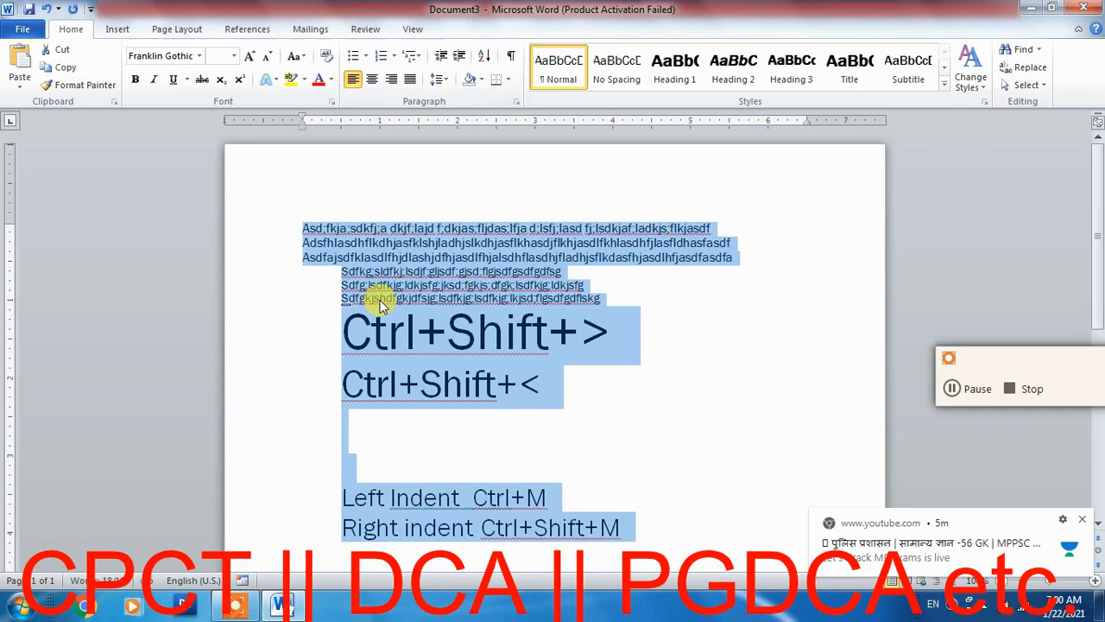
{"action": "left_click", "coordinate": [639, 295]}
{"action": "key", "text": "ctrl+a"}
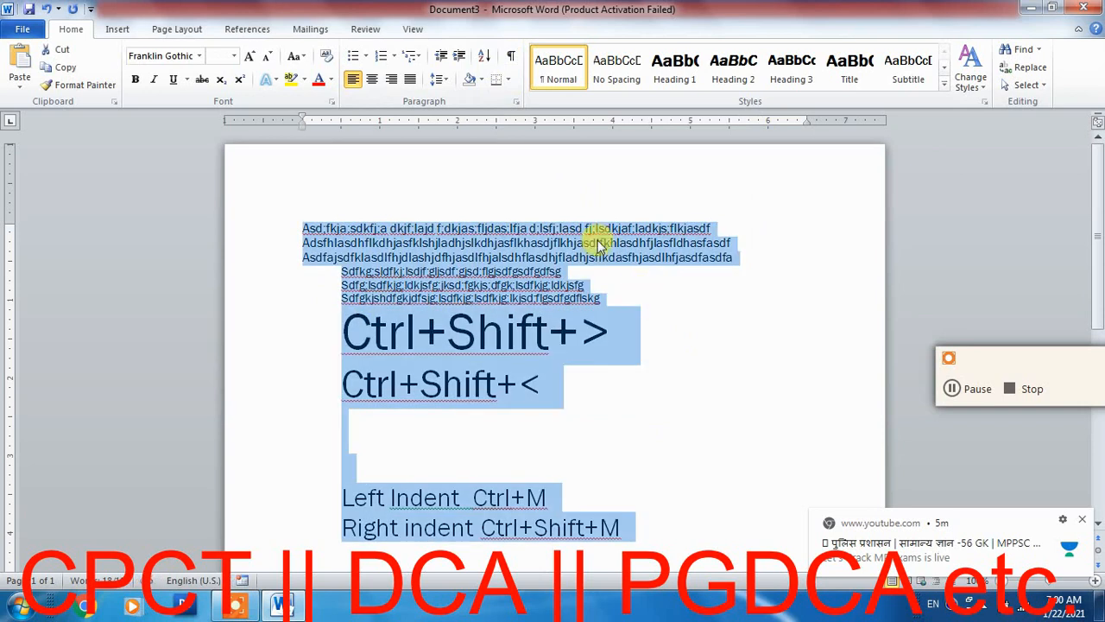
{"action": "left_click", "coordinate": [511, 59]}
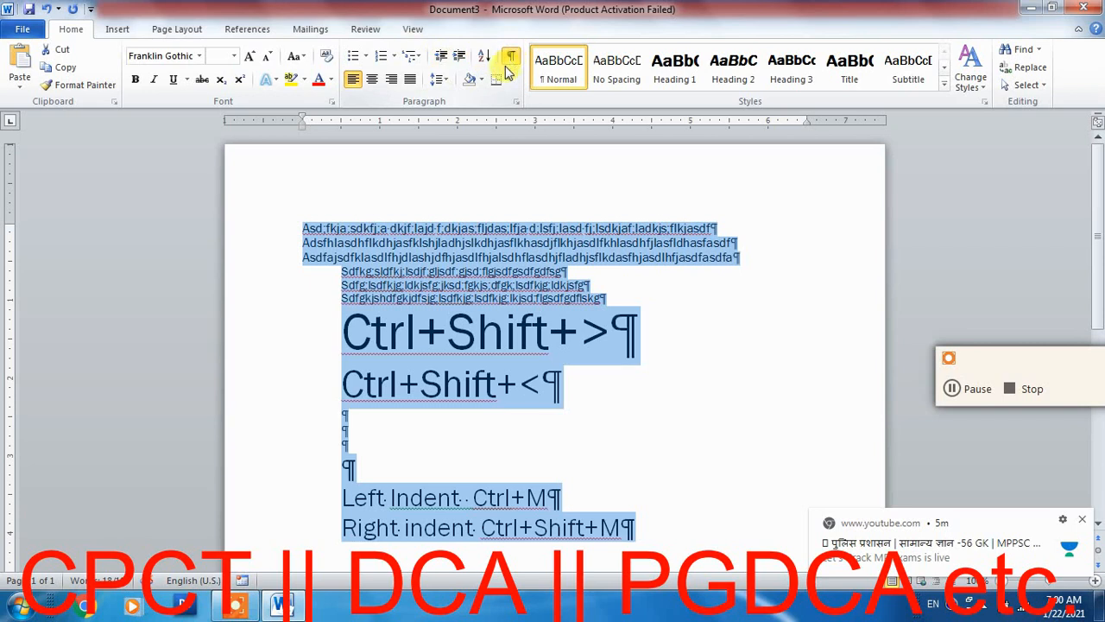
{"action": "left_click", "coordinate": [613, 333]}
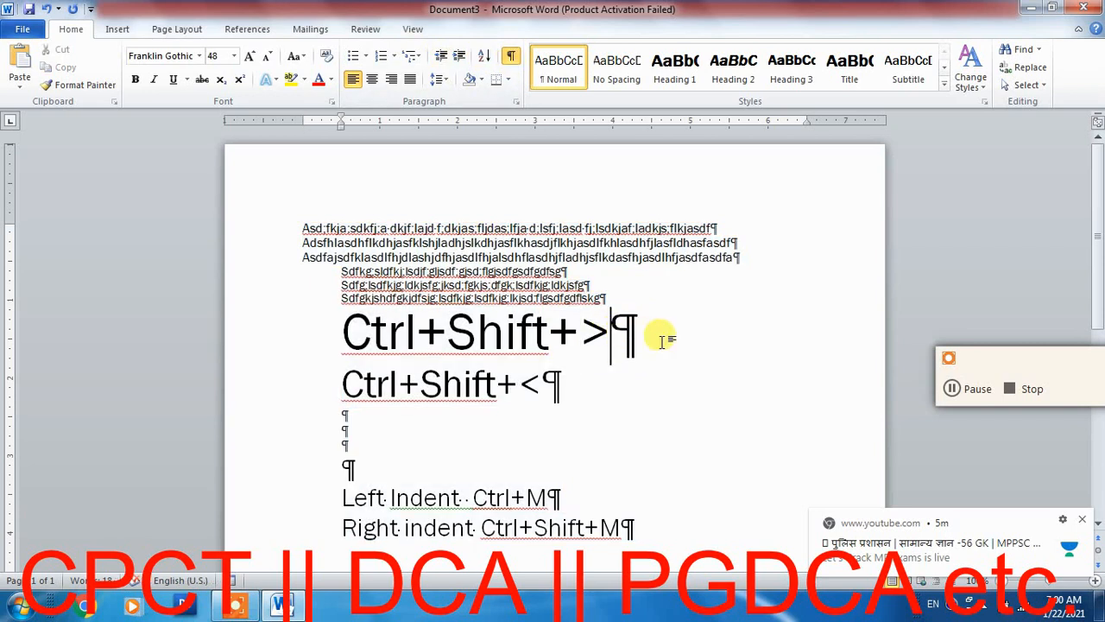
{"action": "left_click", "coordinate": [512, 59]}
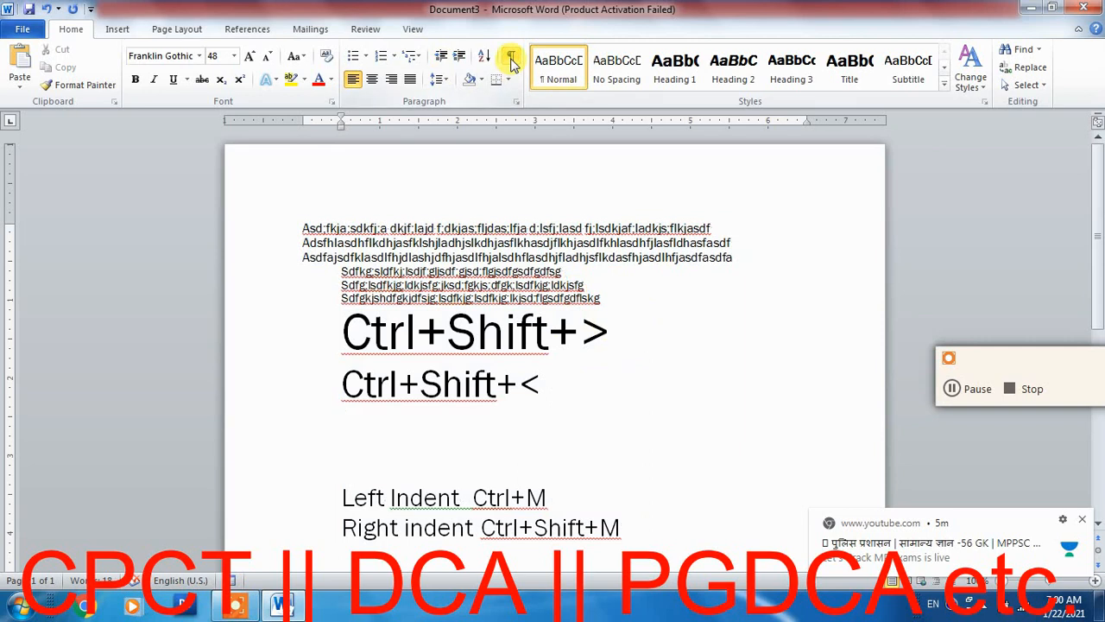
{"action": "left_click", "coordinate": [511, 59]}
{"action": "left_click", "coordinate": [511, 59]}
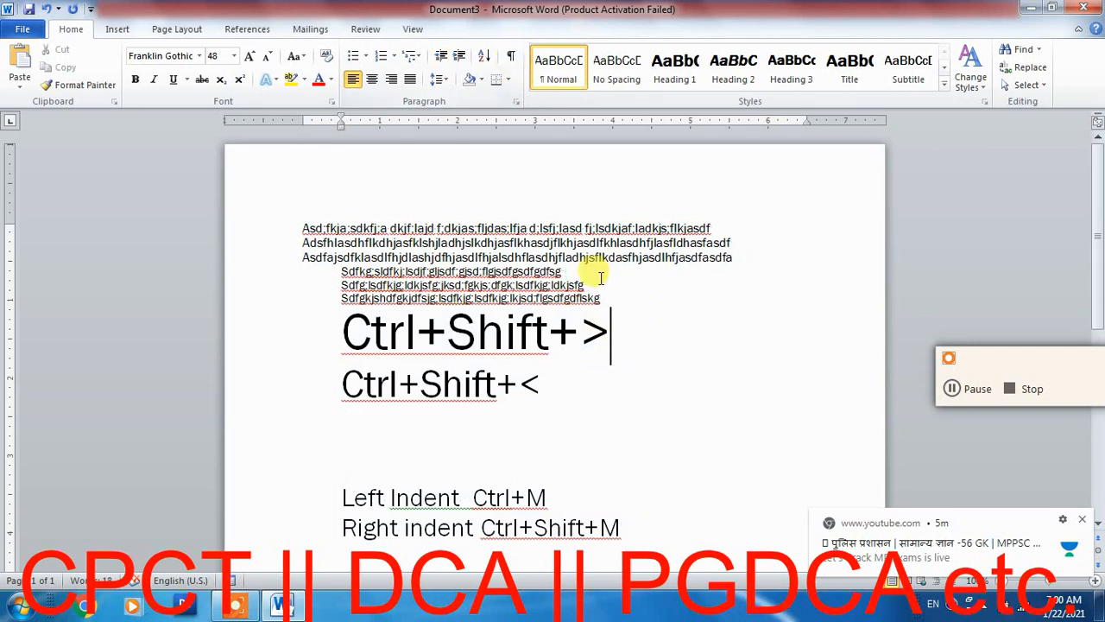
Step: Delete the entire document content and generate sample text in its place with =rand(2)
{"action": "key", "text": "ctrl+a"}
{"action": "key", "text": "Delete"}
{"action": "type", "text": "=rasn"}
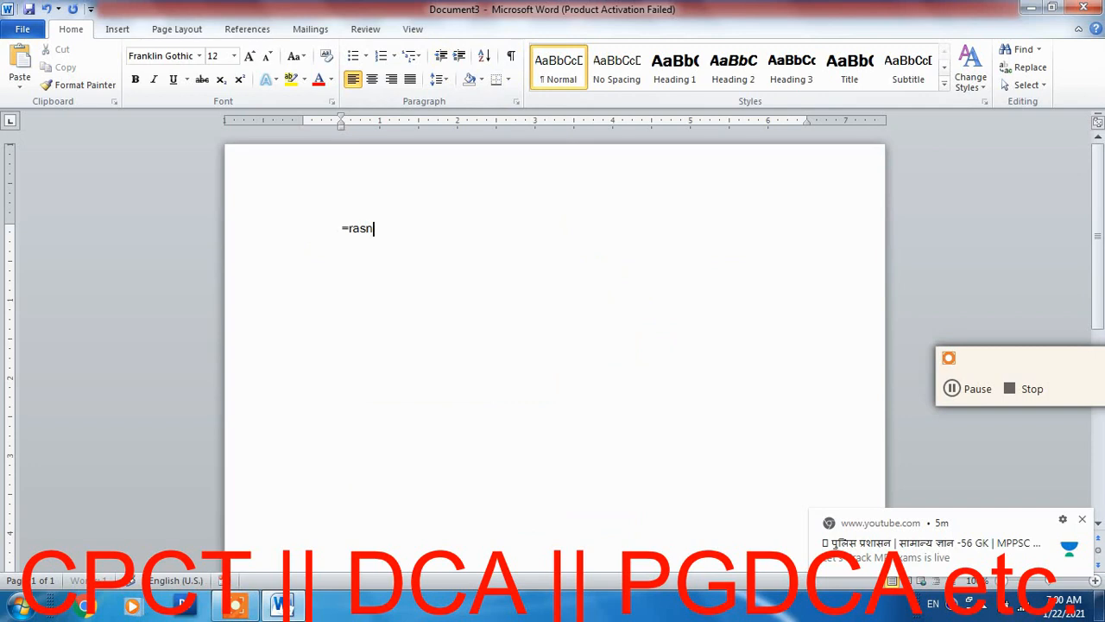
{"action": "type", "text": "nd(2)"}
{"action": "key", "text": "Return"}
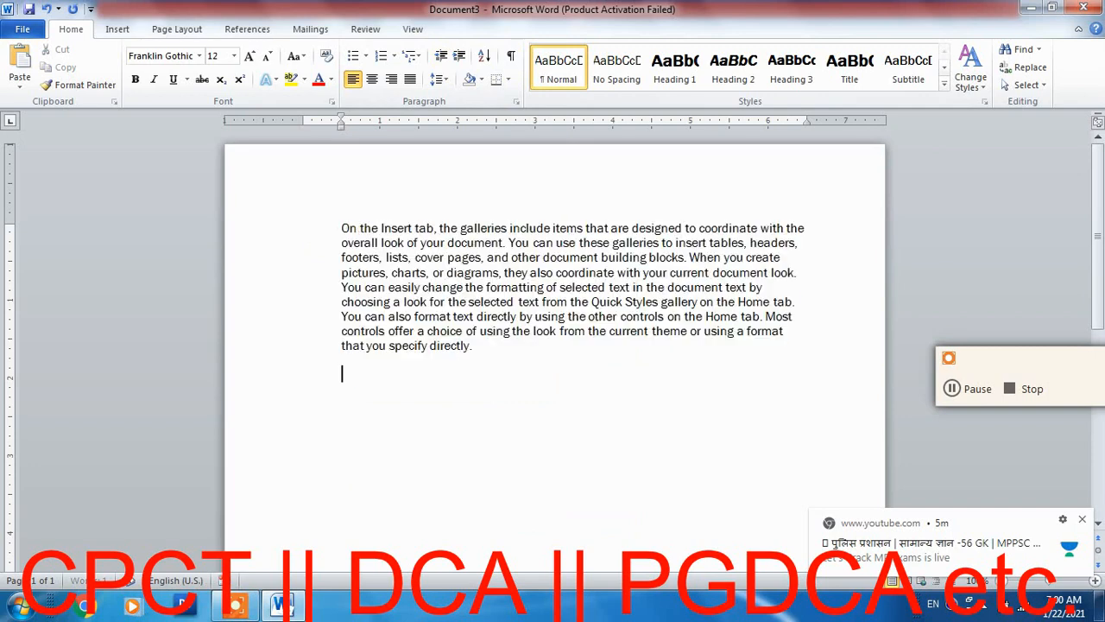
Step: Enlarge all of the generated sample text to 18 pt and deselect it
{"action": "key", "text": "ctrl+a"}
{"action": "key", "text": "ctrl+shift+period"}
{"action": "key", "text": "ctrl+shift+period"}
{"action": "key", "text": "ctrl+shift+period"}
{"action": "left_click", "coordinate": [600, 283]}
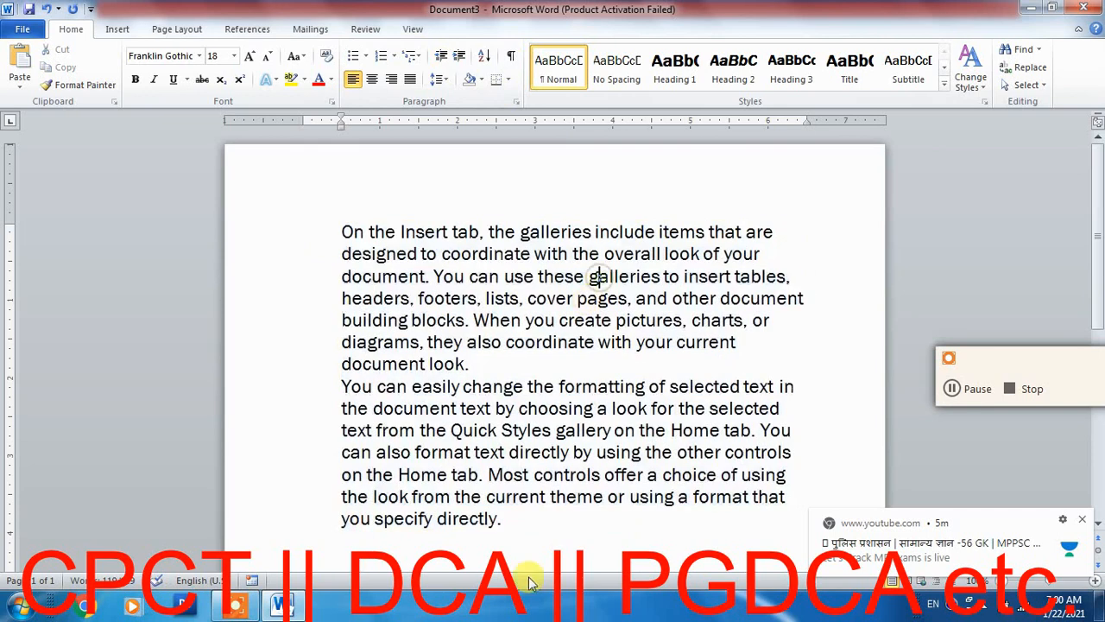
Step: Show the formatting marks, check the paragraph ends and the empty last line, and hide the marks again
{"action": "left_click", "coordinate": [511, 56]}
{"action": "scroll", "coordinate": [460, 380], "scroll_direction": "down", "scroll_amount": 1}
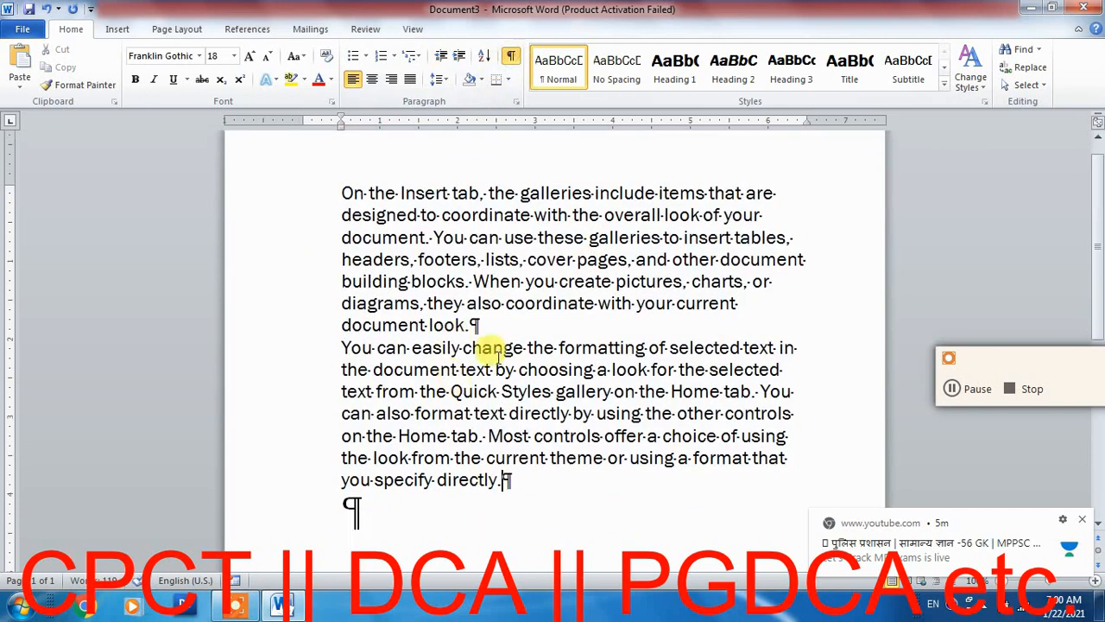
{"action": "left_click", "coordinate": [469, 324]}
{"action": "left_click", "coordinate": [505, 481]}
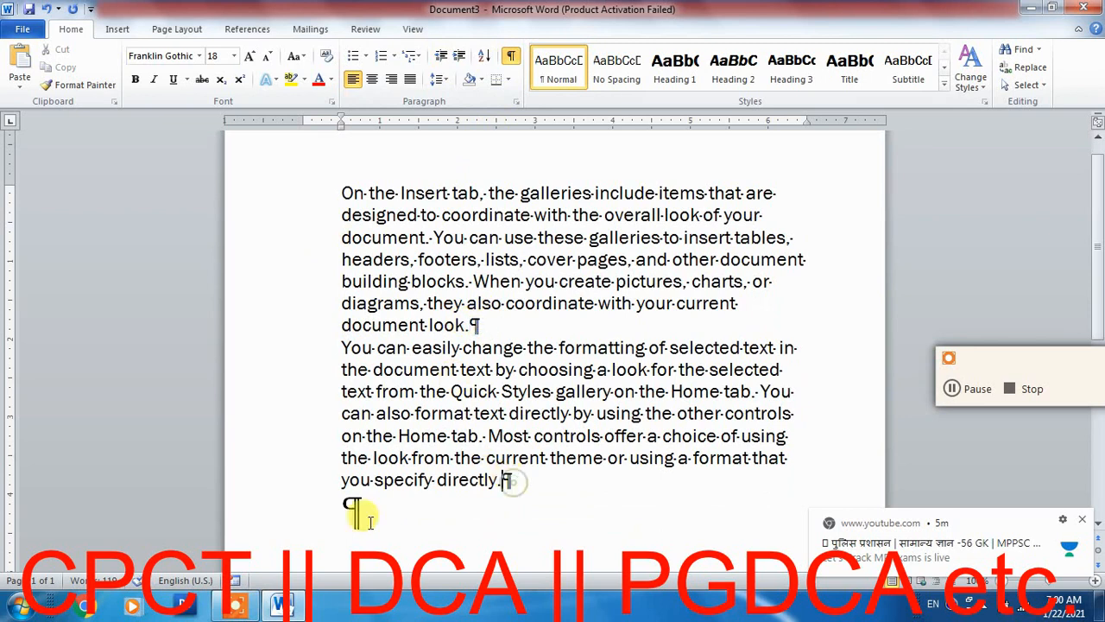
{"action": "left_click", "coordinate": [367, 509]}
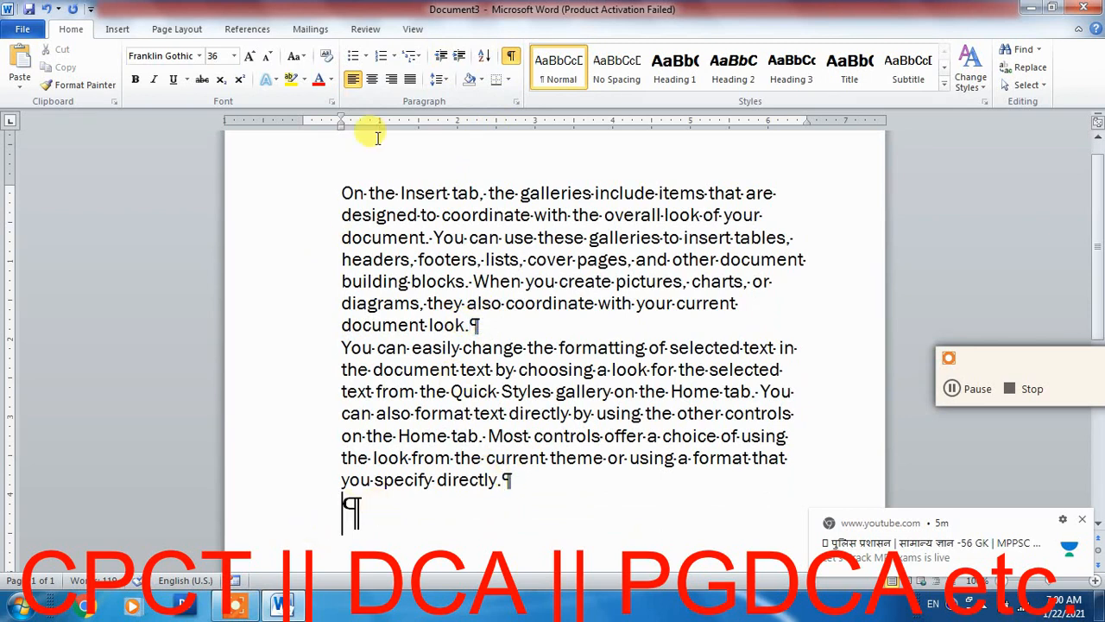
{"action": "left_click", "coordinate": [511, 58]}
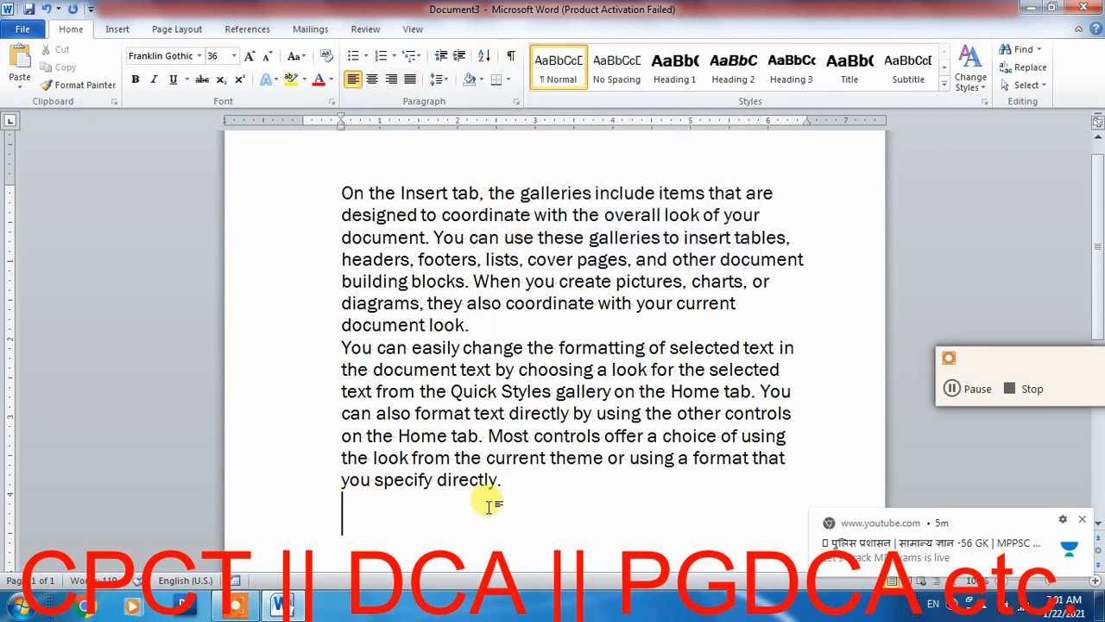
Step: Write "Ctrl+Shift+*" on the empty line below the sample paragraphs and start a new line
{"action": "type", "text": "Ctrl+"}
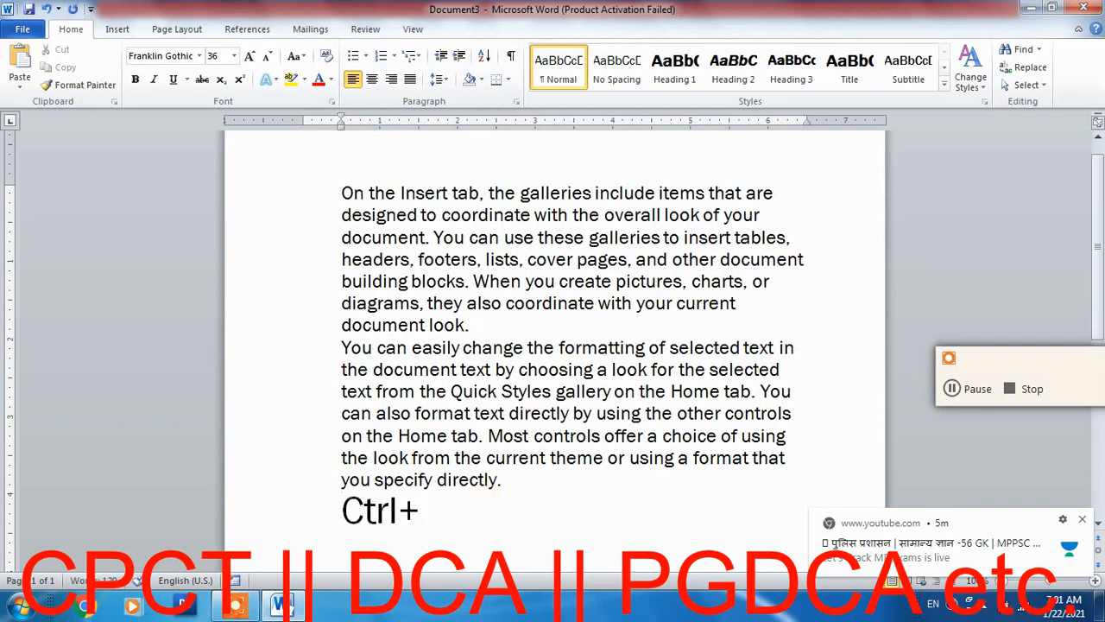
{"action": "type", "text": "Shift"}
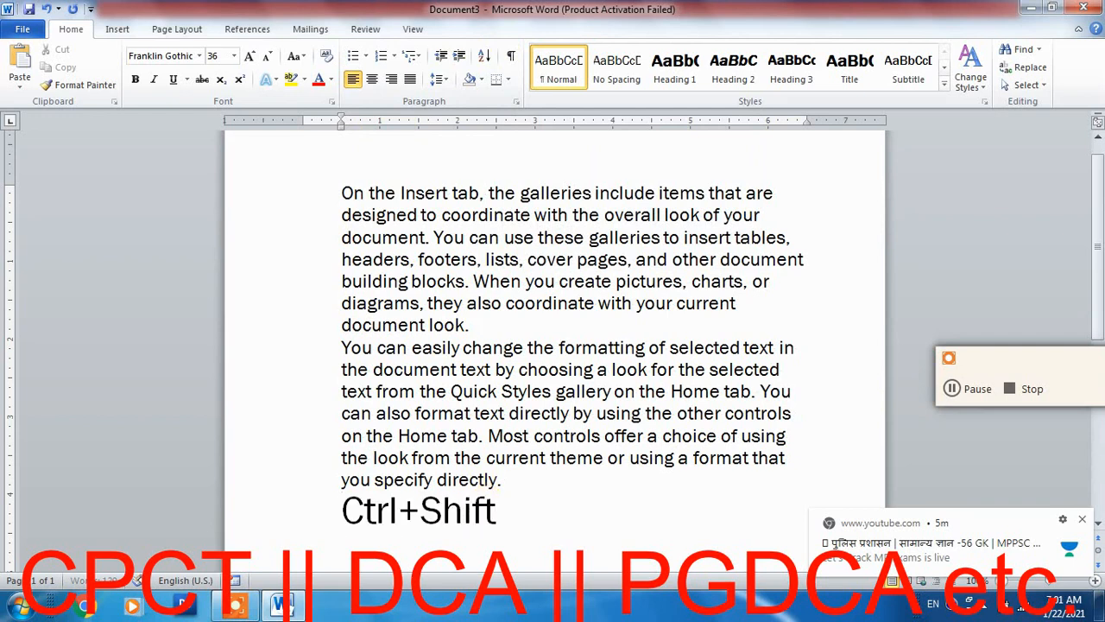
{"action": "type", "text": "+ *"}
{"action": "key", "text": "Return"}
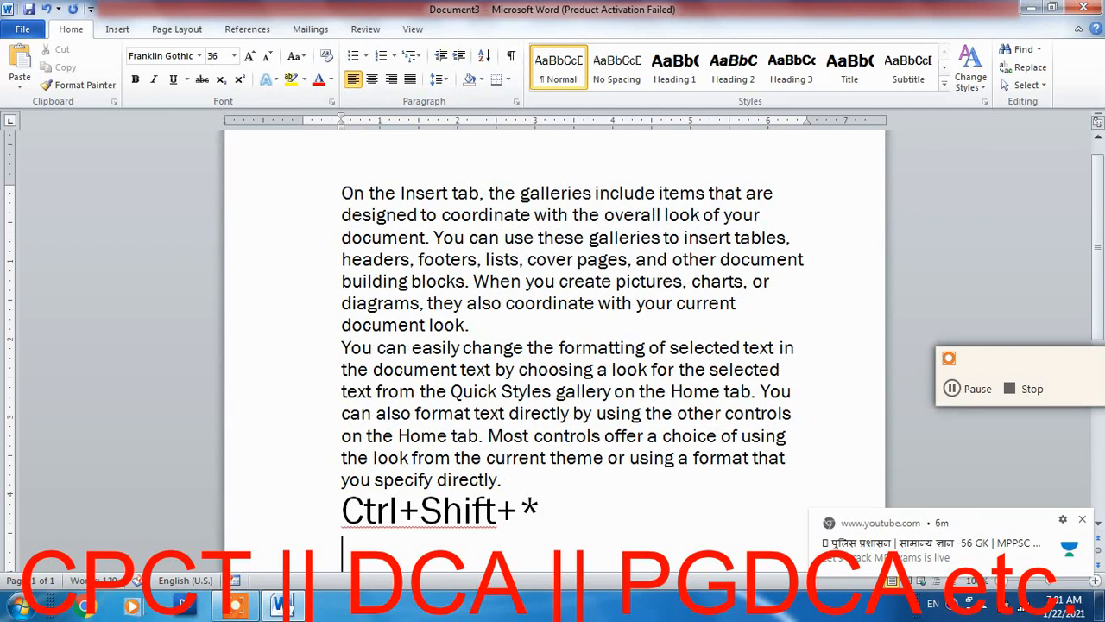
Step: Add a "Ctrl+*" line, highlight it twice for emphasis, and start an empty line below it
{"action": "type", "text": "ctrl+S"}
{"action": "key", "text": "BackSpace"}
{"action": "type", "text": "*"}
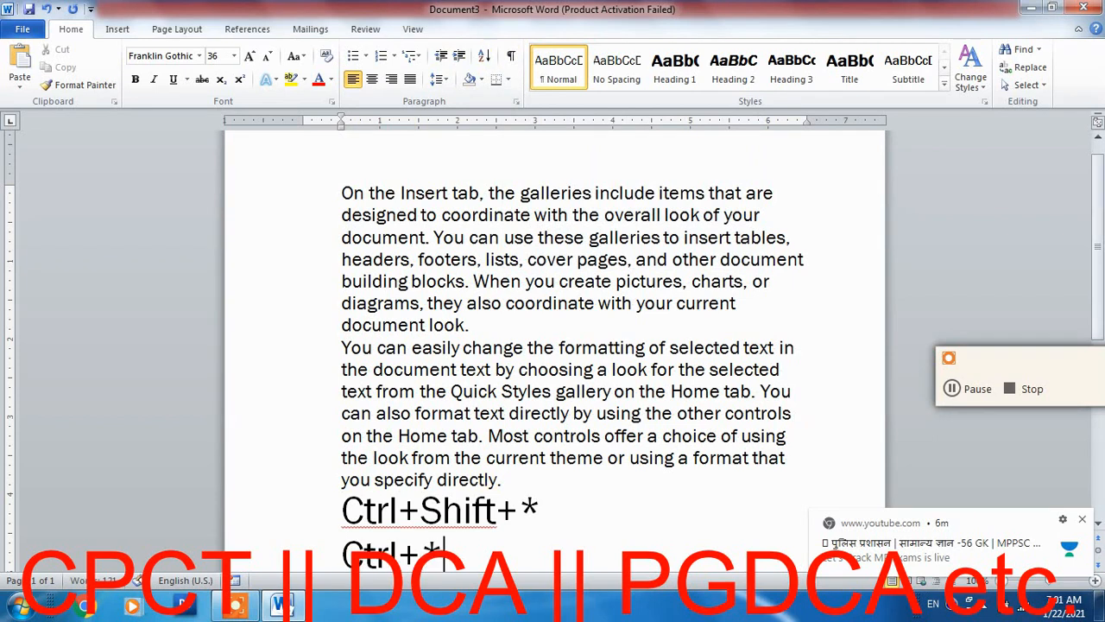
{"action": "key", "text": "shift+Home"}
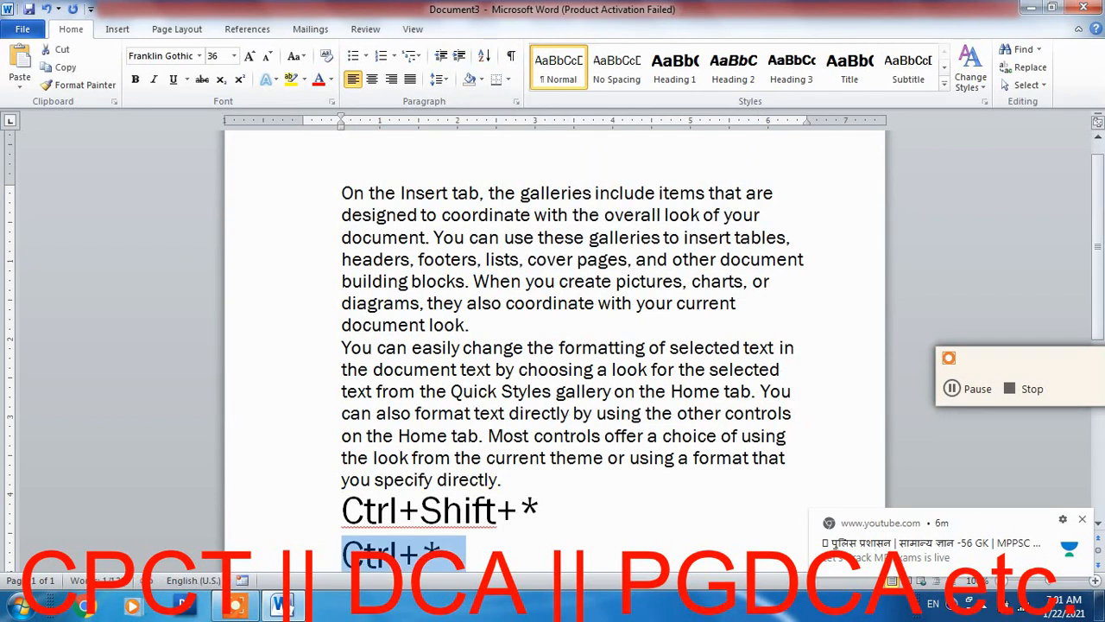
{"action": "key", "text": "End"}
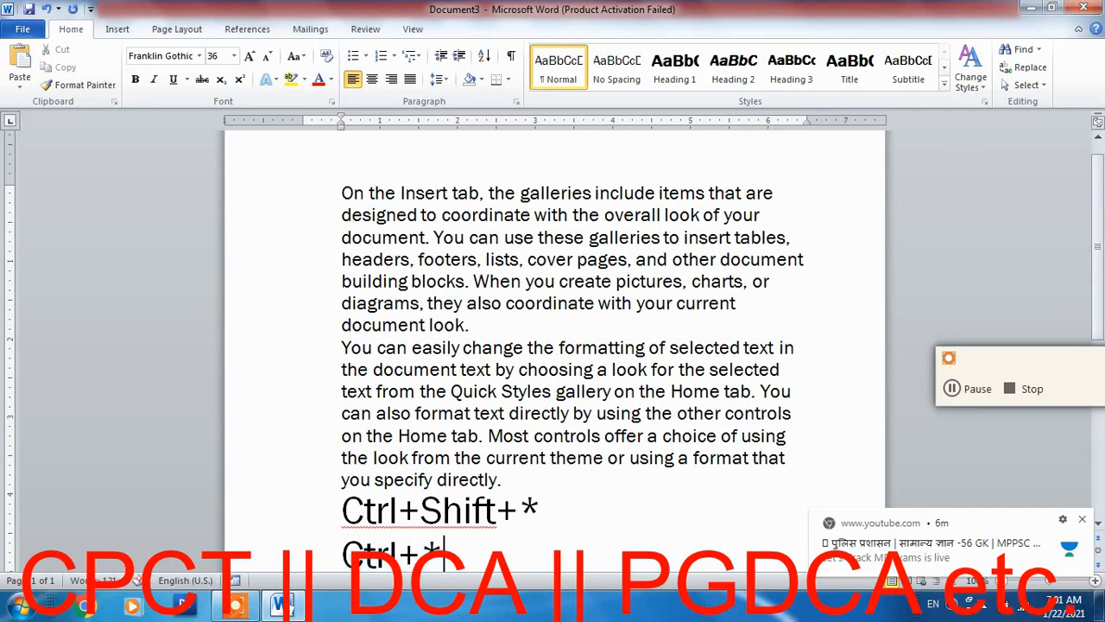
{"action": "key", "text": "shift+Home"}
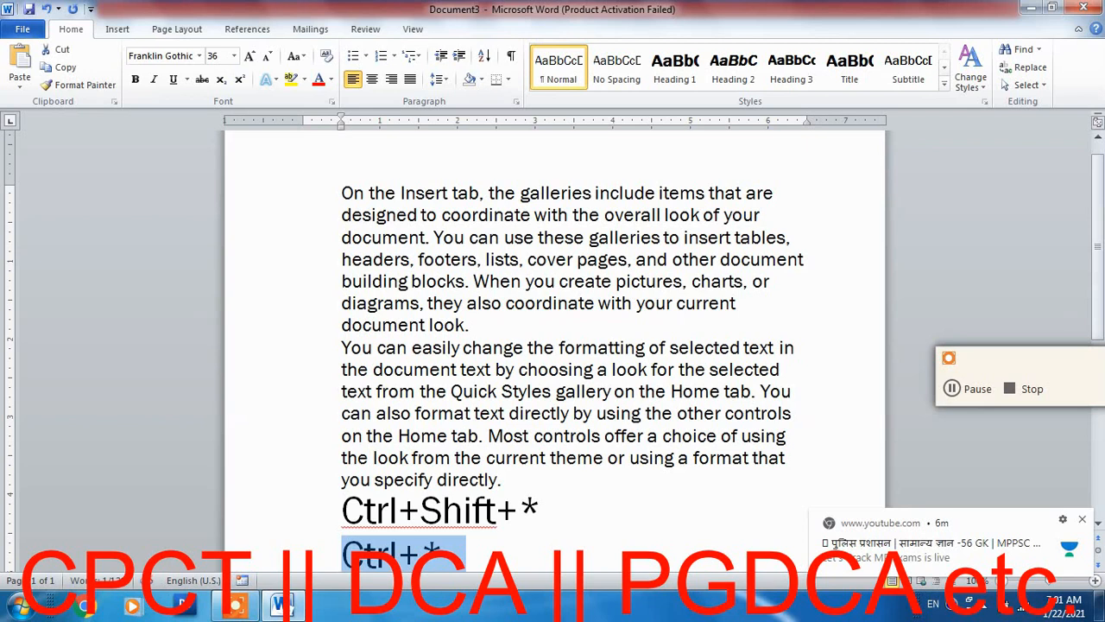
{"action": "key", "text": "End"}
{"action": "key", "text": "Return"}
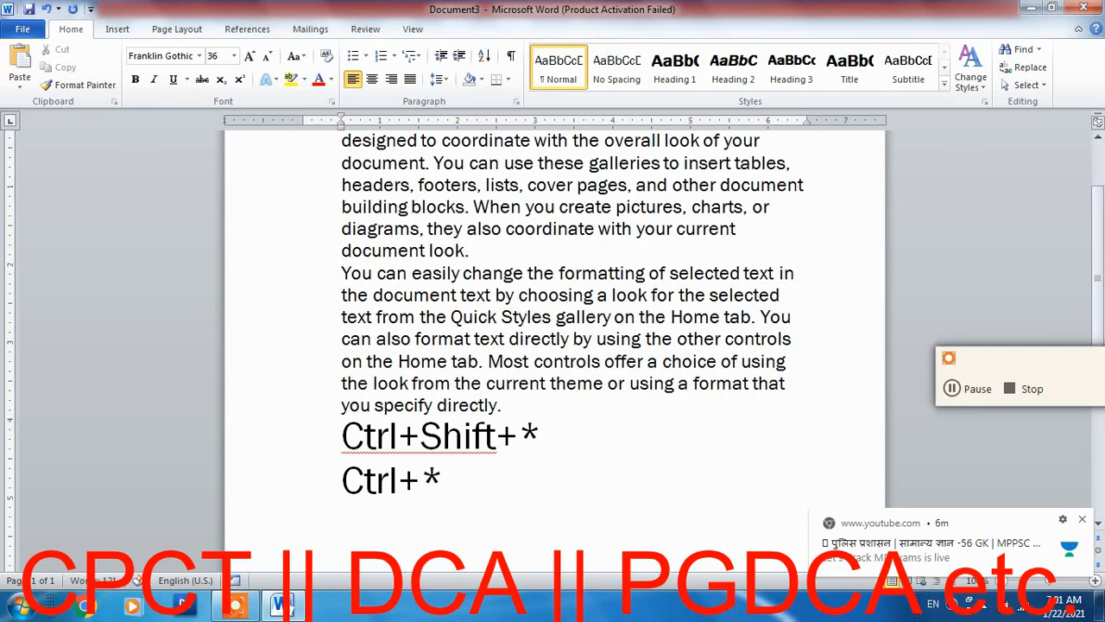
Step: Compare the "Ctrl+Shift+*" and "Ctrl+*" lines by highlighting their parts and each whole line in turn
{"action": "left_click_drag", "start_coordinate": [411, 435], "coordinate": [518, 435]}
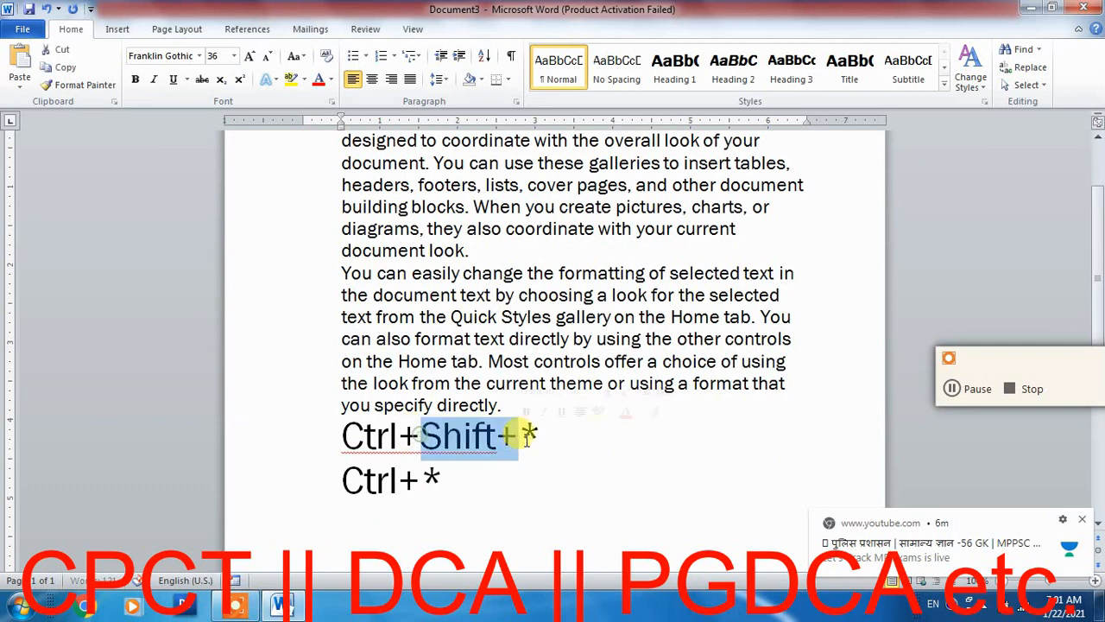
{"action": "left_click", "coordinate": [520, 435]}
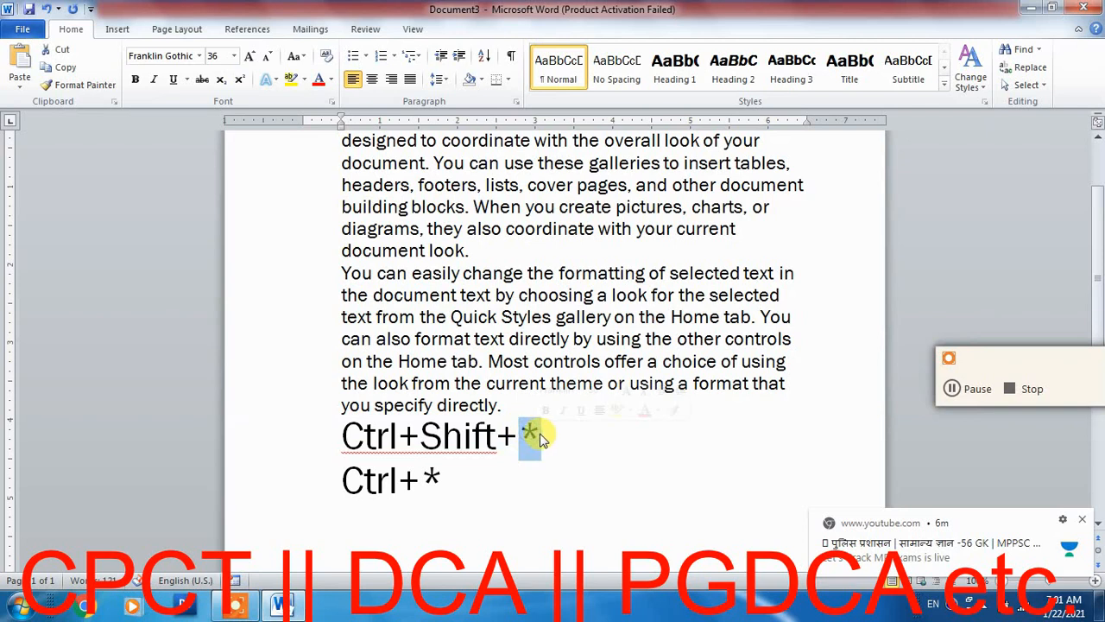
{"action": "left_click", "coordinate": [343, 435]}
{"action": "left_click_drag", "start_coordinate": [356, 435], "coordinate": [562, 438]}
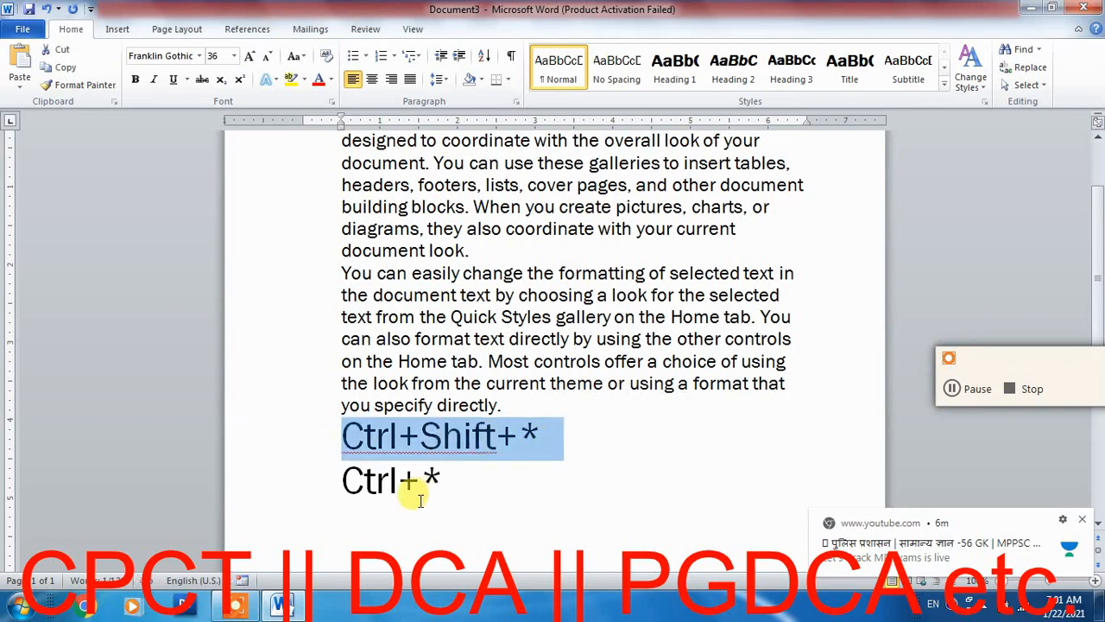
{"action": "left_click", "coordinate": [449, 480]}
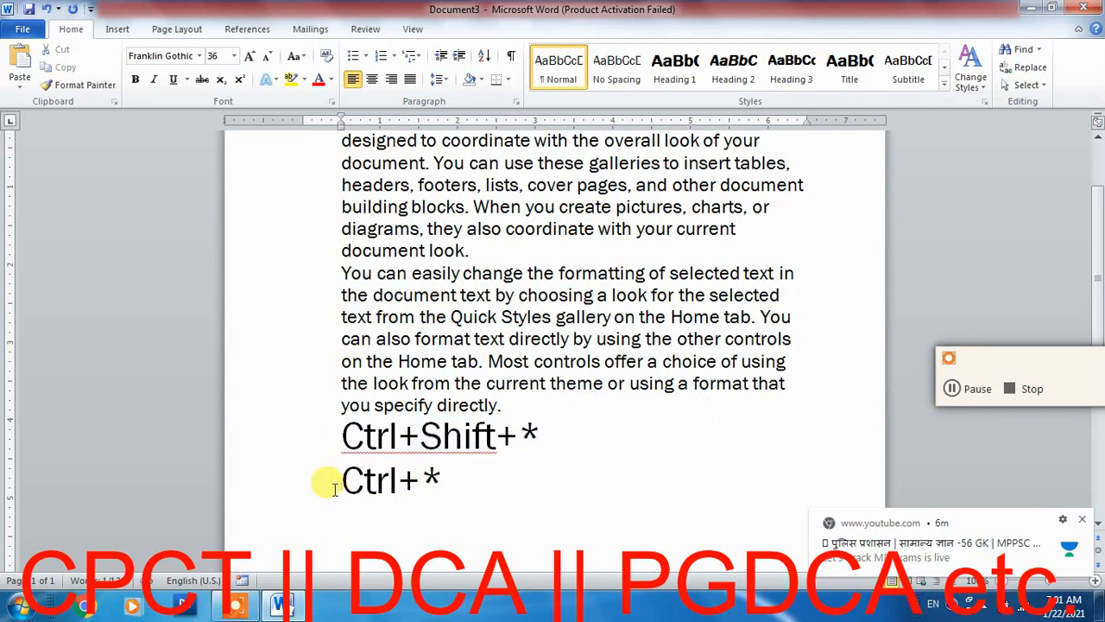
{"action": "left_click_drag", "start_coordinate": [342, 482], "coordinate": [410, 483]}
{"action": "left_click", "coordinate": [453, 482]}
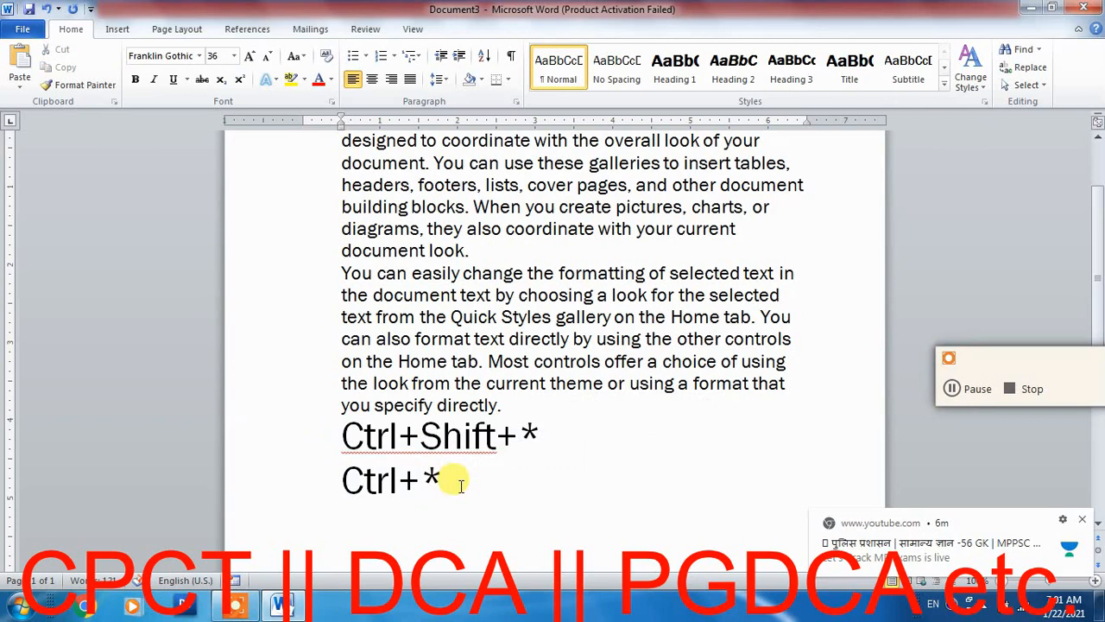
{"action": "left_click_drag", "start_coordinate": [559, 433], "coordinate": [309, 435]}
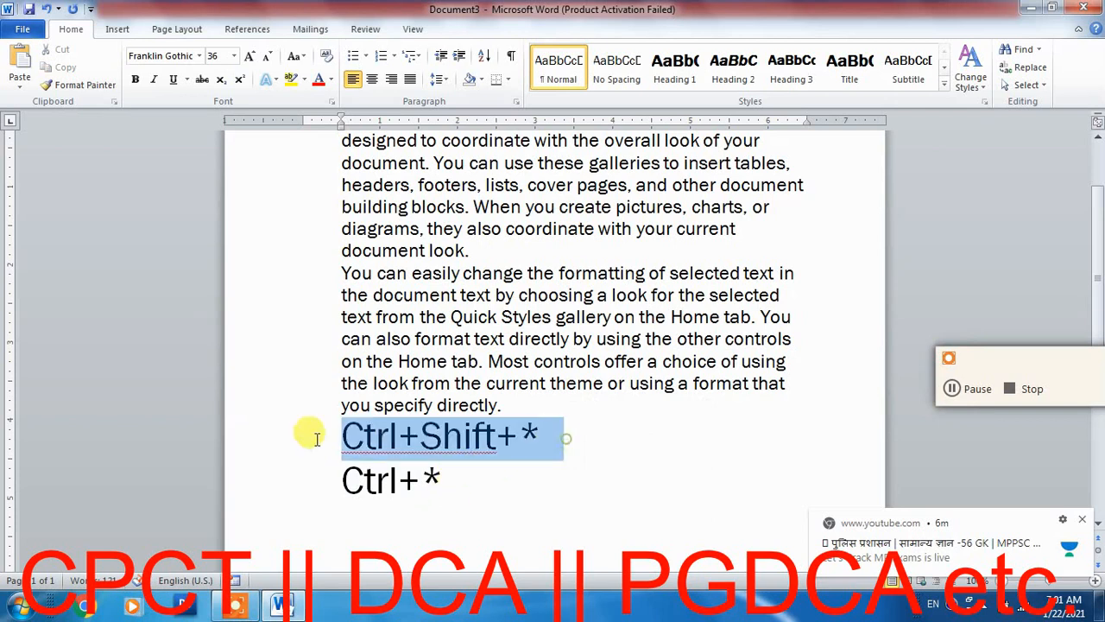
{"action": "left_click", "coordinate": [440, 479]}
{"action": "left_click_drag", "start_coordinate": [355, 479], "coordinate": [491, 510]}
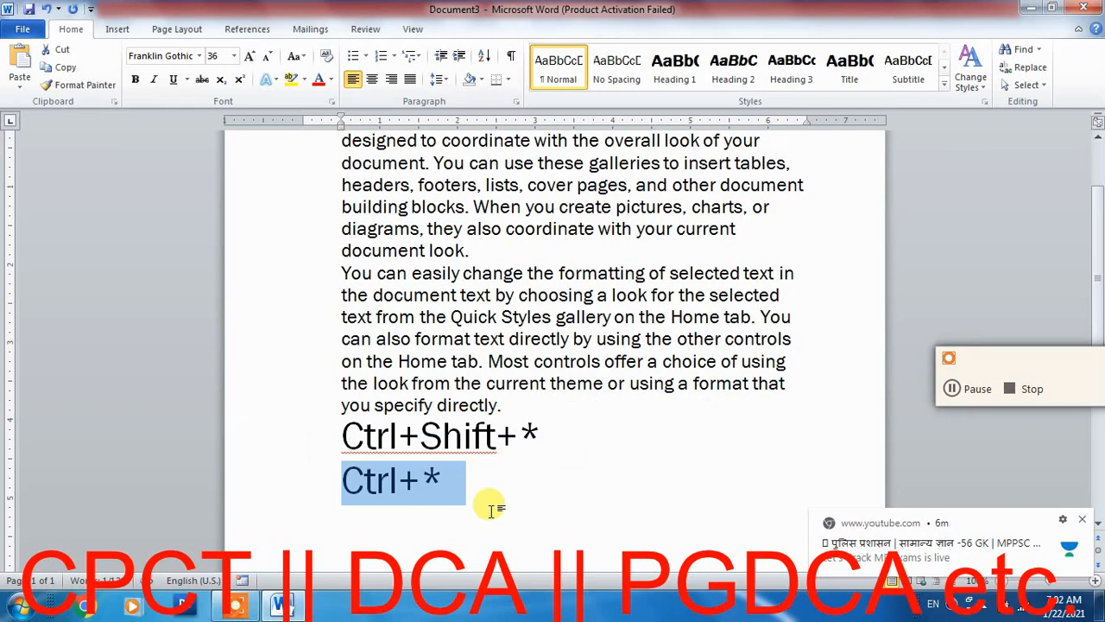
{"action": "left_click", "coordinate": [490, 510]}
Step: Append an asterisk to the end of the second sample paragraph and highlight each of the two shortcut lines below
{"action": "left_click", "coordinate": [523, 404]}
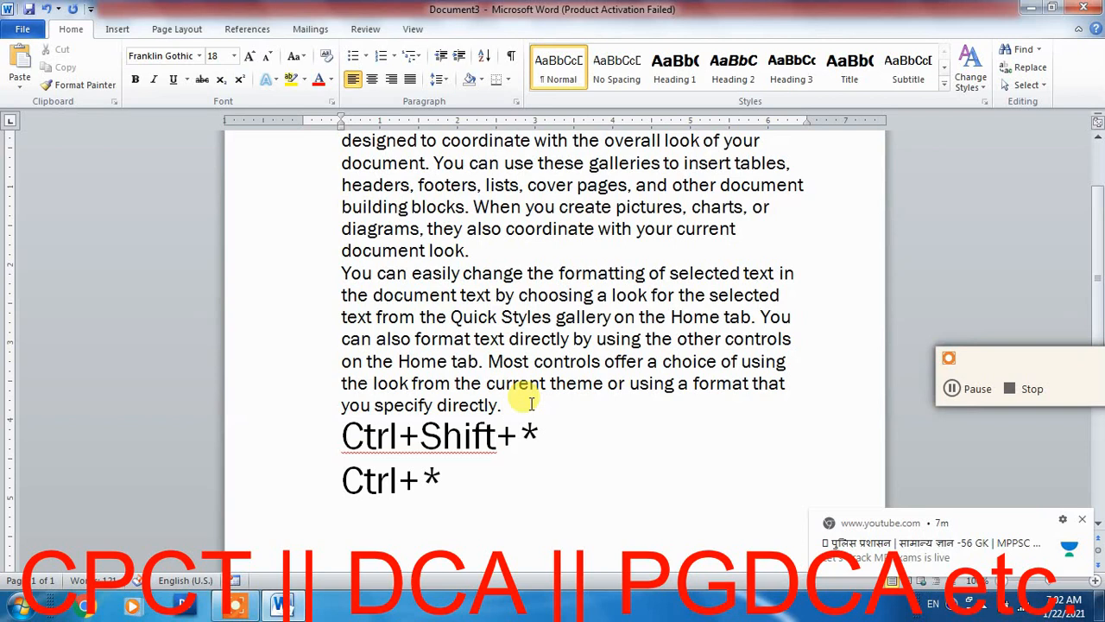
{"action": "type", "text": "*"}
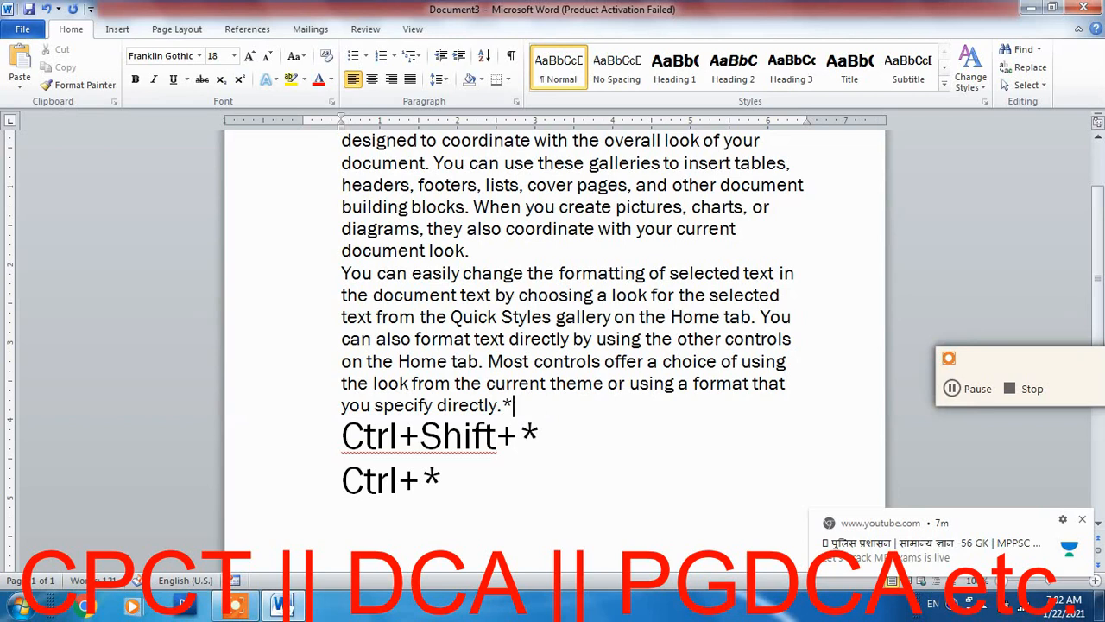
{"action": "key", "text": "Down"}
{"action": "key", "text": "Down"}
{"action": "key", "text": "Up"}
{"action": "key", "text": "End"}
{"action": "key", "text": "shift+Home"}
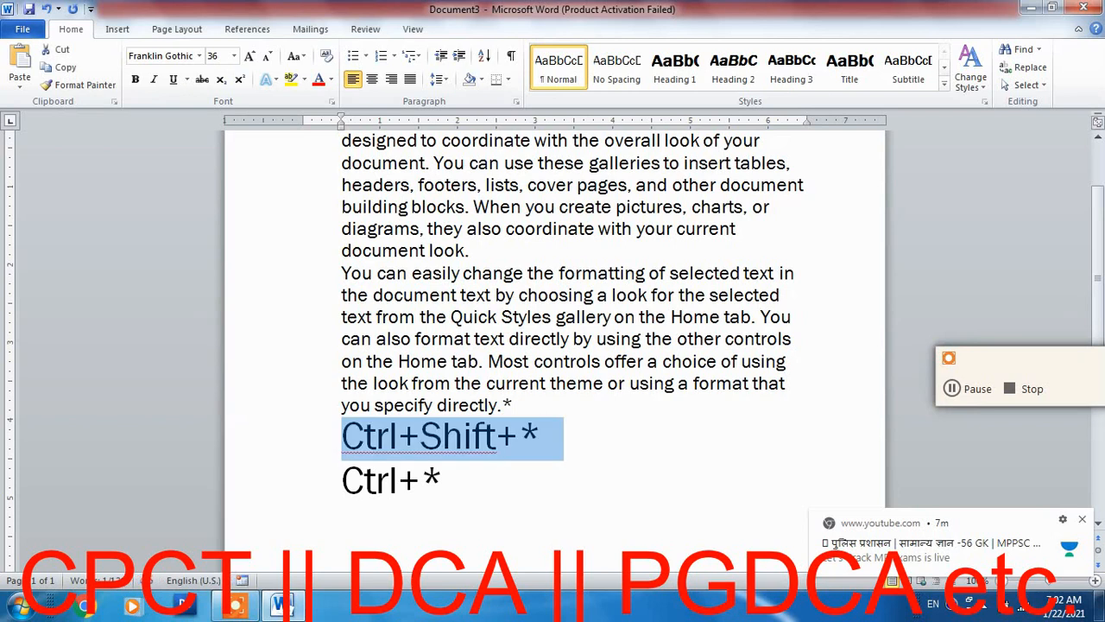
{"action": "key", "text": "Down"}
{"action": "key", "text": "End"}
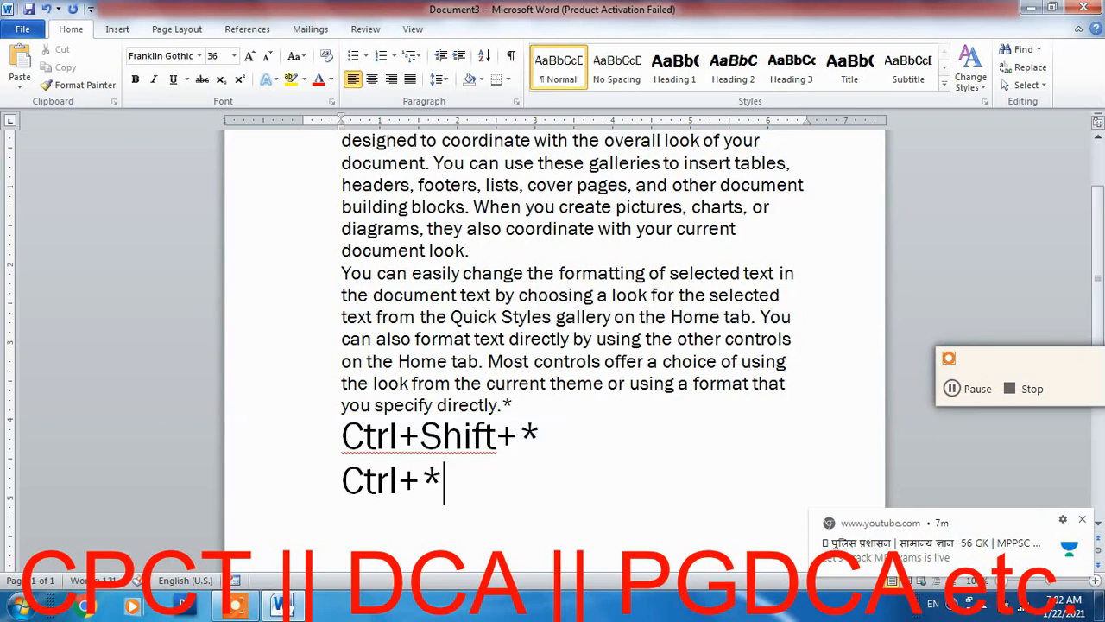
{"action": "key", "text": "shift+Home"}
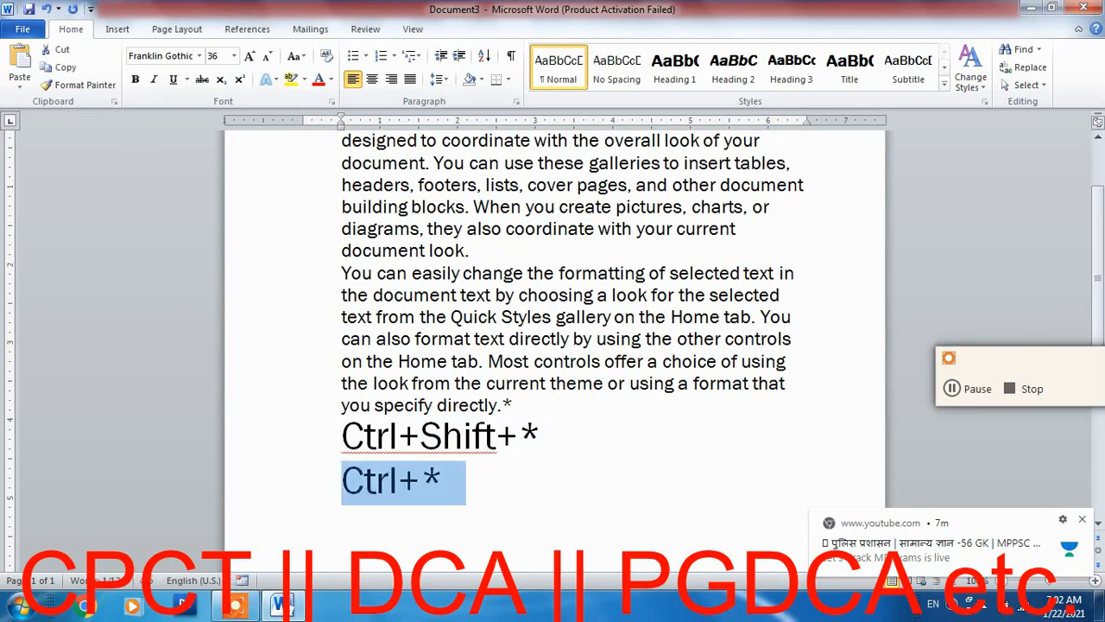
Step: Highlight "Ctrl+*" and "Ctrl+Shift+*" separately and both together, and place the cursor at the end of "Ctrl+*"
{"action": "left_click", "coordinate": [343, 526]}
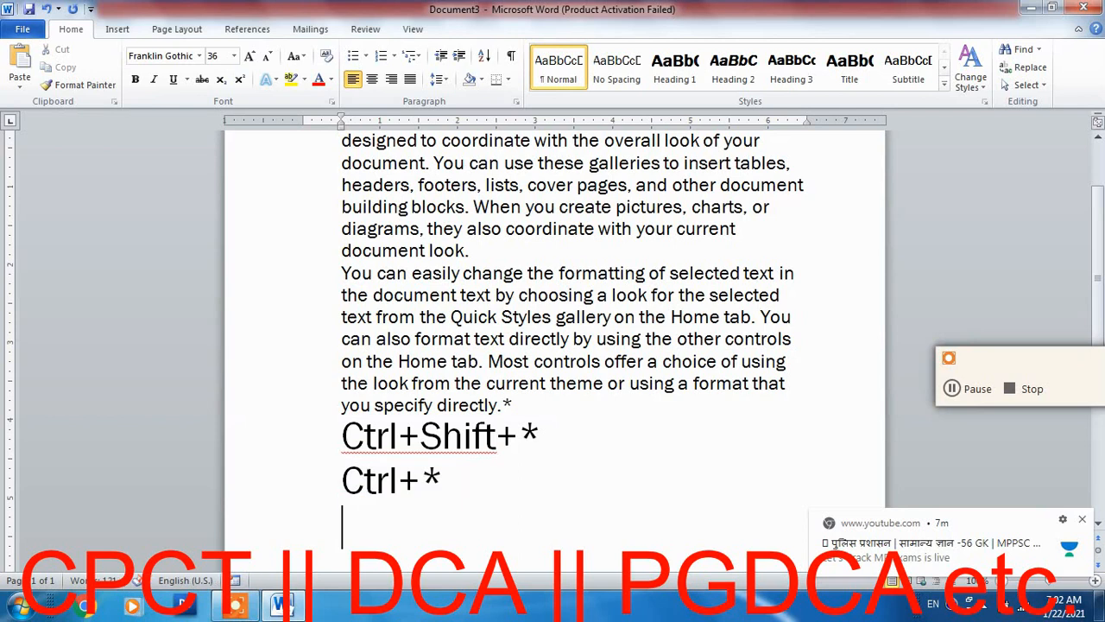
{"action": "key", "text": "Up"}
{"action": "key", "text": "shift+End"}
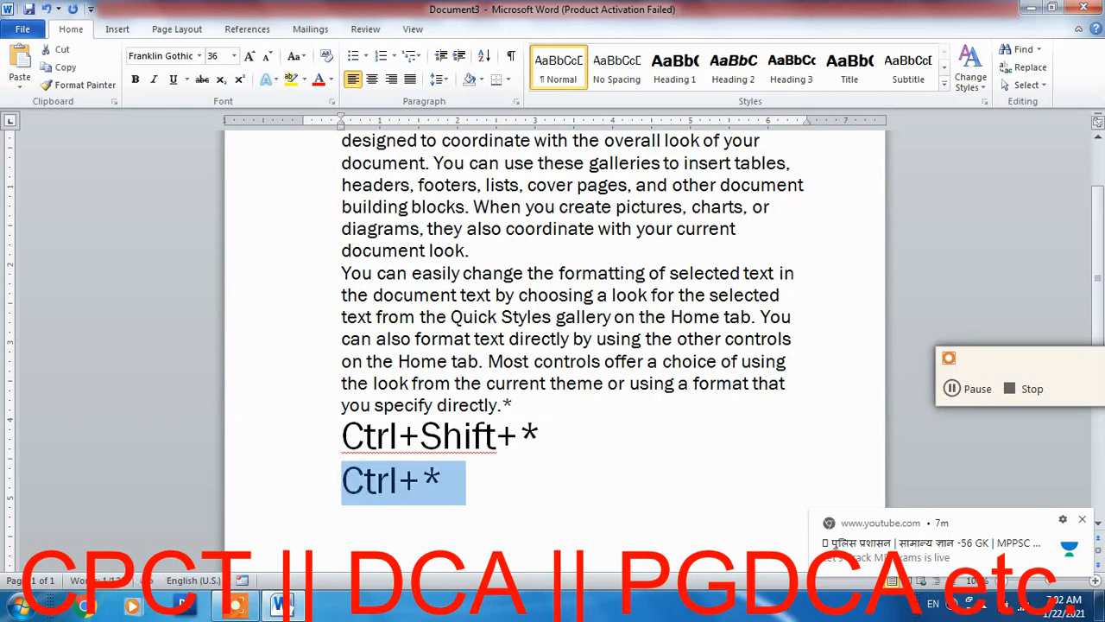
{"action": "key", "text": "Up"}
{"action": "key", "text": "shift+End"}
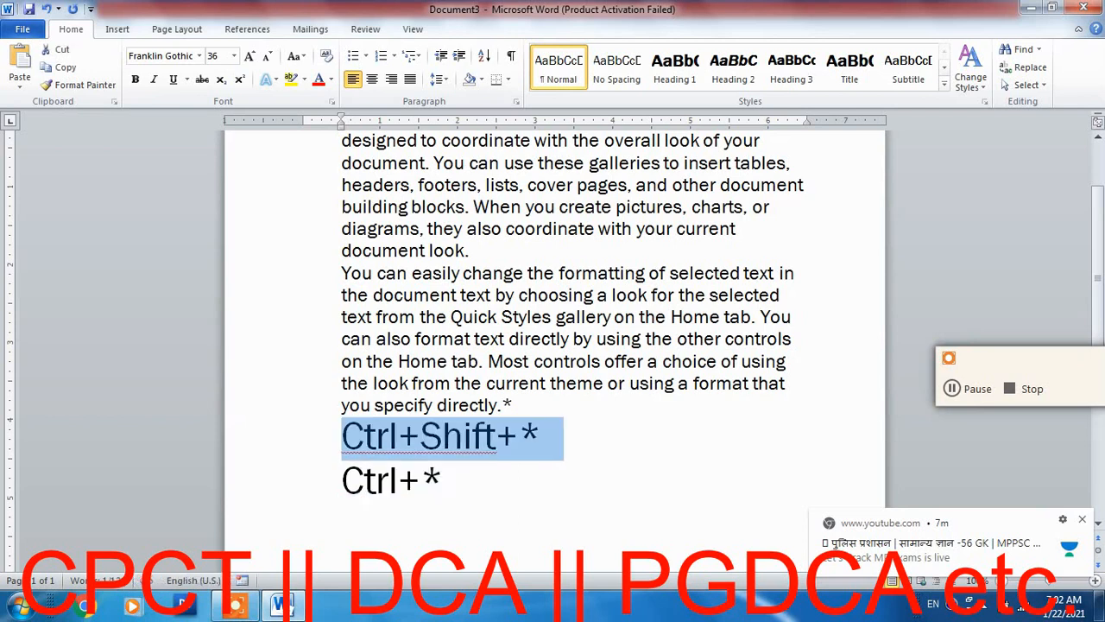
{"action": "key", "text": "Down"}
{"action": "key", "text": "shift+Up"}
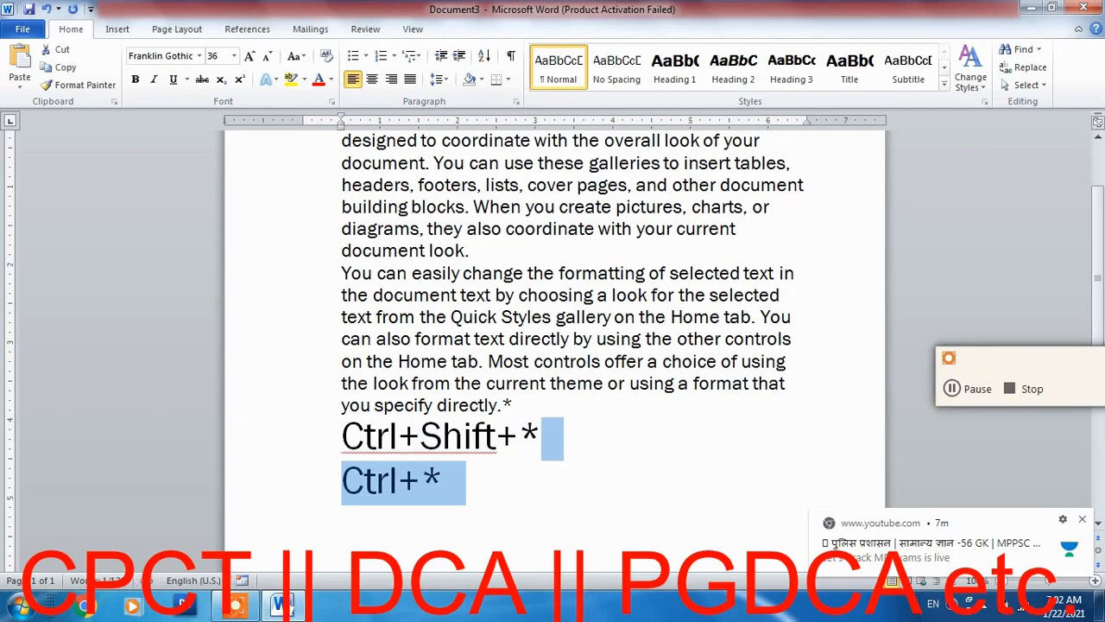
{"action": "key", "text": "shift+Home"}
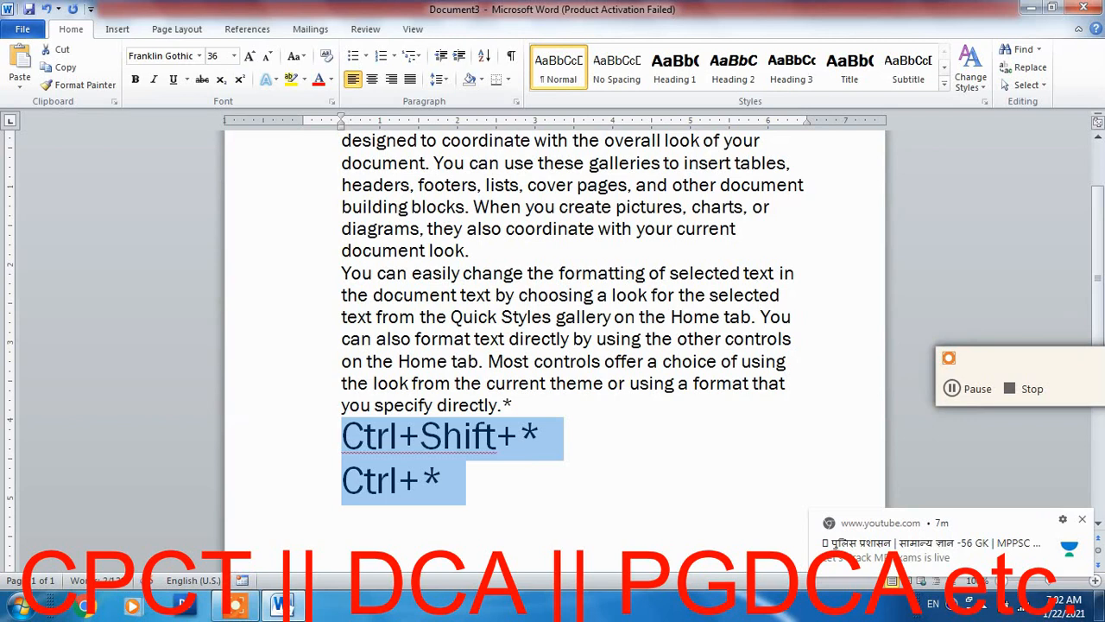
{"action": "left_click", "coordinate": [356, 480]}
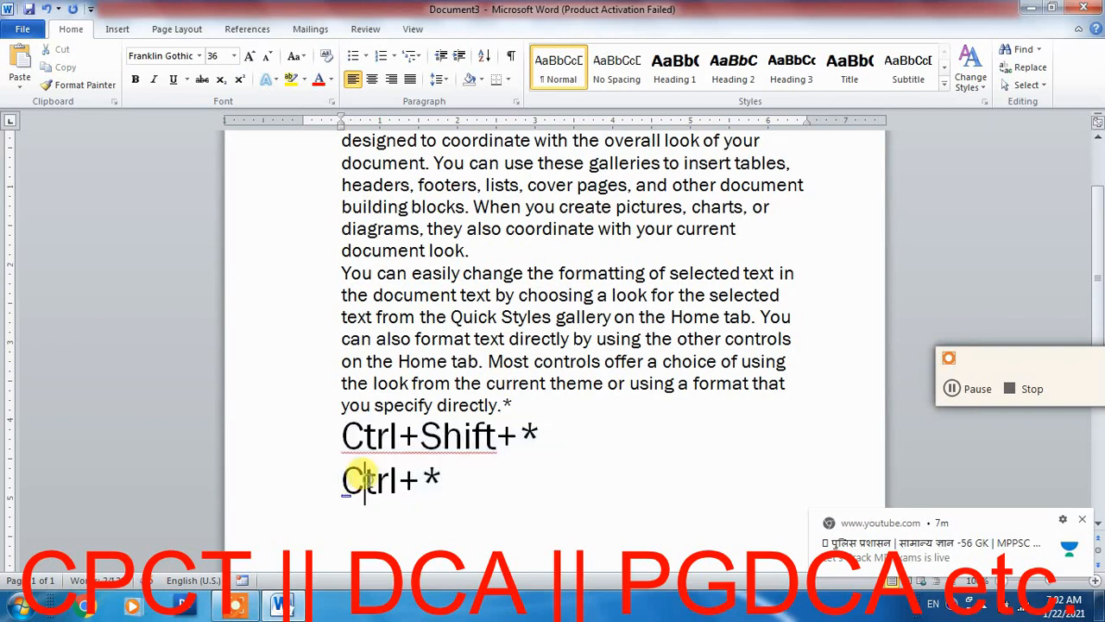
{"action": "left_click", "coordinate": [440, 480]}
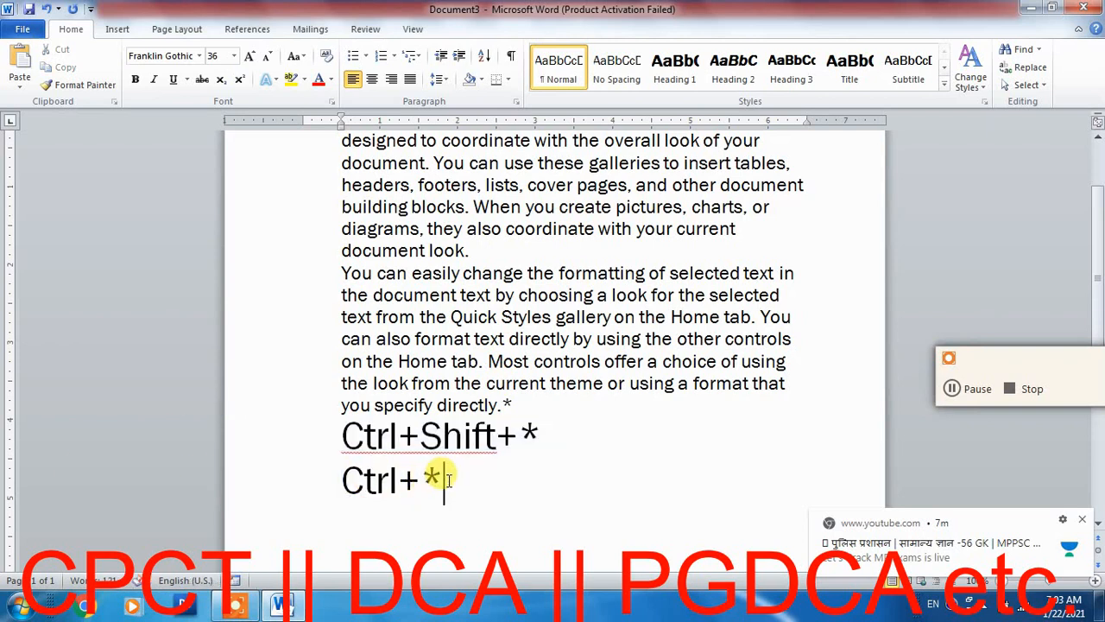
Step: Launch the Windows On-Screen Keyboard with the osk command and move it up over the document text
{"action": "key", "text": "super+r"}
{"action": "type", "text": "osk"}
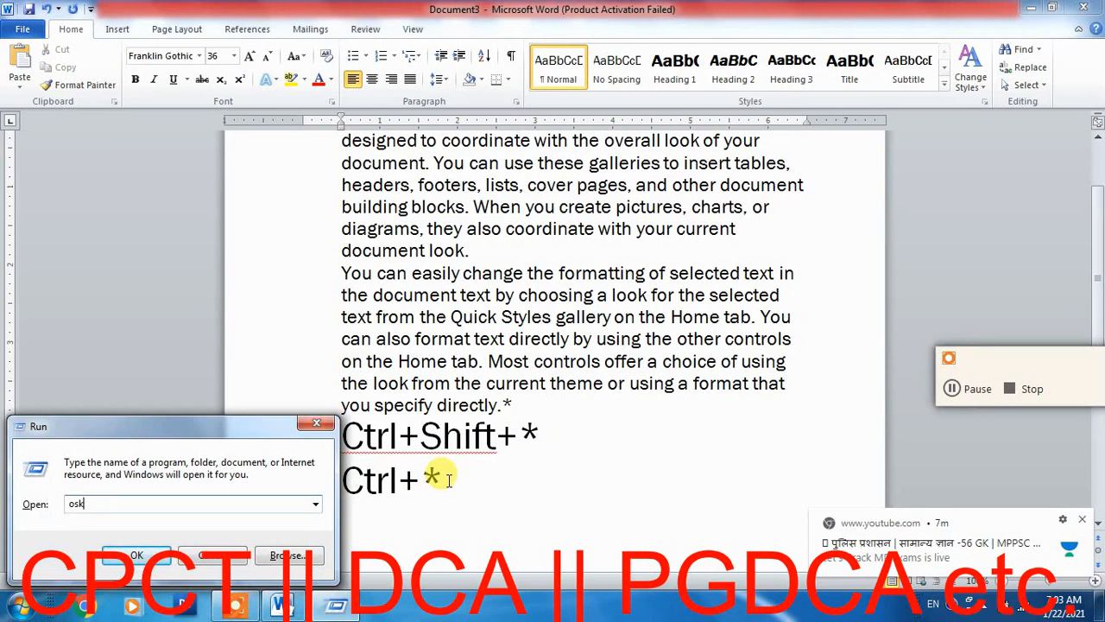
{"action": "key", "text": "Return"}
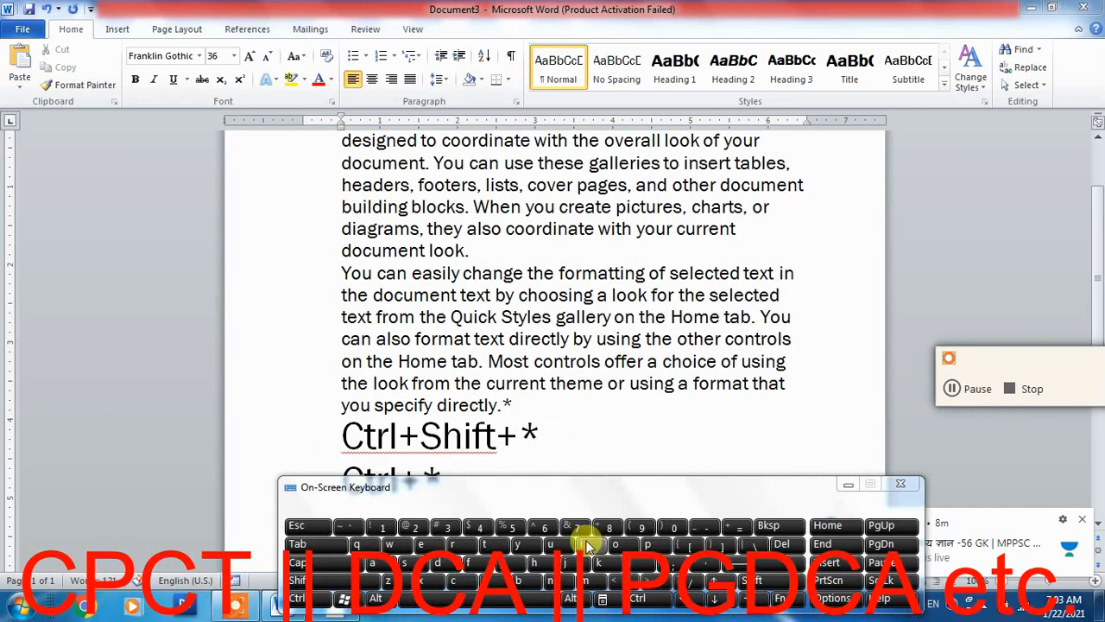
{"action": "left_click_drag", "start_coordinate": [605, 486], "coordinate": [582, 177]}
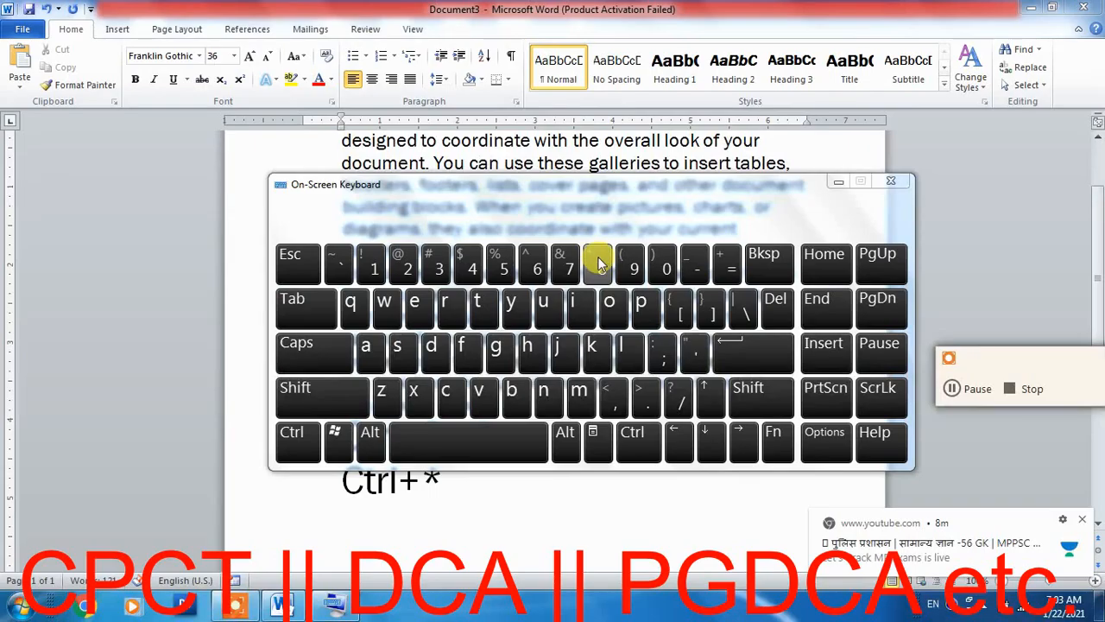
Step: Minimize the On-Screen Keyboard and highlight the "Ctrl+Shift+*" line and the asterisk of "Ctrl+*" in turn
{"action": "left_click", "coordinate": [839, 182]}
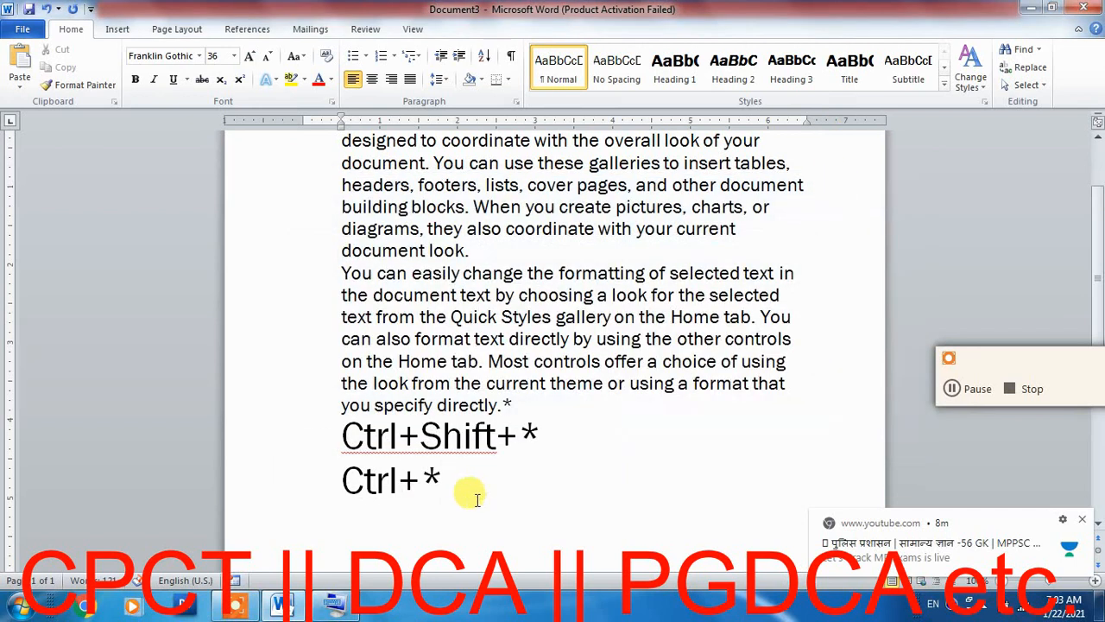
{"action": "left_click_drag", "start_coordinate": [558, 436], "coordinate": [350, 436]}
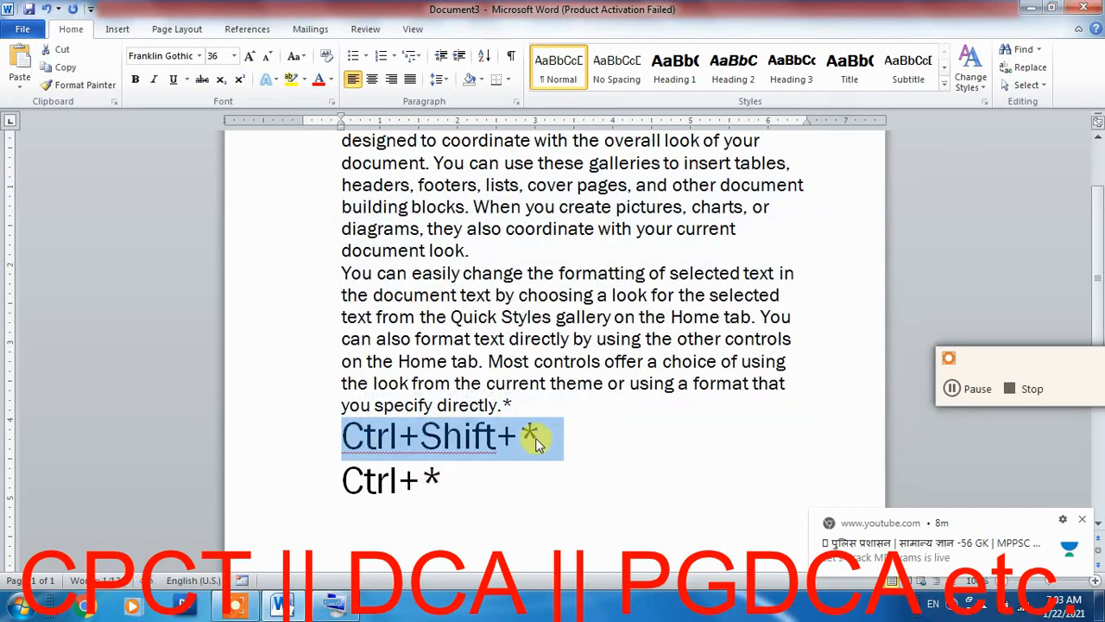
{"action": "left_click", "coordinate": [443, 477]}
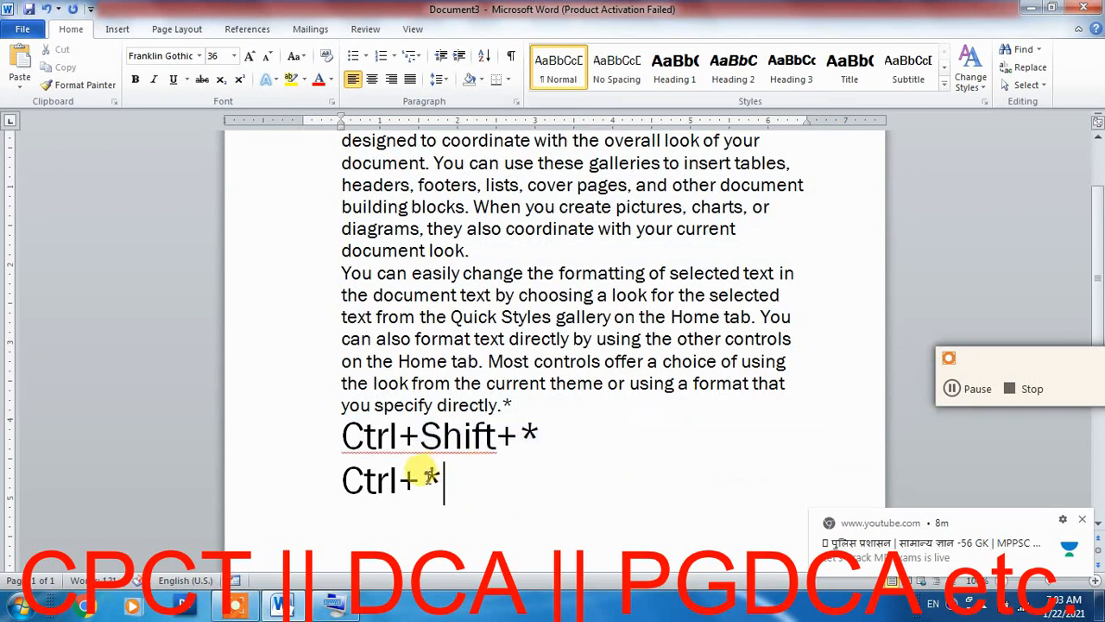
{"action": "double_click", "coordinate": [436, 478]}
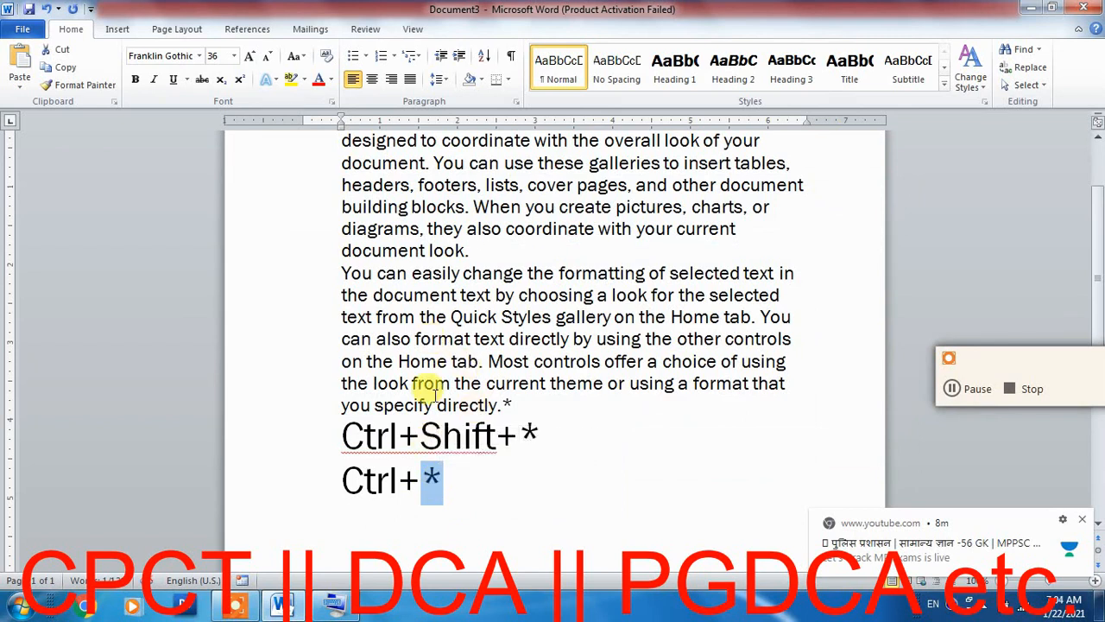
{"action": "left_click", "coordinate": [409, 426]}
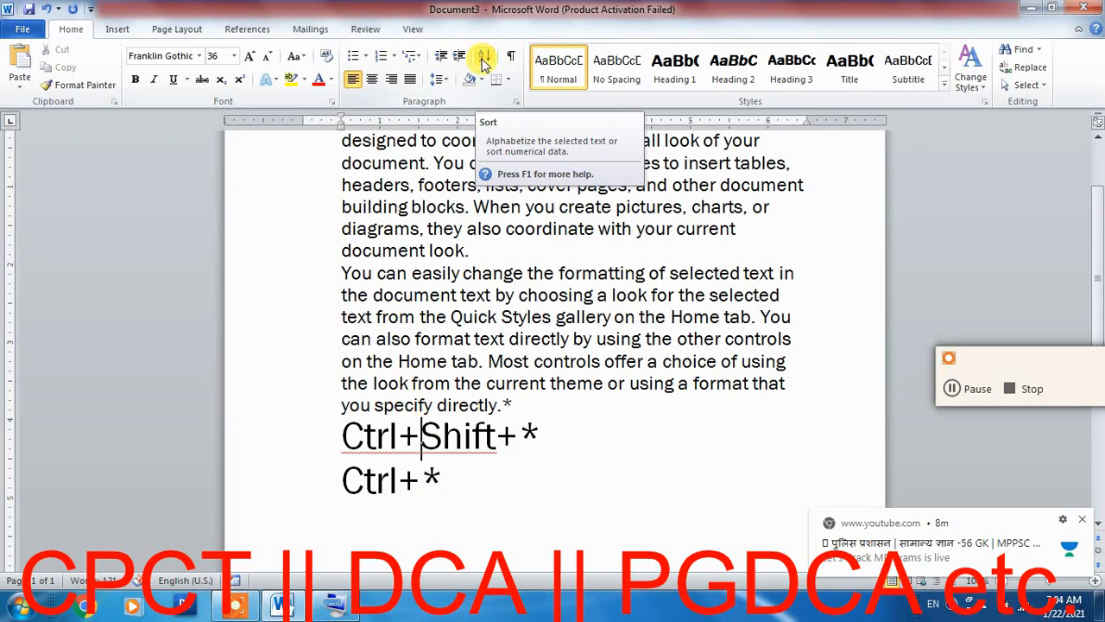
Step: Clear the whole document and enter "Zoyo" and "Yoyo" on separate lines
{"action": "key", "text": "ctrl+a"}
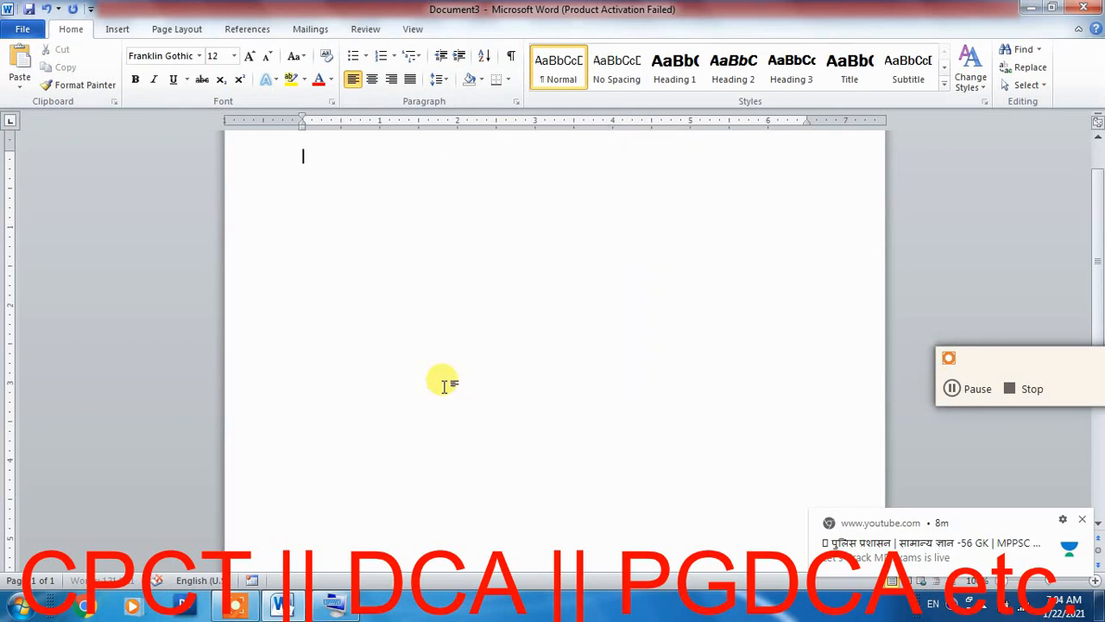
{"action": "key", "text": "Delete"}
{"action": "type", "text": "Yo"}
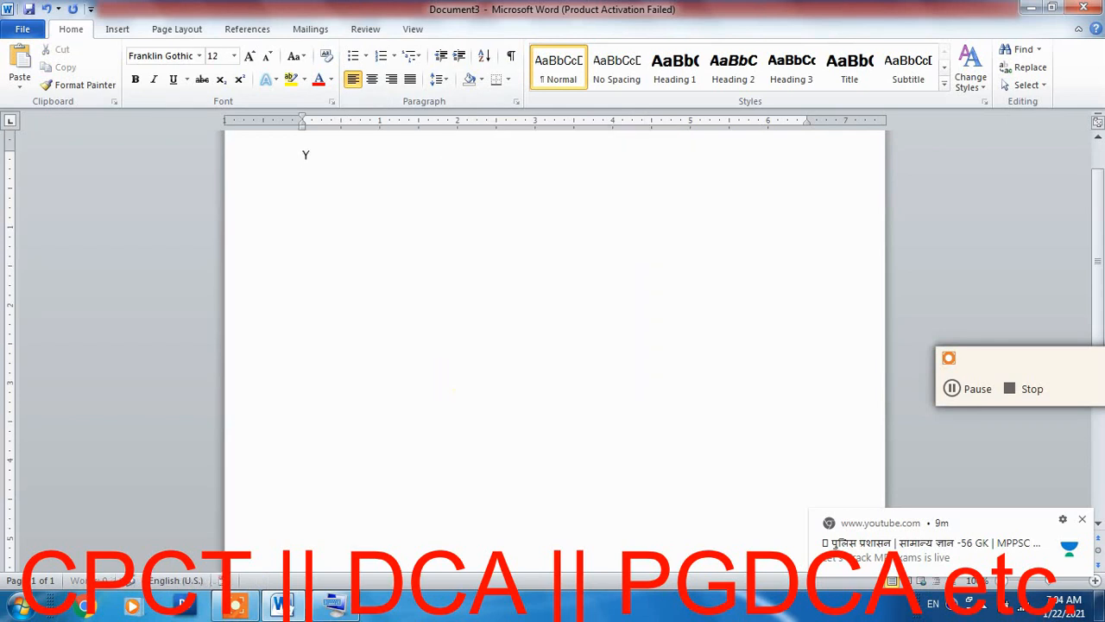
{"action": "key", "text": "BackSpace"}
{"action": "key", "text": "BackSpace"}
{"action": "type", "text": "Zoyo"}
{"action": "key", "text": "Return"}
{"action": "type", "text": "You"}
{"action": "key", "text": "BackSpace"}
{"action": "type", "text": "yo"}
{"action": "key", "text": "Return"}
Step: Add "Amar", "Joy" and "boy" as three further lines of the list
{"action": "type", "text": "M"}
{"action": "key", "text": "BackSpace"}
{"action": "type", "text": "Amar"}
{"action": "key", "text": "Return"}
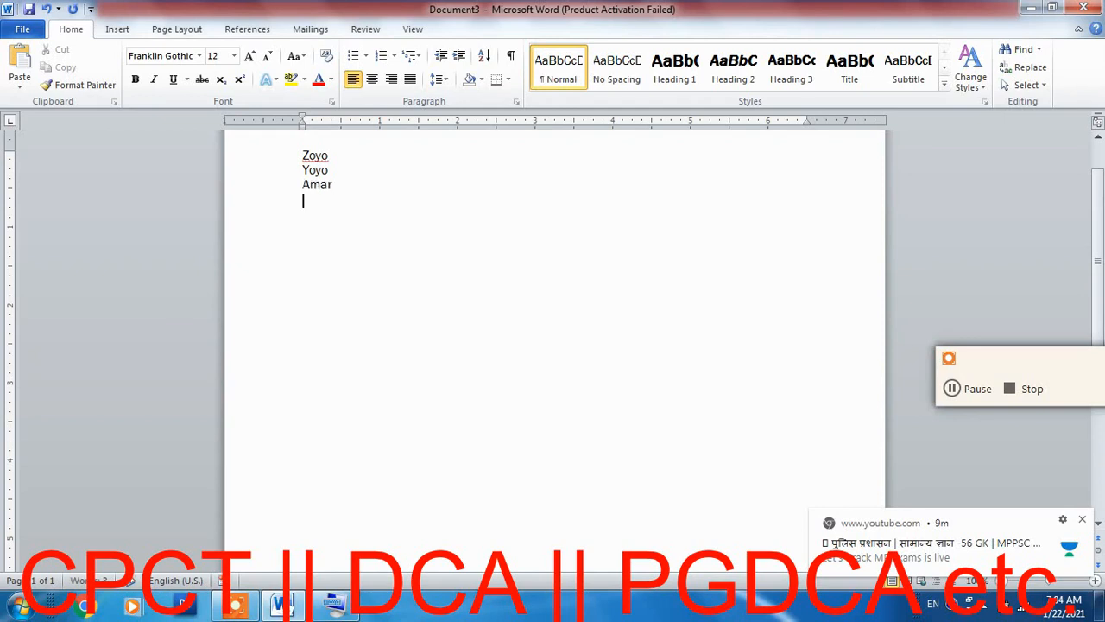
{"action": "type", "text": "Jyo"}
{"action": "type", "text": "y"}
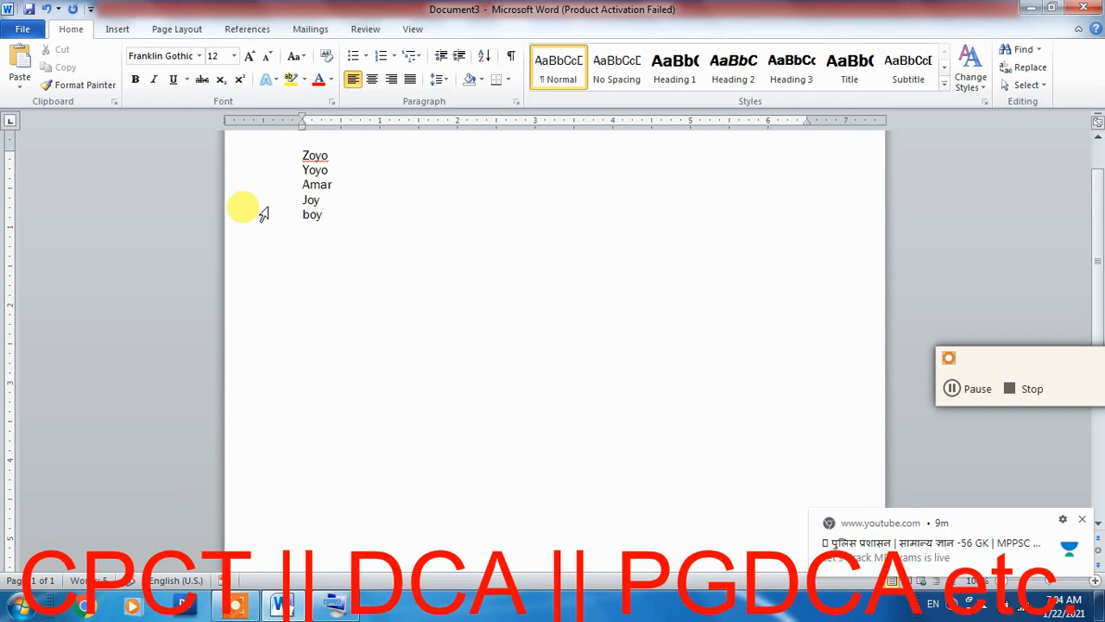
Step: Enlarge the text of the whole five-line list to 48 pt
{"action": "left_click_drag", "start_coordinate": [343, 207], "coordinate": [291, 155]}
{"action": "key", "text": "ctrl+shift+period"}
{"action": "key", "text": "ctrl+shift+period"}
{"action": "key", "text": "ctrl+shift+period"}
{"action": "key", "text": "ctrl+shift+period"}
{"action": "key", "text": "ctrl+shift+period"}
{"action": "key", "text": "ctrl+shift+period"}
{"action": "key", "text": "ctrl+shift+period"}
{"action": "key", "text": "ctrl+shift+period"}
{"action": "key", "text": "ctrl+shift+period"}
{"action": "key", "text": "ctrl+shift+period"}
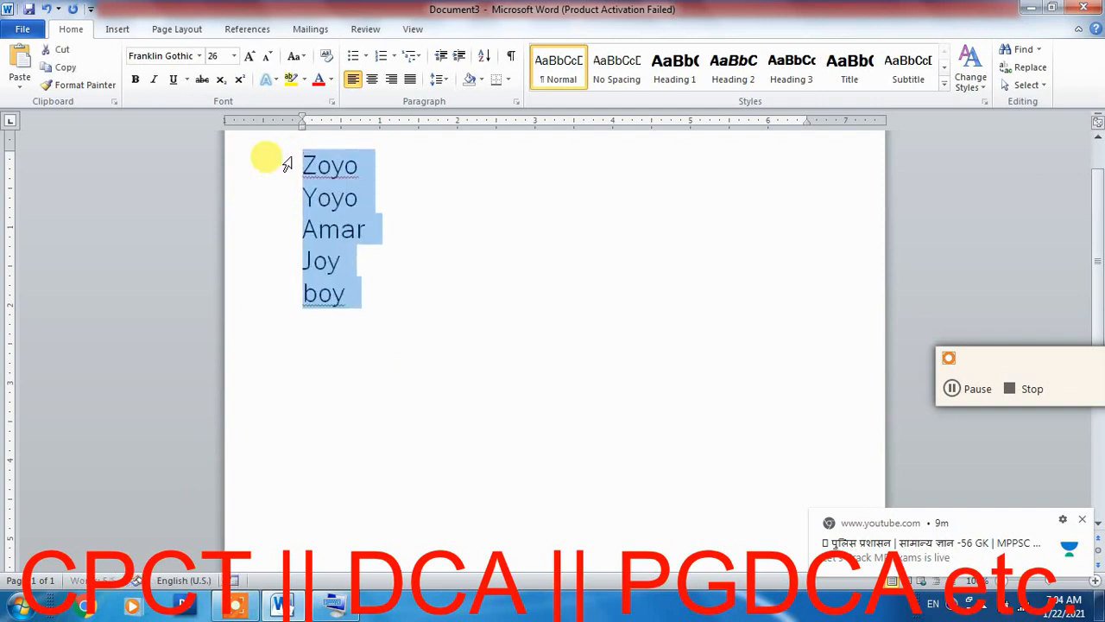
{"action": "left_click", "coordinate": [439, 413]}
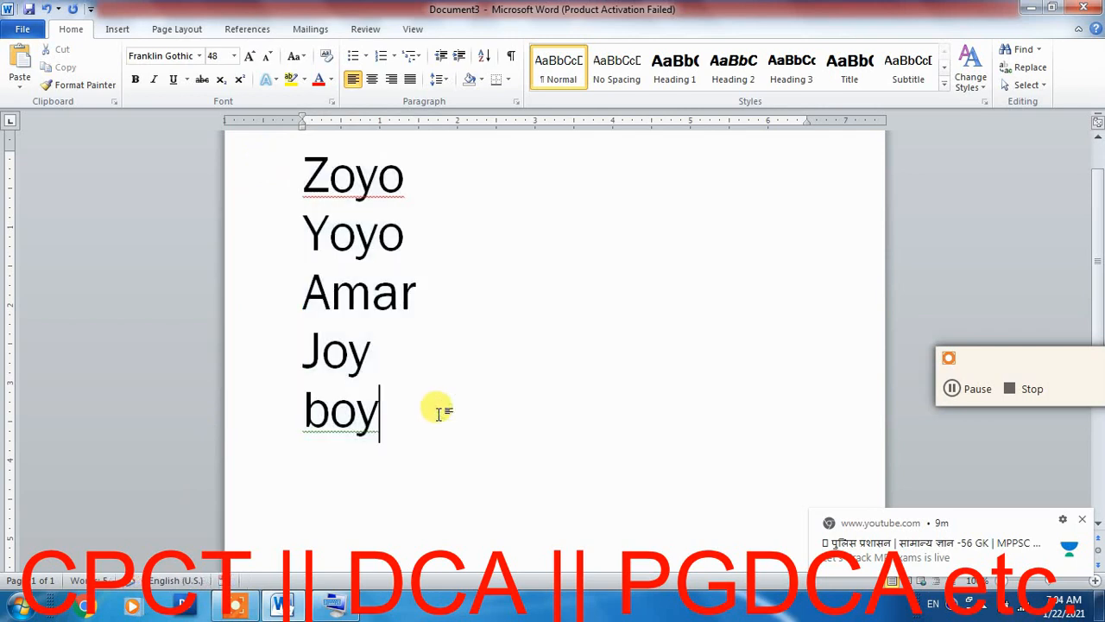
Step: Sort the five-line list by paragraph text in ascending order and re-sort it in descending order
{"action": "left_click_drag", "start_coordinate": [397, 454], "coordinate": [222, 147]}
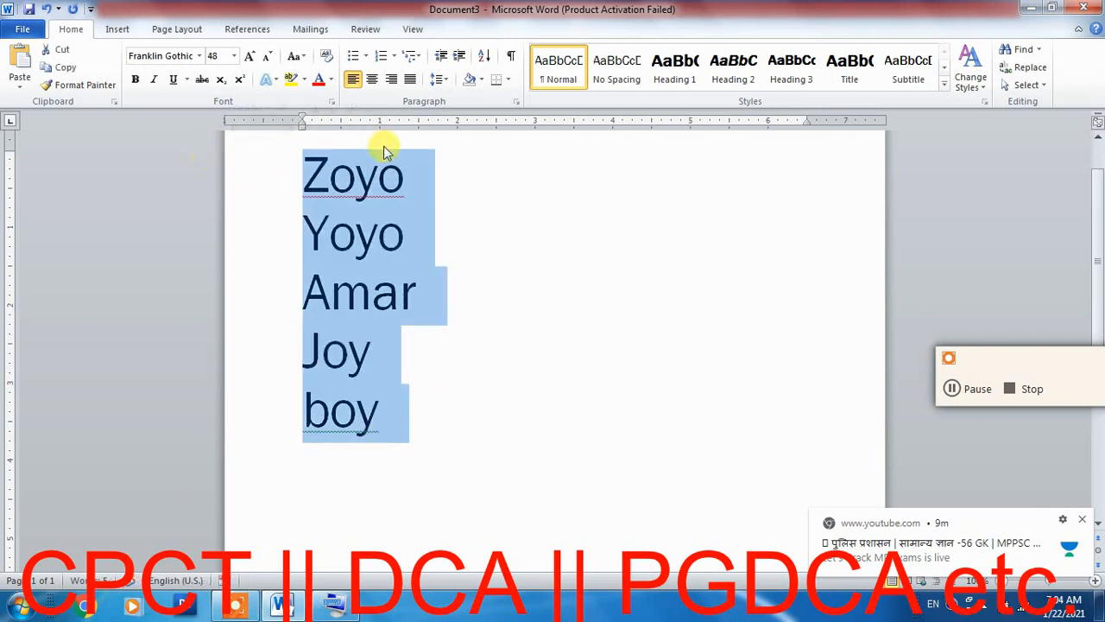
{"action": "left_click", "coordinate": [483, 58]}
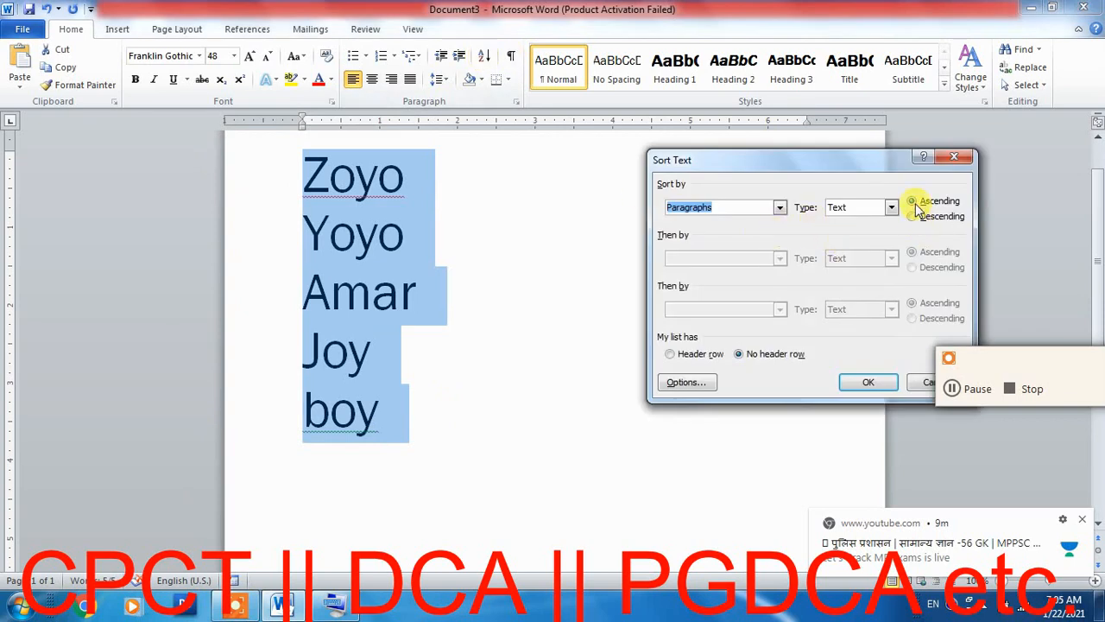
{"action": "left_click", "coordinate": [868, 382]}
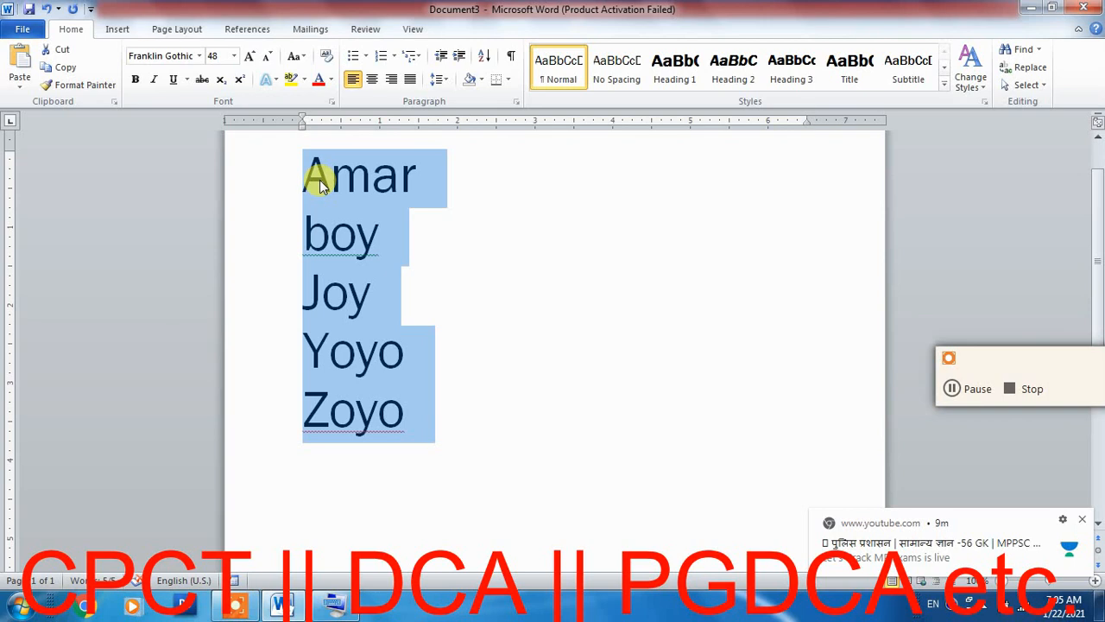
{"action": "left_click", "coordinate": [487, 55]}
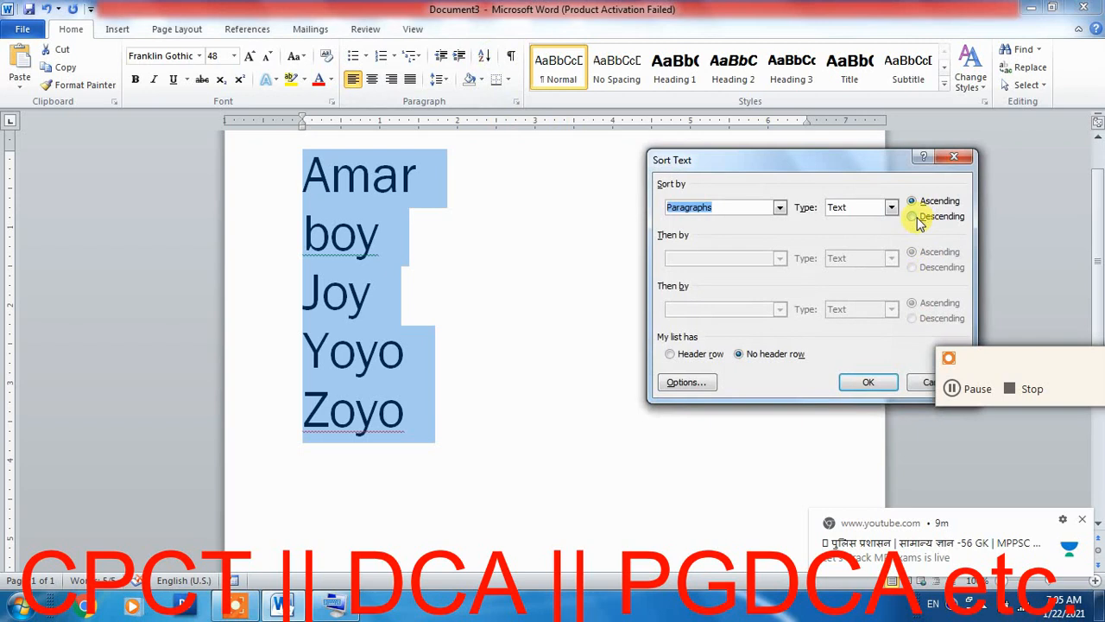
{"action": "left_click", "coordinate": [913, 215]}
{"action": "left_click", "coordinate": [869, 382]}
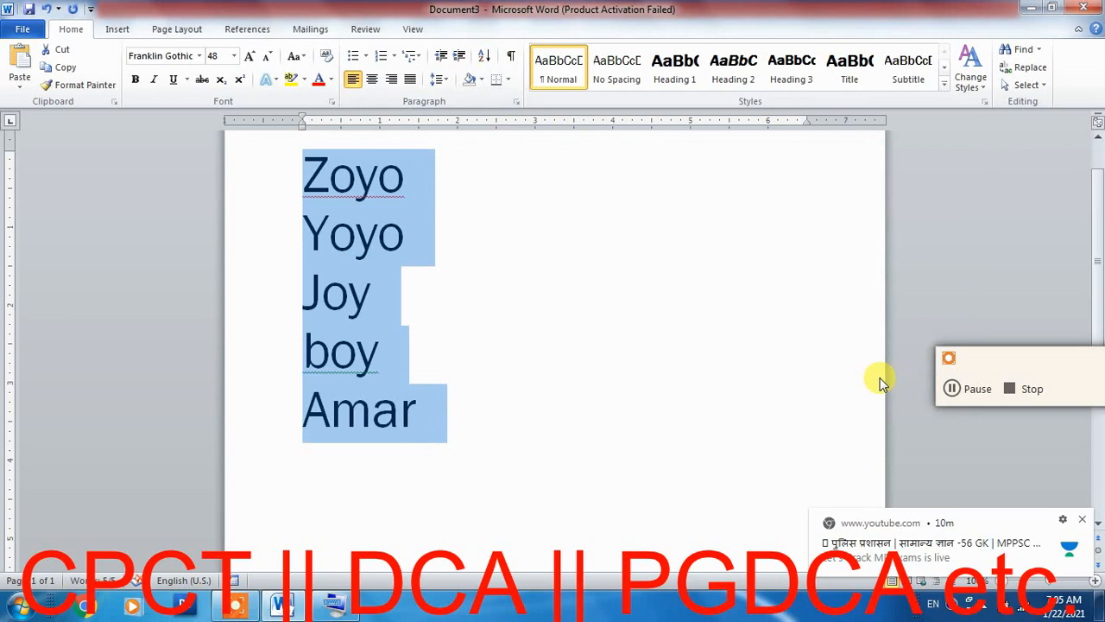
Step: Show and hide the formatting marks on the list, and review the Sort Text settings without applying them
{"action": "left_click", "coordinate": [510, 55]}
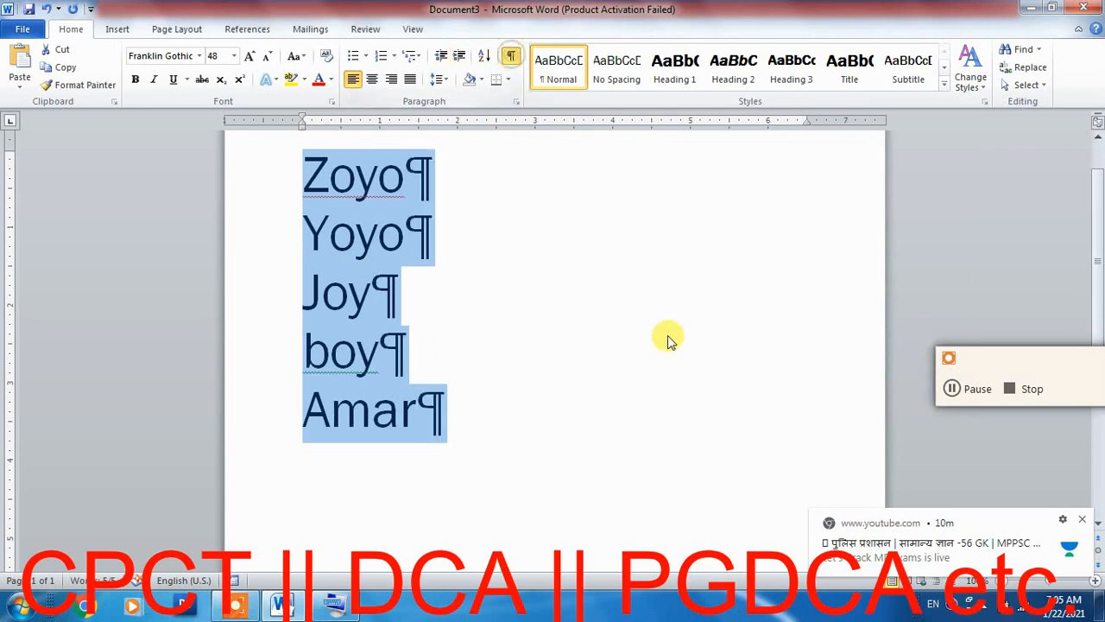
{"action": "left_click", "coordinate": [510, 56]}
{"action": "left_click", "coordinate": [484, 55]}
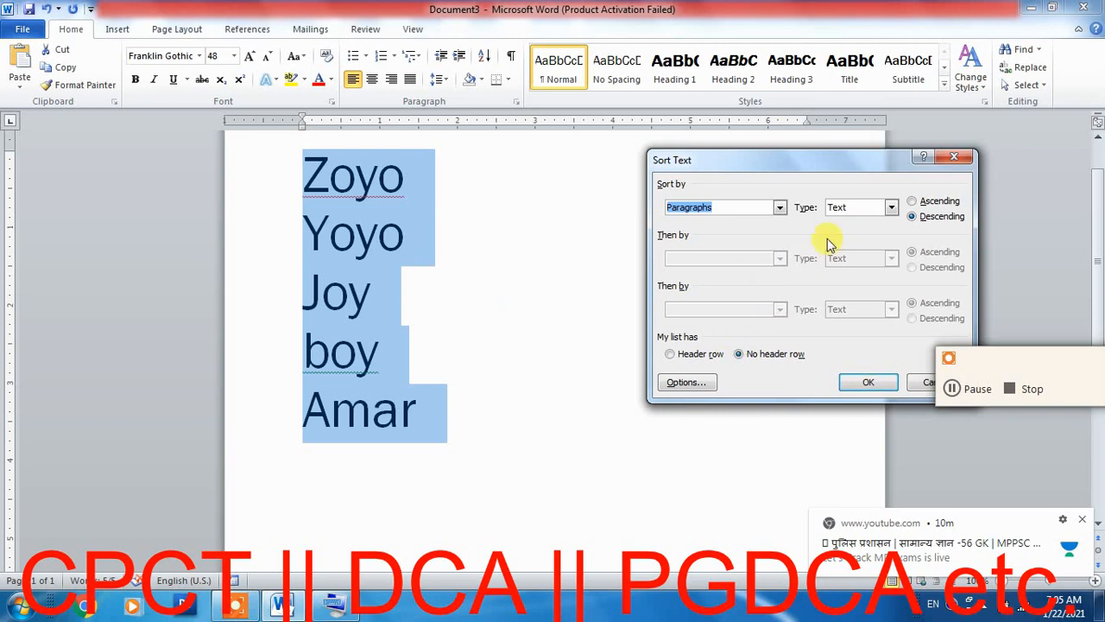
{"action": "left_click", "coordinate": [955, 156]}
Step: Highlight the first two lines of the list, "Zoyo" and "Yoyo", together
{"action": "left_click", "coordinate": [326, 204]}
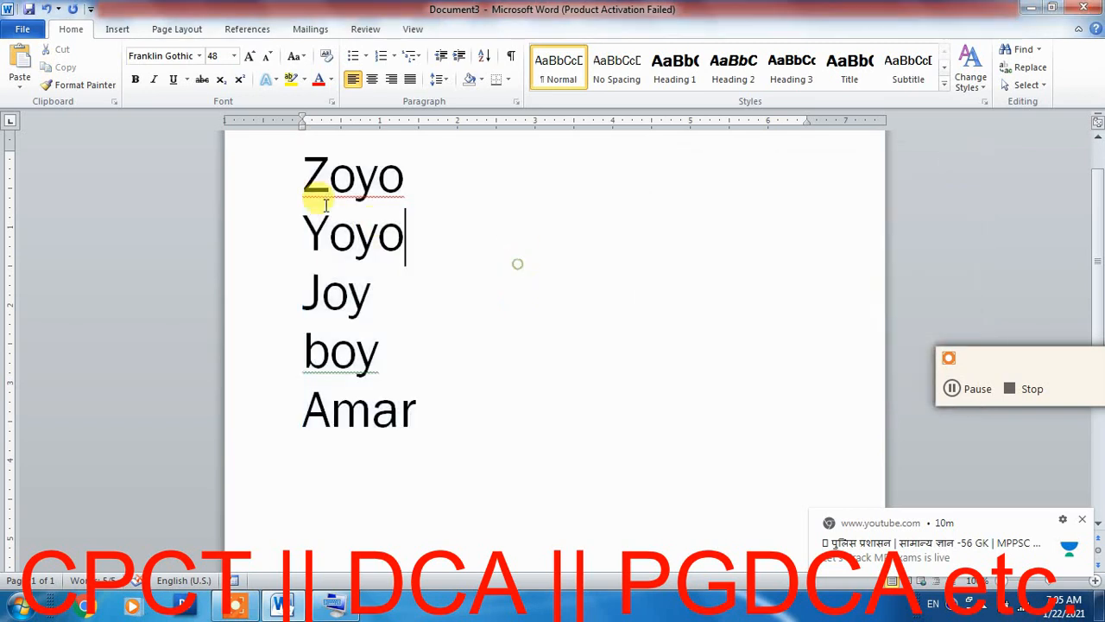
{"action": "left_click_drag", "start_coordinate": [301, 168], "coordinate": [420, 247]}
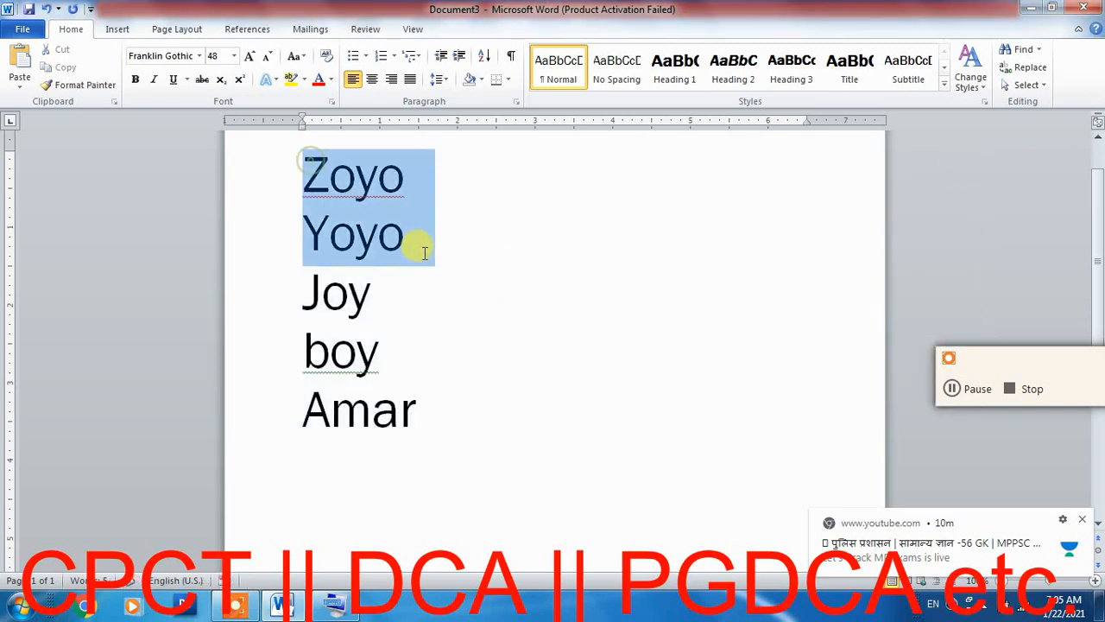
{"action": "left_click", "coordinate": [969, 391]}
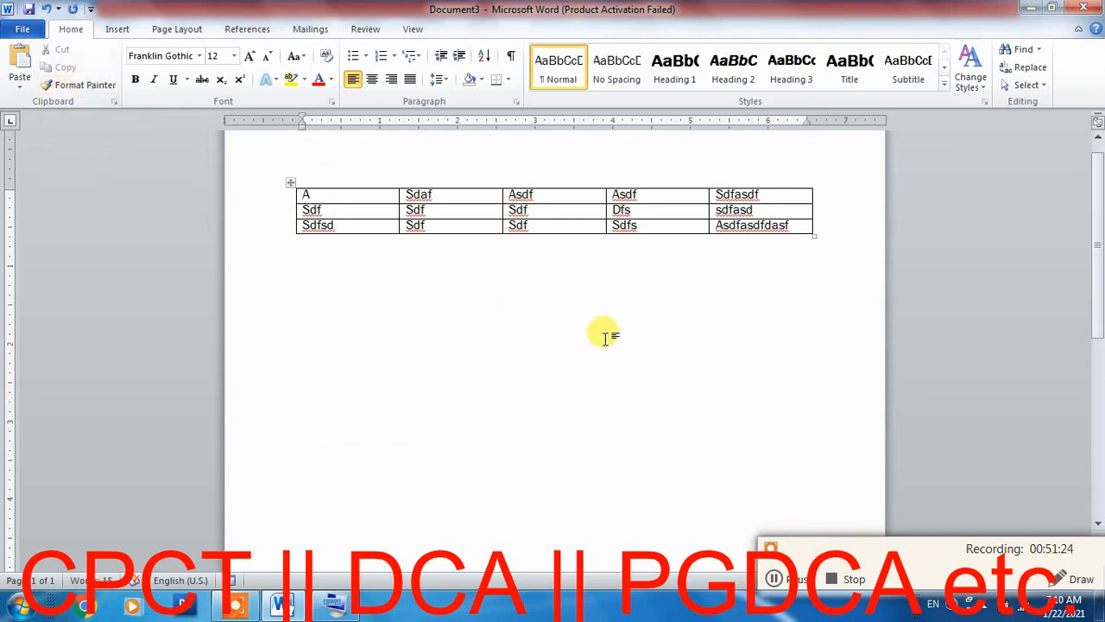
Step: Remove the entire five-column sample table from the document
{"action": "left_click", "coordinate": [290, 184]}
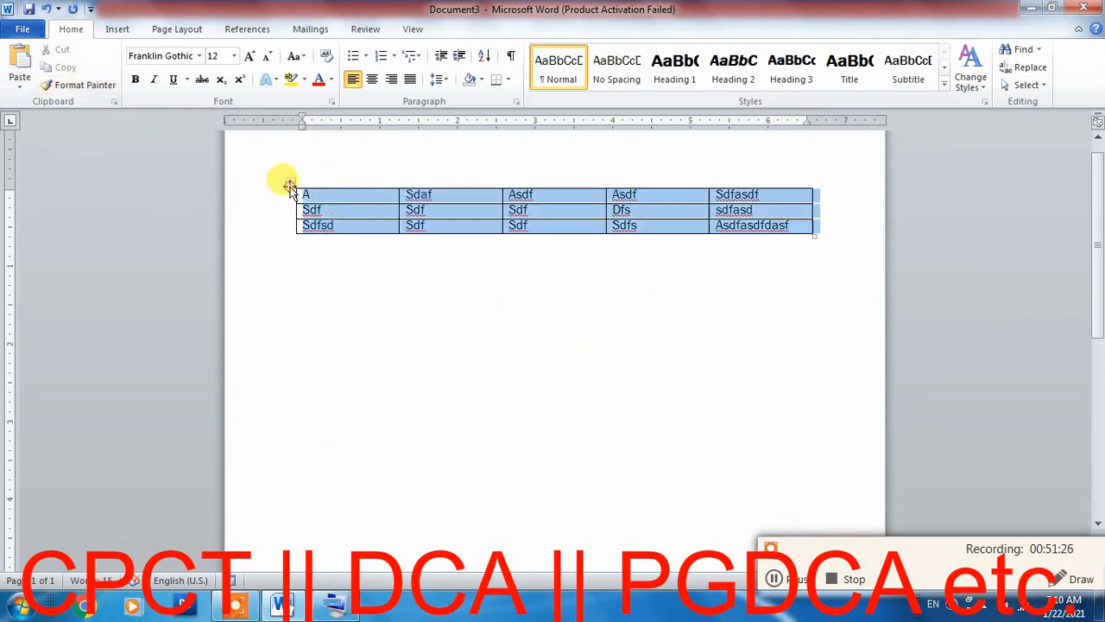
{"action": "right_click", "coordinate": [292, 185]}
{"action": "left_click", "coordinate": [325, 197]}
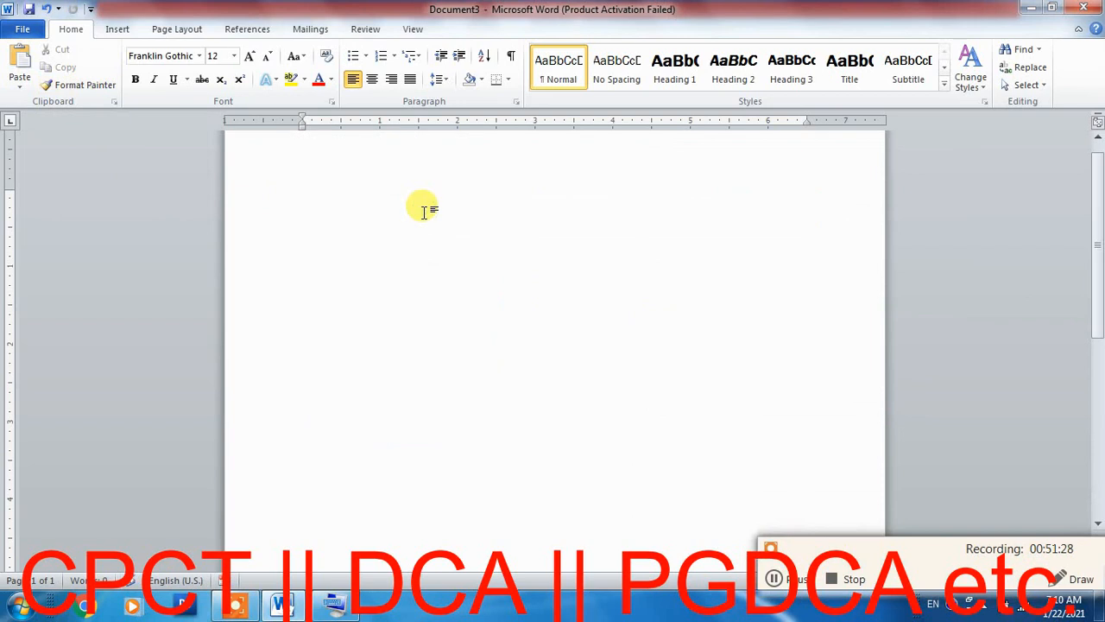
Step: Generate two paragraphs of sample text at 20 pt with =rand(2)
{"action": "left_click", "coordinate": [424, 212]}
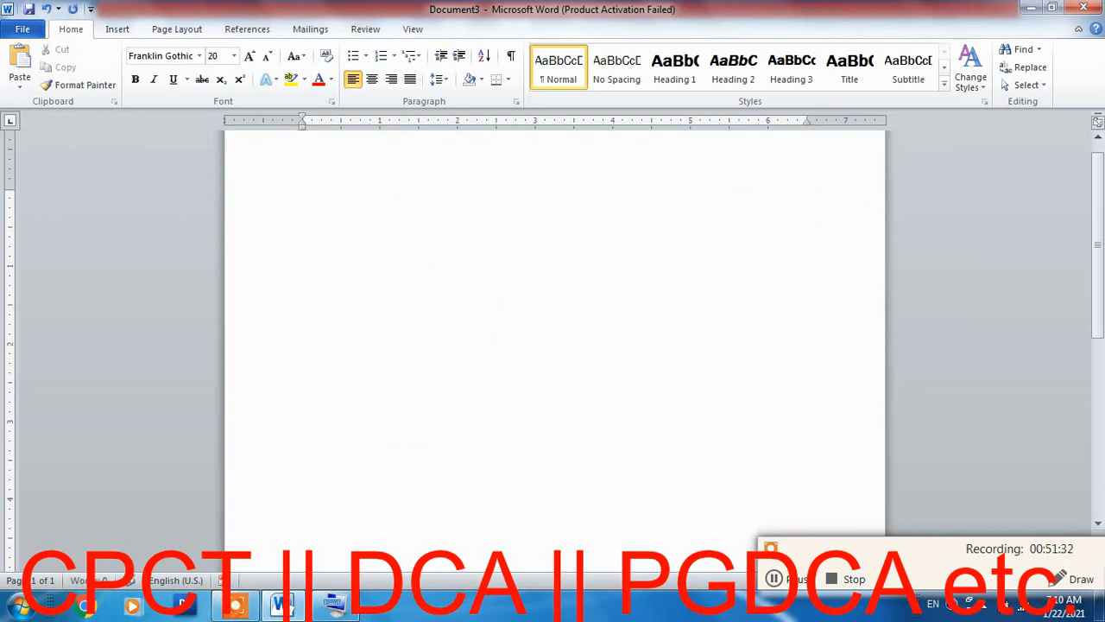
{"action": "type", "text": "=="}
{"action": "type", "text": "rand"}
{"action": "type", "text": "(2"}
{"action": "type", "text": ")"}
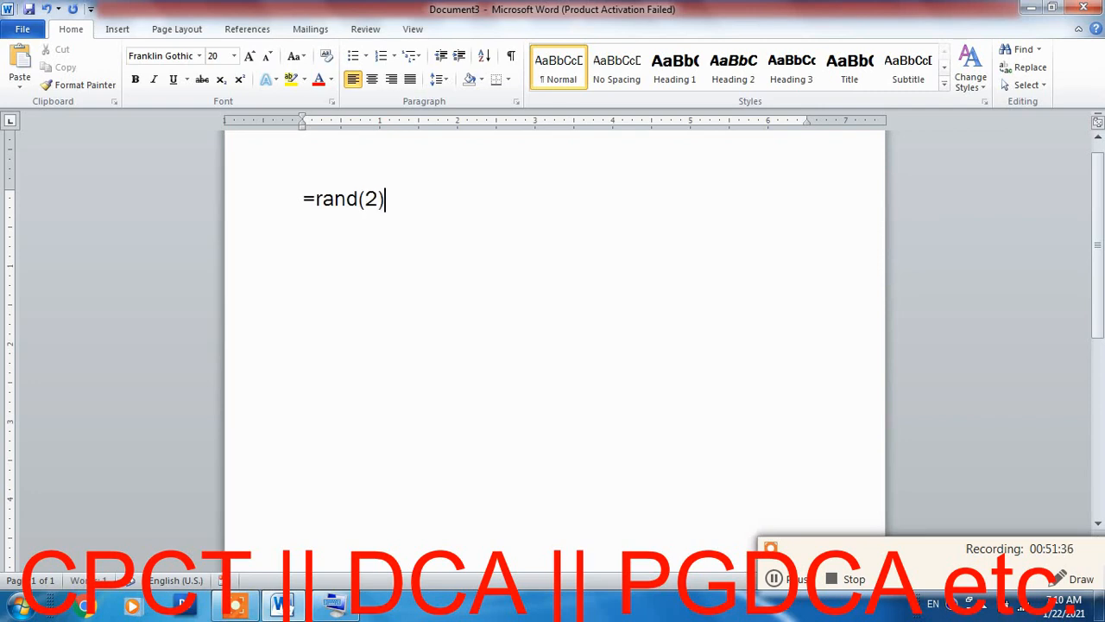
{"action": "key", "text": "Return"}
{"action": "scroll", "coordinate": [522, 171], "scroll_direction": "up", "scroll_amount": 1}
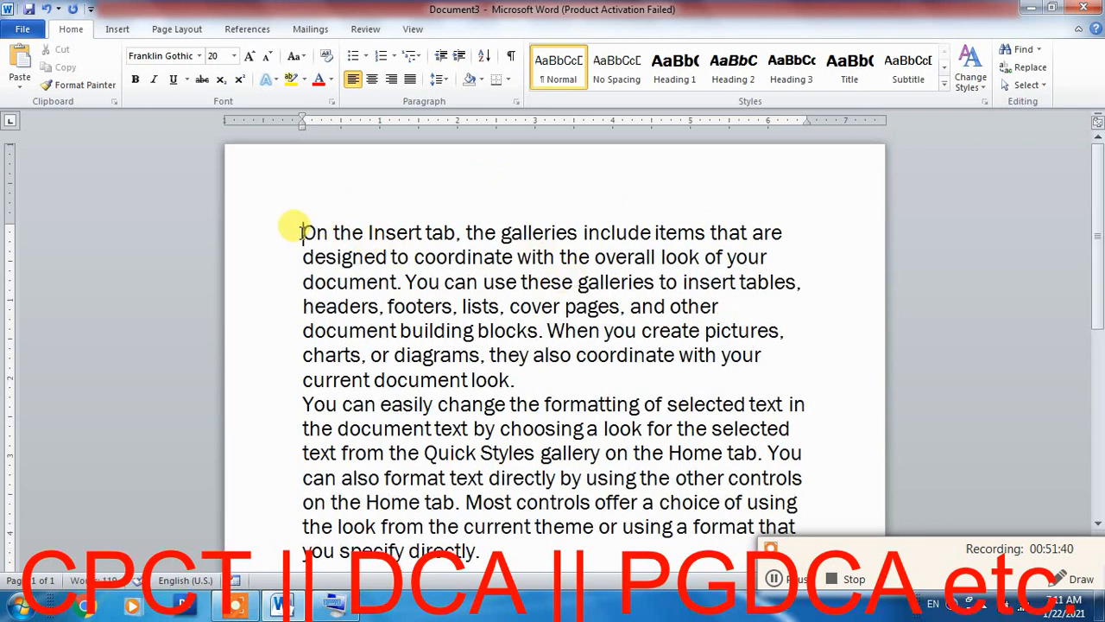
Step: Make "On the Insert tab, the galleries include items" red, bold, italic and underlined, and break it onto its own line
{"action": "left_click_drag", "start_coordinate": [301, 232], "coordinate": [676, 226]}
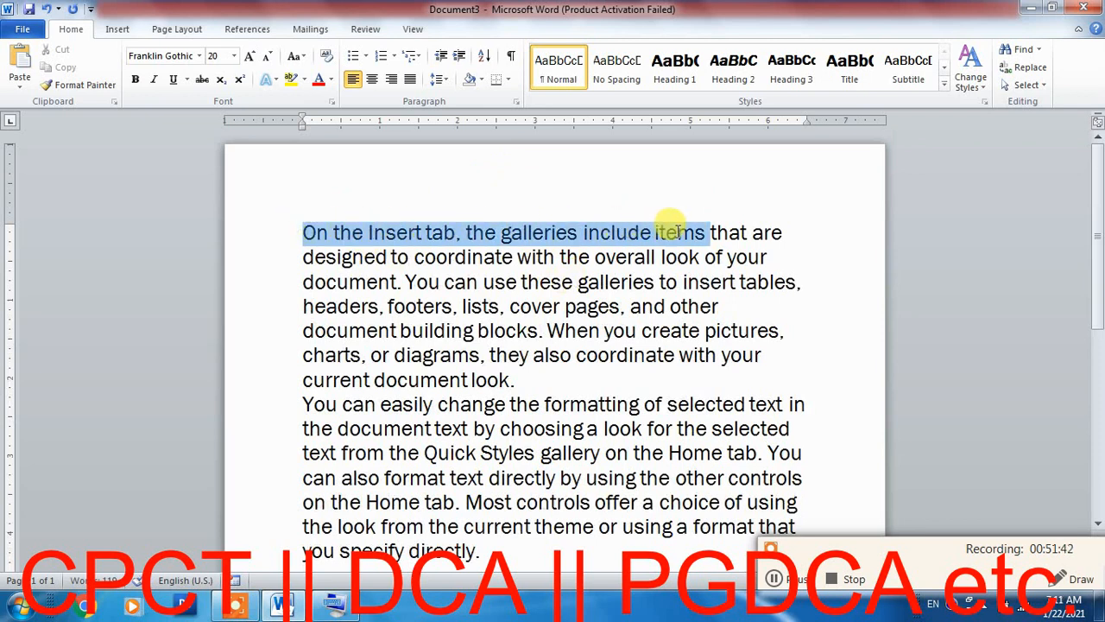
{"action": "left_click", "coordinate": [320, 80]}
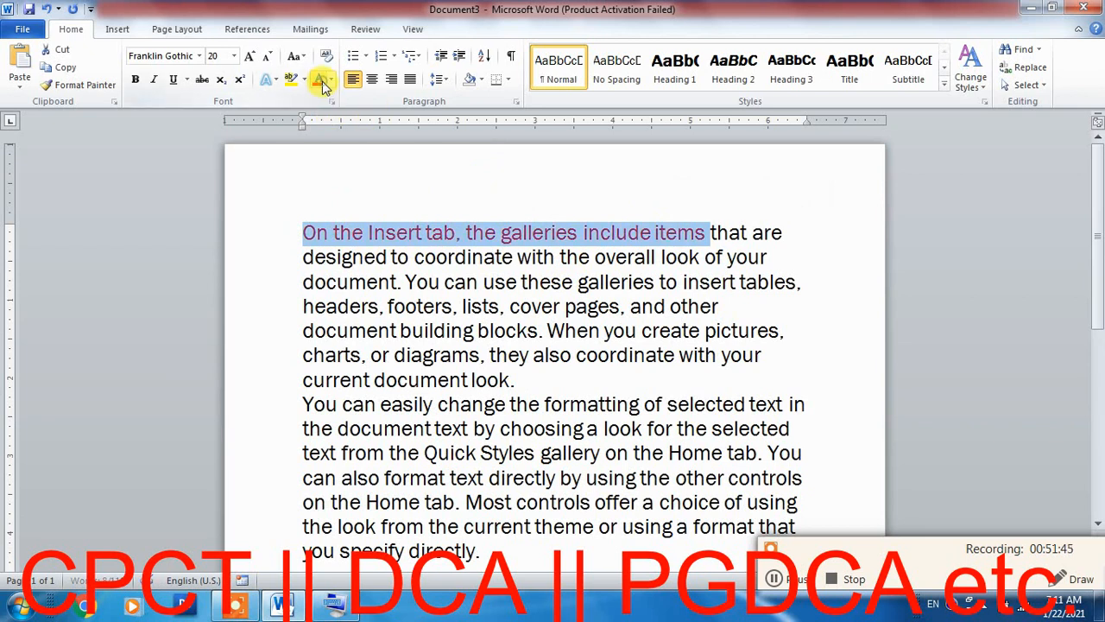
{"action": "left_click", "coordinate": [153, 79]}
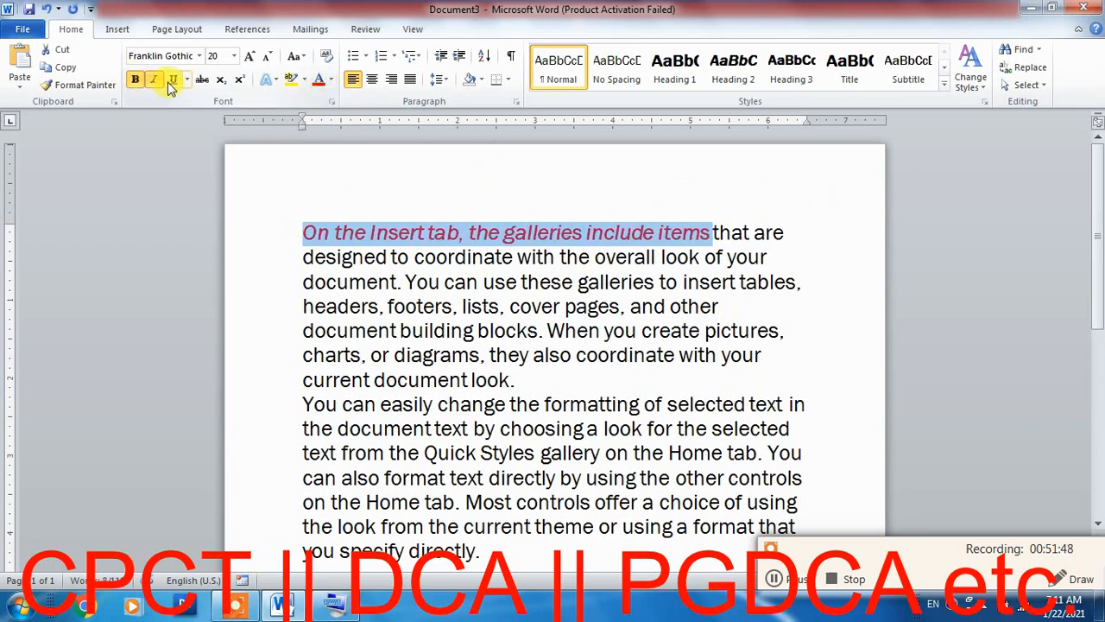
{"action": "left_click", "coordinate": [173, 79]}
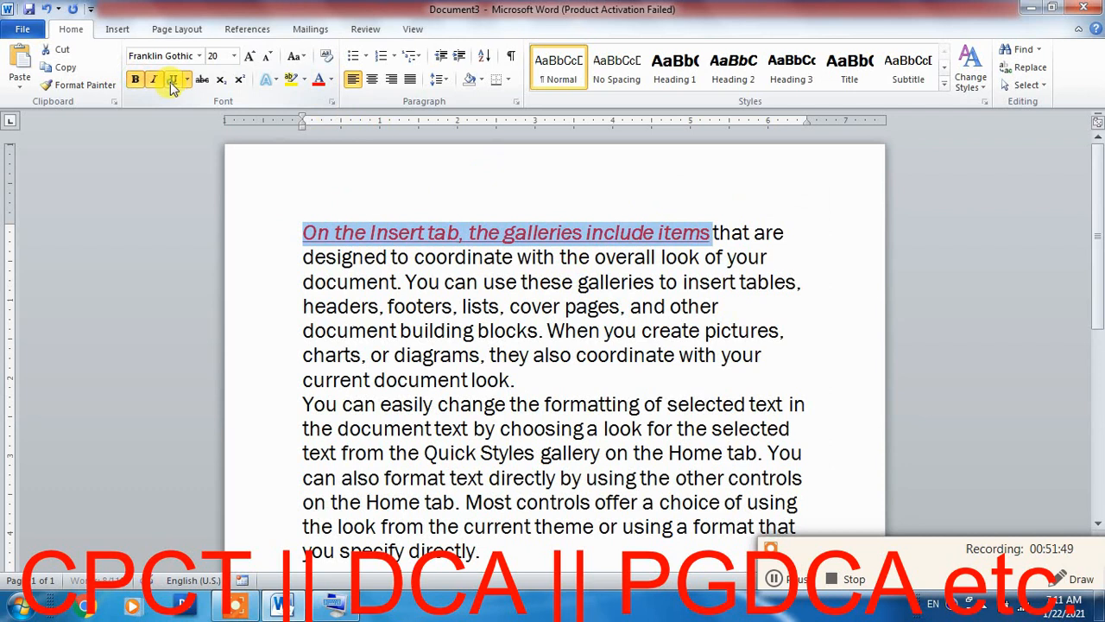
{"action": "left_click", "coordinate": [709, 233]}
{"action": "key", "text": "Return"}
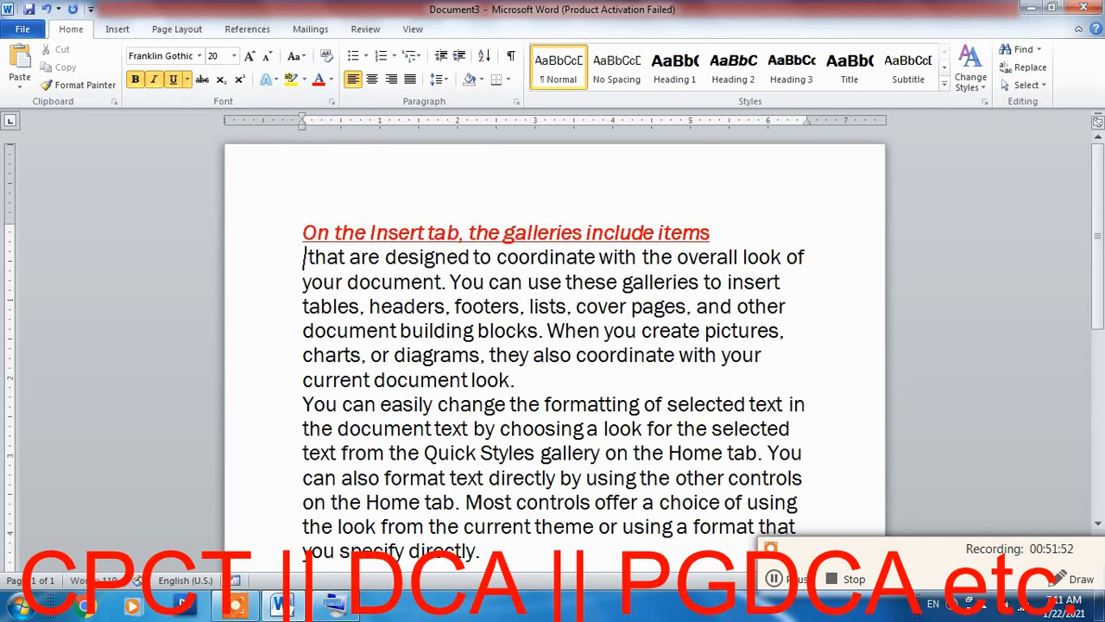
Step: Split the paragraph starting "You can easily change" right after "Quick Styles" so the rest begins a new line
{"action": "left_click_drag", "start_coordinate": [300, 380], "coordinate": [523, 376]}
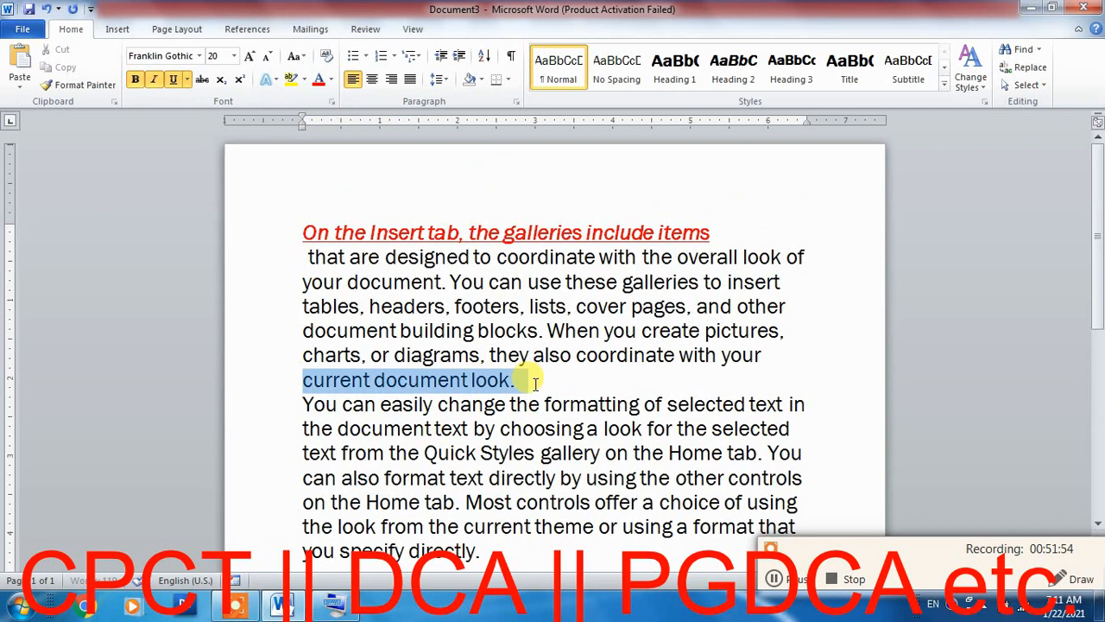
{"action": "left_click", "coordinate": [514, 373]}
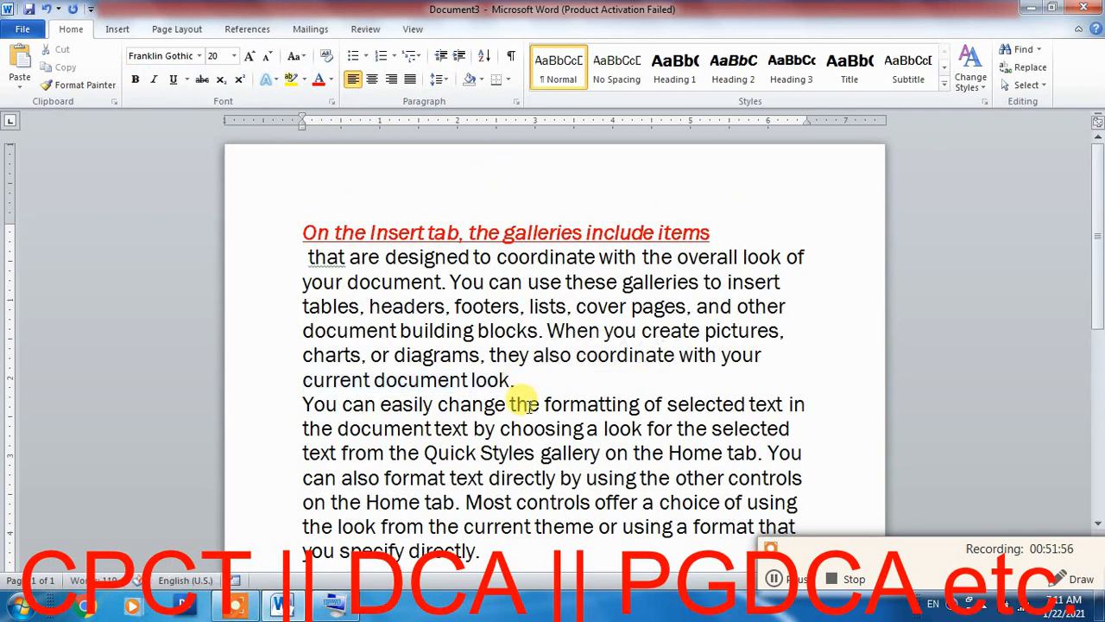
{"action": "left_click", "coordinate": [536, 453]}
{"action": "key", "text": "Return"}
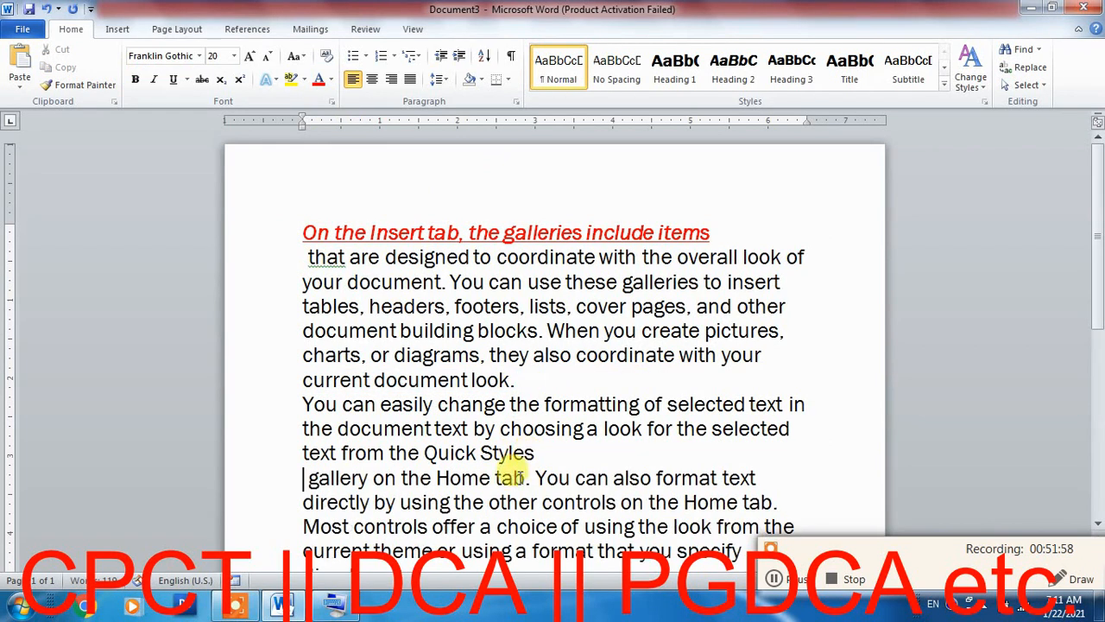
{"action": "left_click_drag", "start_coordinate": [376, 231], "coordinate": [537, 237]}
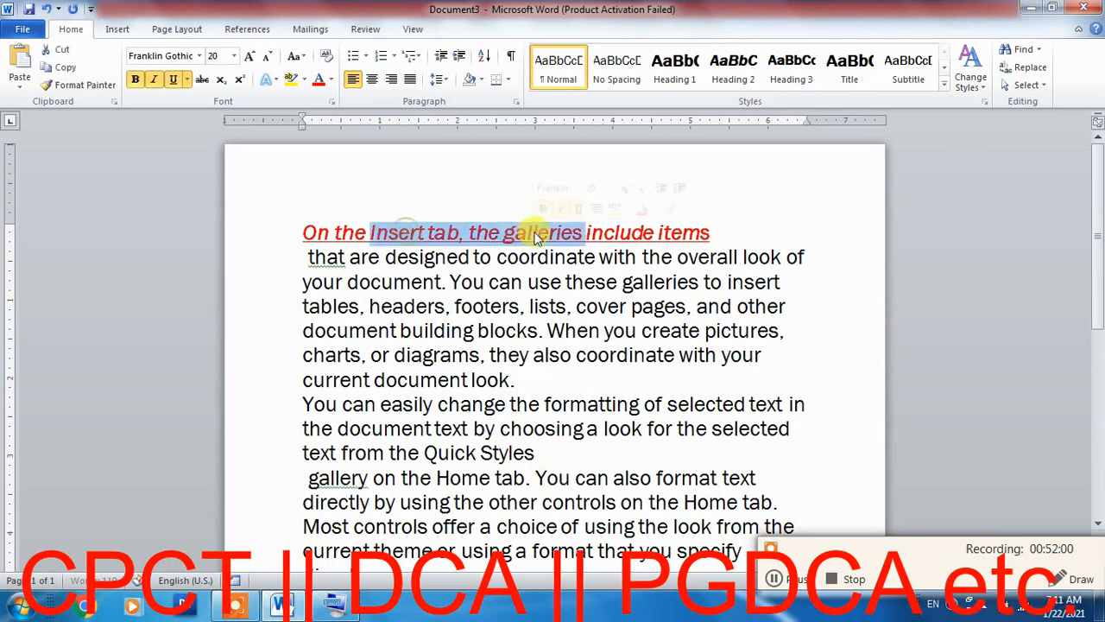
{"action": "left_click_drag", "start_coordinate": [518, 380], "coordinate": [302, 380]}
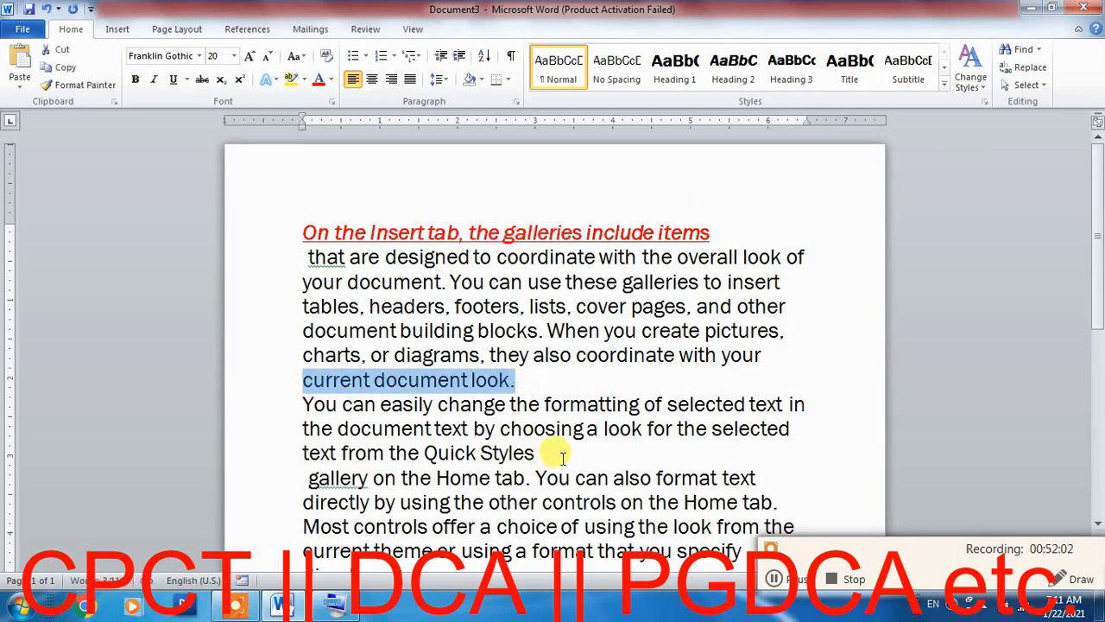
{"action": "left_click_drag", "start_coordinate": [562, 458], "coordinate": [306, 455]}
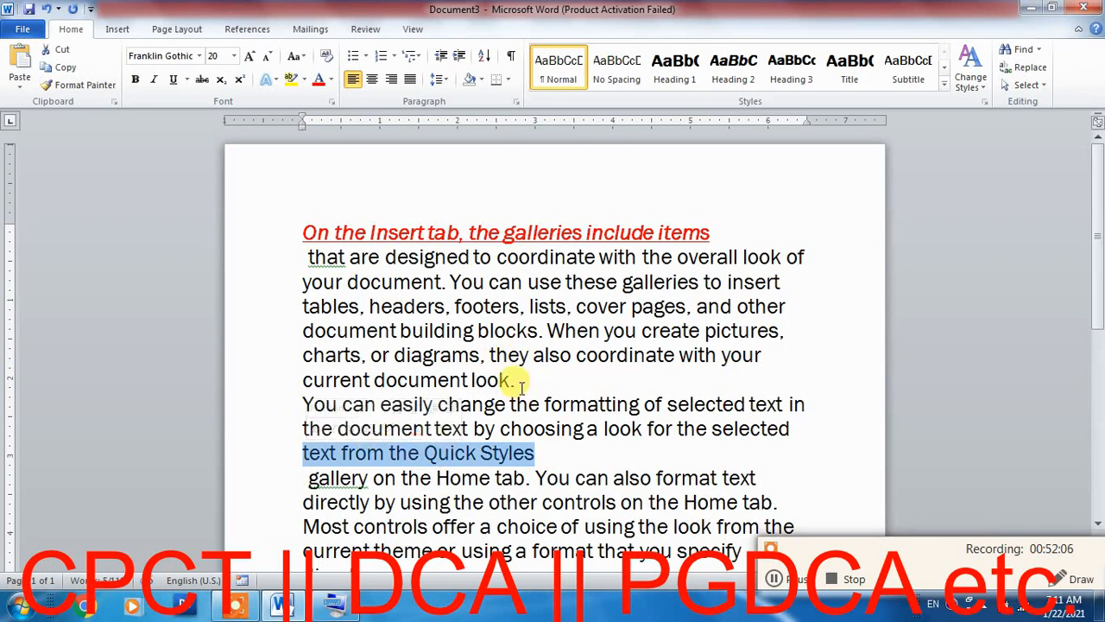
Step: Make the line "current document look." red, bold, italic and underlined
{"action": "left_click_drag", "start_coordinate": [516, 380], "coordinate": [298, 382]}
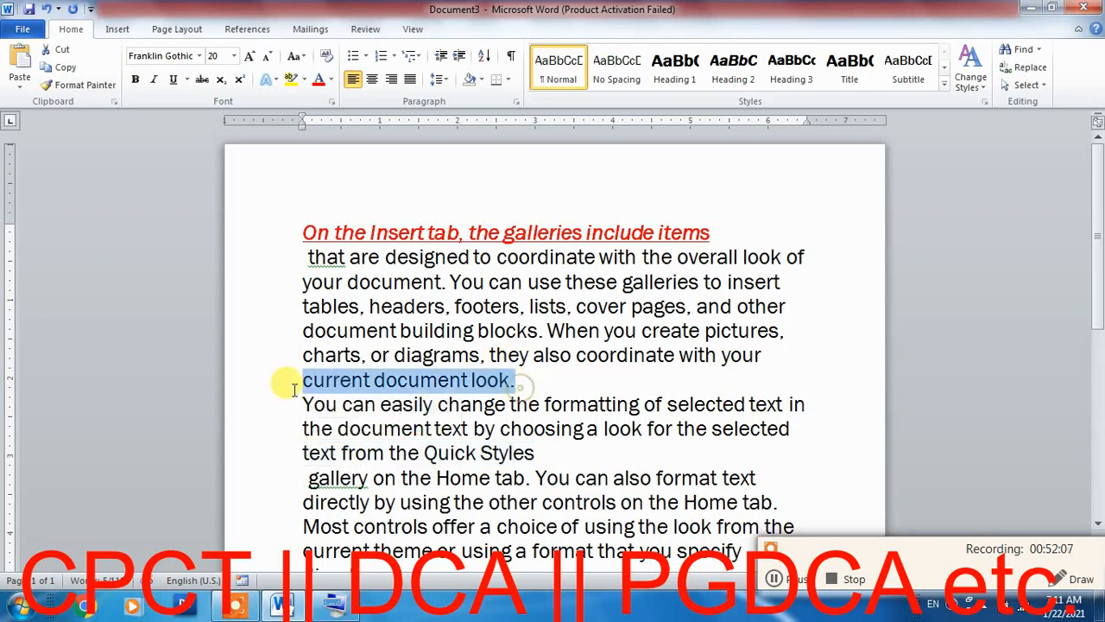
{"action": "left_click", "coordinate": [318, 79]}
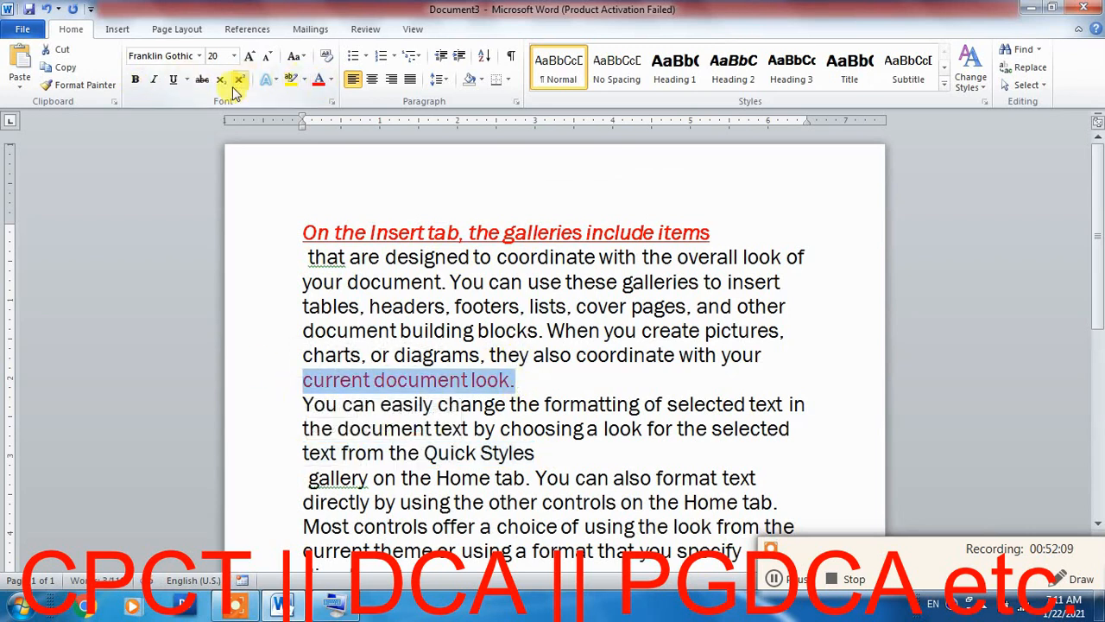
{"action": "left_click", "coordinate": [156, 80]}
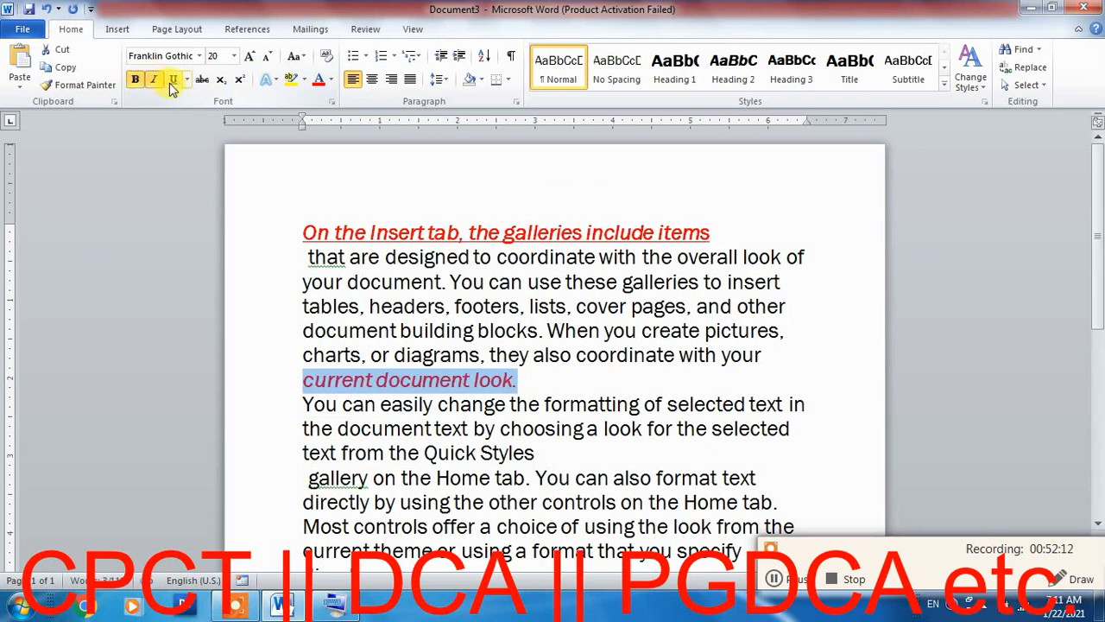
{"action": "left_click", "coordinate": [172, 81]}
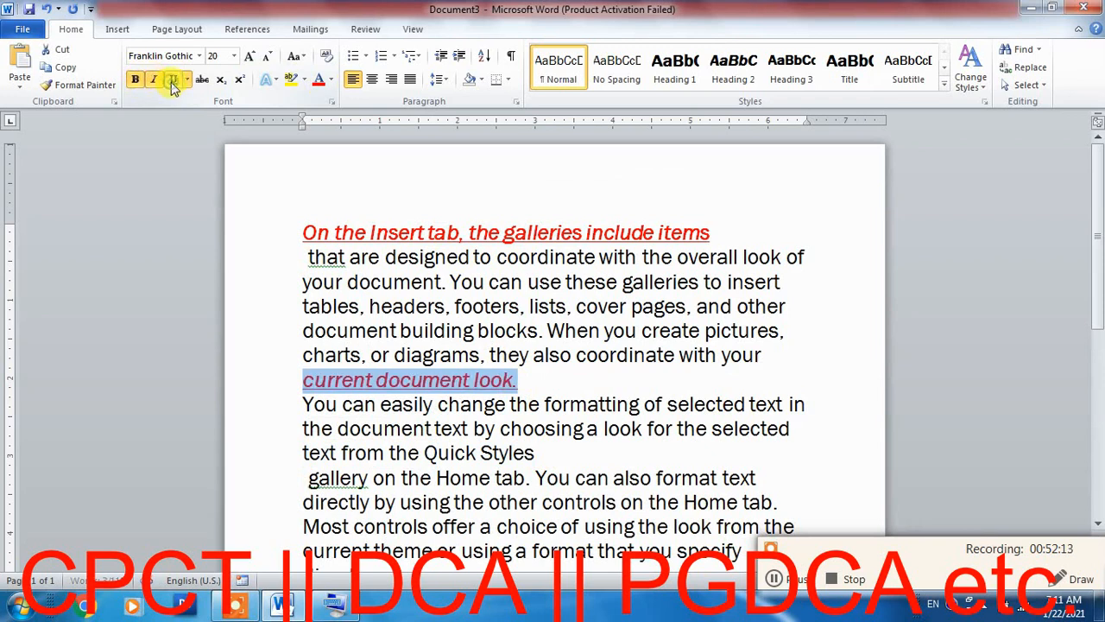
{"action": "left_click", "coordinate": [462, 500]}
Step: Make the line "text from the Quick Styles" bold, italic, underlined and red
{"action": "left_click_drag", "start_coordinate": [546, 453], "coordinate": [267, 452]}
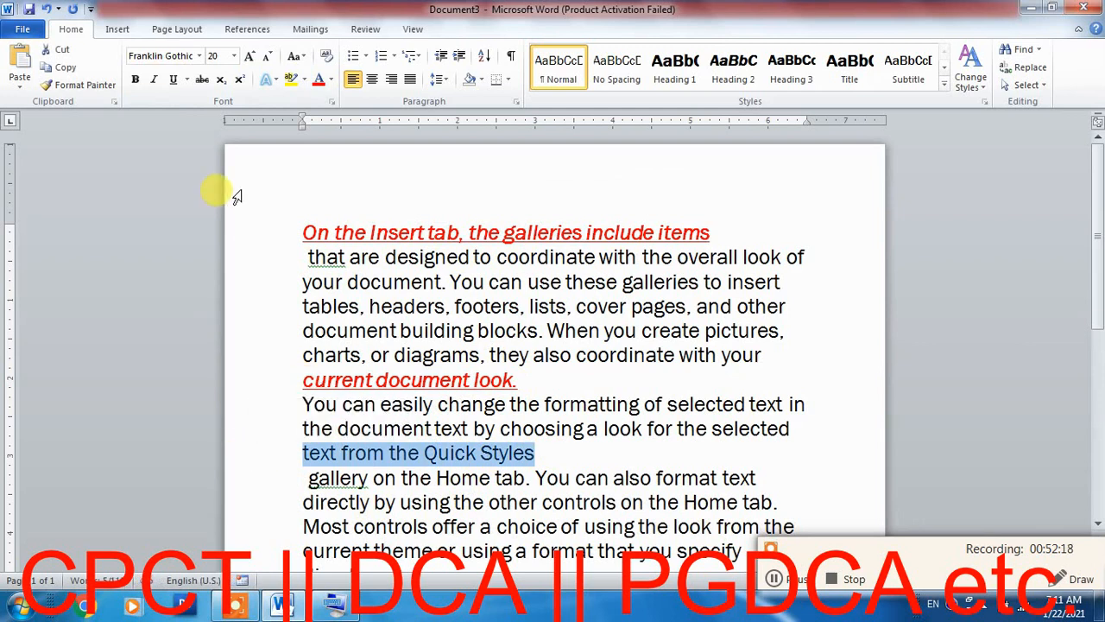
{"action": "left_click", "coordinate": [136, 80]}
{"action": "left_click", "coordinate": [154, 79]}
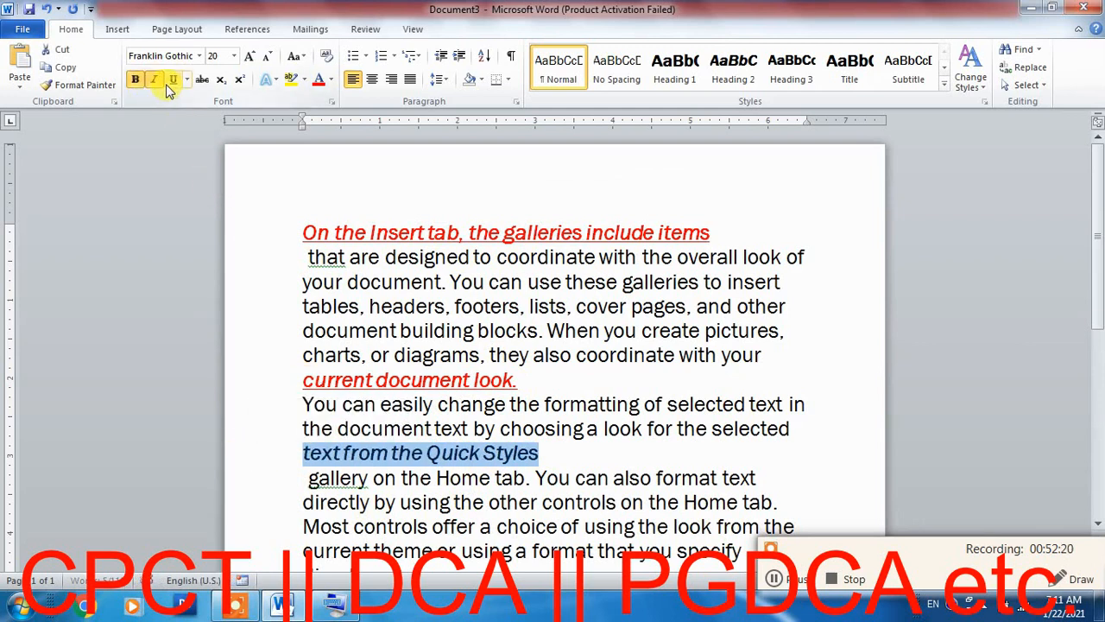
{"action": "left_click", "coordinate": [172, 79]}
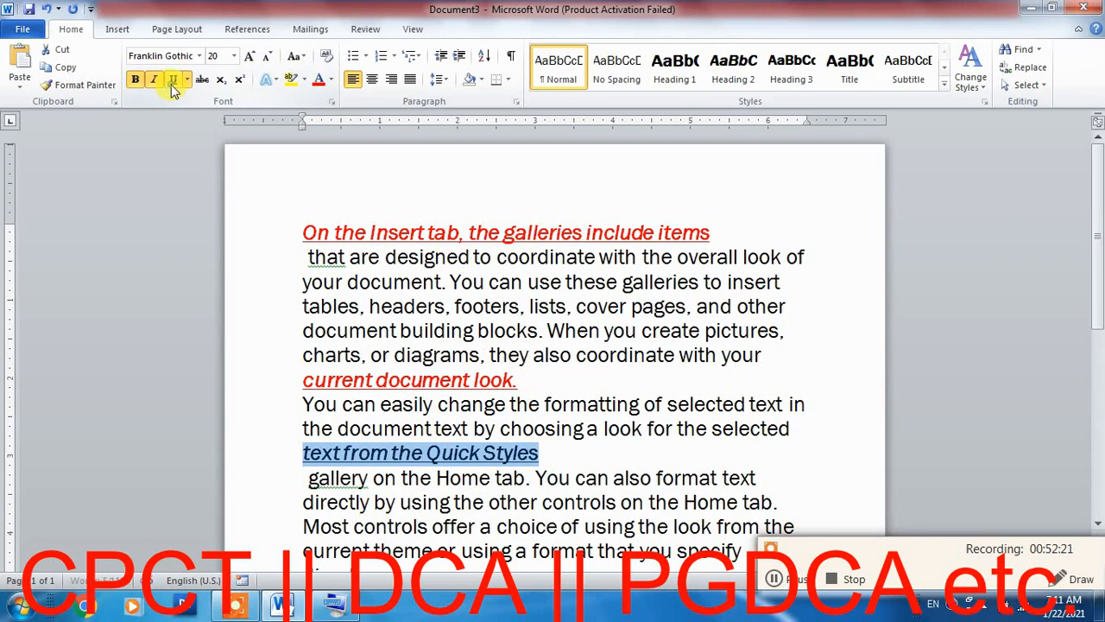
{"action": "left_click", "coordinate": [317, 80]}
{"action": "left_click", "coordinate": [535, 458]}
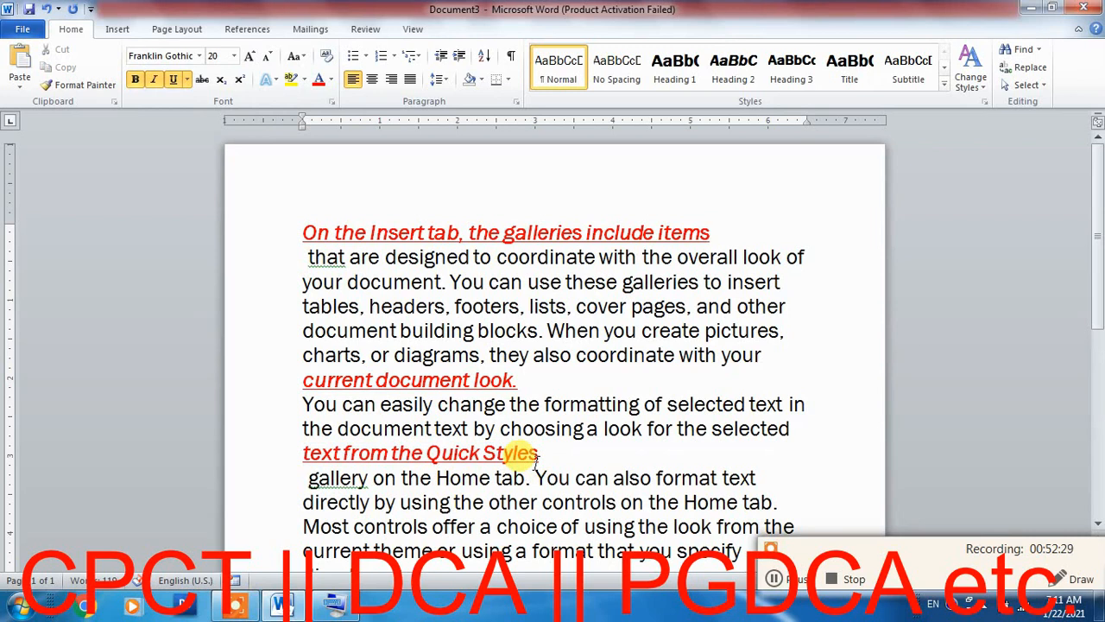
Step: Undo the manual formatting of "current document look." and "text from the Quick Styles", keeping the line break after "Quick Styles"
{"action": "key", "text": "ctrl+z"}
{"action": "key", "text": "ctrl+z"}
{"action": "key", "text": "ctrl+z"}
{"action": "key", "text": "ctrl+z"}
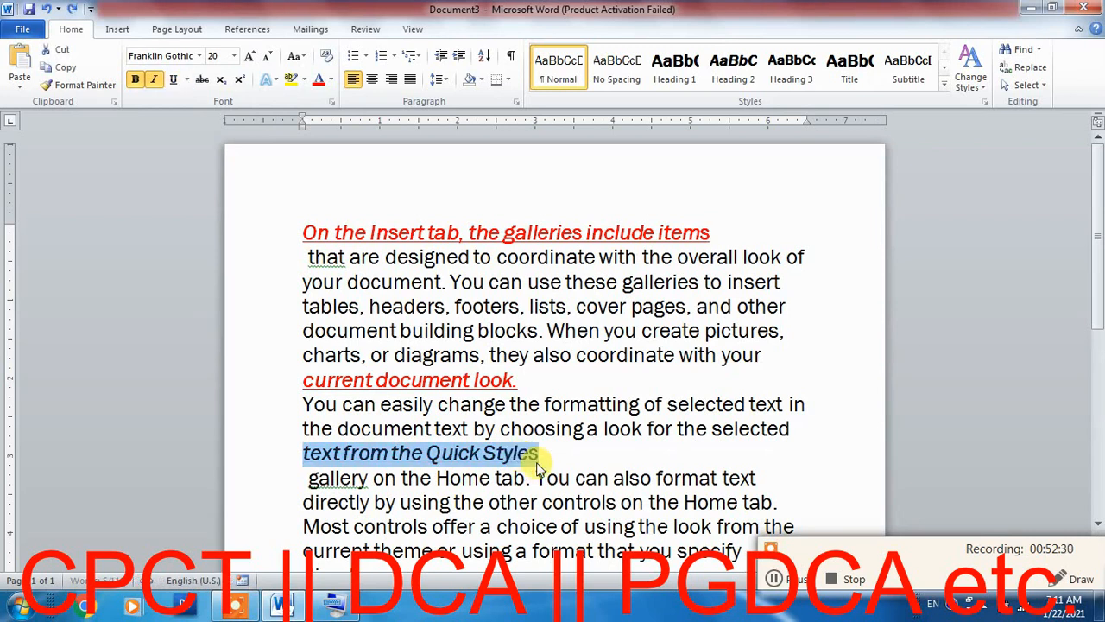
{"action": "key", "text": "ctrl+z"}
{"action": "key", "text": "ctrl+z"}
{"action": "key", "text": "ctrl+z"}
{"action": "key", "text": "ctrl+z"}
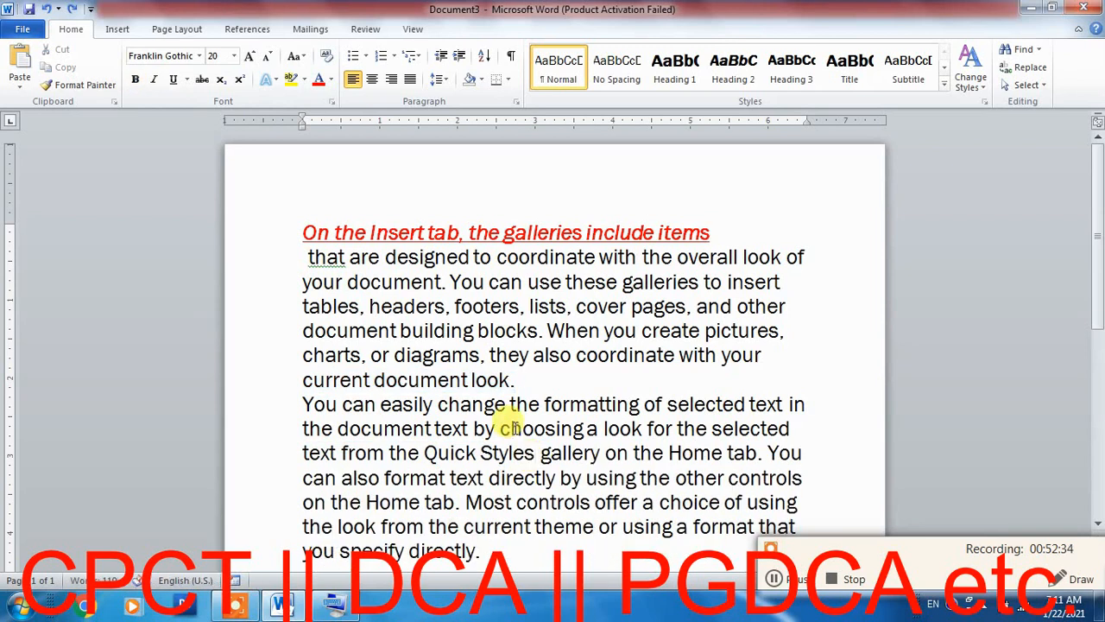
{"action": "key", "text": "ctrl+y"}
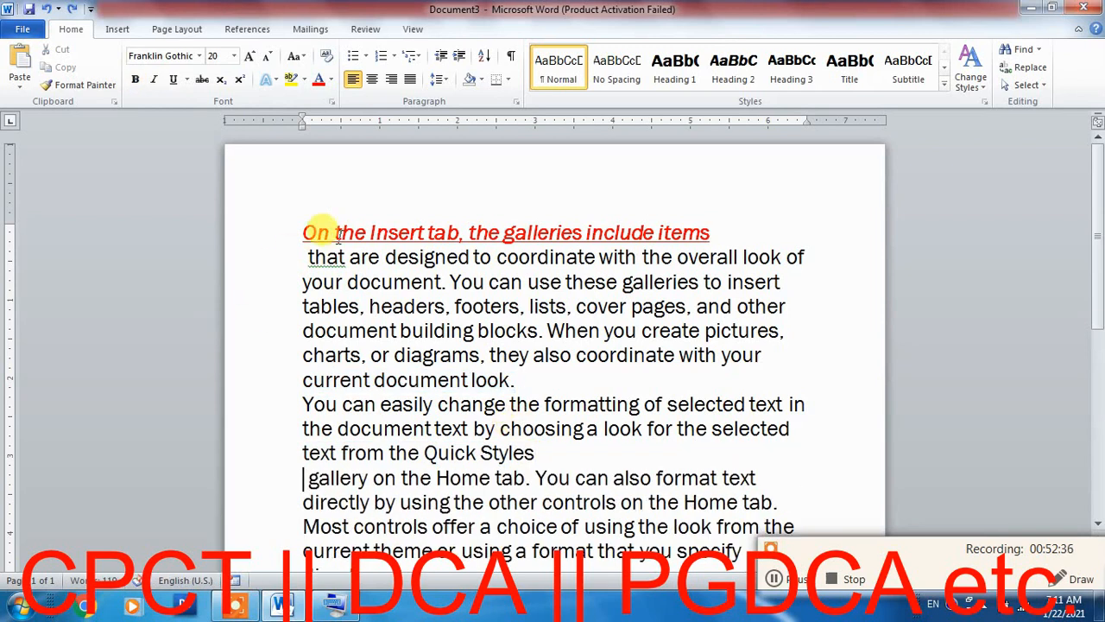
{"action": "left_click_drag", "start_coordinate": [333, 231], "coordinate": [460, 231]}
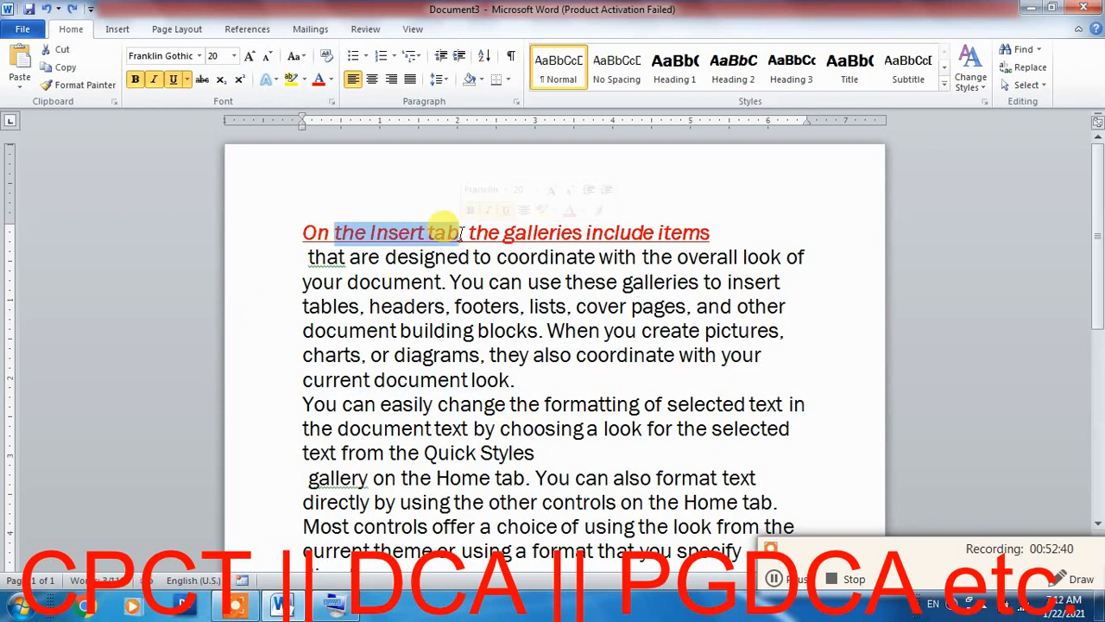
{"action": "left_click_drag", "start_coordinate": [403, 232], "coordinate": [555, 231]}
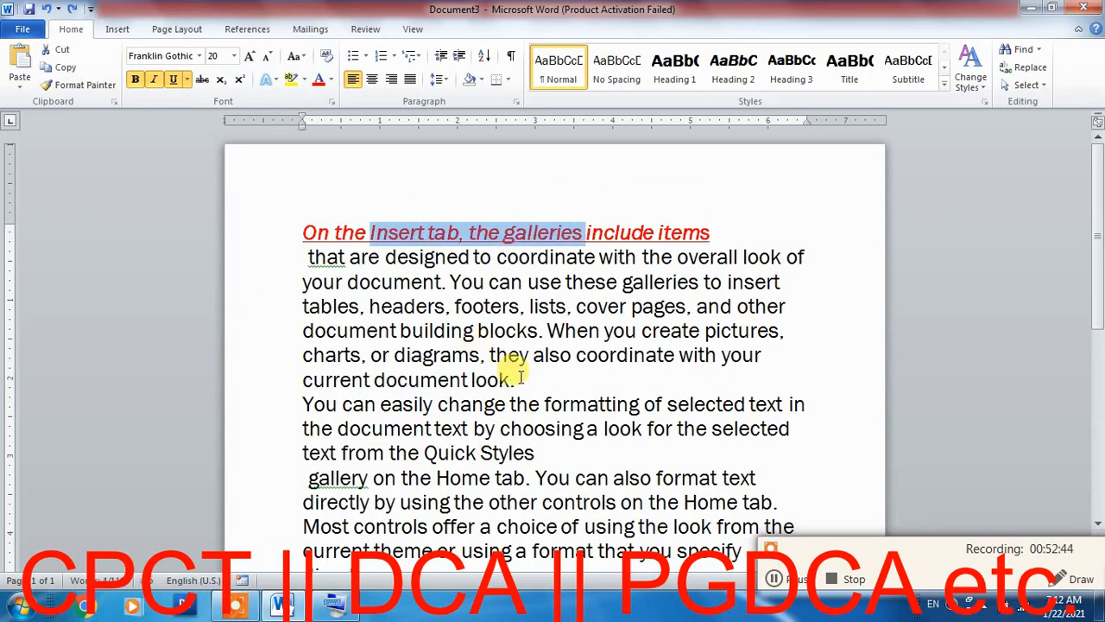
{"action": "left_click_drag", "start_coordinate": [516, 380], "coordinate": [285, 380]}
{"action": "left_click_drag", "start_coordinate": [537, 453], "coordinate": [239, 445]}
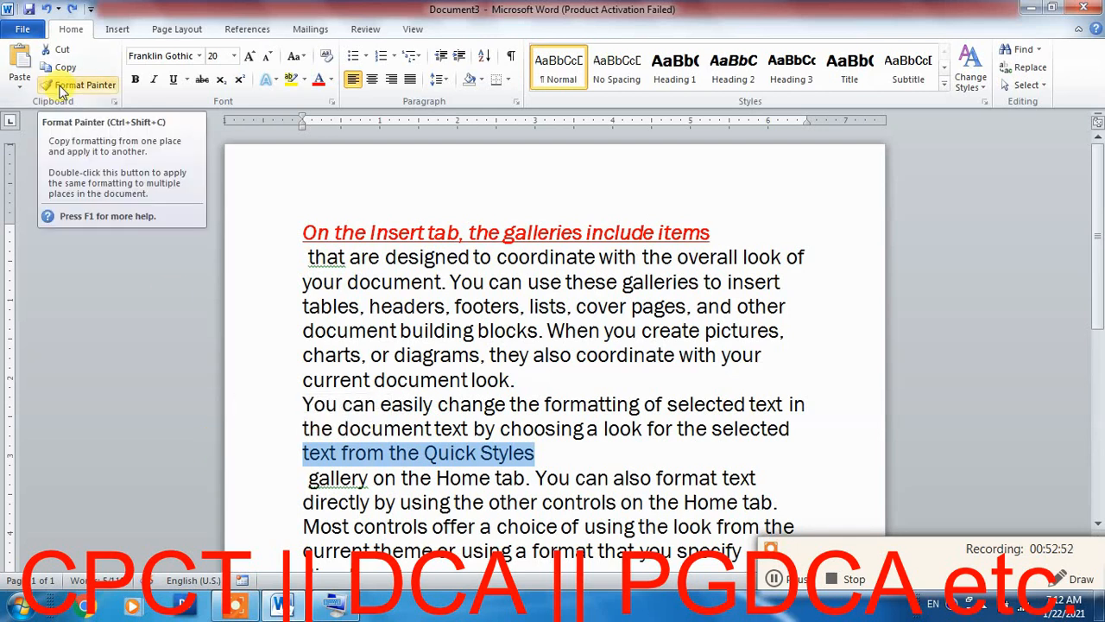
{"action": "left_click_drag", "start_coordinate": [335, 231], "coordinate": [439, 233]}
{"action": "left_click_drag", "start_coordinate": [335, 232], "coordinate": [548, 222]}
{"action": "left_click", "coordinate": [399, 232]}
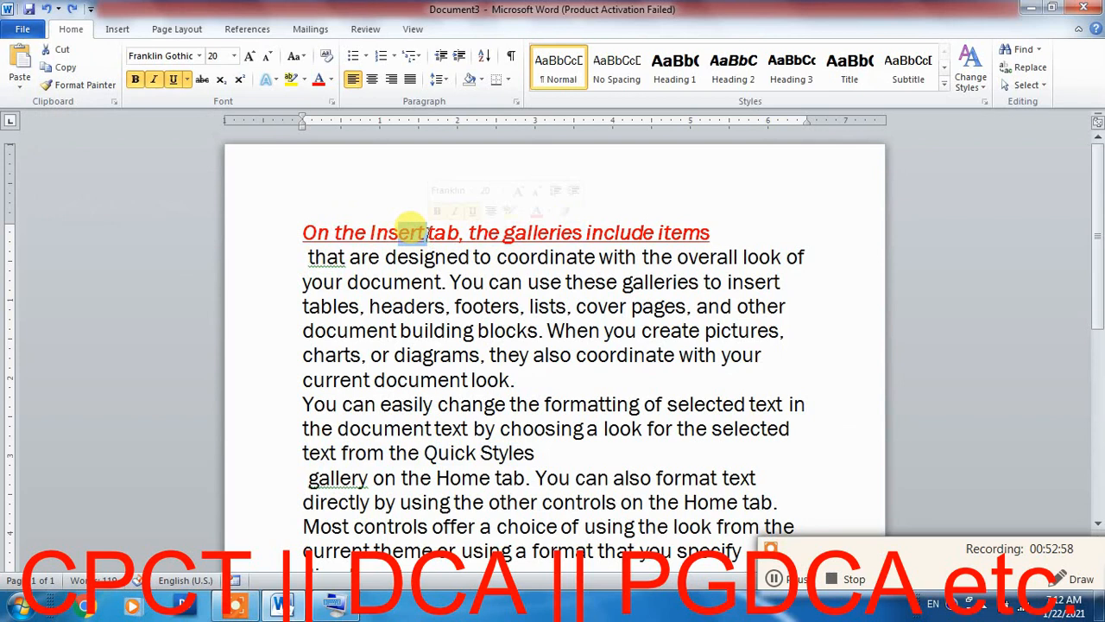
{"action": "left_click_drag", "start_coordinate": [406, 228], "coordinate": [556, 235]}
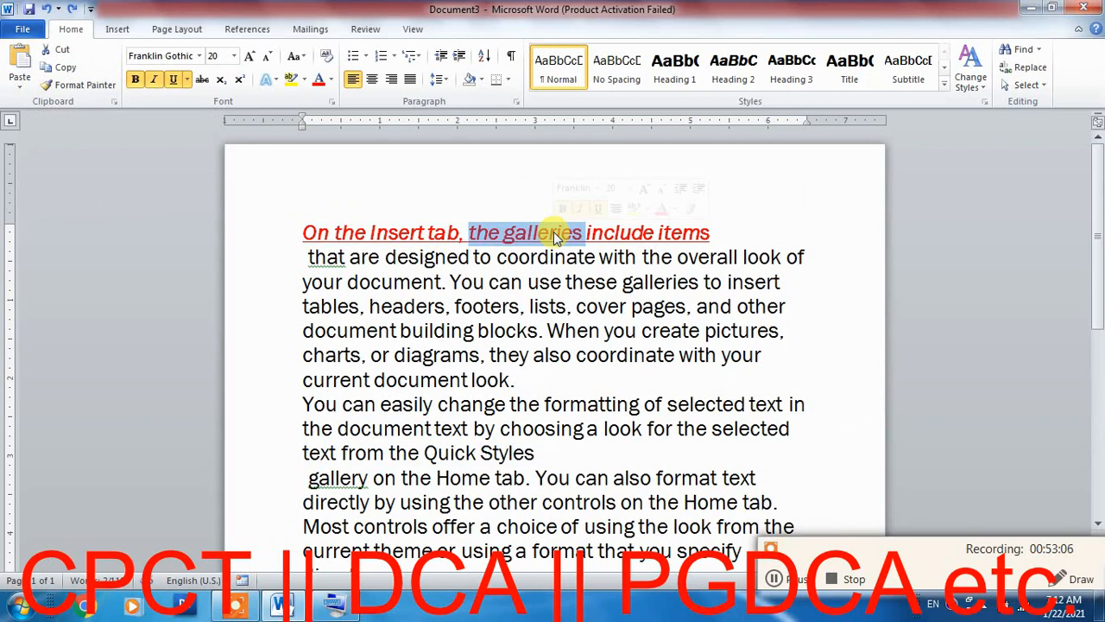
Step: Copy the formatting of "the Insert" in the red heading onto "current document look" with Format Painter
{"action": "left_click_drag", "start_coordinate": [334, 232], "coordinate": [423, 242]}
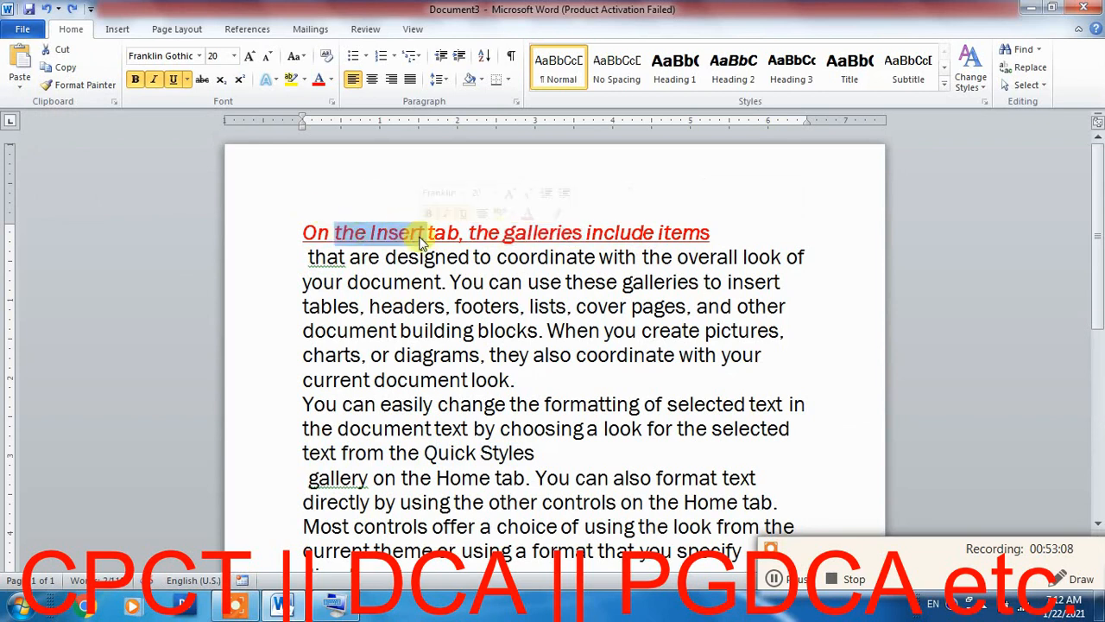
{"action": "left_click", "coordinate": [85, 86]}
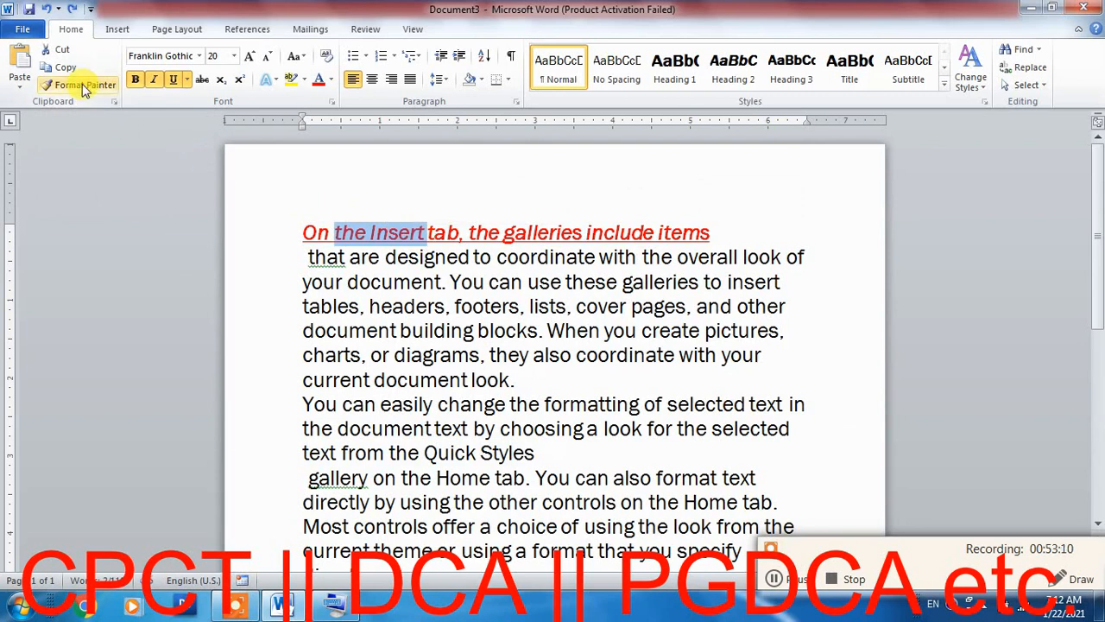
{"action": "left_click", "coordinate": [85, 86]}
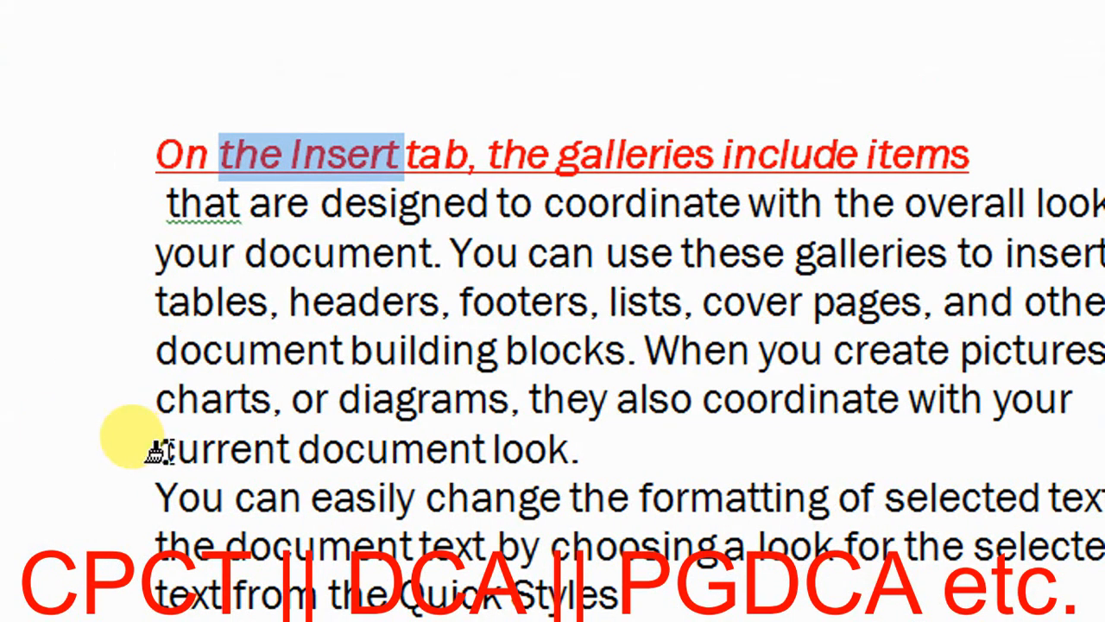
{"action": "left_click", "coordinate": [304, 380]}
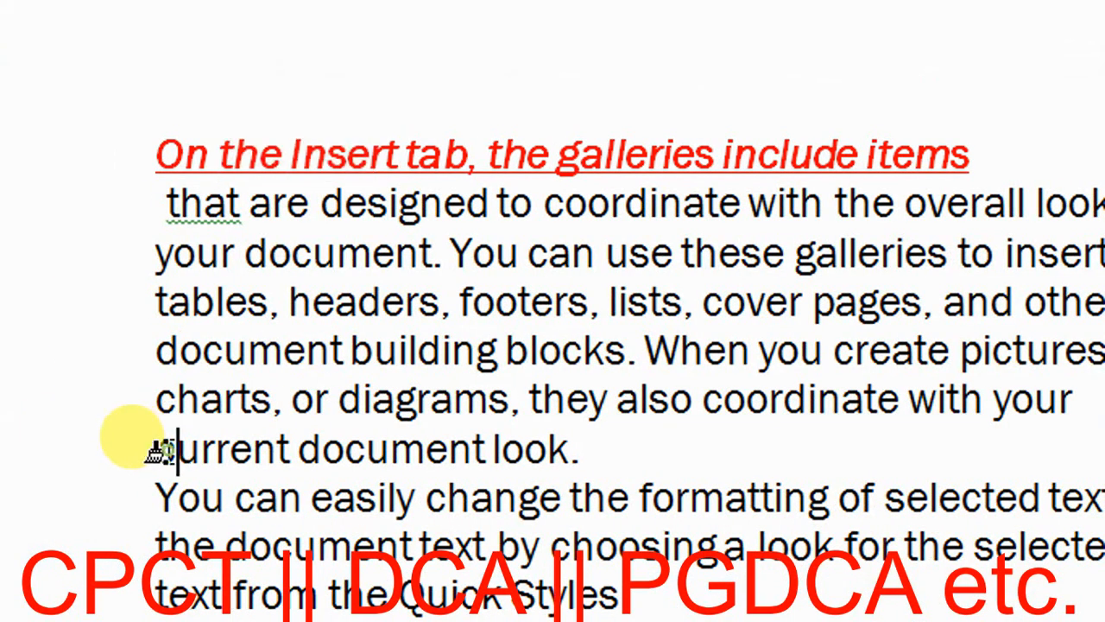
{"action": "left_click_drag", "start_coordinate": [163, 451], "coordinate": [568, 456]}
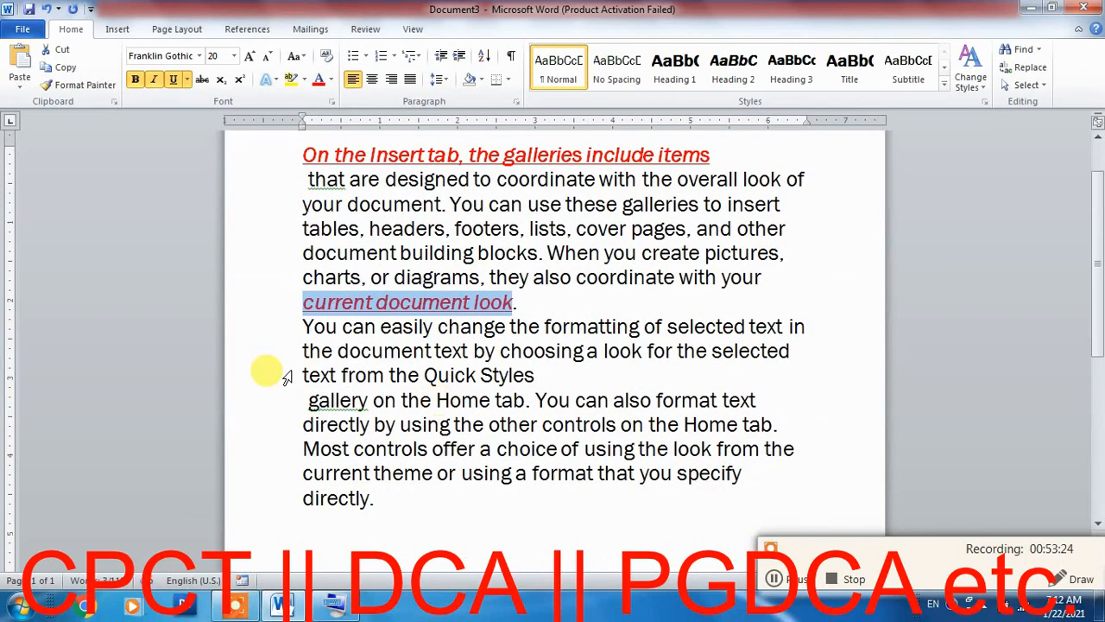
Step: Undo the formatting painted onto "current document look"
{"action": "left_click_drag", "start_coordinate": [302, 375], "coordinate": [583, 377]}
{"action": "scroll", "coordinate": [578, 371], "scroll_direction": "up", "scroll_amount": 1}
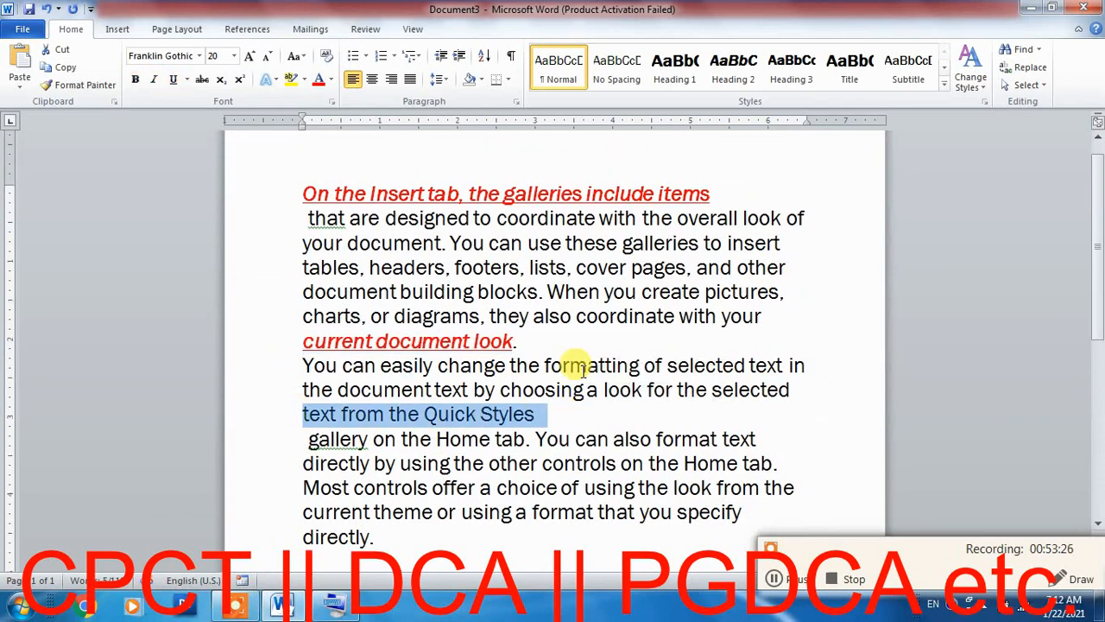
{"action": "key", "text": "ctrl+z"}
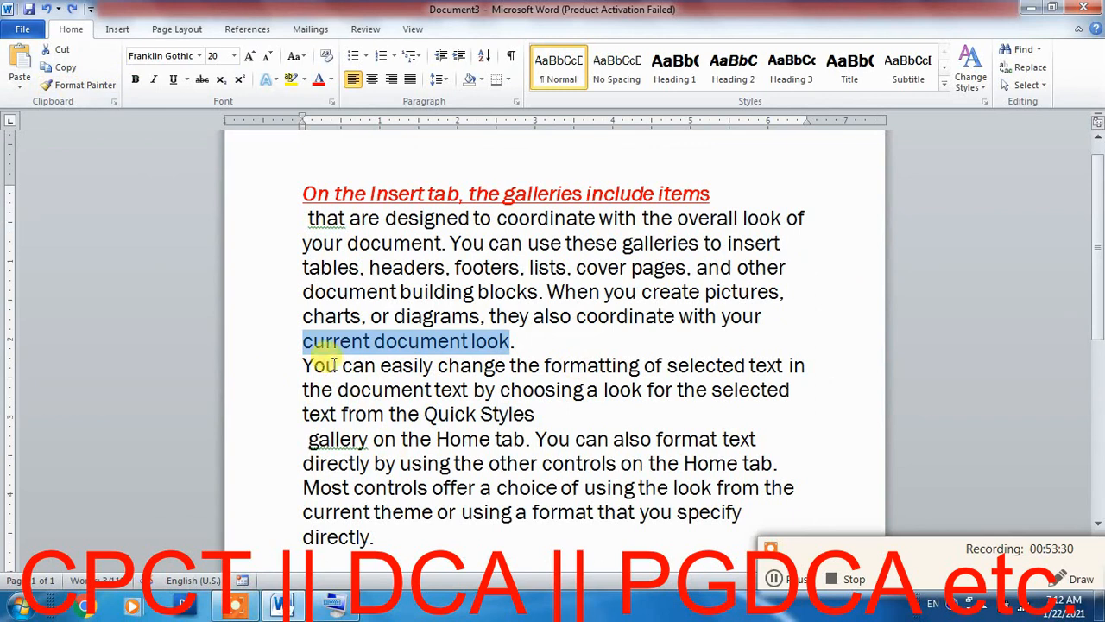
Step: Paint the red heading's formatting onto "current document look.", "text from the Quick Styles", "Most controls offer a choice" and "change"
{"action": "left_click_drag", "start_coordinate": [367, 194], "coordinate": [425, 193]}
{"action": "left_click", "coordinate": [96, 86]}
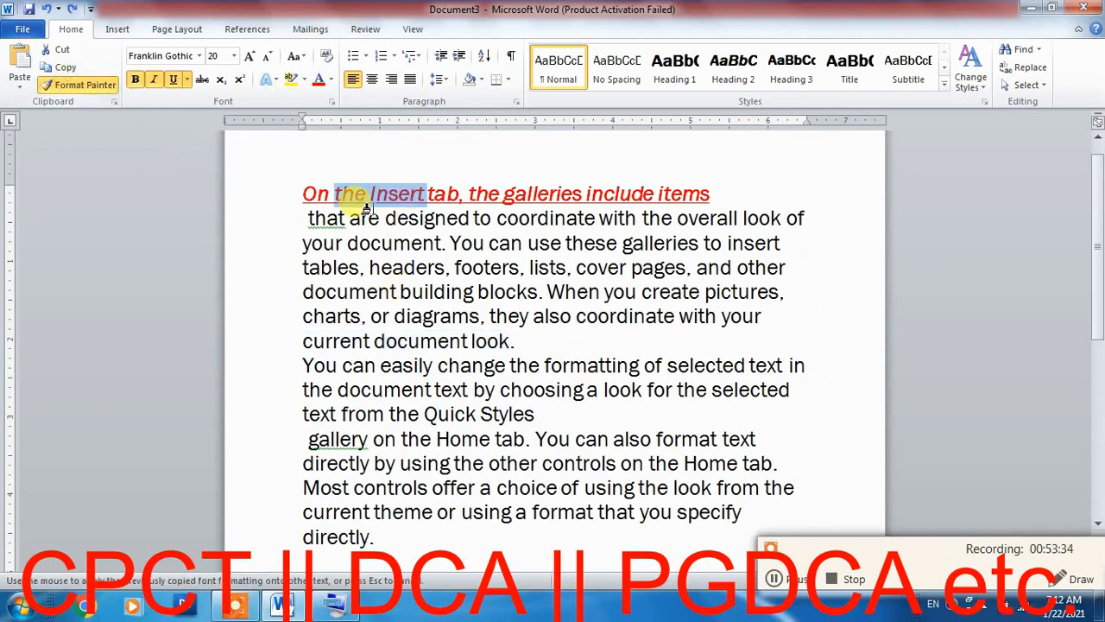
{"action": "left_click_drag", "start_coordinate": [302, 340], "coordinate": [524, 342]}
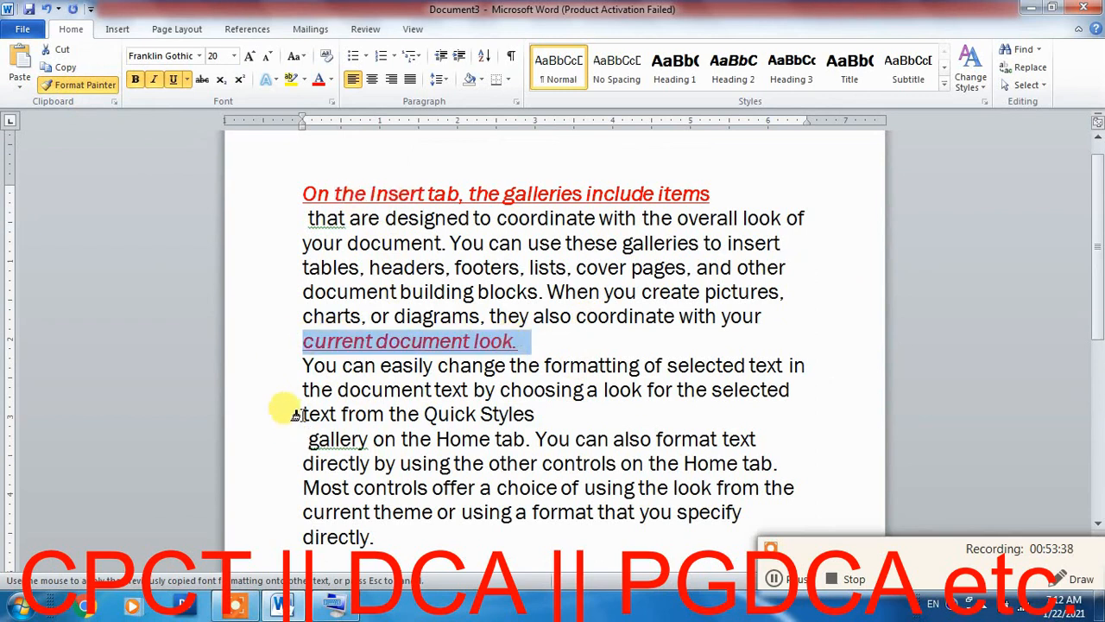
{"action": "left_click_drag", "start_coordinate": [294, 413], "coordinate": [540, 414]}
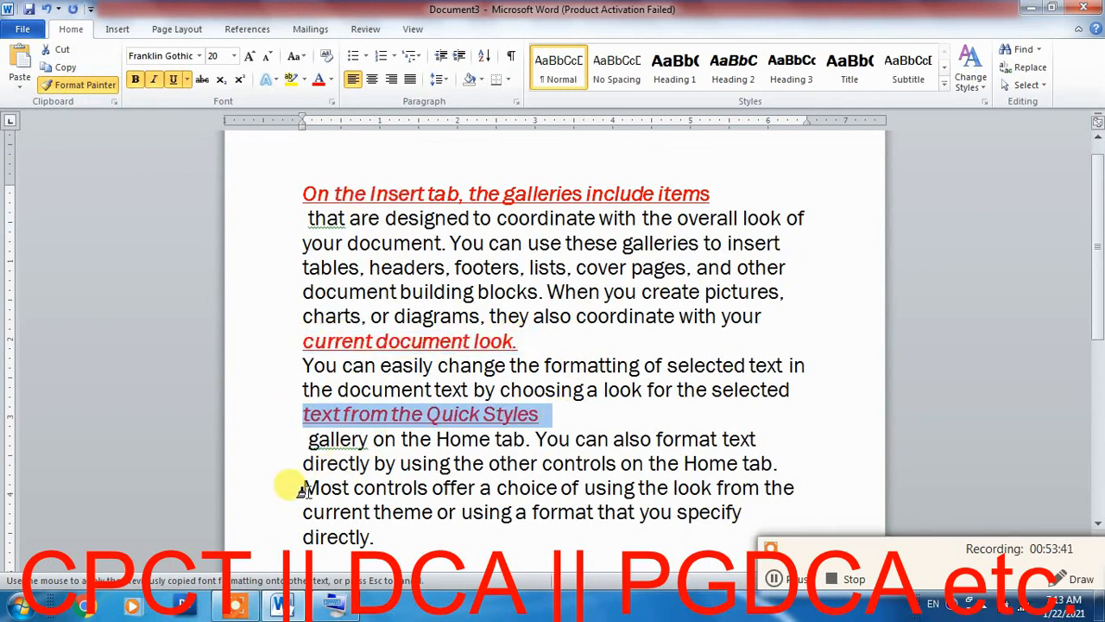
{"action": "left_click_drag", "start_coordinate": [302, 487], "coordinate": [525, 490]}
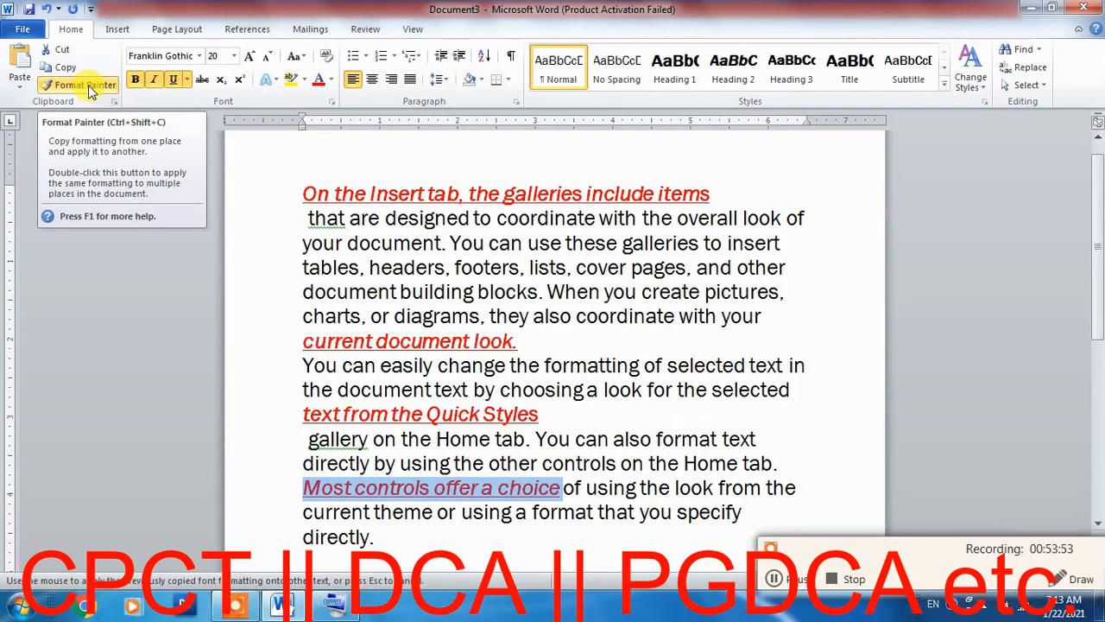
{"action": "left_click", "coordinate": [167, 92]}
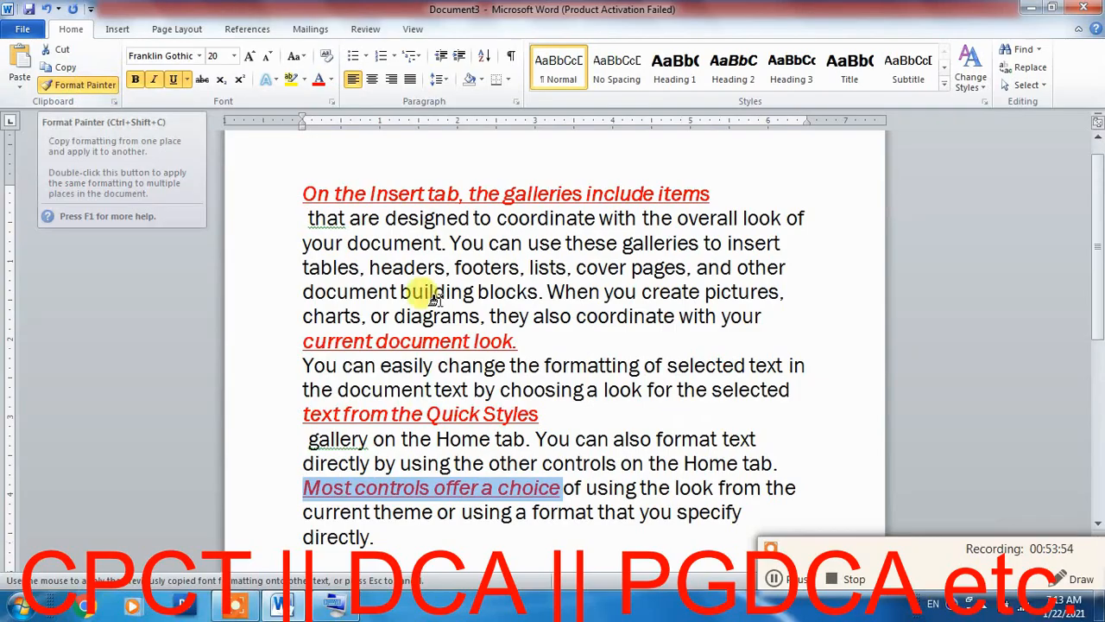
{"action": "left_click", "coordinate": [493, 369]}
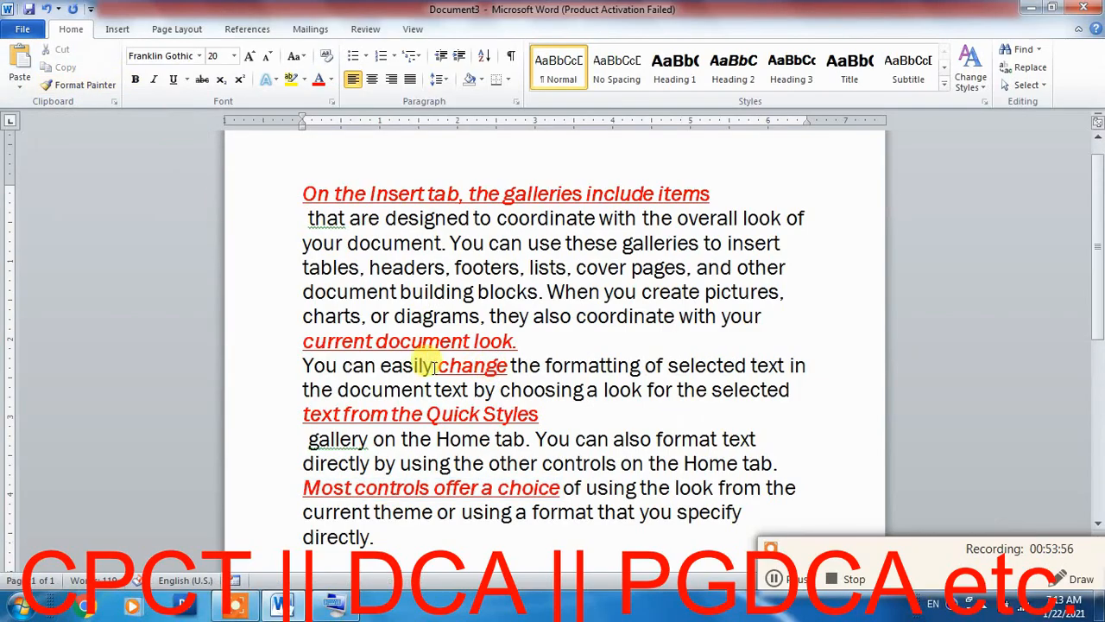
{"action": "left_click_drag", "start_coordinate": [401, 173], "coordinate": [585, 193]}
{"action": "left_click", "coordinate": [74, 85]}
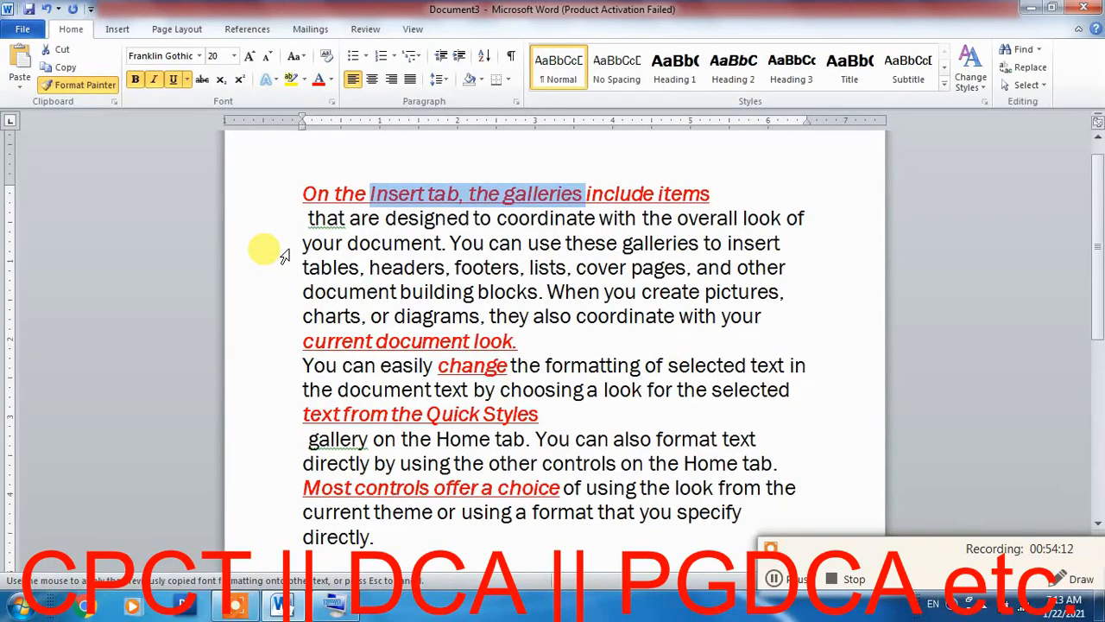
{"action": "key", "text": "Escape"}
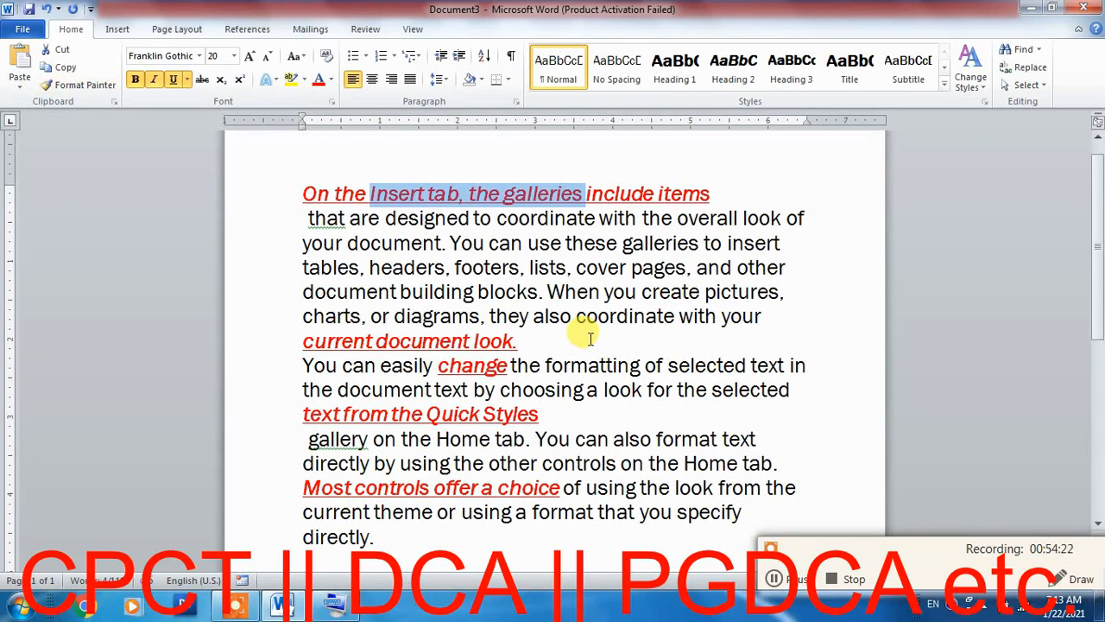
{"action": "left_click", "coordinate": [525, 335]}
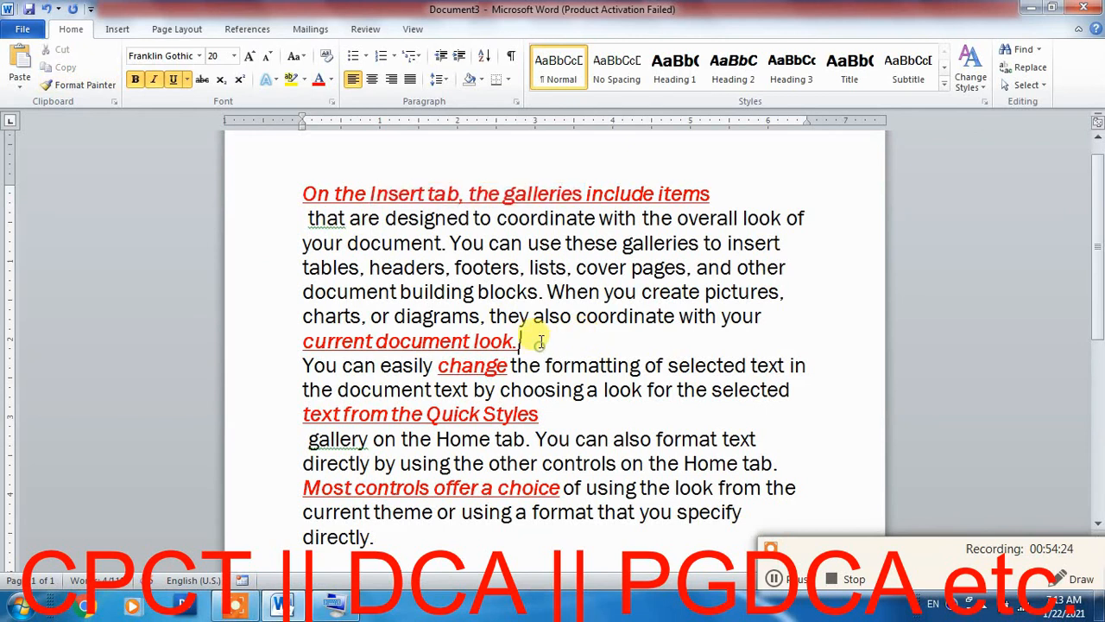
{"action": "left_click", "coordinate": [543, 346]}
{"action": "left_click", "coordinate": [546, 315]}
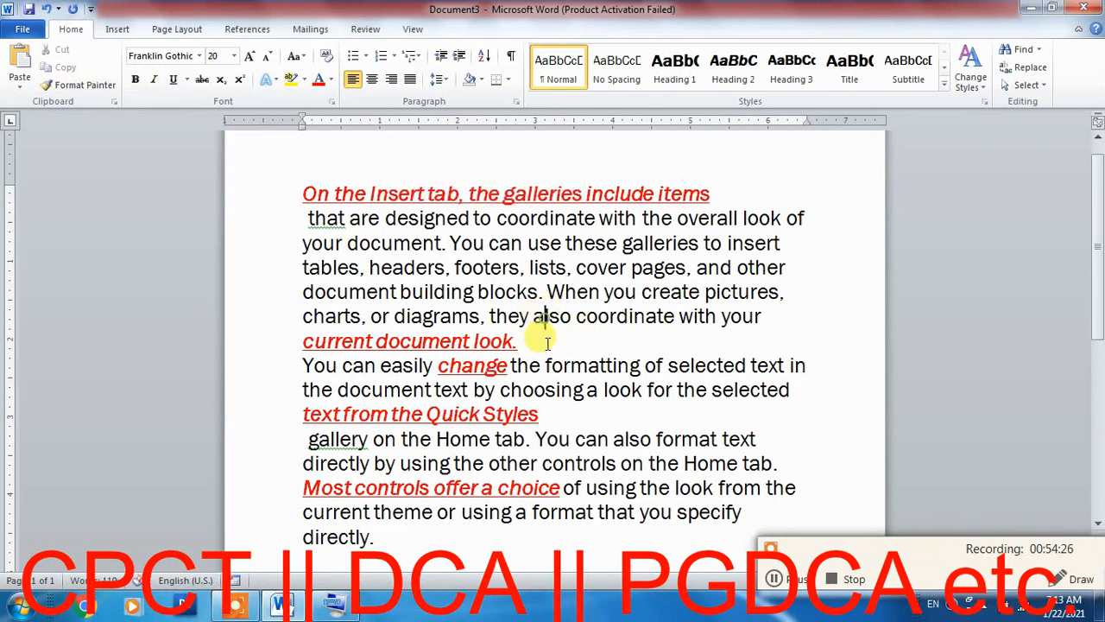
{"action": "left_click", "coordinate": [546, 344]}
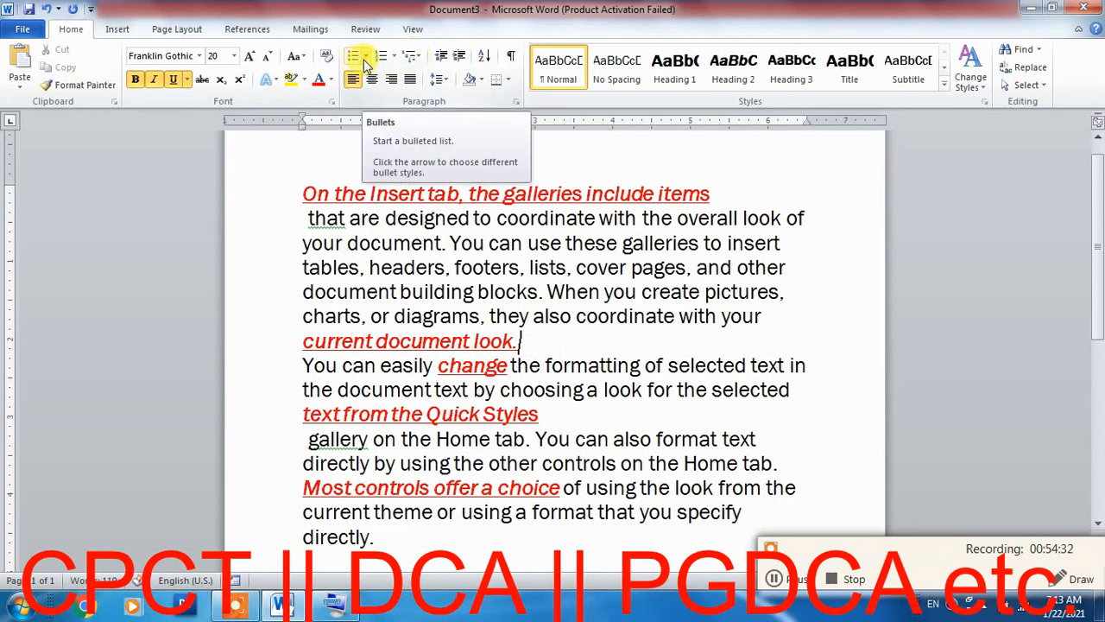
Step: Insert several blank lines above the red heading "On the Insert tab, the galleries include items"
{"action": "key", "text": "Return"}
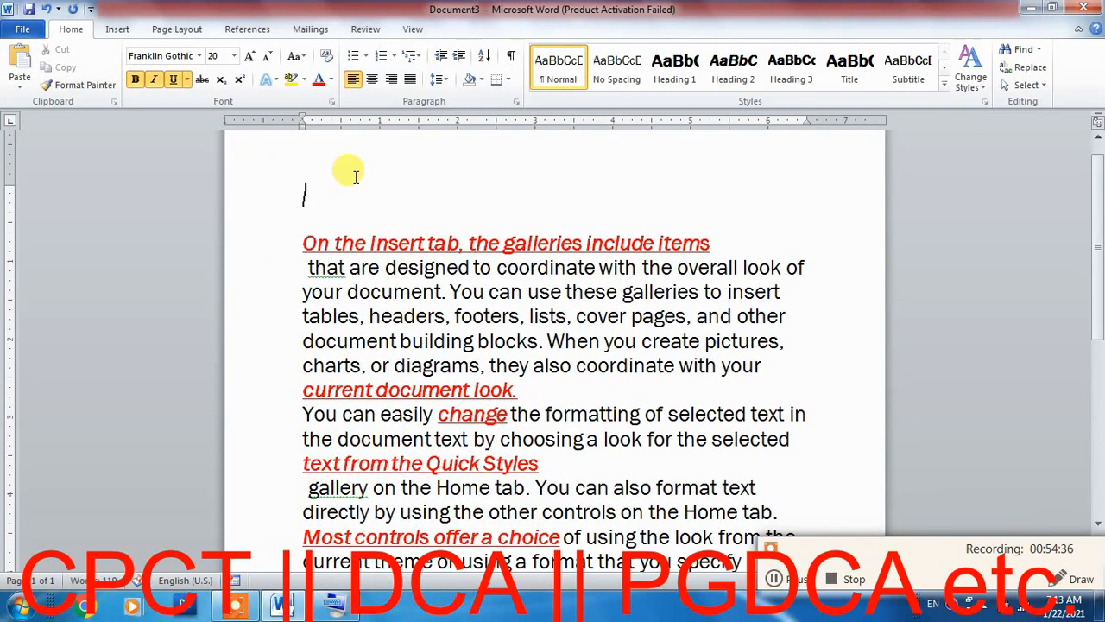
{"action": "key", "text": "Return"}
{"action": "key", "text": "Return"}
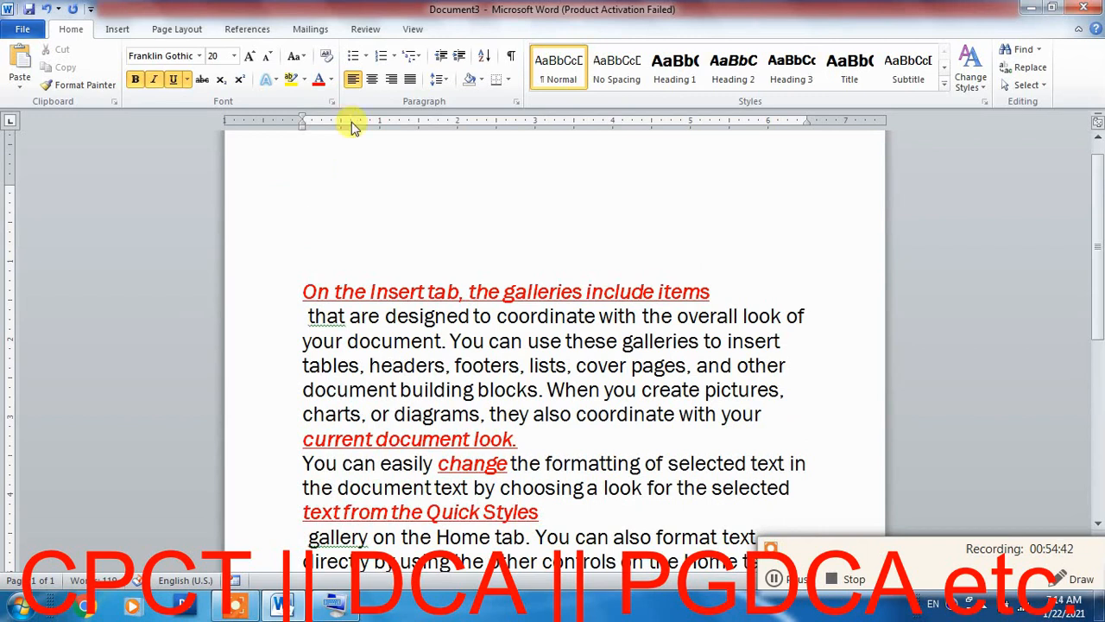
Step: Number a blank line above the red heading with the "Question No" format and enter "What is Computer." as its text
{"action": "left_click", "coordinate": [366, 57]}
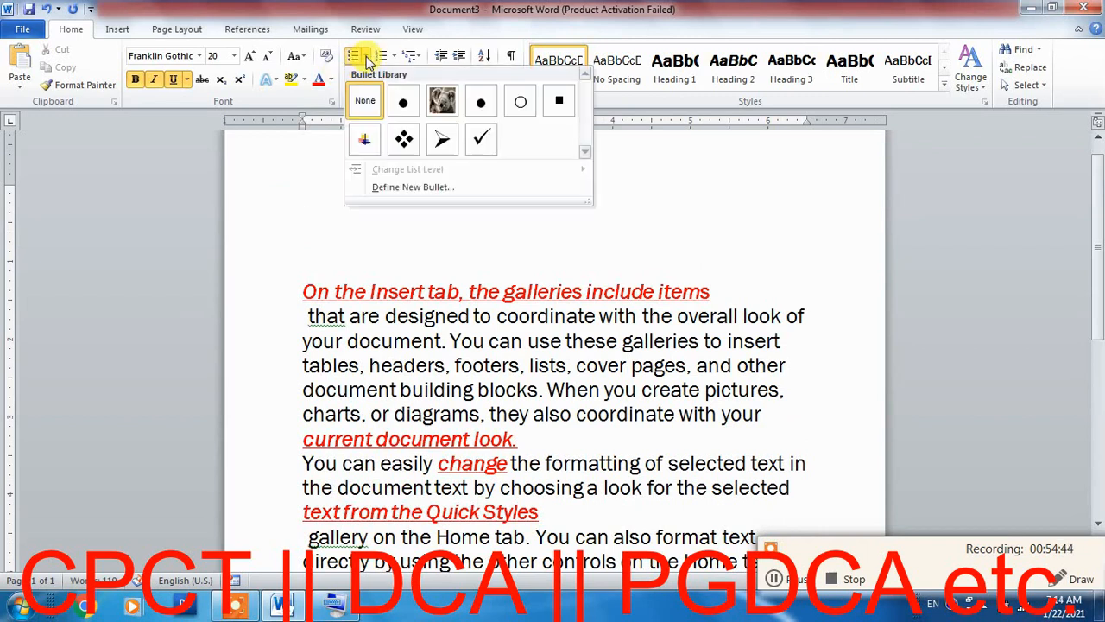
{"action": "left_click", "coordinate": [393, 56]}
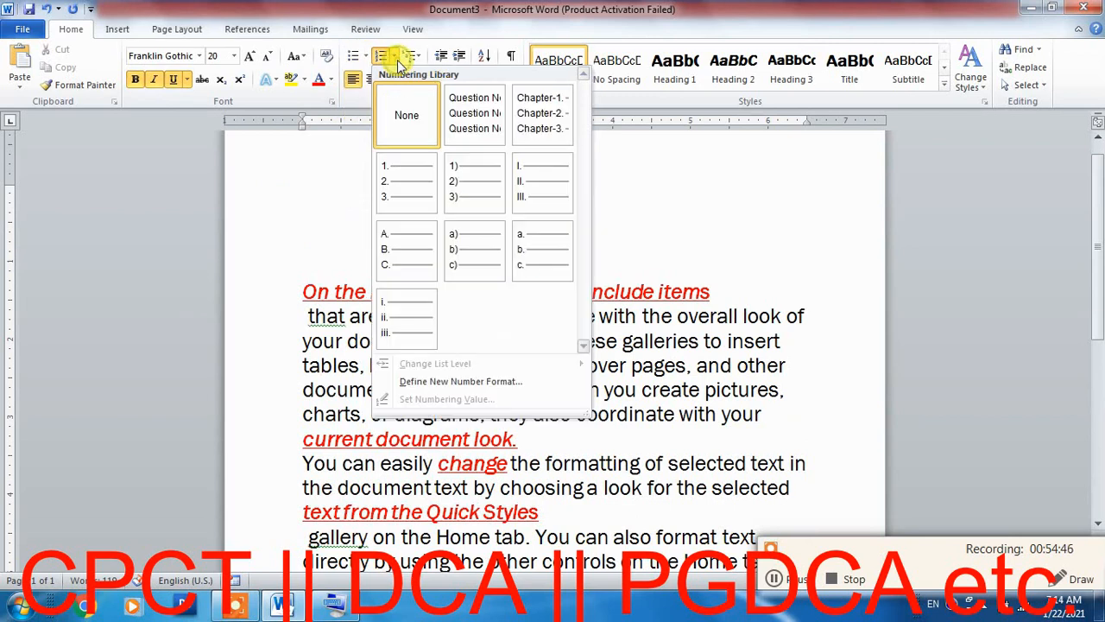
{"action": "left_click", "coordinate": [471, 113]}
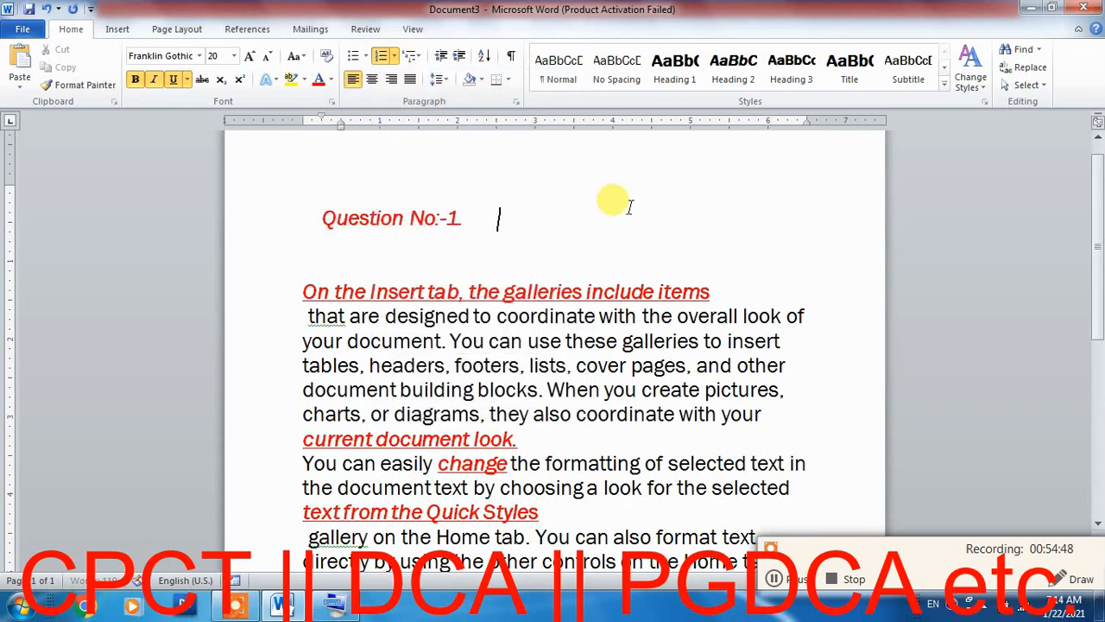
{"action": "type", "text": "What i"}
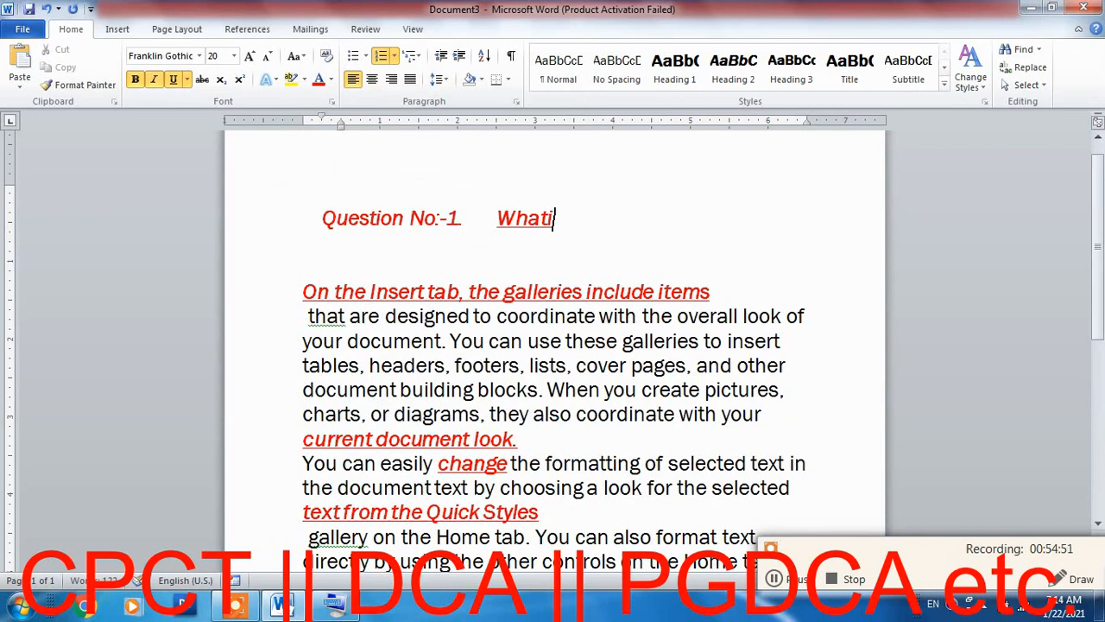
{"action": "type", "text": "s Computer."}
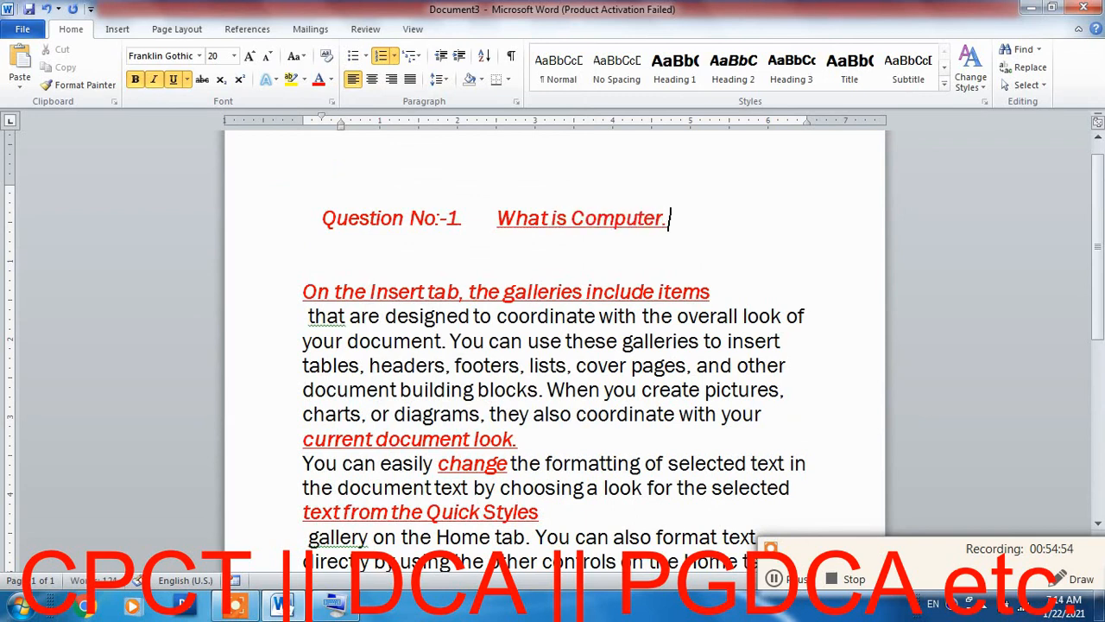
Step: Remove the underline, italic and bold formatting from "What is Computer."
{"action": "key", "text": "ctrl+shift+Left"}
{"action": "key", "text": "ctrl+shift+Left"}
{"action": "key", "text": "ctrl+shift+Left"}
{"action": "key", "text": "ctrl+shift+Left"}
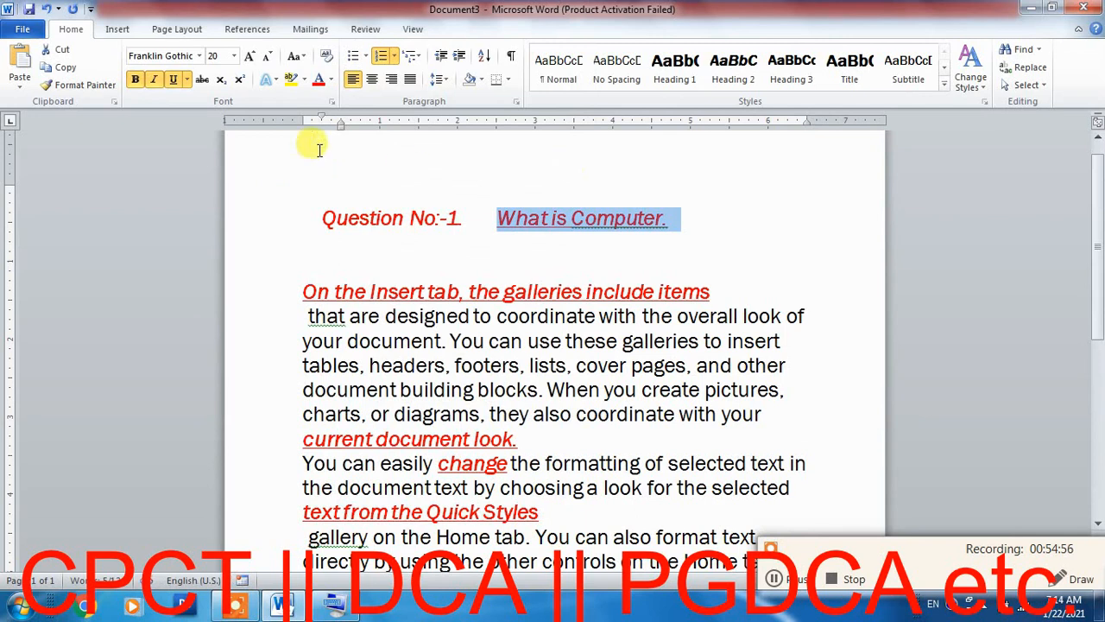
{"action": "left_click", "coordinate": [173, 80]}
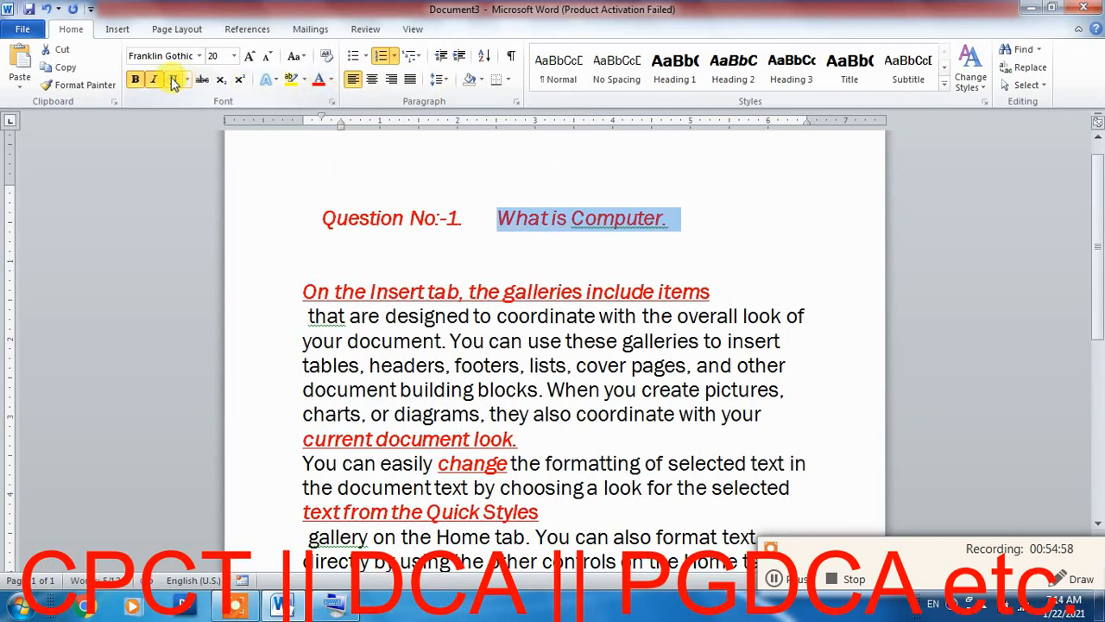
{"action": "left_click", "coordinate": [152, 79]}
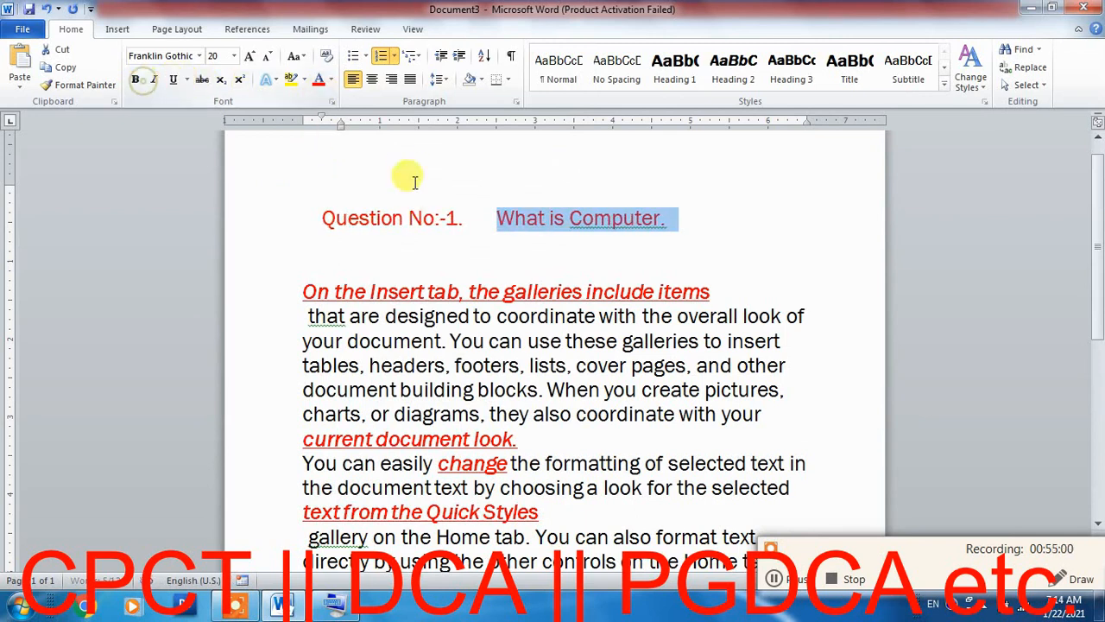
Step: Change the end of the first question so it reads "What is Computer?"
{"action": "left_click", "coordinate": [622, 222]}
{"action": "left_click", "coordinate": [679, 221]}
{"action": "key", "text": "BackSpace"}
{"action": "key", "text": "BackSpace"}
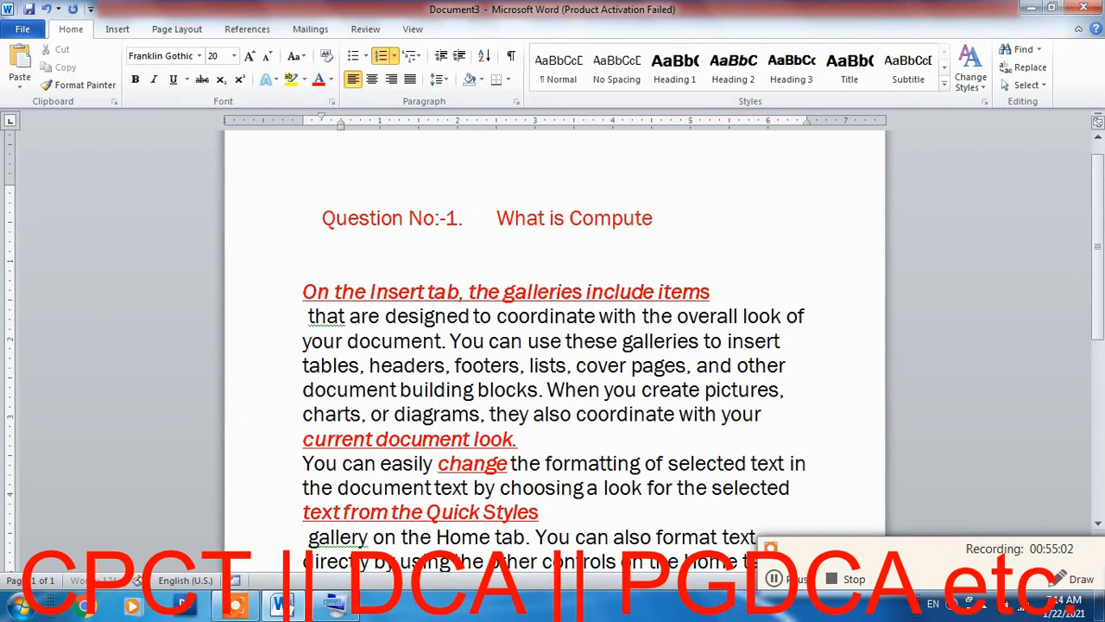
{"action": "key", "text": "BackSpace"}
{"action": "key", "text": "BackSpace"}
{"action": "type", "text": "ter?"}
Step: Add a line below "What is Computer?" and remove its question numbering
{"action": "key", "text": "Return"}
{"action": "type", "text": "Question No:-2."}
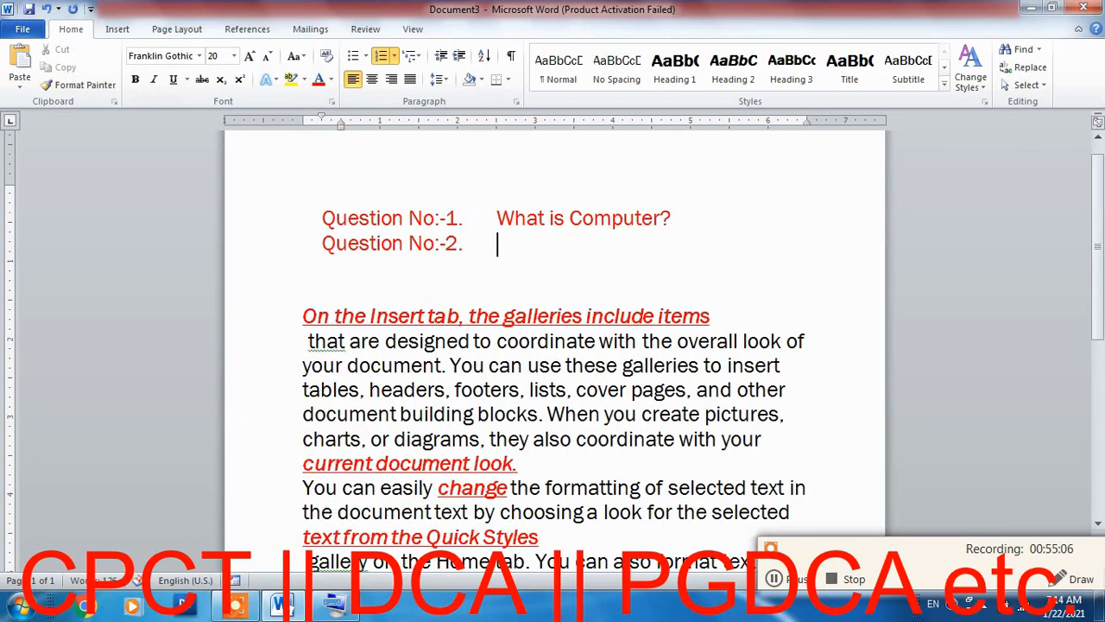
{"action": "key", "text": "BackSpace"}
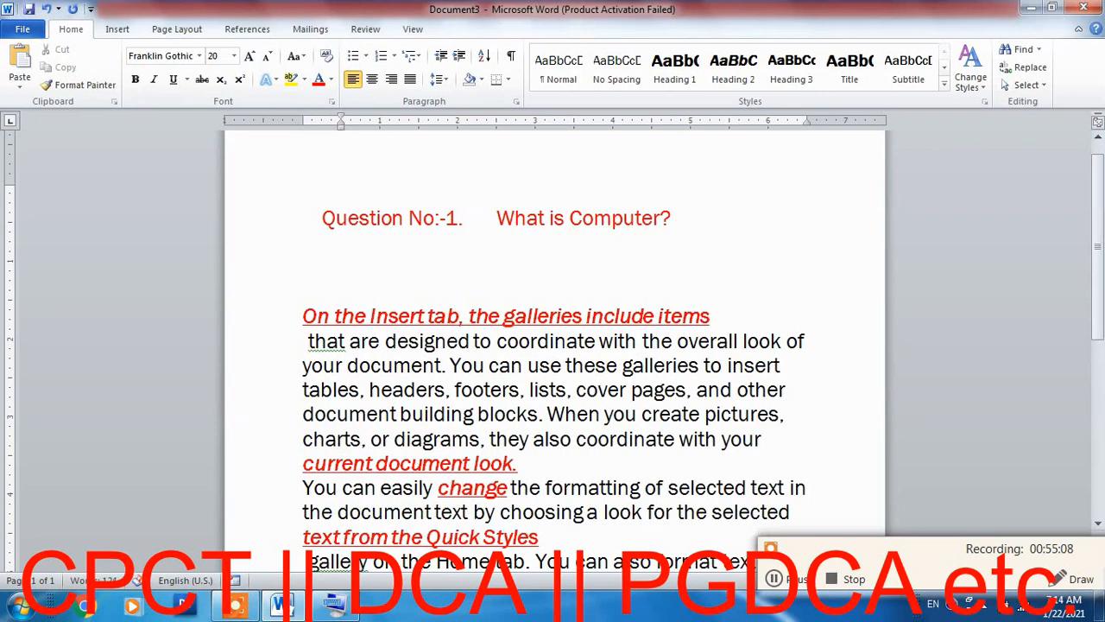
Step: Add an A., B., C. lettered list under the question with the options "Fsdfsfsdf", "Sdfdsfds", "Sdfdsfdsf" and "sdfdsfdsf"
{"action": "left_click", "coordinate": [393, 57]}
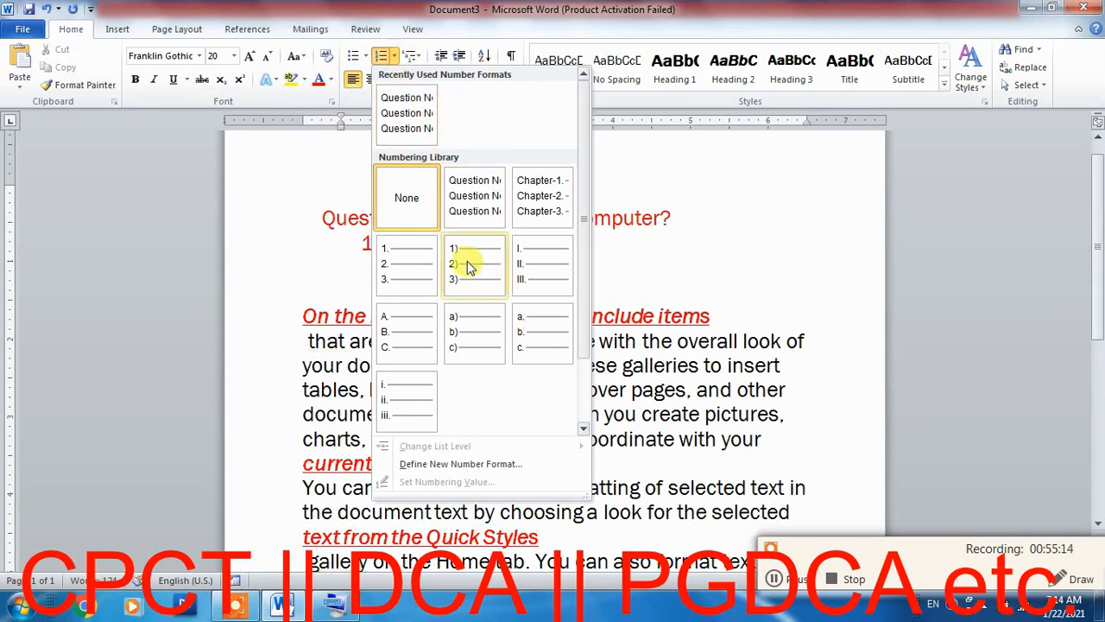
{"action": "left_click", "coordinate": [403, 332]}
{"action": "type", "text": "fsdfsfsdf"}
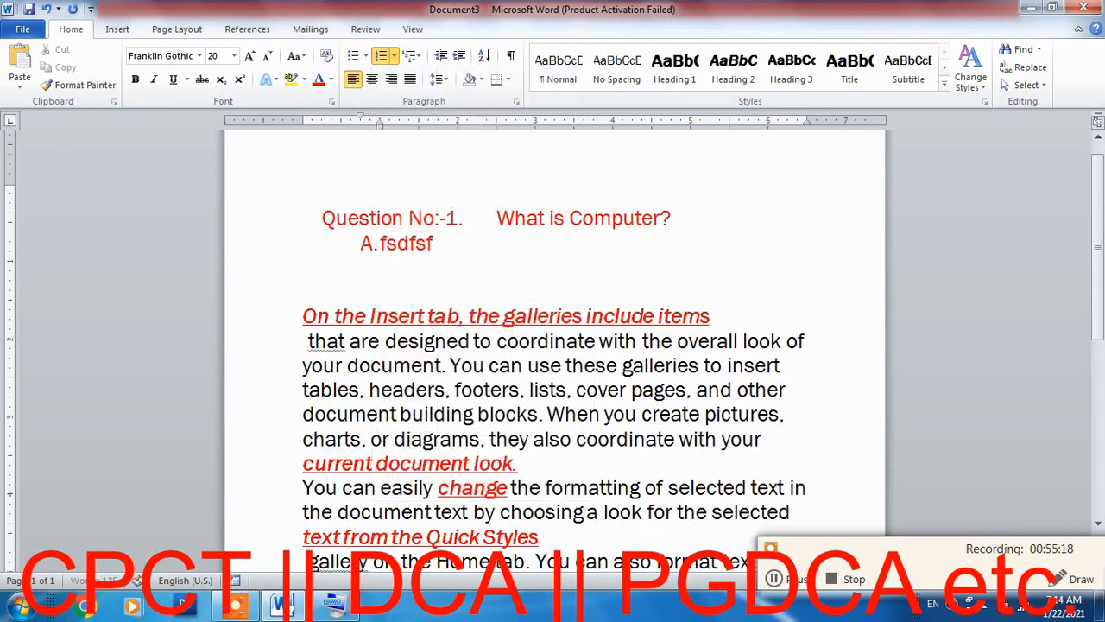
{"action": "key", "text": "Return"}
{"action": "type", "text": "sdfdsfds"}
{"action": "key", "text": "Return"}
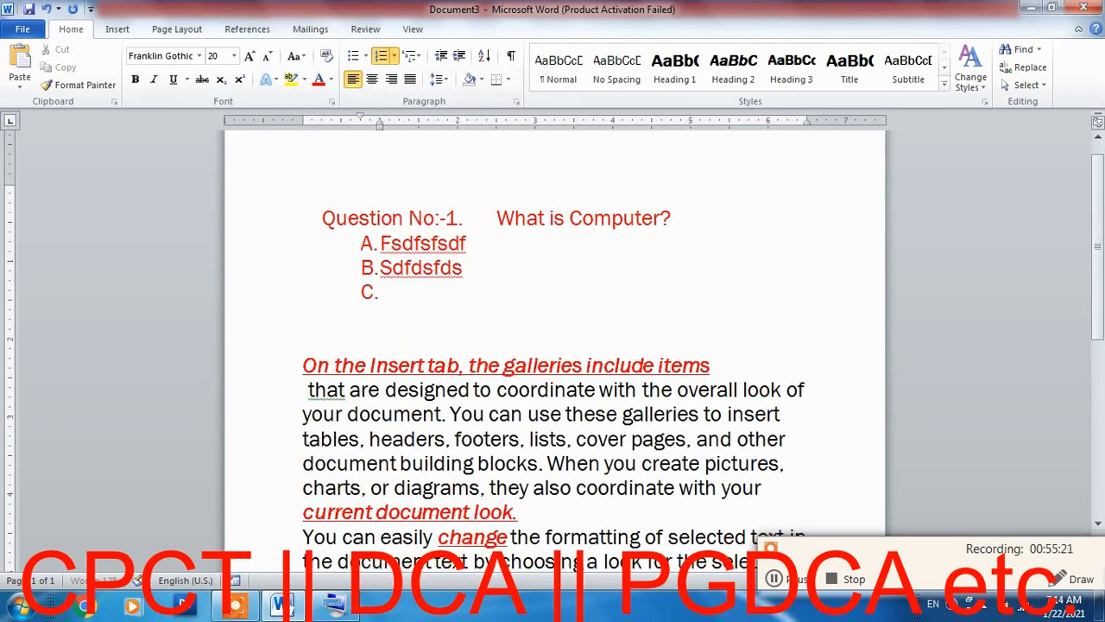
{"action": "type", "text": "sdfdsfdsf"}
{"action": "key", "text": "Return"}
{"action": "type", "text": "sdfdsfds"}
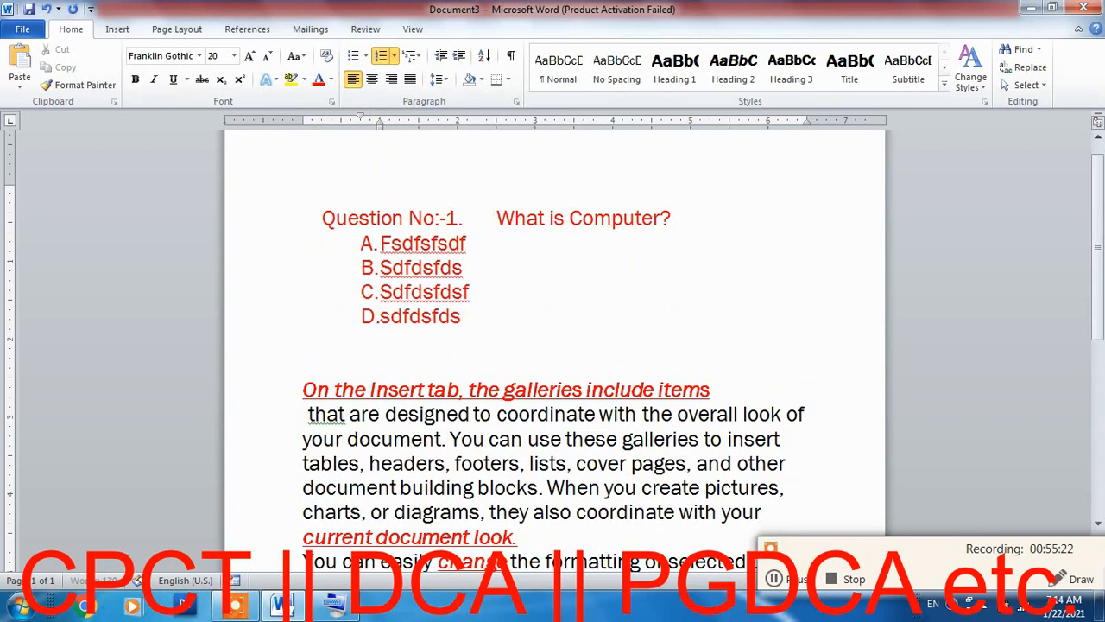
Step: Join the second option onto line A after "Fsdfsfsdf", separated only by spaces
{"action": "left_click", "coordinate": [468, 245]}
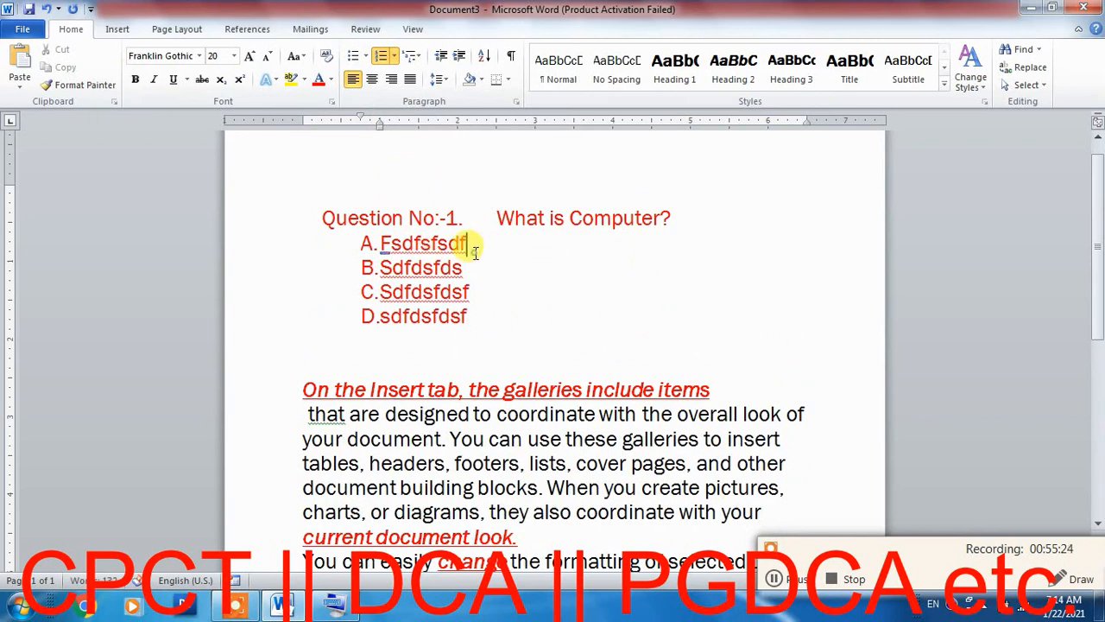
{"action": "key", "text": "Delete"}
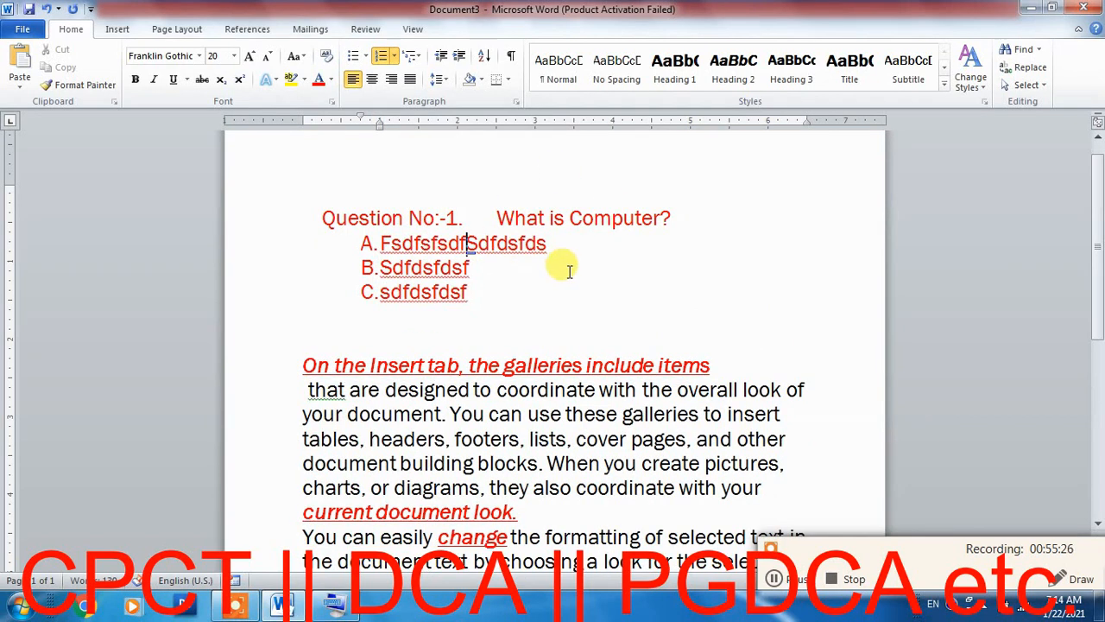
{"action": "type", "text": "D"}
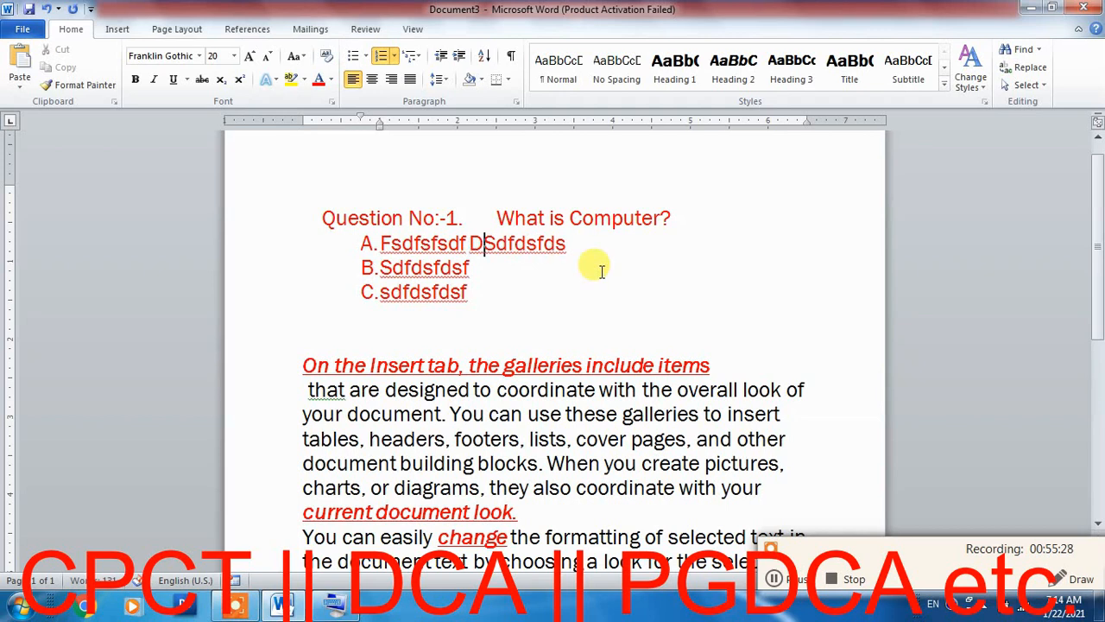
{"action": "type", "text": "."}
{"action": "key", "text": "BackSpace"}
{"action": "key", "text": "BackSpace"}
{"action": "key", "text": "BackSpace"}
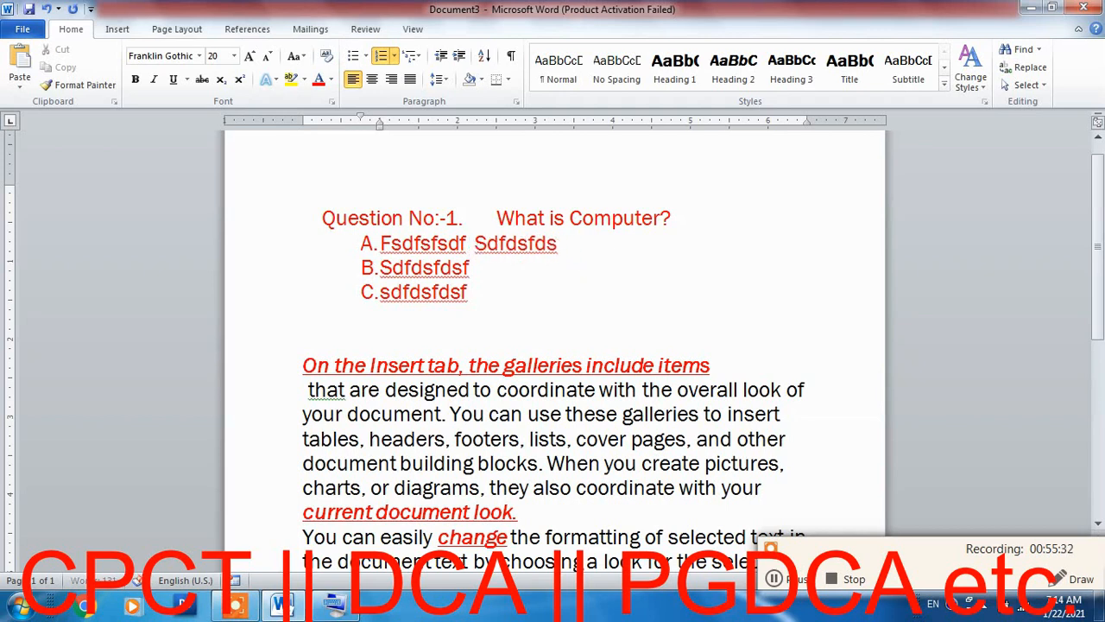
Step: Delete the options on lines B and C and the joined "Sdfdsfds", keeping only "Fsdfsfsdf" on line A
{"action": "left_click_drag", "start_coordinate": [473, 297], "coordinate": [320, 271]}
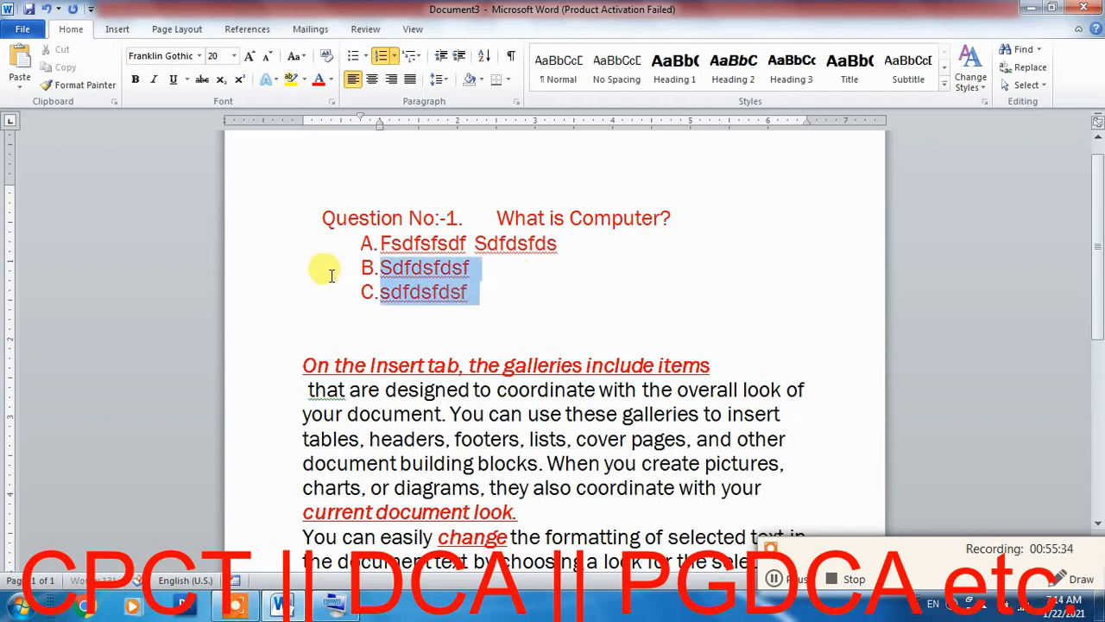
{"action": "key", "text": "BackSpace"}
{"action": "key", "text": "BackSpace"}
{"action": "key", "text": "BackSpace"}
{"action": "key", "text": "BackSpace"}
{"action": "key", "text": "BackSpace"}
{"action": "key", "text": "BackSpace"}
{"action": "key", "text": "BackSpace"}
{"action": "key", "text": "BackSpace"}
{"action": "key", "text": "BackSpace"}
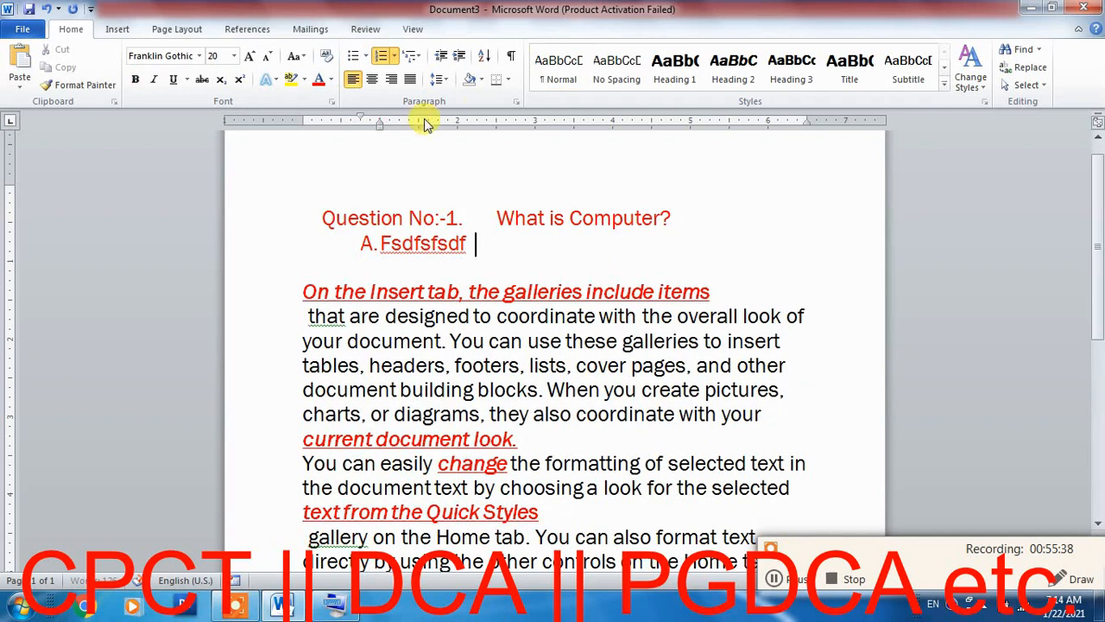
Step: Keep the A., B., C. numbering on the option line and add "B. DSfsdfsdf" after "Fsdfsfsdf"
{"action": "left_click", "coordinate": [395, 59]}
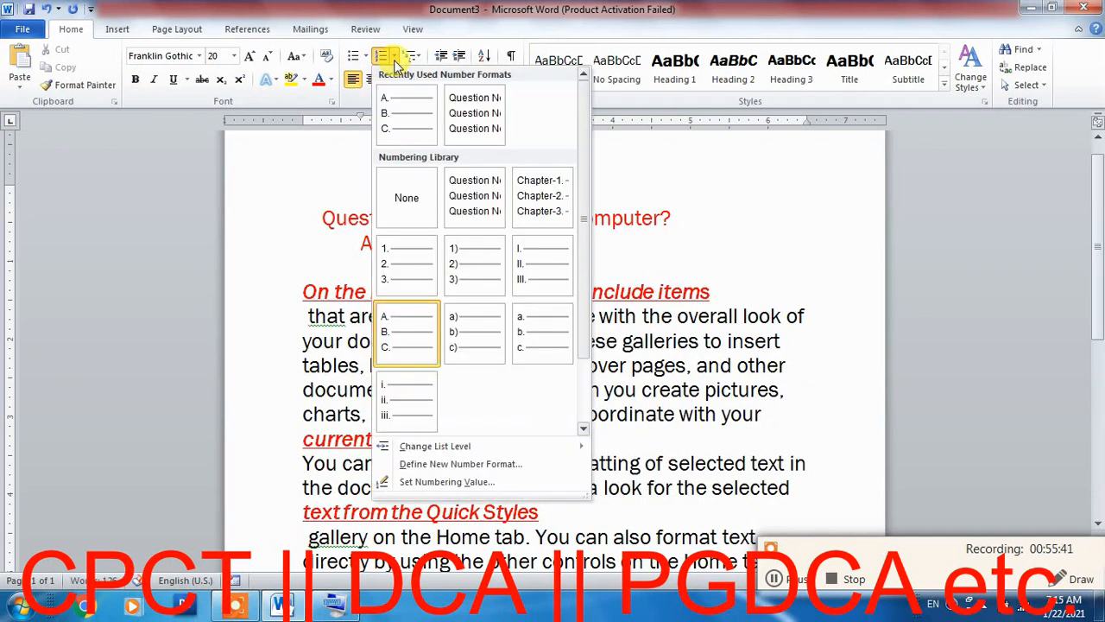
{"action": "left_click", "coordinate": [397, 345]}
{"action": "left_click", "coordinate": [436, 269]}
{"action": "left_click", "coordinate": [488, 244]}
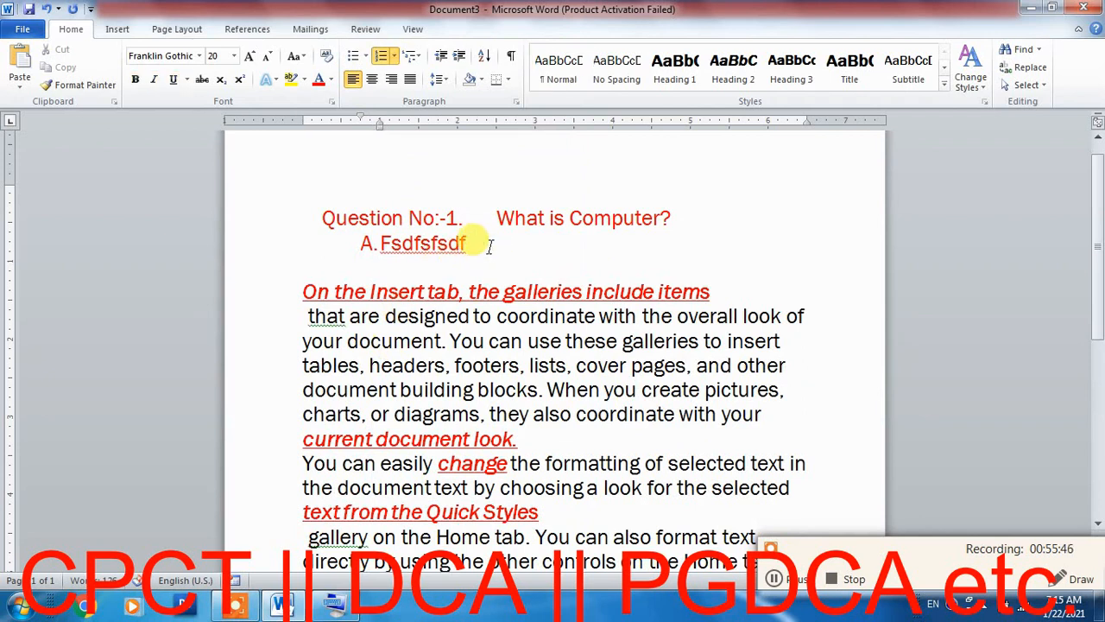
{"action": "type", "text": "B"}
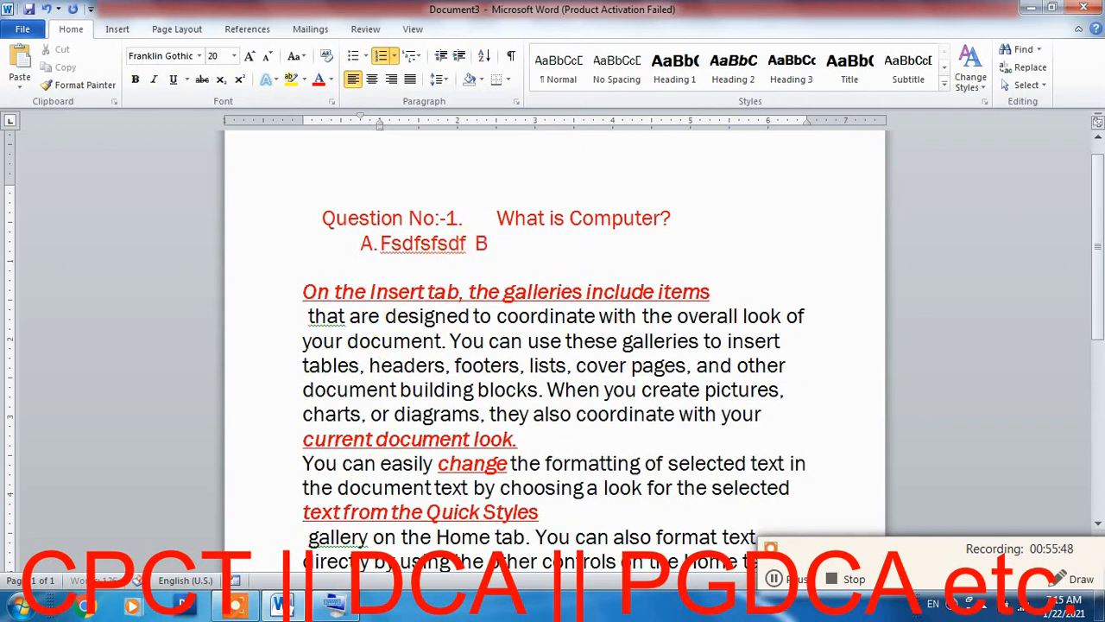
{"action": "type", "text": "."}
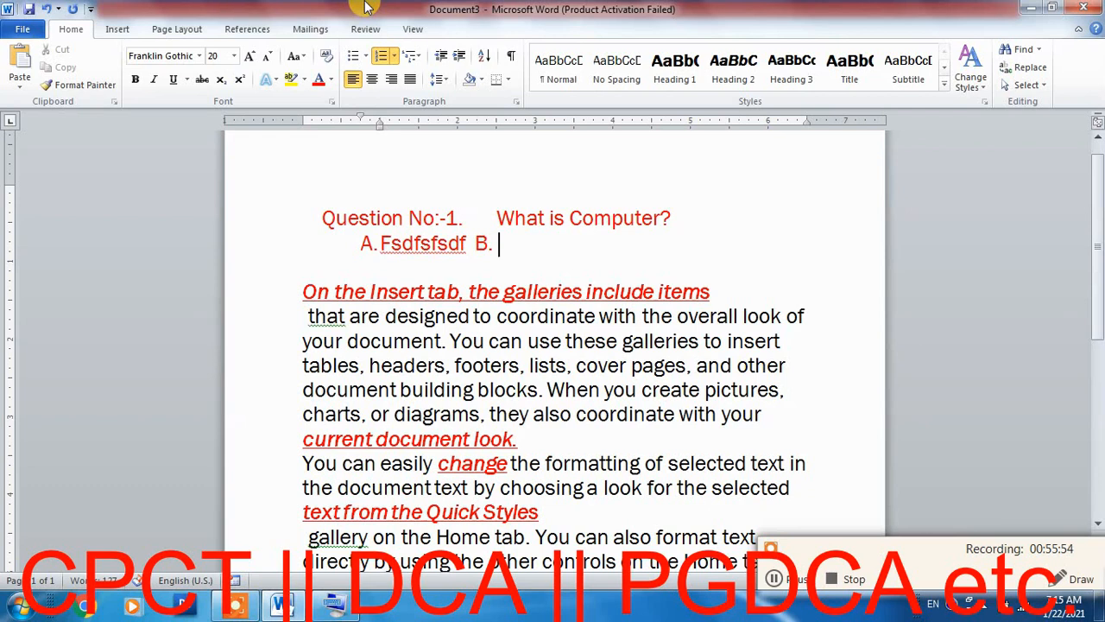
{"action": "type", "text": " DSfsdfsdf"}
Step: End the lettered list and delete the line holding options A and B
{"action": "key", "text": "Return"}
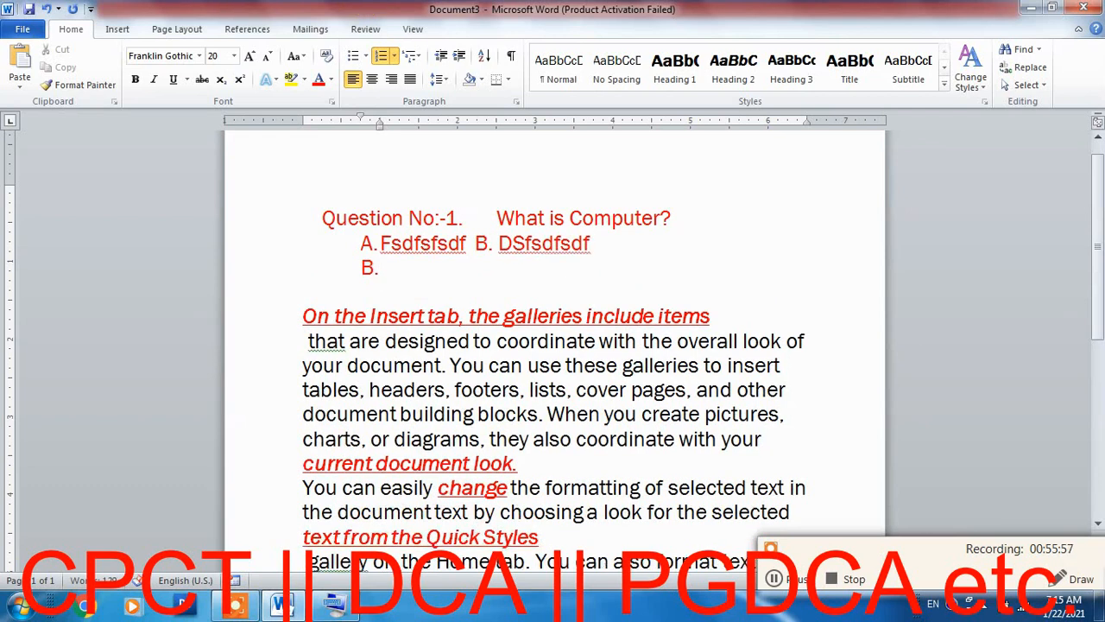
{"action": "key", "text": "Return"}
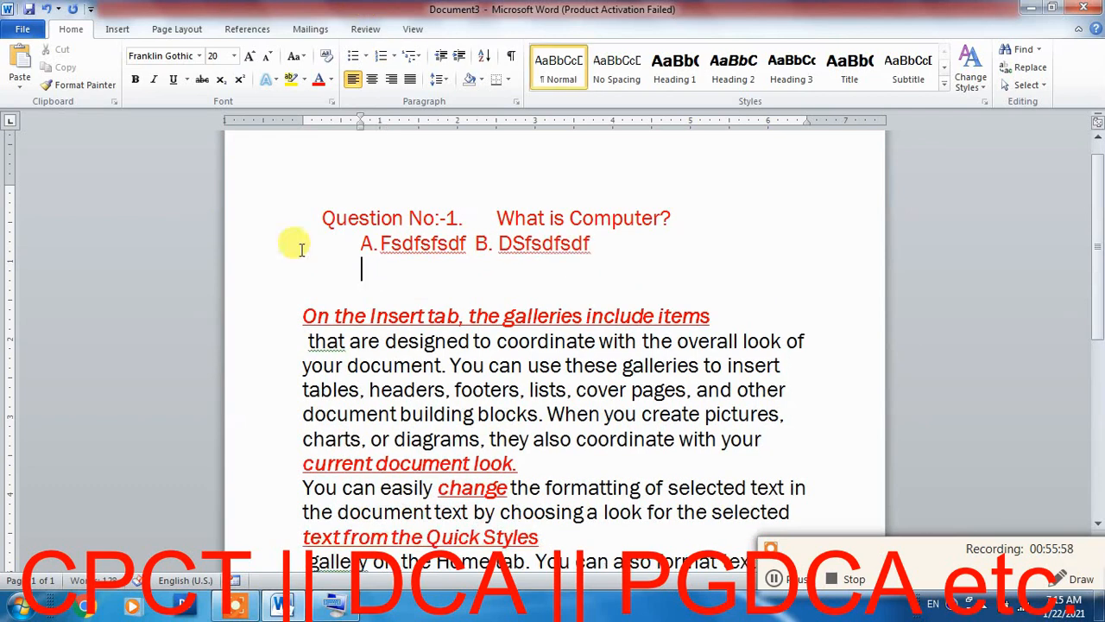
{"action": "left_click_drag", "start_coordinate": [596, 245], "coordinate": [337, 262]}
{"action": "key", "text": "BackSpace"}
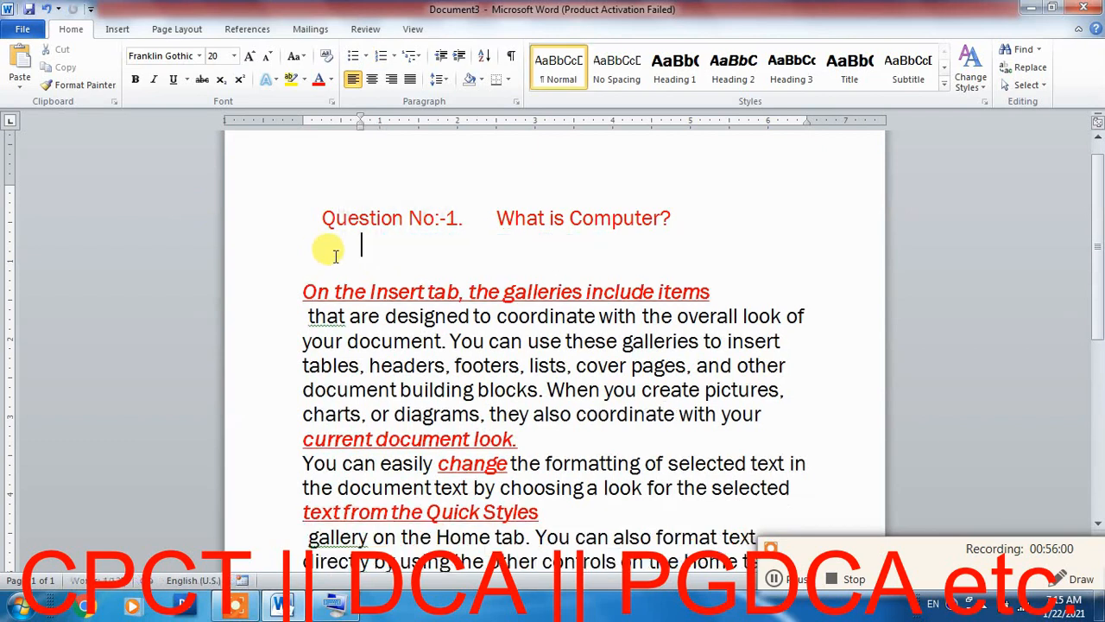
Step: Create an automatic lettered list starting with "A." under the question, with options "Dsfdf", "Sdfsdfdsf", "Sdfsdf" and "Sdfdsf"
{"action": "type", "text": "A. "}
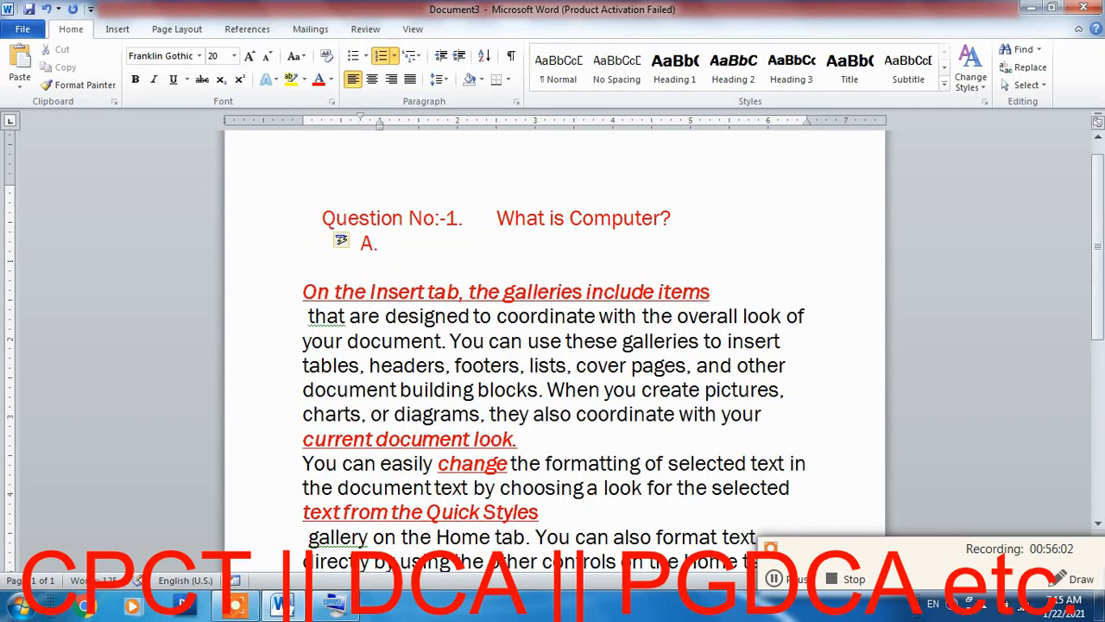
{"action": "type", "text": "dsfdf"}
{"action": "key", "text": "Return"}
{"action": "type", "text": "sdfsdfdsf"}
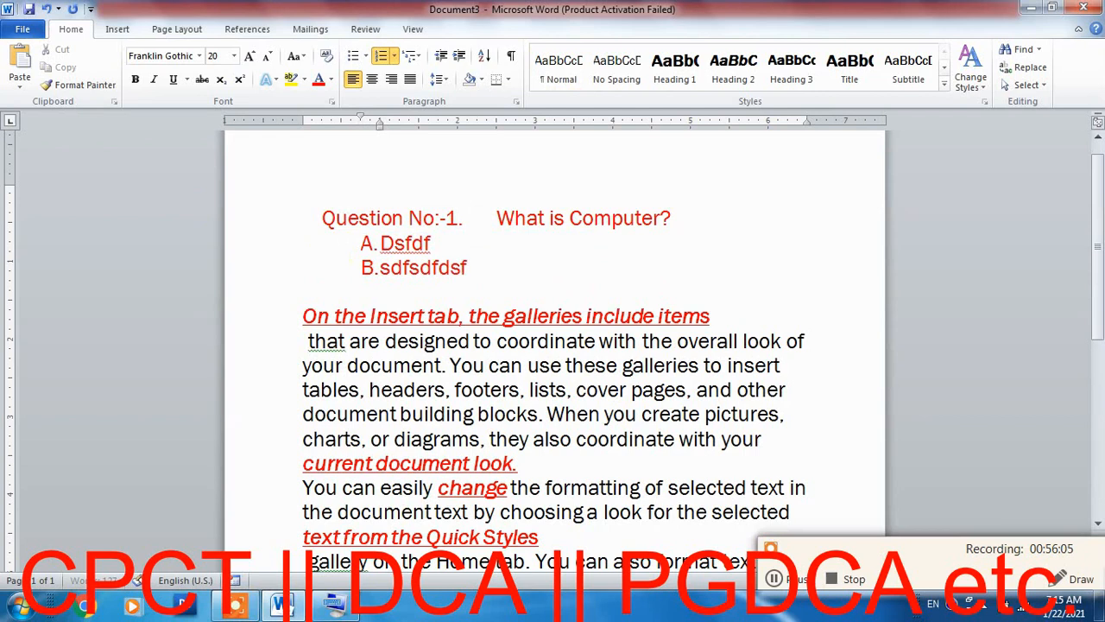
{"action": "key", "text": "Return"}
{"action": "type", "text": "sdfsdf"}
{"action": "key", "text": "Return"}
{"action": "type", "text": "sdfdsf"}
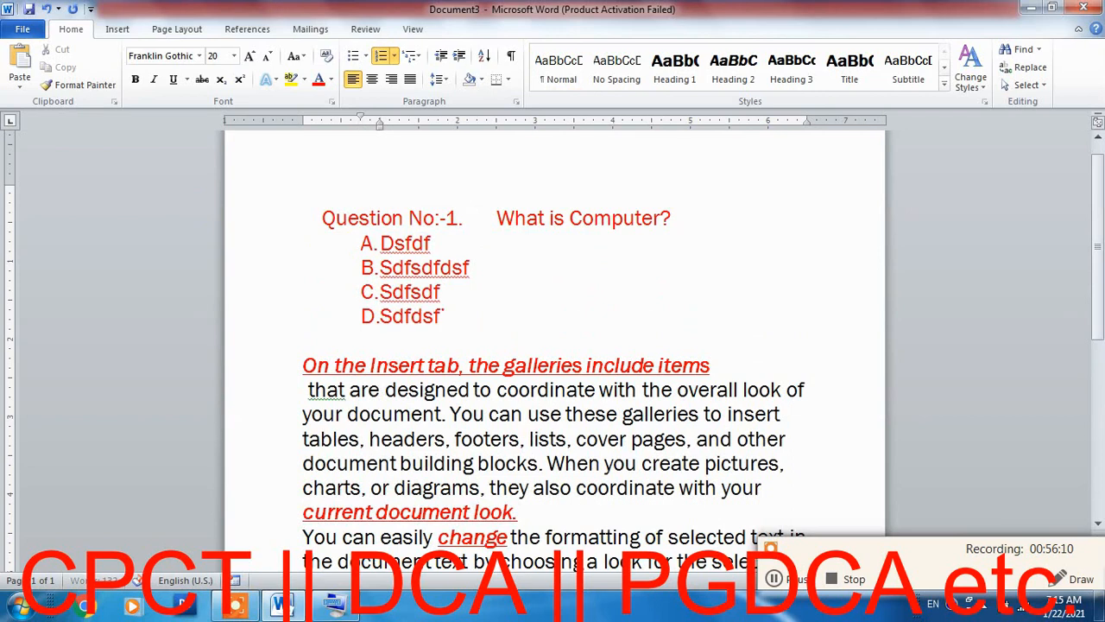
Step: End the lettered list and add a second question in the "Question No" format with the text "Sdfasdfadsfasdfadsfadsf?"
{"action": "key", "text": "Return"}
{"action": "key", "text": "Return"}
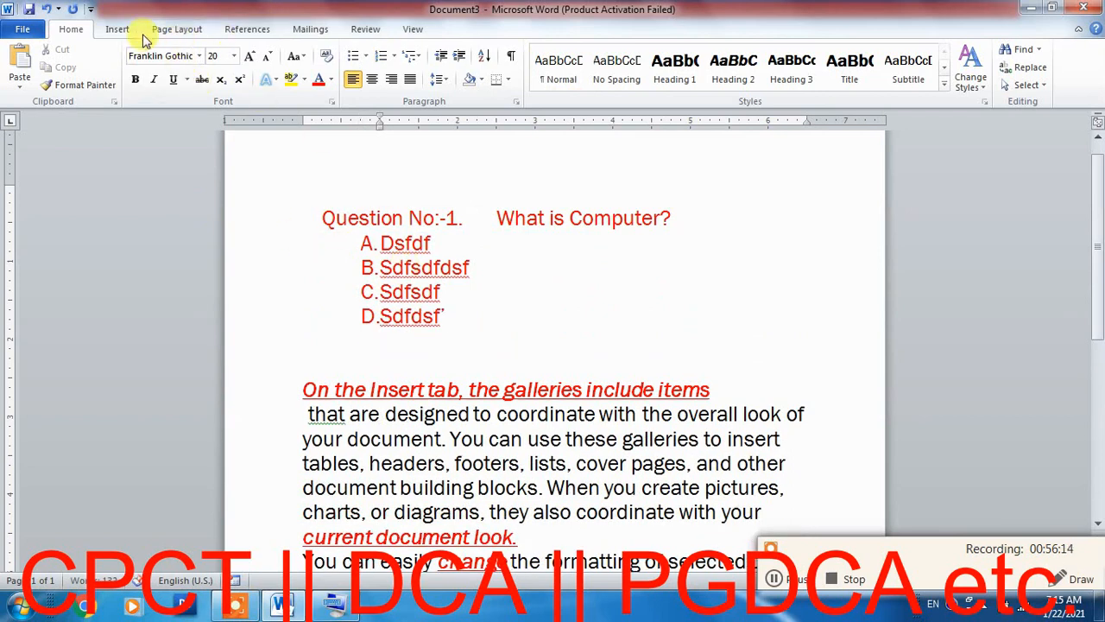
{"action": "left_click", "coordinate": [390, 57]}
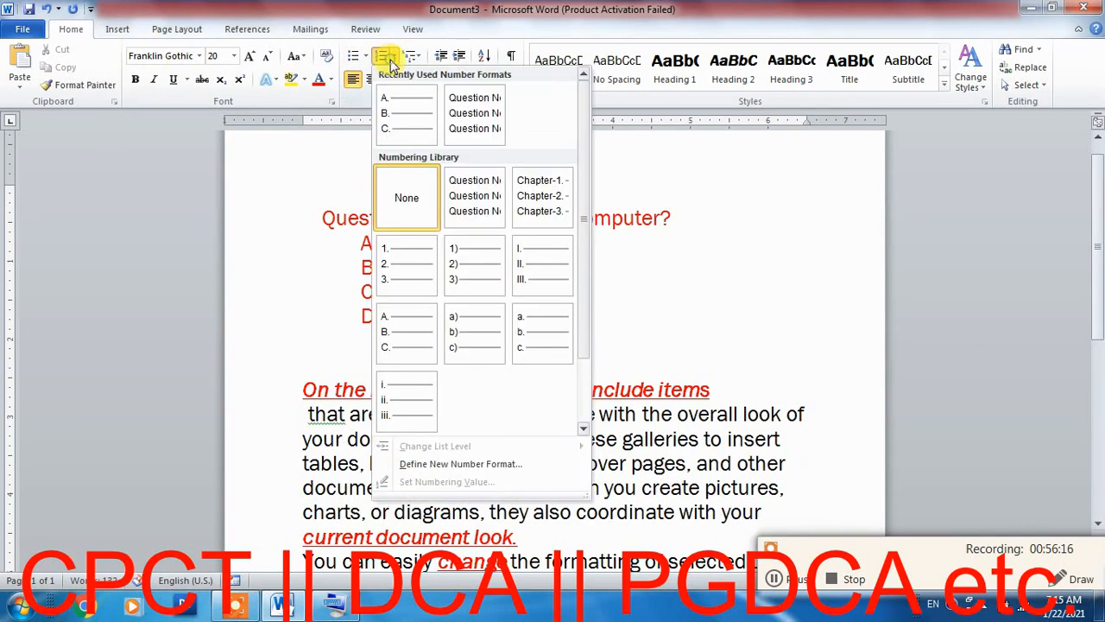
{"action": "left_click", "coordinate": [458, 112]}
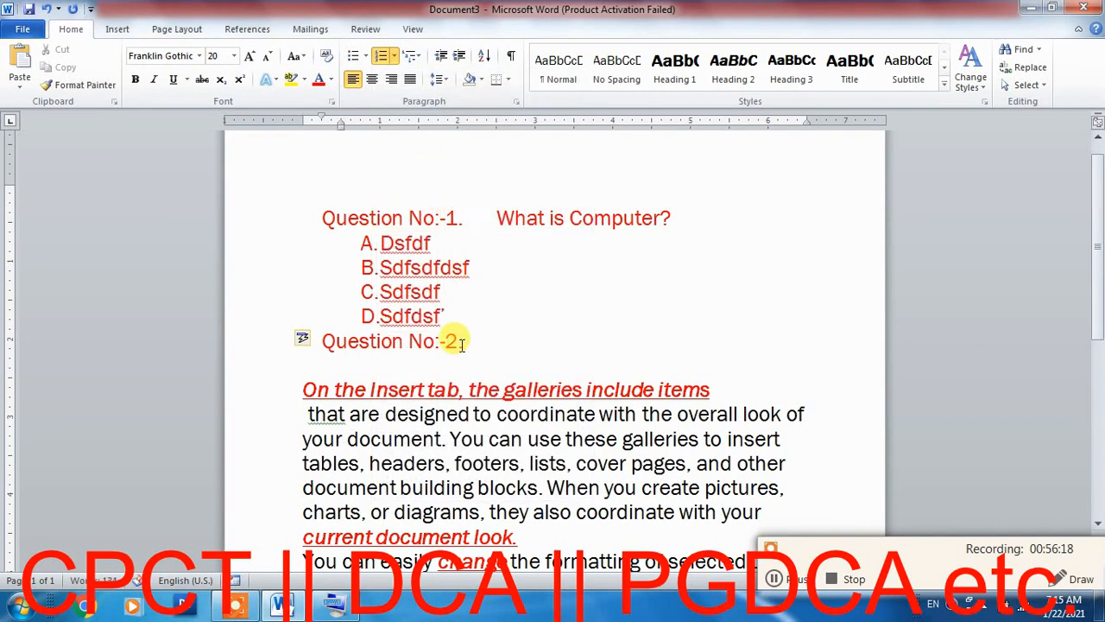
{"action": "type", "text": "sdfasdfadsfasdfadsfadsf?"}
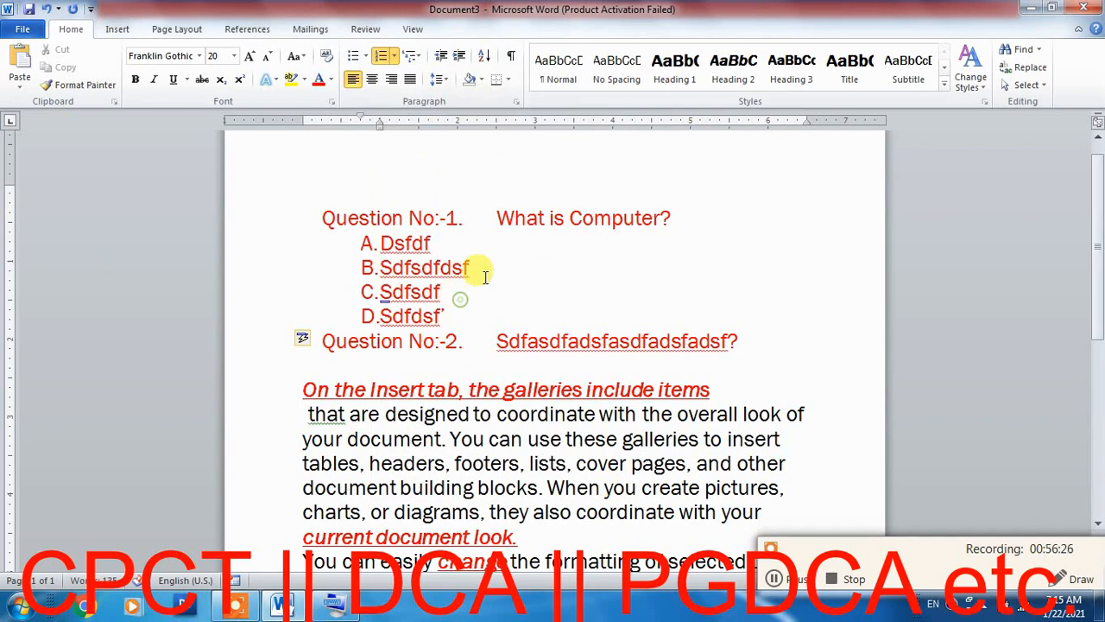
{"action": "scroll", "coordinate": [484, 276], "scroll_direction": "down", "scroll_amount": 2}
{"action": "scroll", "coordinate": [485, 277], "scroll_direction": "up", "scroll_amount": 1}
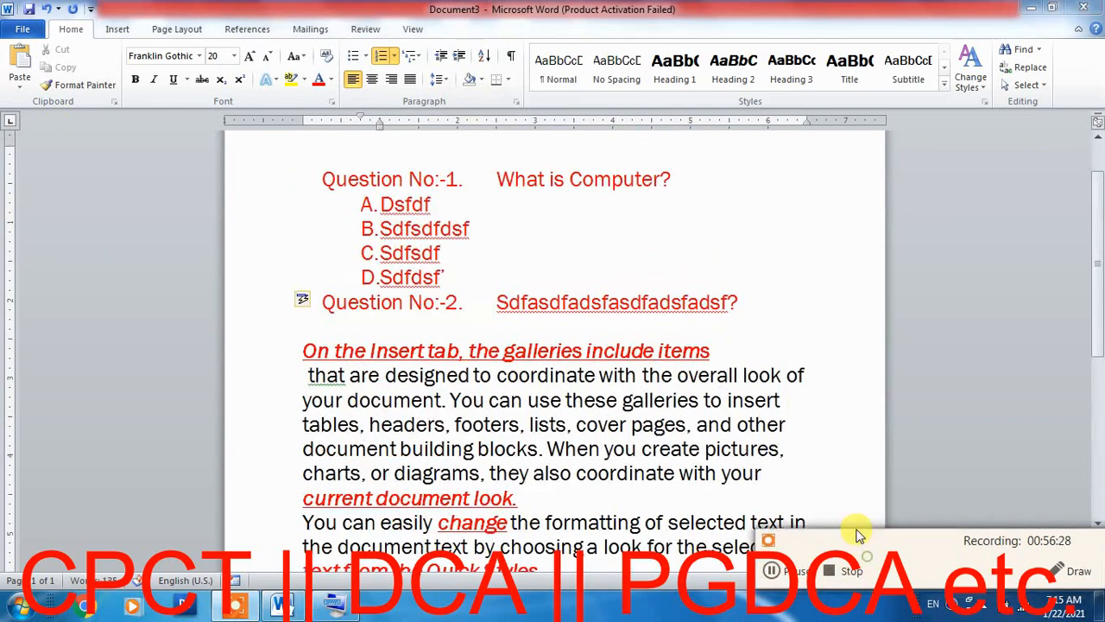